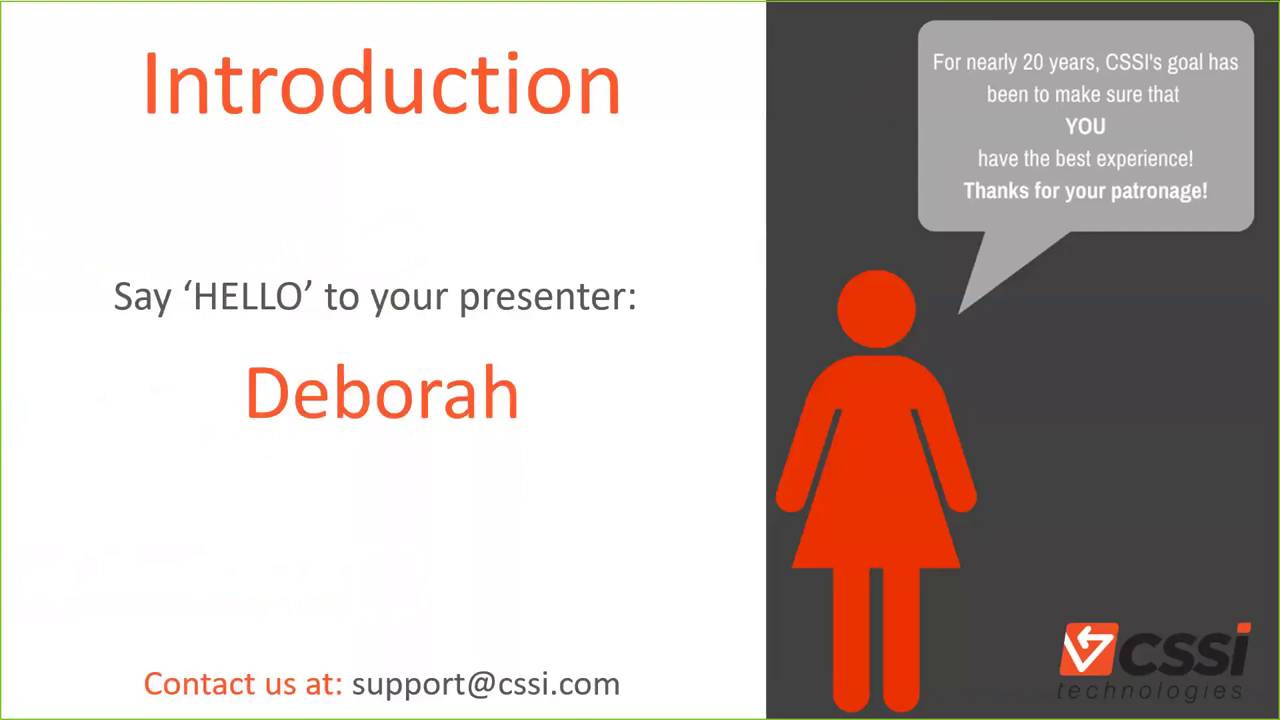
- Leave the slide show, switch to the GP2015SVR01 remote desktop session at full screen, and unlock it with the account password
{"action": "key", "text": "Escape"}
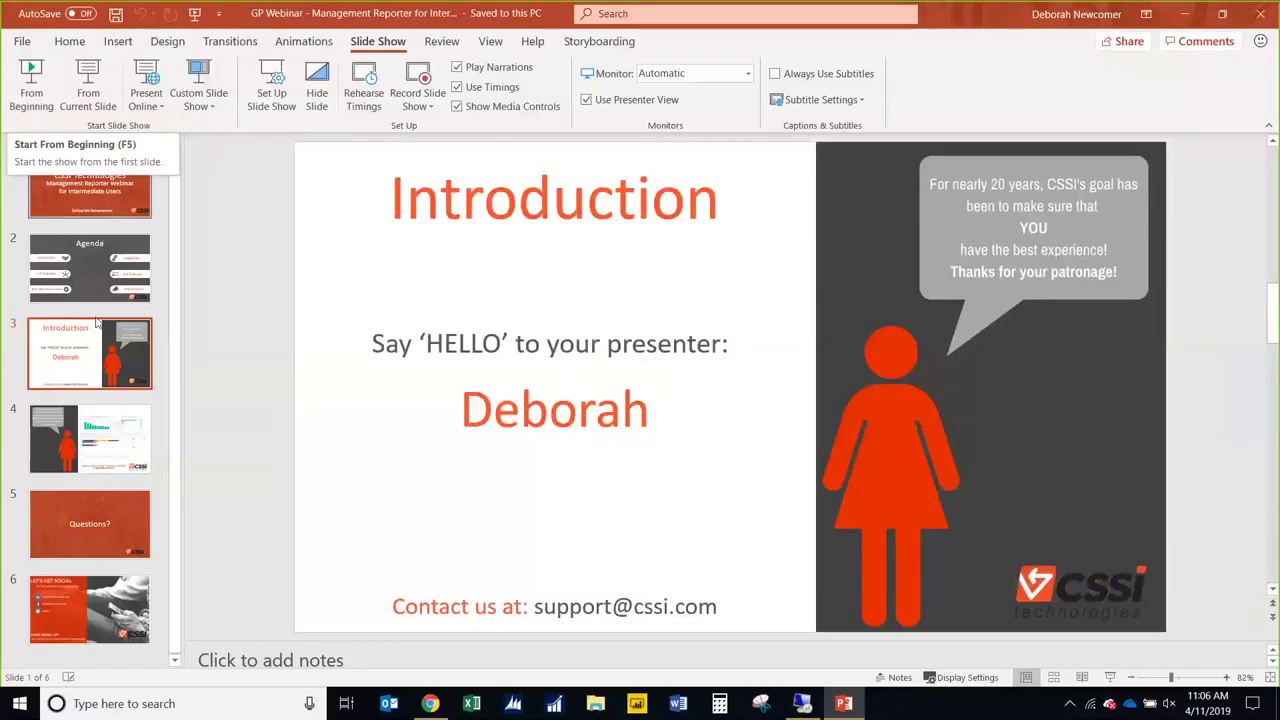
{"action": "left_click", "coordinate": [802, 703]}
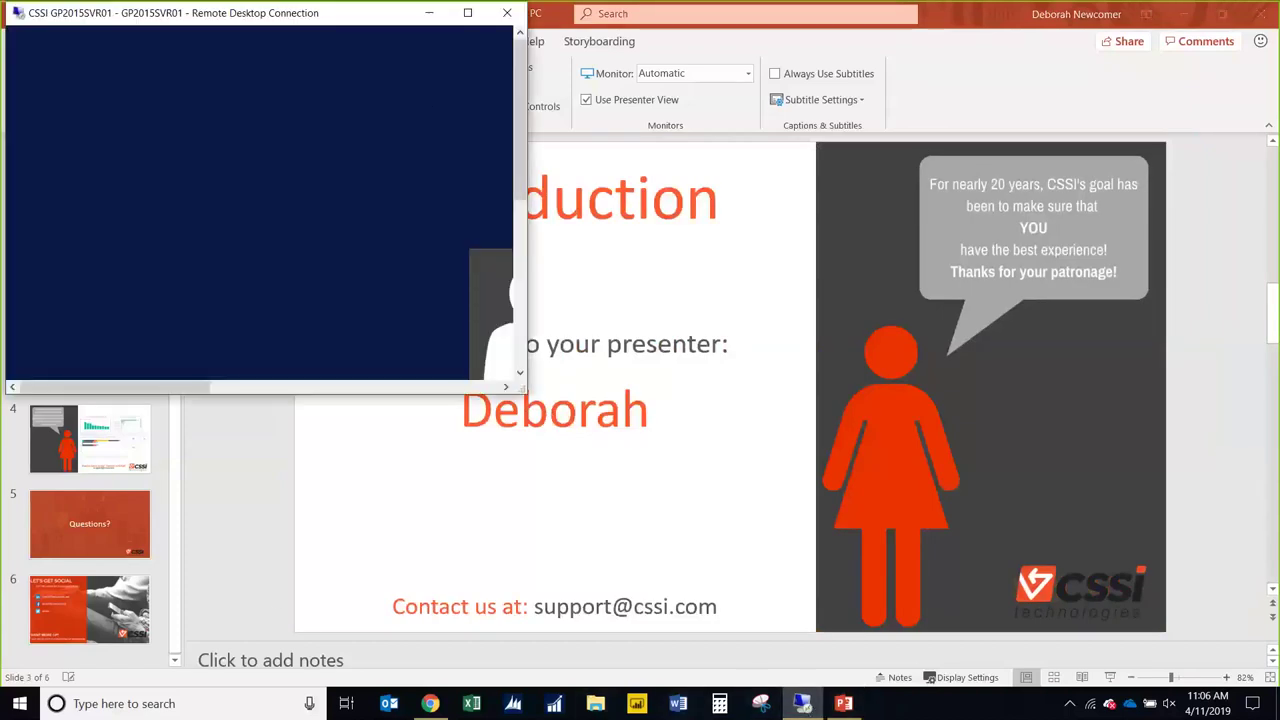
{"action": "left_click", "coordinate": [467, 13]}
{"action": "type", "text": "••"}
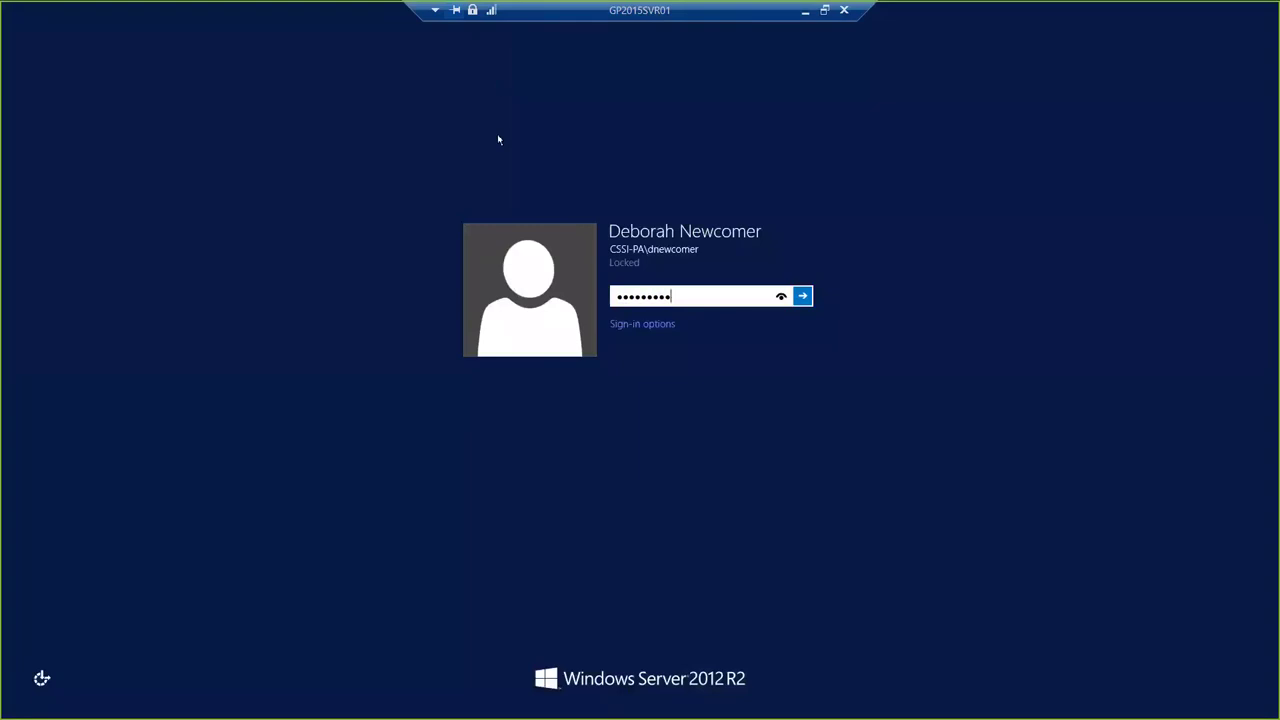
{"action": "type", "text": "•••••••"}
{"action": "key", "text": "Return"}
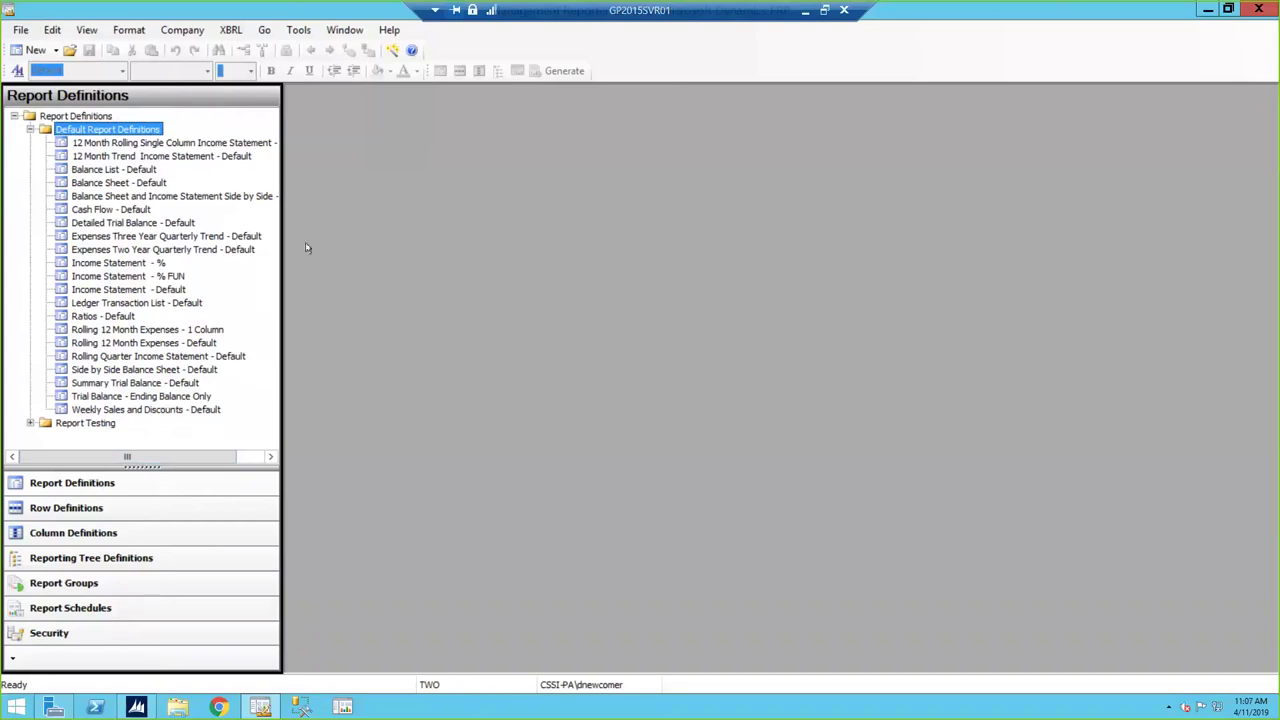
- Open the Balance Sheet - Default report definition
{"action": "left_click", "coordinate": [135, 184]}
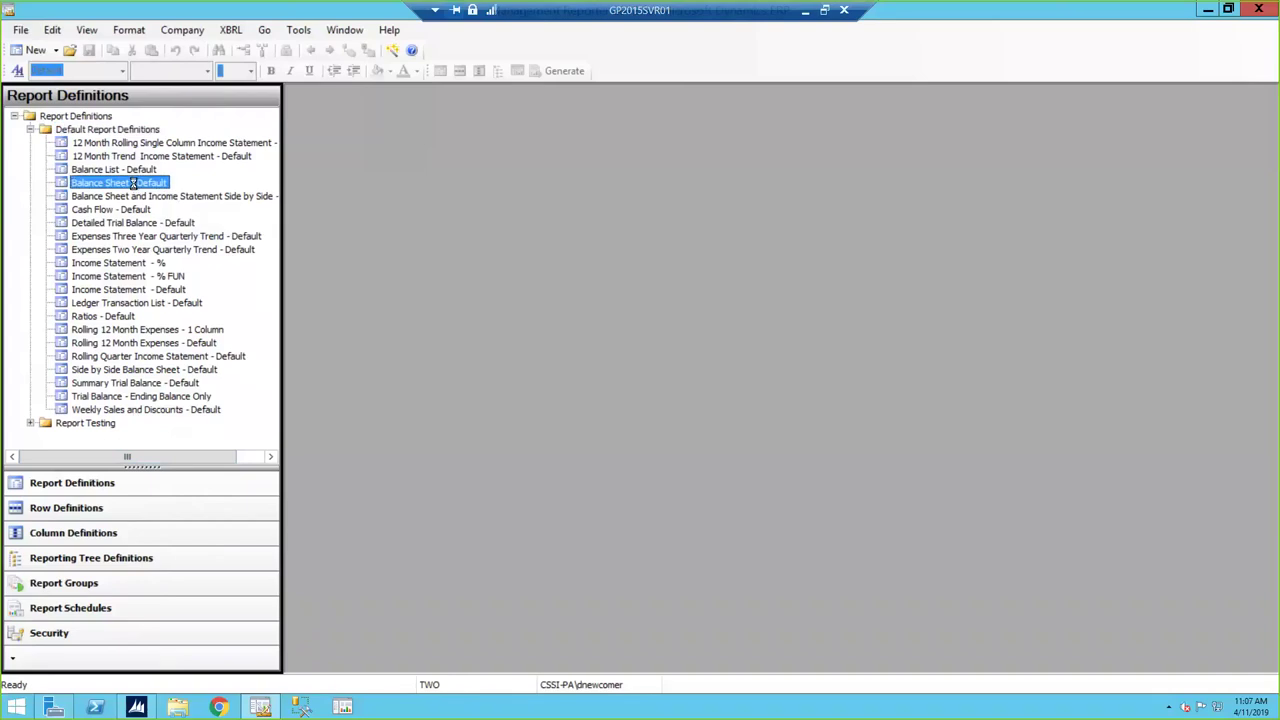
{"action": "double_click", "coordinate": [133, 184]}
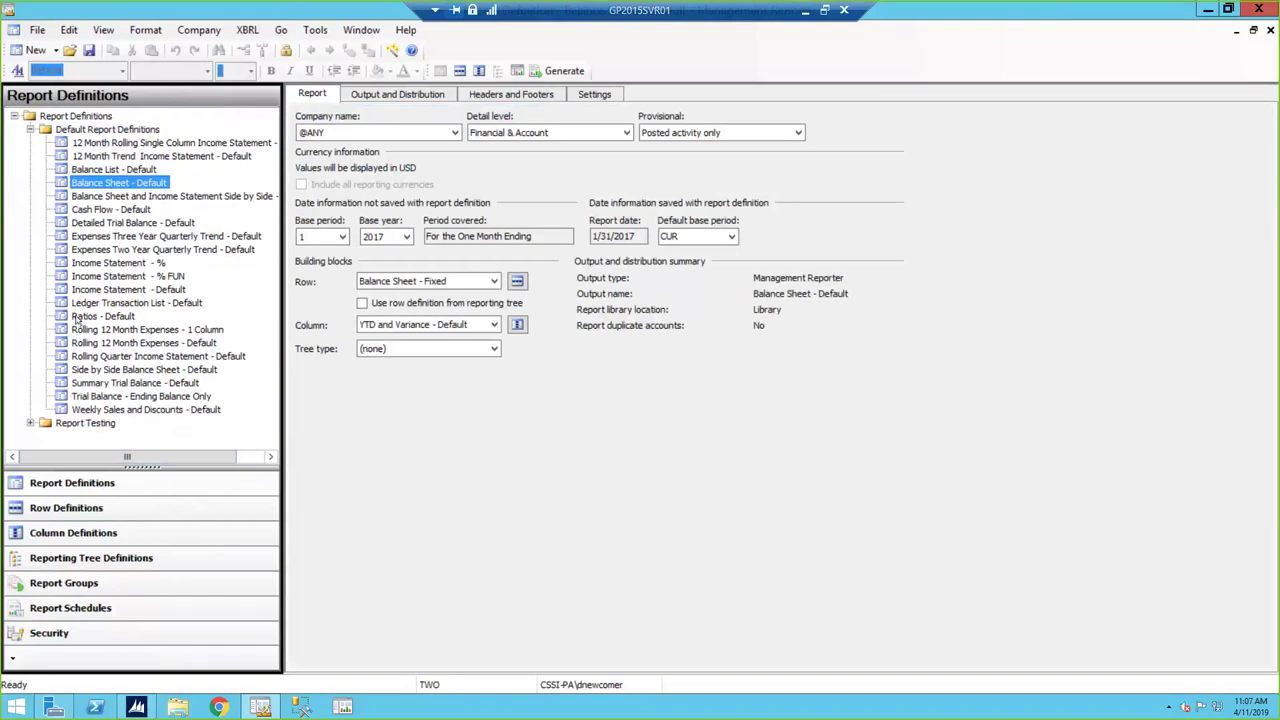
{"action": "left_click_drag", "start_coordinate": [72, 196], "coordinate": [74, 389]}
- Examine the report's linked row and column definitions, plus the other column definitions available to it
{"action": "left_click", "coordinate": [515, 282]}
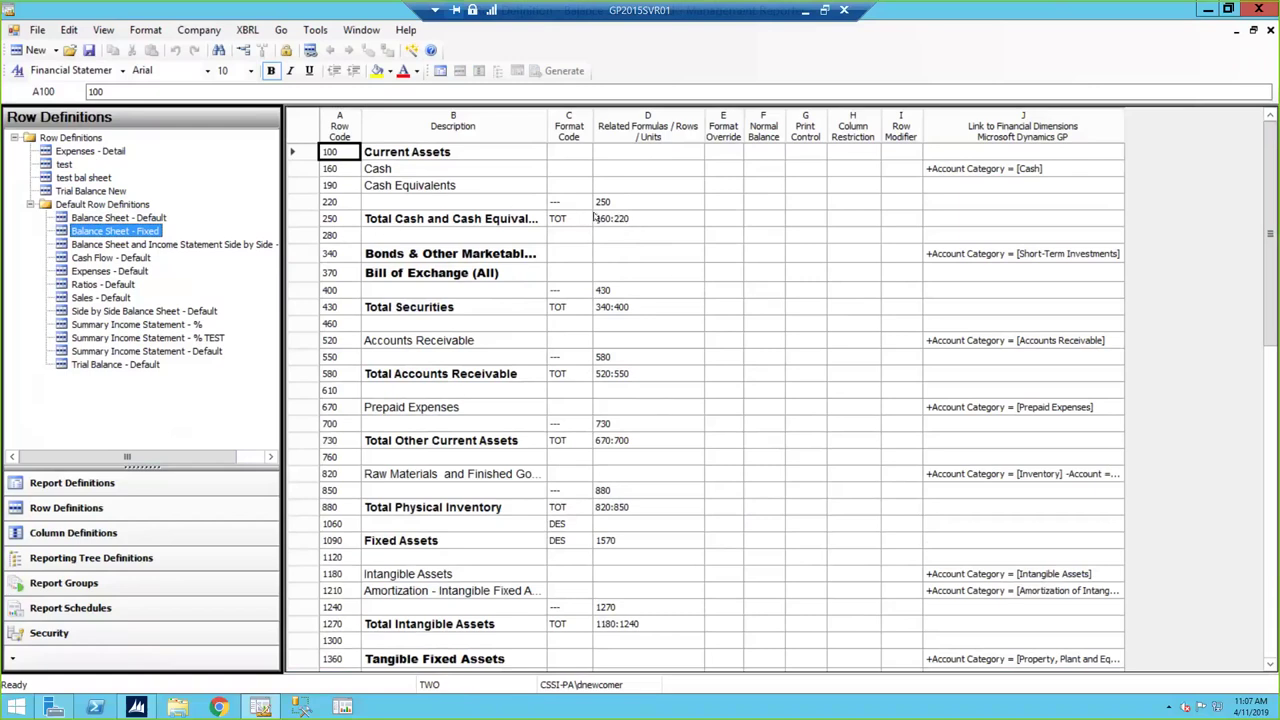
{"action": "left_click", "coordinate": [1270, 32]}
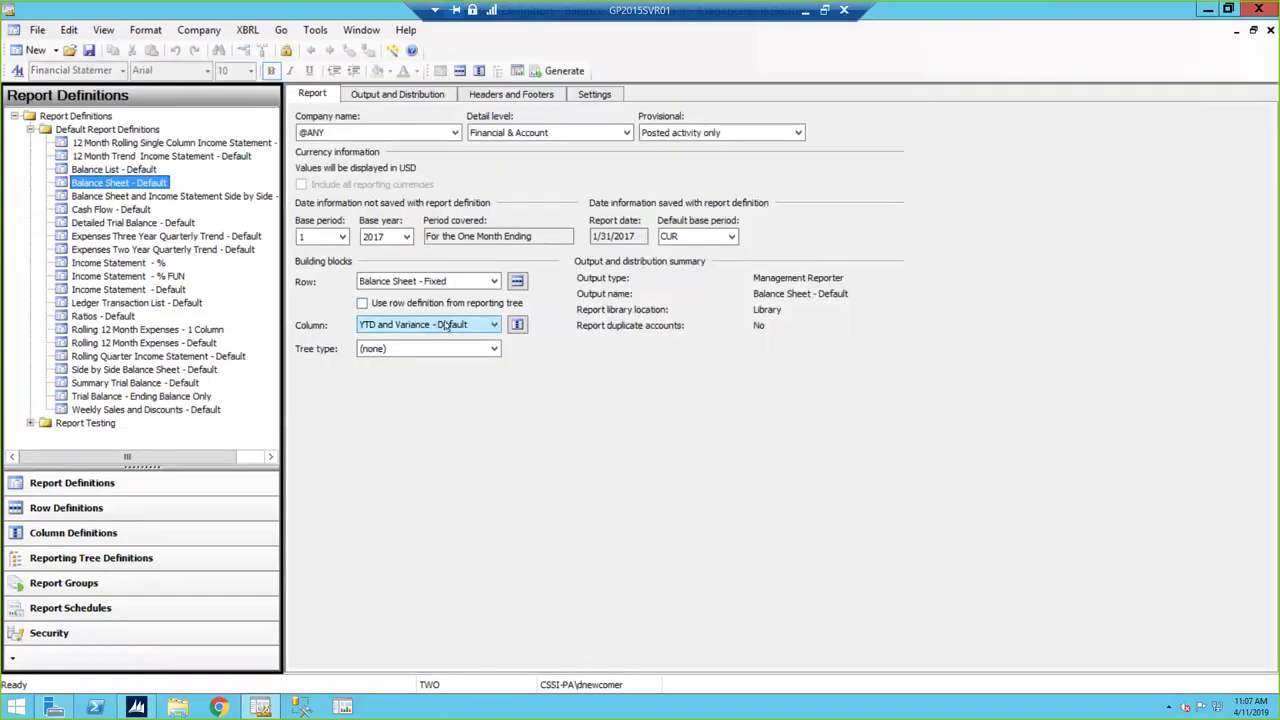
{"action": "left_click", "coordinate": [517, 324]}
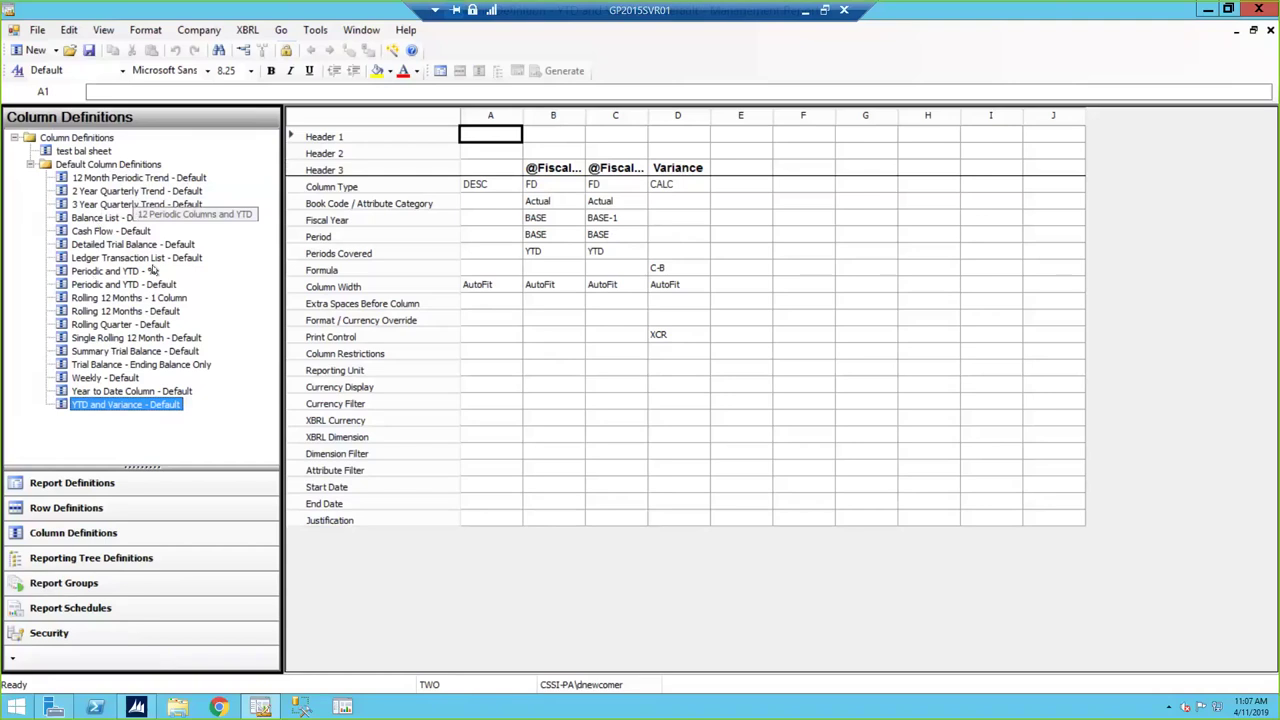
{"action": "left_click", "coordinate": [1270, 30]}
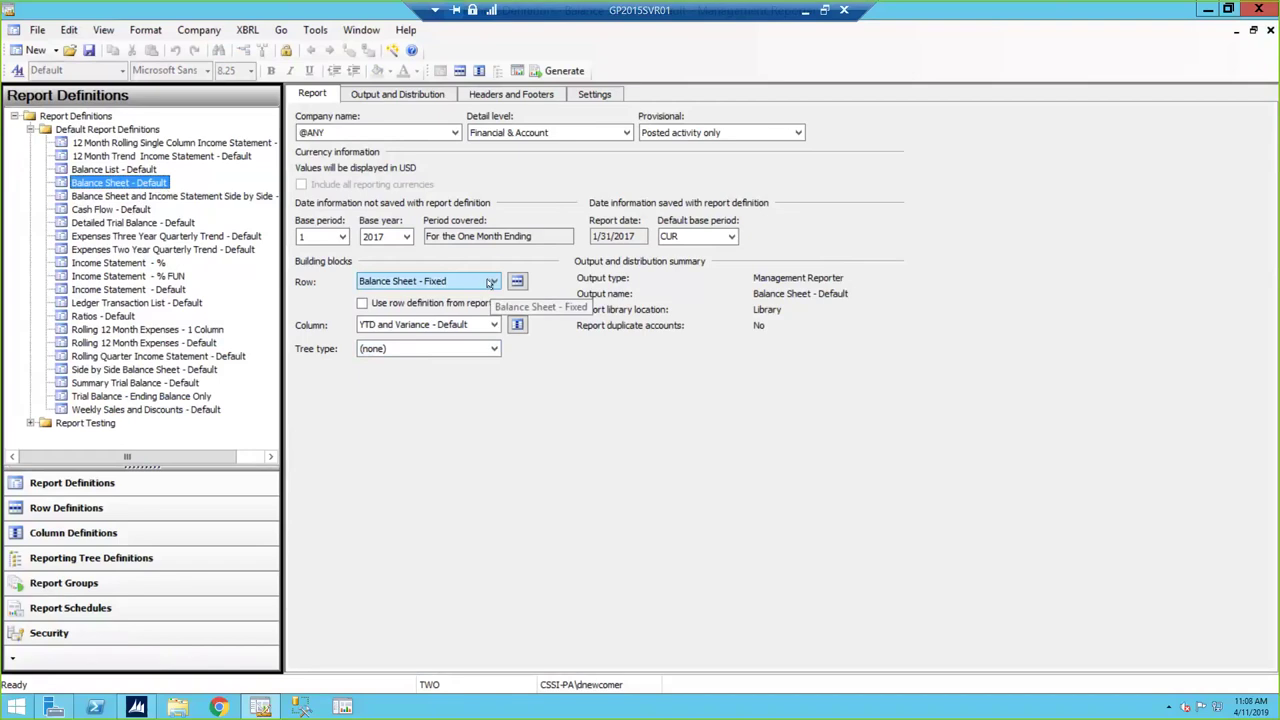
{"action": "left_click", "coordinate": [493, 326]}
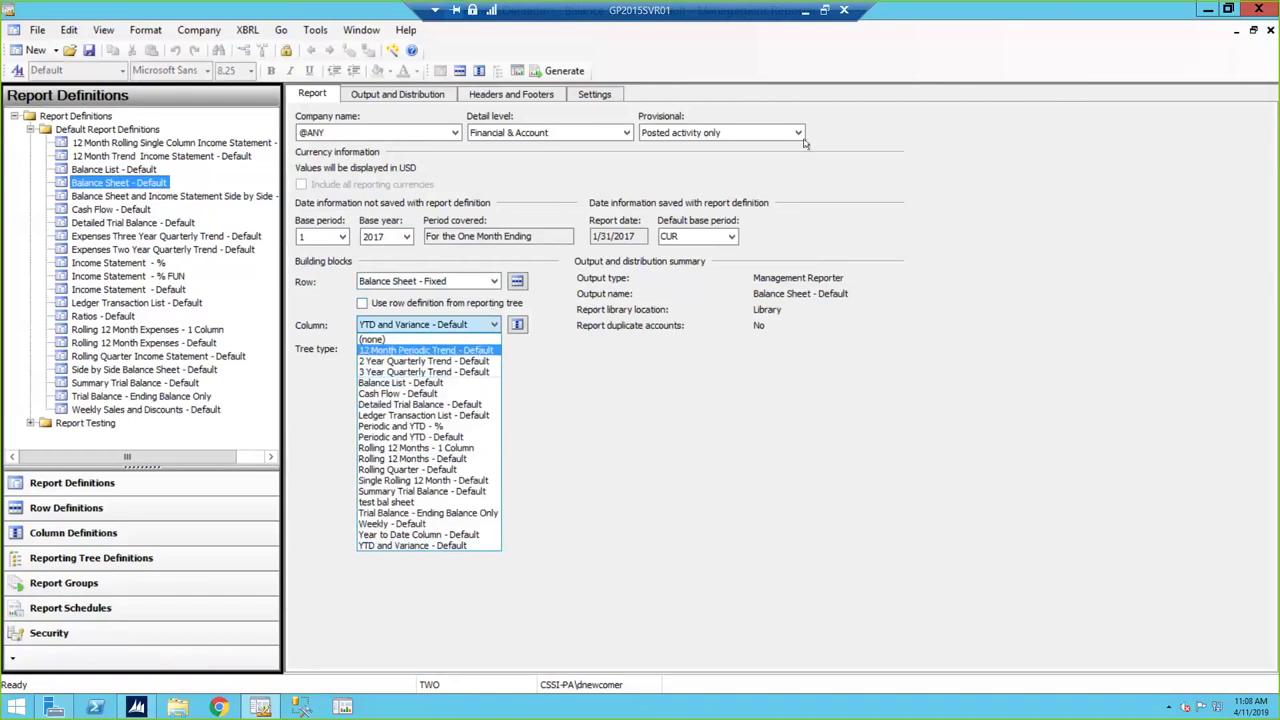
{"action": "left_click", "coordinate": [893, 205]}
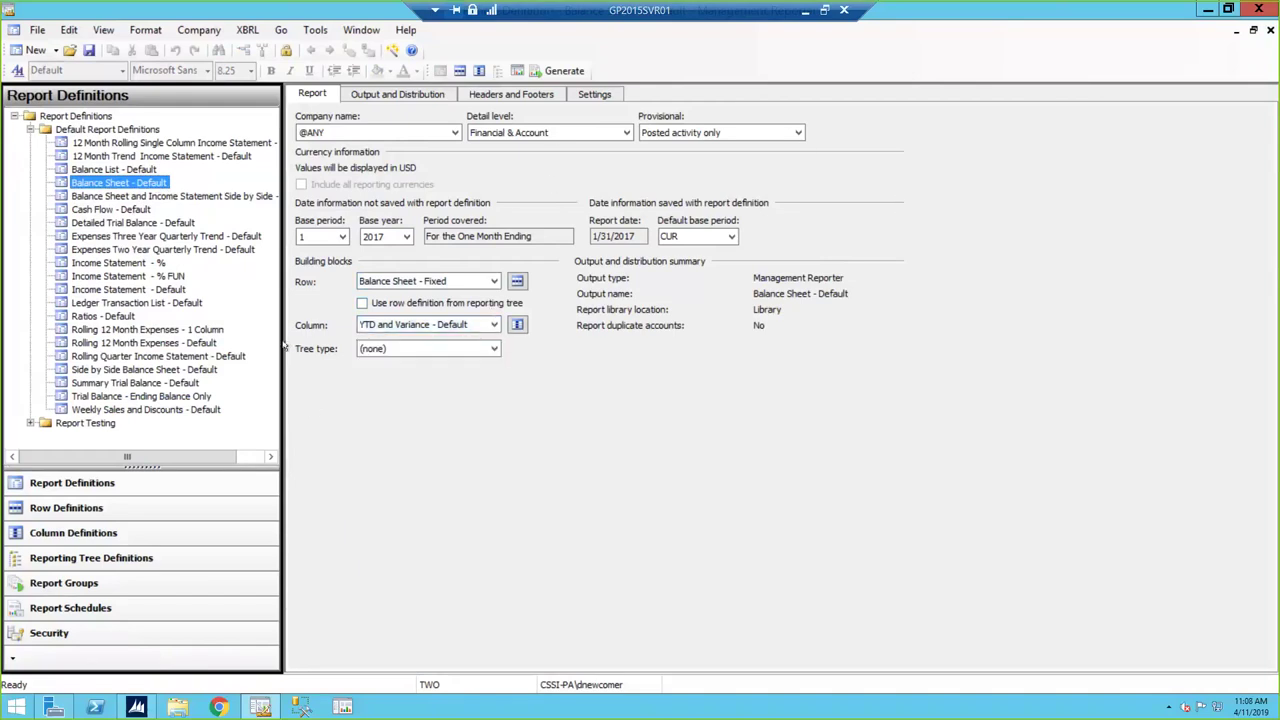
- Set the report's tree type to Reporting tree and assign Fabrikam Tree 2
{"action": "left_click", "coordinate": [493, 349]}
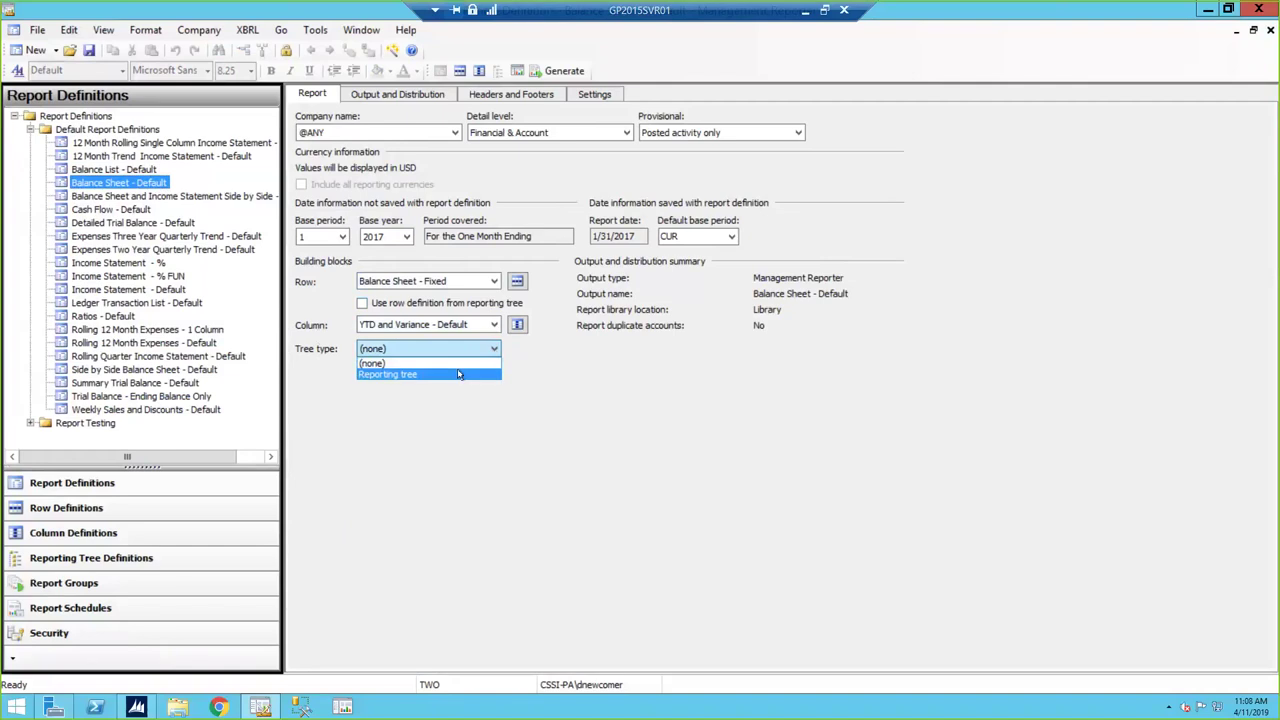
{"action": "left_click", "coordinate": [465, 374]}
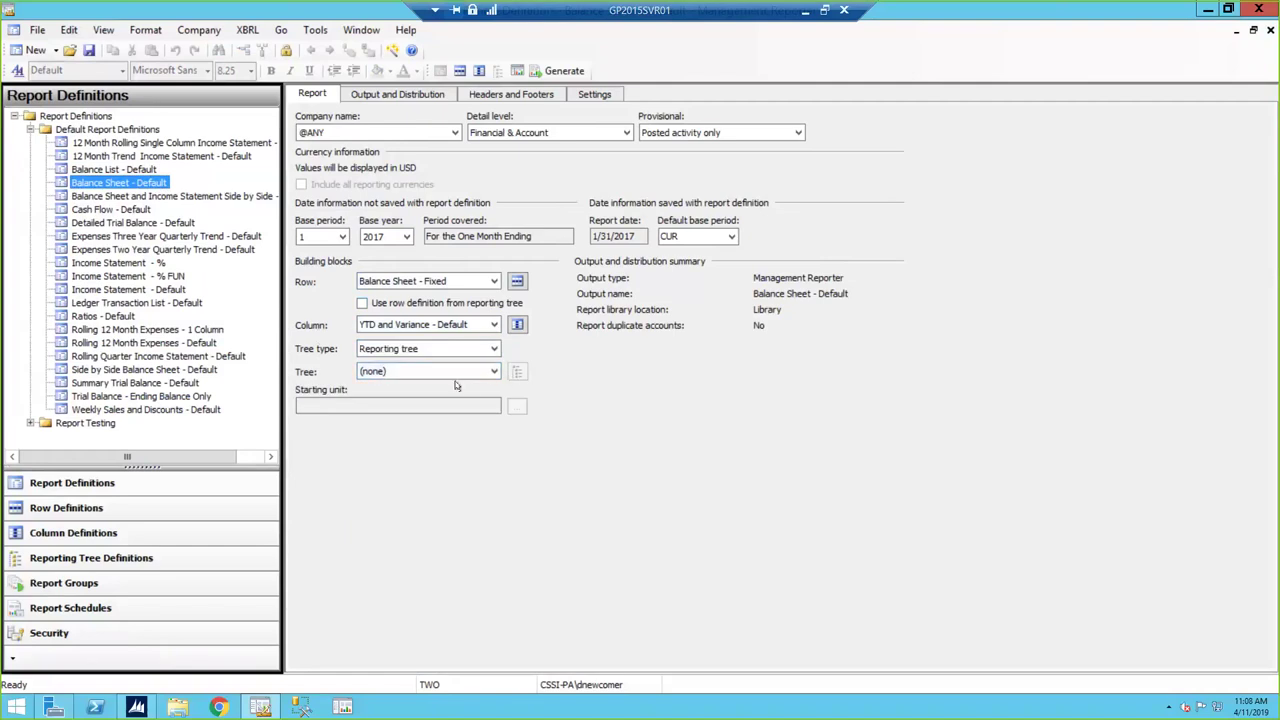
{"action": "left_click", "coordinate": [493, 371]}
{"action": "left_click", "coordinate": [443, 408]}
- Examine the units in the Fabrikam Tree 2 definition, including Administration, and return to the report definition
{"action": "left_click", "coordinate": [515, 371]}
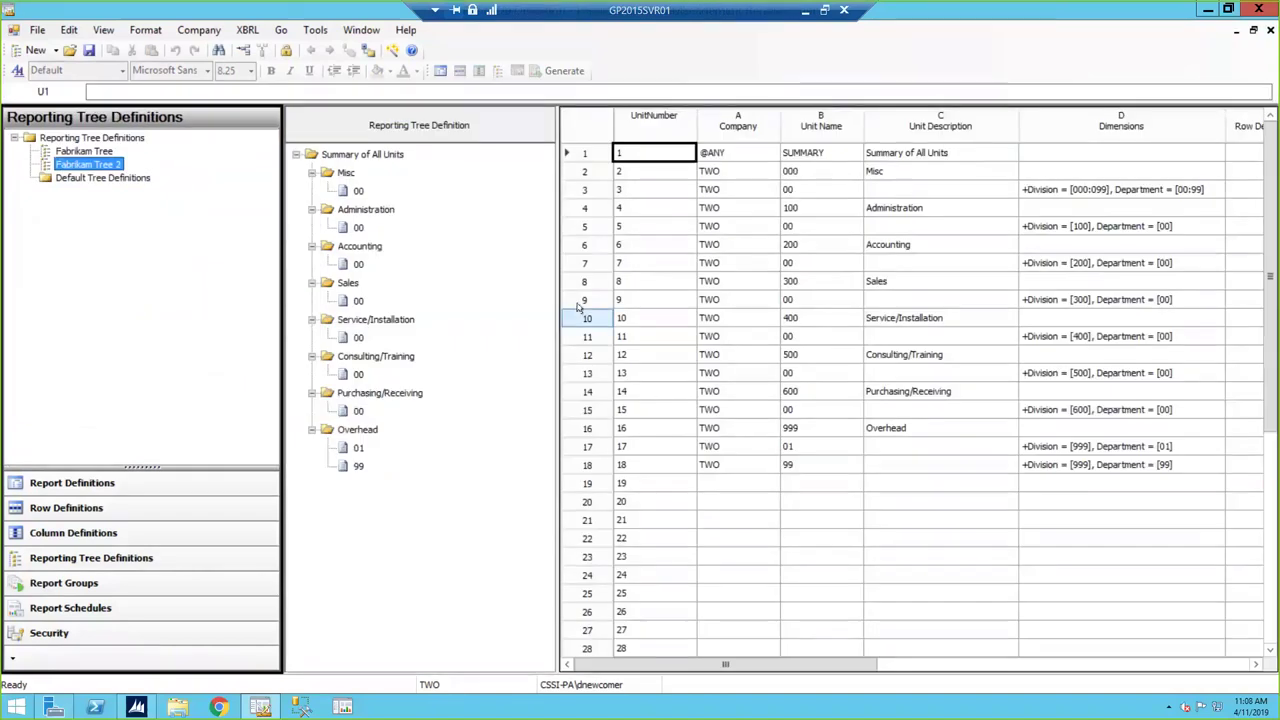
{"action": "left_click_drag", "start_coordinate": [557, 313], "coordinate": [480, 300]}
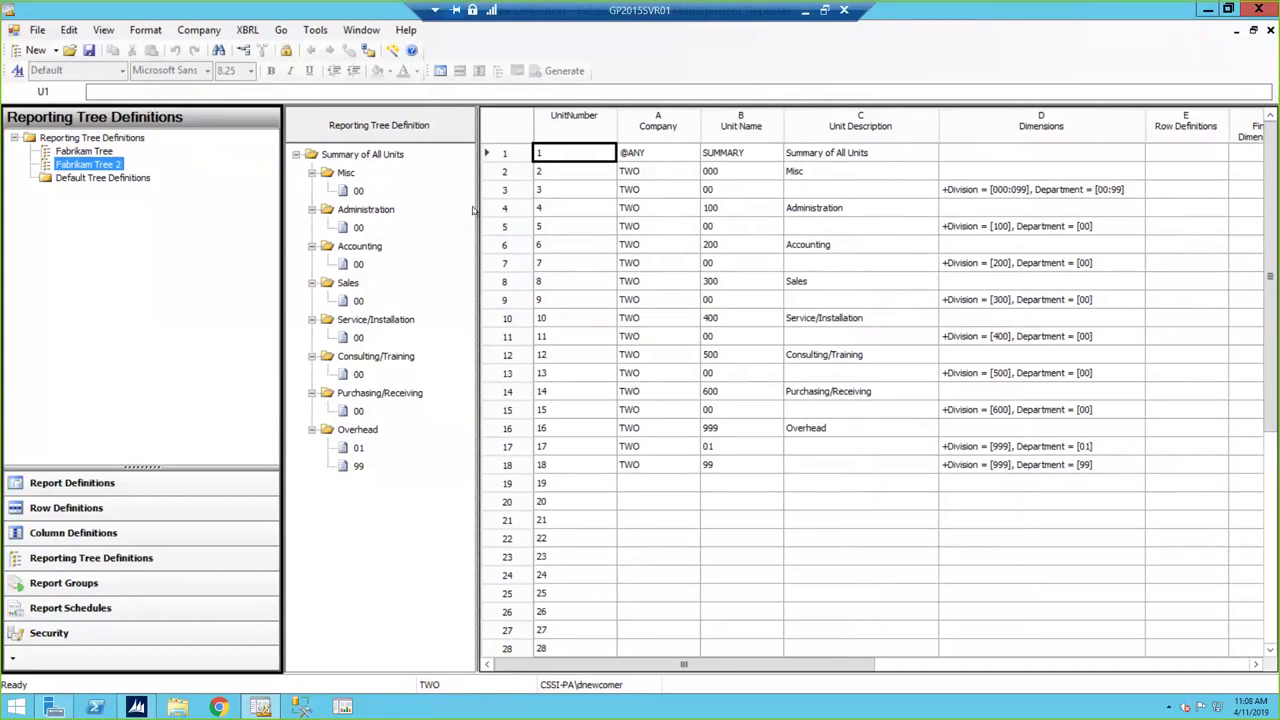
{"action": "left_click", "coordinate": [364, 214]}
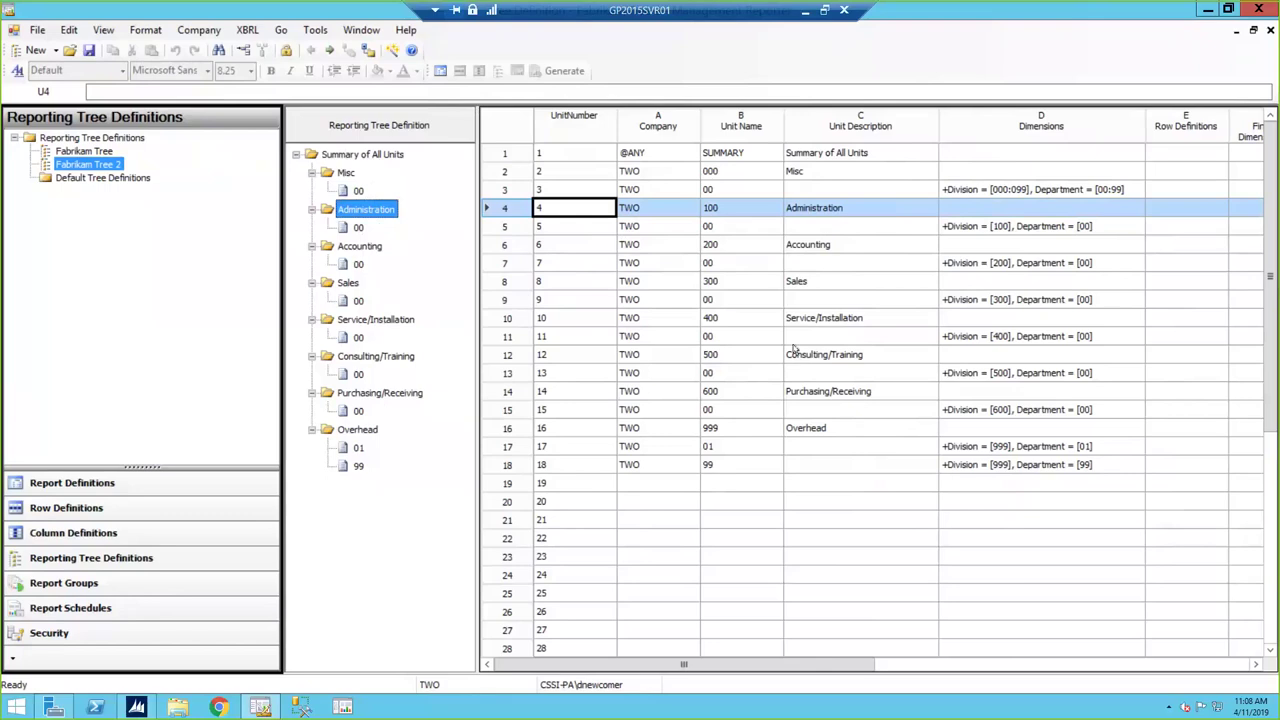
{"action": "left_click", "coordinate": [1270, 30]}
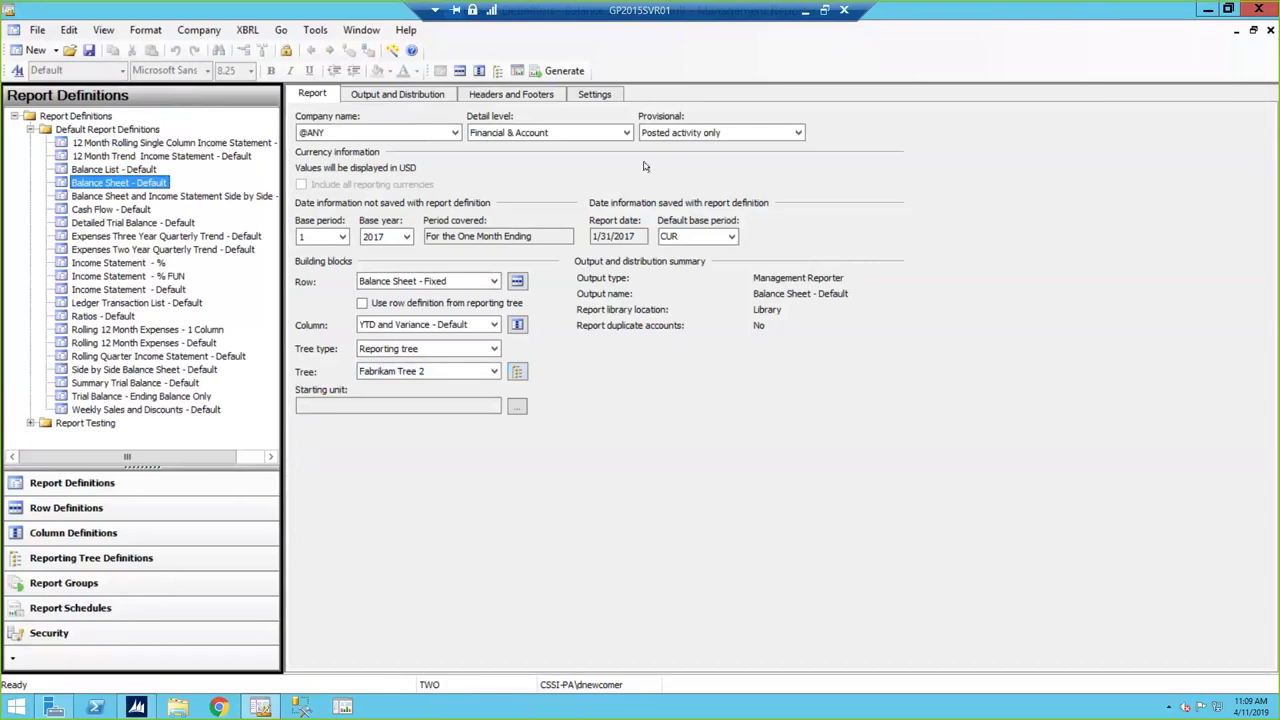
- Set the report's base period to 4, keeping 2017 as the base year
{"action": "left_click", "coordinate": [342, 237]}
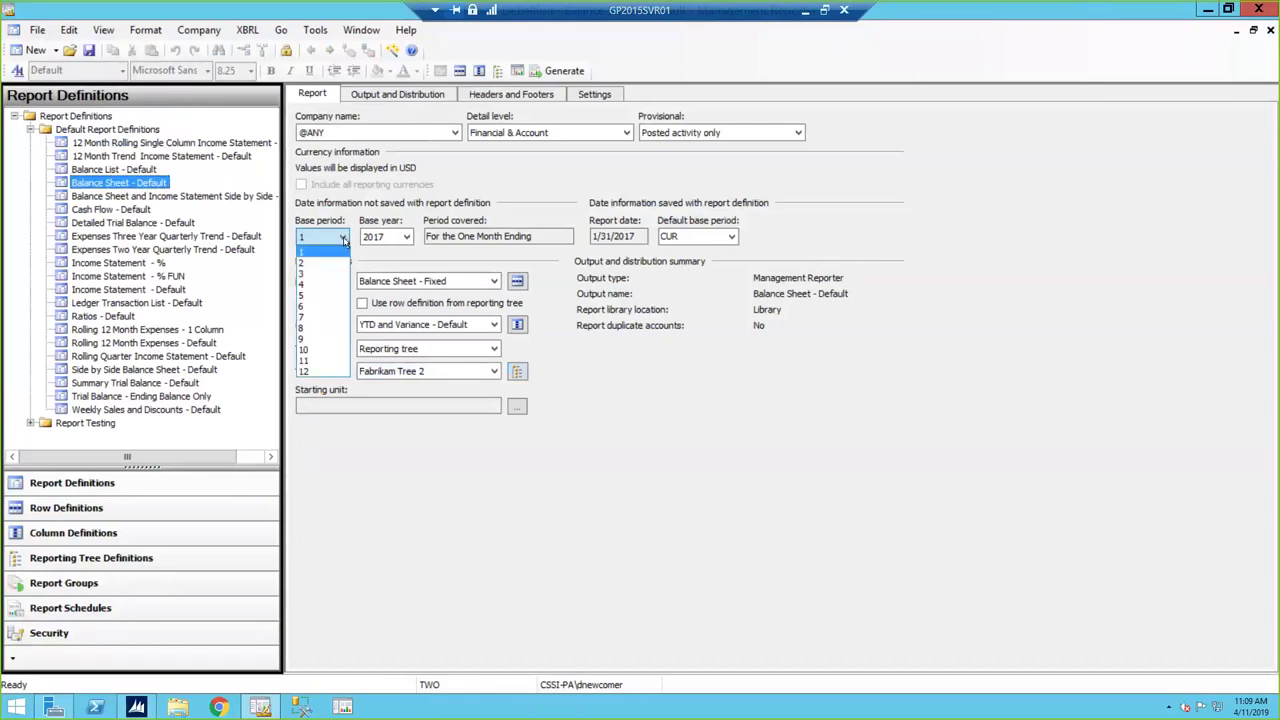
{"action": "left_click", "coordinate": [340, 235]}
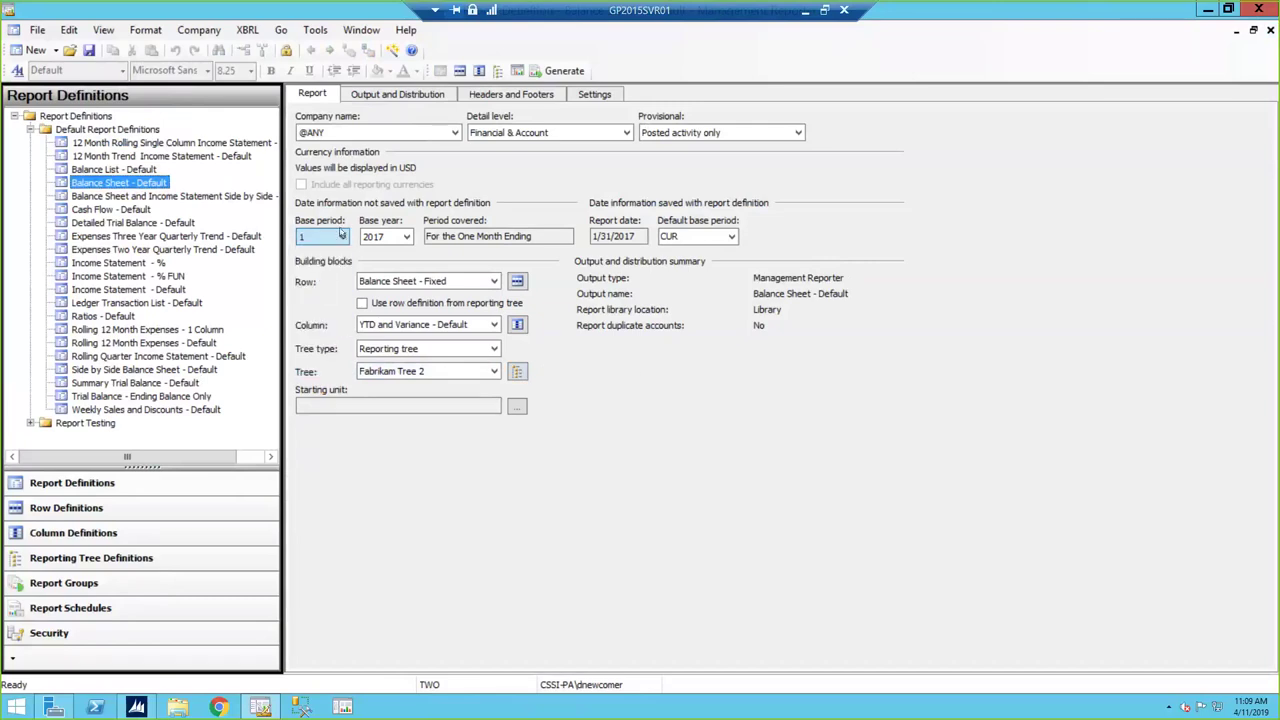
{"action": "type", "text": "4"}
{"action": "left_click", "coordinate": [395, 236]}
{"action": "left_click", "coordinate": [310, 258]}
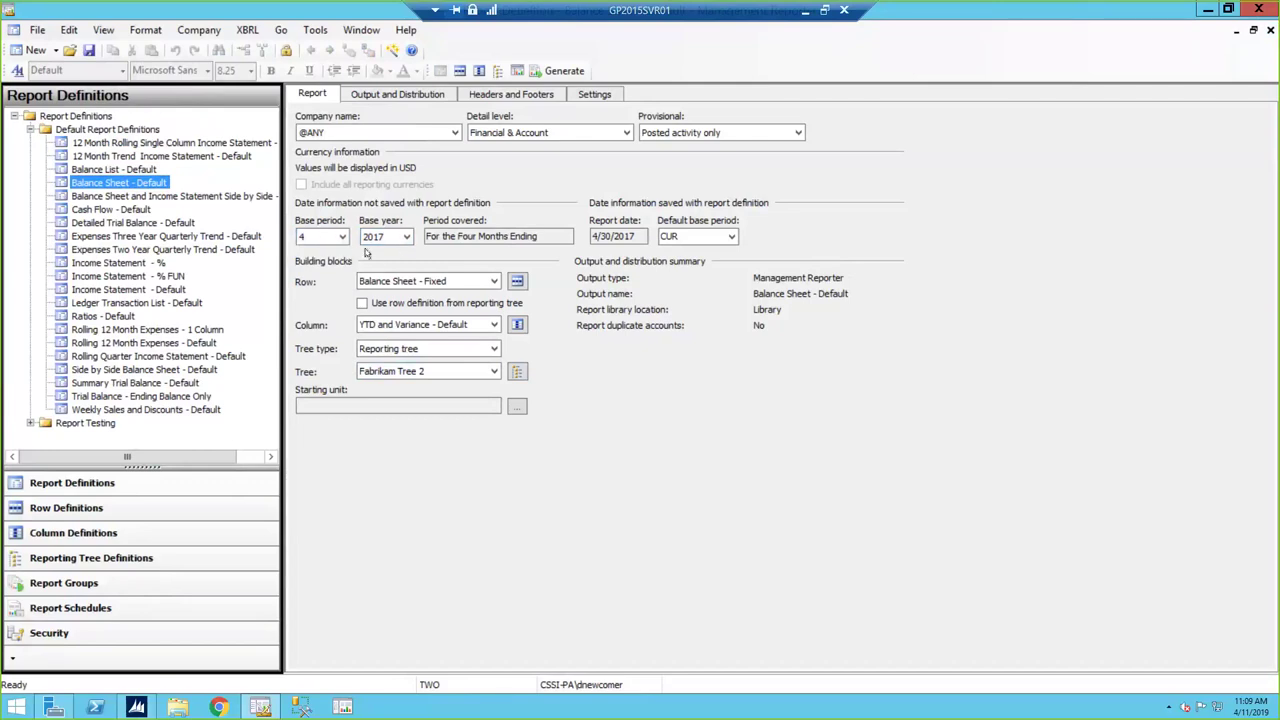
{"action": "left_click", "coordinate": [379, 245]}
- Set the report's tree type to (none) and generate the balance sheet
{"action": "left_click", "coordinate": [448, 378]}
{"action": "left_click", "coordinate": [492, 349]}
{"action": "left_click", "coordinate": [457, 363]}
{"action": "left_click", "coordinate": [568, 73]}
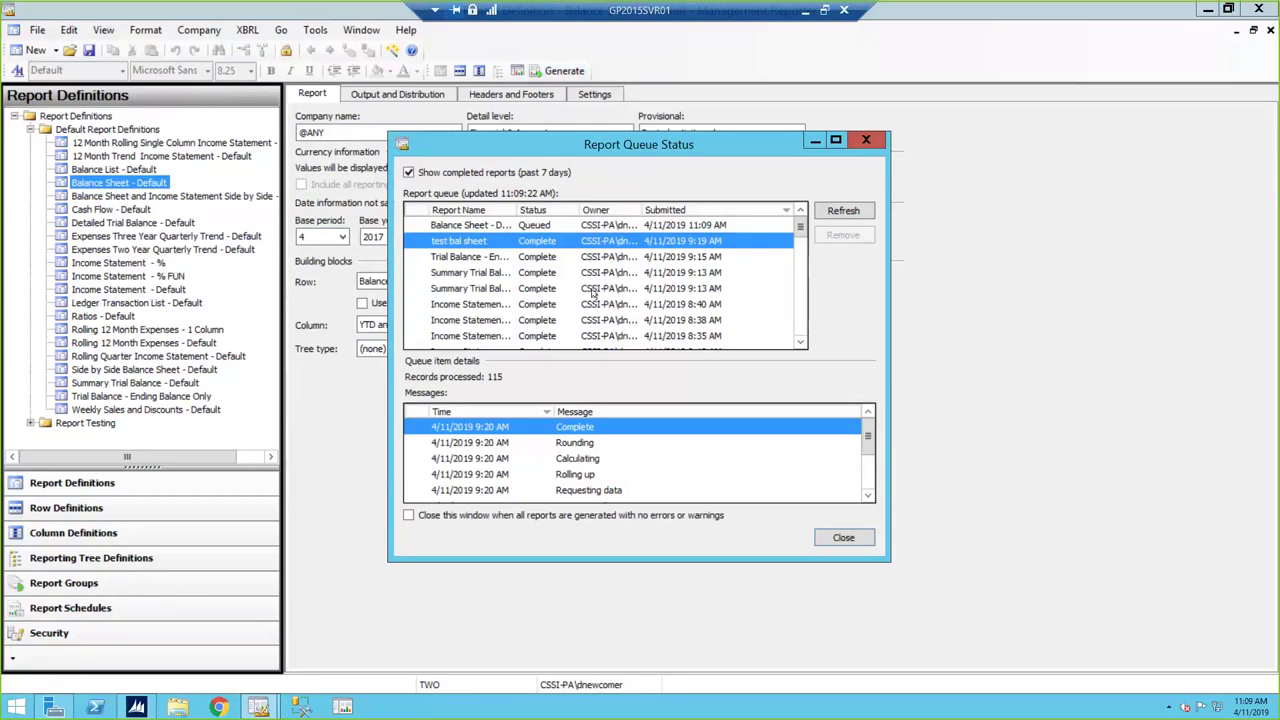
- Move the Report Queue Status window off the generated balance sheet and close it
{"action": "left_click_drag", "start_coordinate": [733, 146], "coordinate": [613, 110]}
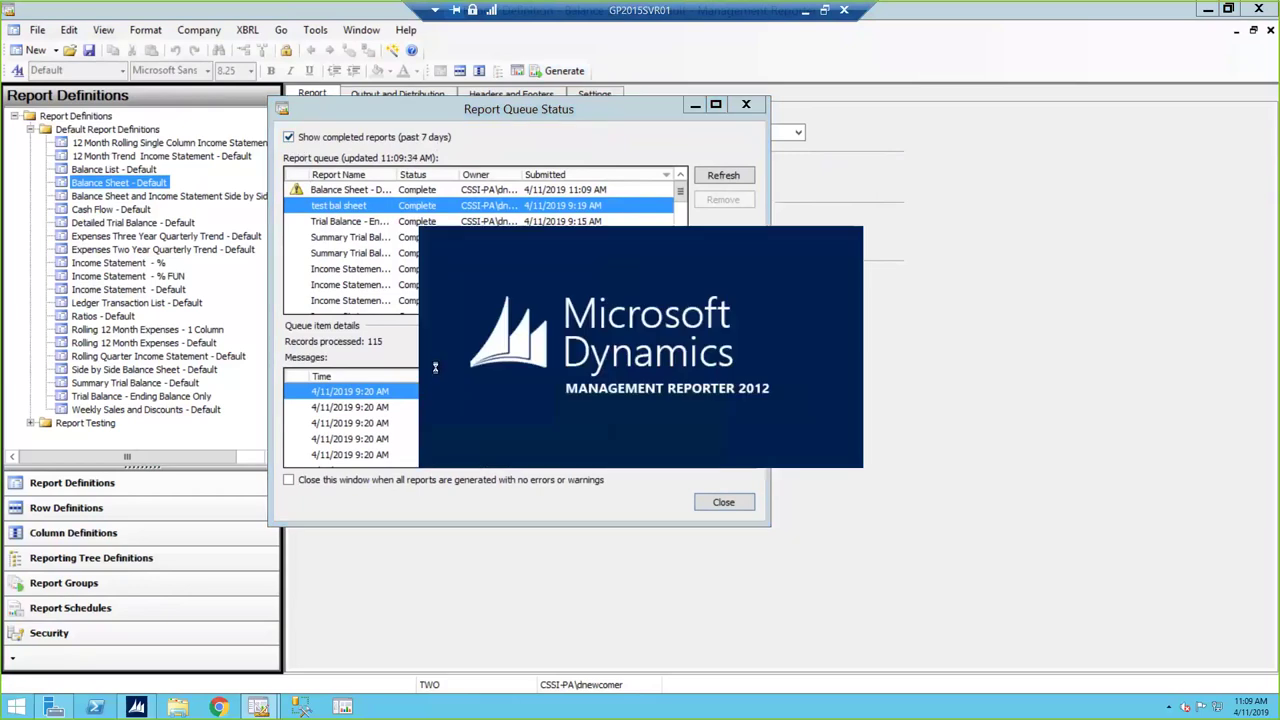
{"action": "left_click_drag", "start_coordinate": [493, 116], "coordinate": [256, 50]}
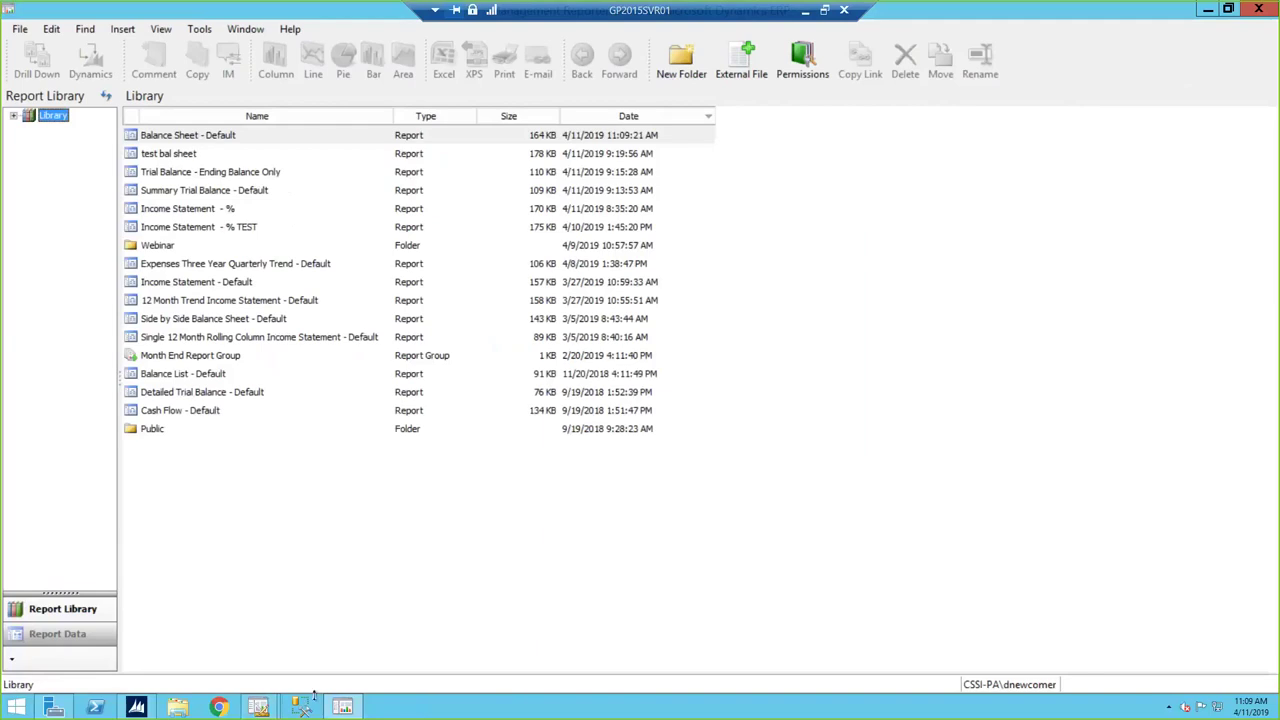
{"action": "mouse_move", "coordinate": [270, 705]}
{"action": "left_click", "coordinate": [330, 628]}
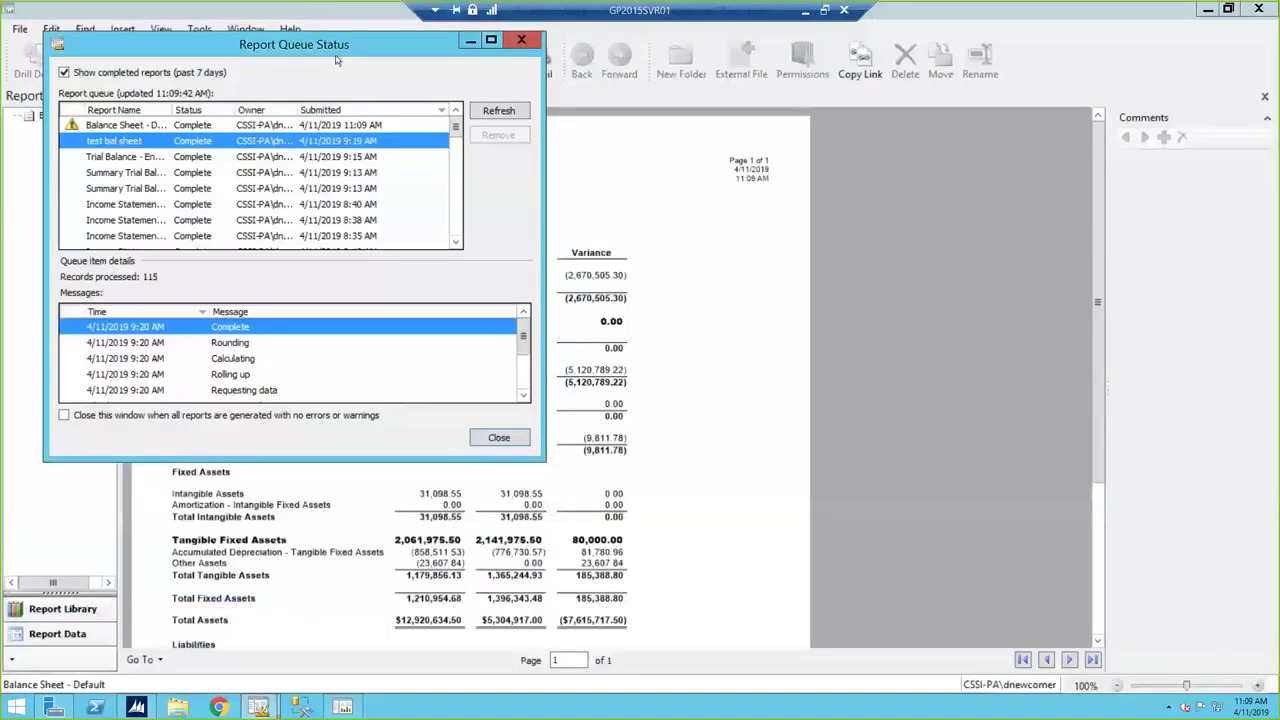
{"action": "left_click_drag", "start_coordinate": [357, 20], "coordinate": [785, 107]}
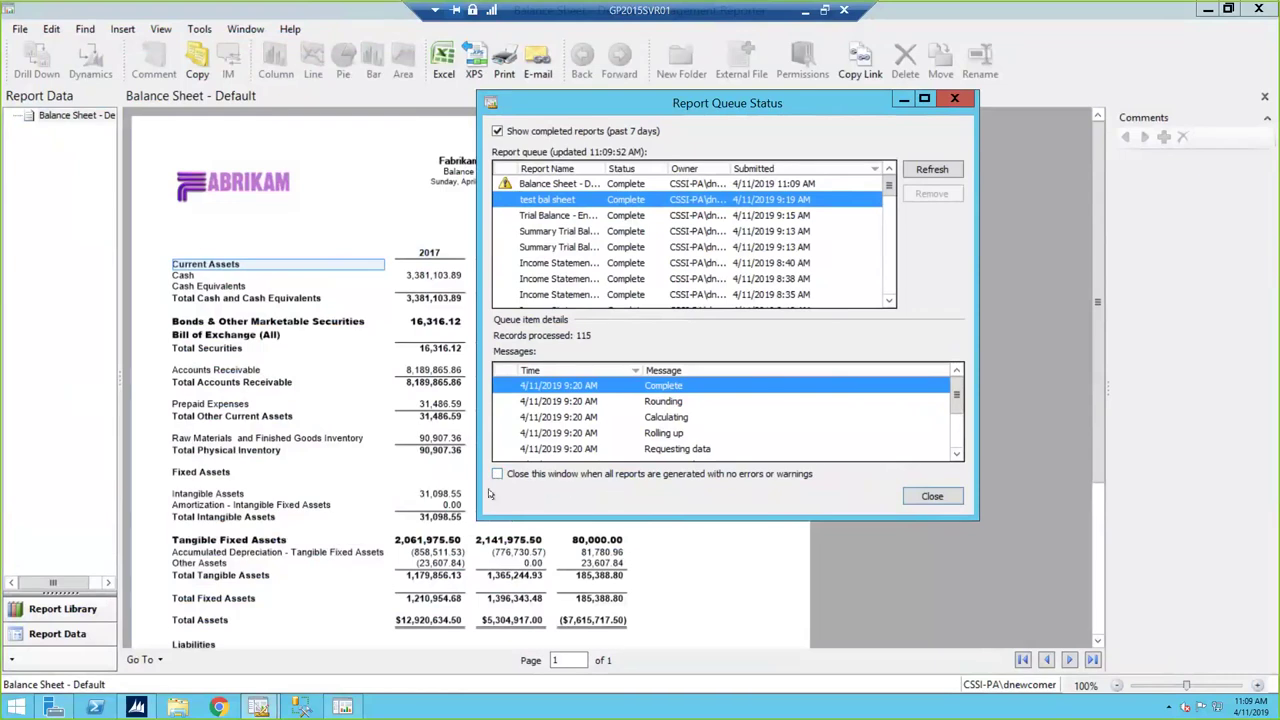
{"action": "left_click", "coordinate": [915, 497]}
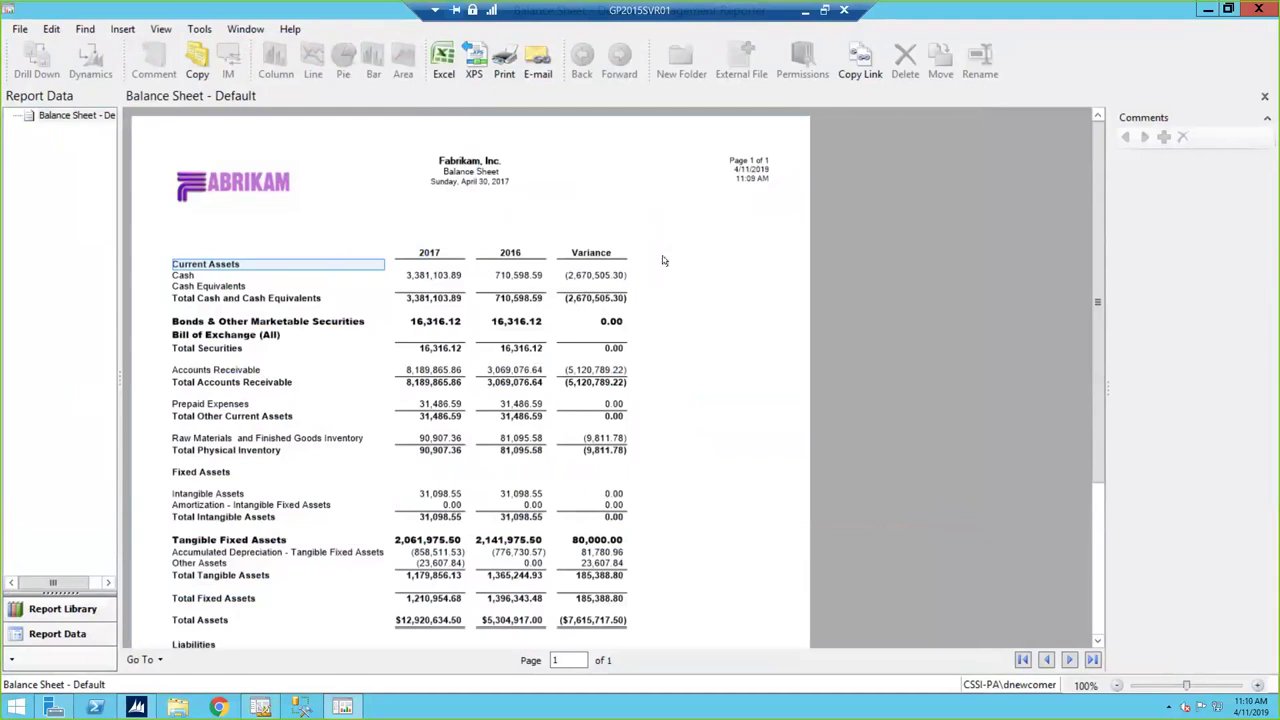
- Go from the balance sheet to the Report Library and expand the Library folder tree
{"action": "mouse_move", "coordinate": [337, 712]}
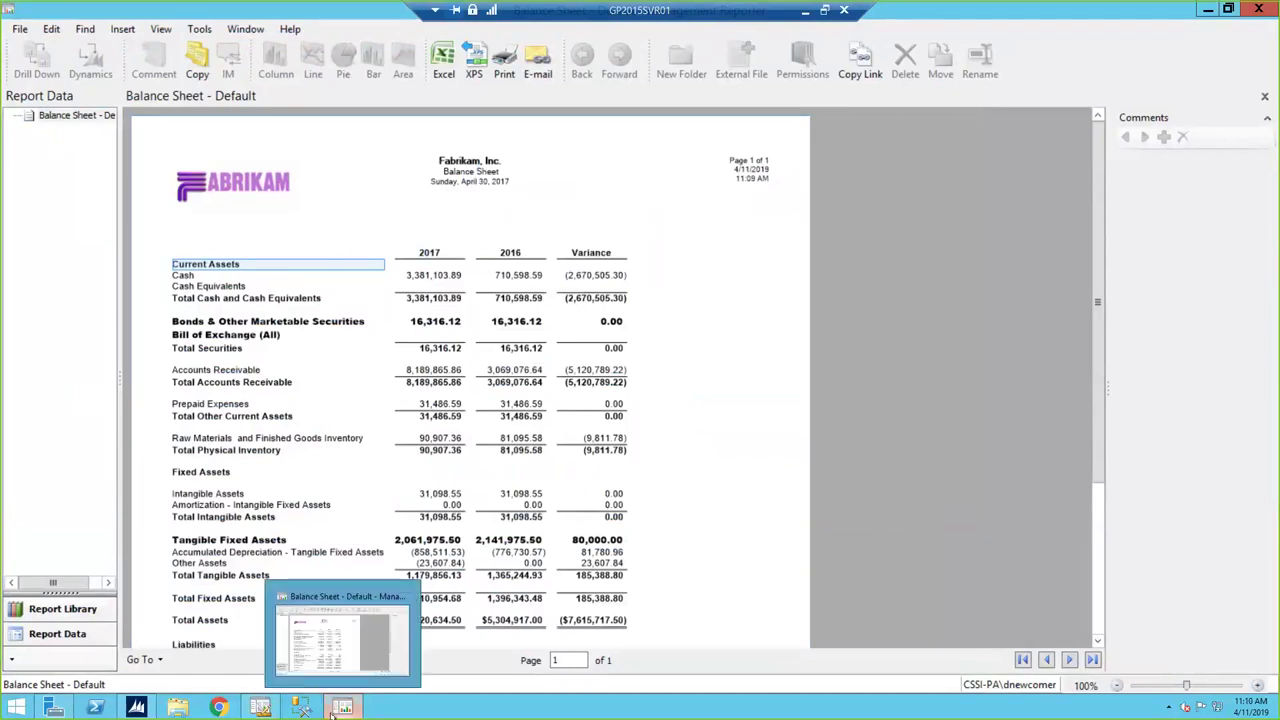
{"action": "mouse_move", "coordinate": [265, 708]}
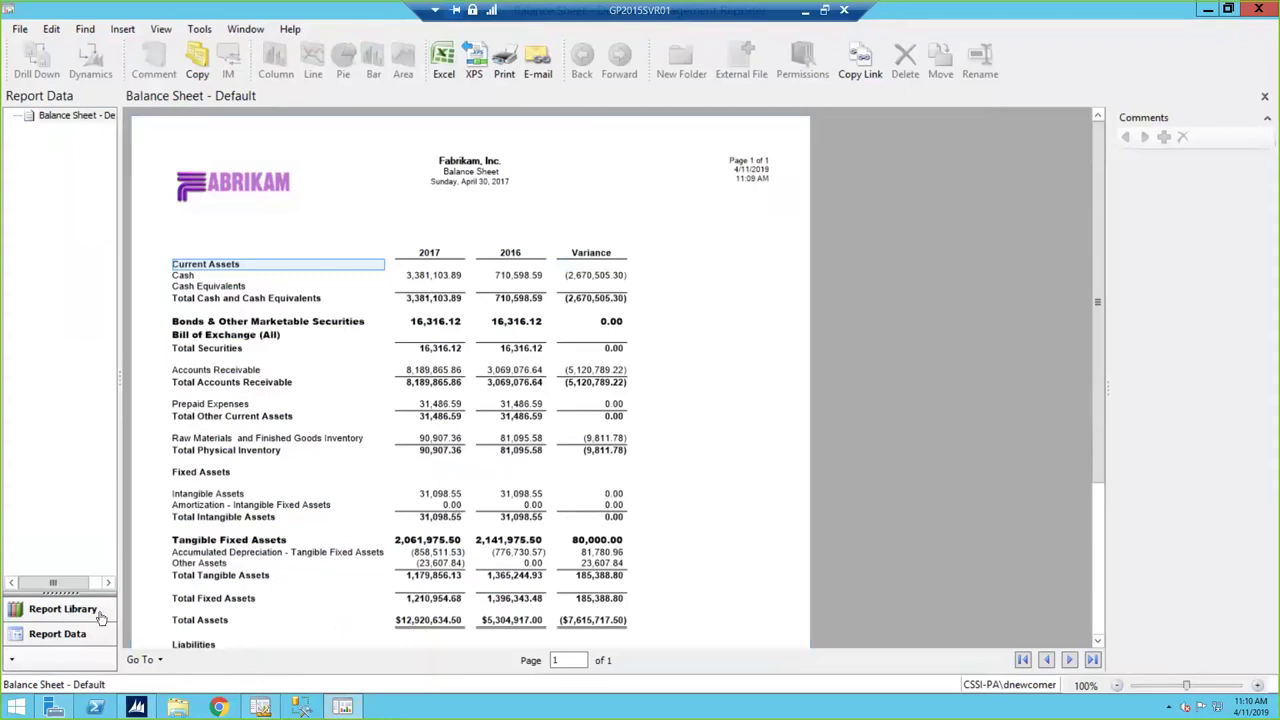
{"action": "left_click", "coordinate": [49, 616]}
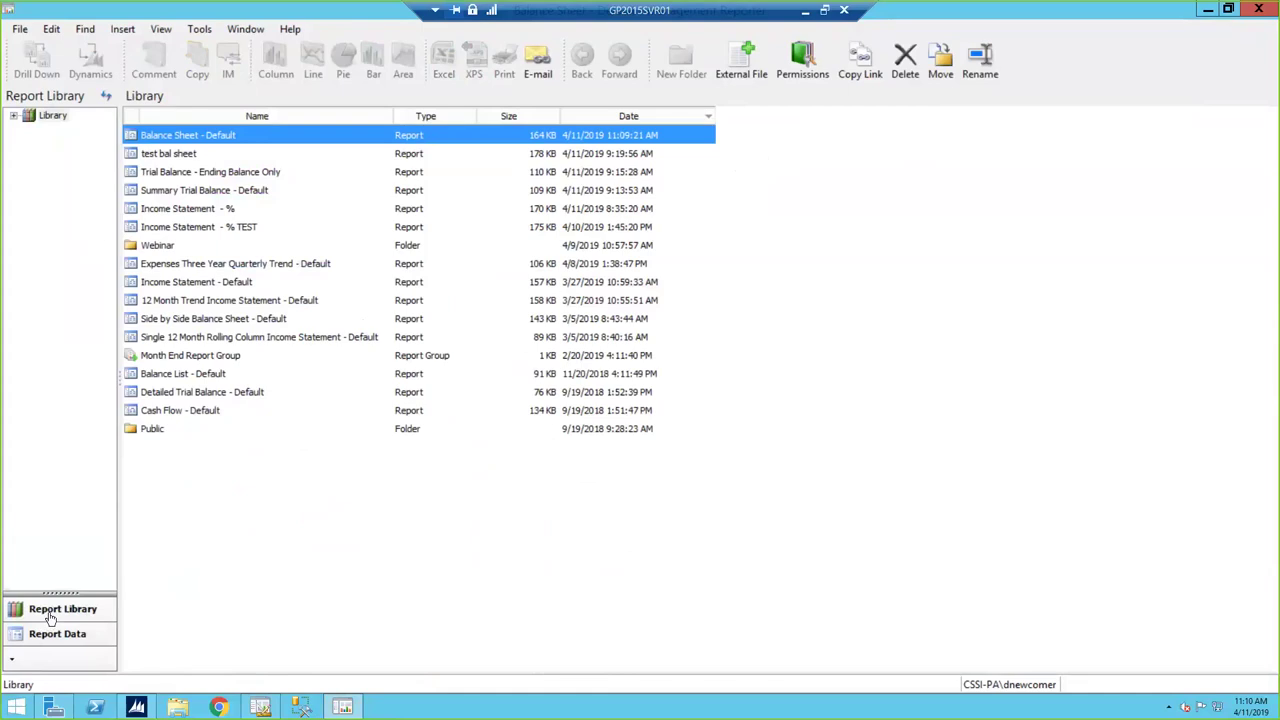
{"action": "left_click", "coordinate": [16, 118]}
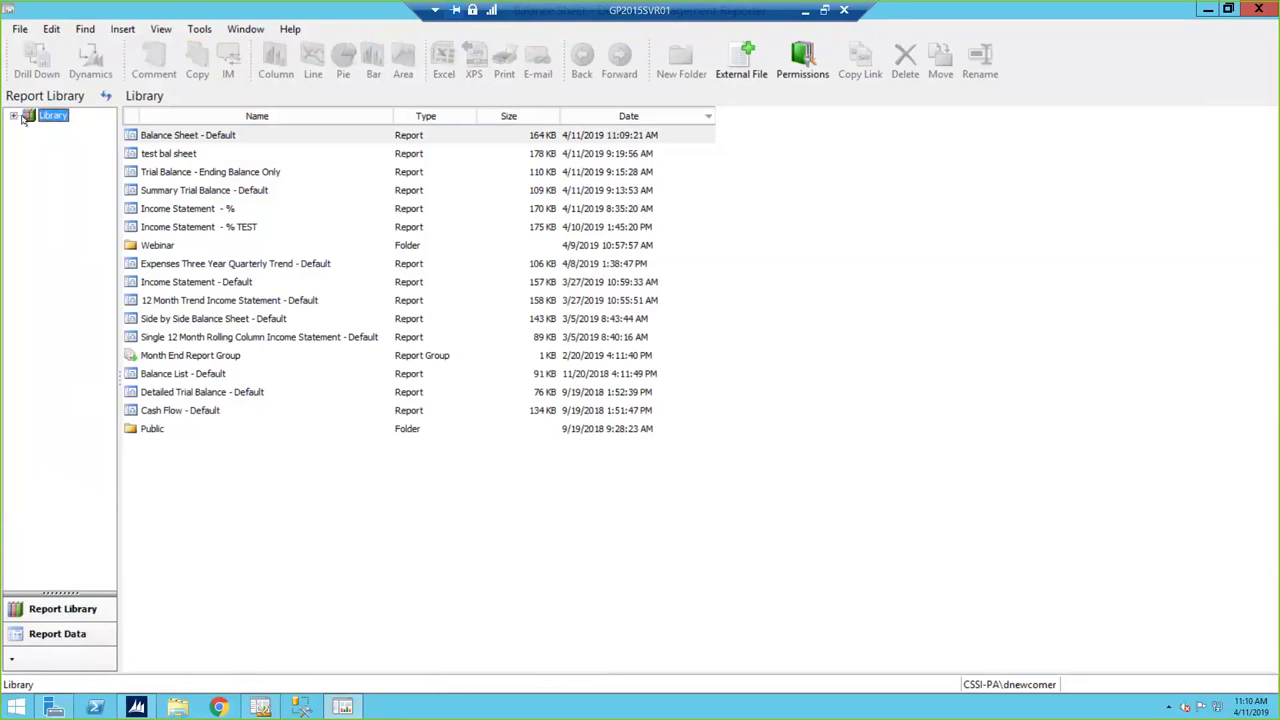
{"action": "left_click", "coordinate": [13, 117]}
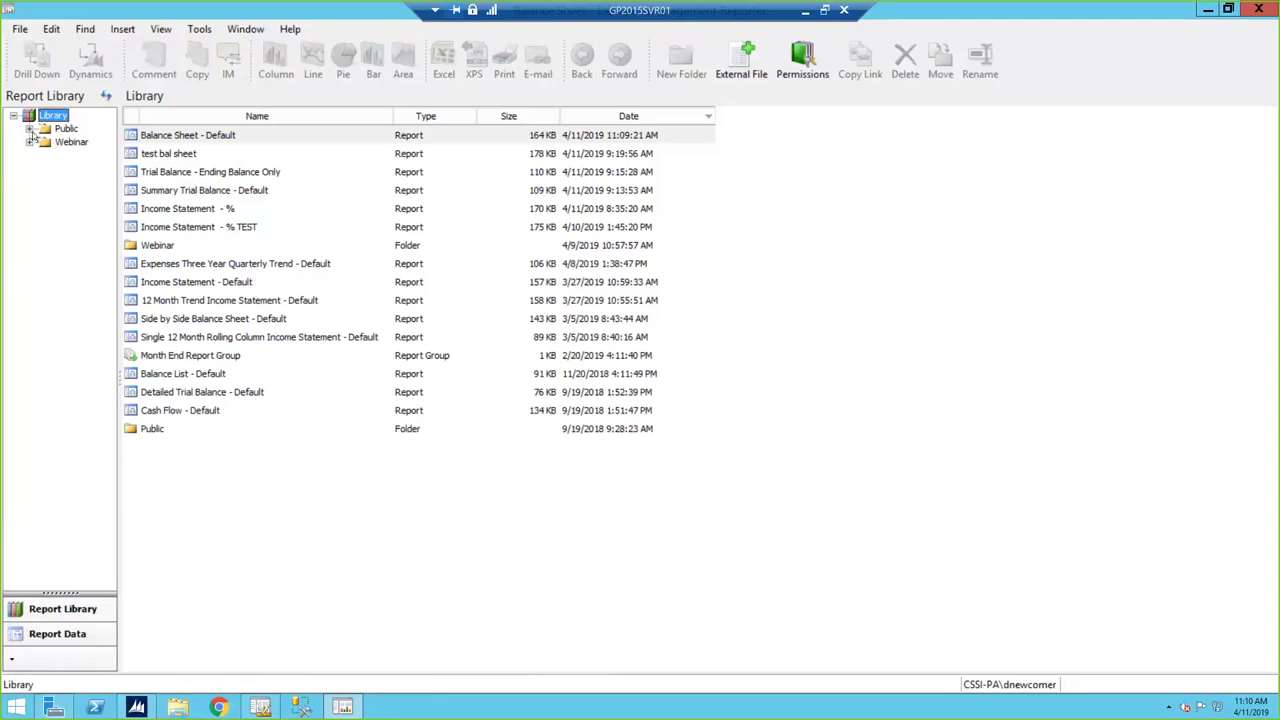
- Create a new folder directly under Library and name it with the presenter's first name
{"action": "right_click", "coordinate": [54, 117]}
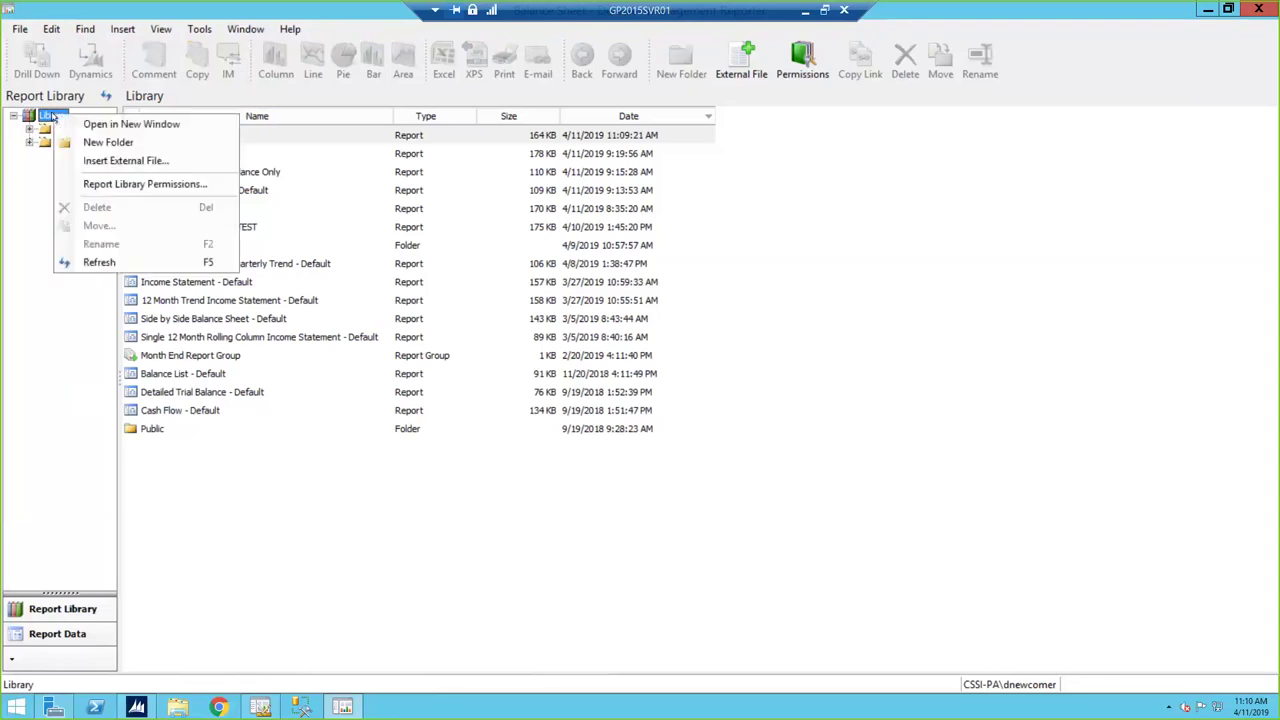
{"action": "left_click", "coordinate": [126, 143]}
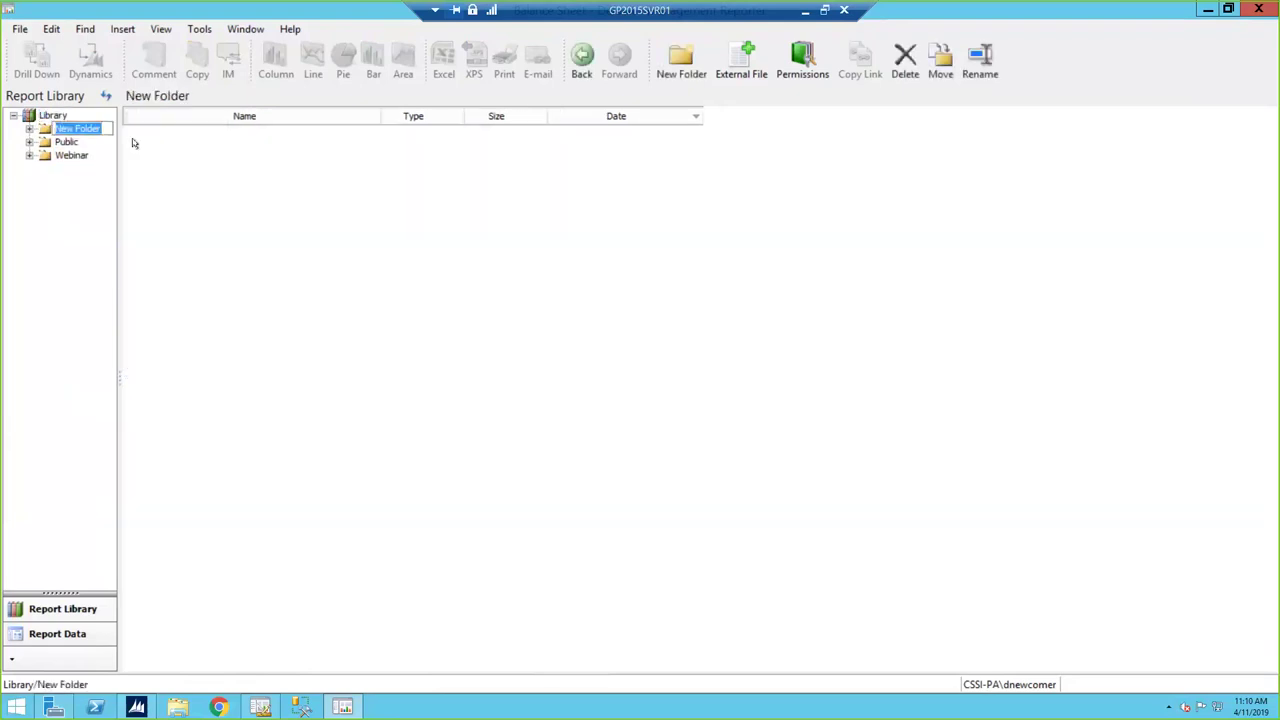
{"action": "type", "text": "Deborah"}
{"action": "key", "text": "Return"}
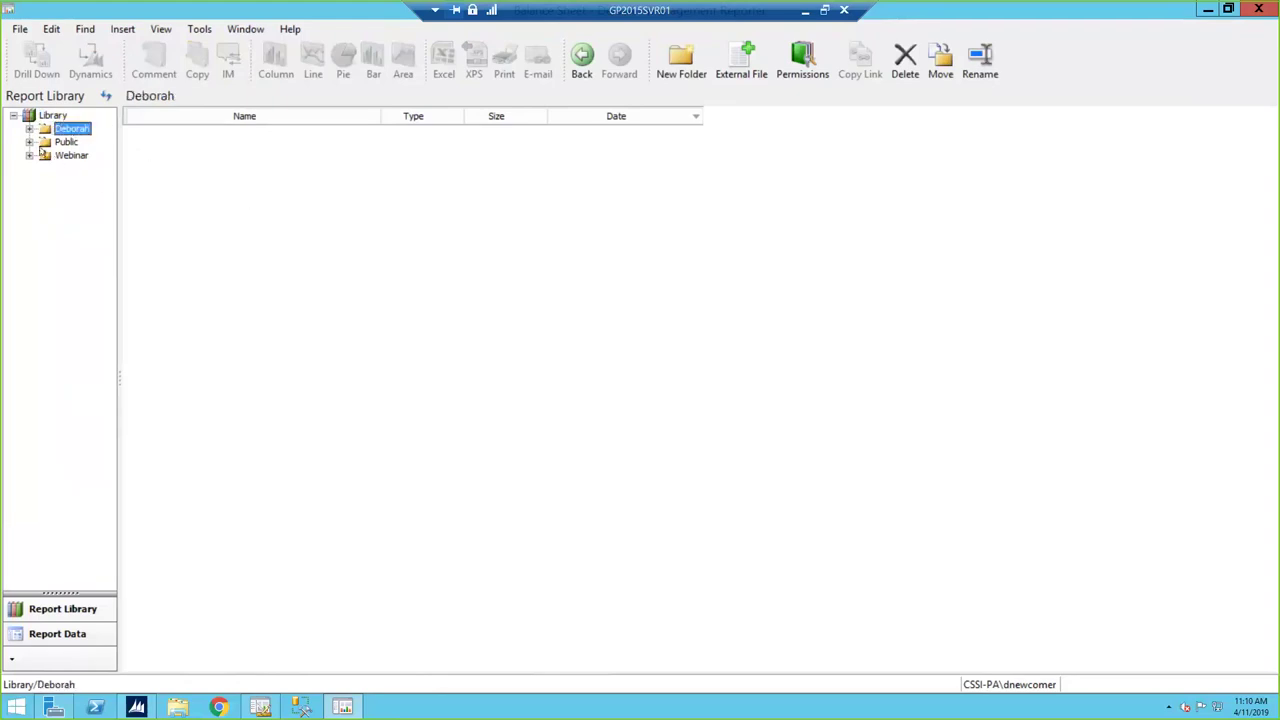
- Rename the Balance Sheet - Default report directly under Library as "Balance Sheet - April"
{"action": "left_click", "coordinate": [50, 116]}
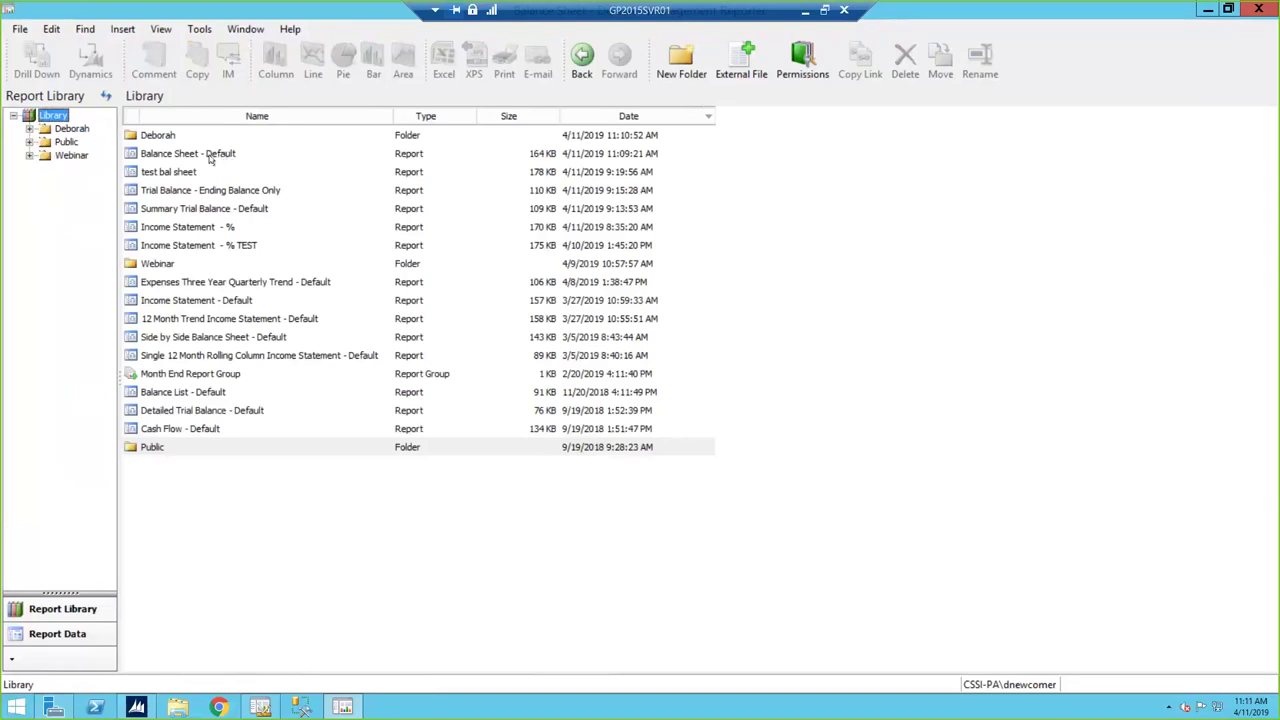
{"action": "left_click", "coordinate": [205, 158]}
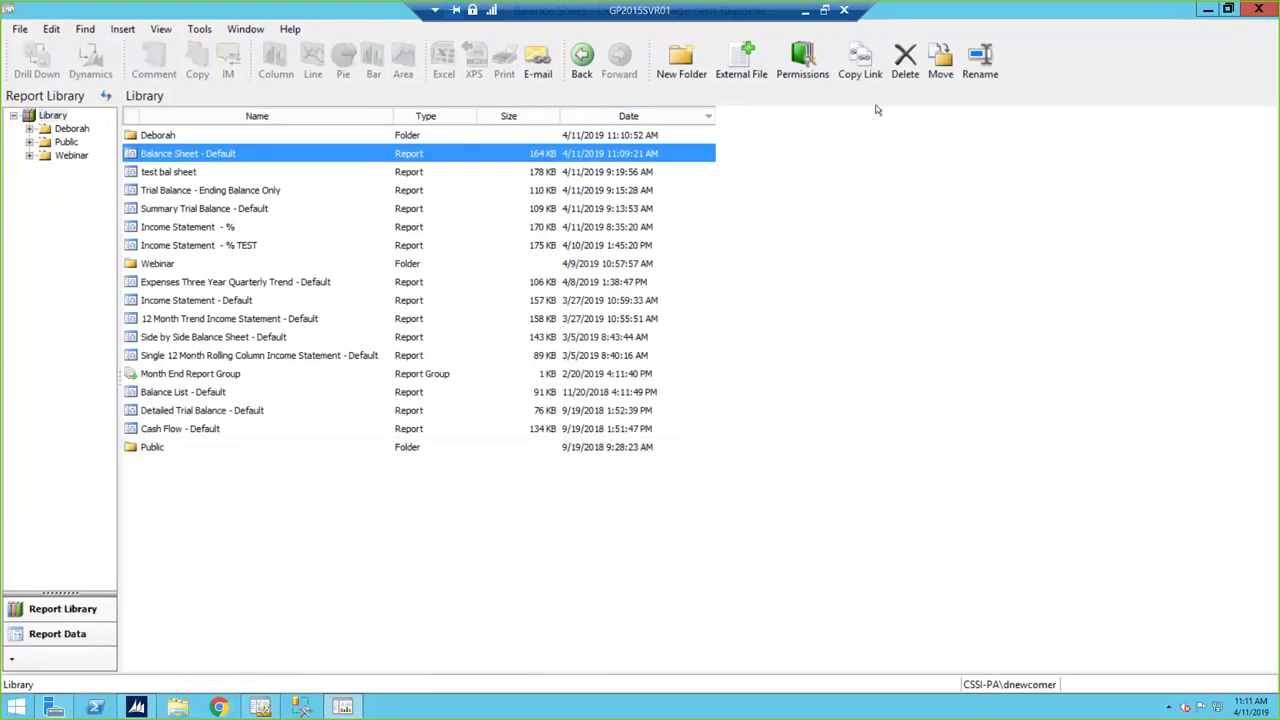
{"action": "left_click", "coordinate": [985, 62]}
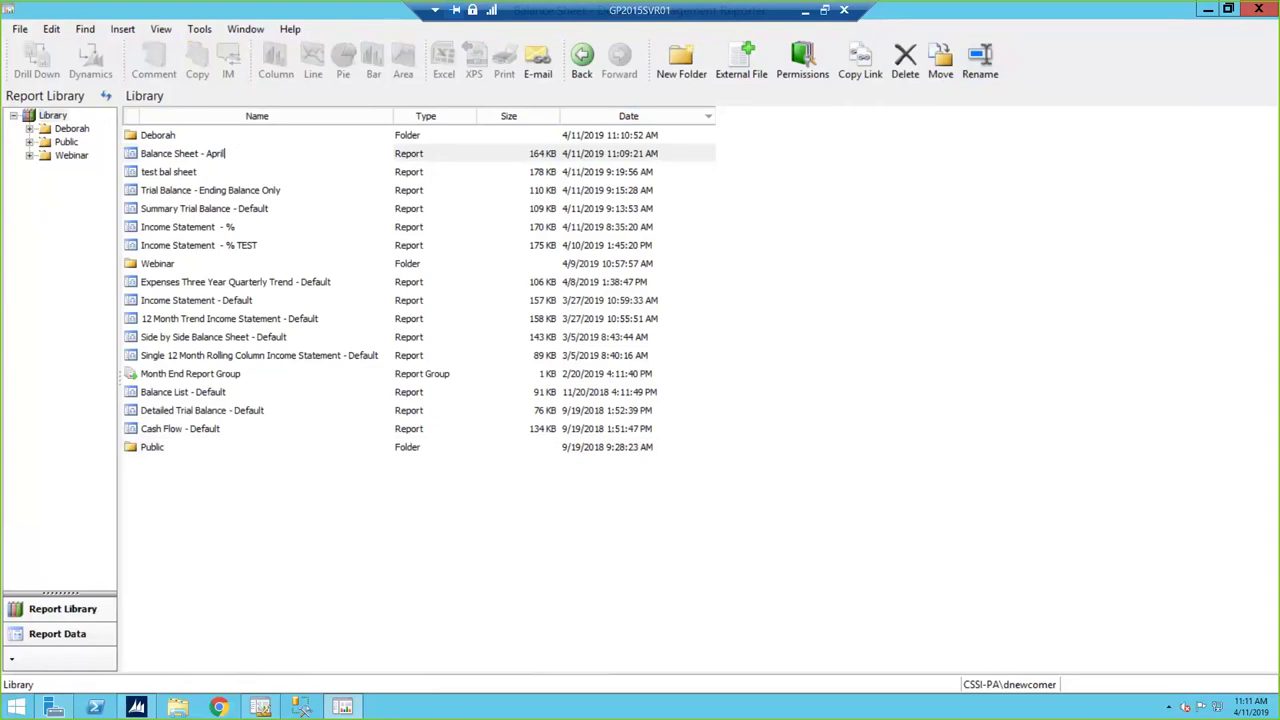
{"action": "key", "text": "Return"}
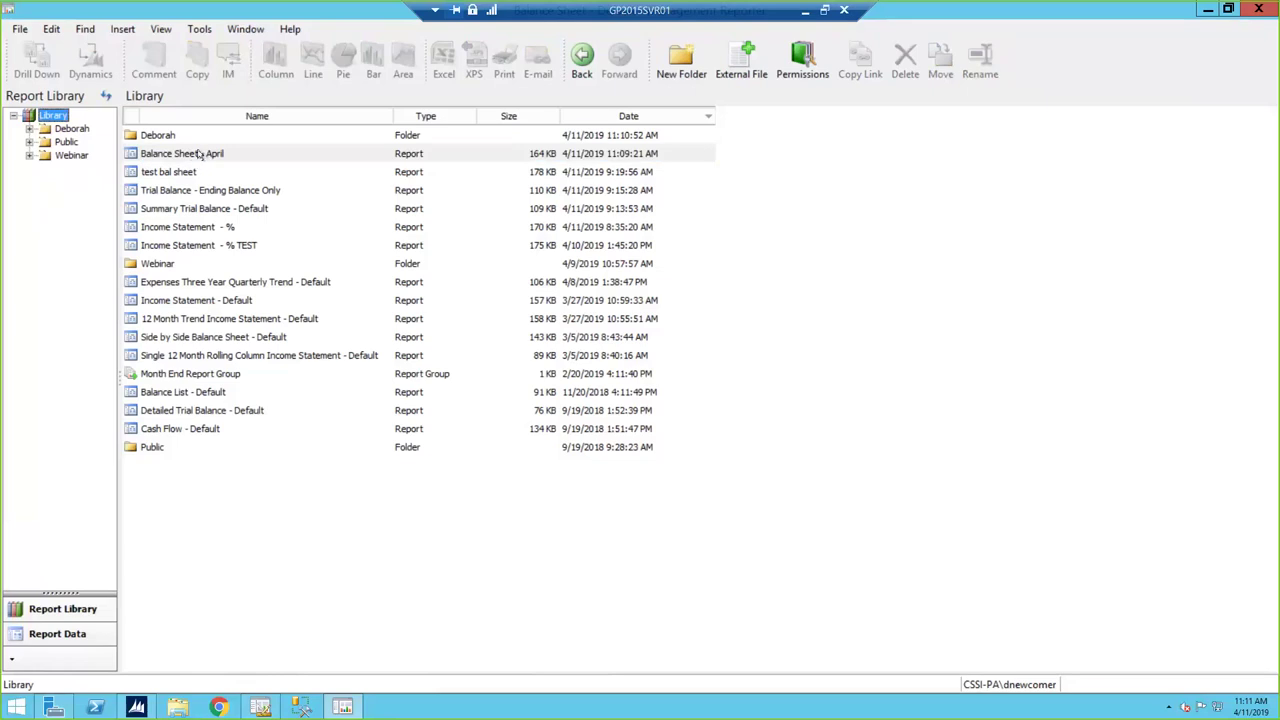
- Move only the most recent version of Balance Sheet - April into the folder named after the presenter and open that folder
{"action": "left_click", "coordinate": [199, 155]}
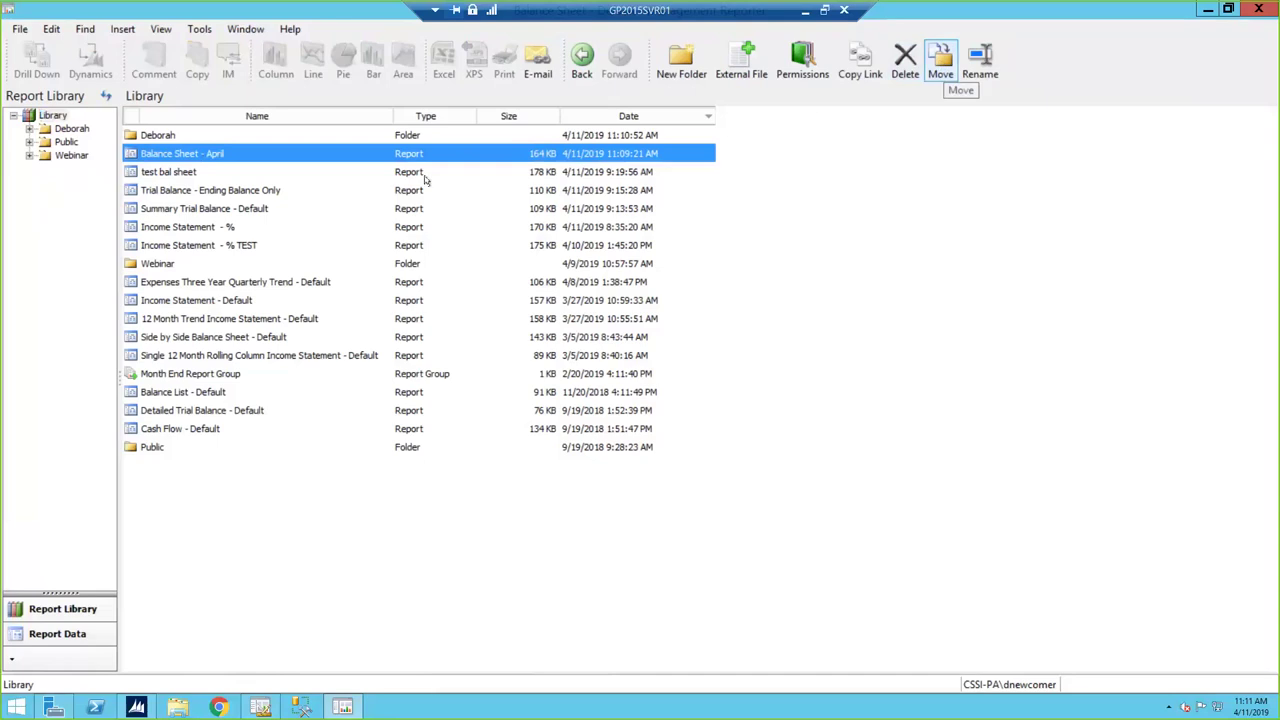
{"action": "right_click", "coordinate": [343, 148]}
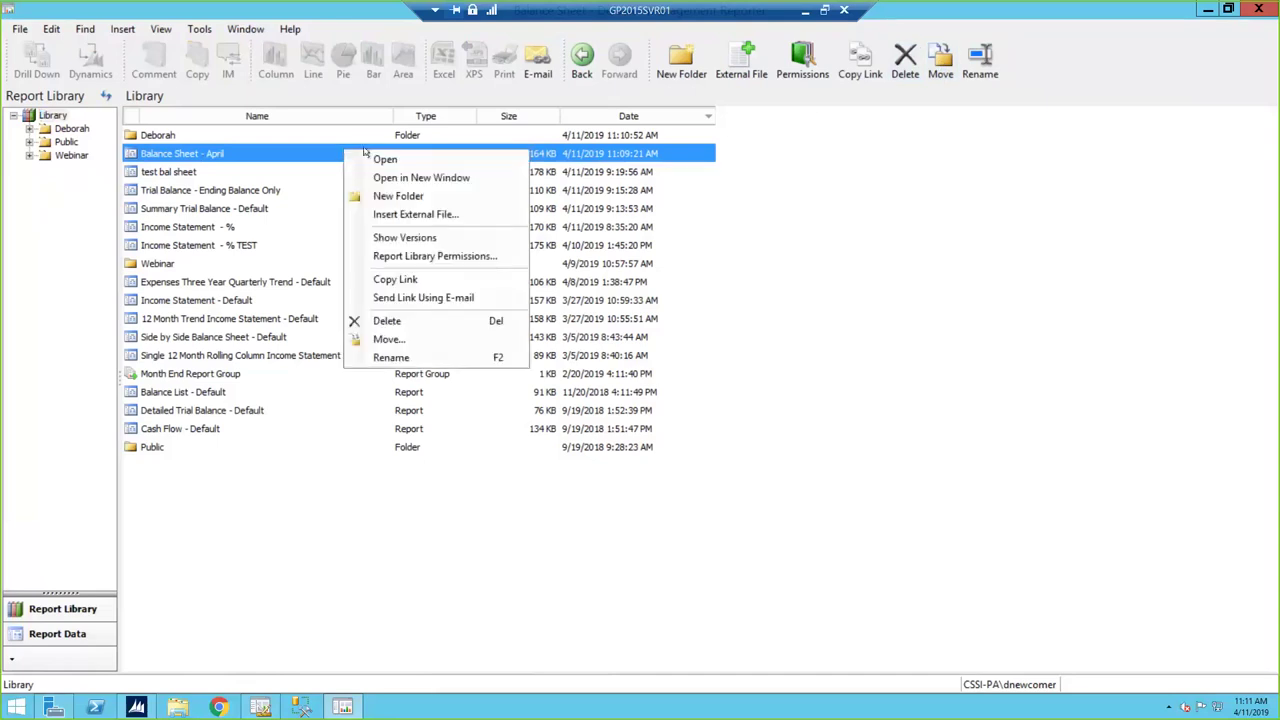
{"action": "left_click", "coordinate": [262, 157]}
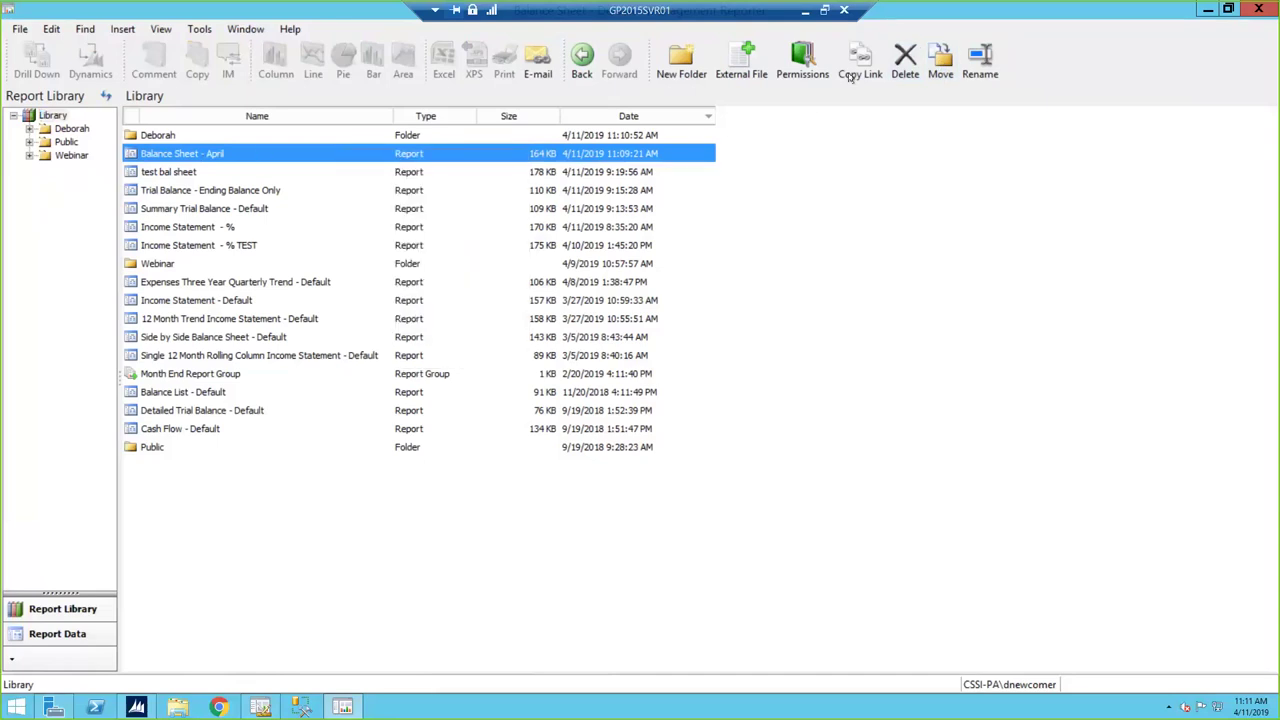
{"action": "left_click", "coordinate": [940, 62]}
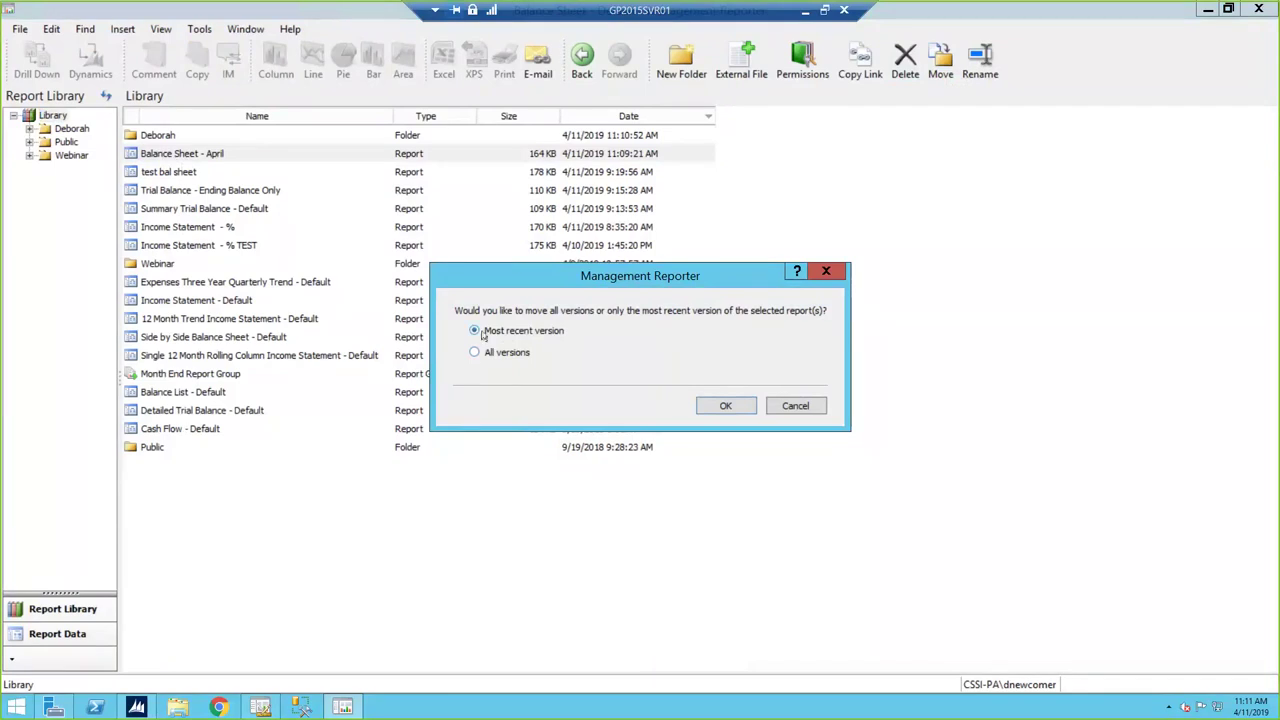
{"action": "left_click", "coordinate": [712, 407]}
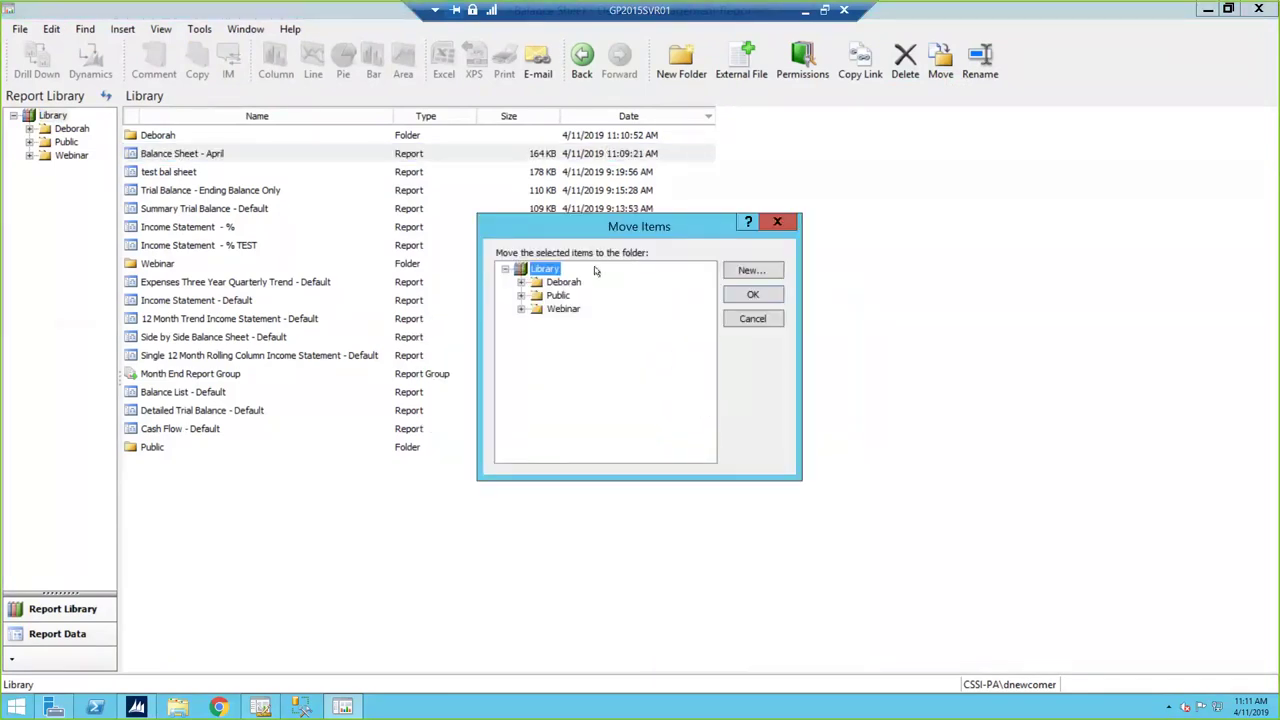
{"action": "left_click", "coordinate": [552, 284]}
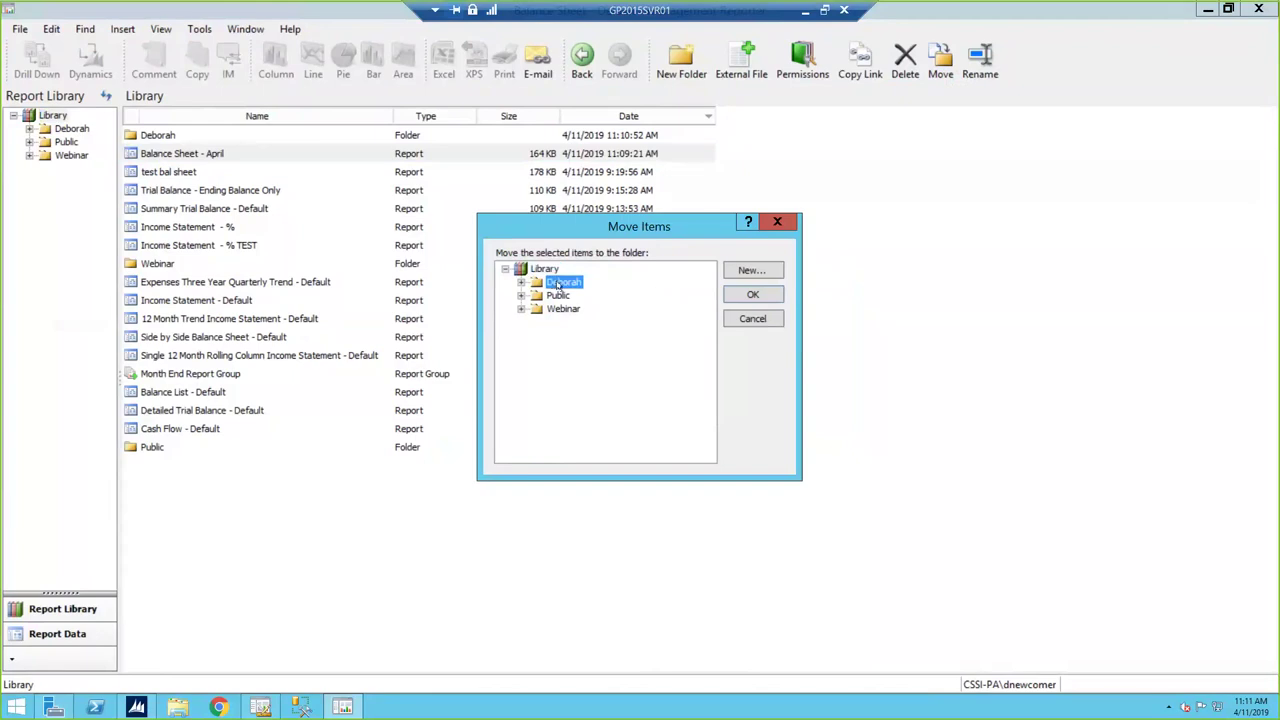
{"action": "left_click", "coordinate": [766, 296]}
{"action": "left_click", "coordinate": [70, 129]}
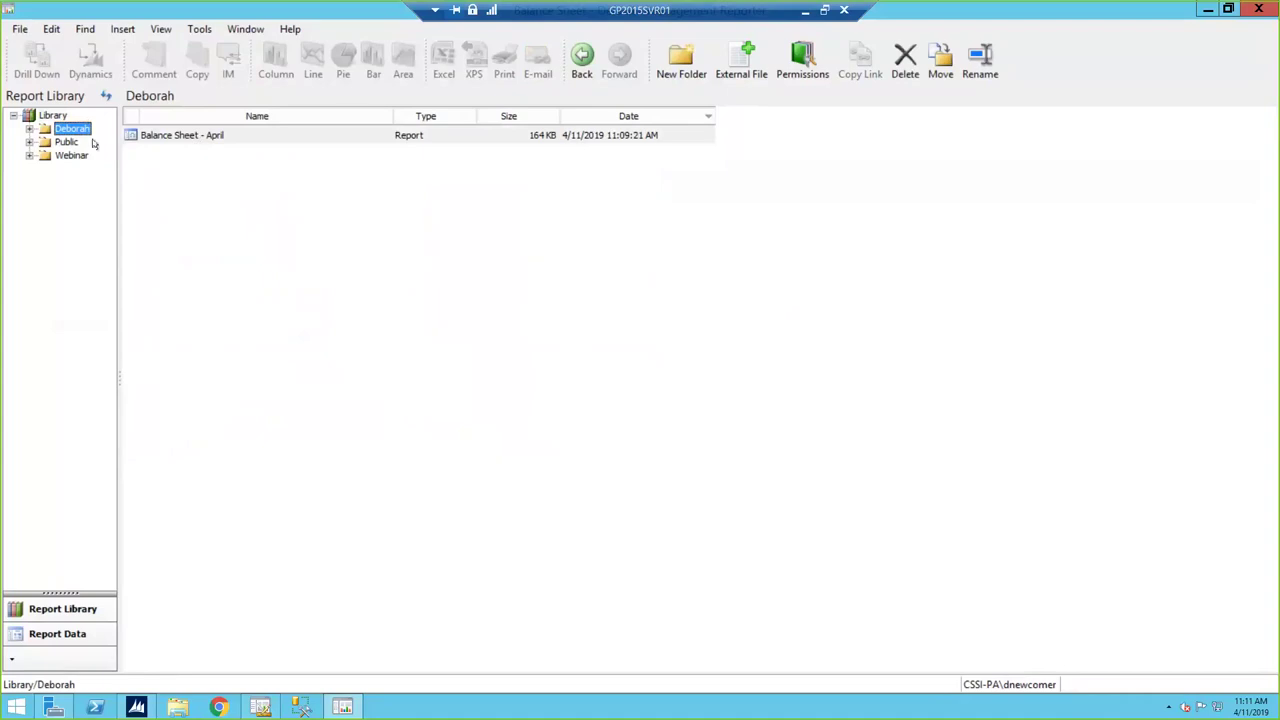
- Expand the Webinar folder in the library tree and view its contents
{"action": "left_click", "coordinate": [30, 142]}
{"action": "left_click", "coordinate": [30, 155]}
{"action": "left_click", "coordinate": [66, 156]}
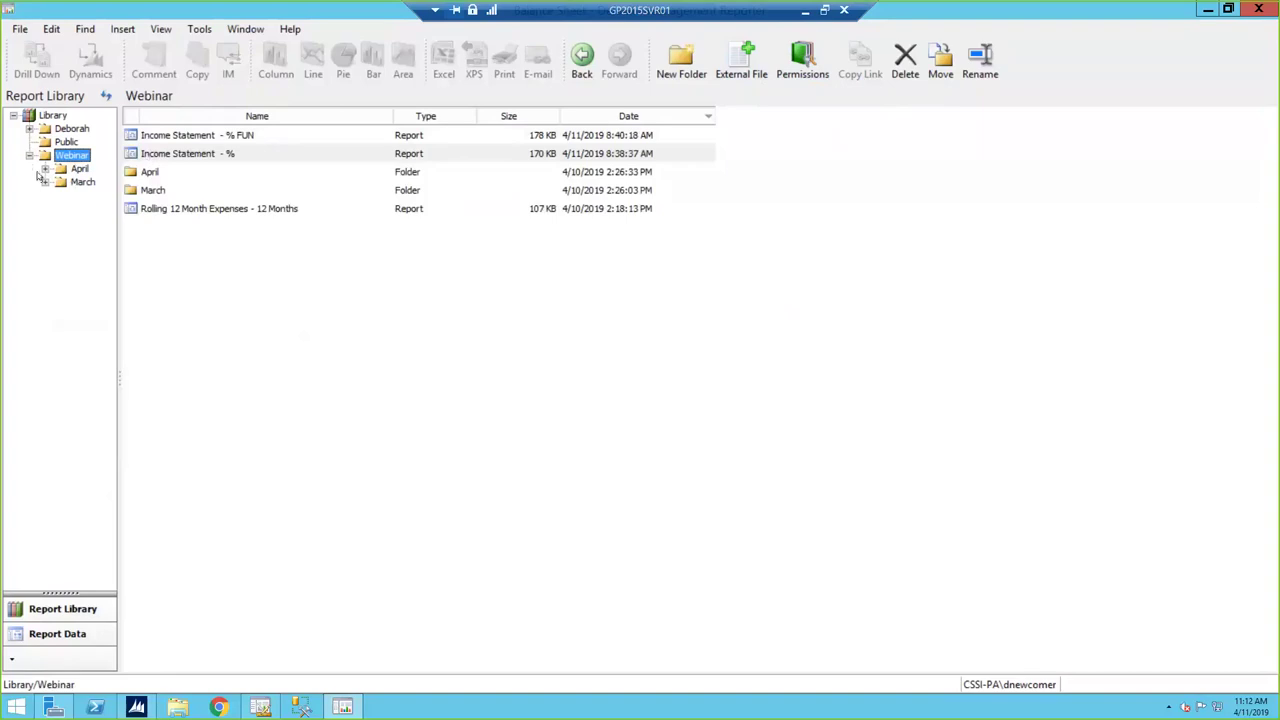
- Review the Webinar folder's library permissions and the users and groups available to add, and exit without granting access
{"action": "left_click", "coordinate": [800, 60]}
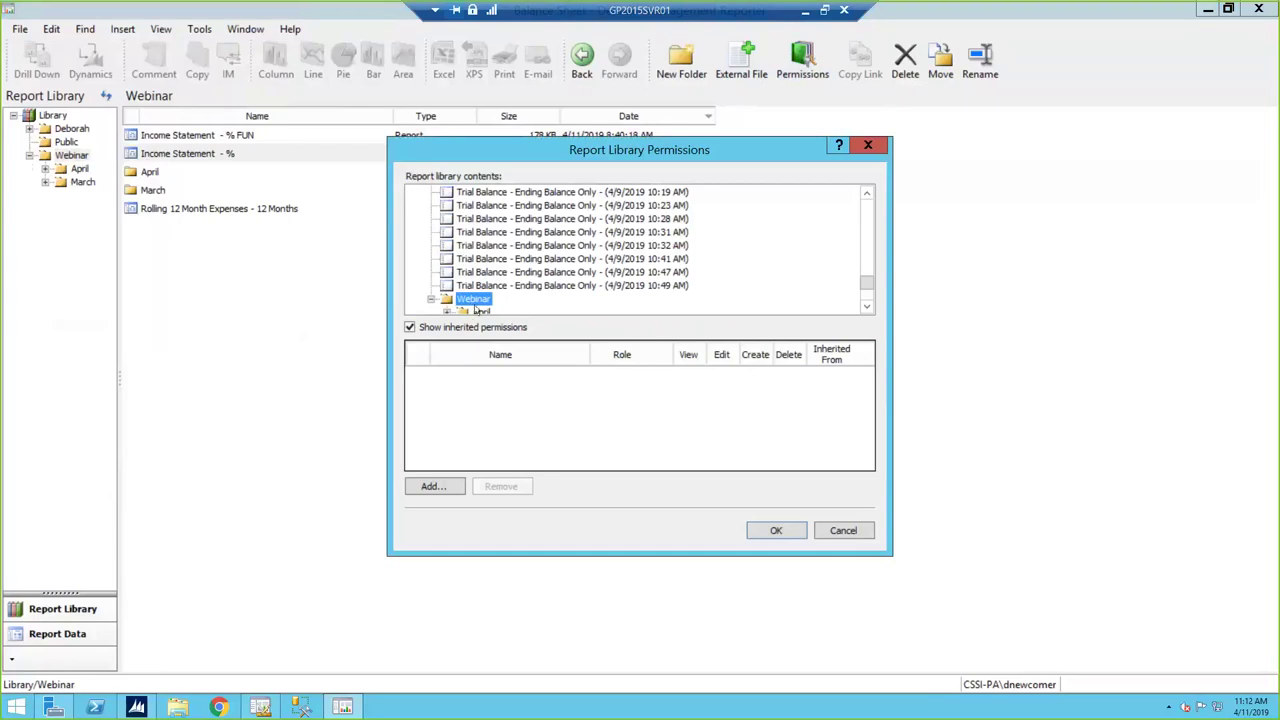
{"action": "left_click", "coordinate": [434, 487]}
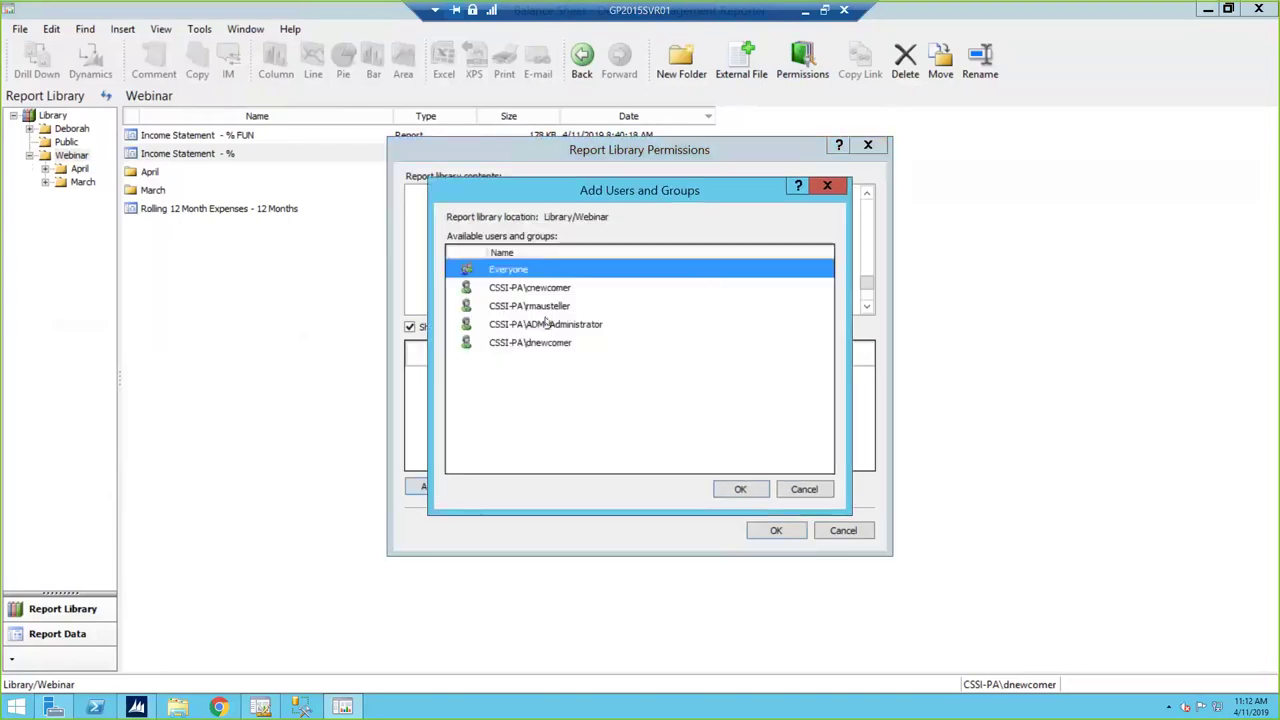
{"action": "left_click_drag", "start_coordinate": [694, 198], "coordinate": [990, 231]}
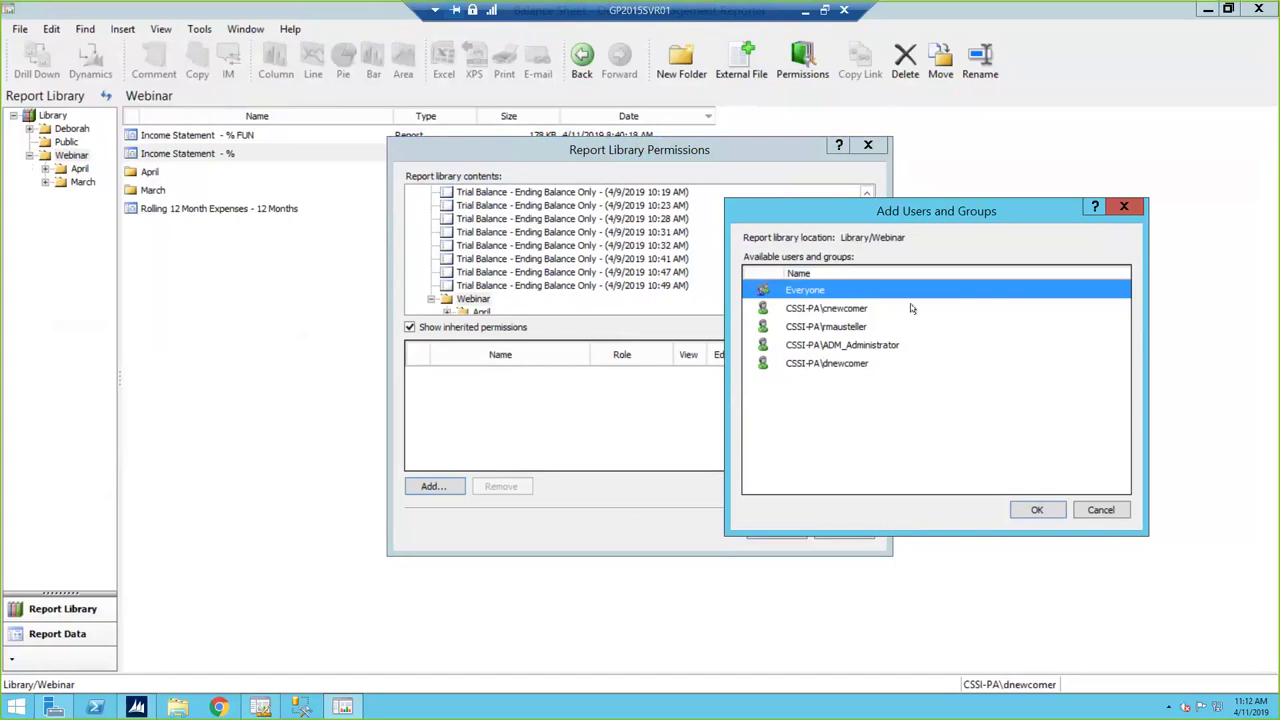
{"action": "left_click", "coordinate": [1097, 510]}
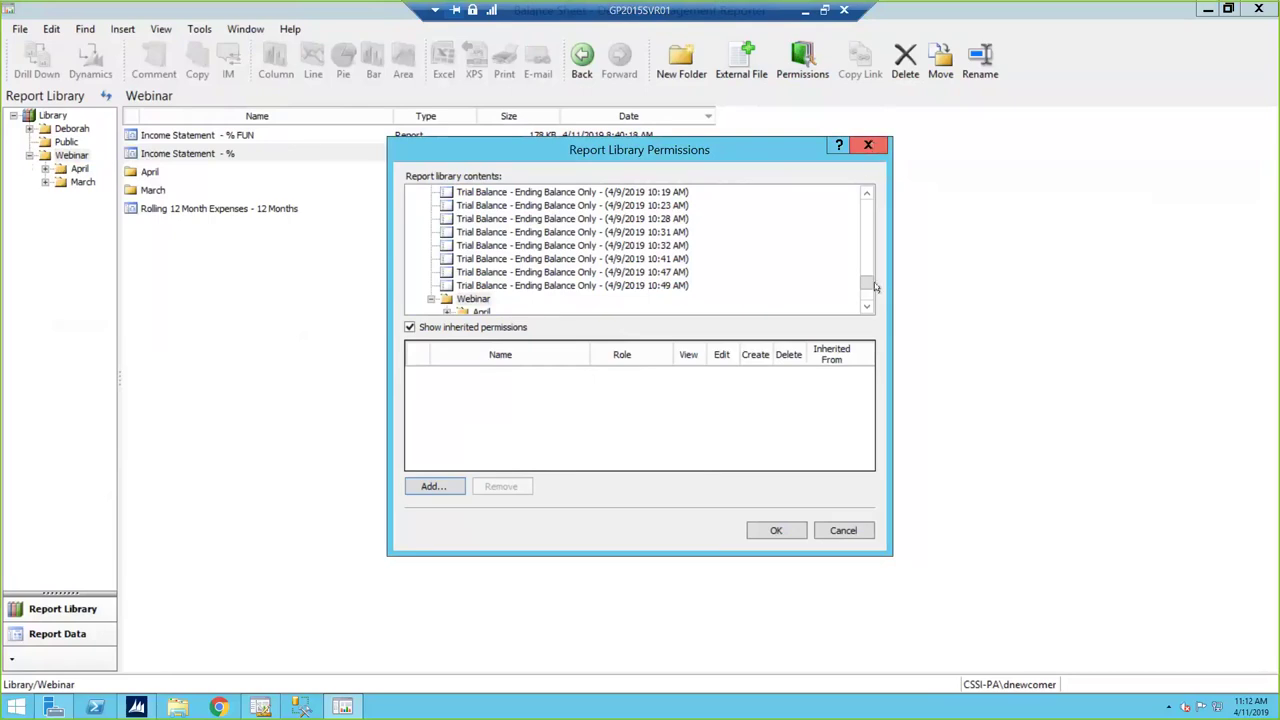
{"action": "left_click", "coordinate": [845, 531]}
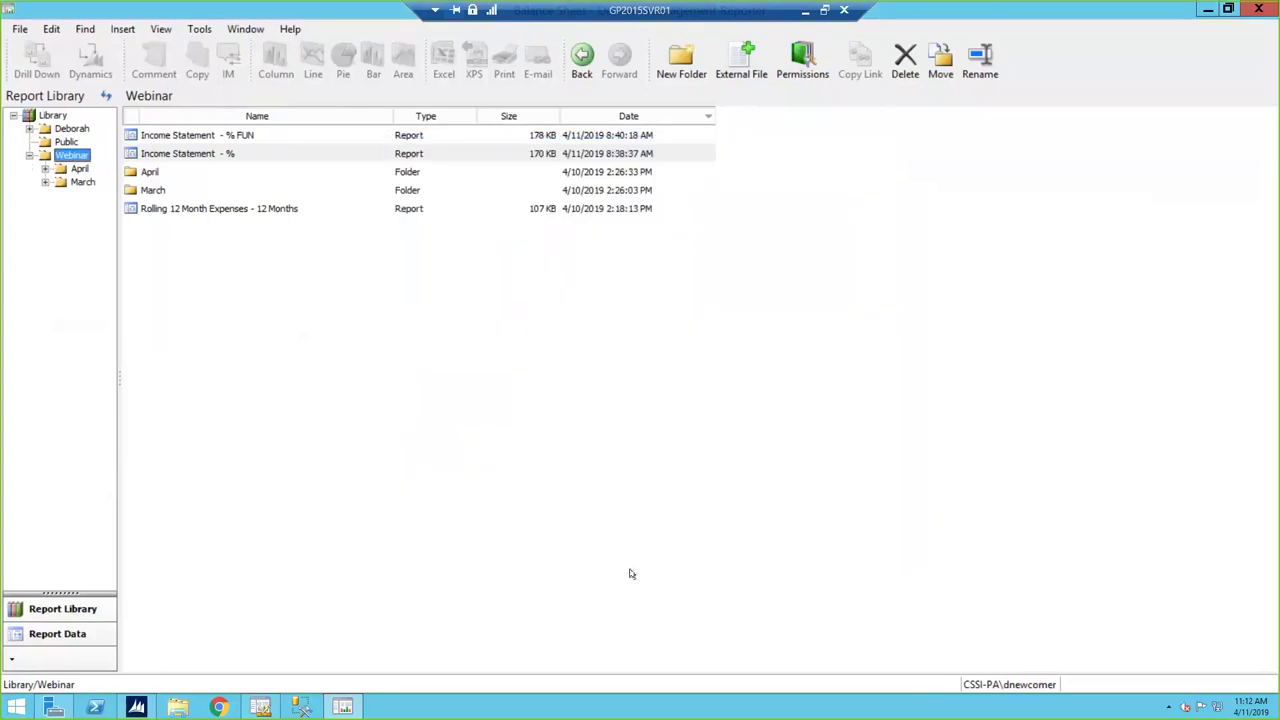
- Switch to Report Designer and close the Balance Sheet - Default report definition
{"action": "left_click", "coordinate": [259, 707]}
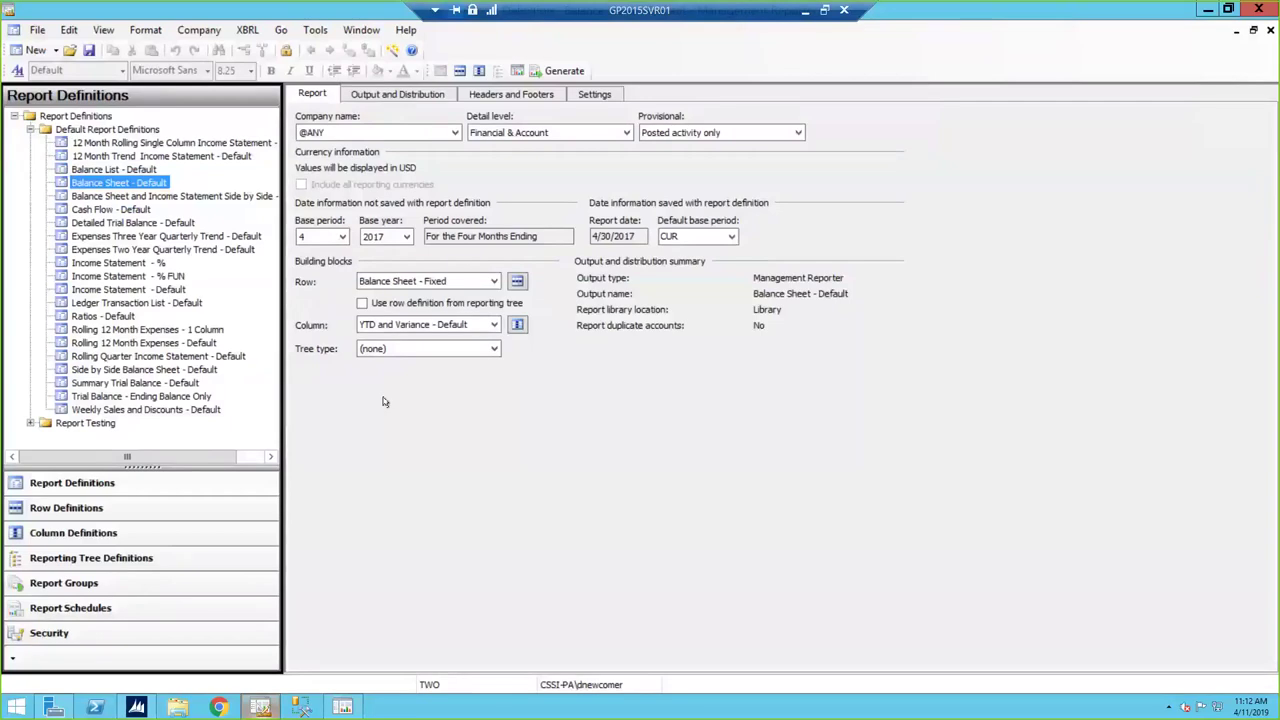
{"action": "left_click", "coordinate": [1270, 31]}
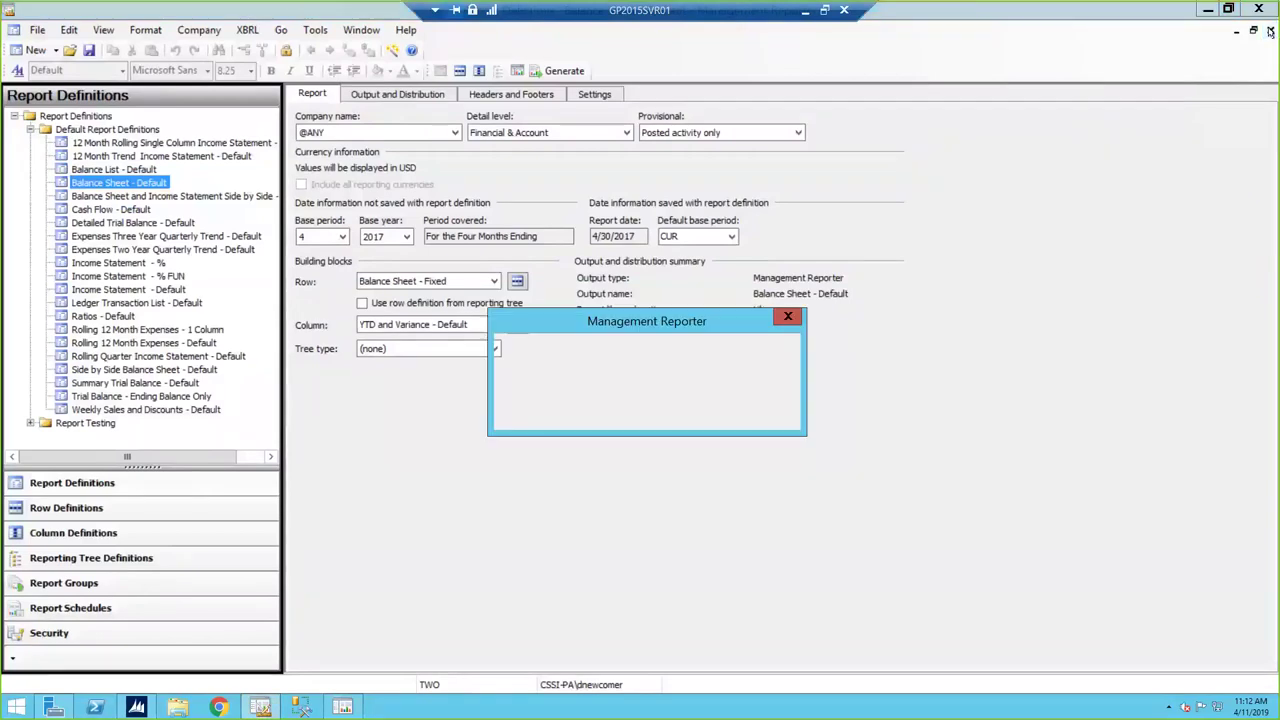
{"action": "left_click", "coordinate": [655, 416]}
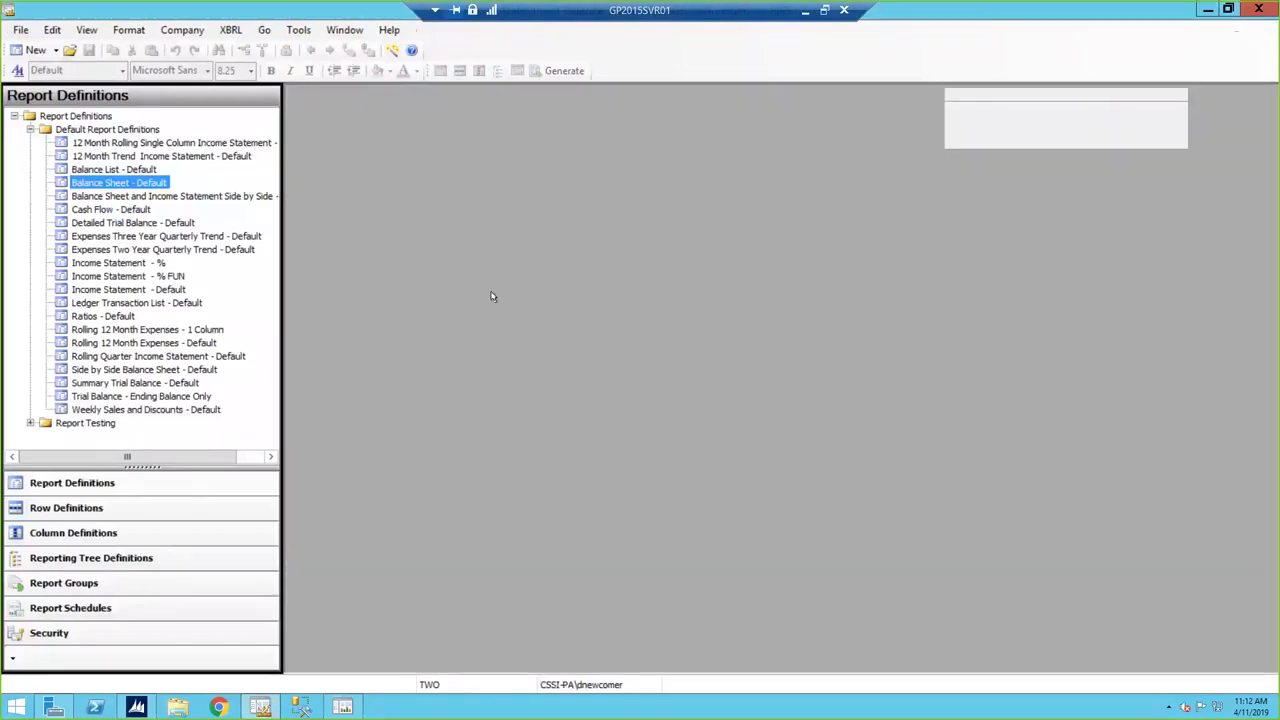
- Review the user options, browse the default report library location to the presenter's folder, and exit without changing anything
{"action": "left_click", "coordinate": [297, 31]}
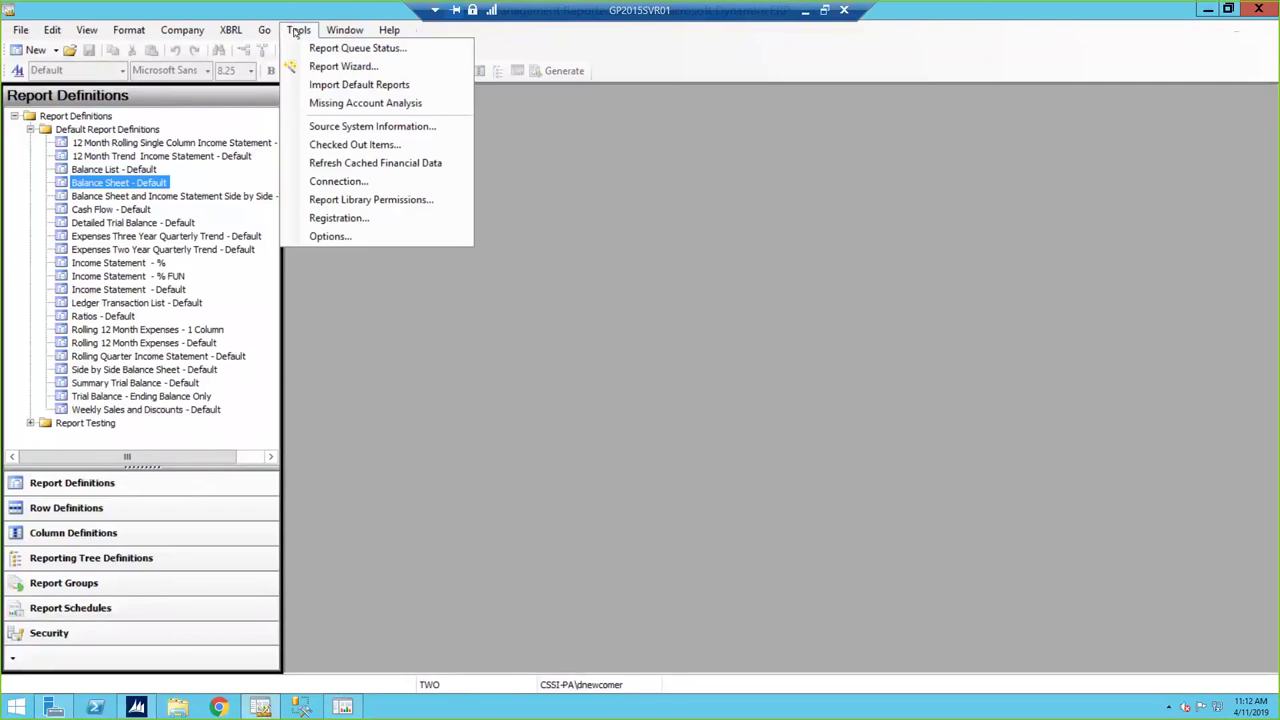
{"action": "left_click", "coordinate": [318, 237]}
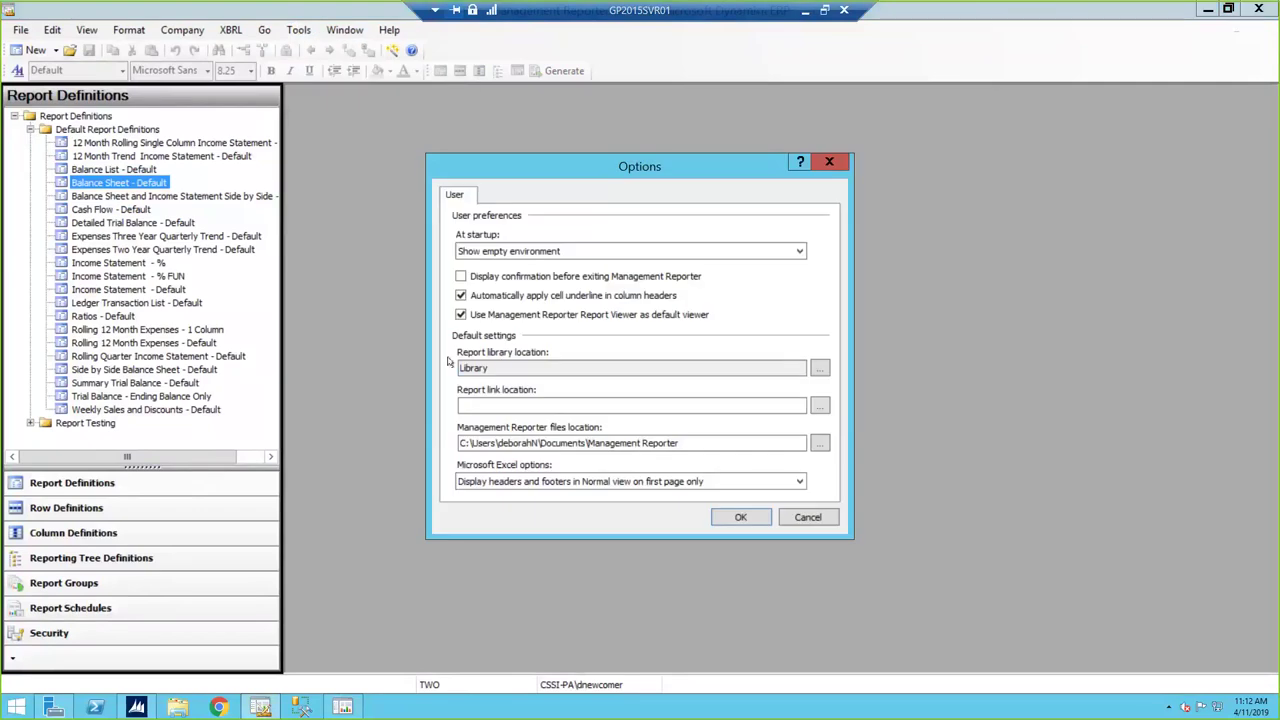
{"action": "left_click", "coordinate": [489, 368]}
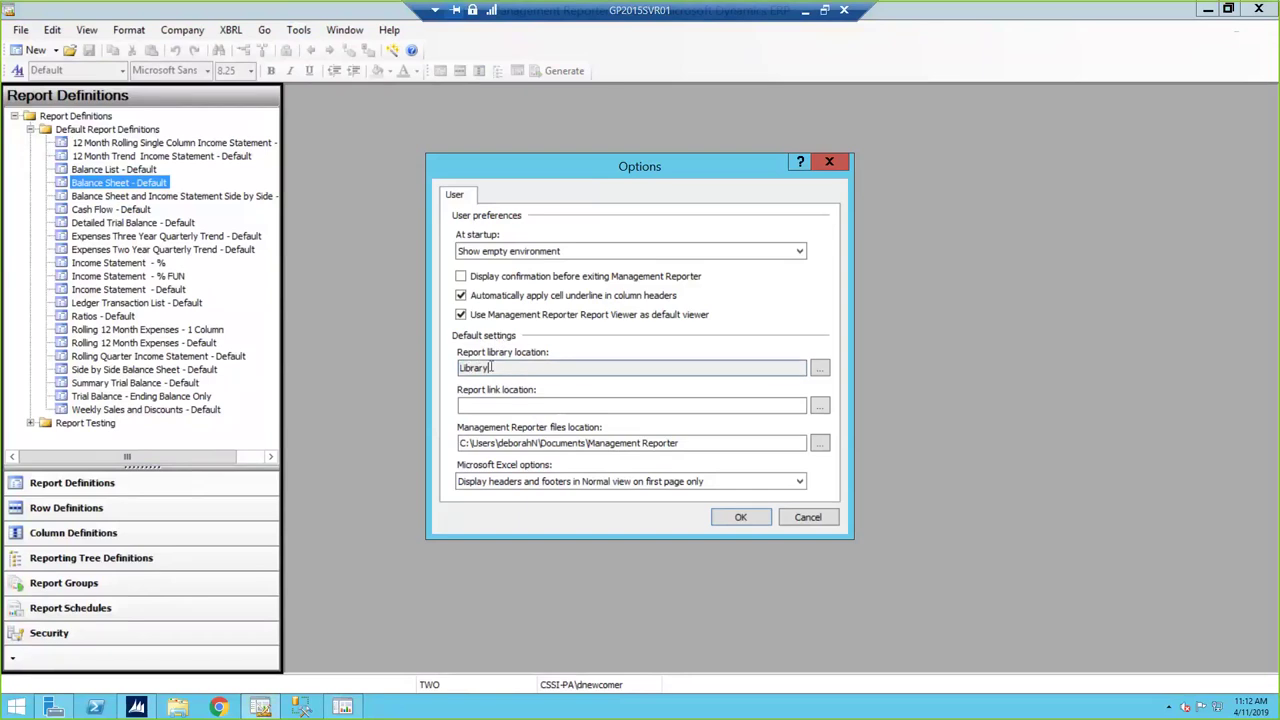
{"action": "left_click", "coordinate": [820, 368]}
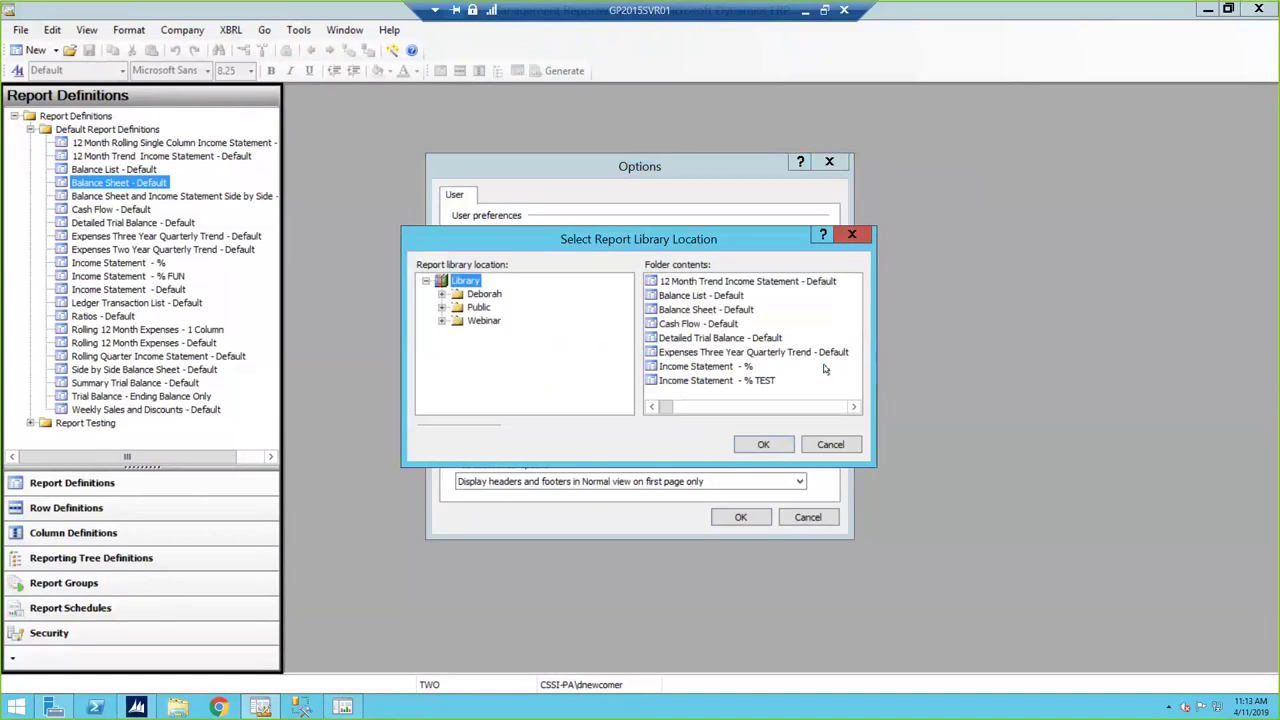
{"action": "left_click", "coordinate": [481, 296]}
{"action": "left_click_drag", "start_coordinate": [607, 244], "coordinate": [596, 346]}
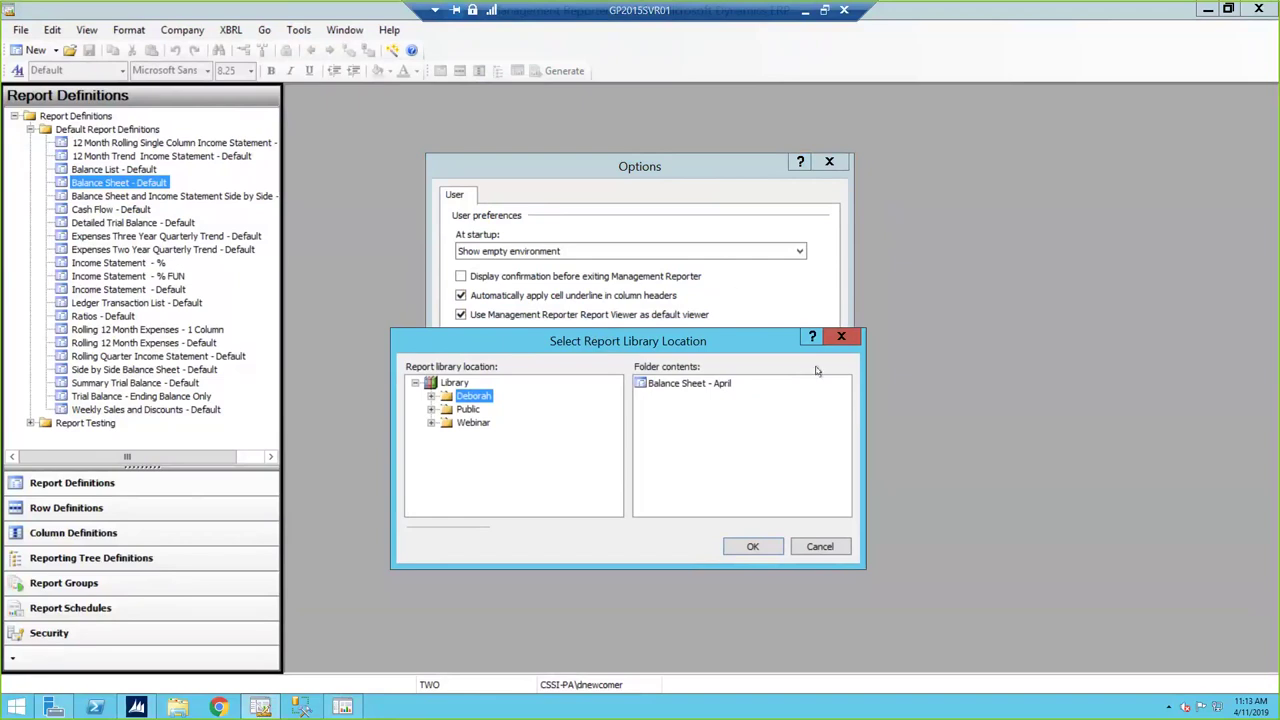
{"action": "left_click", "coordinate": [841, 336]}
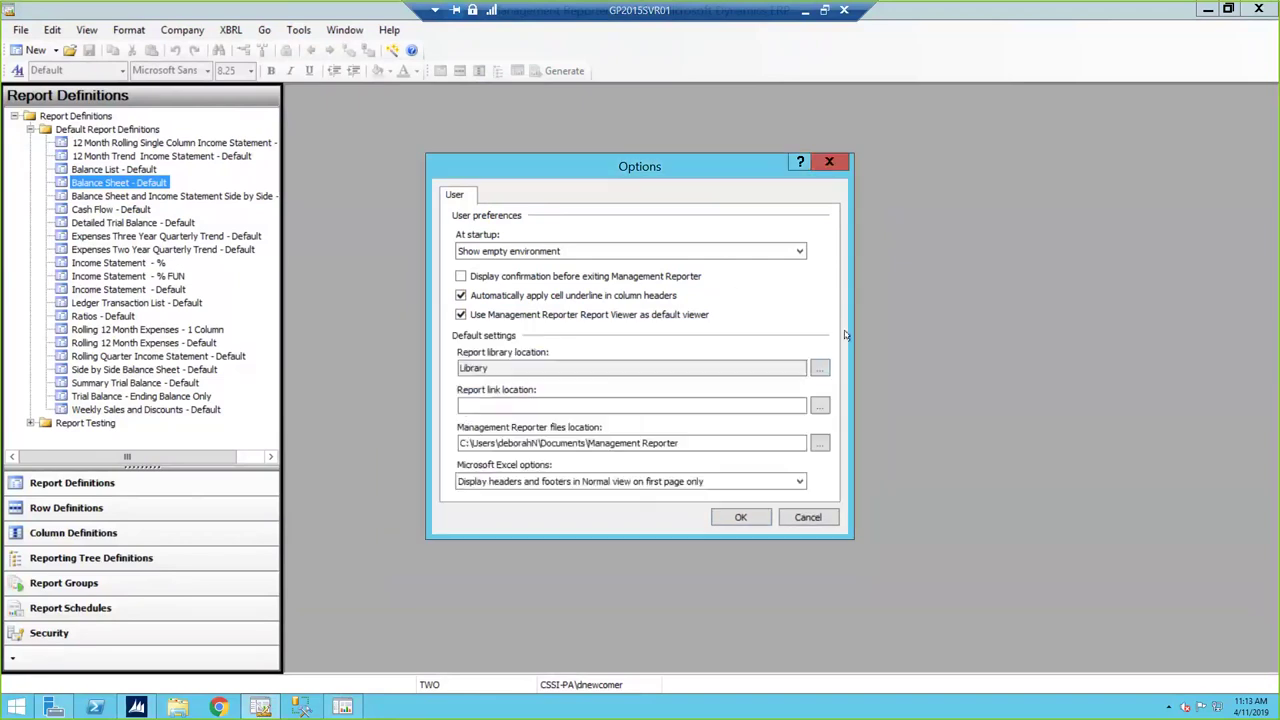
{"action": "left_click", "coordinate": [824, 519]}
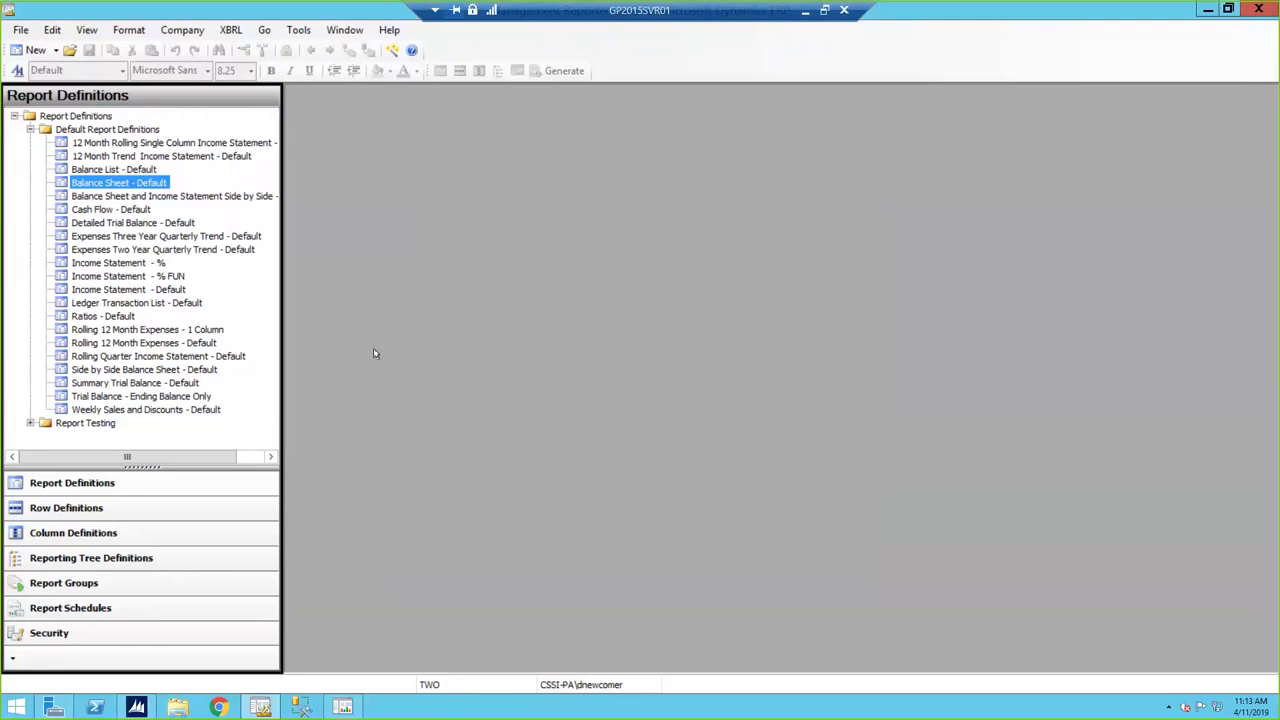
- Open the Income Statement - % report definition, and view the generated Income Statement - % report from the Report Library's Webinar folder
{"action": "left_click", "coordinate": [140, 264]}
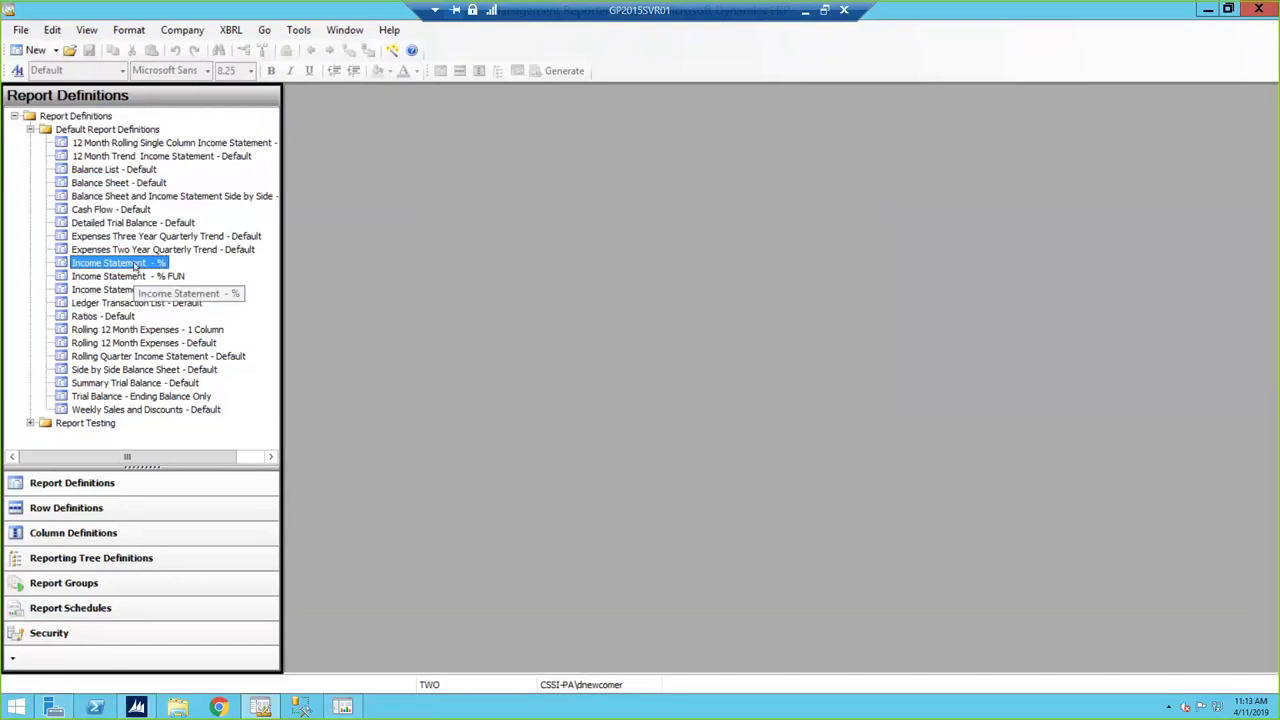
{"action": "double_click", "coordinate": [133, 263]}
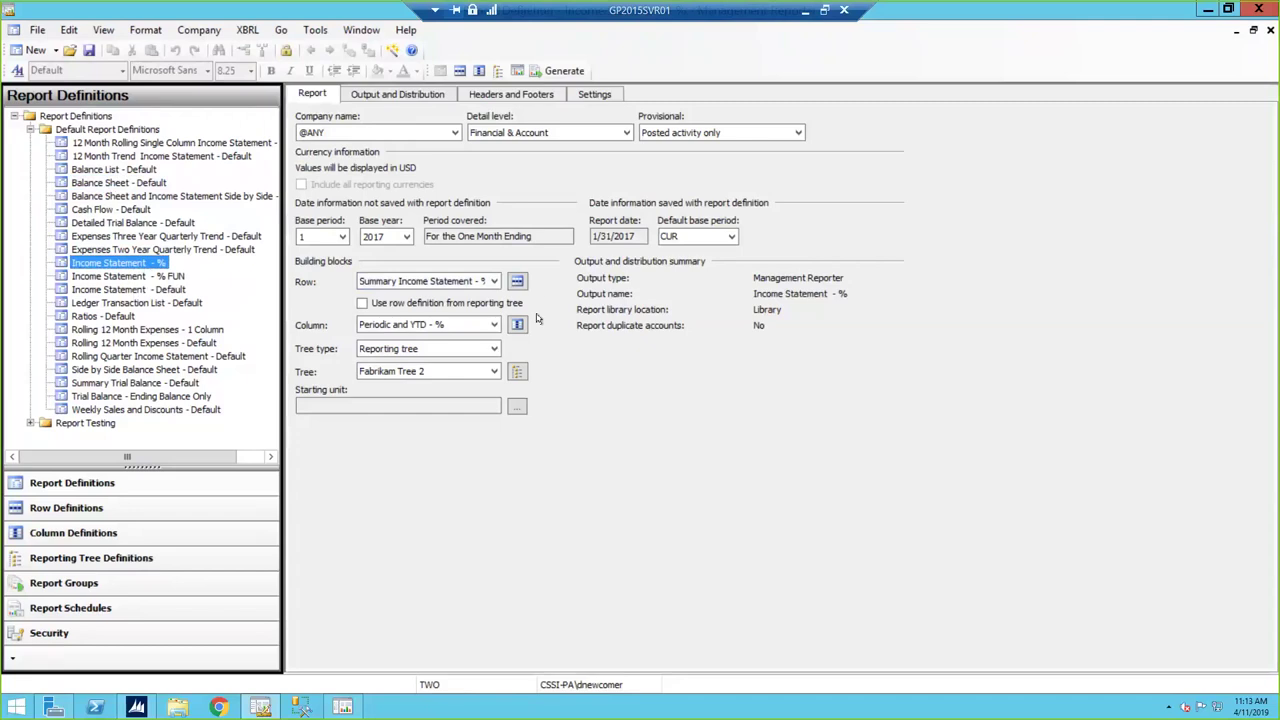
{"action": "left_click", "coordinate": [343, 707]}
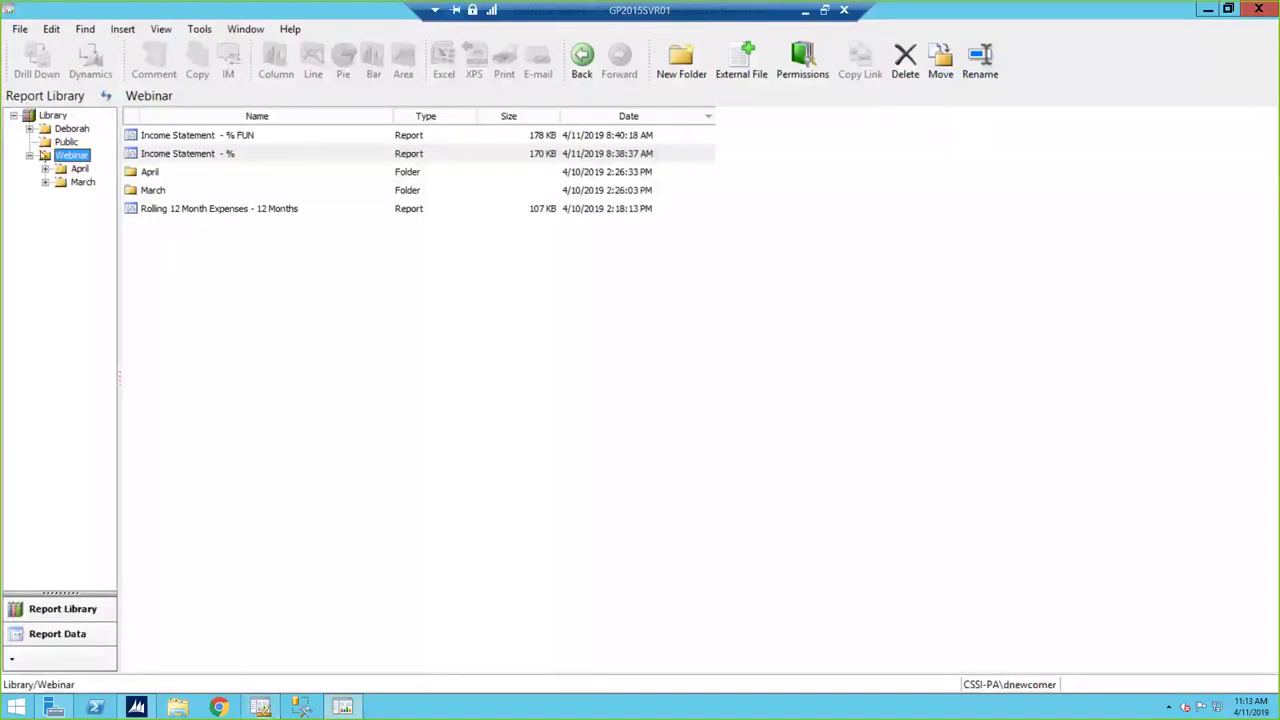
{"action": "double_click", "coordinate": [202, 155]}
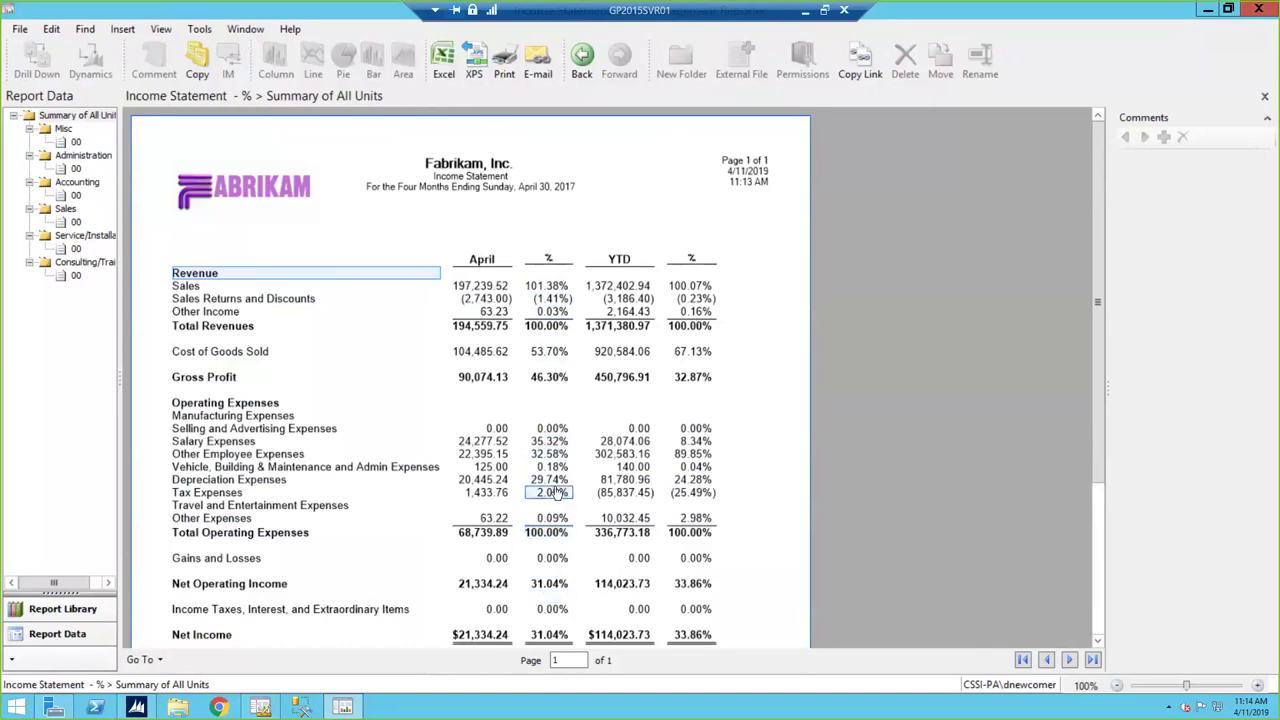
- Return to Report Designer, open the Periodic and YTD - % column definition, and examine the Fiscal Year and Period cells in column B
{"action": "left_click", "coordinate": [262, 706]}
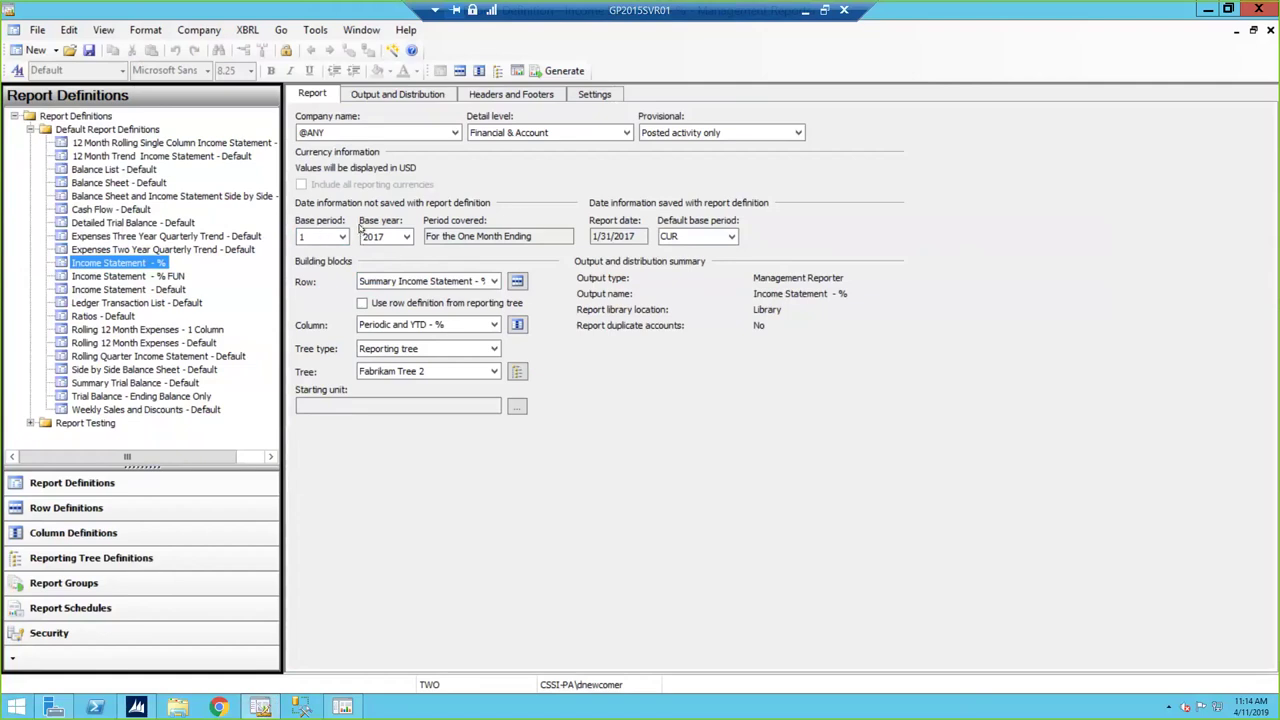
{"action": "left_click", "coordinate": [516, 325]}
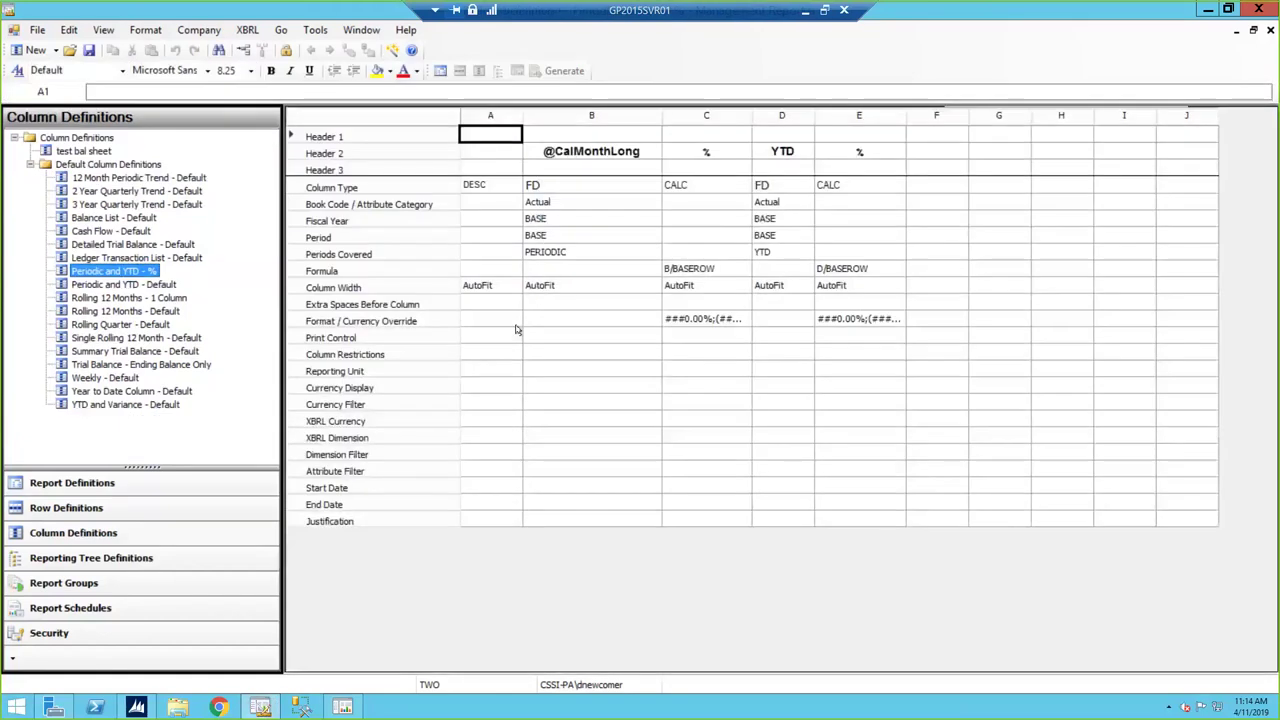
{"action": "left_click", "coordinate": [555, 220]}
{"action": "left_click", "coordinate": [550, 234]}
{"action": "left_click", "coordinate": [555, 222]}
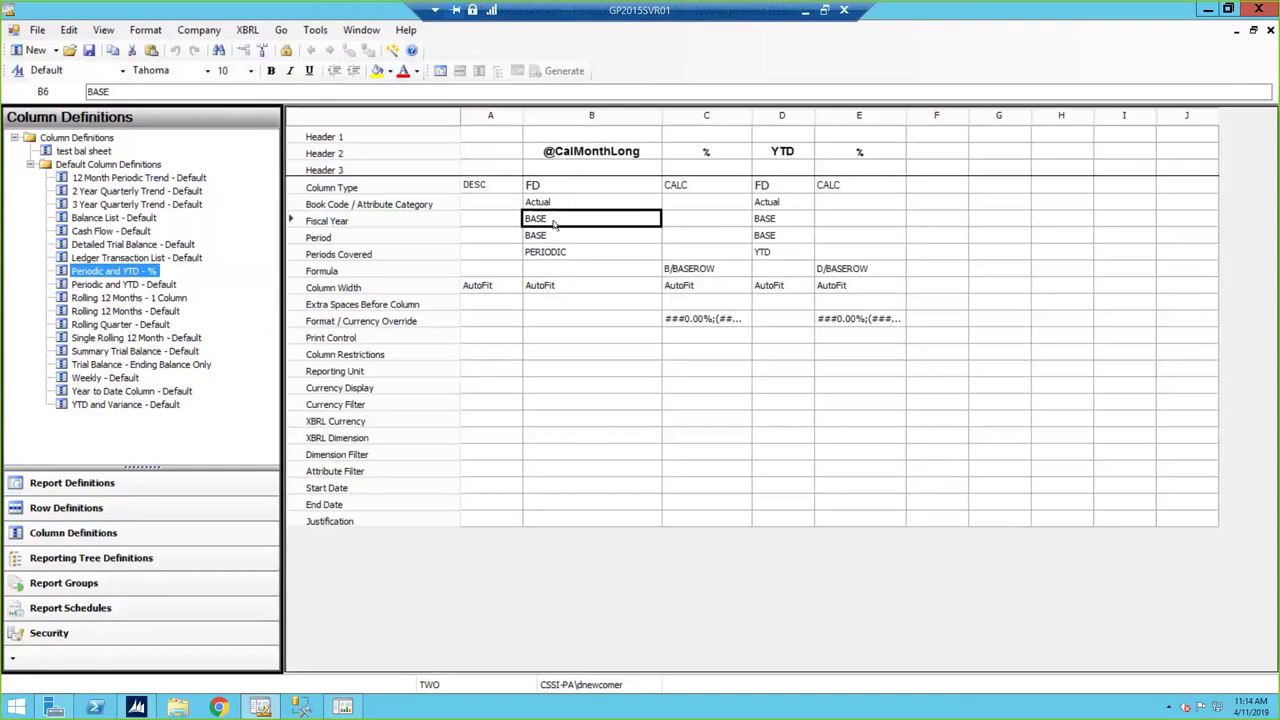
{"action": "left_click", "coordinate": [540, 236]}
{"action": "left_click", "coordinate": [541, 219]}
{"action": "left_click", "coordinate": [547, 235]}
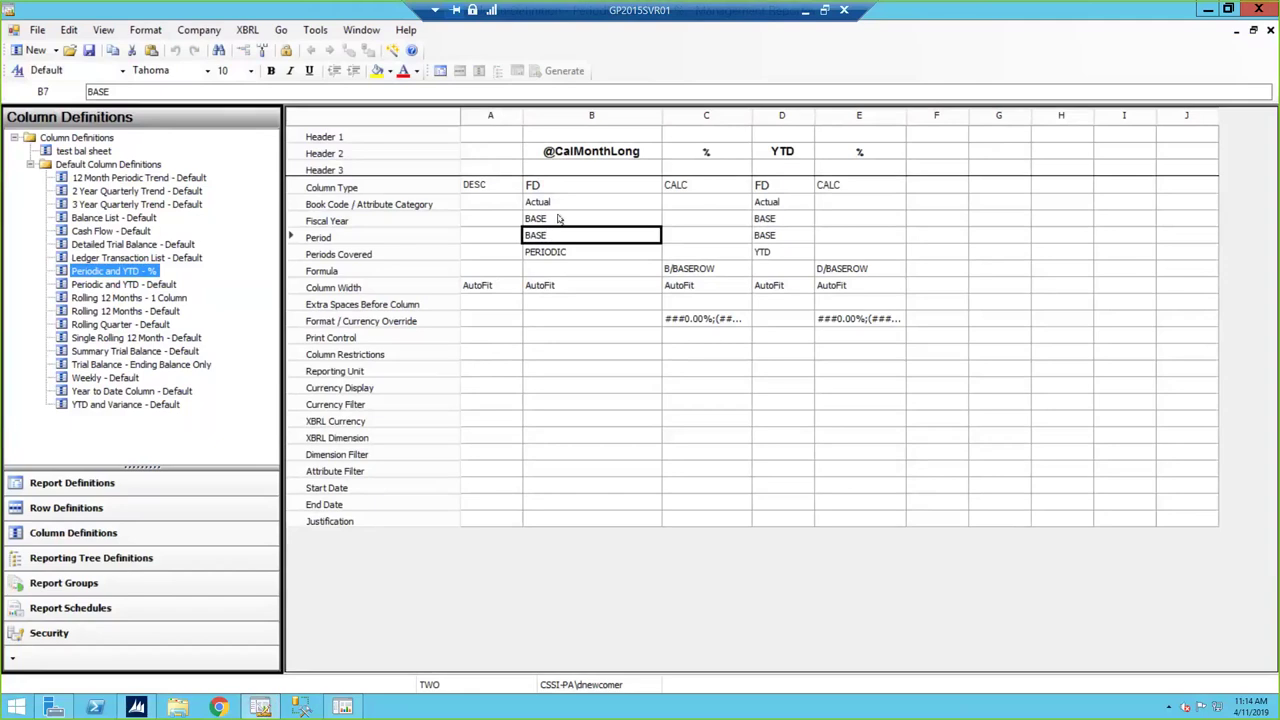
- Examine the percentage column C's calculation type and formula against column B's Fiscal Year and Period cells
{"action": "left_click", "coordinate": [568, 219]}
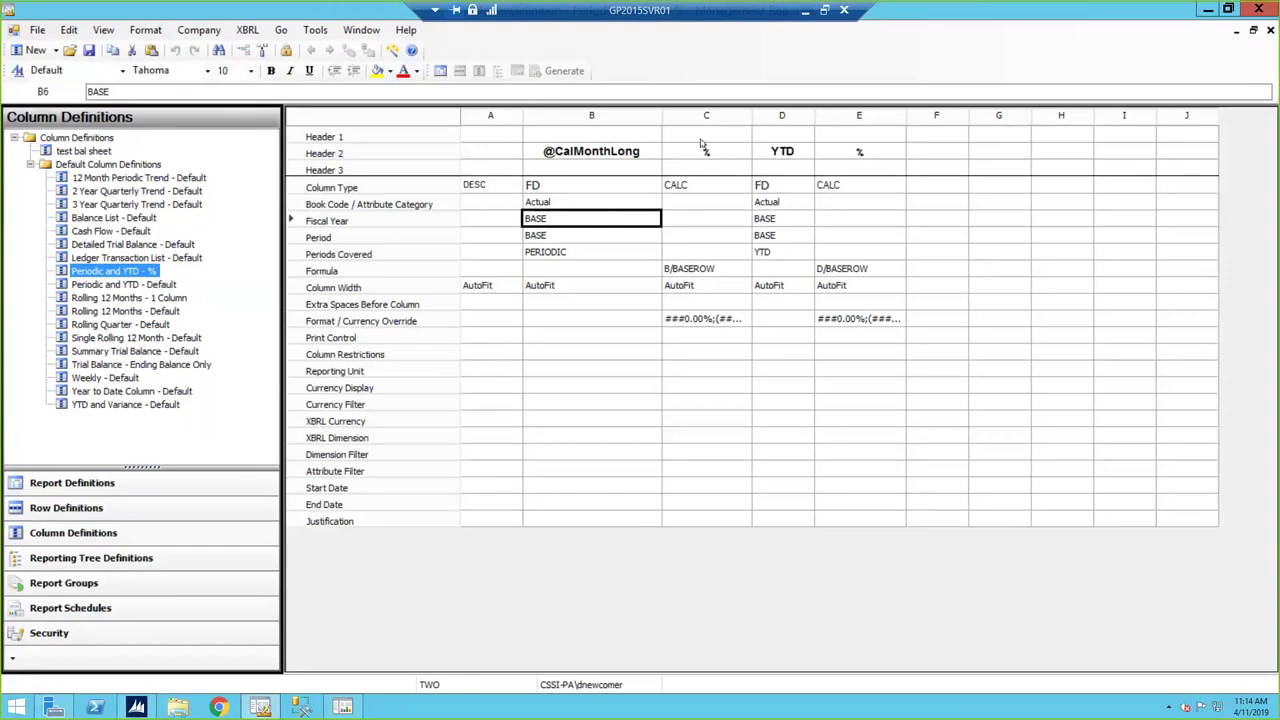
{"action": "left_click", "coordinate": [707, 270]}
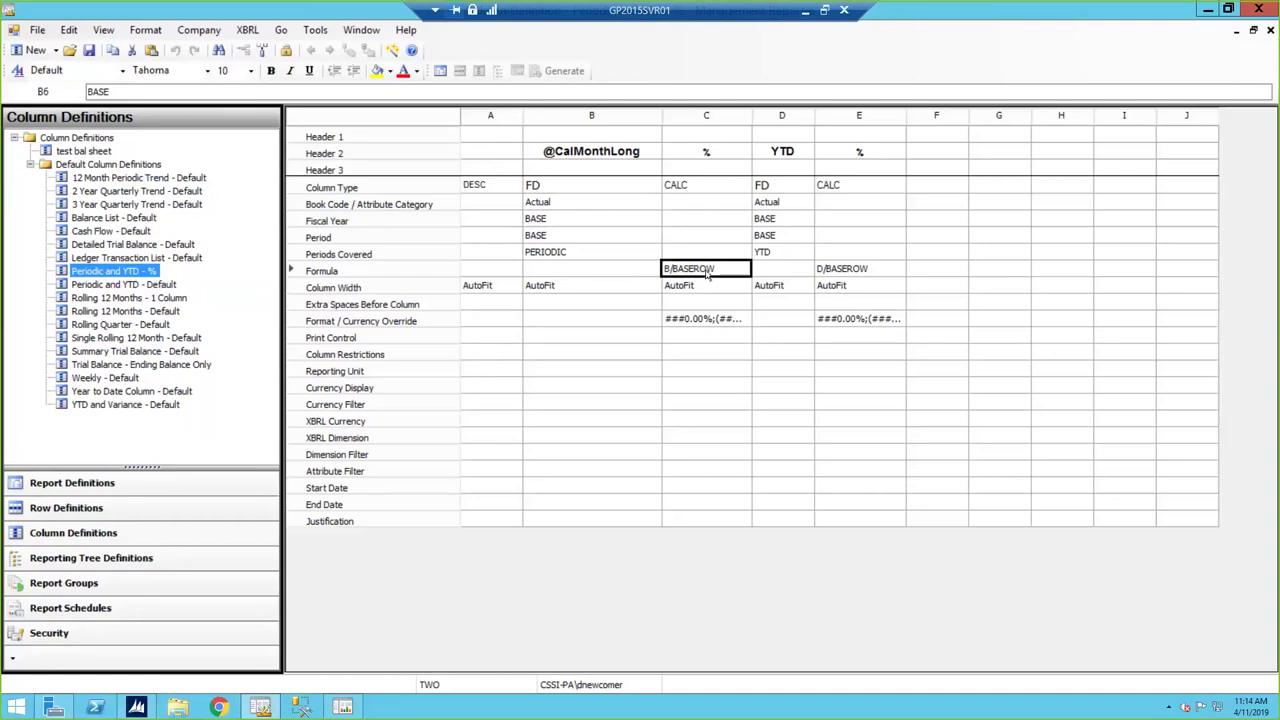
{"action": "left_click", "coordinate": [697, 192]}
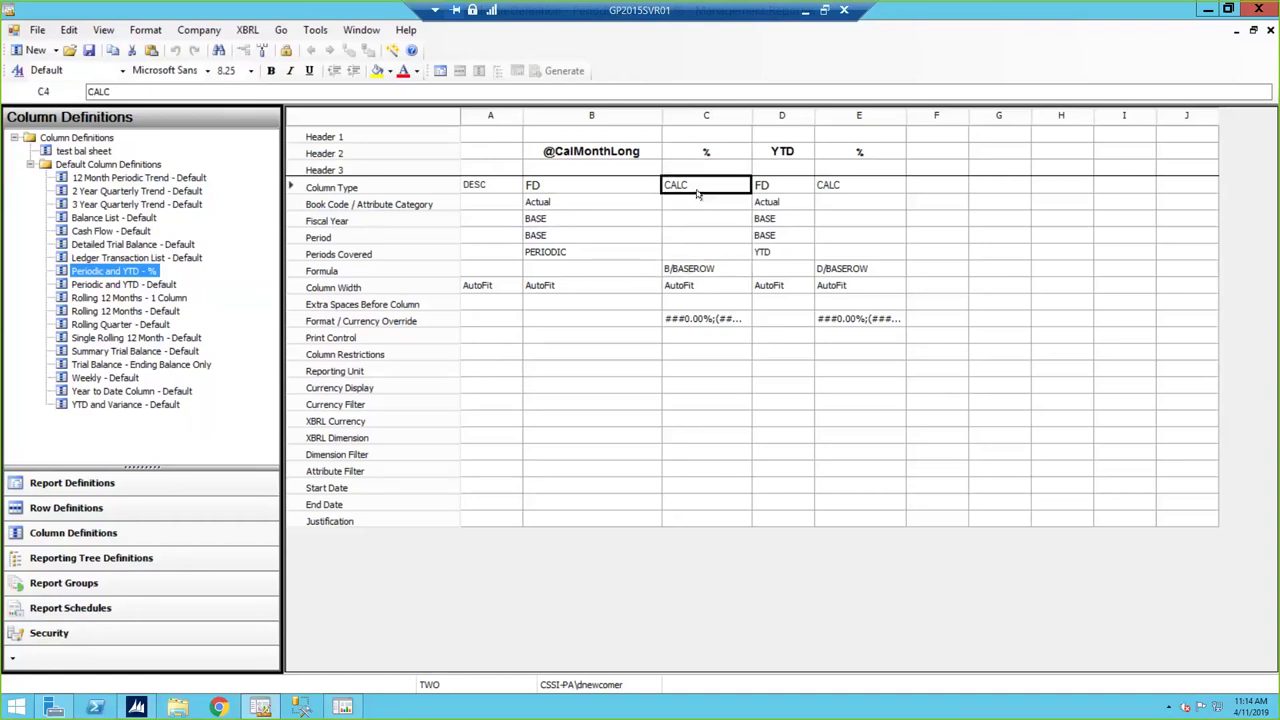
{"action": "left_click", "coordinate": [321, 272]}
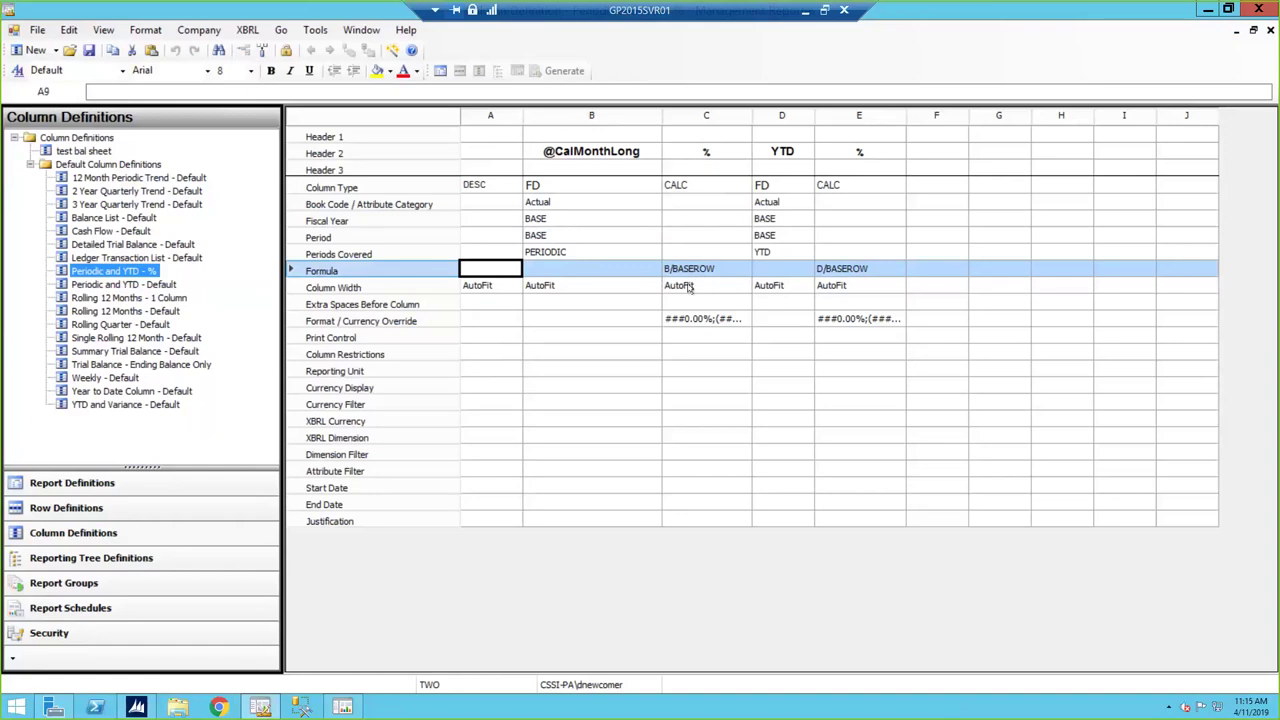
{"action": "left_click", "coordinate": [579, 236]}
{"action": "left_click", "coordinate": [579, 221]}
{"action": "left_click", "coordinate": [686, 271]}
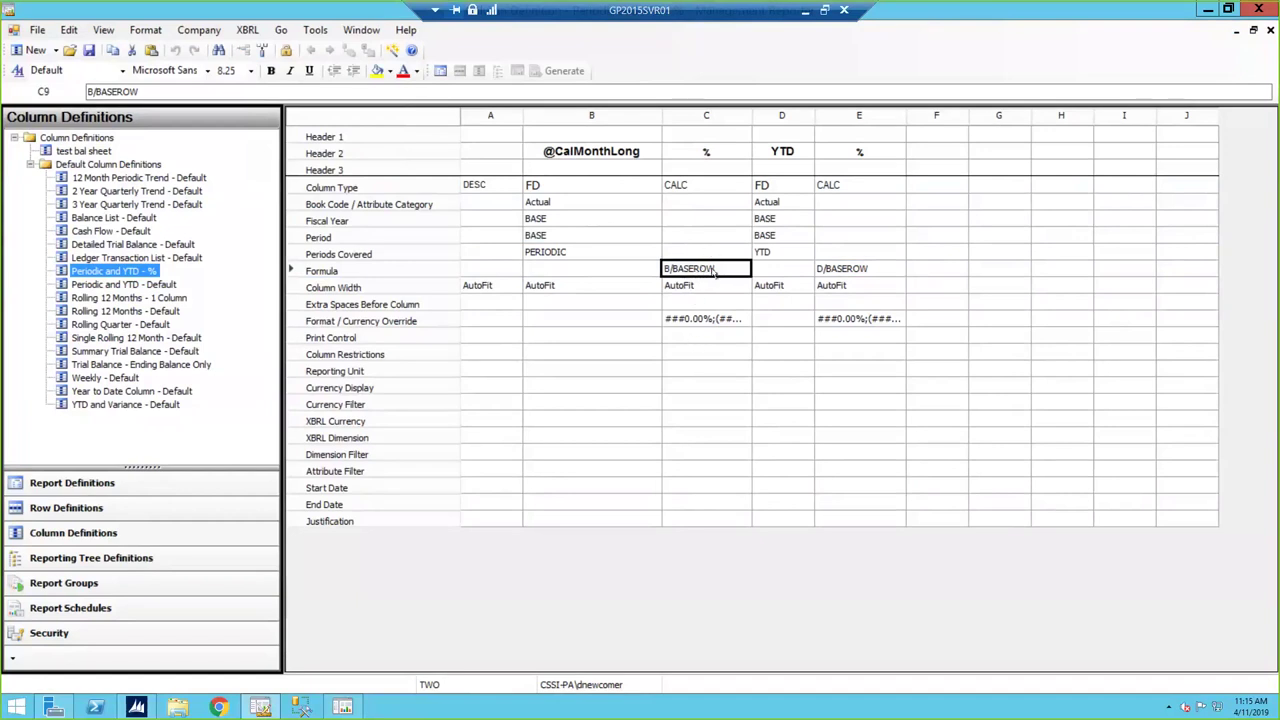
- Leave the column definition, open the report's Summary Income Statement - % row definition, and review the format code choices for row 100
{"action": "left_click", "coordinate": [1270, 32]}
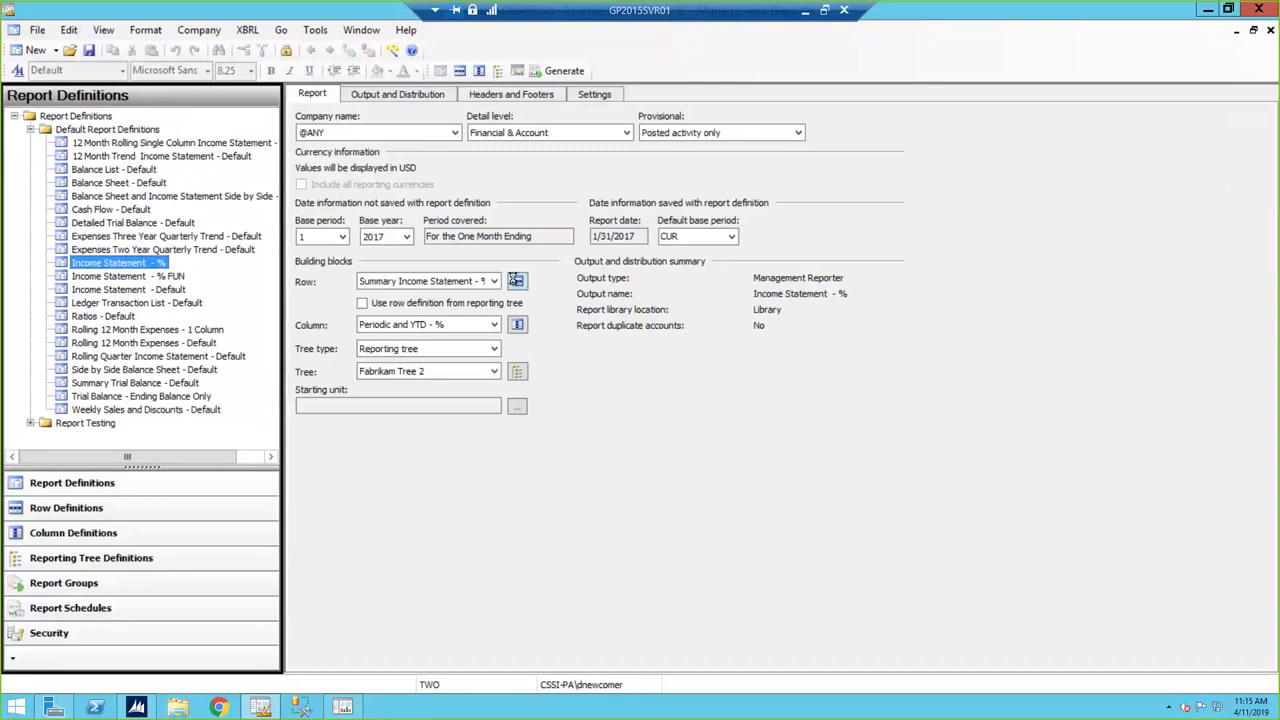
{"action": "left_click", "coordinate": [515, 280]}
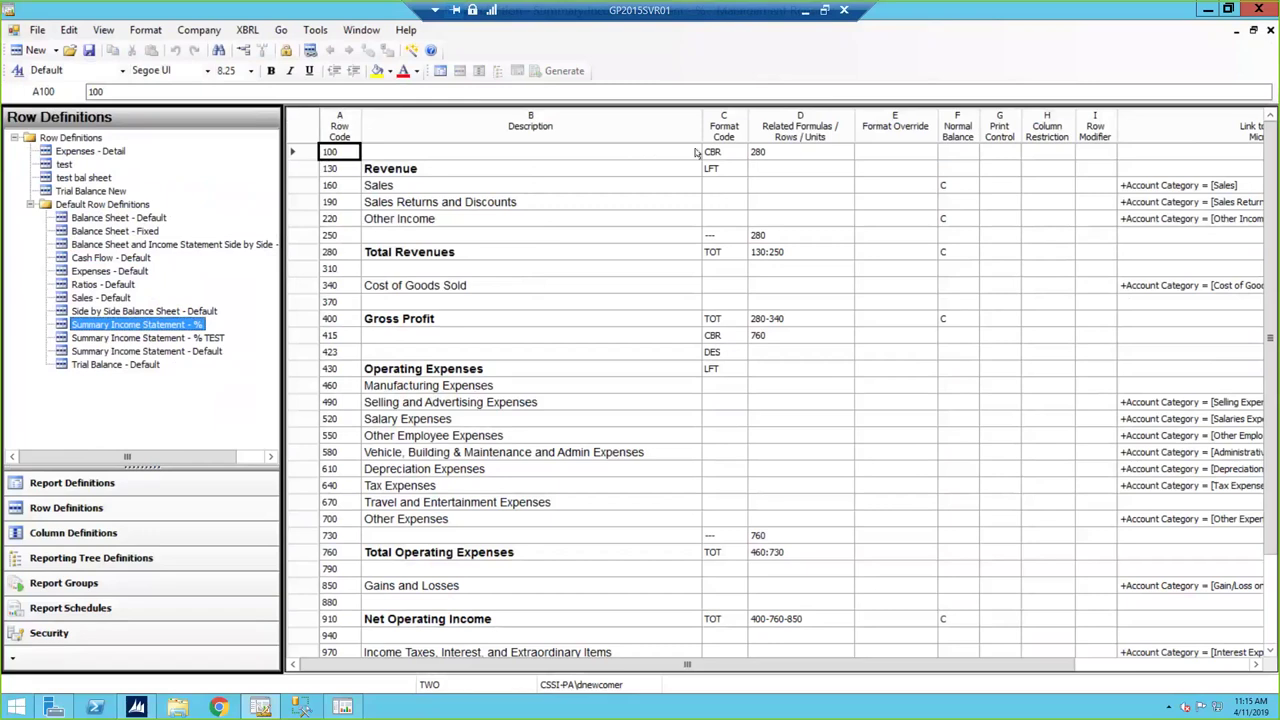
{"action": "left_click", "coordinate": [726, 155]}
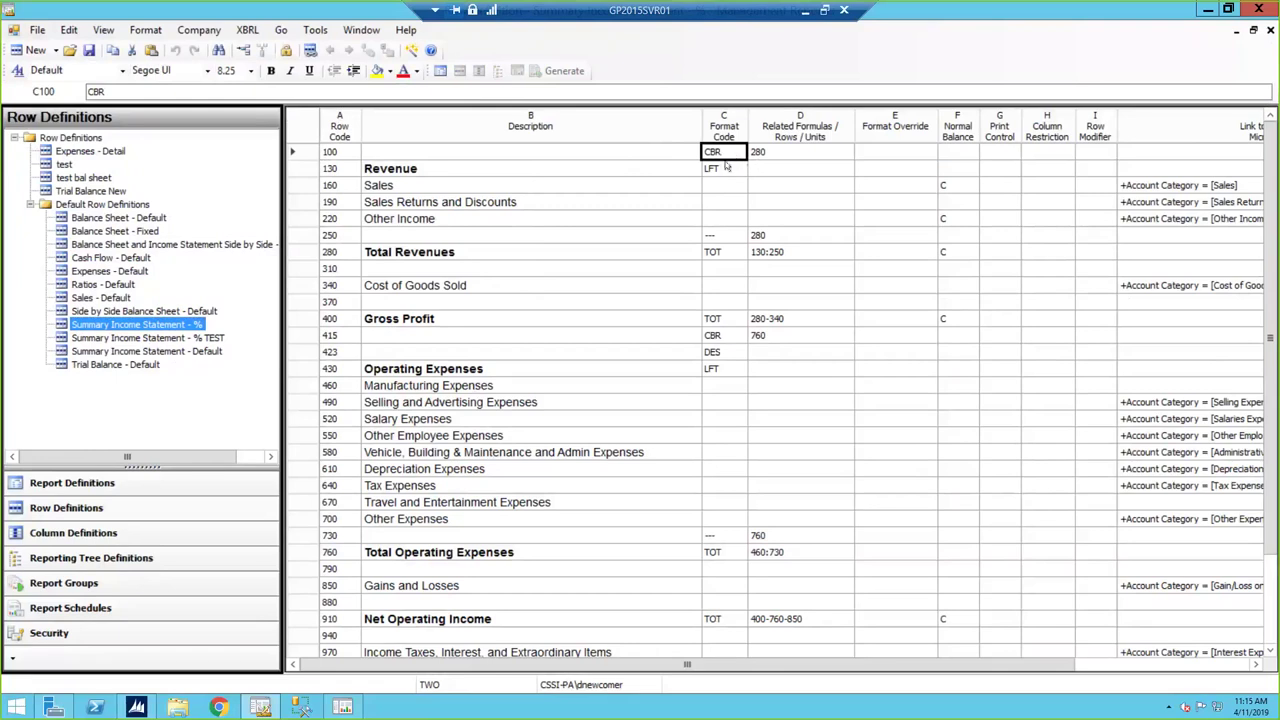
{"action": "left_click", "coordinate": [730, 150]}
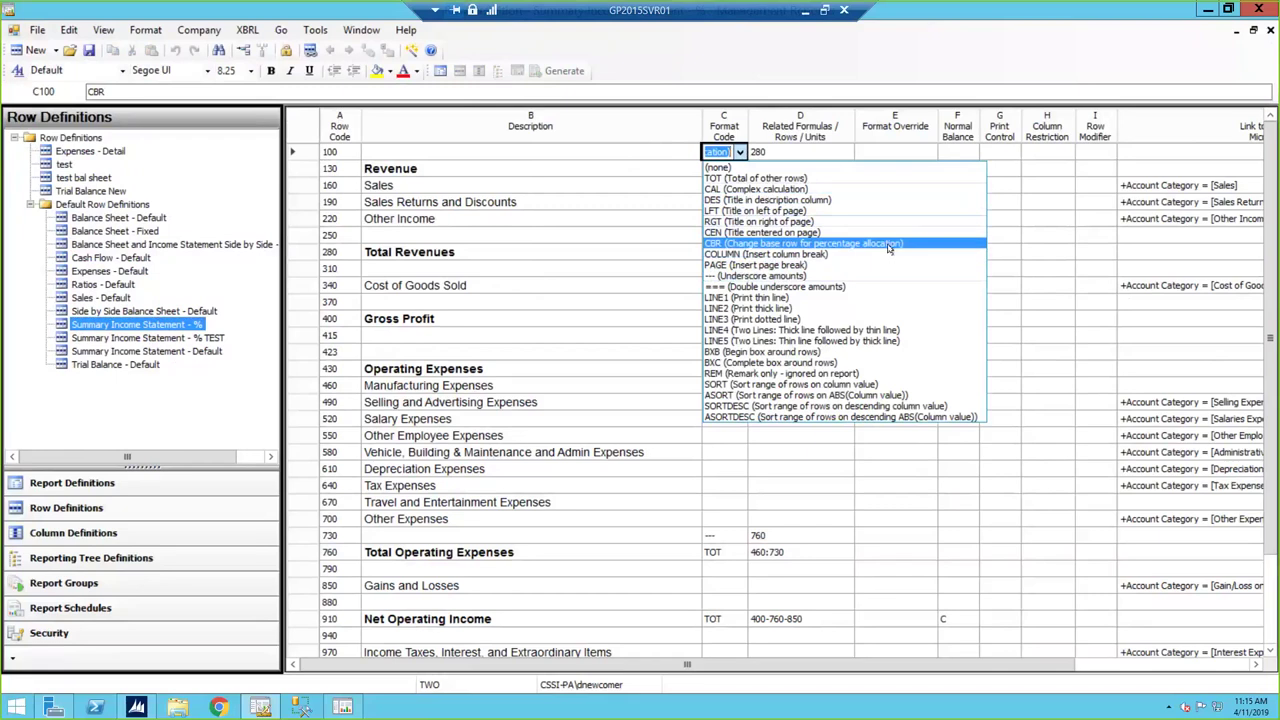
{"action": "left_click", "coordinate": [627, 171]}
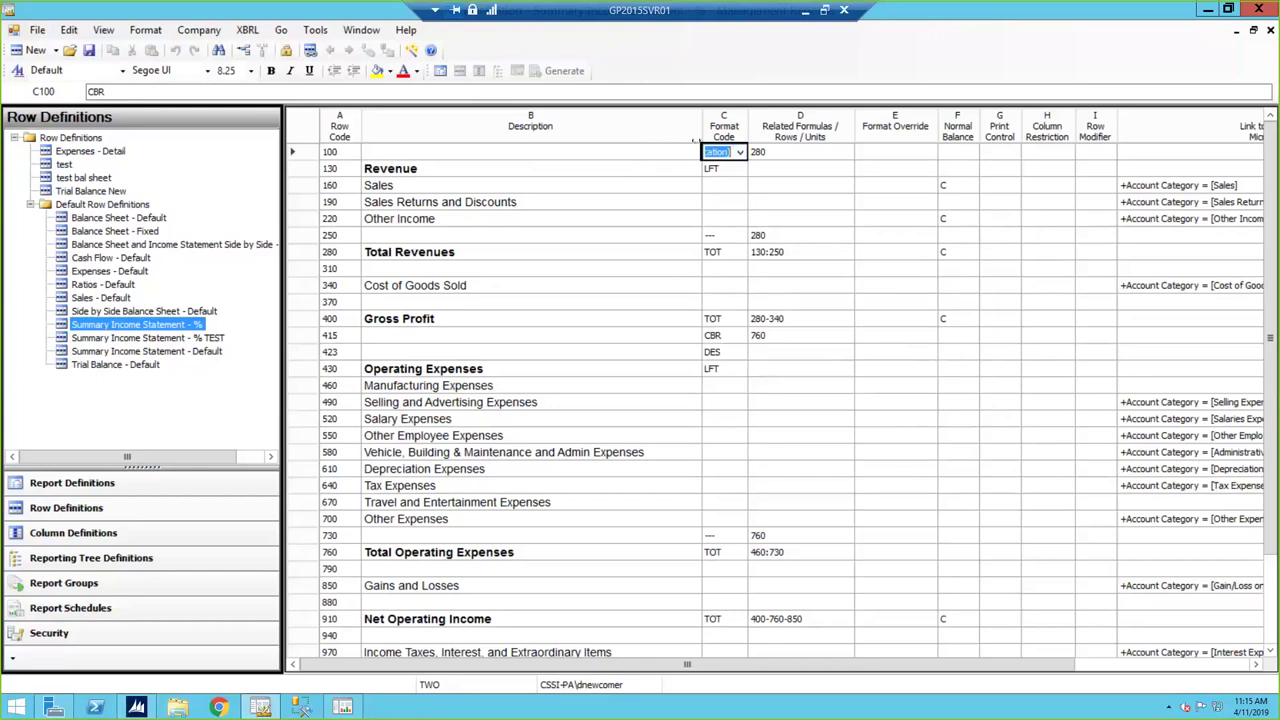
{"action": "left_click", "coordinate": [739, 188]}
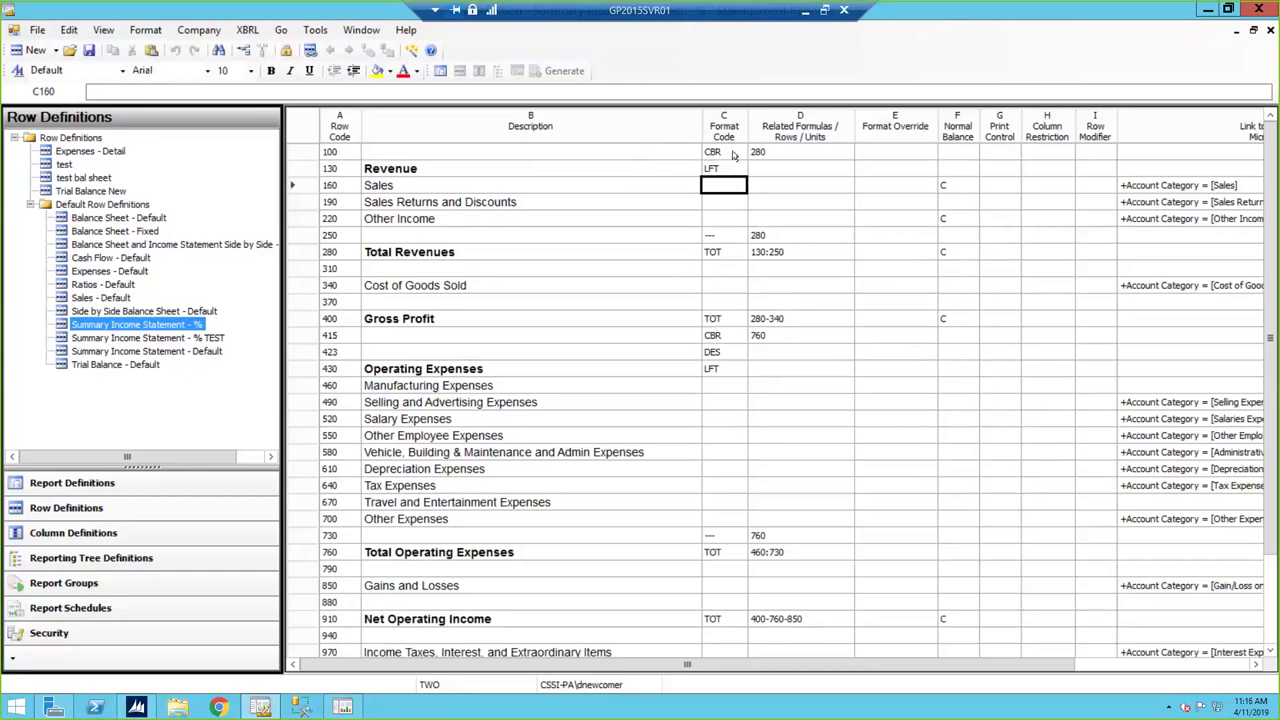
- Examine the base row reference in row 100 and the Total Revenues row's total formula
{"action": "left_click", "coordinate": [793, 155]}
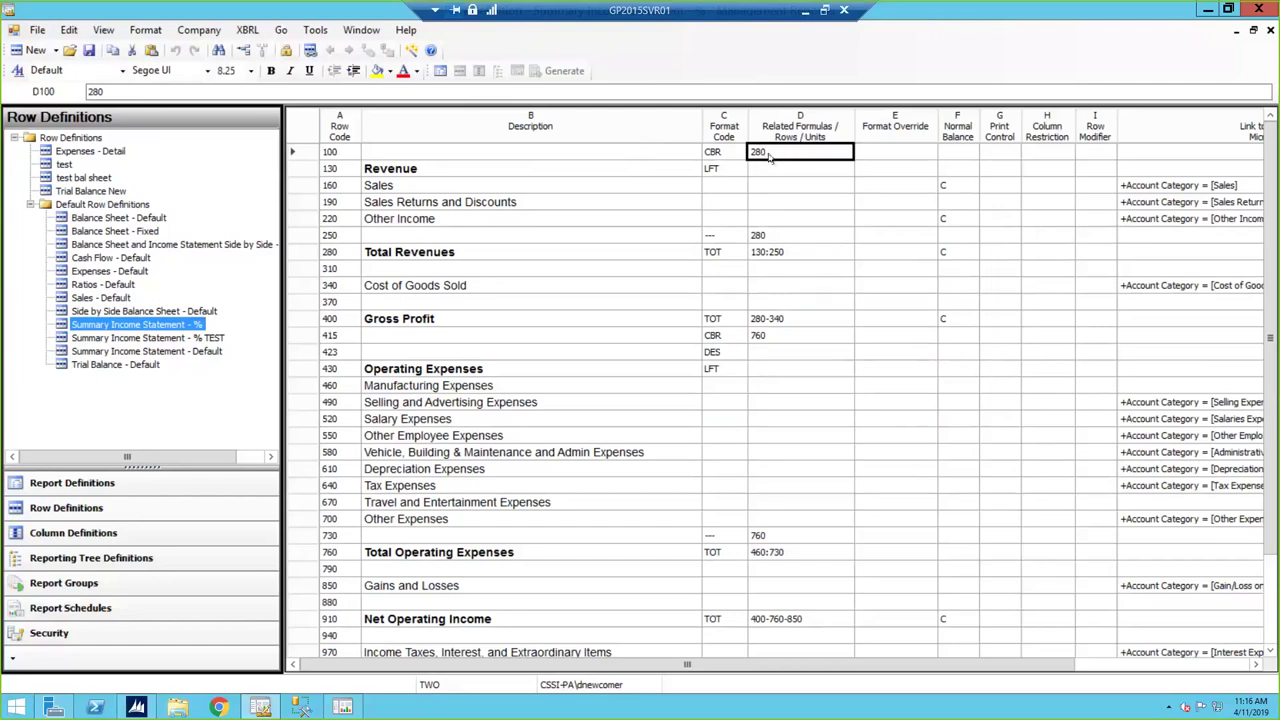
{"action": "left_click", "coordinate": [308, 256]}
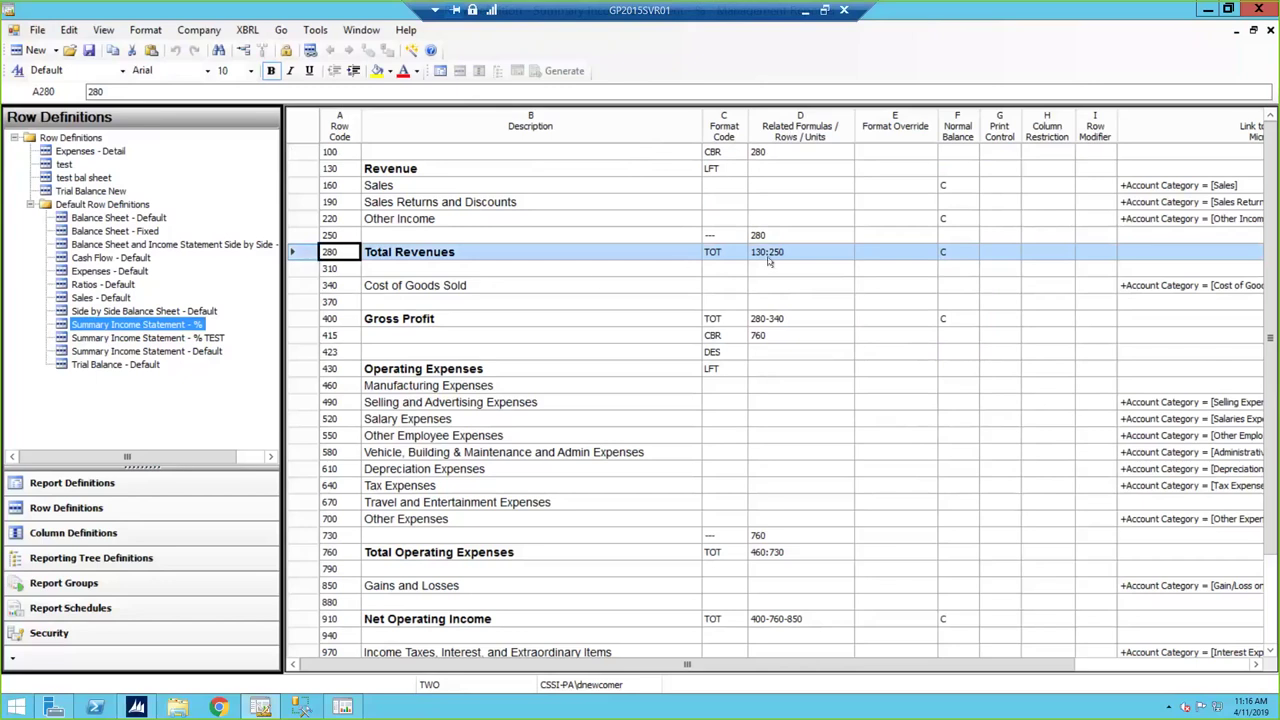
{"action": "left_click", "coordinate": [806, 258]}
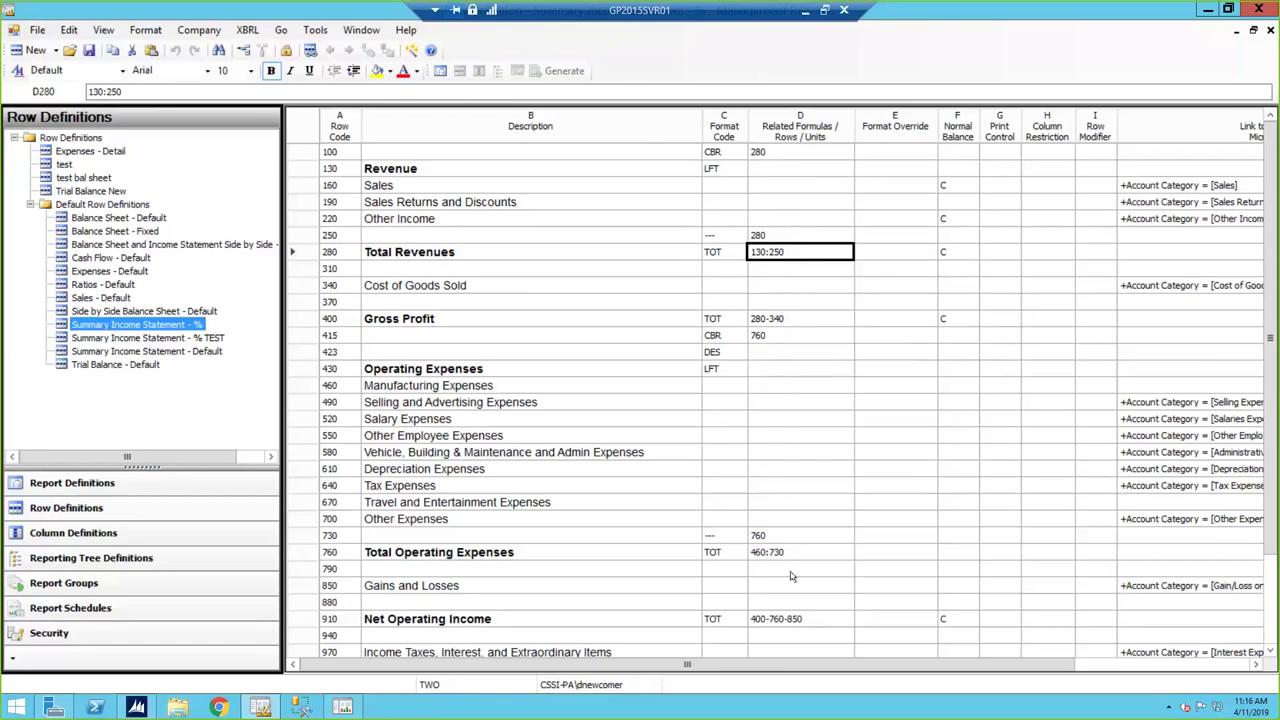
- Examine the change-base-row code in row 415, its related row reference, and the Total Operating Expenses row it points to
{"action": "left_click", "coordinate": [712, 338]}
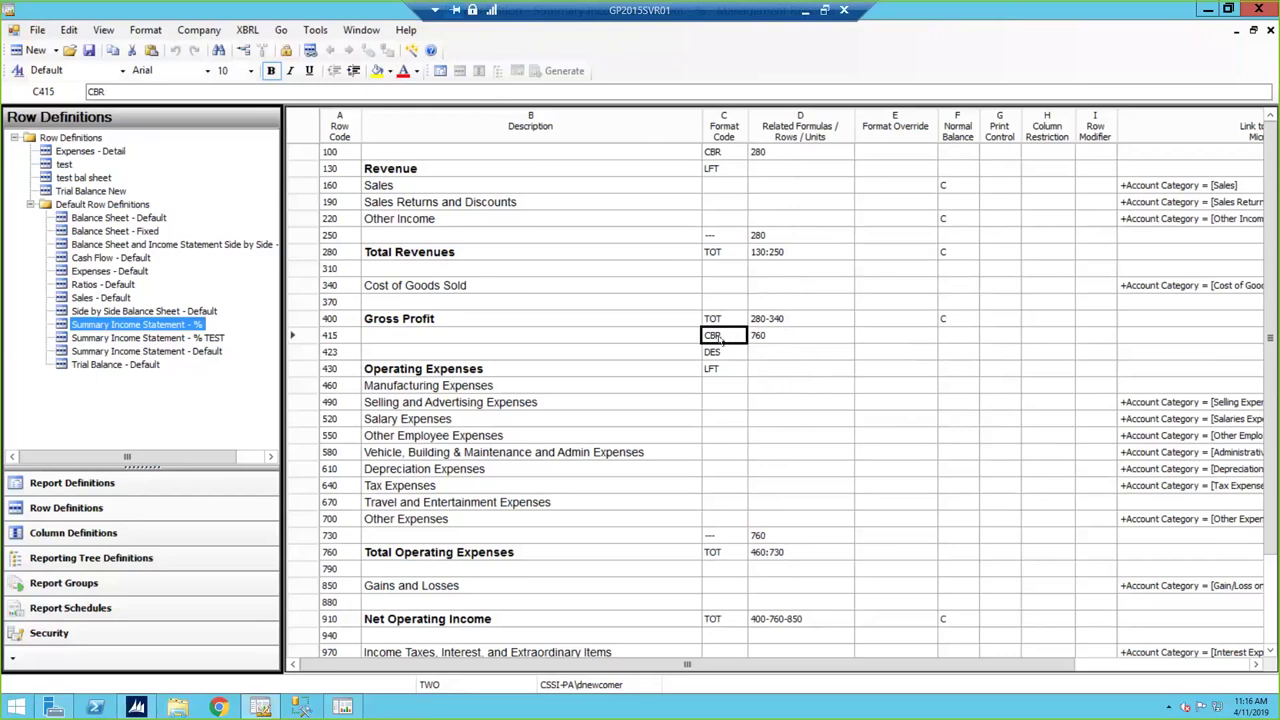
{"action": "left_click", "coordinate": [776, 339]}
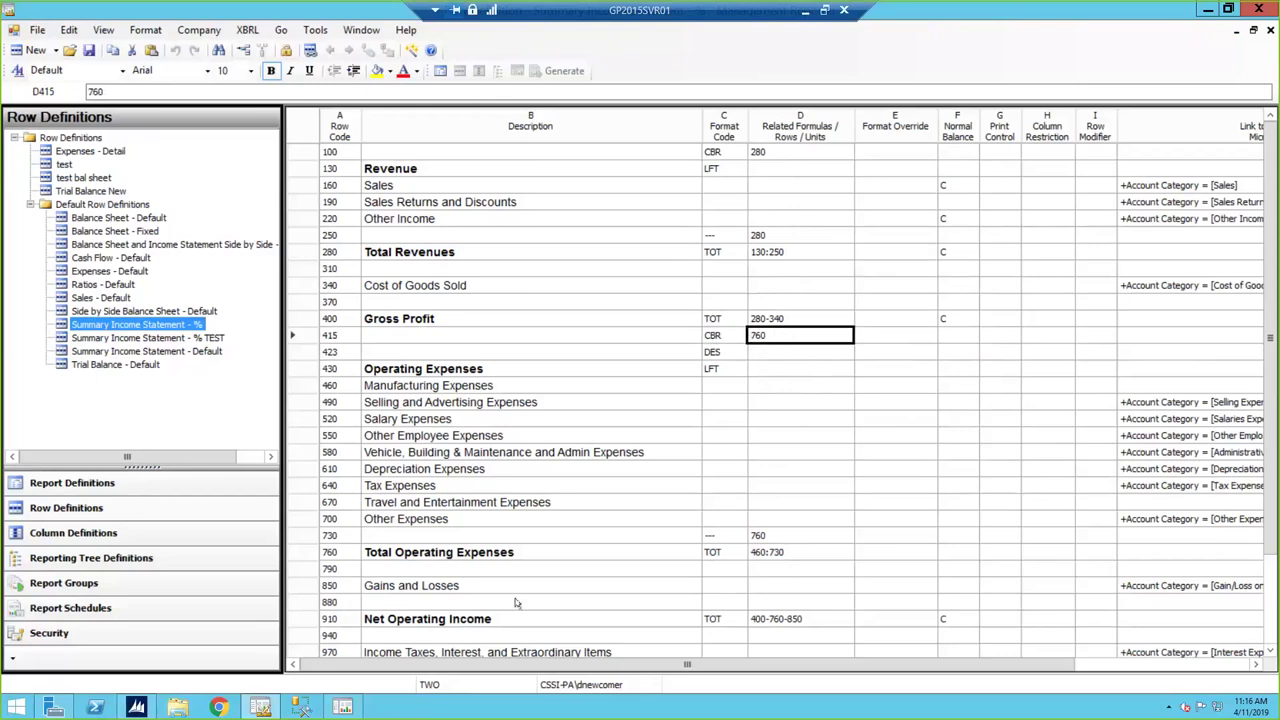
{"action": "left_click", "coordinate": [292, 553]}
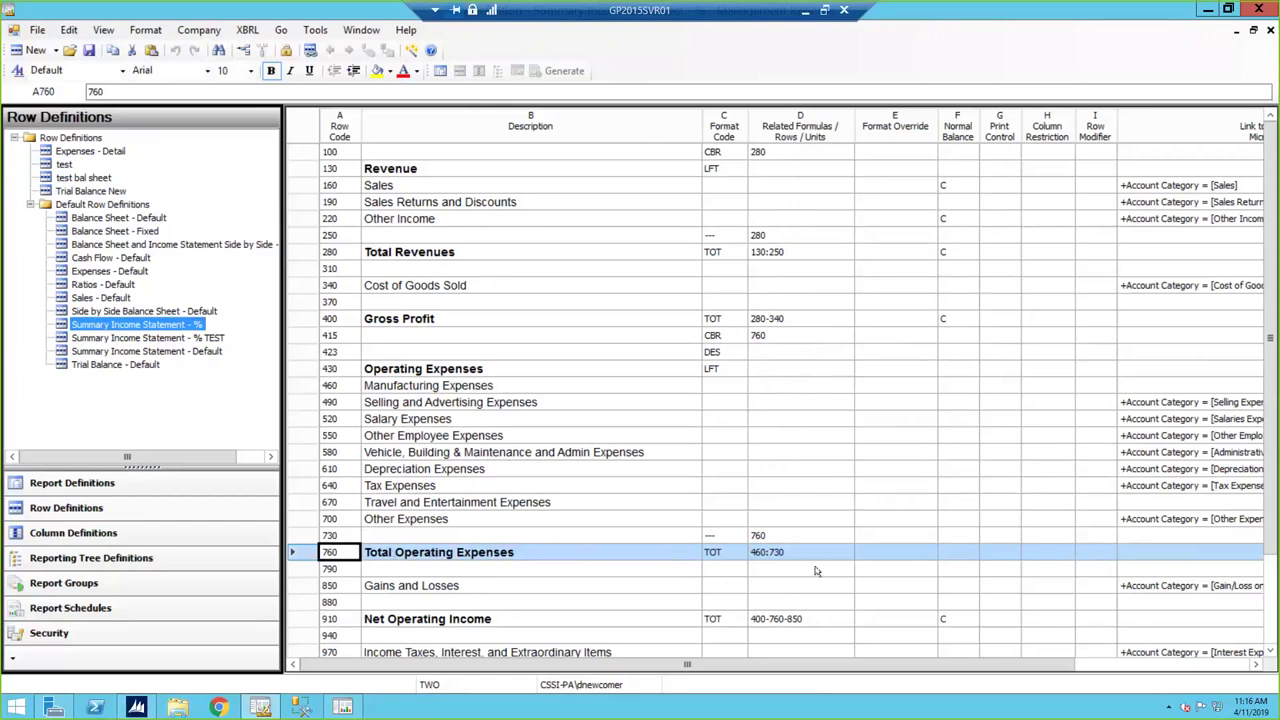
{"action": "scroll", "coordinate": [815, 571], "scroll_direction": "down", "scroll_amount": 2}
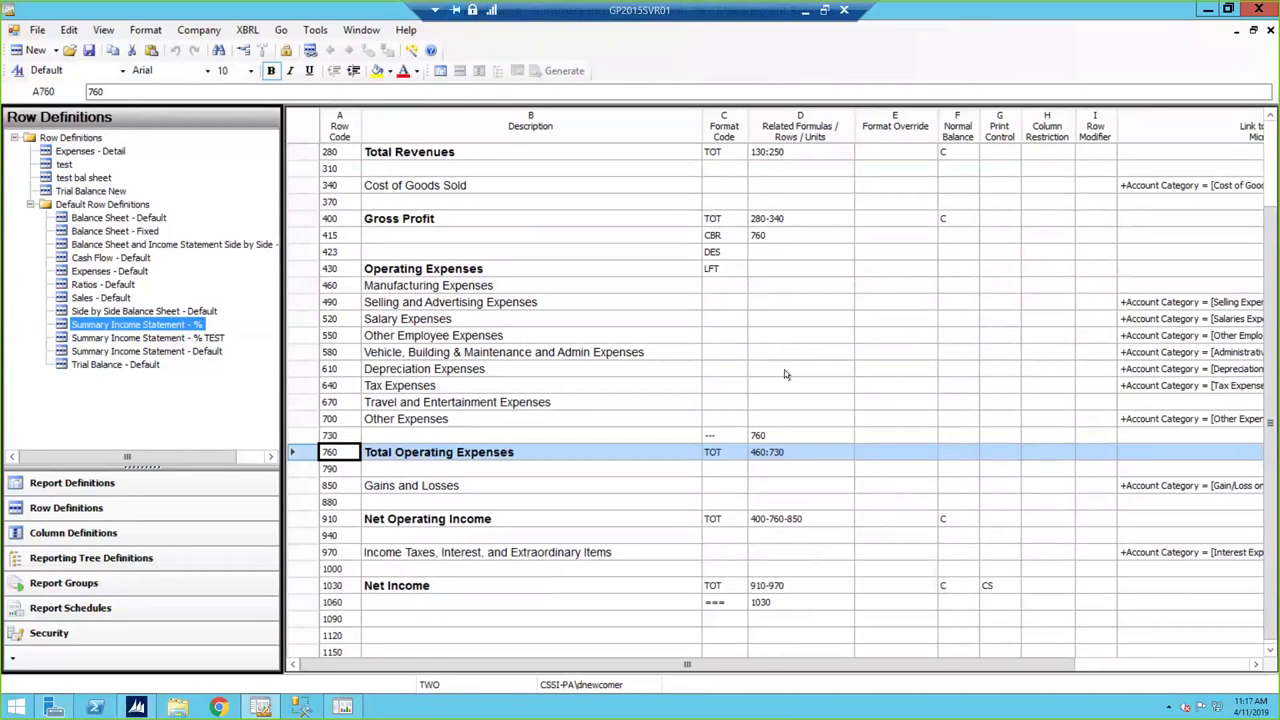
{"action": "scroll", "coordinate": [801, 318], "scroll_direction": "up", "scroll_amount": 2}
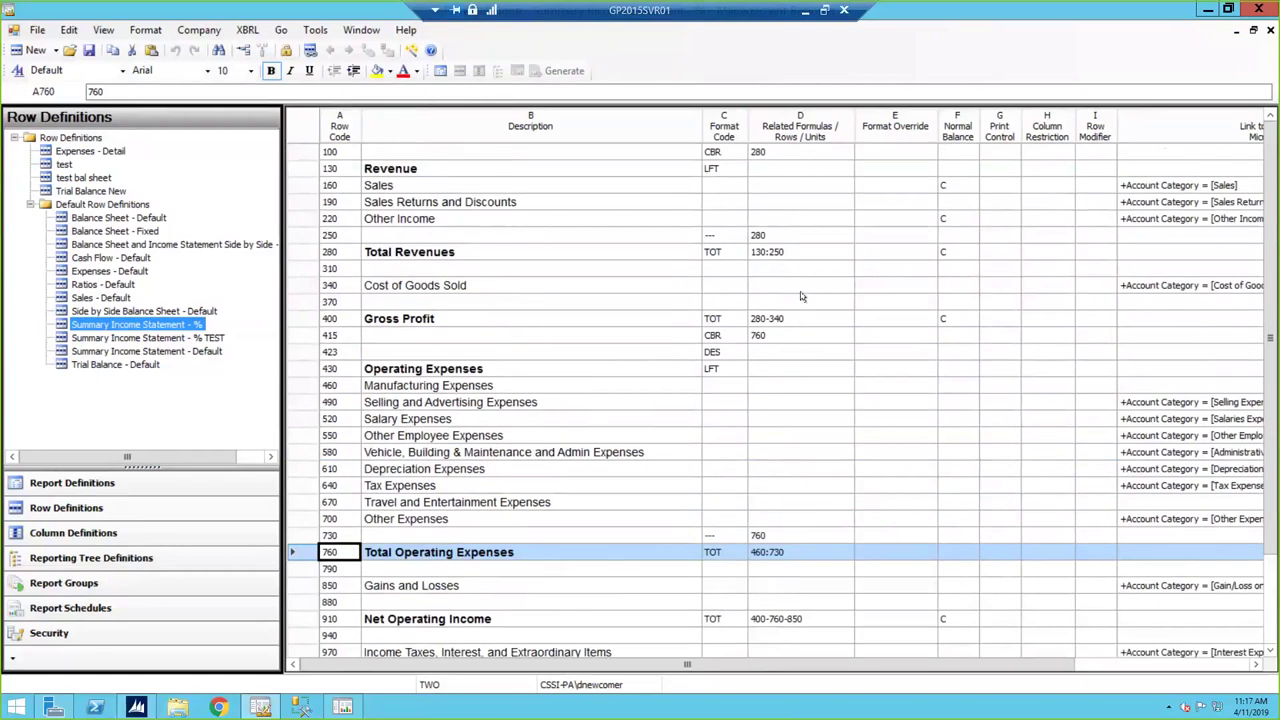
{"action": "scroll", "coordinate": [800, 354], "scroll_direction": "down", "scroll_amount": 3}
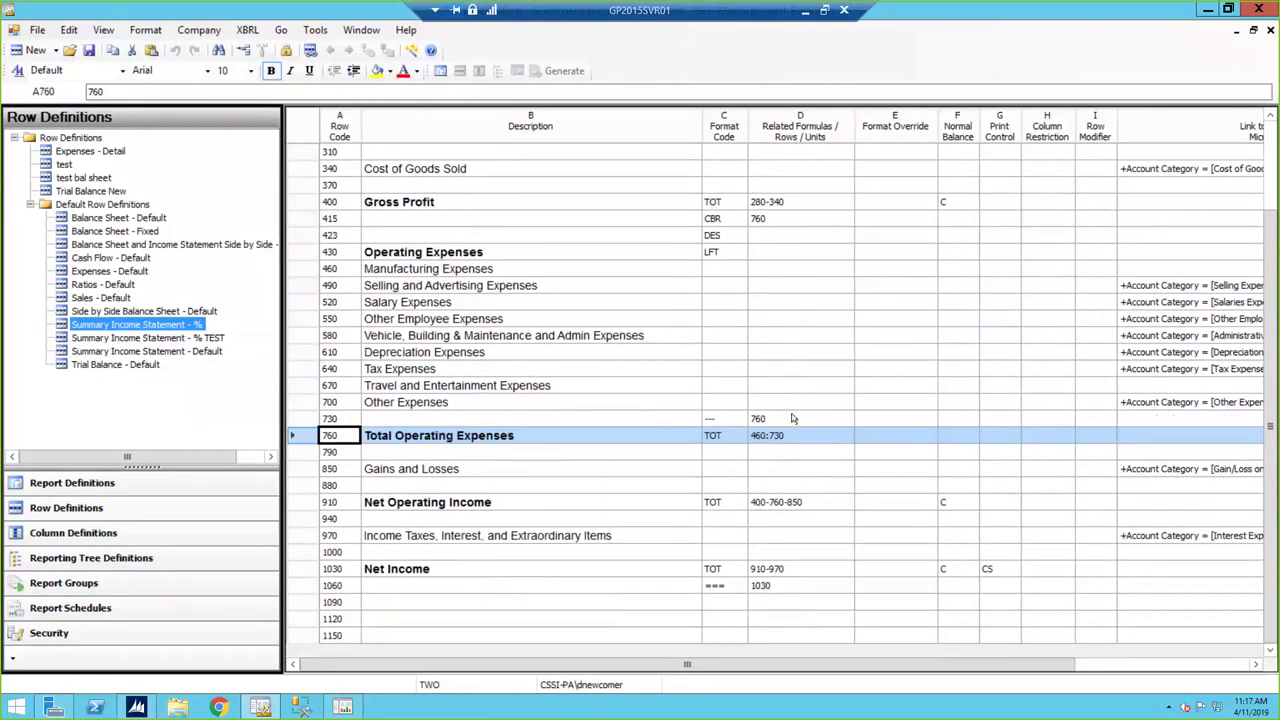
{"action": "left_click", "coordinate": [720, 222]}
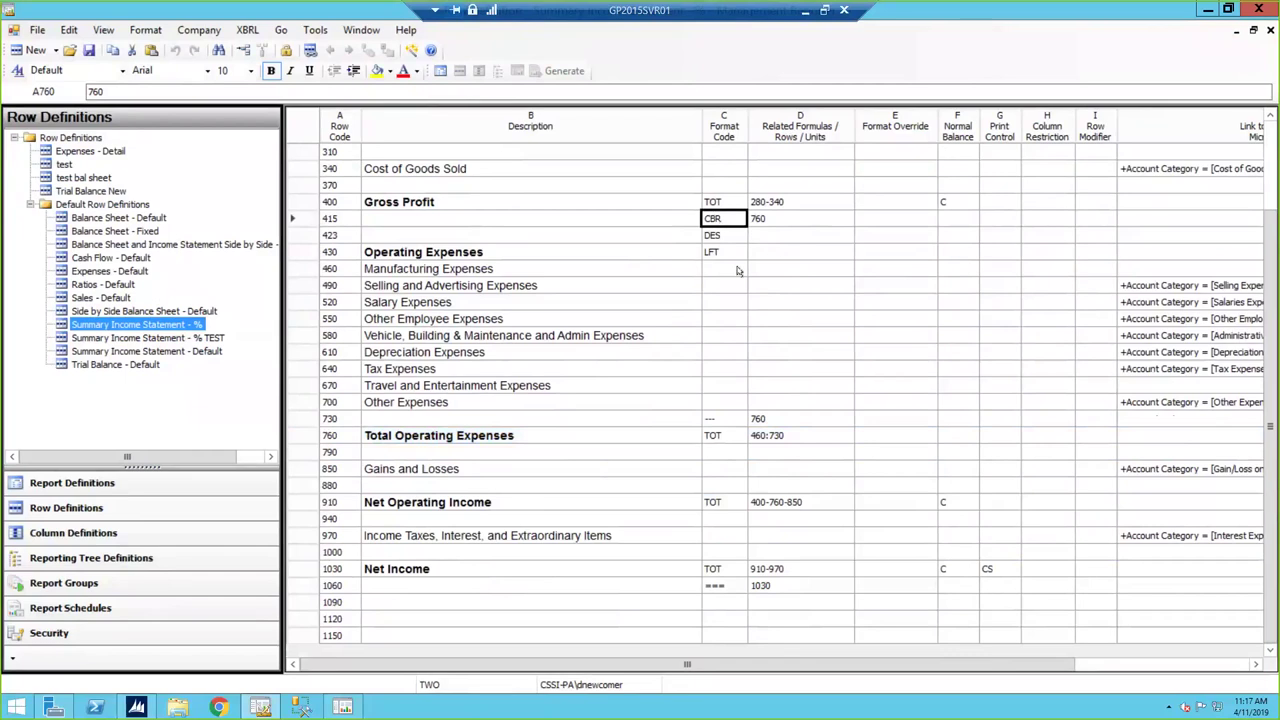
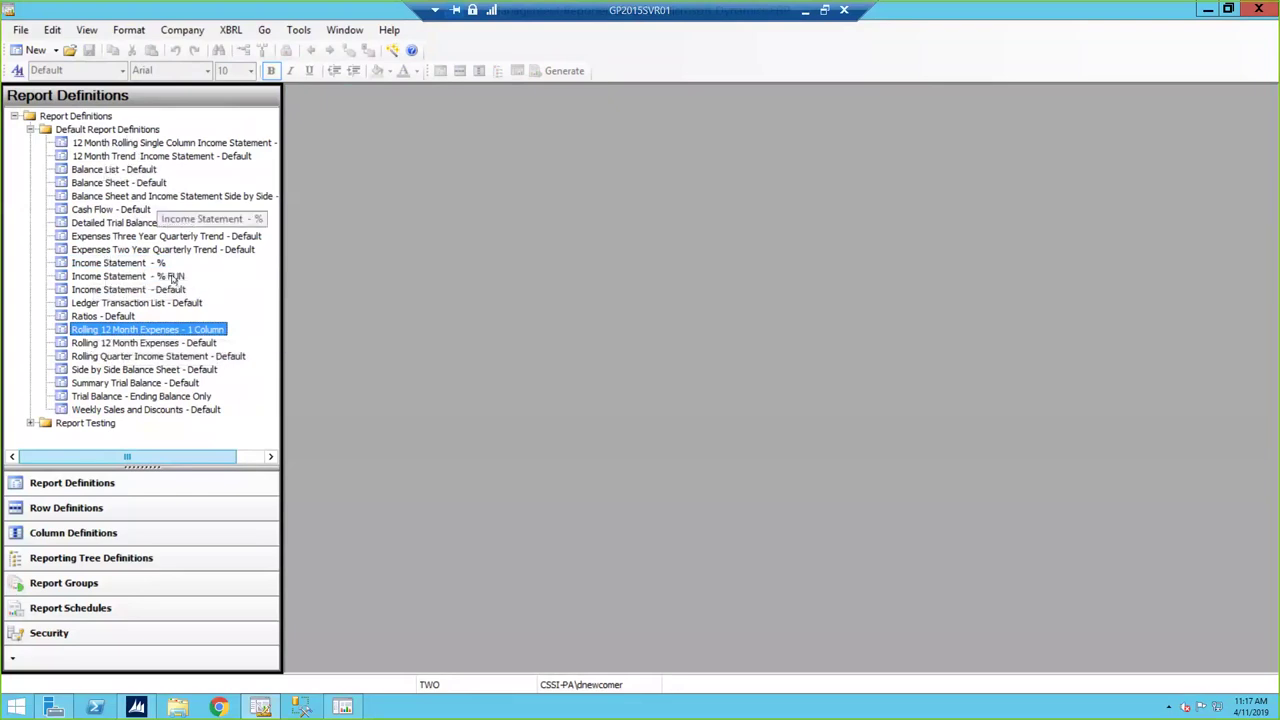
- Open the Rolling 12 Month Expenses - Default report definition and its Rolling 12 Months - Default column definition
{"action": "double_click", "coordinate": [96, 343]}
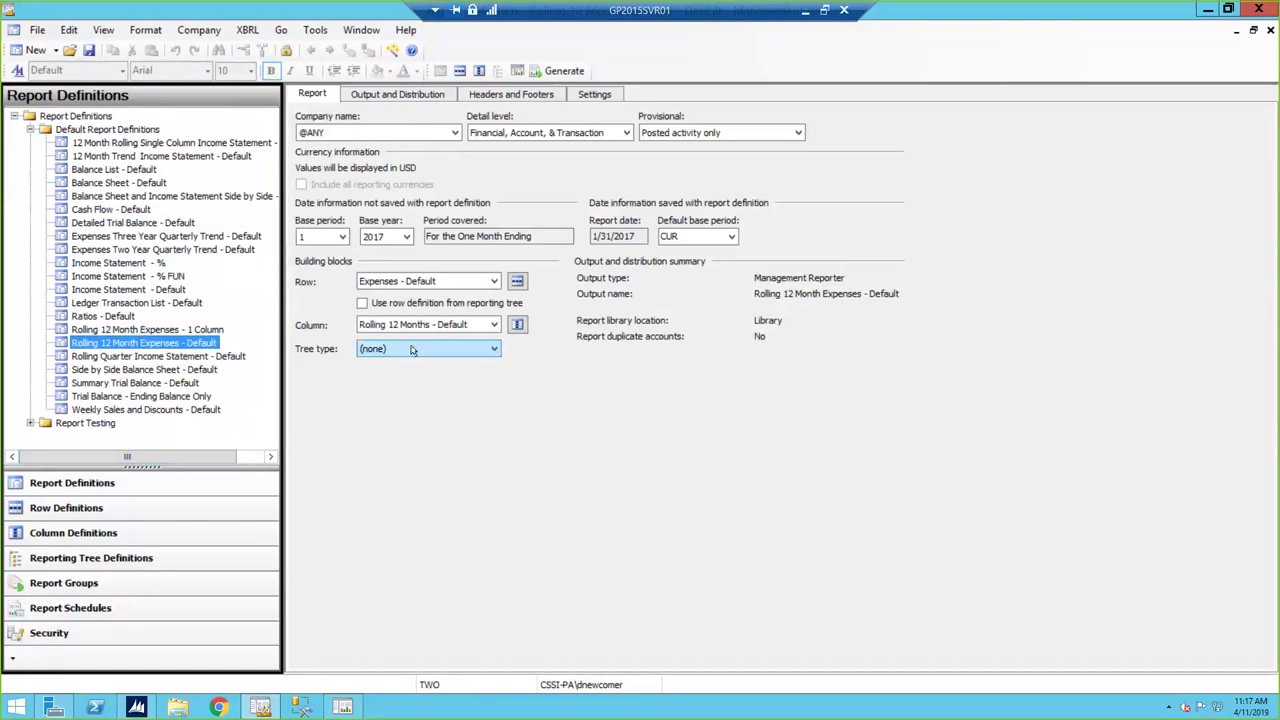
{"action": "left_click", "coordinate": [37, 30]}
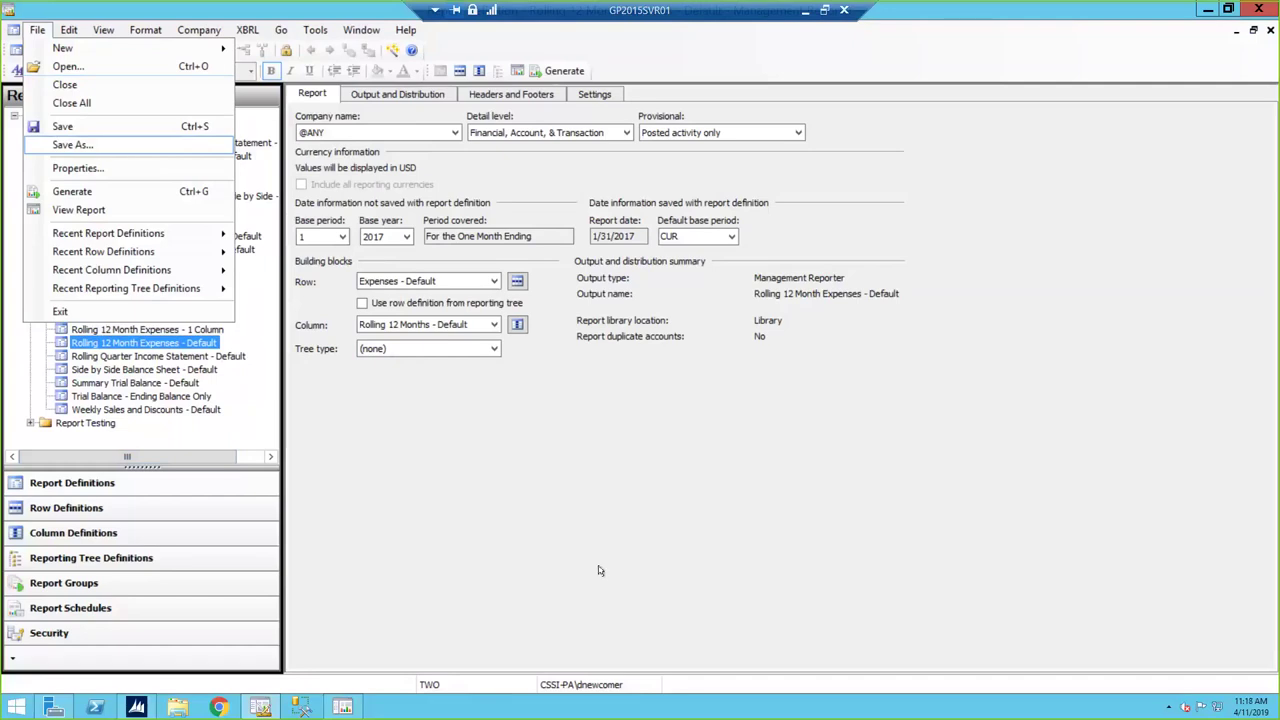
{"action": "left_click", "coordinate": [645, 579]}
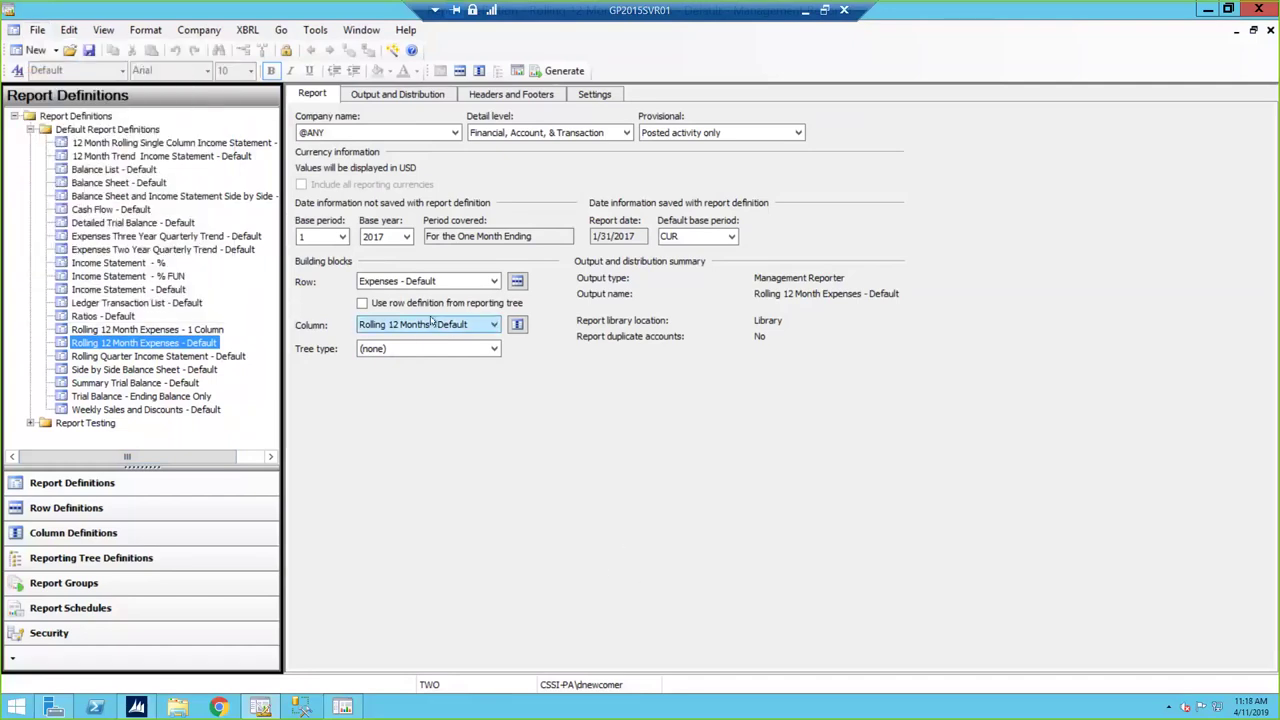
{"action": "left_click", "coordinate": [517, 324]}
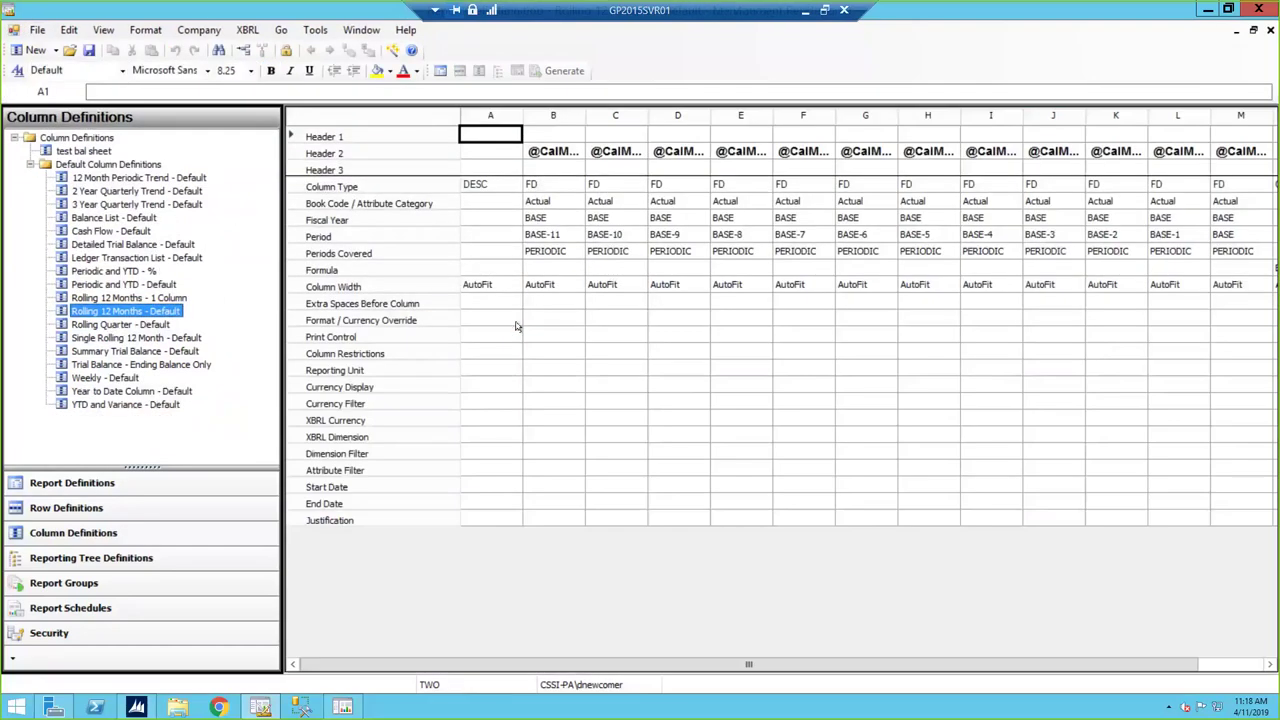
{"action": "left_click", "coordinate": [37, 30]}
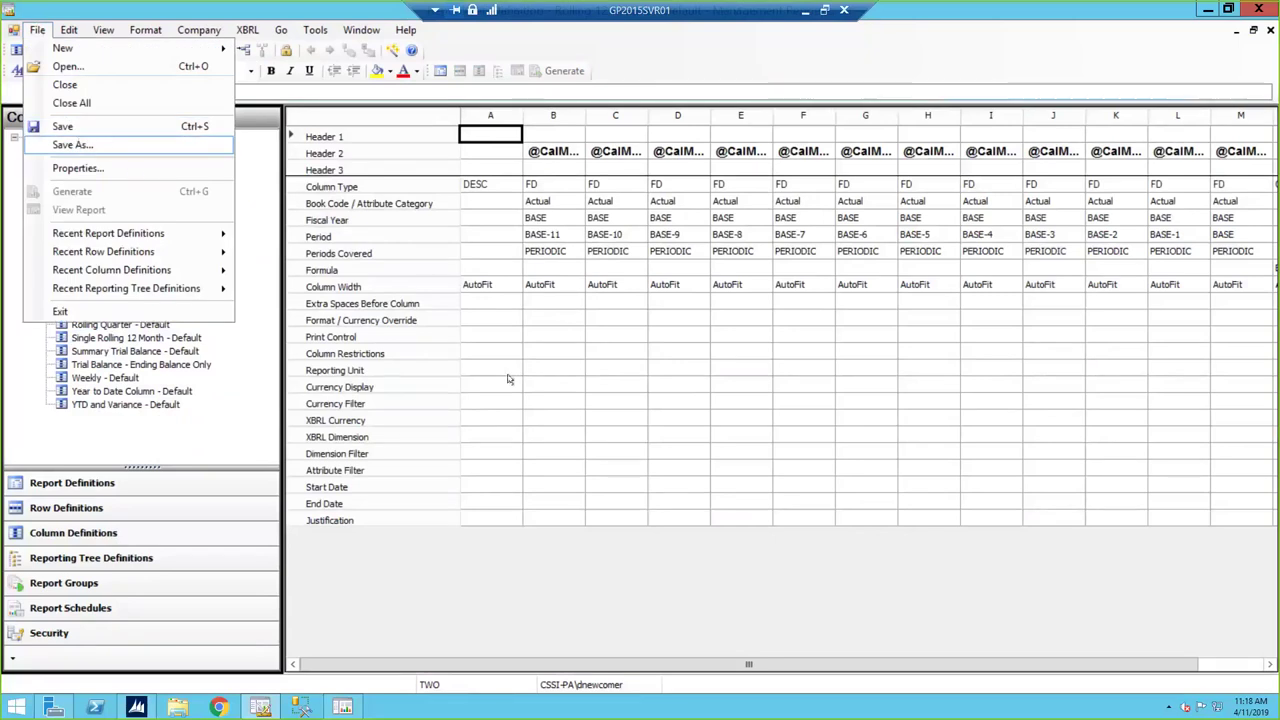
{"action": "left_click", "coordinate": [560, 330]}
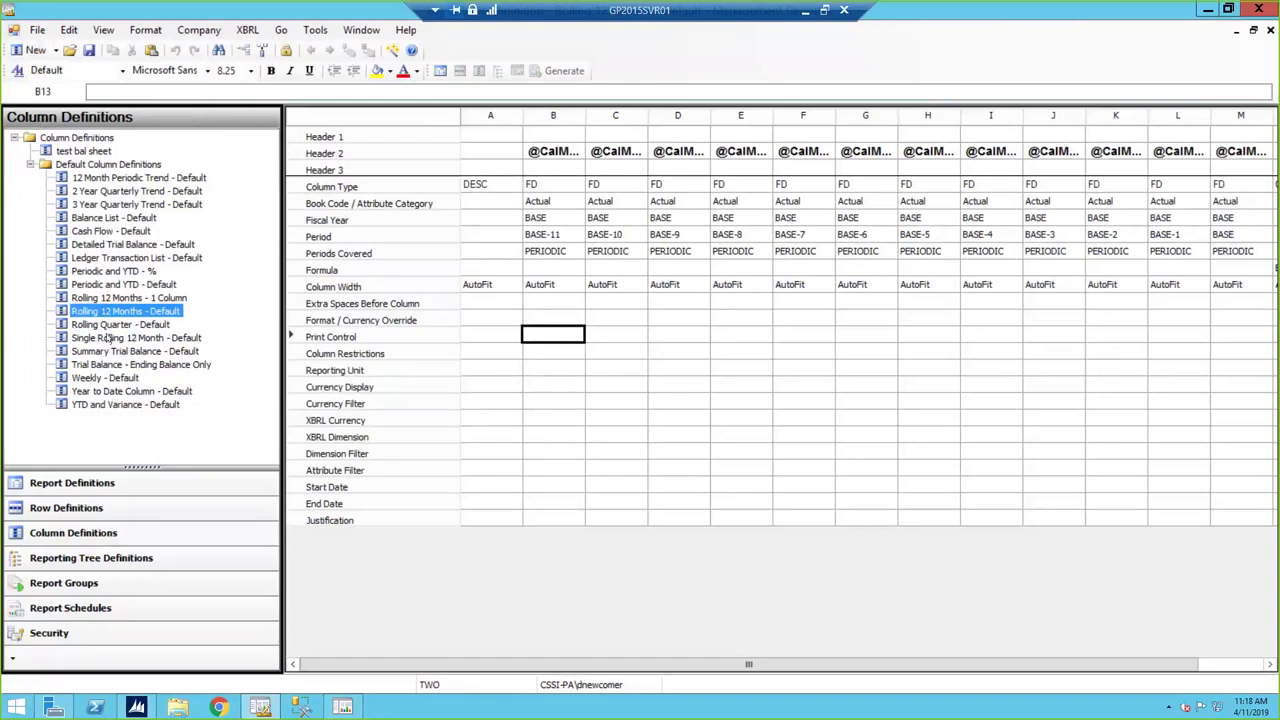
- Examine the Period row and column B's Fiscal Year and Period settings in the rolling 12-month column definition
{"action": "left_click", "coordinate": [548, 233]}
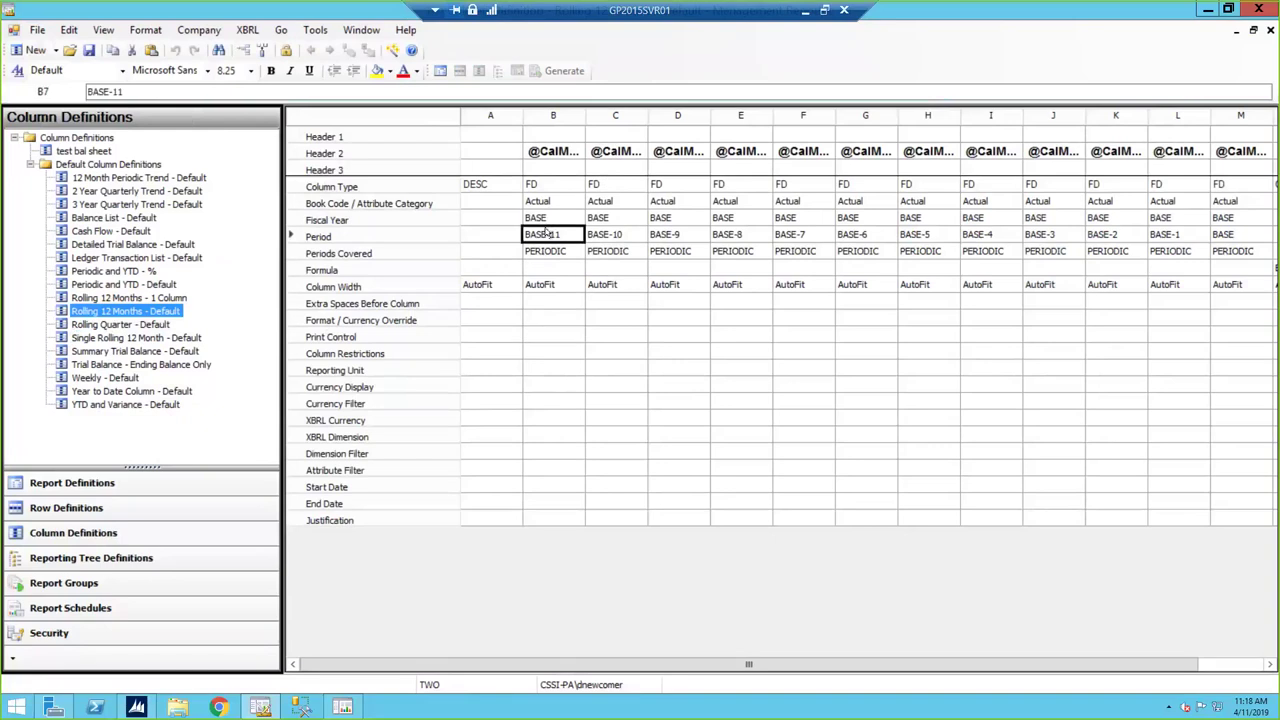
{"action": "left_click", "coordinate": [304, 238]}
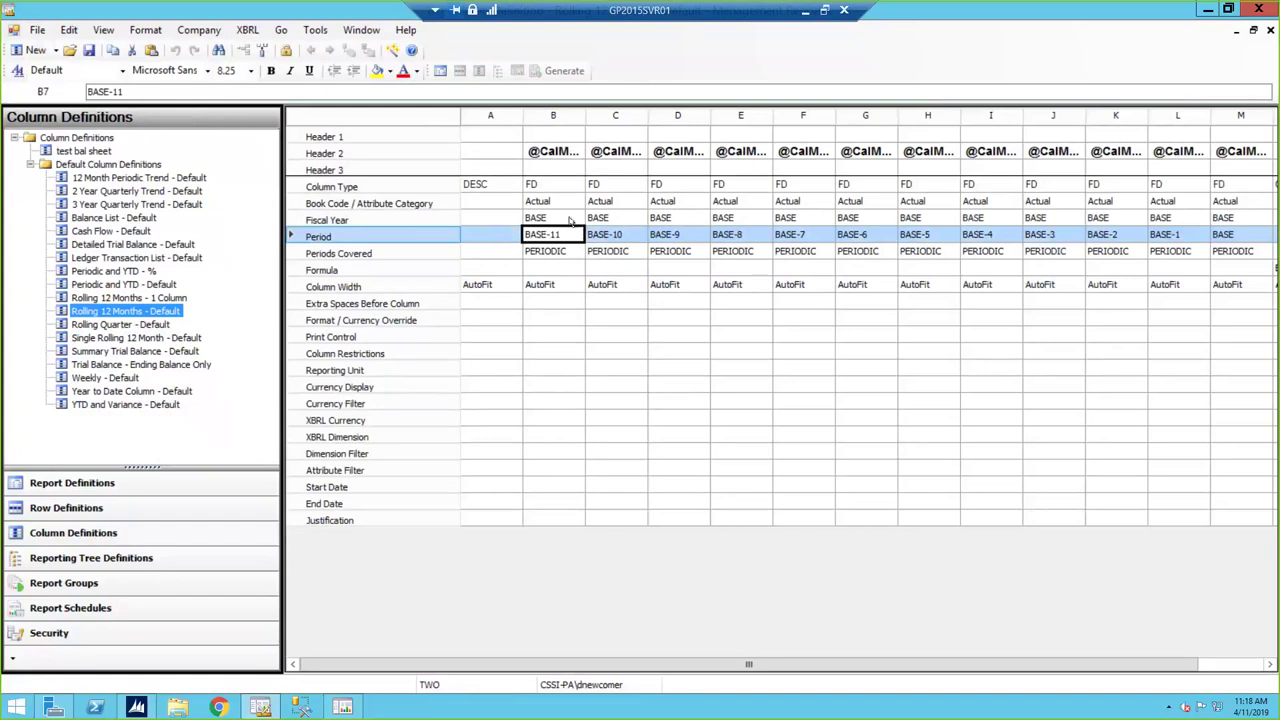
{"action": "left_click", "coordinate": [570, 220]}
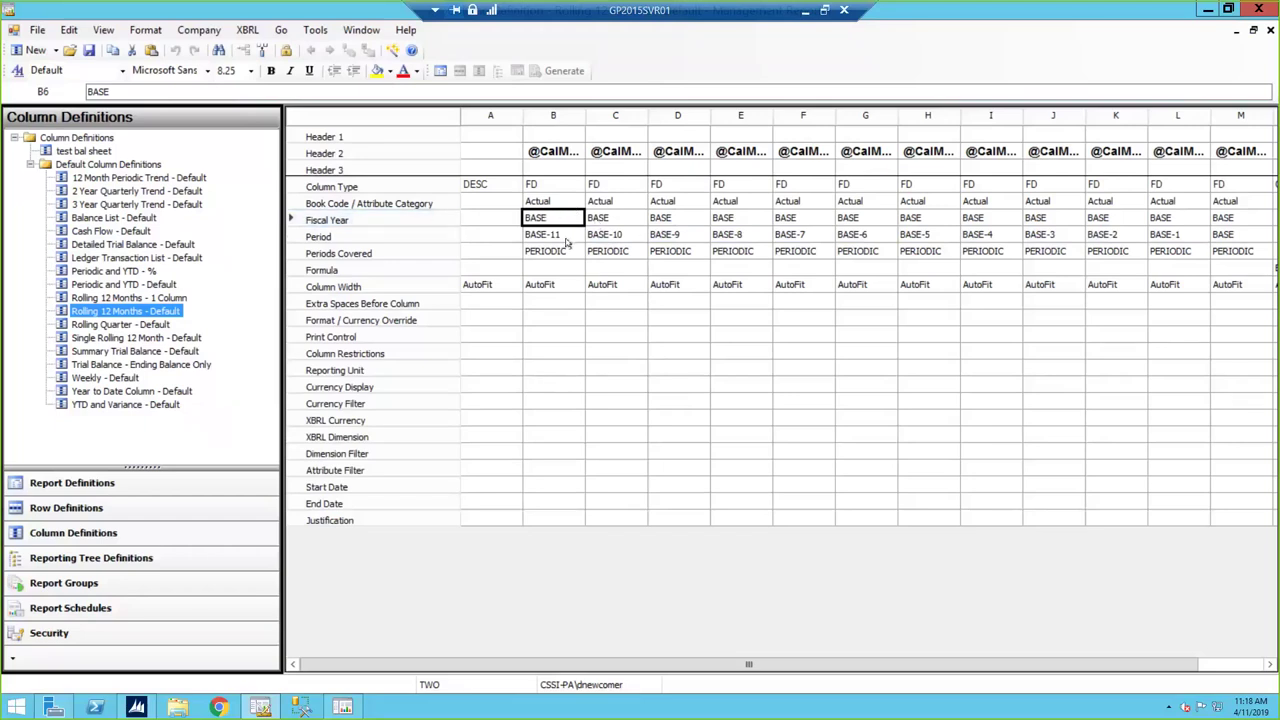
{"action": "left_click", "coordinate": [563, 240]}
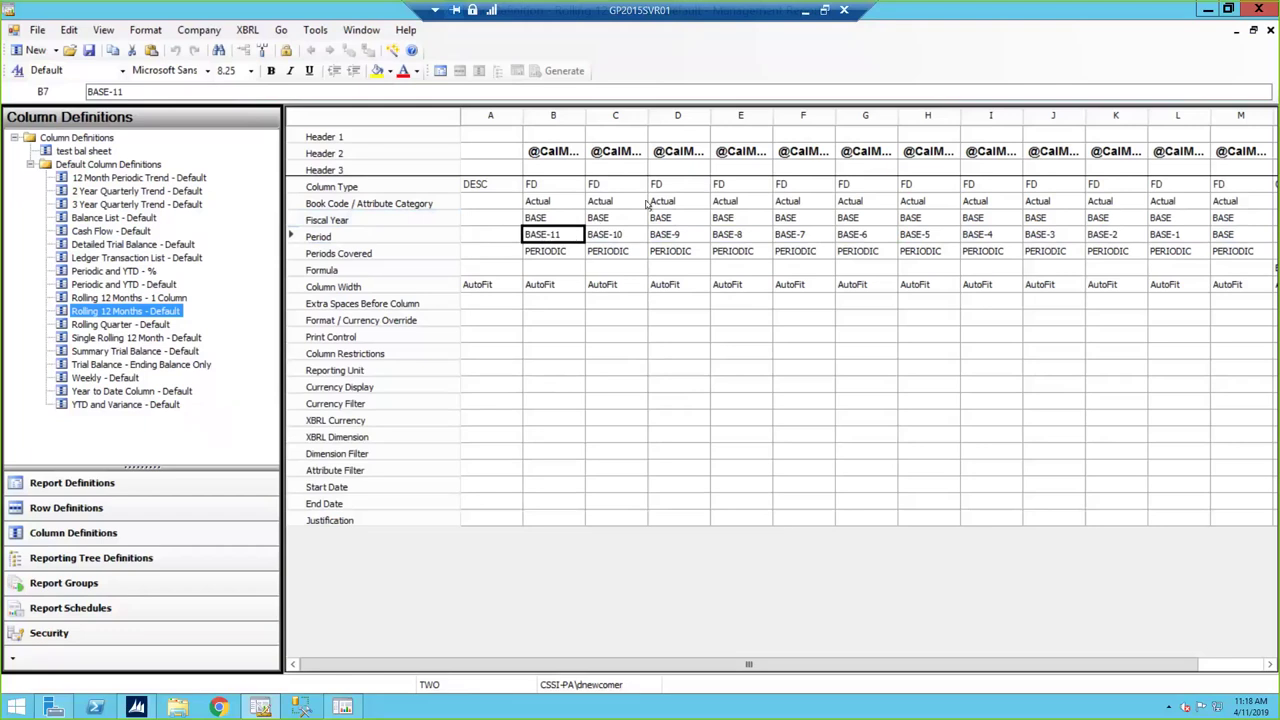
- Walk through the Period cells from column B to column M to review each month's offset from the base period
{"action": "key", "text": "Right"}
{"action": "key", "text": "Right"}
{"action": "key", "text": "Right"}
{"action": "key", "text": "Right"}
{"action": "key", "text": "Right"}
{"action": "key", "text": "Right"}
{"action": "key", "text": "Right"}
{"action": "key", "text": "Right"}
{"action": "key", "text": "Right"}
{"action": "key", "text": "Right"}
{"action": "key", "text": "Right"}
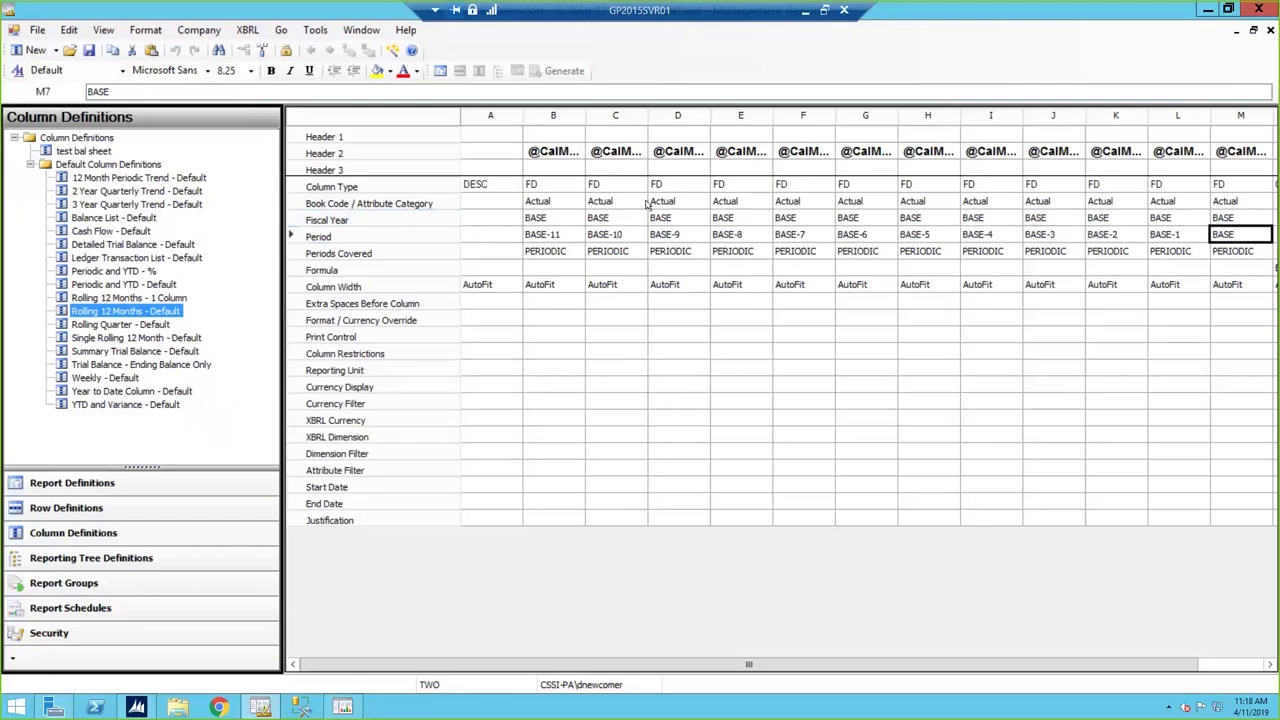
- Trace the Period offsets backward from column L to column B
{"action": "left_click", "coordinate": [1180, 234]}
{"action": "key", "text": "Left"}
{"action": "key", "text": "Left"}
{"action": "key", "text": "Left"}
{"action": "key", "text": "Left"}
{"action": "key", "text": "Left"}
{"action": "key", "text": "Left"}
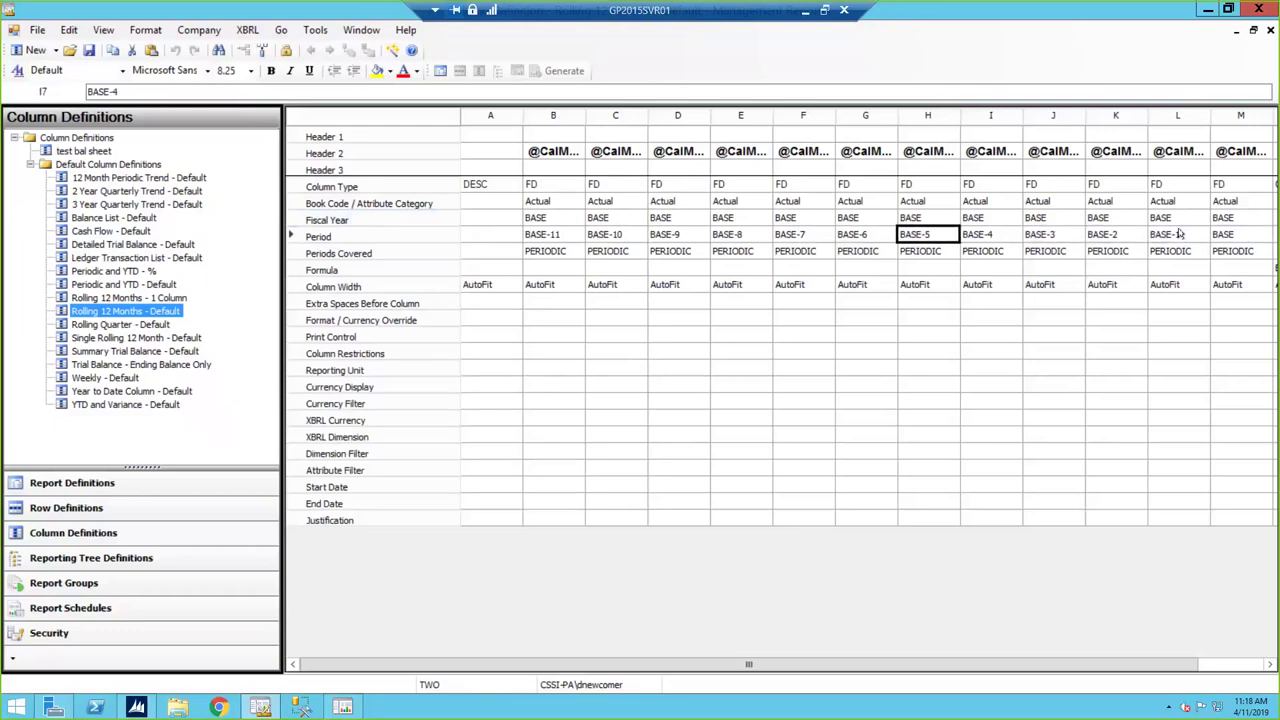
{"action": "key", "text": "Left"}
{"action": "key", "text": "Left"}
{"action": "key", "text": "Left"}
{"action": "key", "text": "Left"}
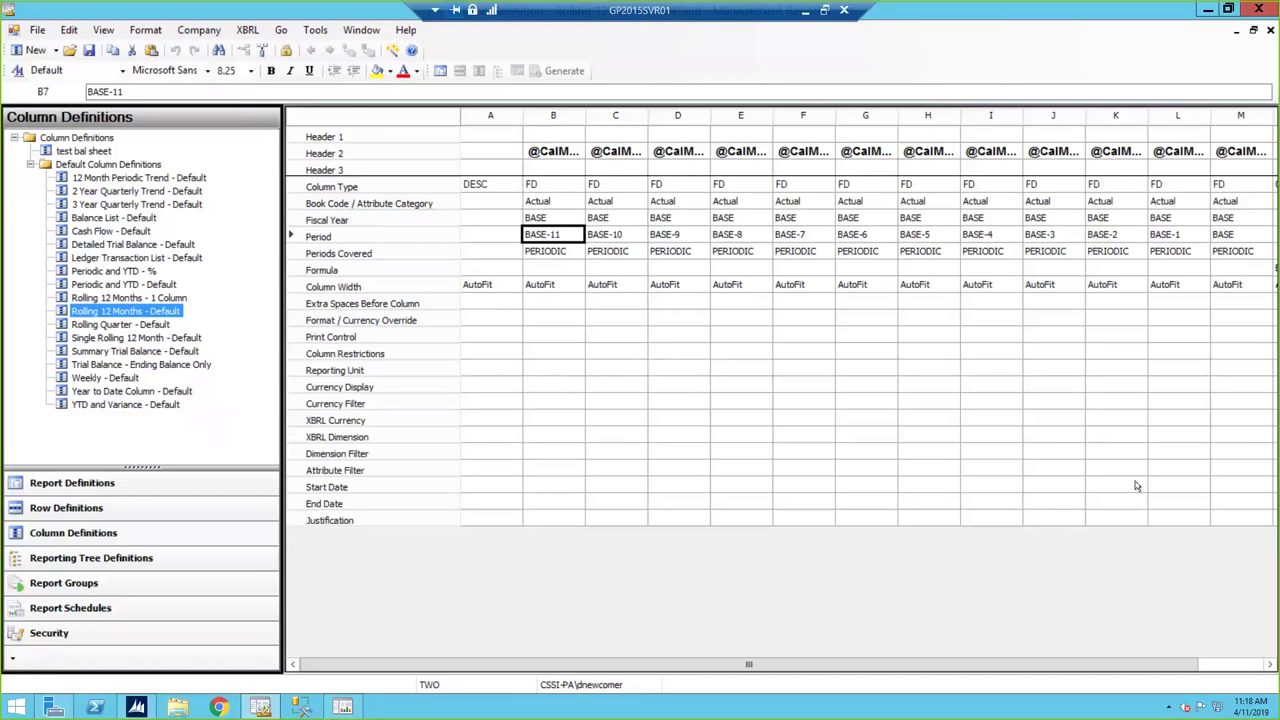
- Open the Rolling 12 Month Expenses - 1 Column report's column definition, widen column B, and examine its Period setting
{"action": "left_click", "coordinate": [1270, 31]}
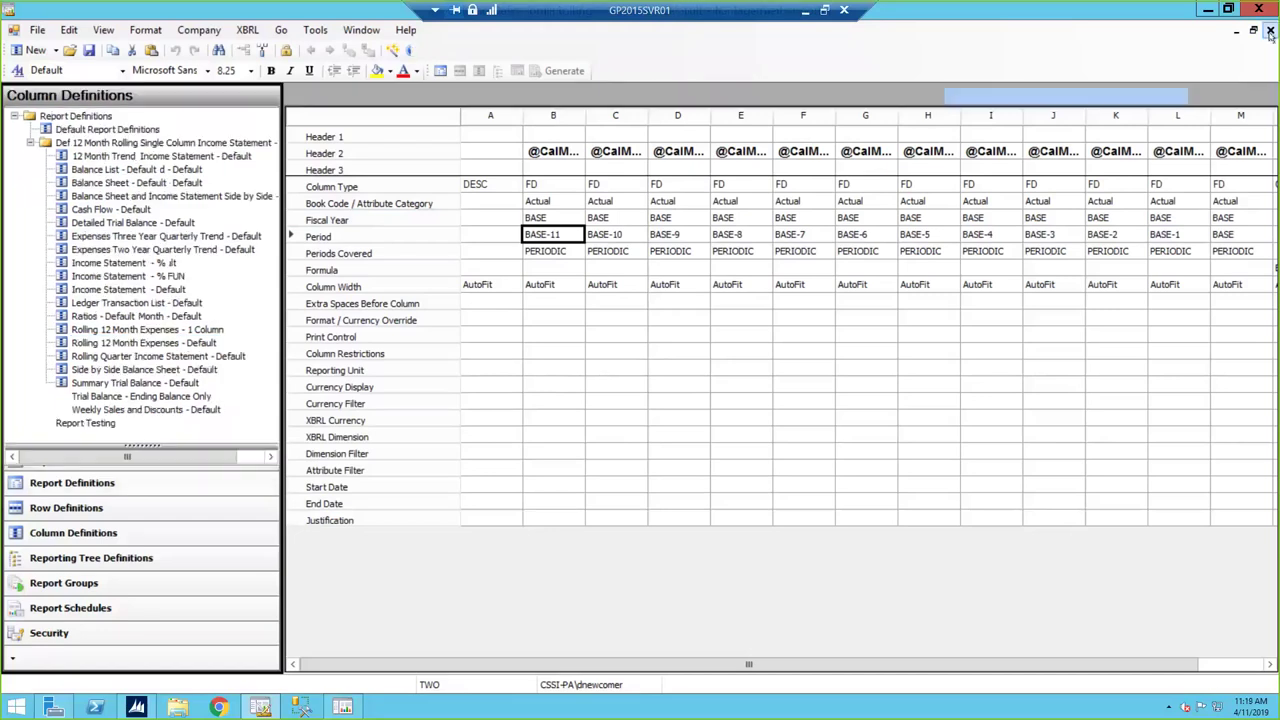
{"action": "left_click", "coordinate": [99, 331]}
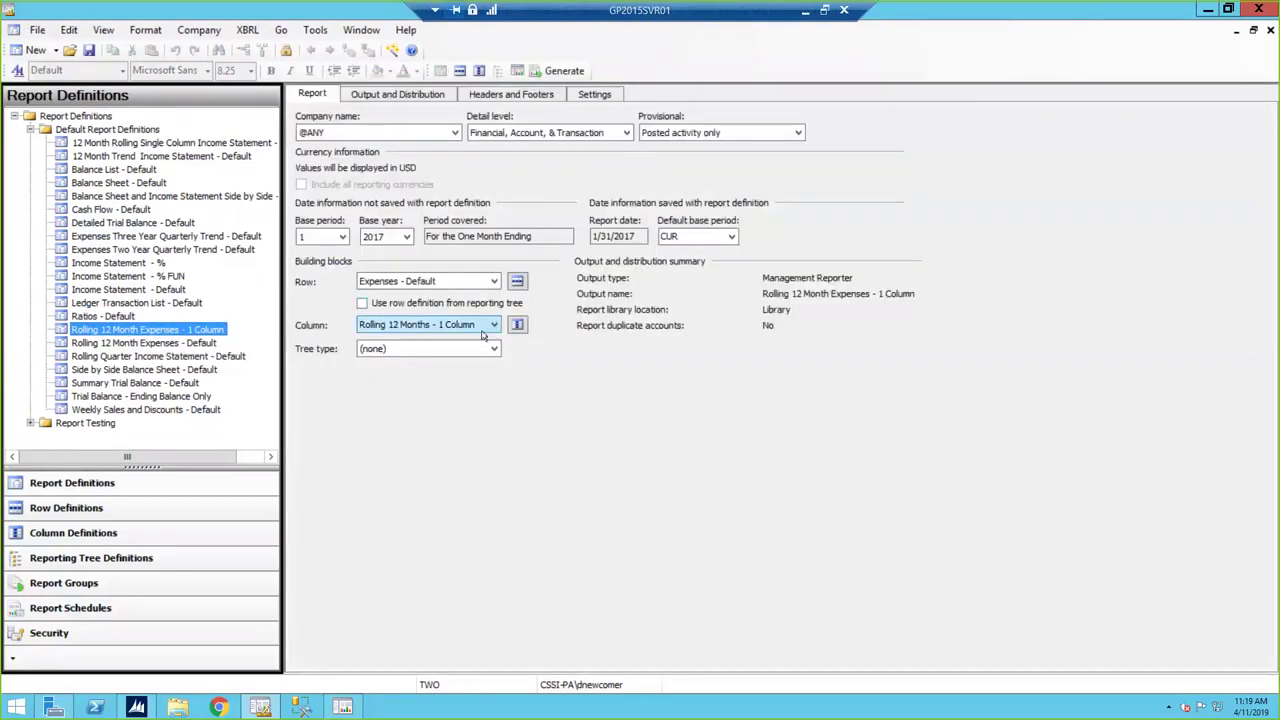
{"action": "left_click", "coordinate": [514, 326]}
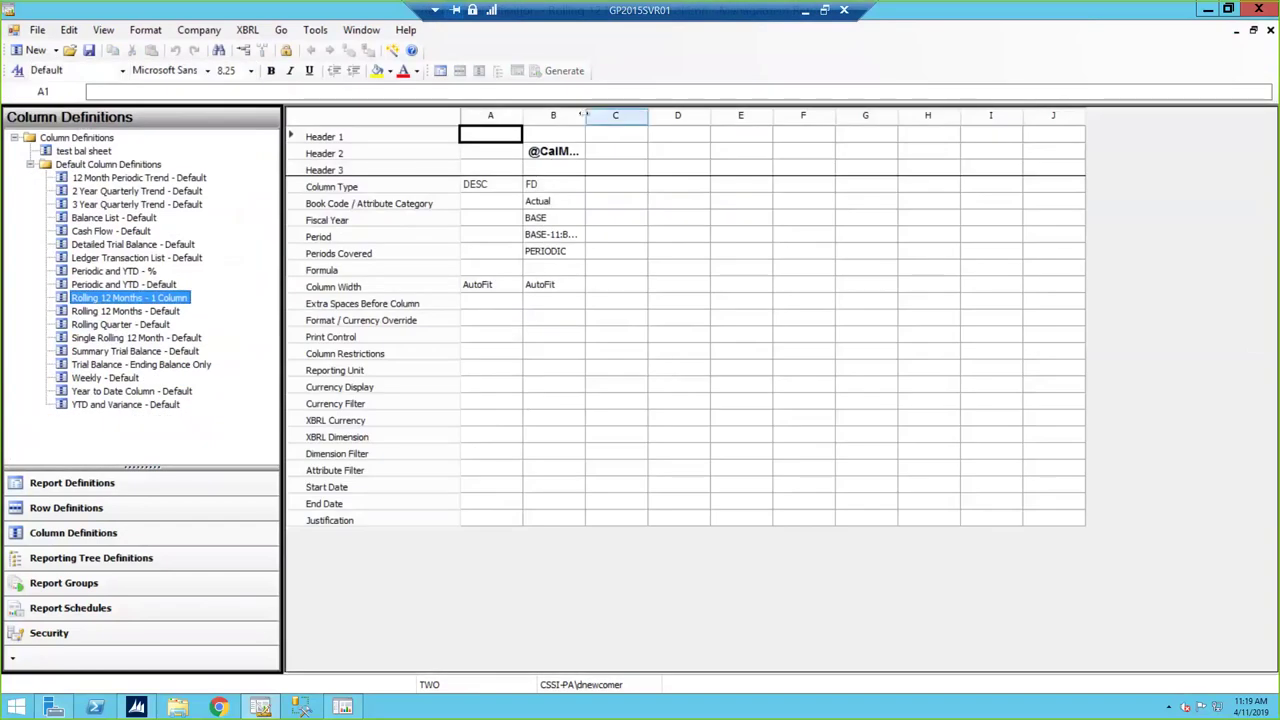
{"action": "left_click_drag", "start_coordinate": [586, 116], "coordinate": [669, 116]}
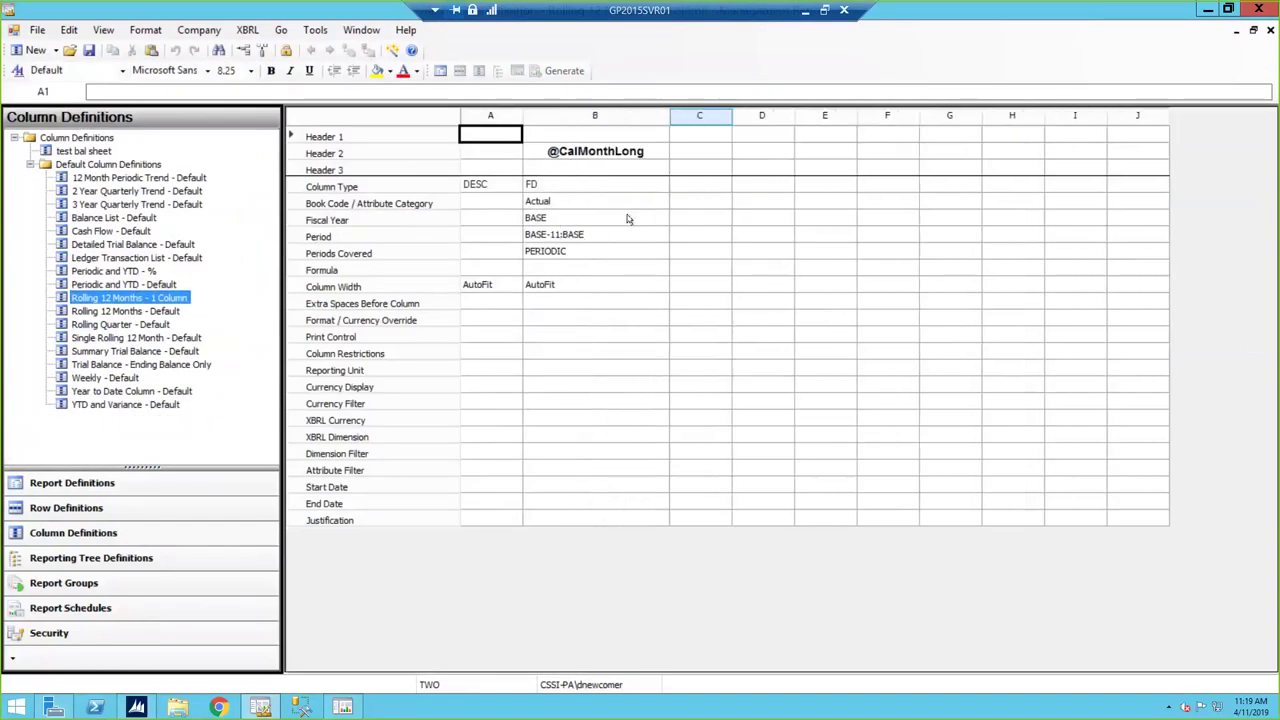
{"action": "left_click", "coordinate": [581, 237]}
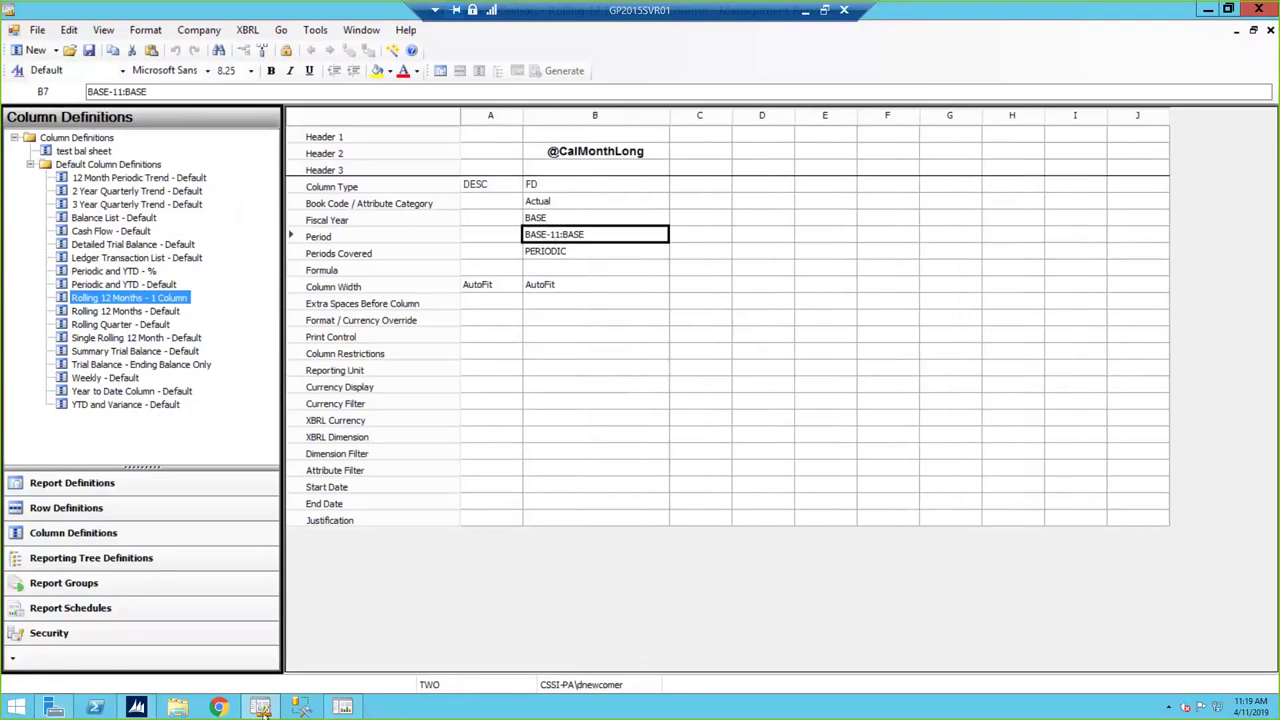
- Switch to the report viewer and open the Rolling 12 Month Expenses - 12 Months report from the Webinar library folder
{"action": "left_click", "coordinate": [342, 707]}
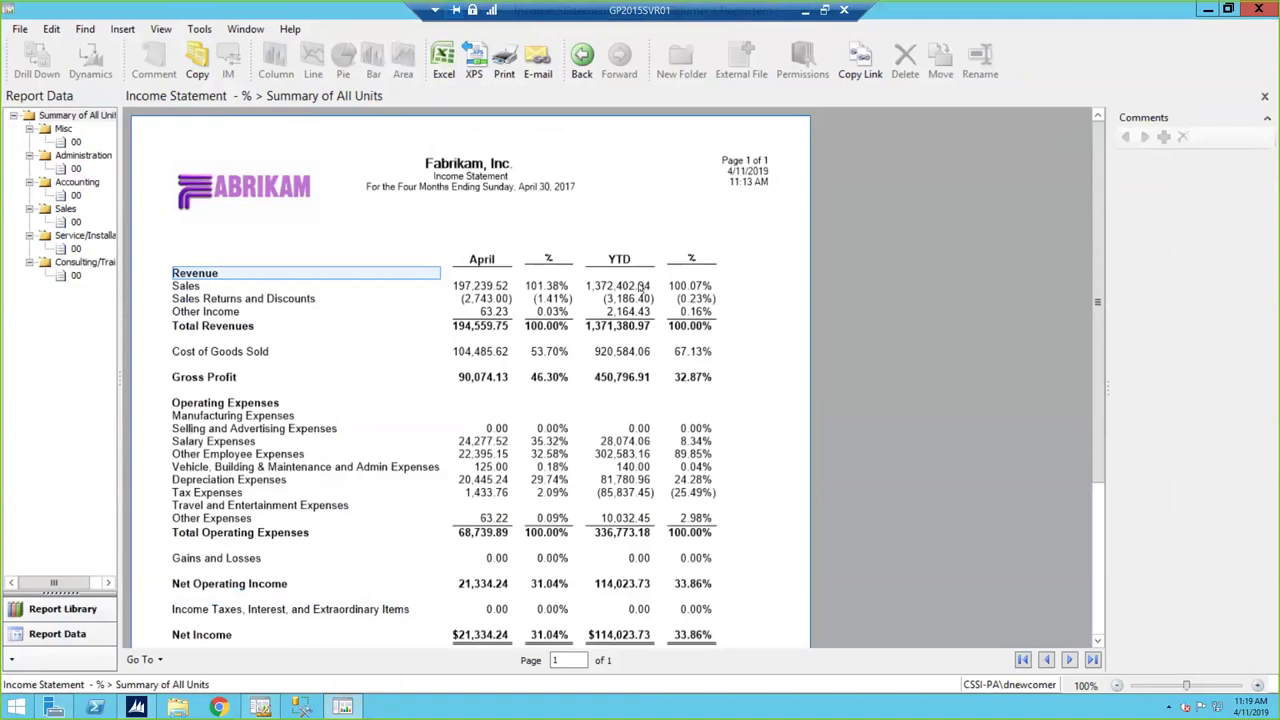
{"action": "left_click", "coordinate": [545, 285]}
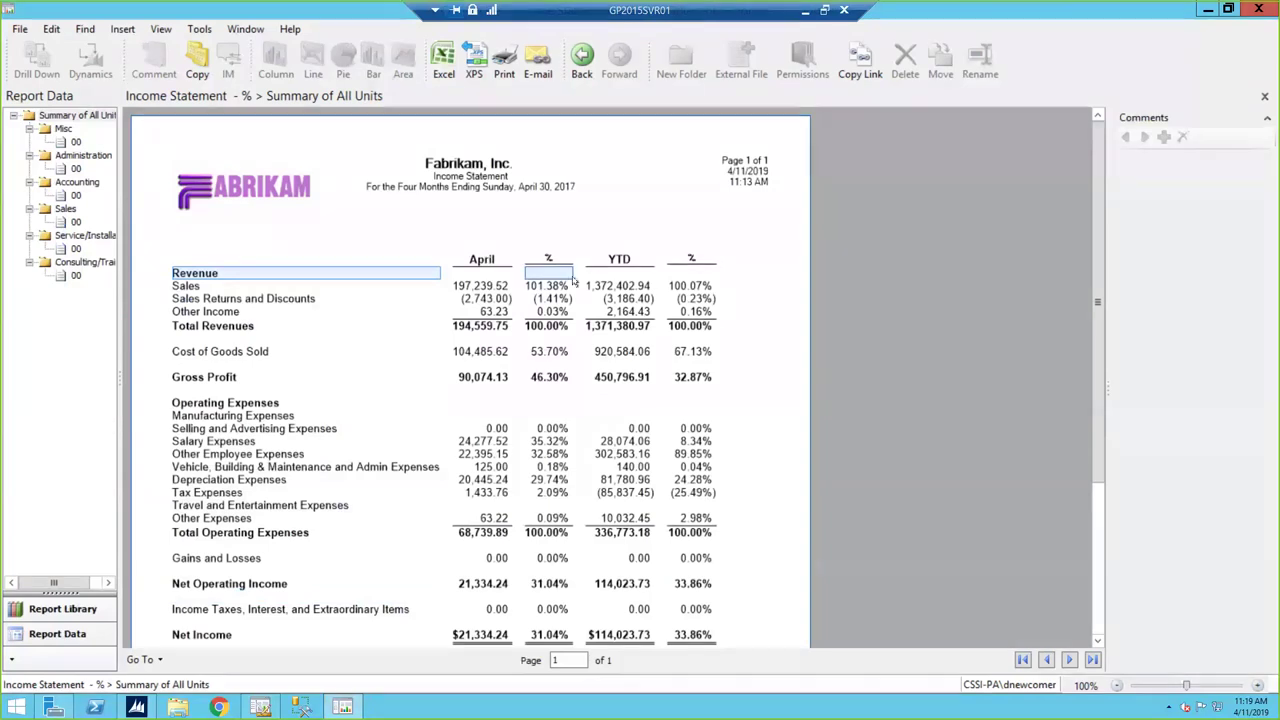
{"action": "left_click", "coordinate": [50, 617]}
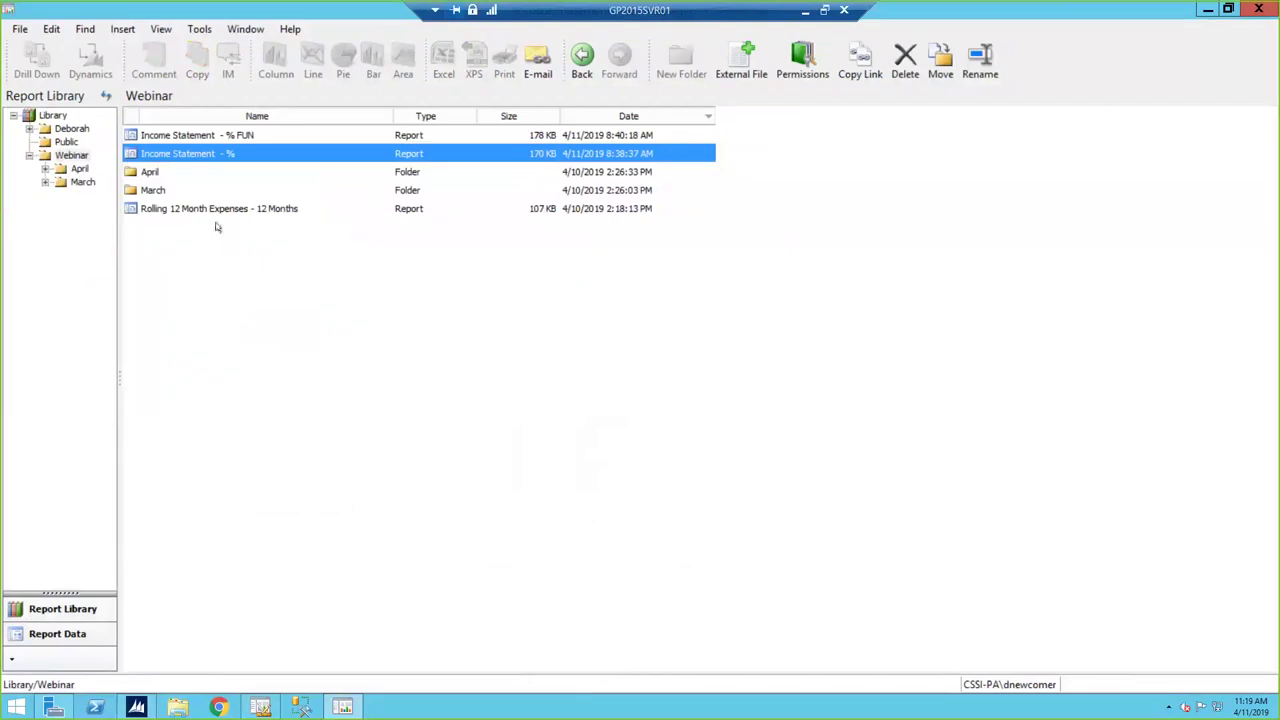
{"action": "left_click", "coordinate": [174, 210]}
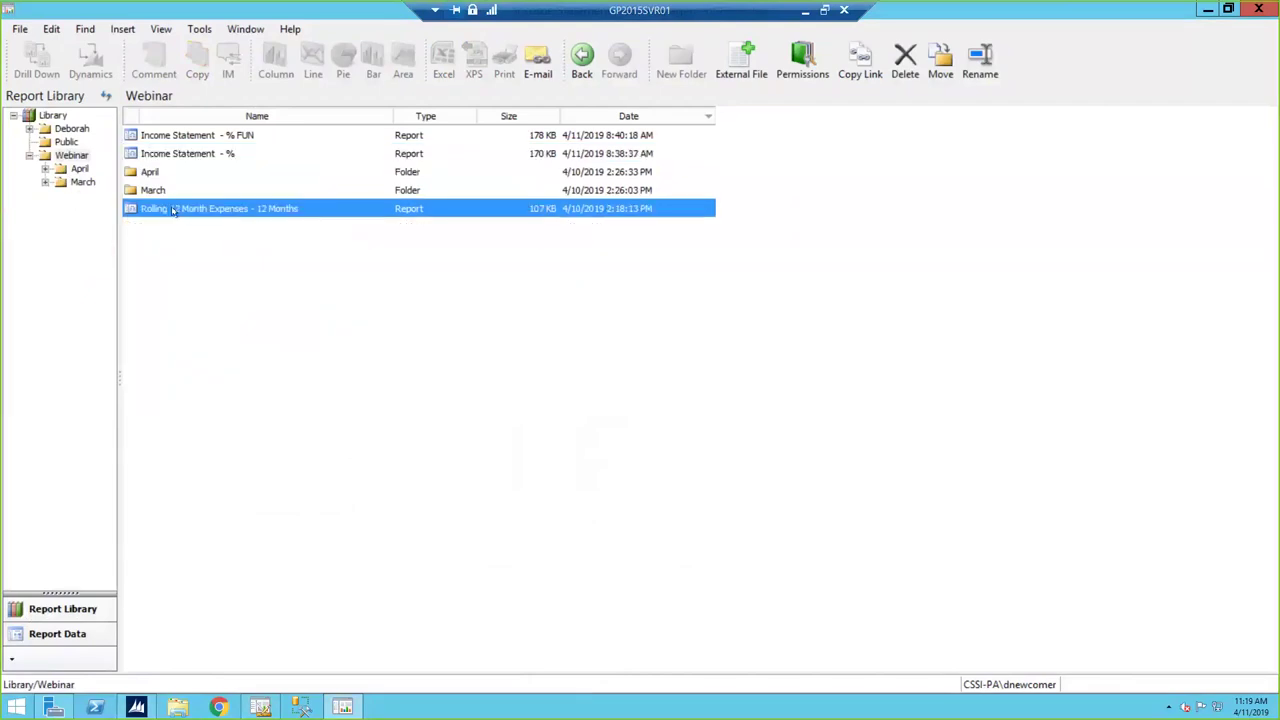
{"action": "double_click", "coordinate": [172, 210]}
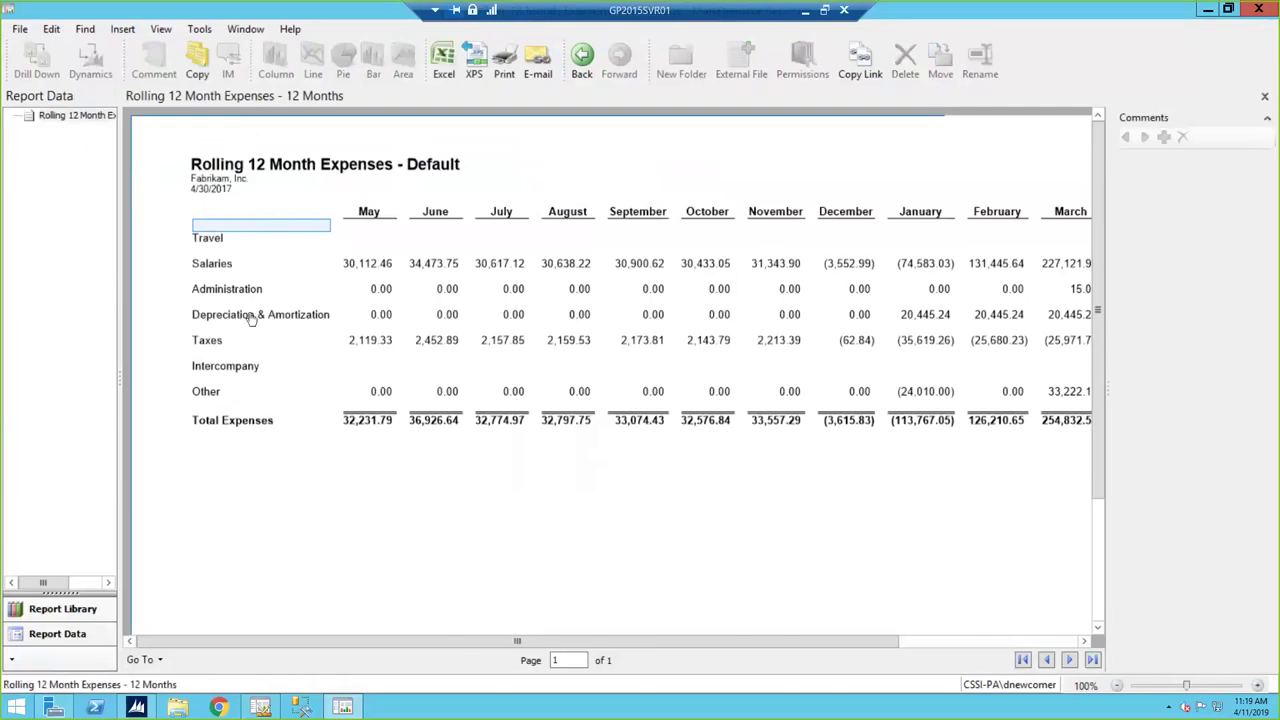
{"action": "left_click_drag", "start_coordinate": [700, 645], "coordinate": [674, 643]}
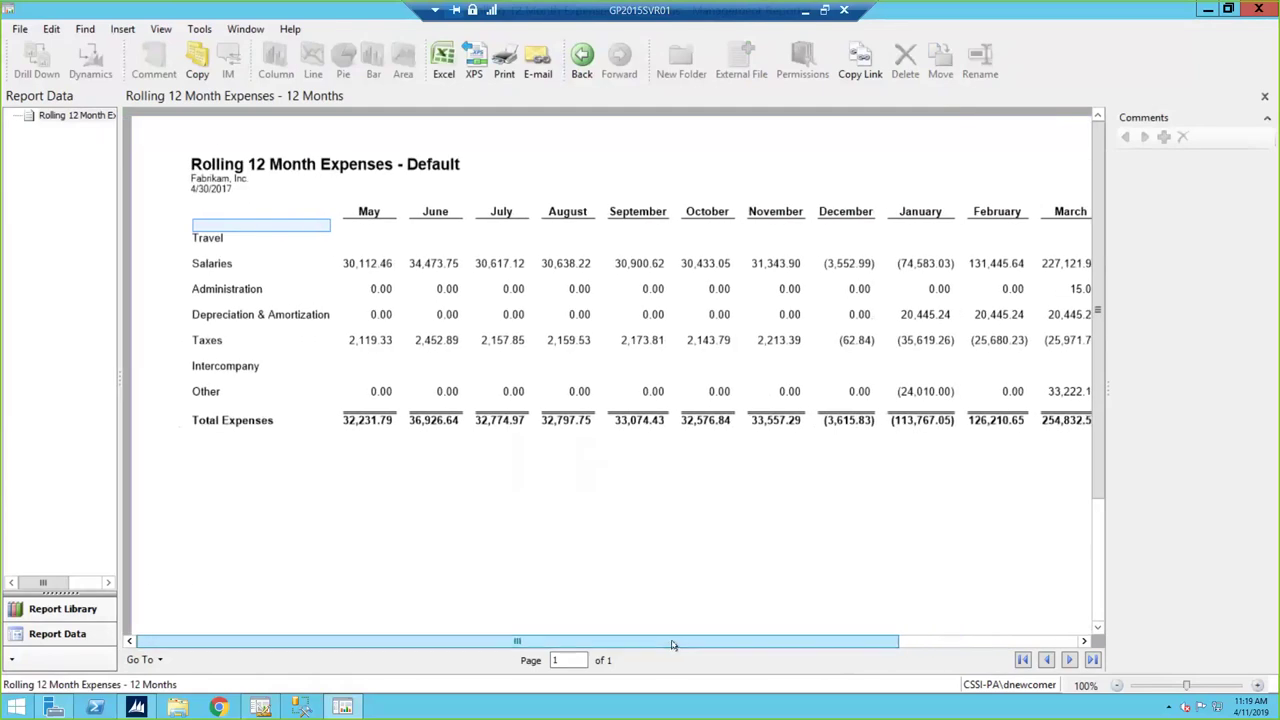
- Open the Rolling 12 Month Expenses - 1 Column - April report from the Webinar library's April folder
{"action": "left_click", "coordinate": [70, 612]}
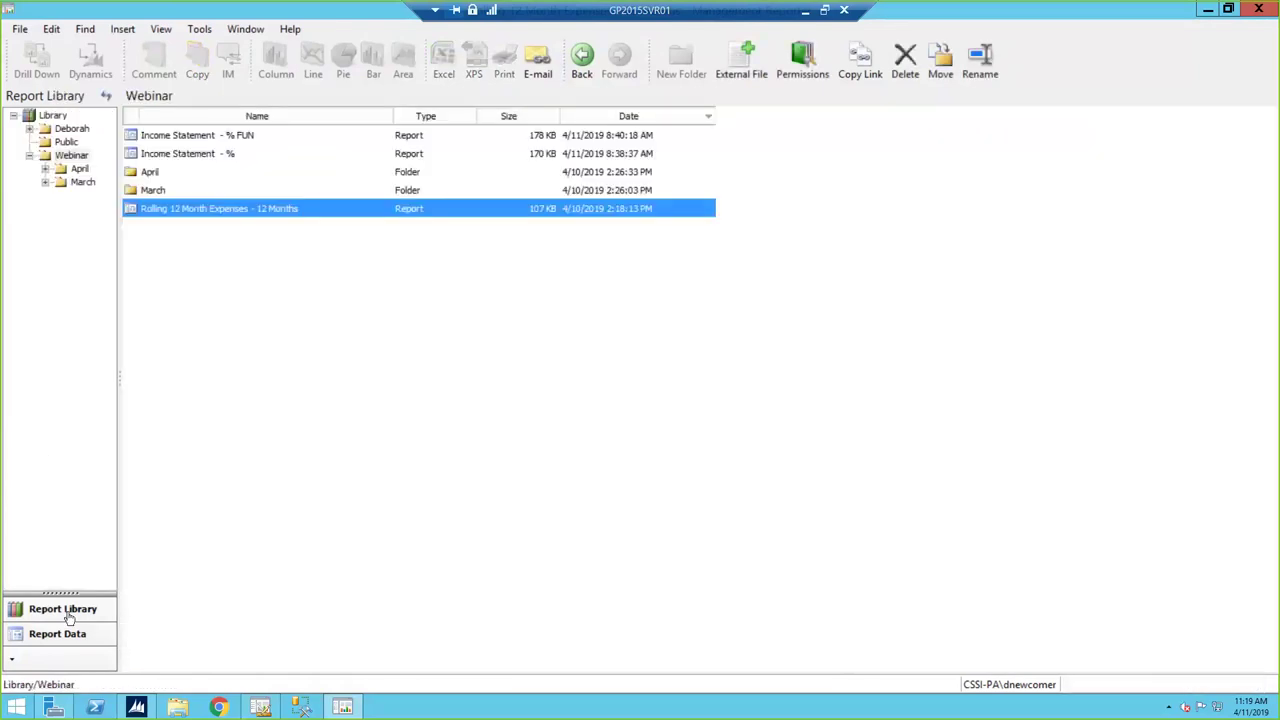
{"action": "left_click", "coordinate": [152, 190]}
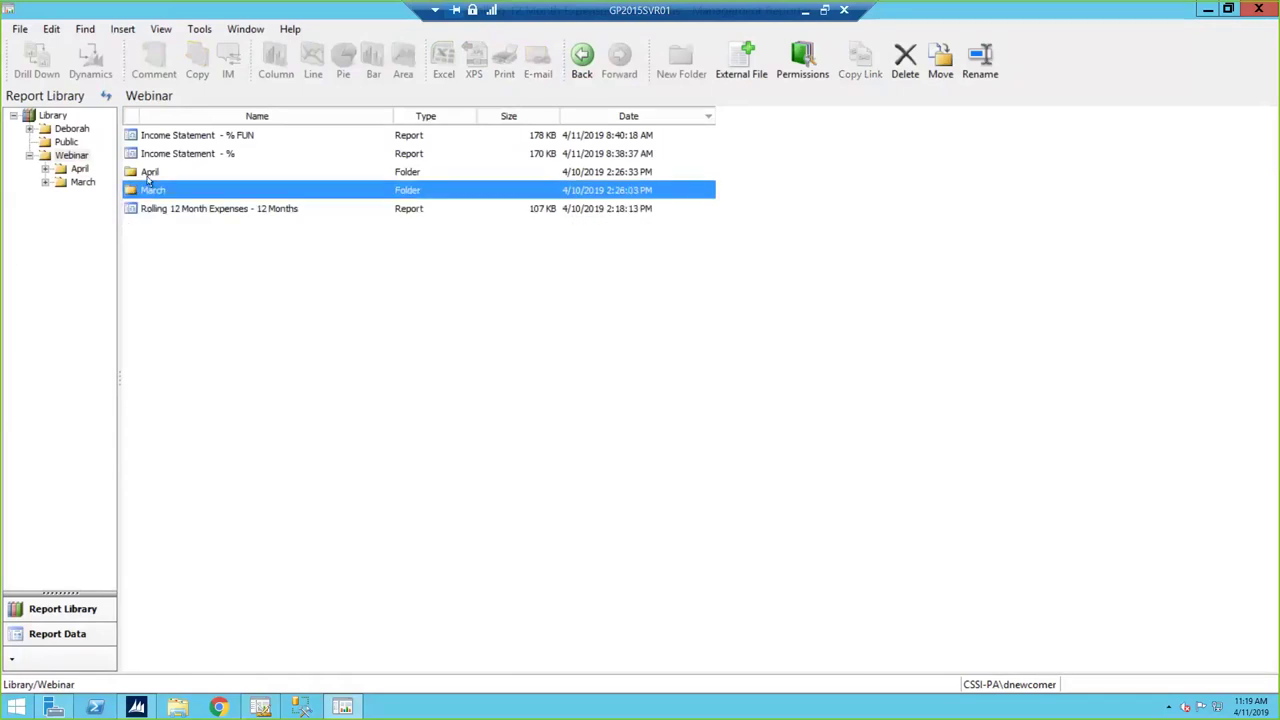
{"action": "left_click", "coordinate": [62, 169]}
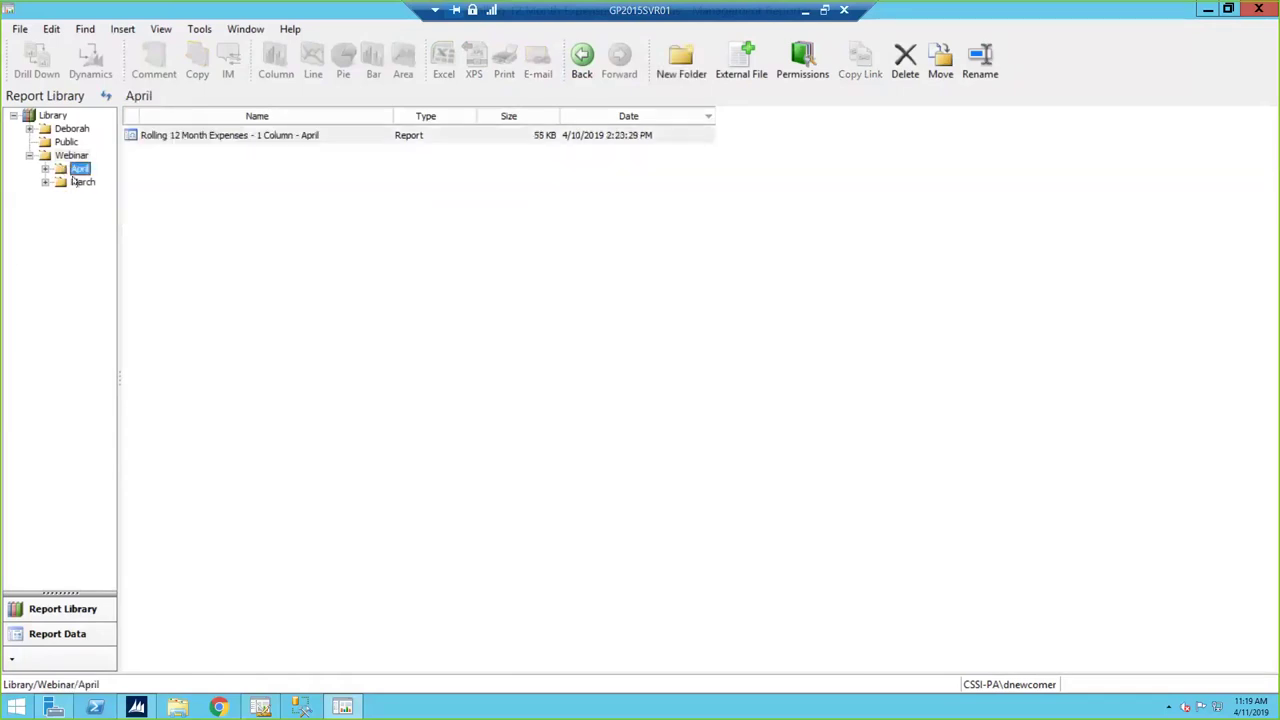
{"action": "double_click", "coordinate": [249, 137]}
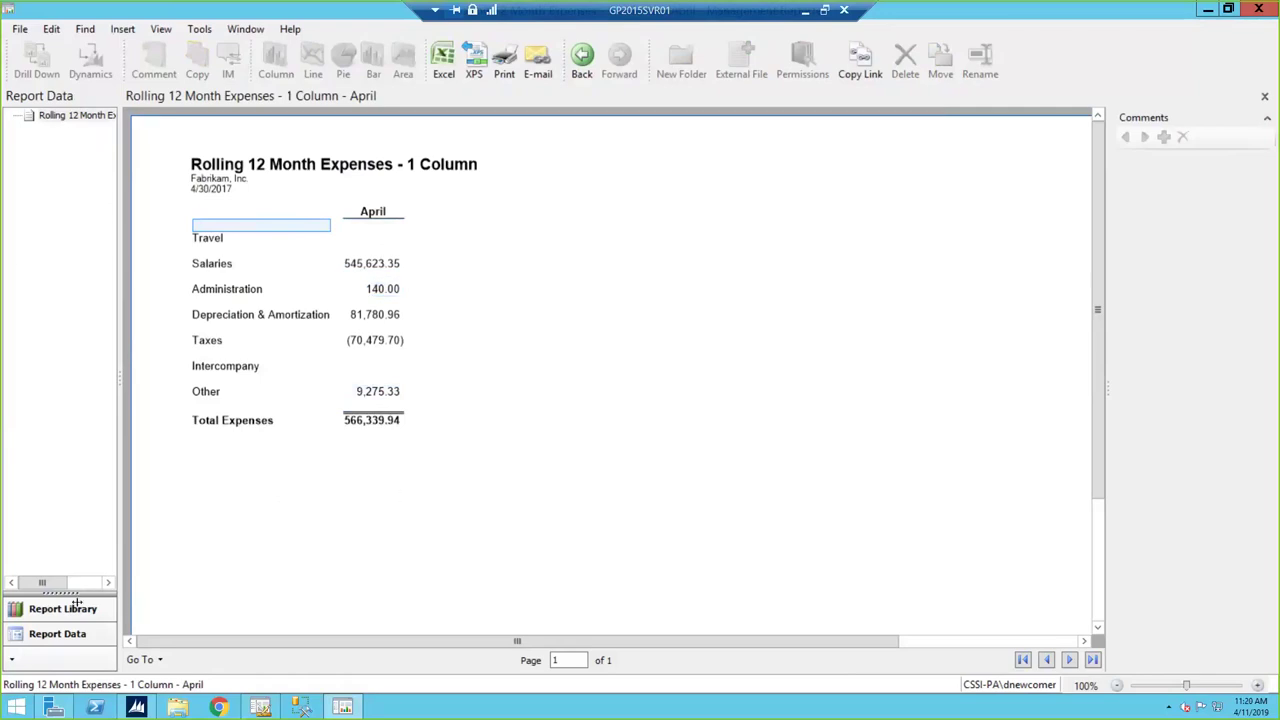
- Switch back to the report designer and review column B's Period and Fiscal Year settings in the 1 Column definition
{"action": "left_click", "coordinate": [262, 708]}
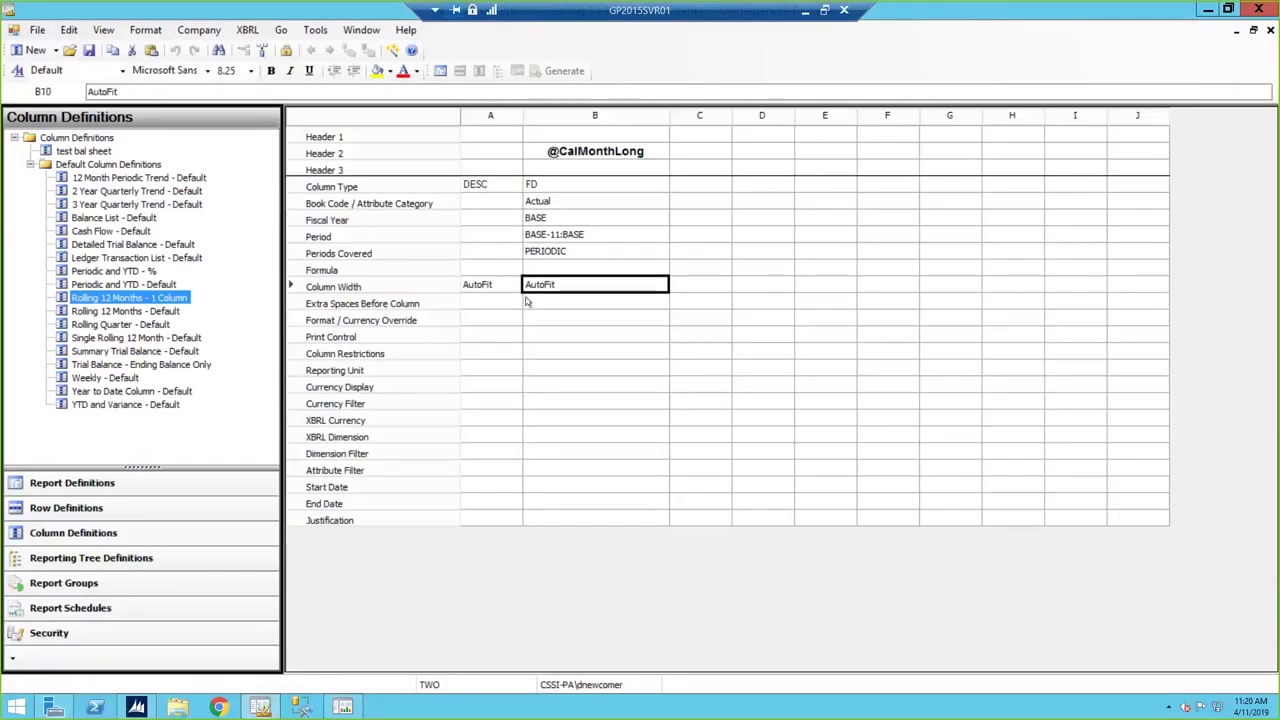
{"action": "left_click", "coordinate": [576, 237]}
{"action": "left_click", "coordinate": [568, 218]}
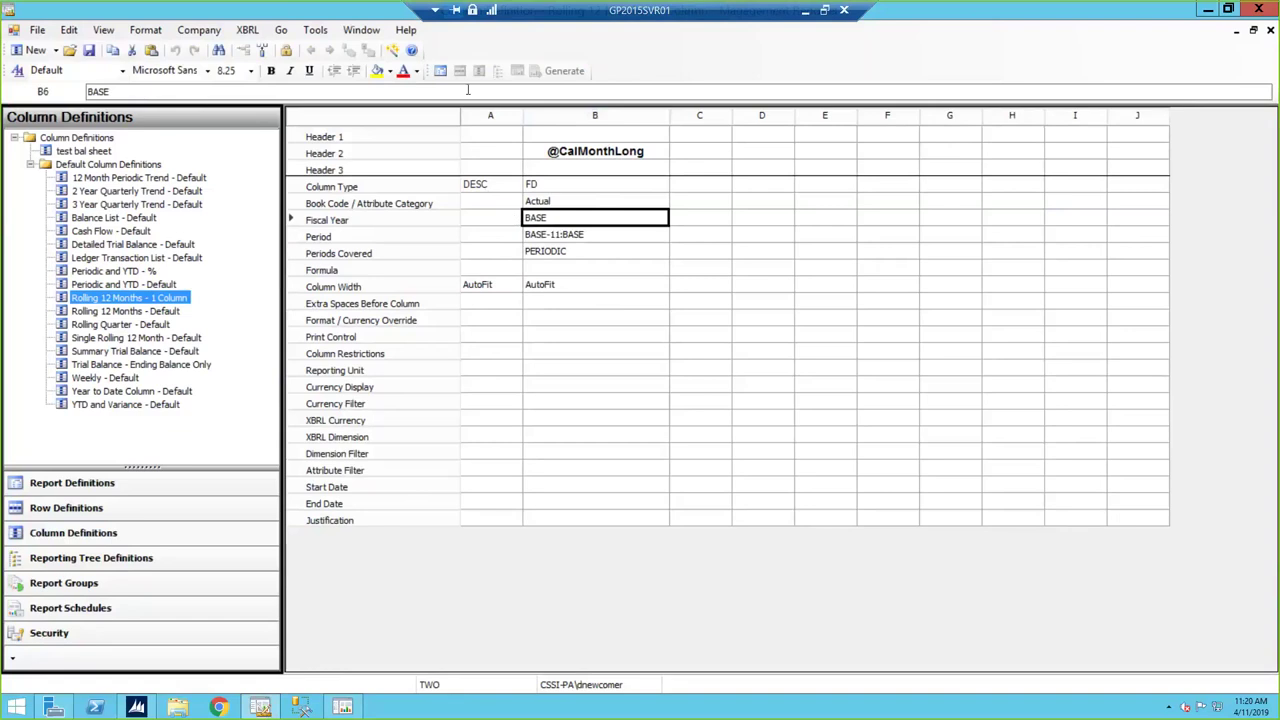
- Try column B's Fiscal Year as BASE-1, and close the column definition without saving the change
{"action": "left_click", "coordinate": [168, 91]}
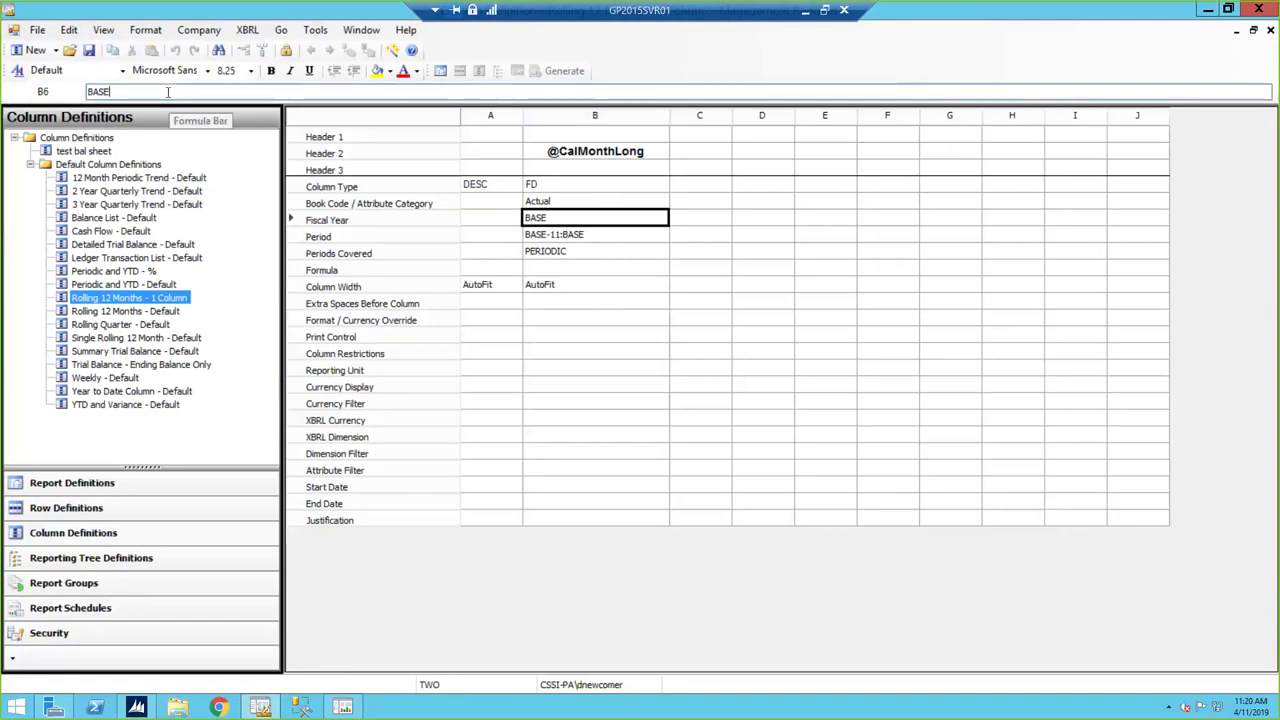
{"action": "type", "text": "-1"}
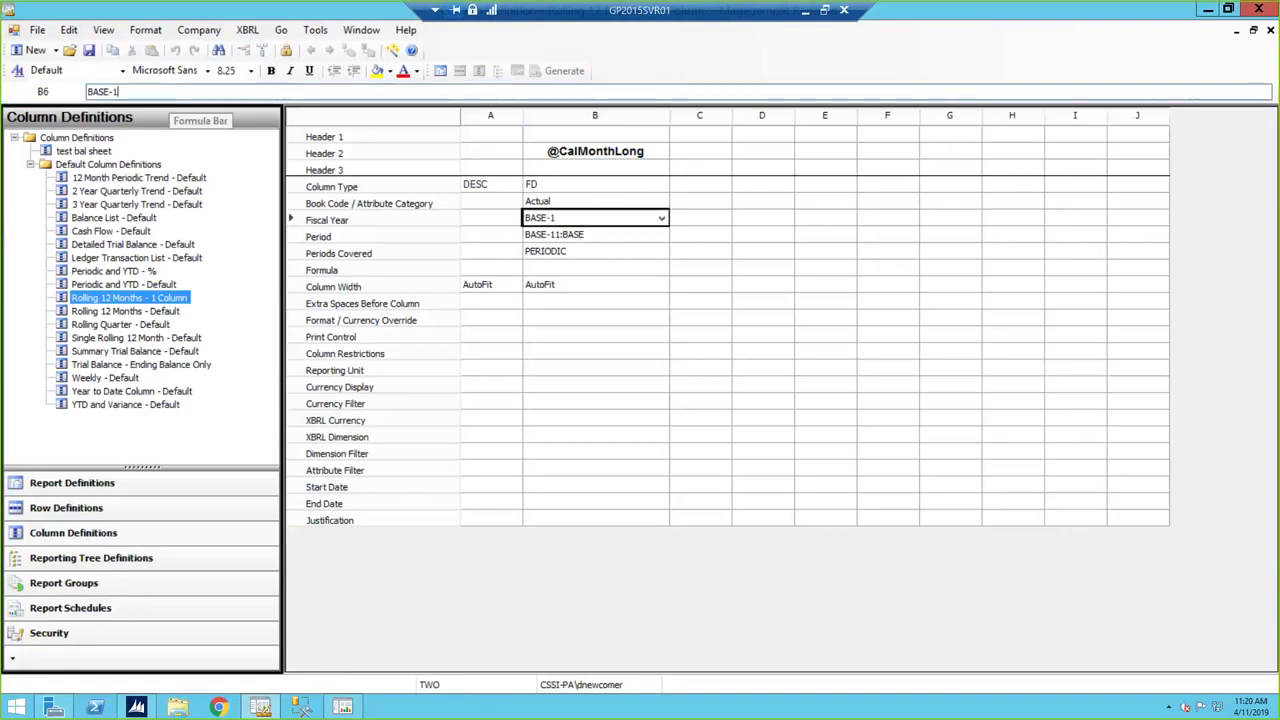
{"action": "key", "text": "BackSpace"}
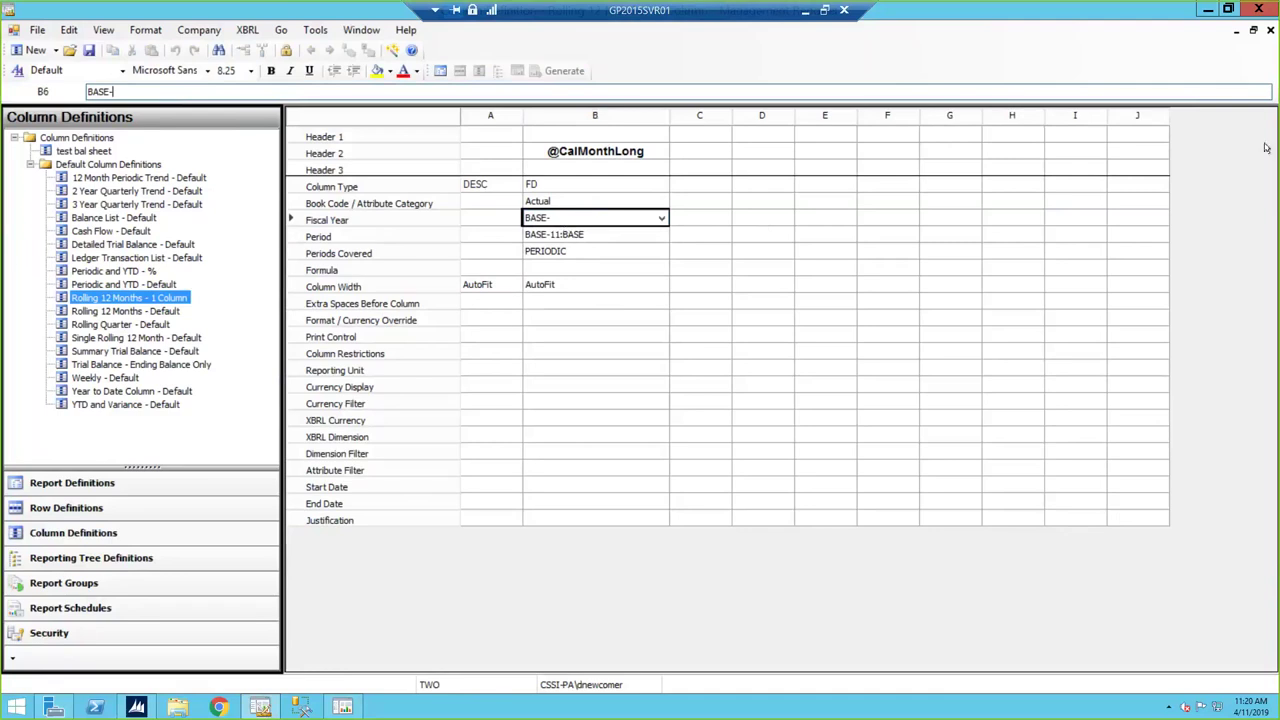
{"action": "left_click", "coordinate": [1270, 30]}
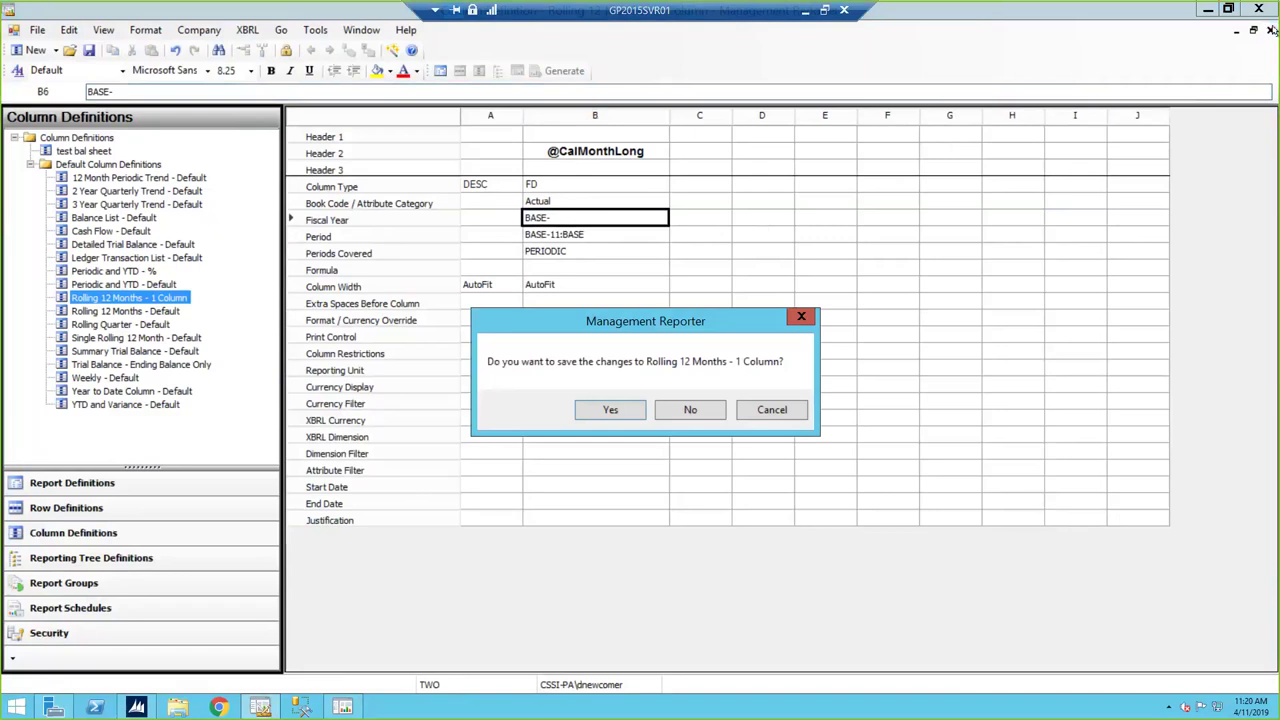
{"action": "left_click", "coordinate": [686, 412]}
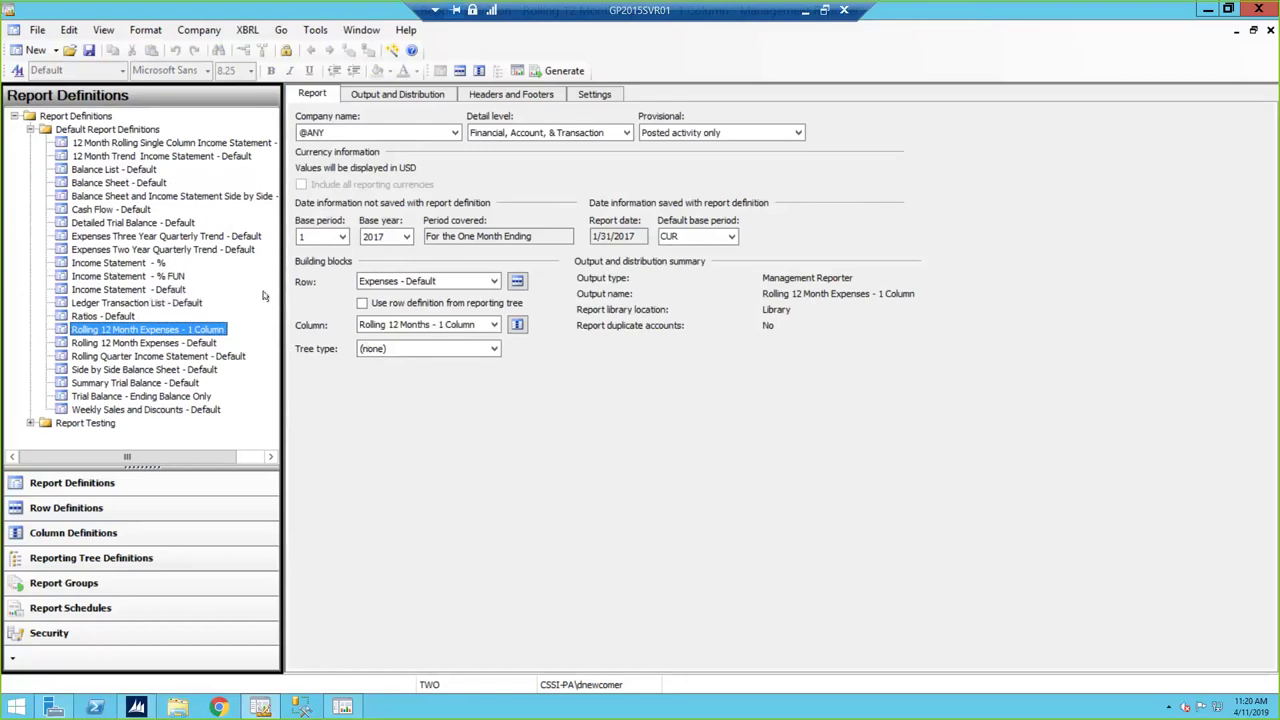
- Open the Income Statement - % report's row definition and examine the format codes around Total Revenues, rows 250 and 280
{"action": "left_click", "coordinate": [111, 264]}
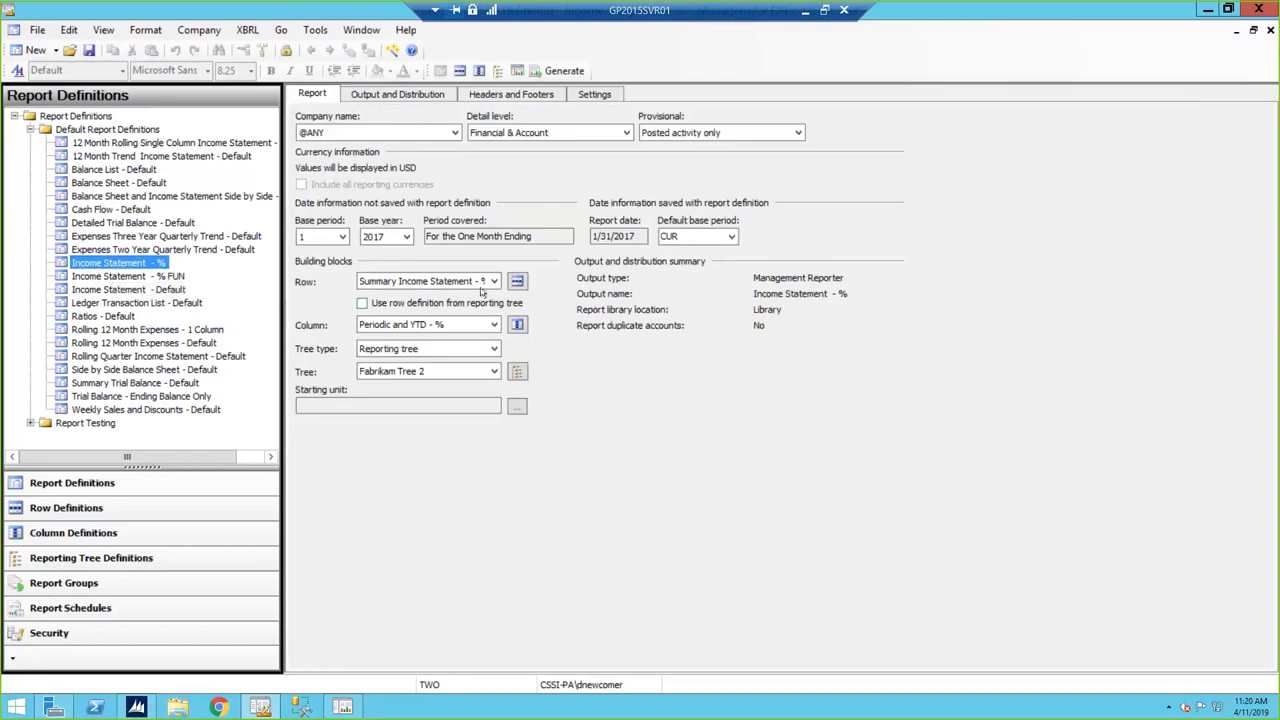
{"action": "left_click", "coordinate": [517, 282]}
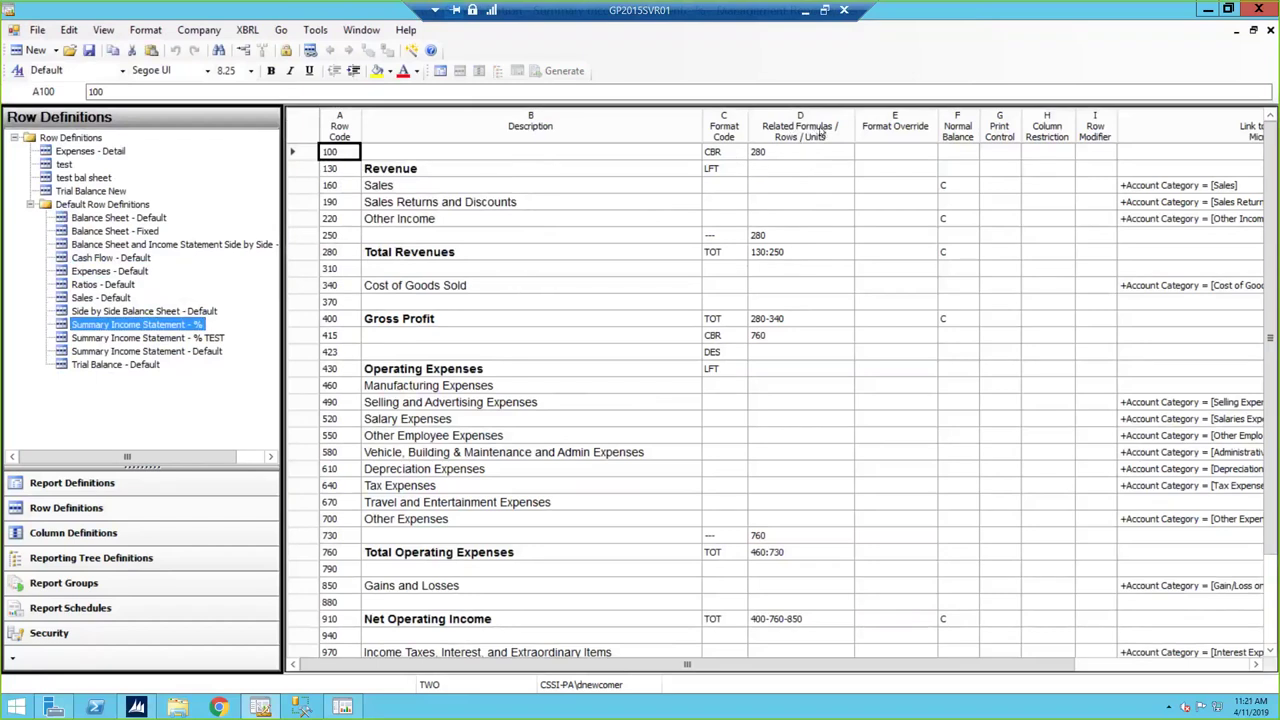
{"action": "left_click", "coordinate": [783, 237]}
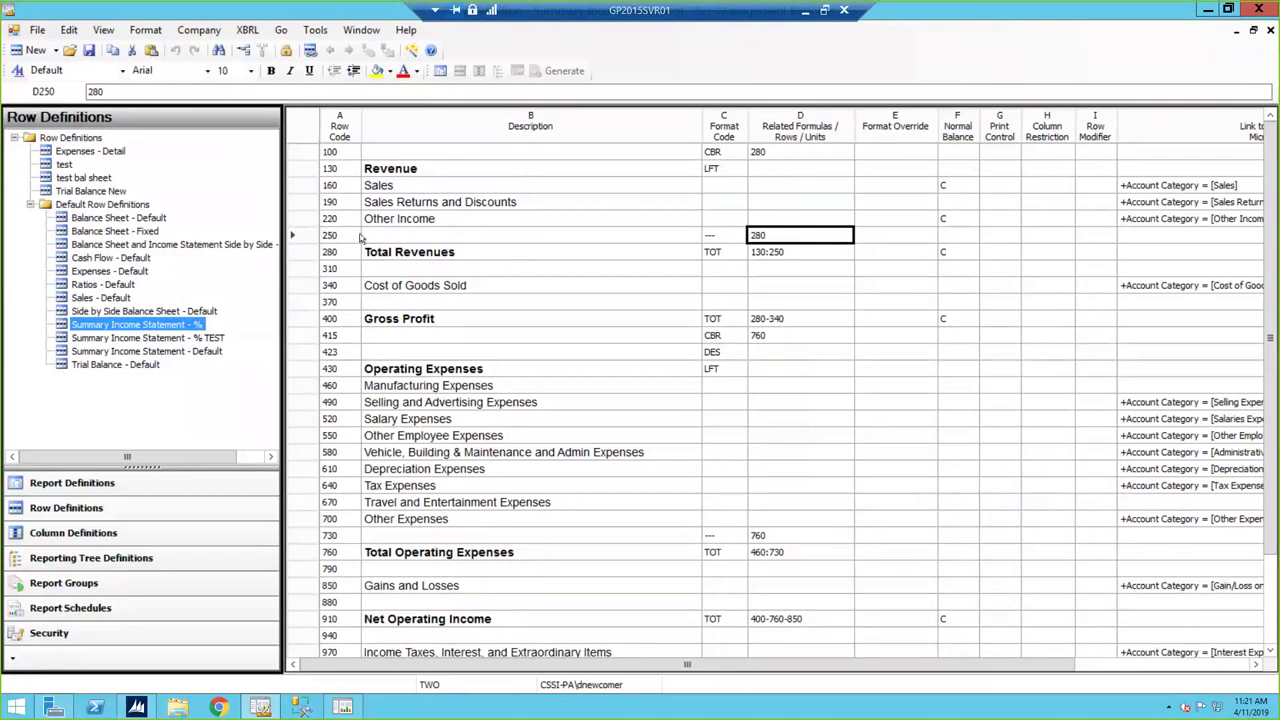
{"action": "left_click", "coordinate": [716, 240]}
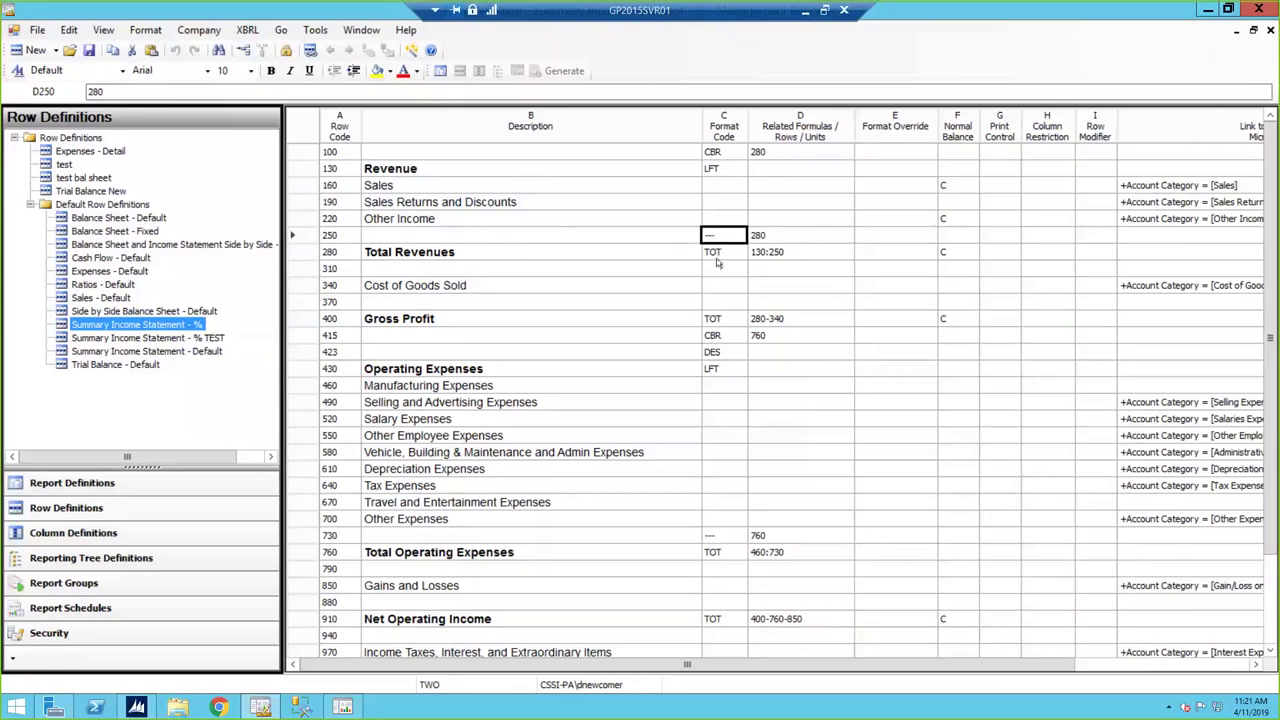
{"action": "left_click", "coordinate": [718, 257]}
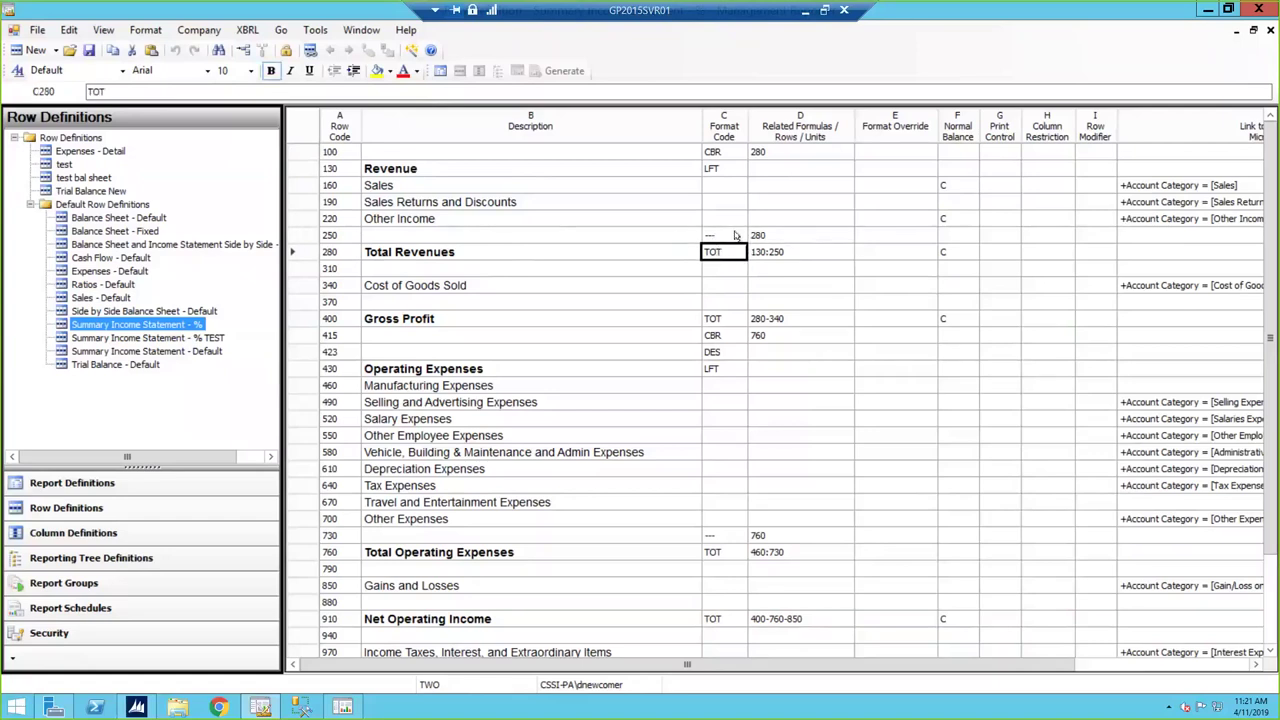
{"action": "left_click", "coordinate": [590, 252]}
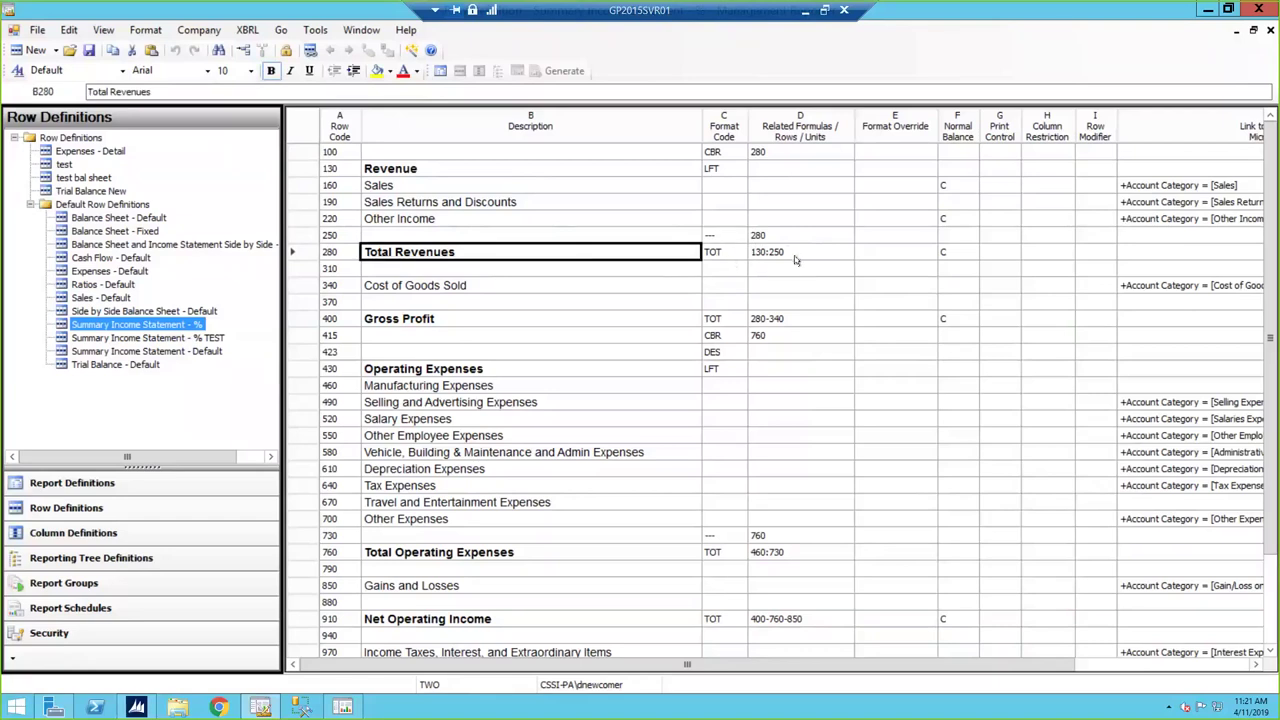
- Trace row 250's underline format code and related row reference to the Total Revenues row
{"action": "left_click", "coordinate": [722, 236]}
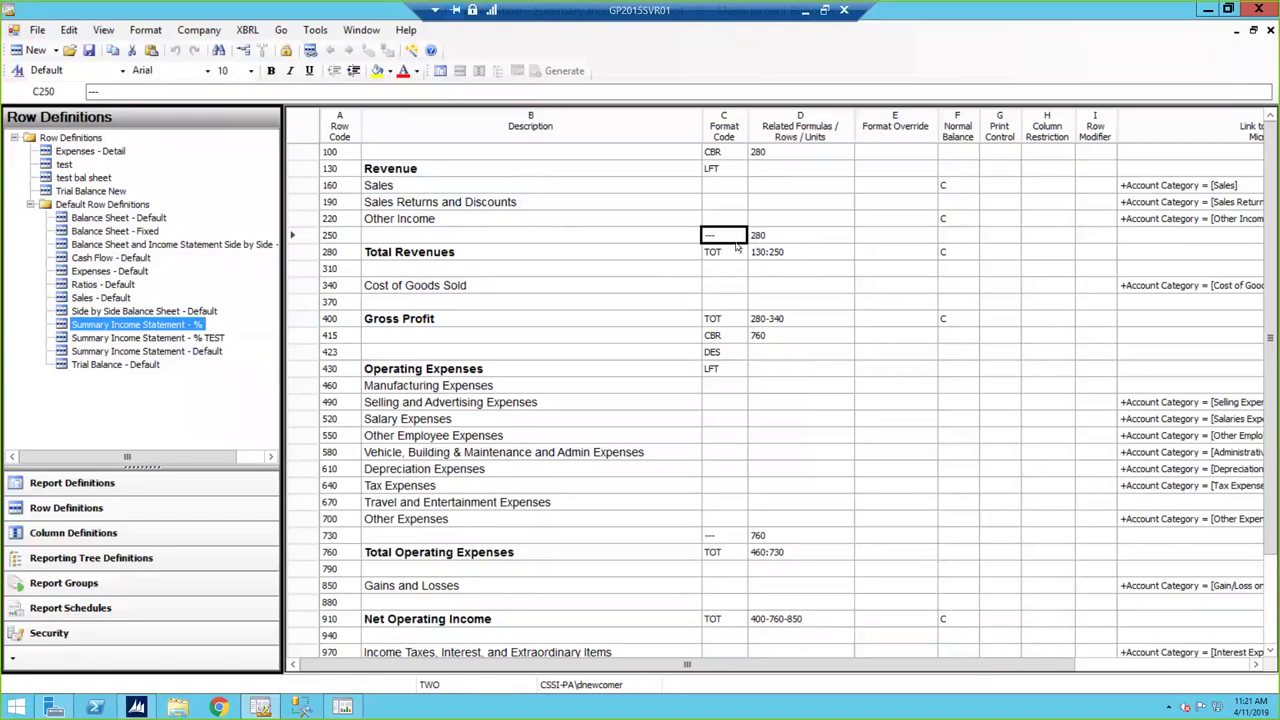
{"action": "left_click", "coordinate": [768, 237]}
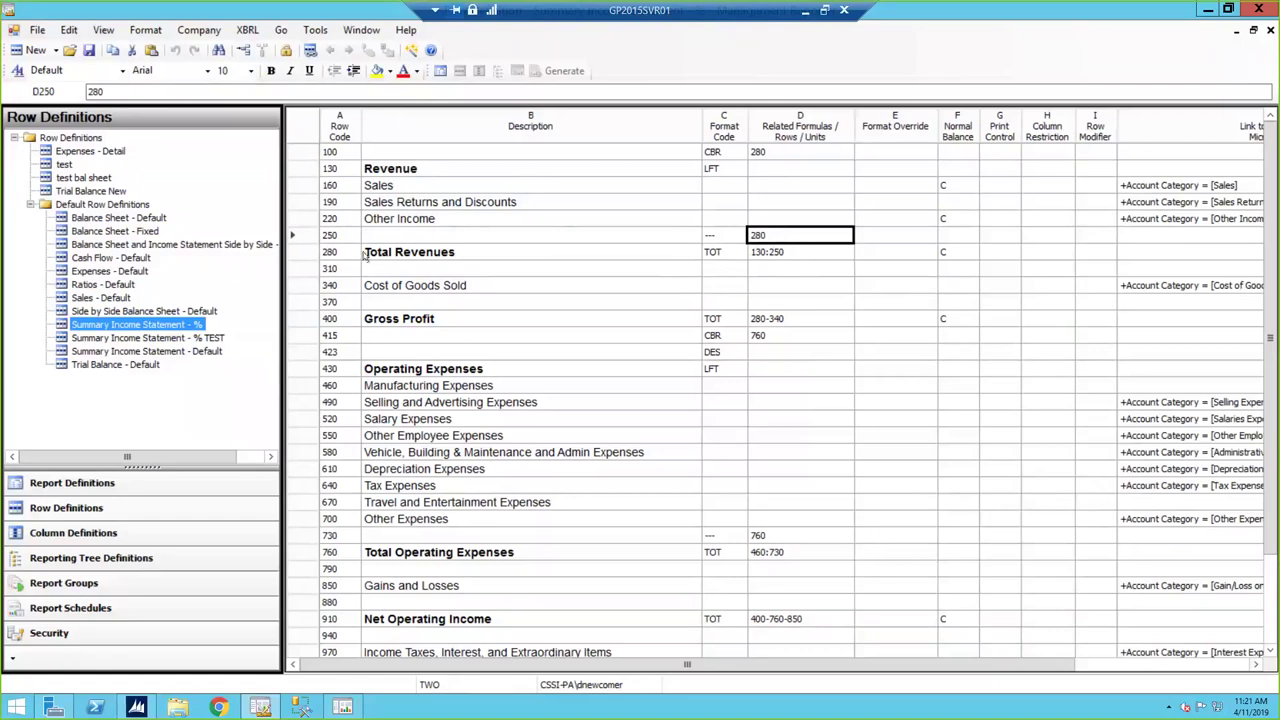
{"action": "left_click", "coordinate": [310, 254]}
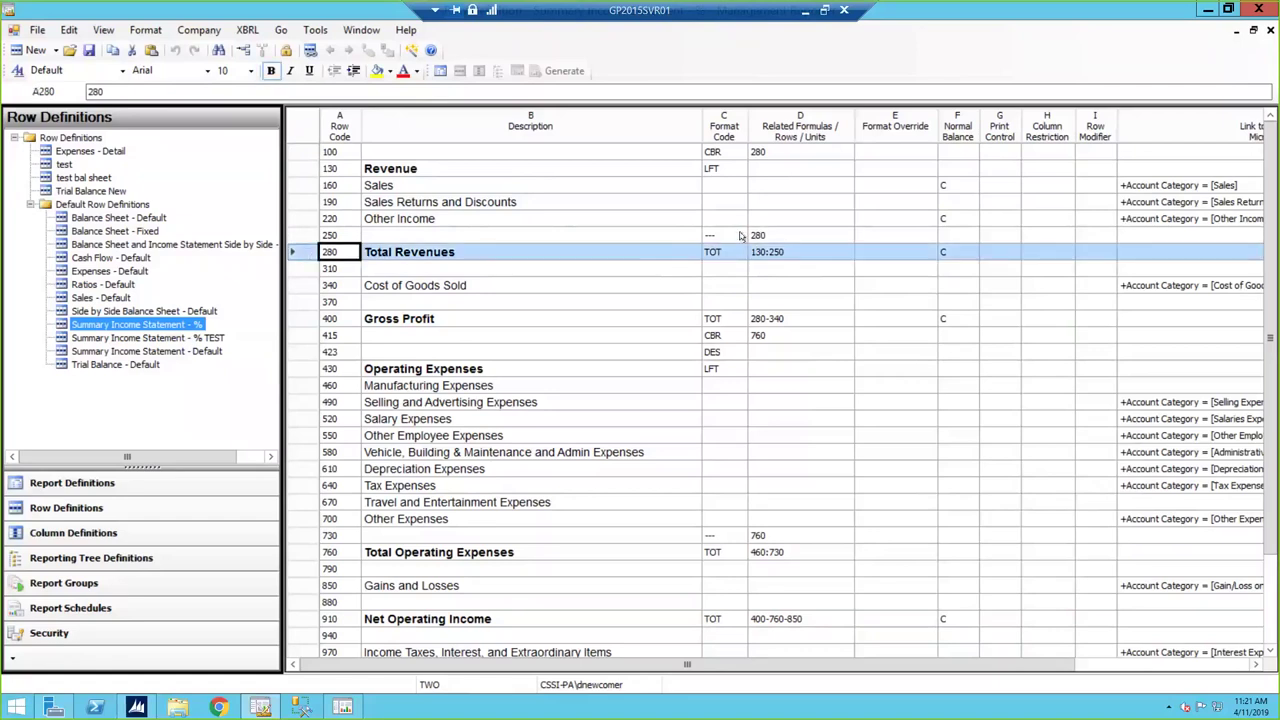
{"action": "left_click", "coordinate": [737, 236]}
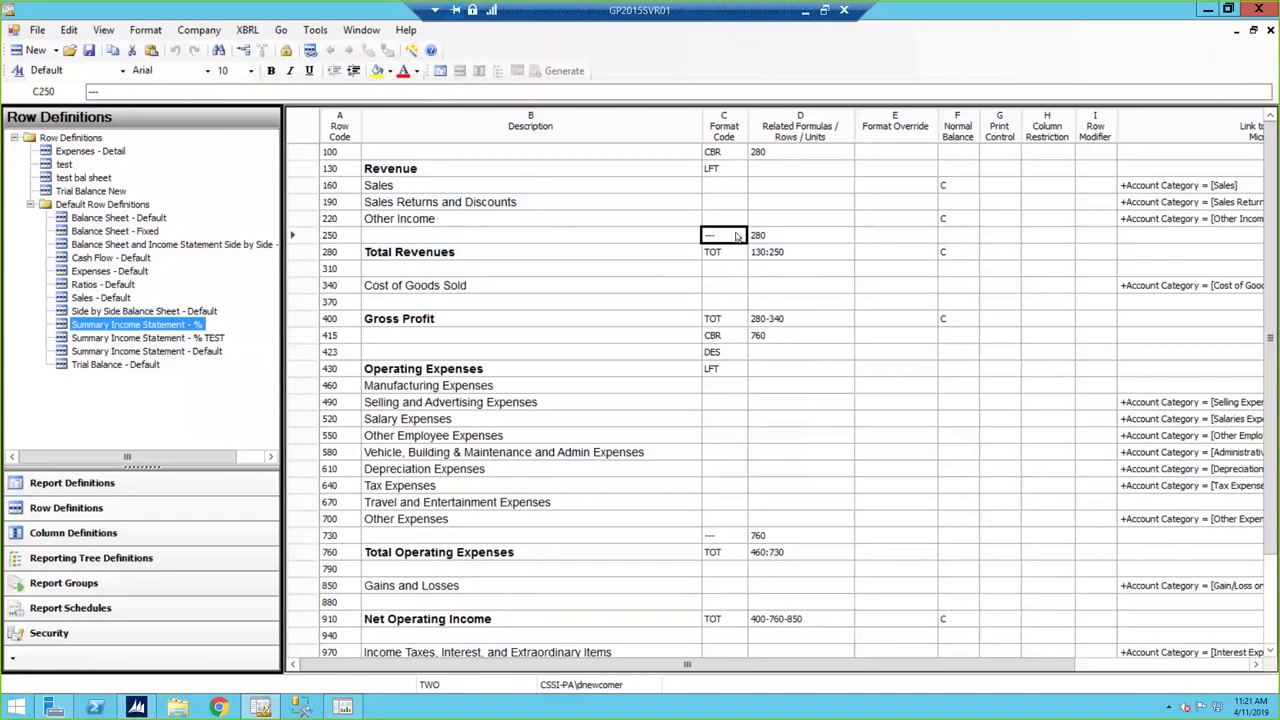
- Examine the underline in row 730 and the Total Operating Expenses formula in row 760, down to the Net Income rows
{"action": "left_click", "coordinate": [720, 548]}
{"action": "scroll", "coordinate": [720, 520], "scroll_direction": "down", "scroll_amount": 1}
{"action": "left_click", "coordinate": [728, 485]}
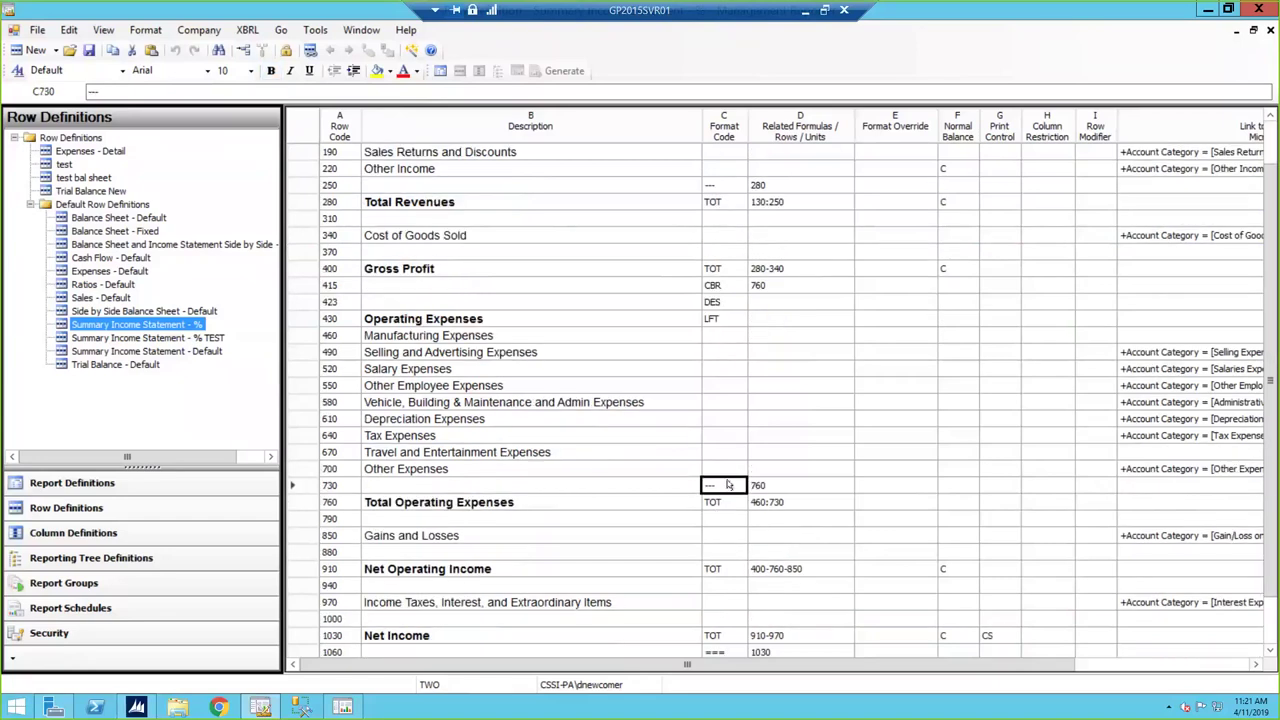
{"action": "left_click", "coordinate": [762, 488]}
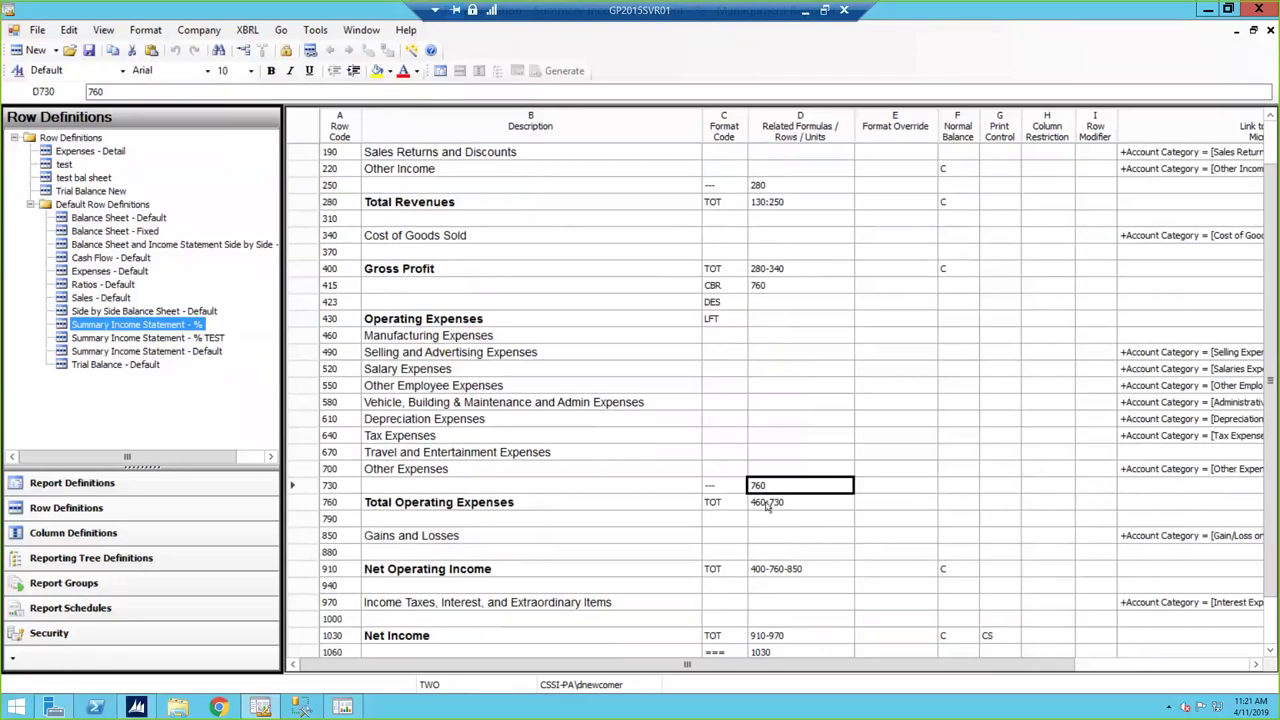
{"action": "left_click", "coordinate": [767, 504]}
{"action": "scroll", "coordinate": [766, 570], "scroll_direction": "down", "scroll_amount": 2}
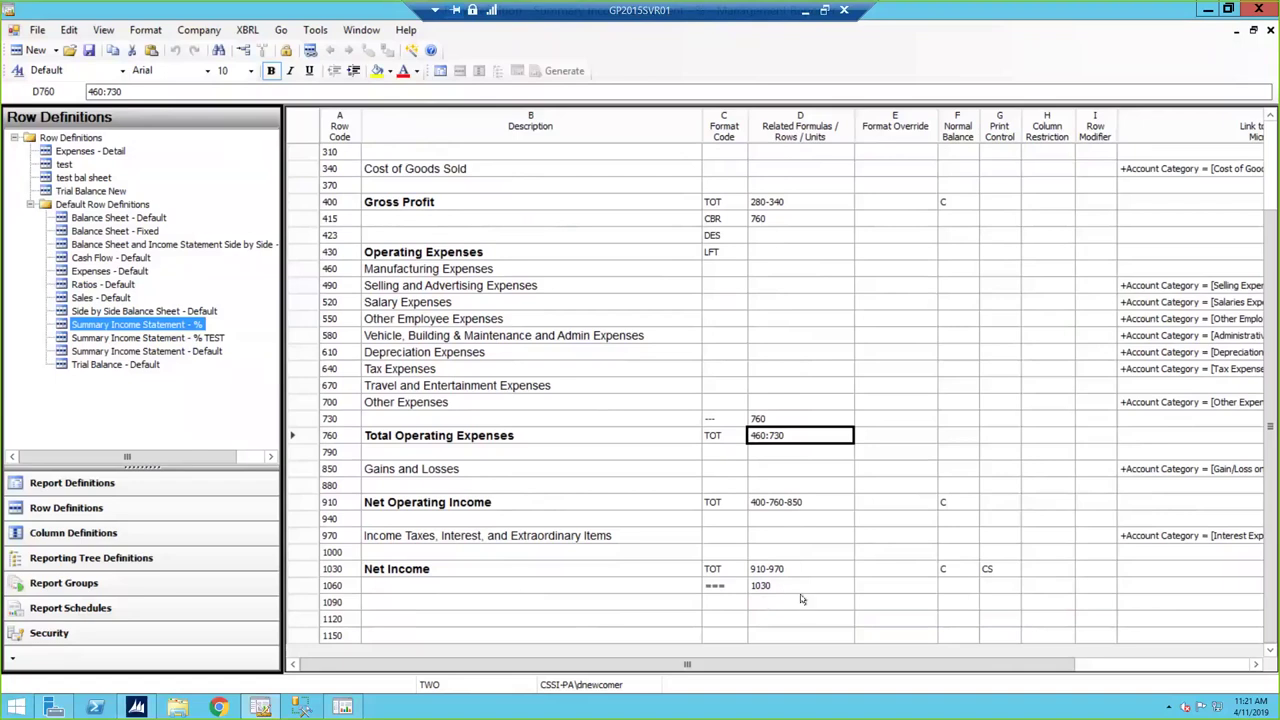
- Close the Income Statement - % row and report definitions, and open the row definition used by the Income Statement - % FUN report
{"action": "scroll", "coordinate": [800, 594], "scroll_direction": "up", "scroll_amount": 3}
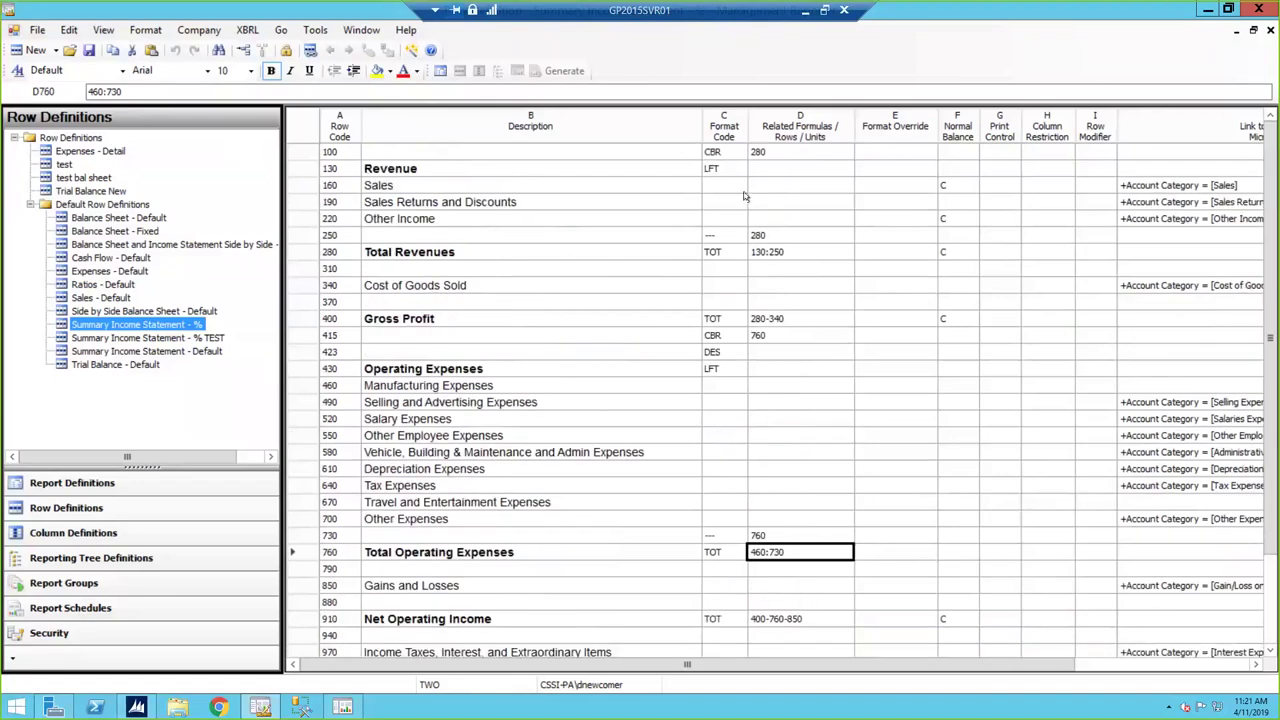
{"action": "left_click", "coordinate": [1270, 30]}
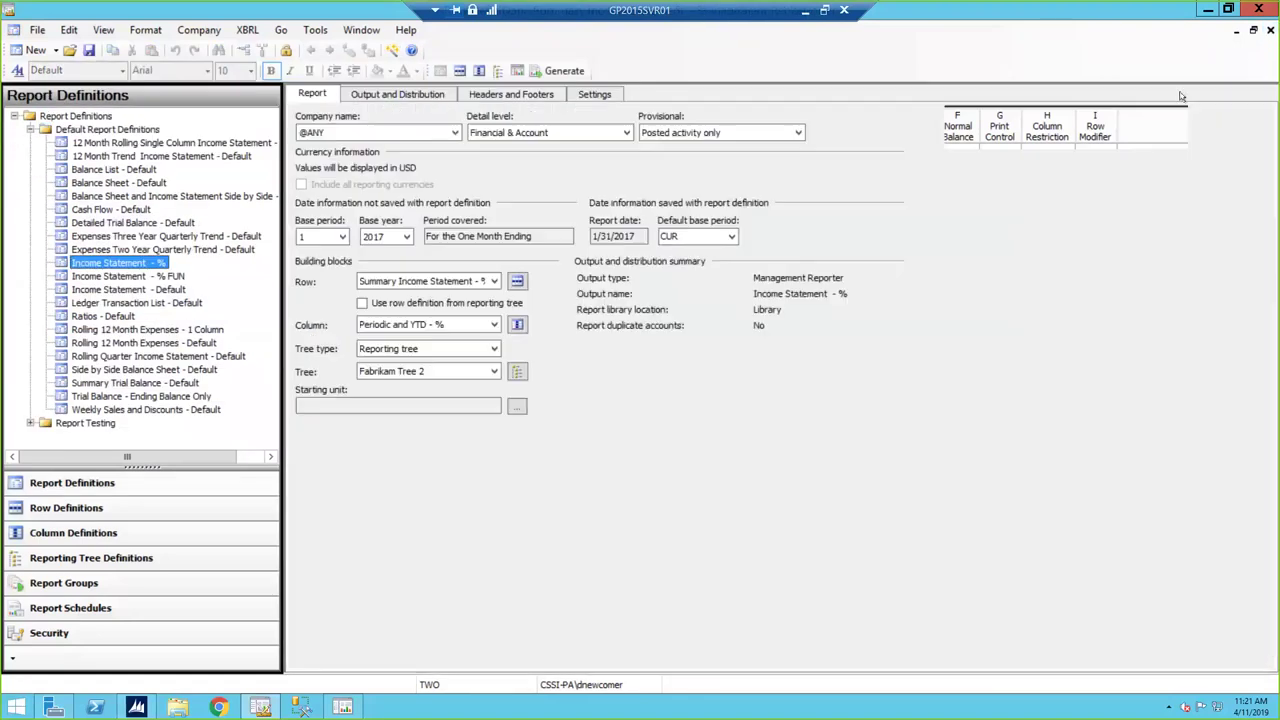
{"action": "left_click", "coordinate": [1270, 30]}
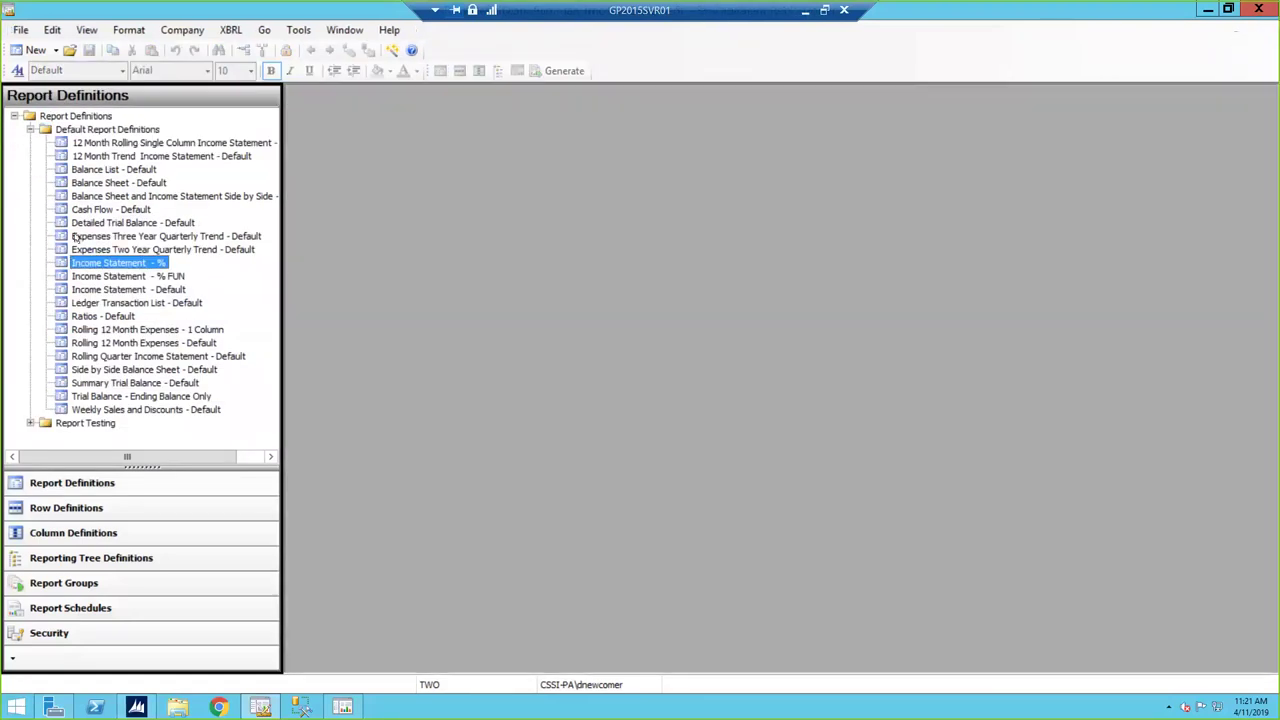
{"action": "left_click", "coordinate": [108, 278]}
{"action": "double_click", "coordinate": [108, 278]}
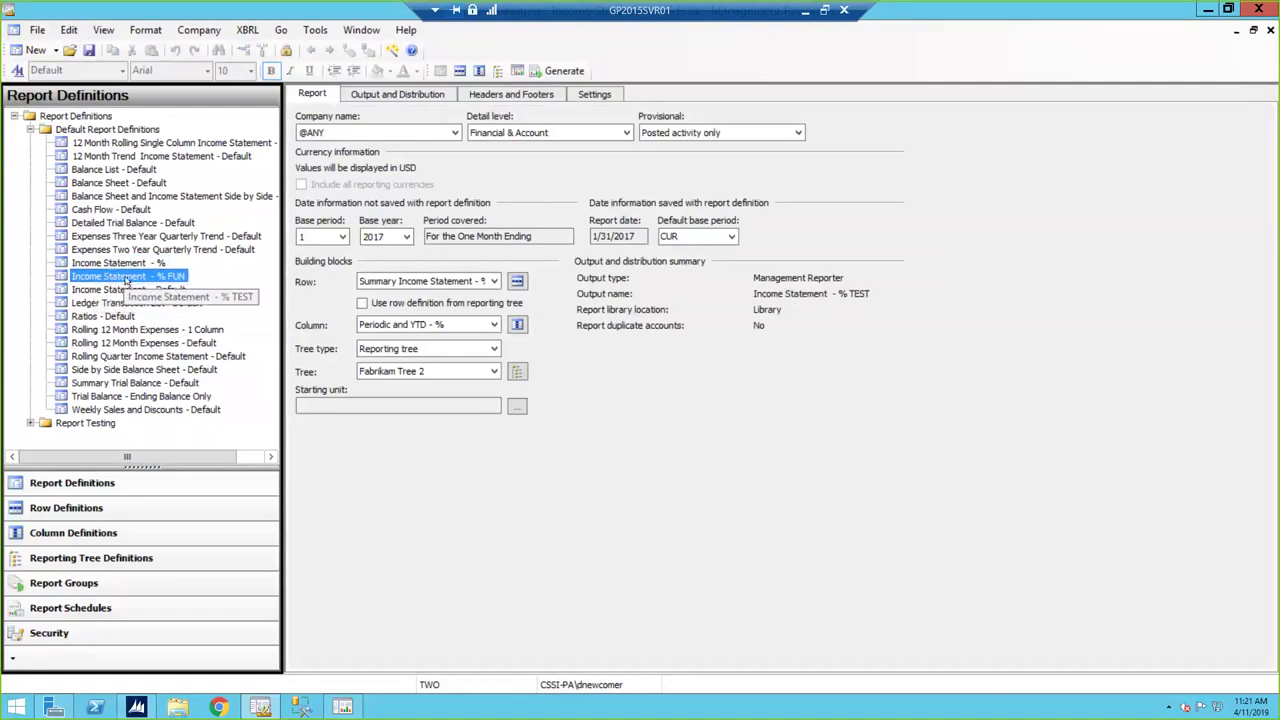
{"action": "left_click", "coordinate": [517, 282]}
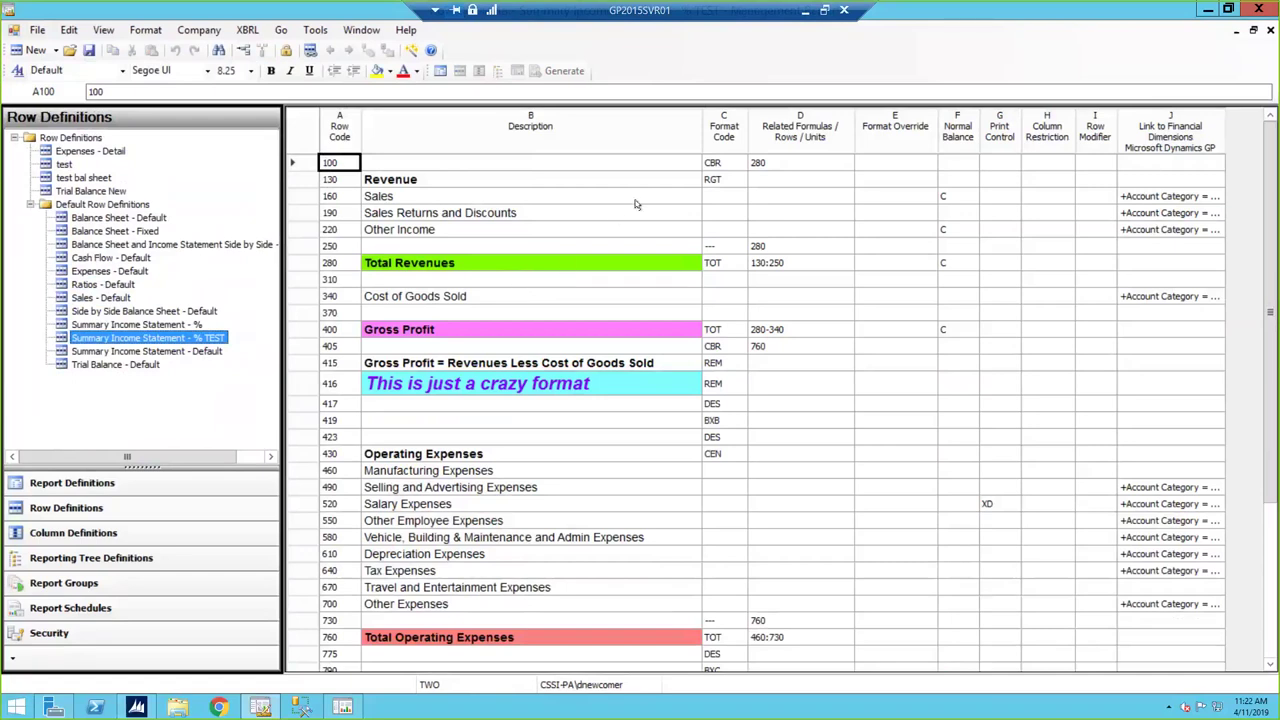
{"action": "left_click", "coordinate": [598, 201]}
{"action": "left_click", "coordinate": [582, 266]}
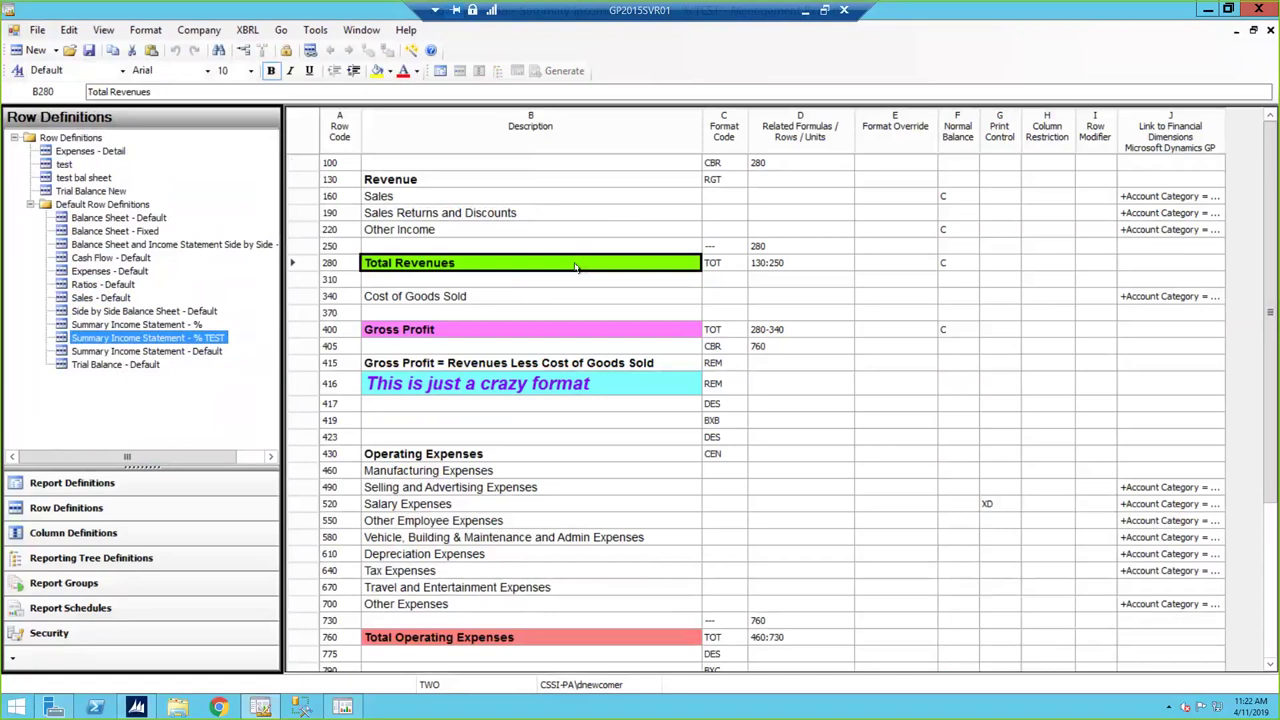
{"action": "left_click", "coordinate": [380, 72]}
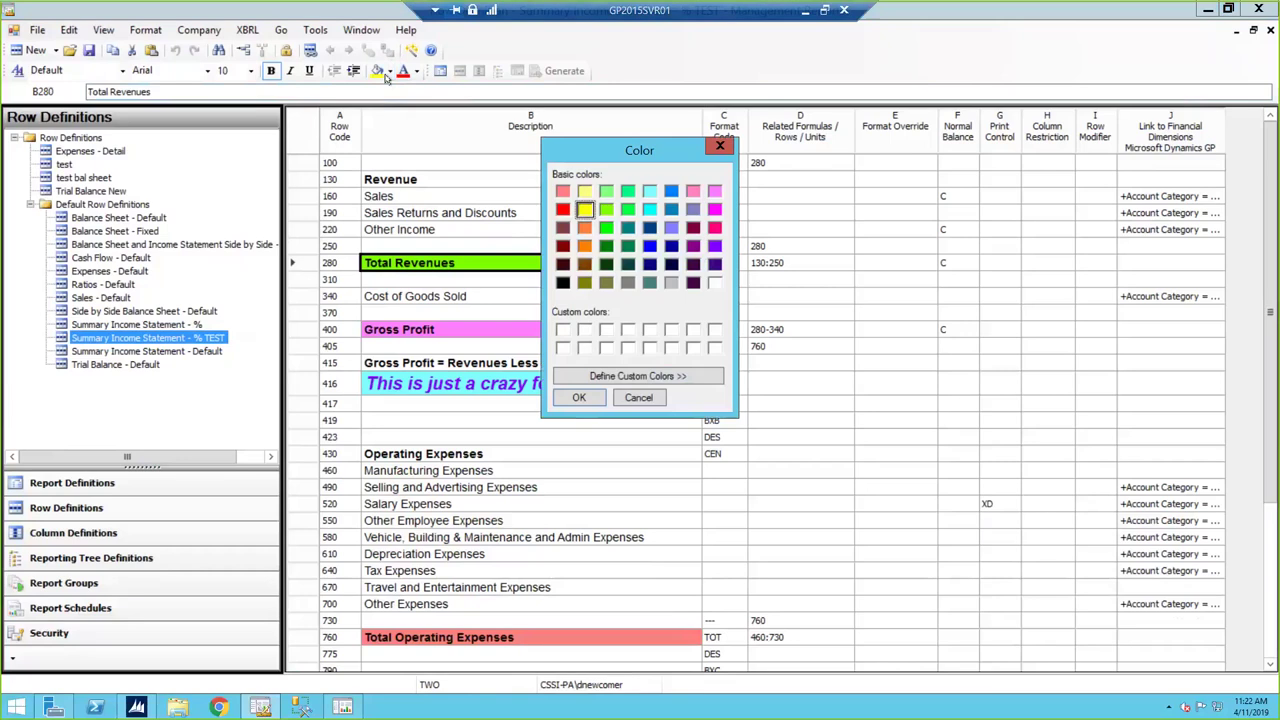
{"action": "left_click", "coordinate": [719, 147]}
- Shade the Revenue description in row 130 bright green to match the Total Revenues row
{"action": "left_click", "coordinate": [546, 181]}
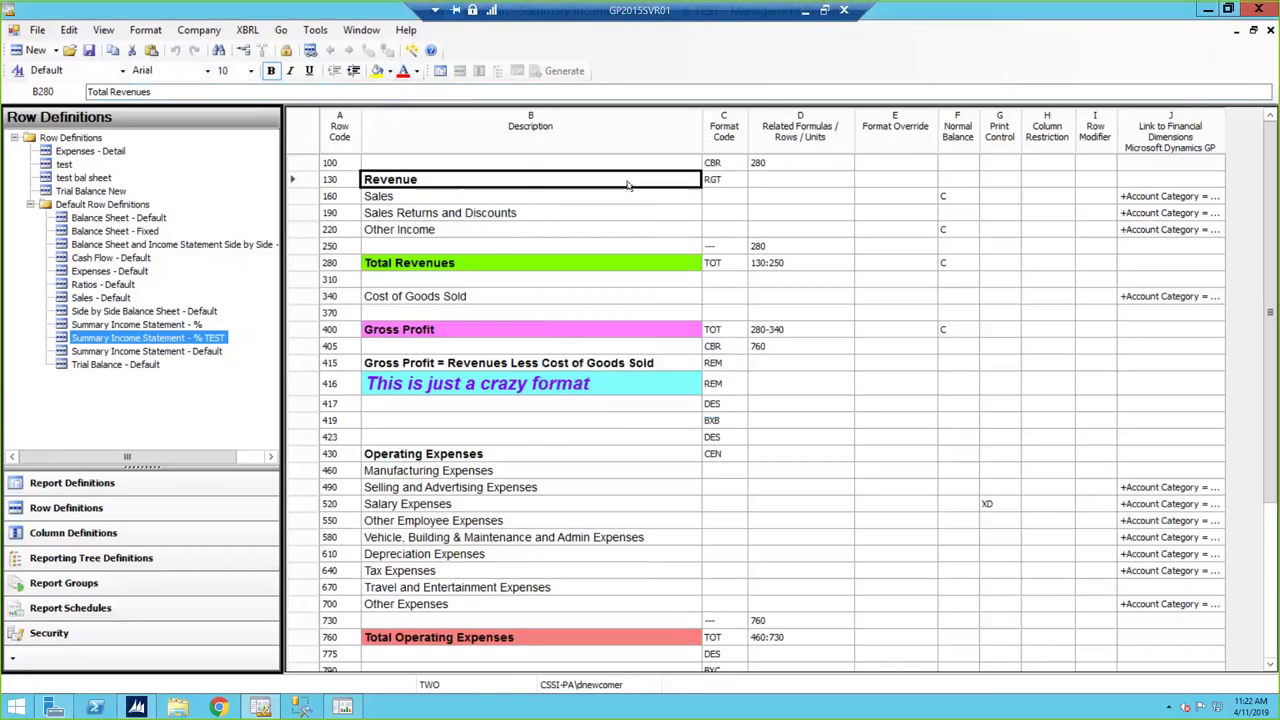
{"action": "left_click", "coordinate": [386, 75]}
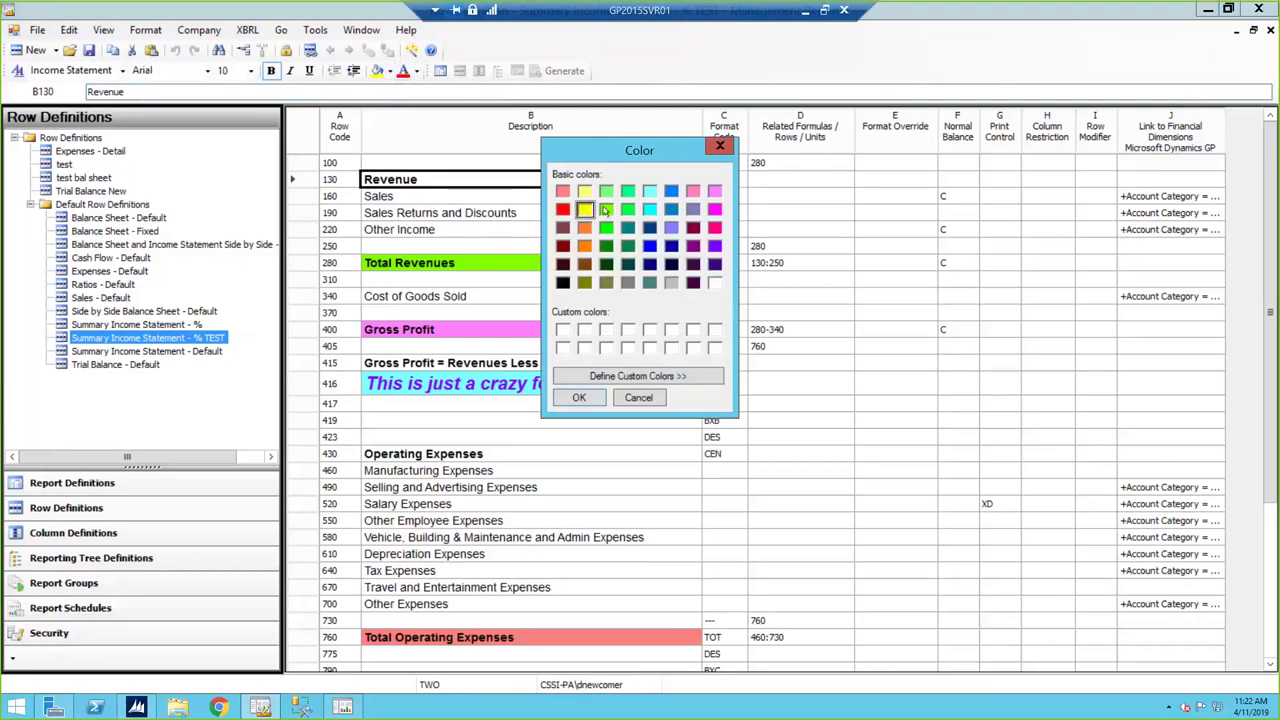
{"action": "left_click", "coordinate": [590, 398]}
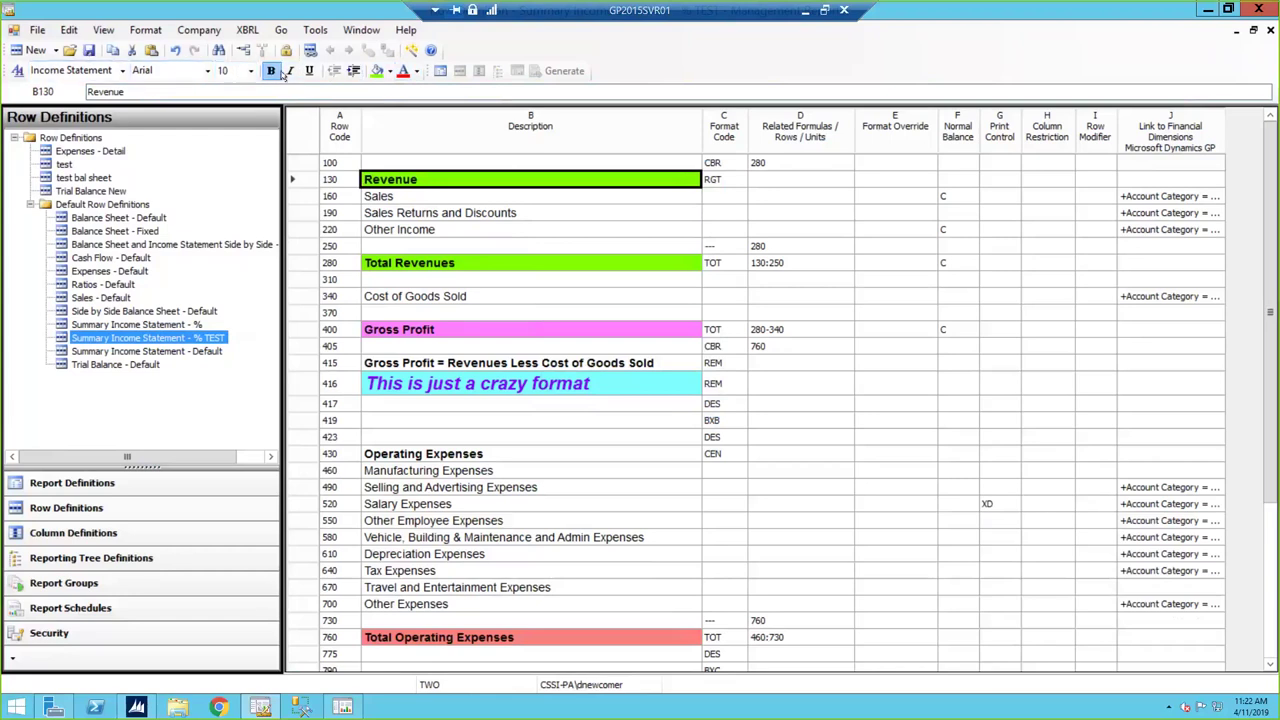
- Set the font color of the Cost of Goods Sold description in row 340 to red
{"action": "left_click", "coordinate": [420, 226]}
{"action": "left_click", "coordinate": [414, 300]}
{"action": "left_click", "coordinate": [402, 73]}
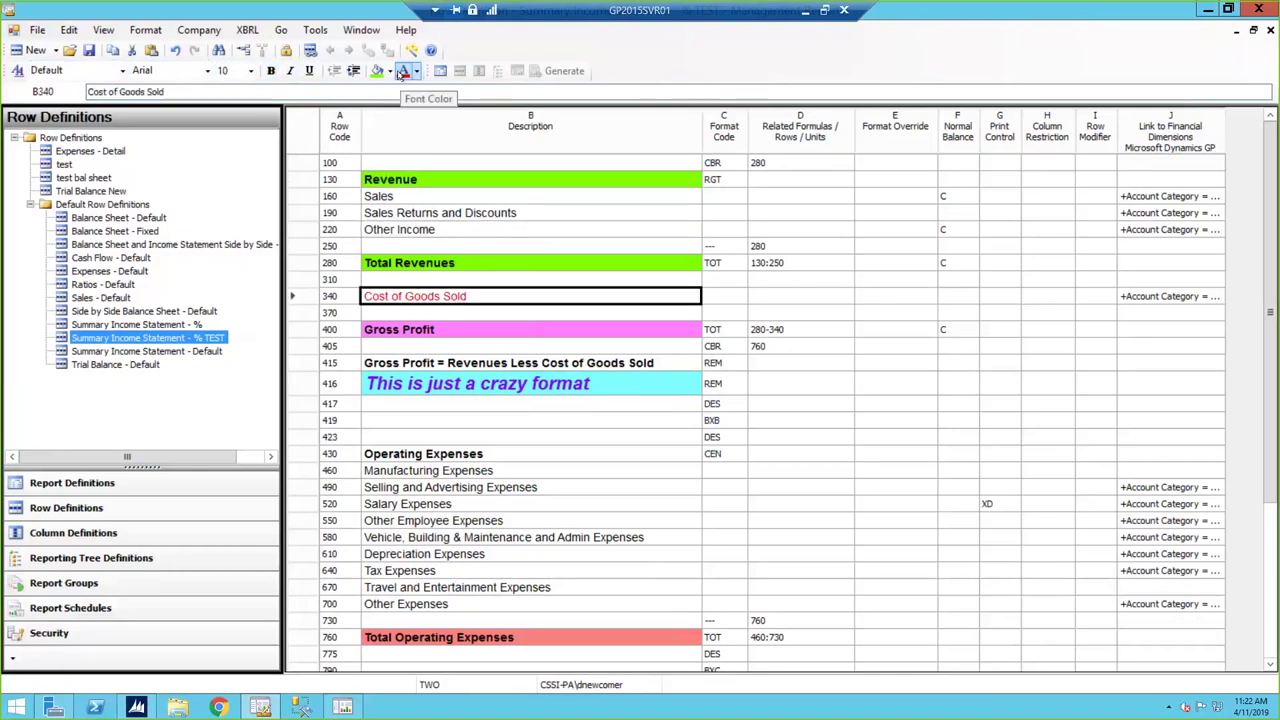
{"action": "left_click", "coordinate": [553, 216]}
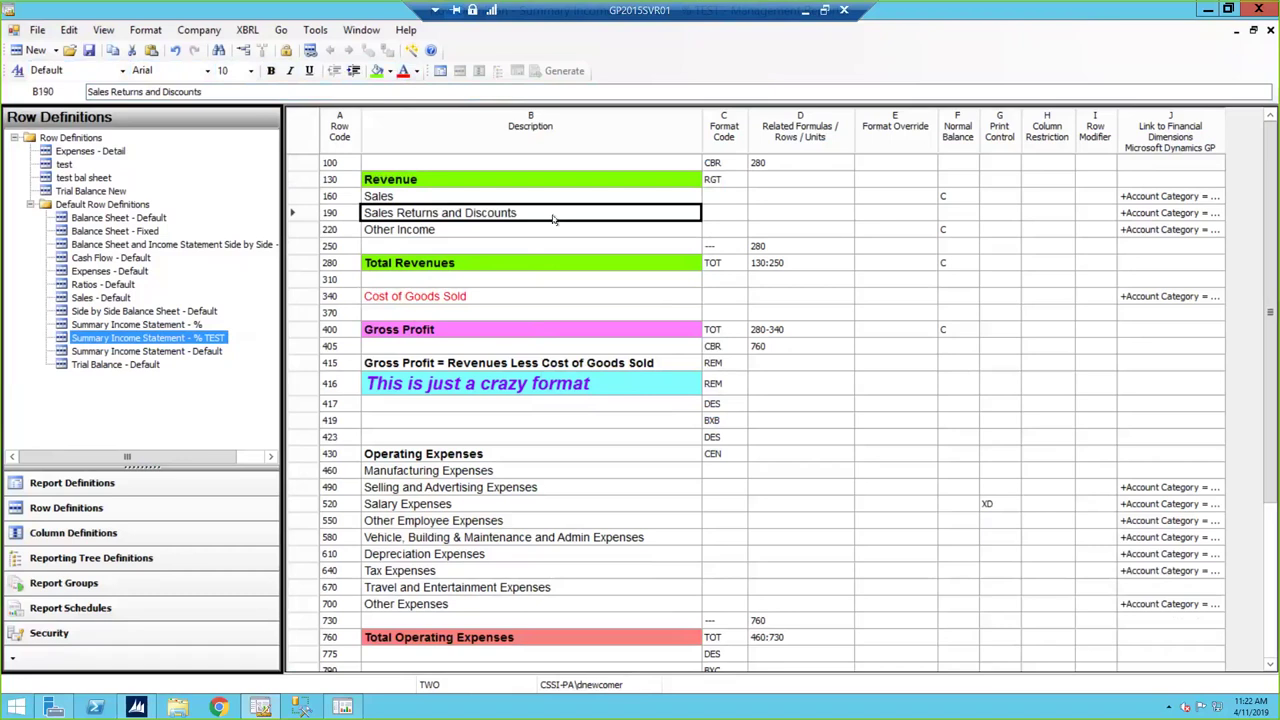
- Switch to the Report Viewer and open the Income Statement - % FUN report from the library's Webinar folder
{"action": "left_click", "coordinate": [727, 180]}
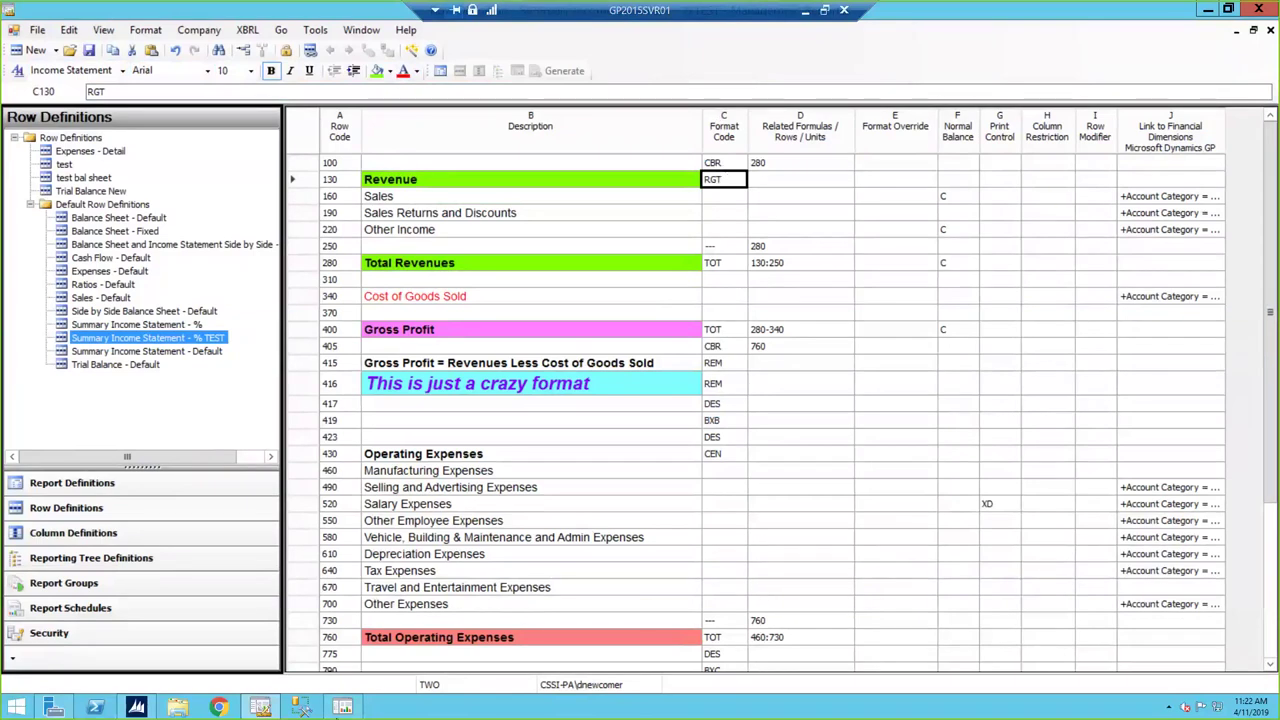
{"action": "left_click", "coordinate": [338, 708]}
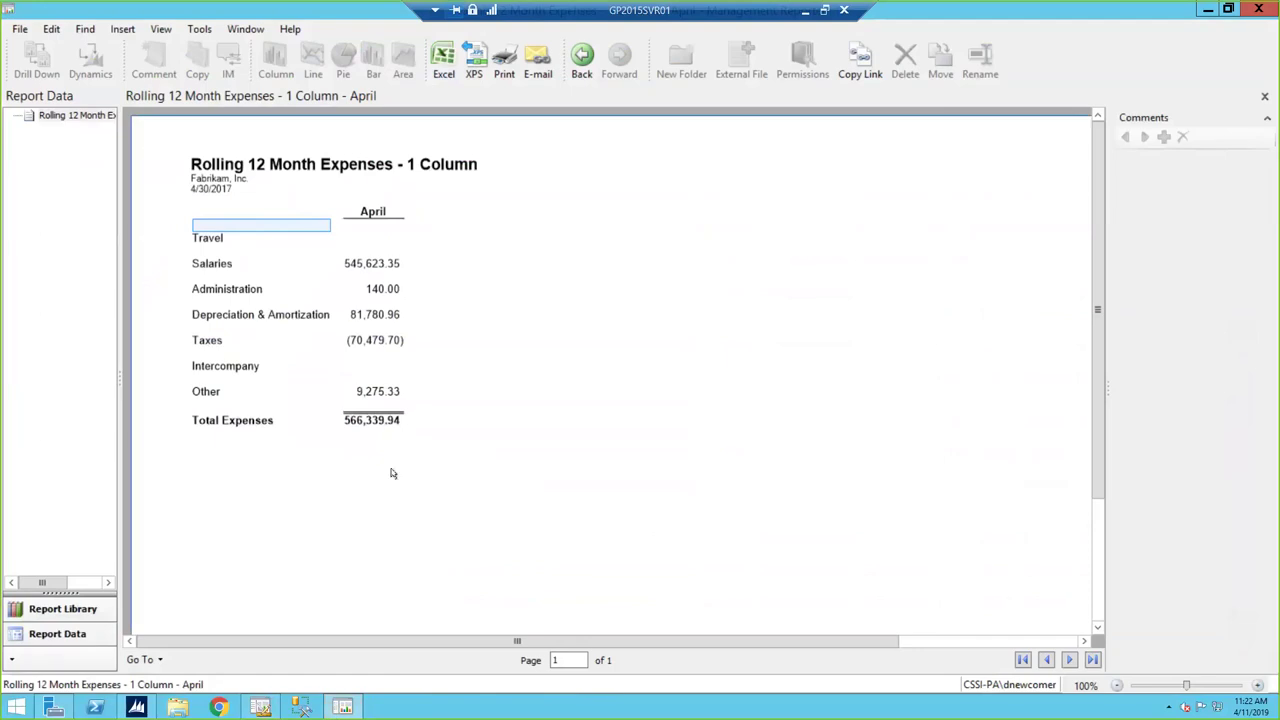
{"action": "left_click", "coordinate": [30, 612]}
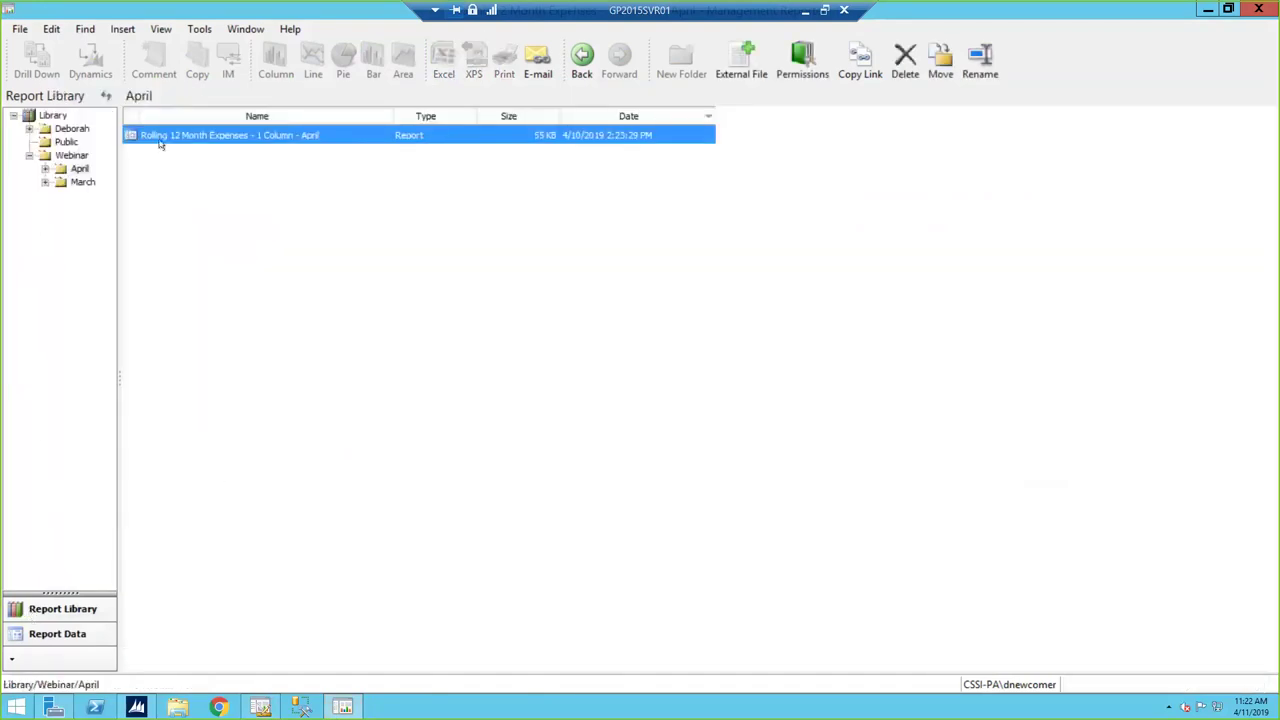
{"action": "left_click", "coordinate": [76, 182]}
{"action": "left_click", "coordinate": [71, 156]}
{"action": "left_click", "coordinate": [222, 138]}
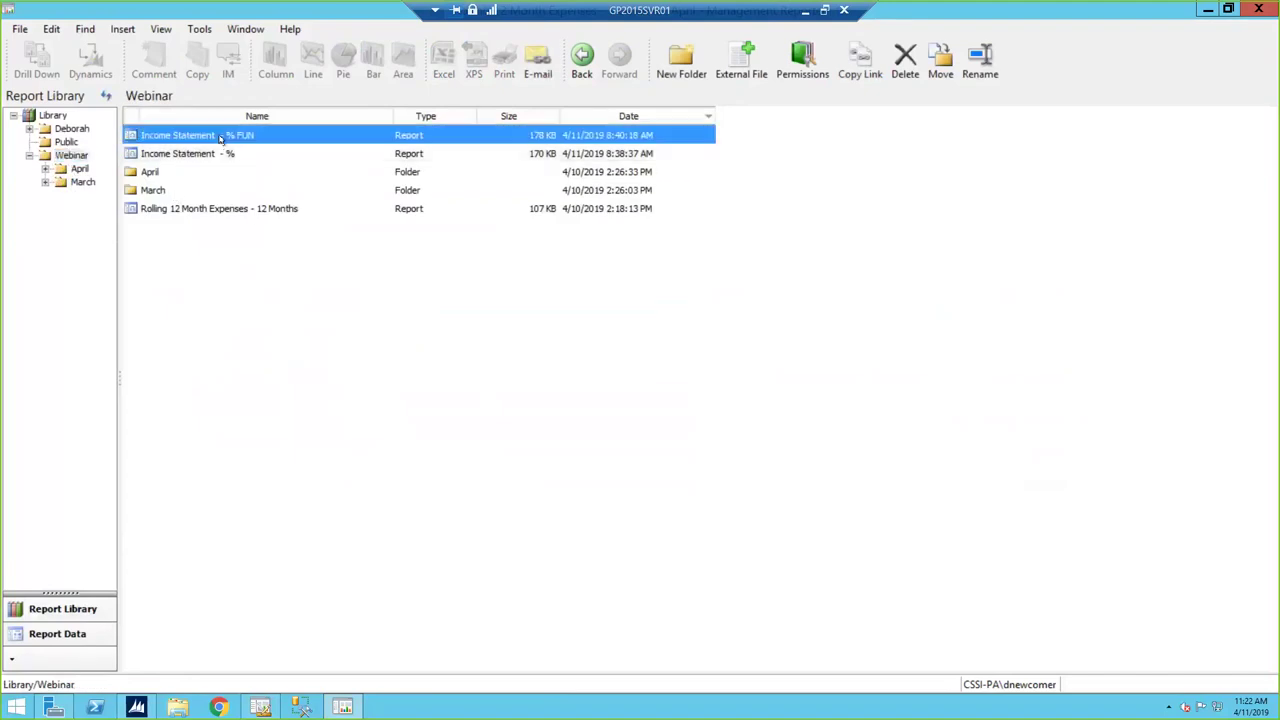
{"action": "double_click", "coordinate": [222, 138]}
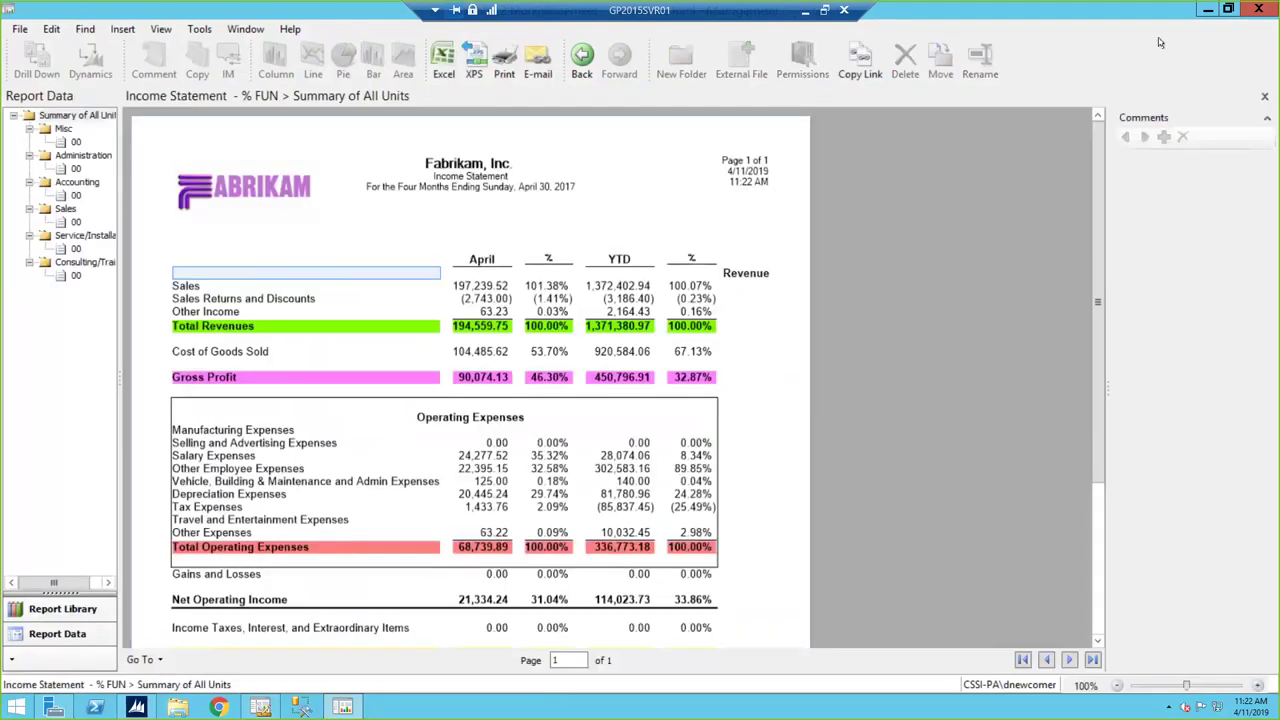
- Restore the report and row definition windows from full screen, and narrow the Row Definitions navigation pane to give the grid more room
{"action": "left_click", "coordinate": [1228, 10]}
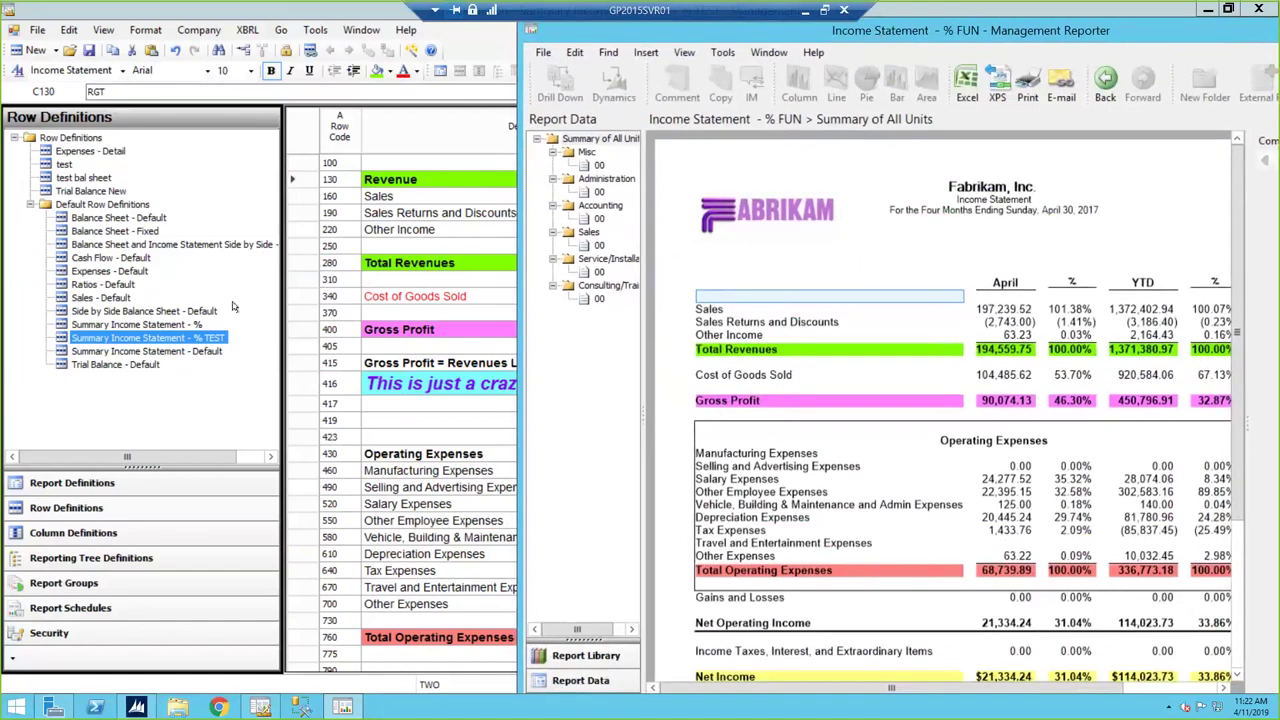
{"action": "left_click_drag", "start_coordinate": [282, 344], "coordinate": [155, 340]}
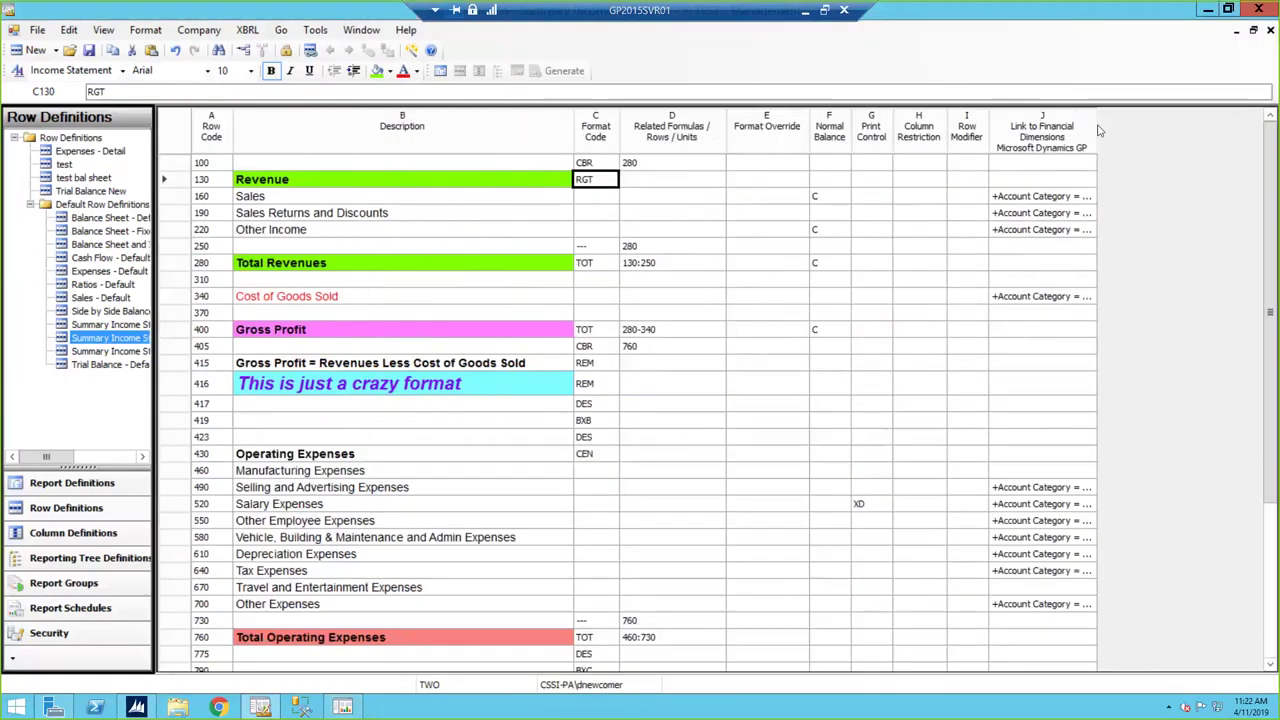
{"action": "left_click", "coordinate": [1228, 10]}
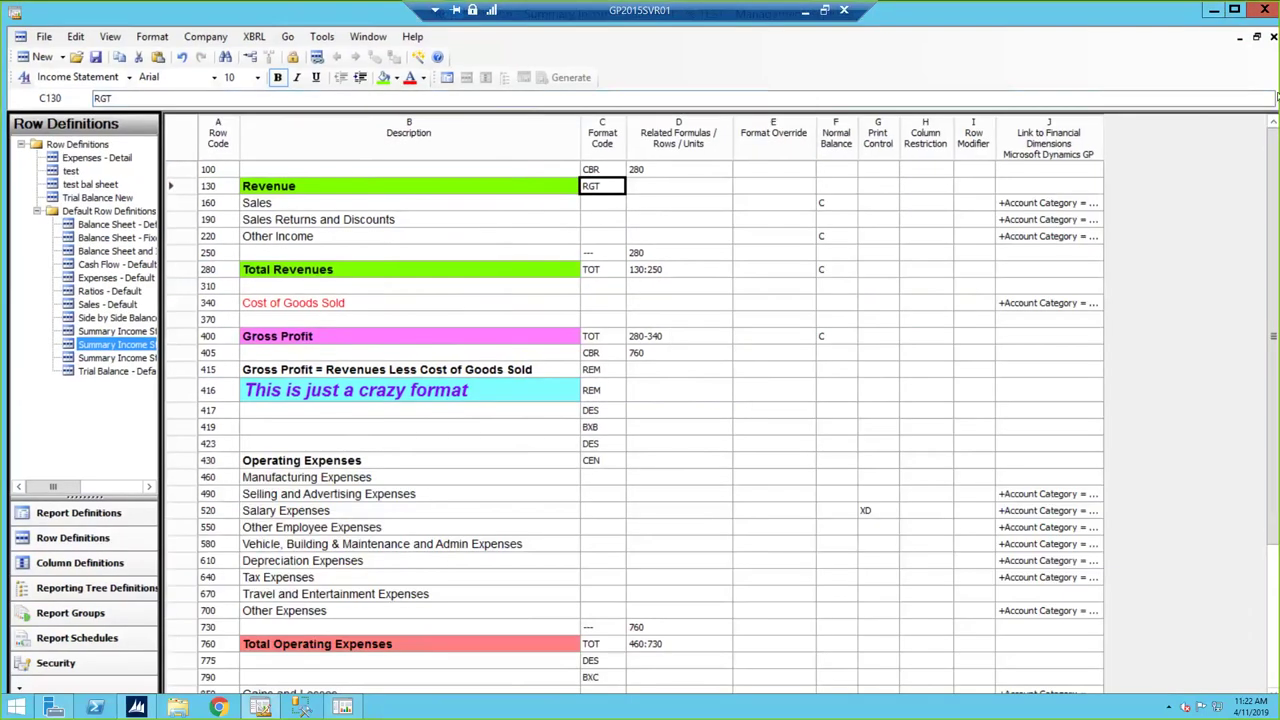
{"action": "left_click", "coordinate": [1236, 10]}
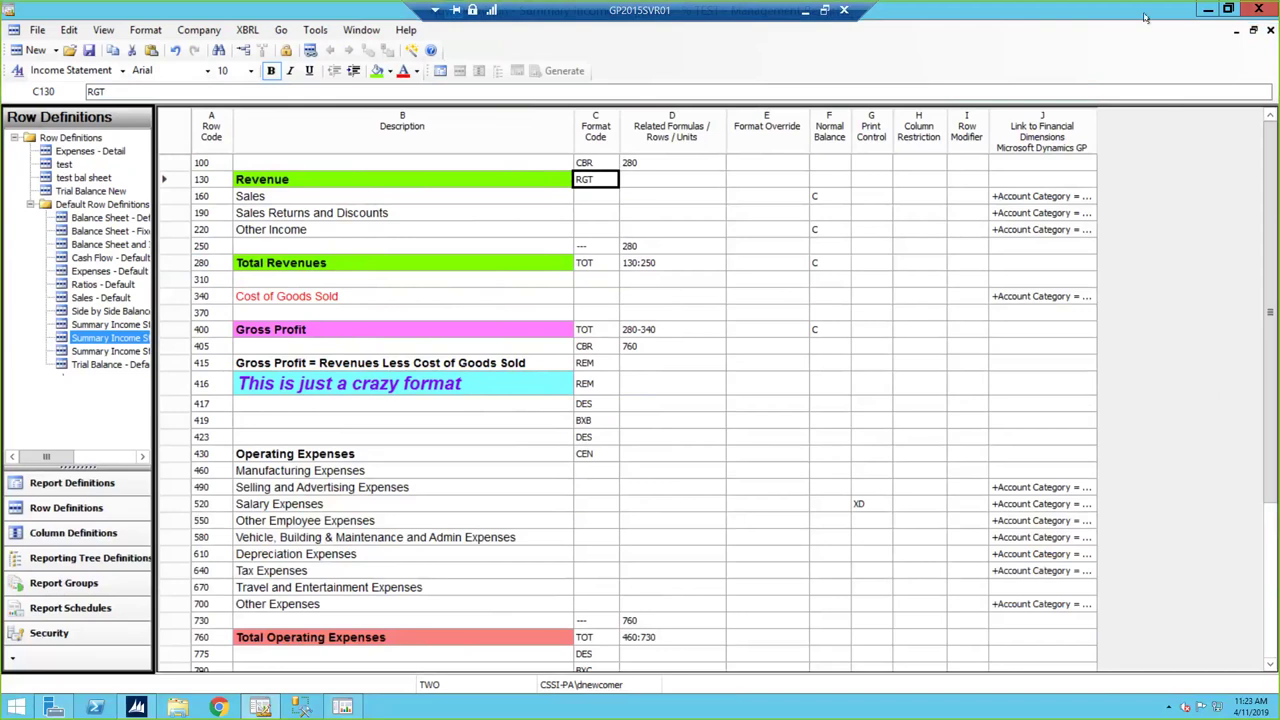
{"action": "left_click", "coordinate": [1228, 10]}
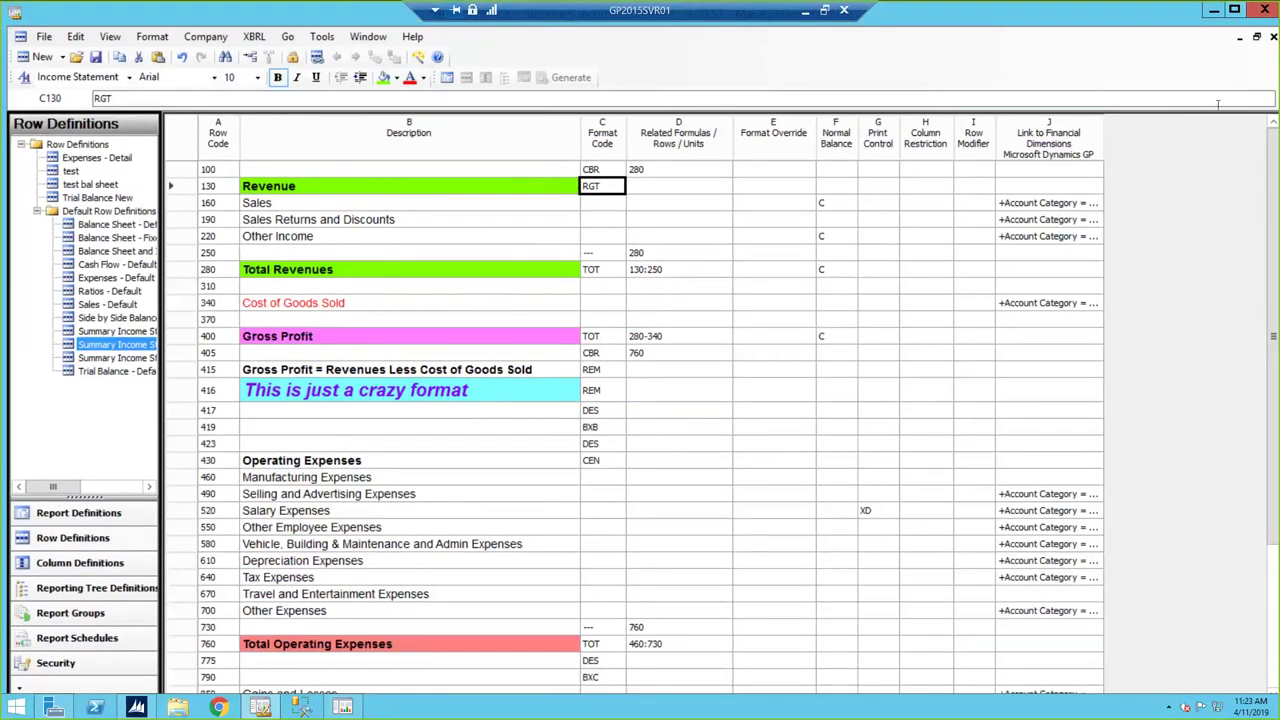
- Examine the title format codes of the Revenue and Operating Expenses rows, keeping RGT for row 130 and CEN for row 430
{"action": "left_click", "coordinate": [592, 170]}
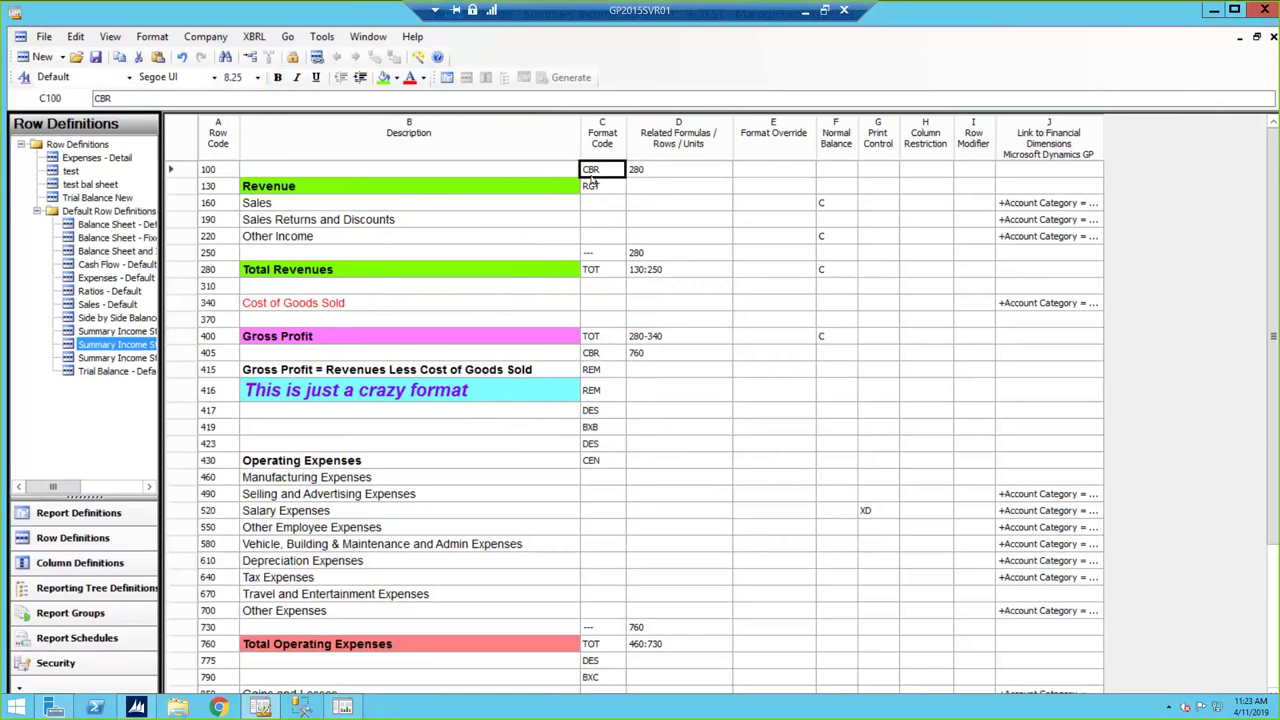
{"action": "left_click", "coordinate": [605, 187]}
{"action": "left_click", "coordinate": [607, 188]}
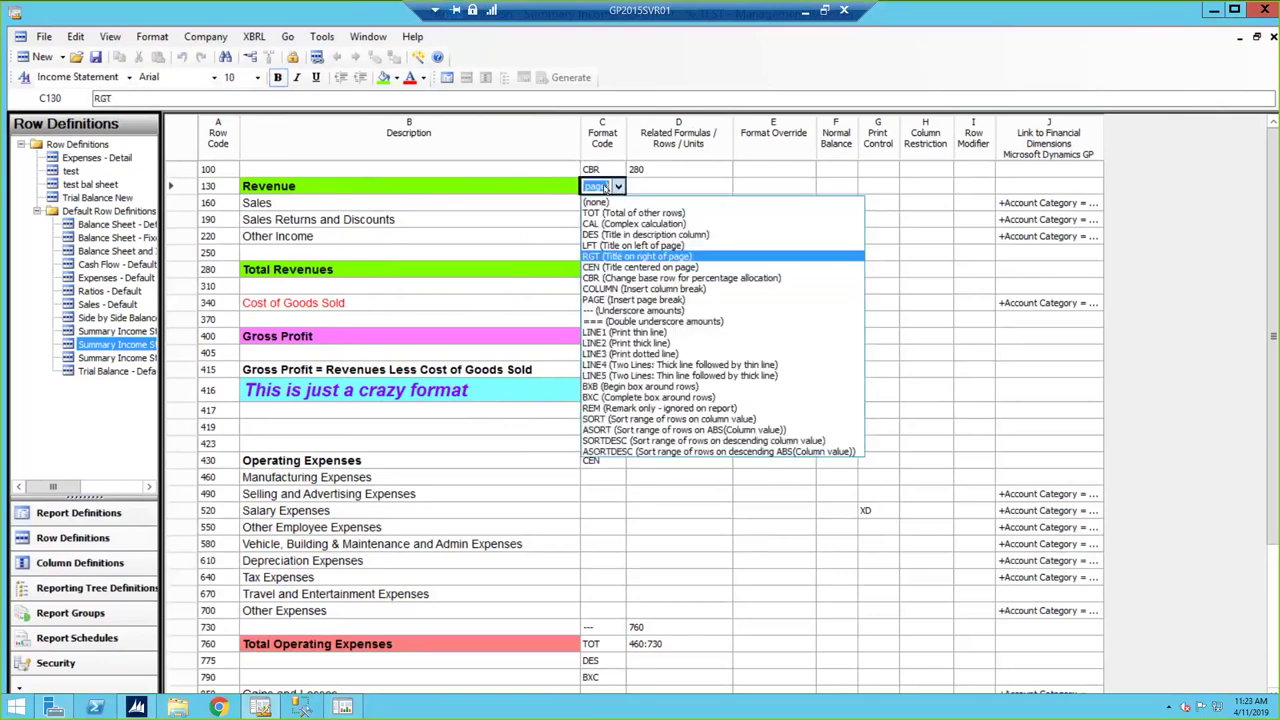
{"action": "left_click", "coordinate": [620, 258]}
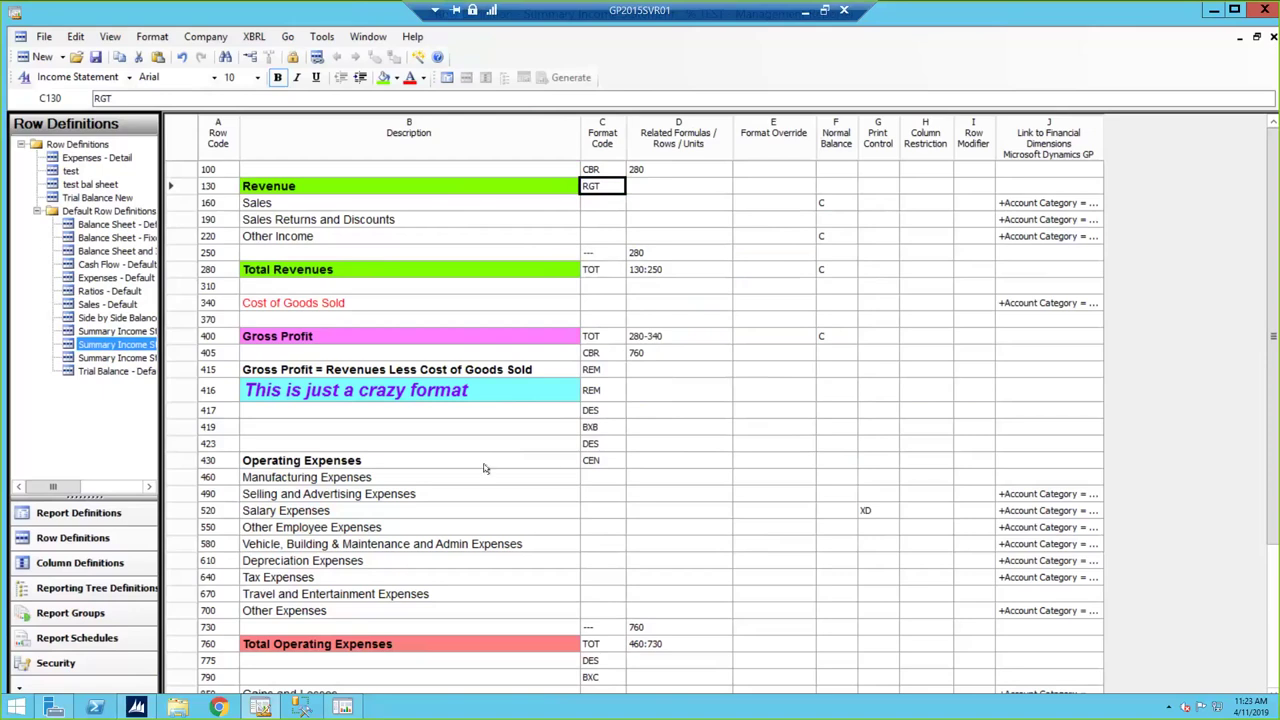
{"action": "left_click", "coordinate": [598, 463]}
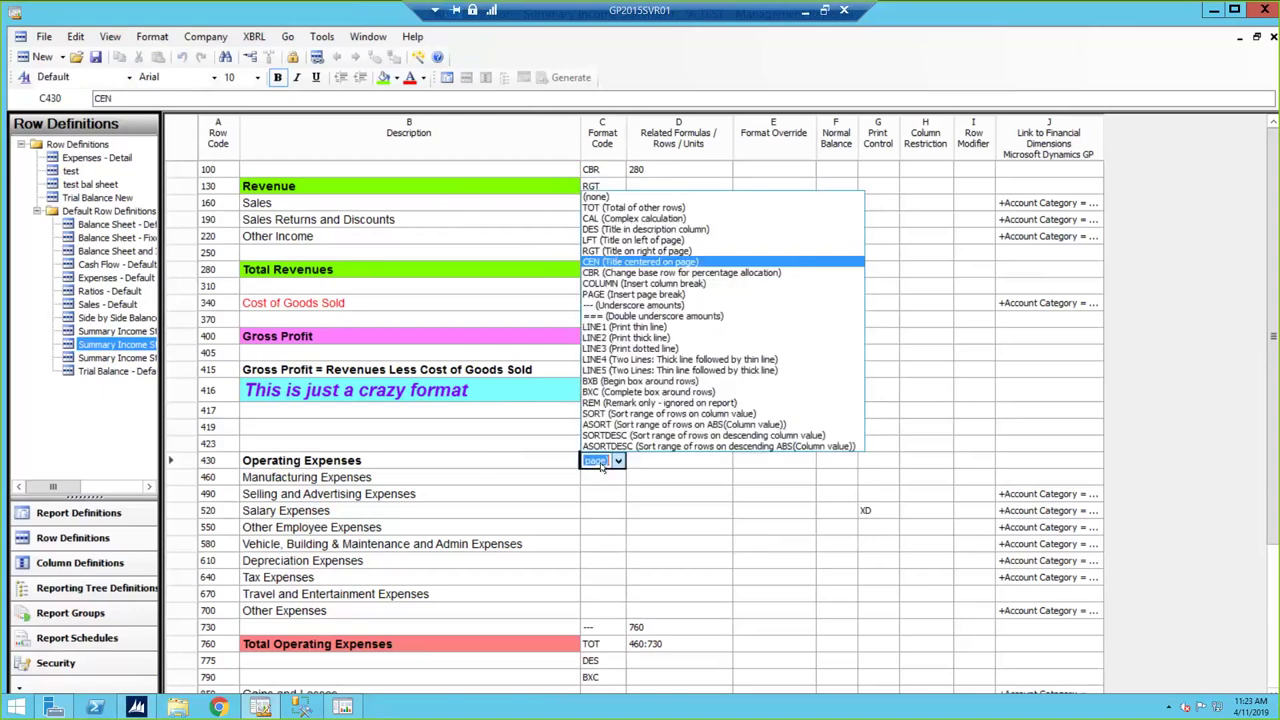
{"action": "left_click", "coordinate": [600, 462]}
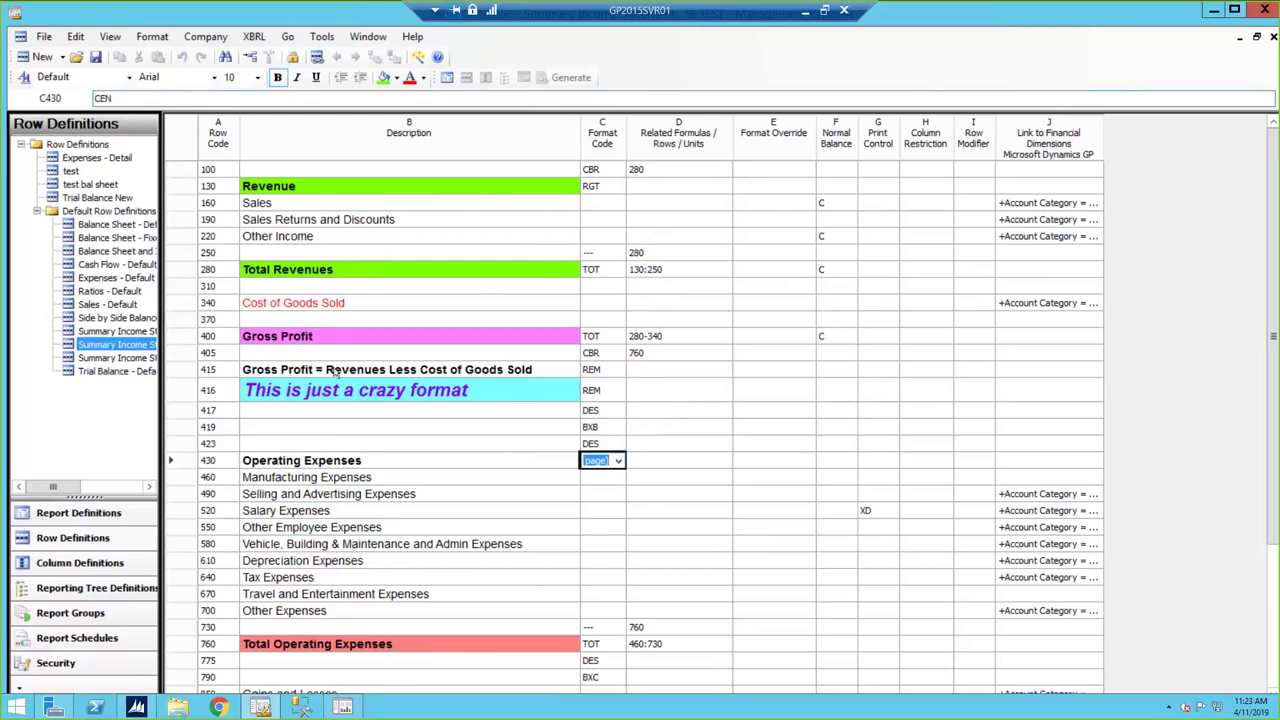
- Examine the REM format code and the descriptions of remark rows 415 and 416, keeping REM for row 415
{"action": "left_click", "coordinate": [611, 375]}
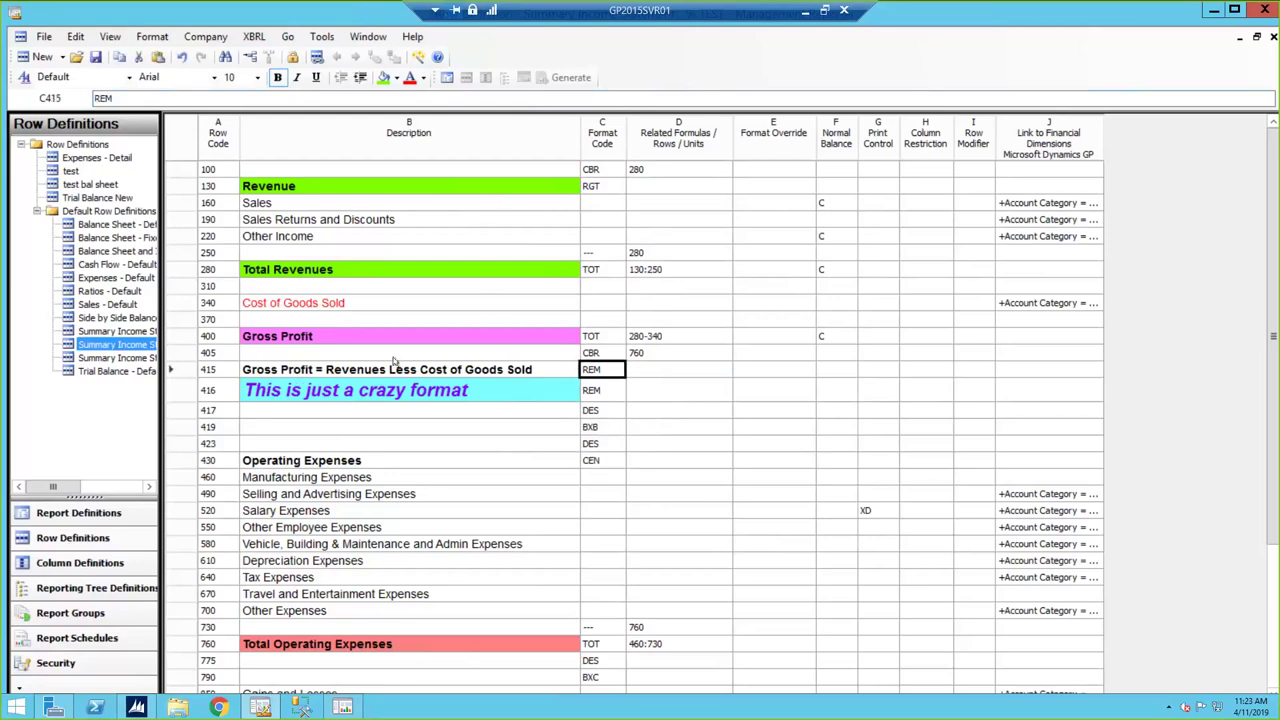
{"action": "left_click", "coordinate": [620, 371]}
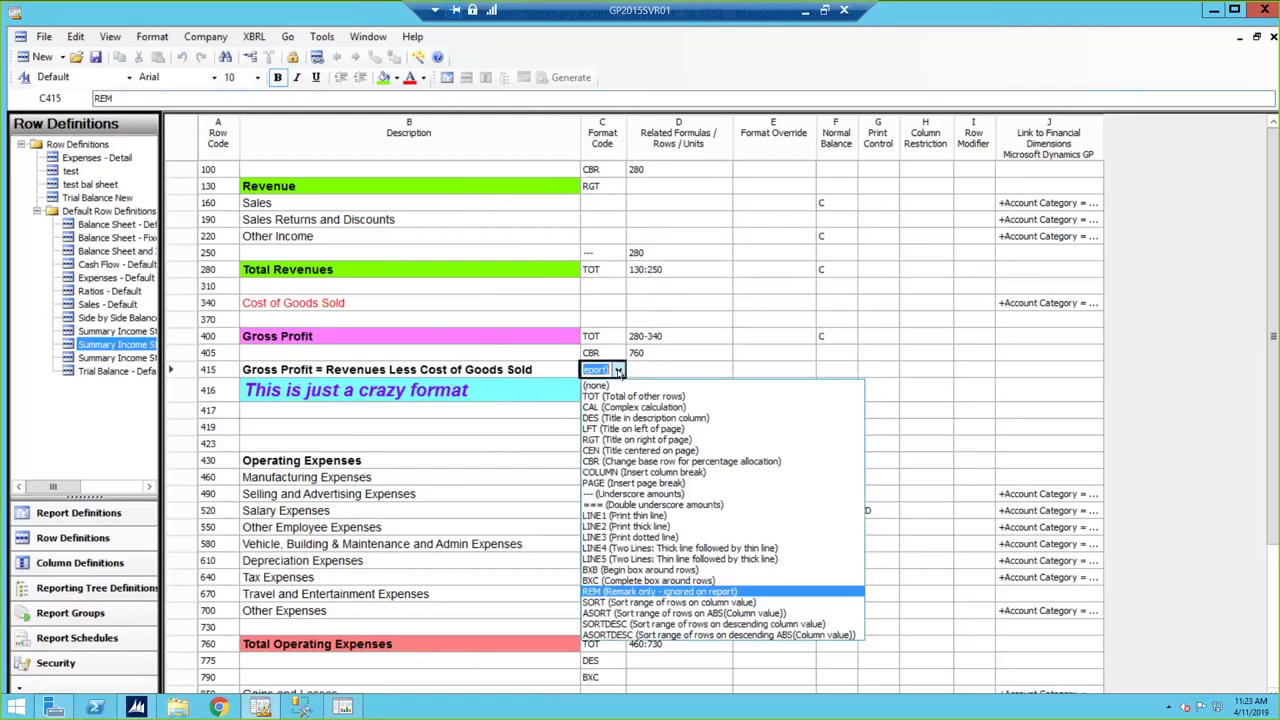
{"action": "left_click", "coordinate": [645, 593]}
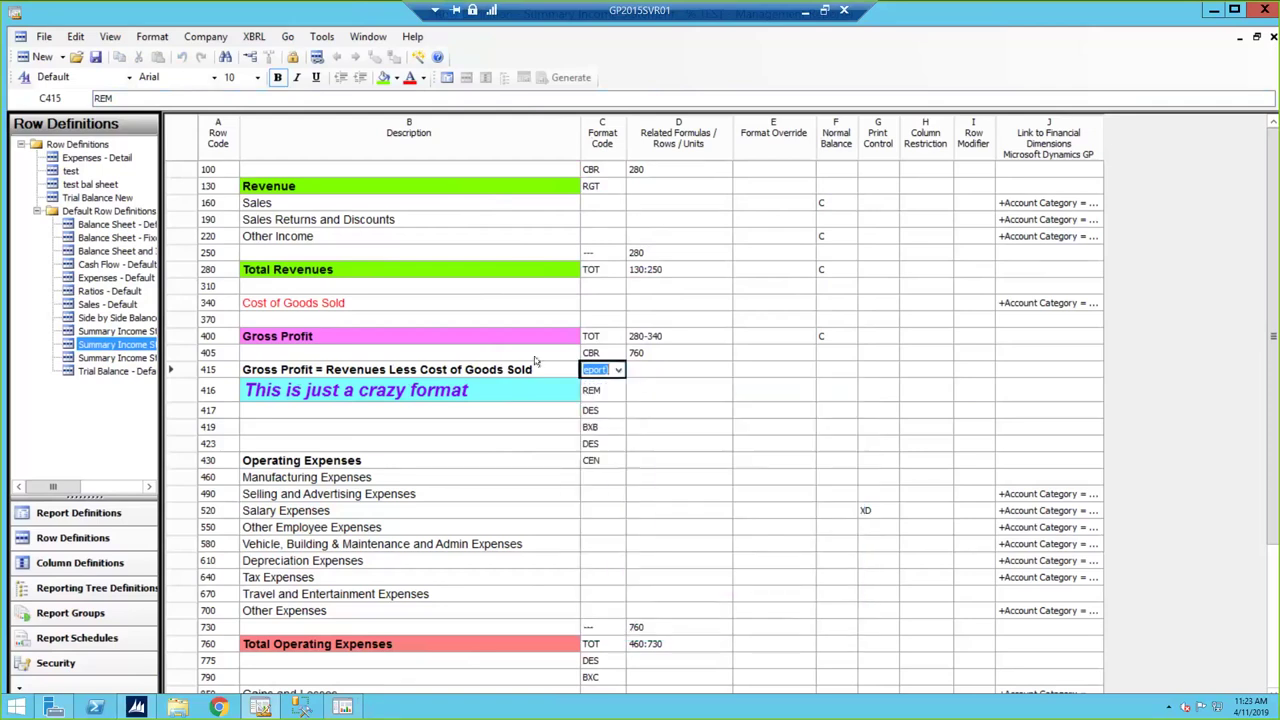
{"action": "left_click", "coordinate": [548, 370]}
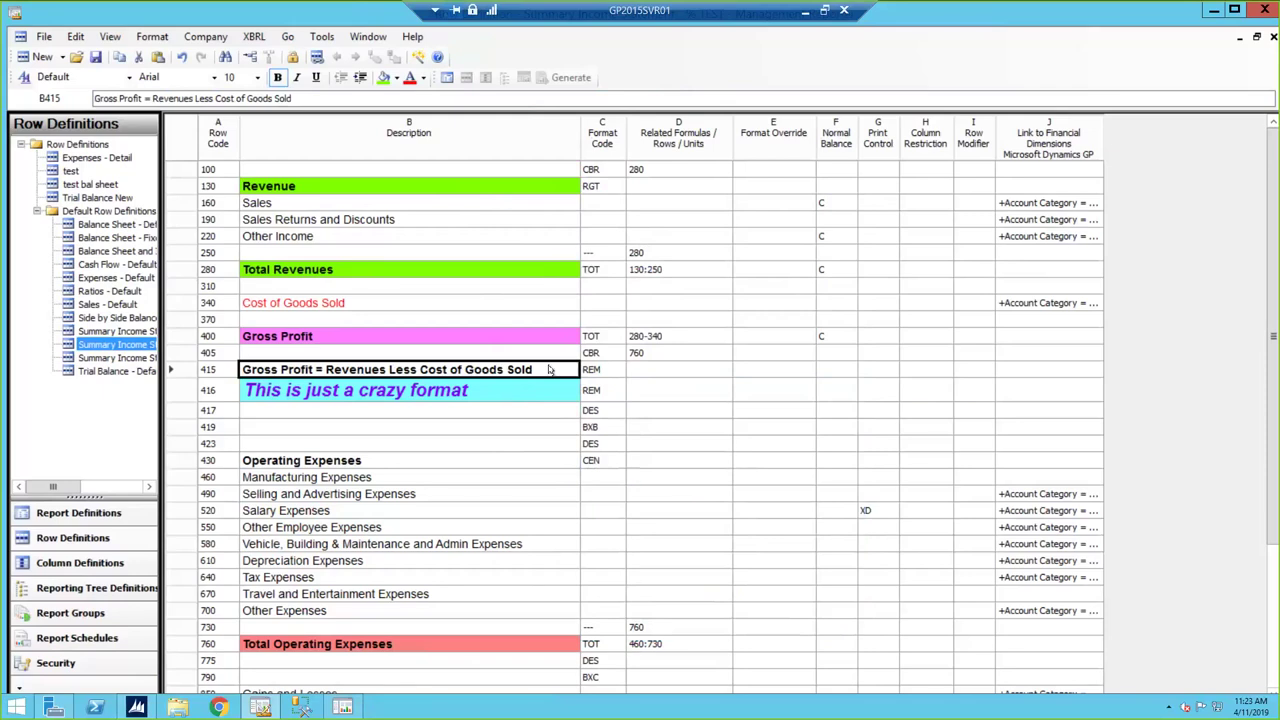
{"action": "left_click", "coordinate": [445, 442]}
{"action": "left_click", "coordinate": [468, 398]}
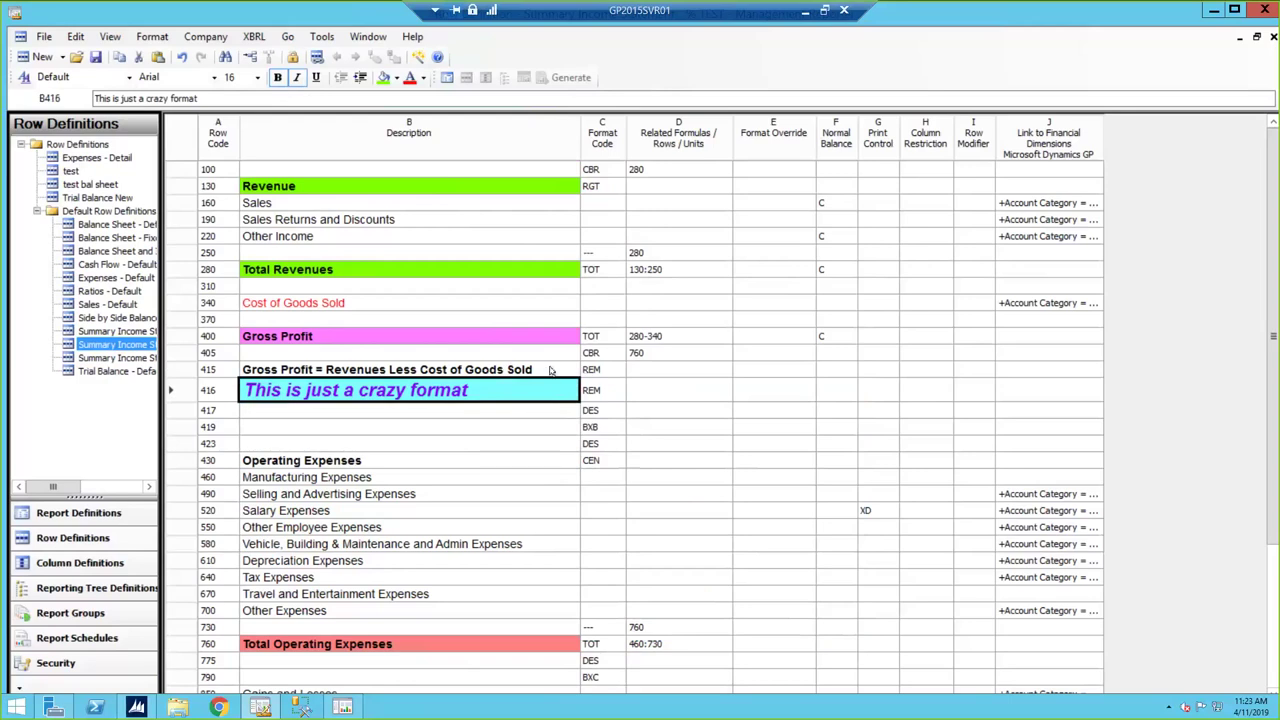
- Compare the Income Statement - % FUN report output with its row definition, including the remark rows and row 100
{"action": "left_click", "coordinate": [342, 707]}
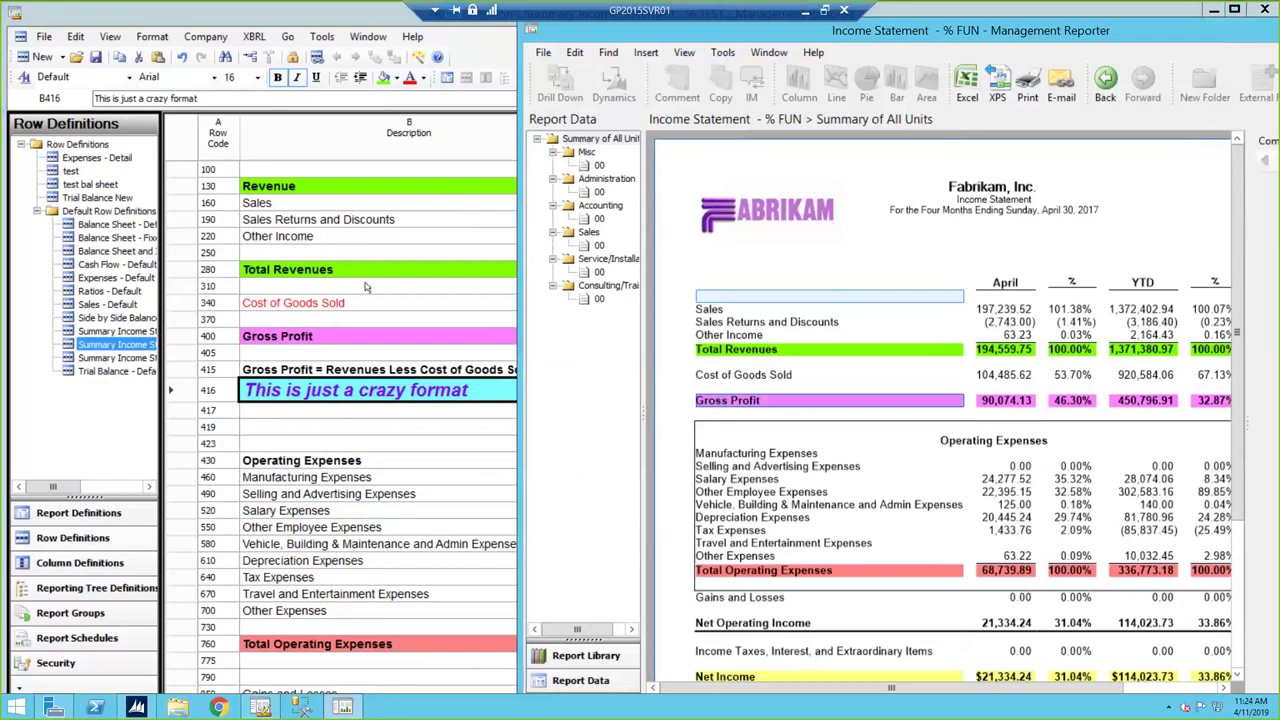
{"action": "left_click", "coordinate": [422, 166]}
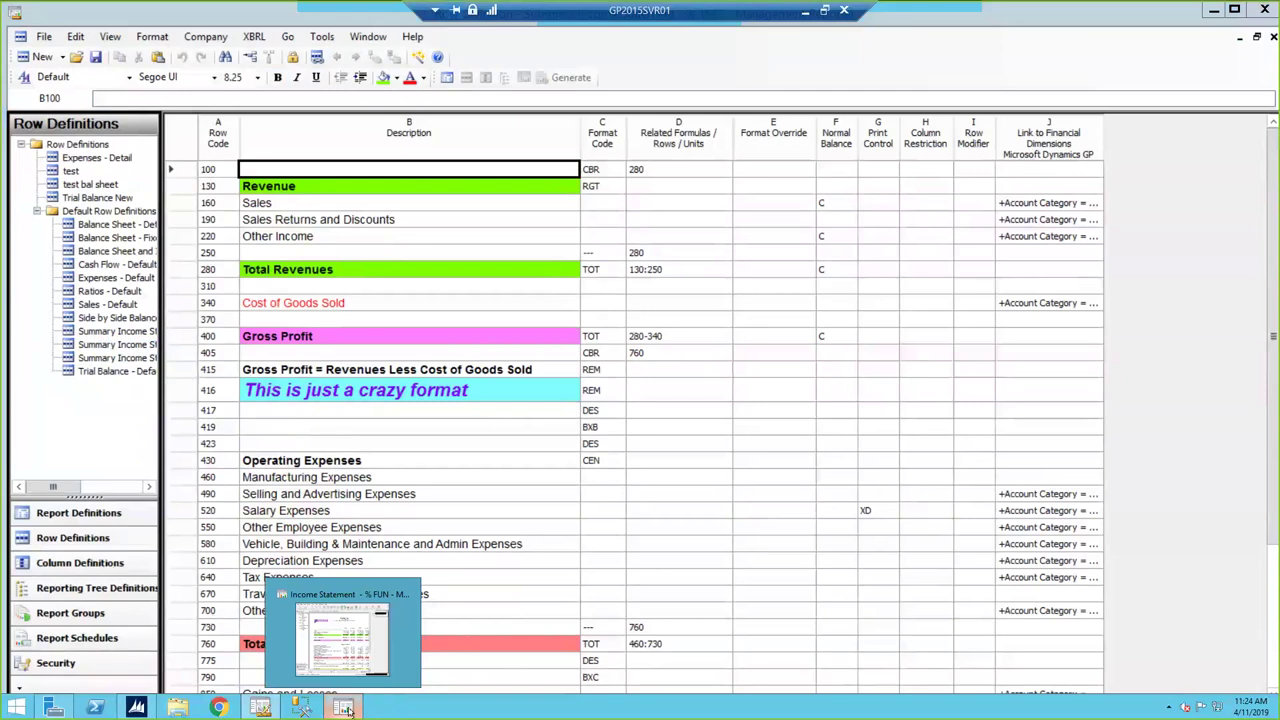
{"action": "left_click", "coordinate": [346, 710]}
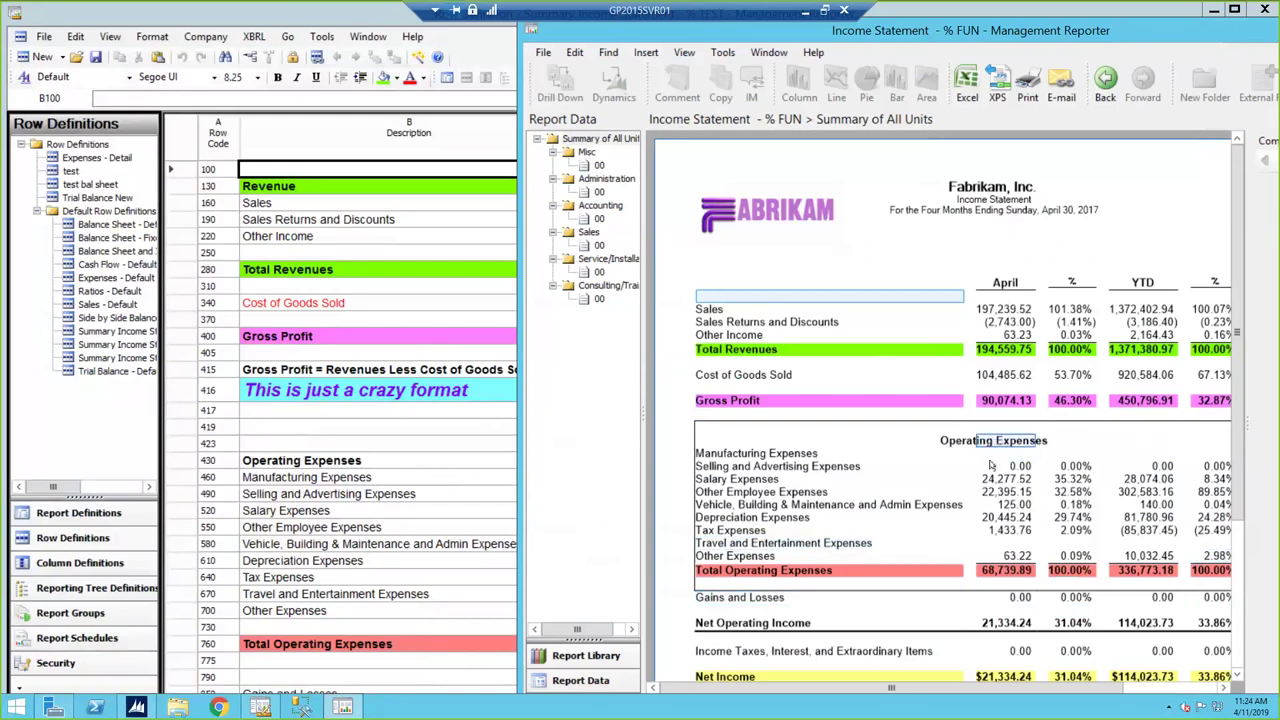
- View the far side of the Income Statement - % FUN report, and examine row 419's format code options, keeping BXB (Begin box around rows)
{"action": "left_click_drag", "start_coordinate": [1010, 690], "coordinate": [1140, 688]}
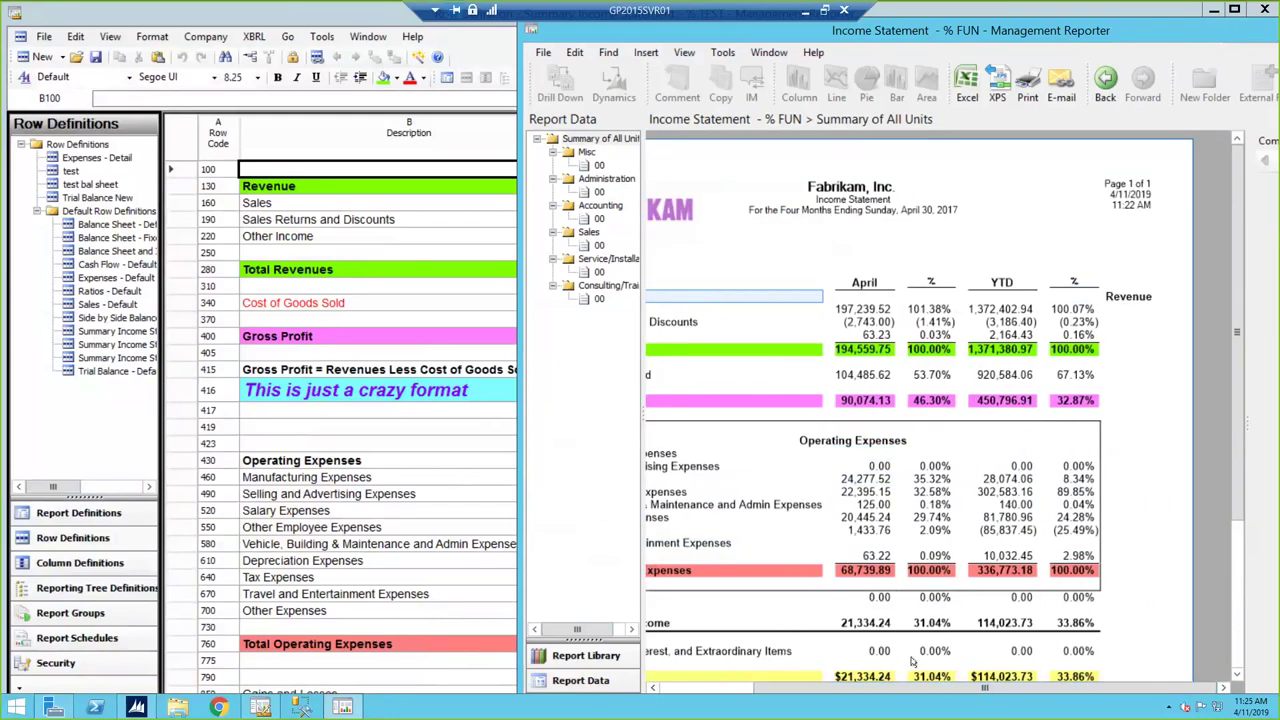
{"action": "left_click", "coordinate": [846, 689]}
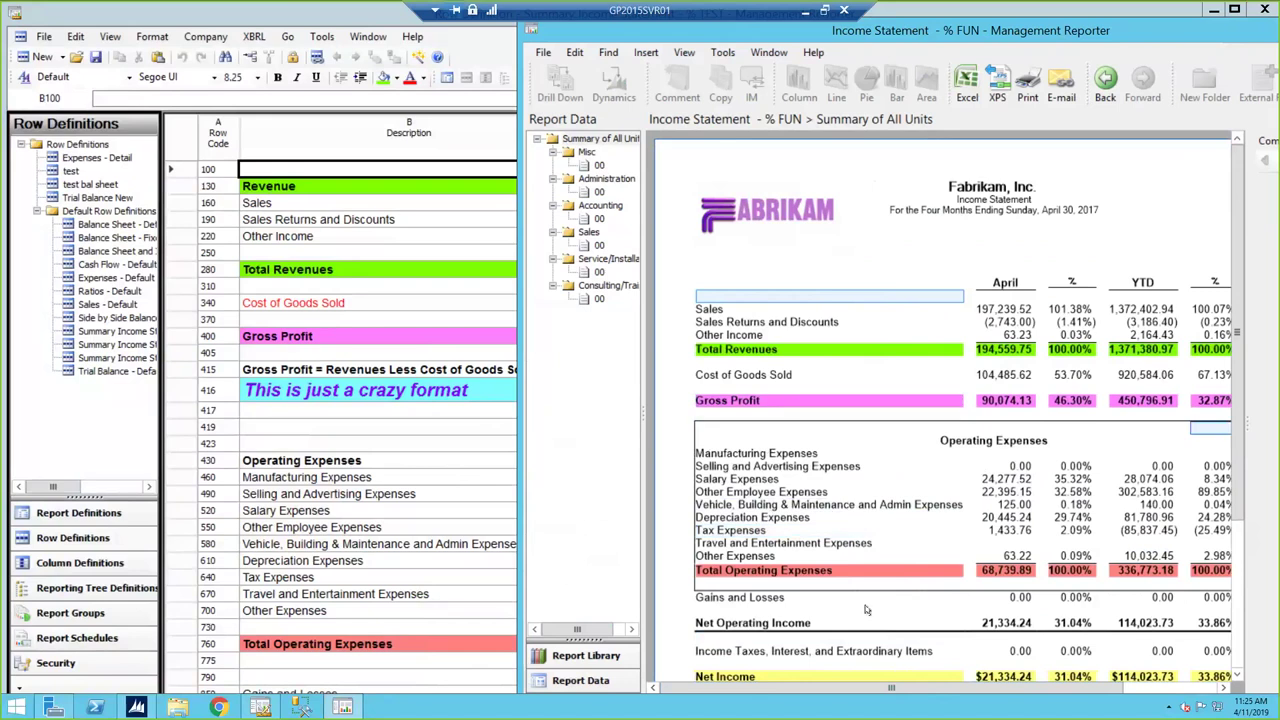
{"action": "left_click", "coordinate": [372, 428]}
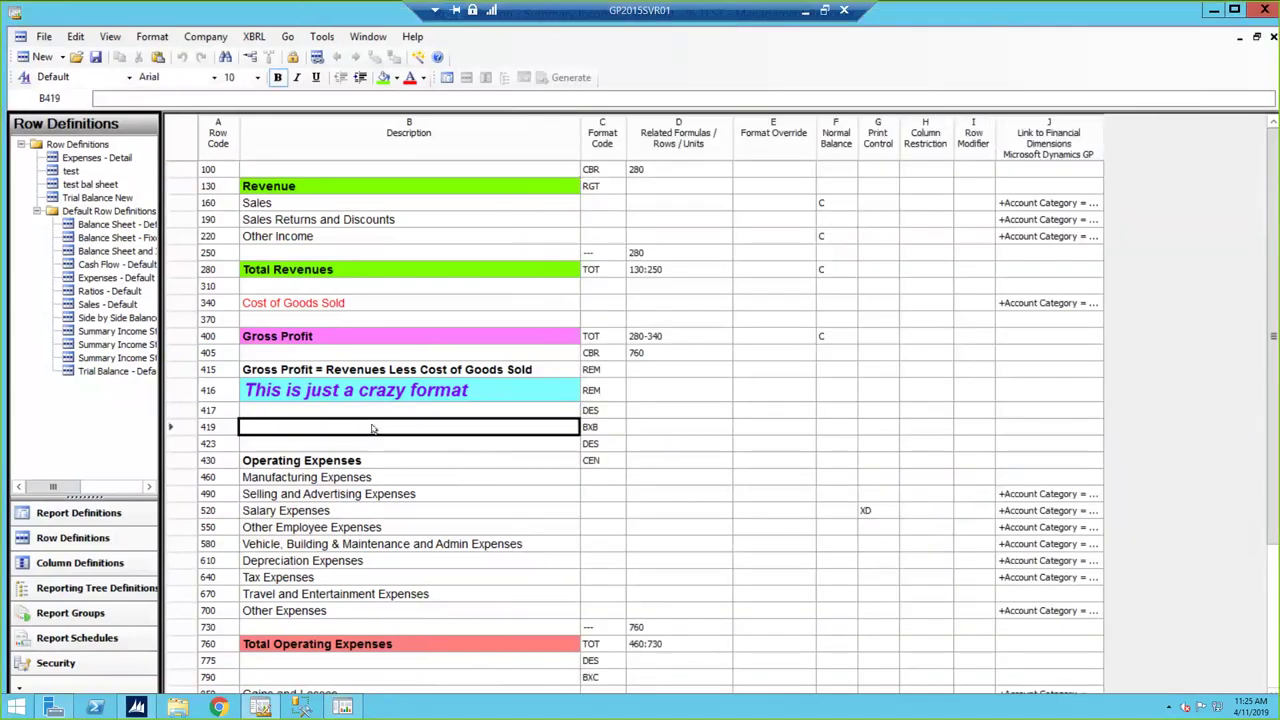
{"action": "left_click", "coordinate": [604, 428]}
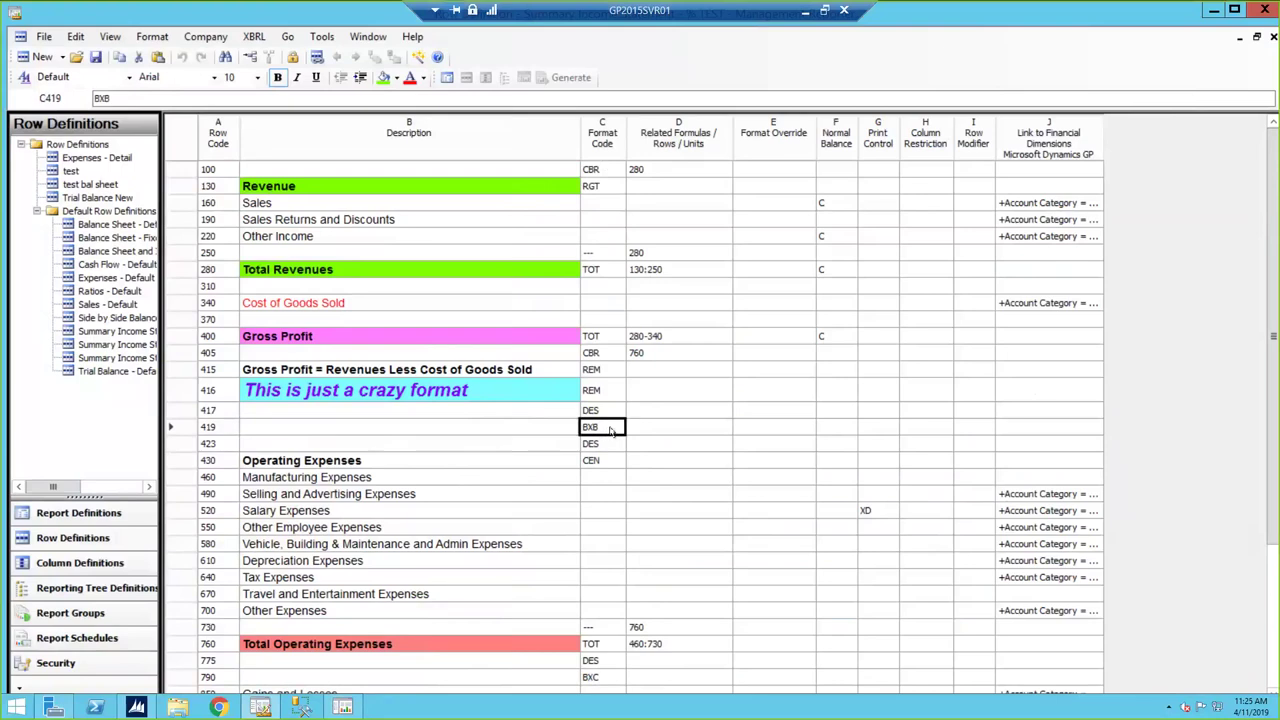
{"action": "left_click", "coordinate": [613, 429]}
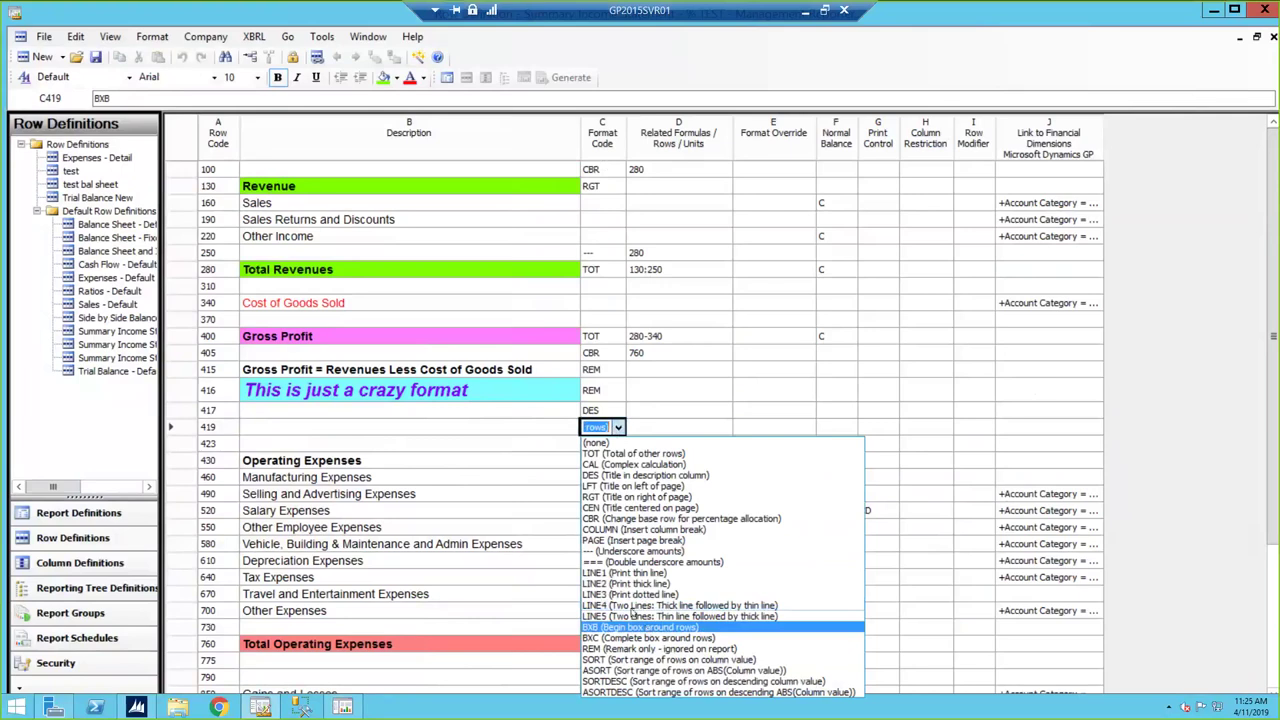
{"action": "left_click", "coordinate": [444, 433]}
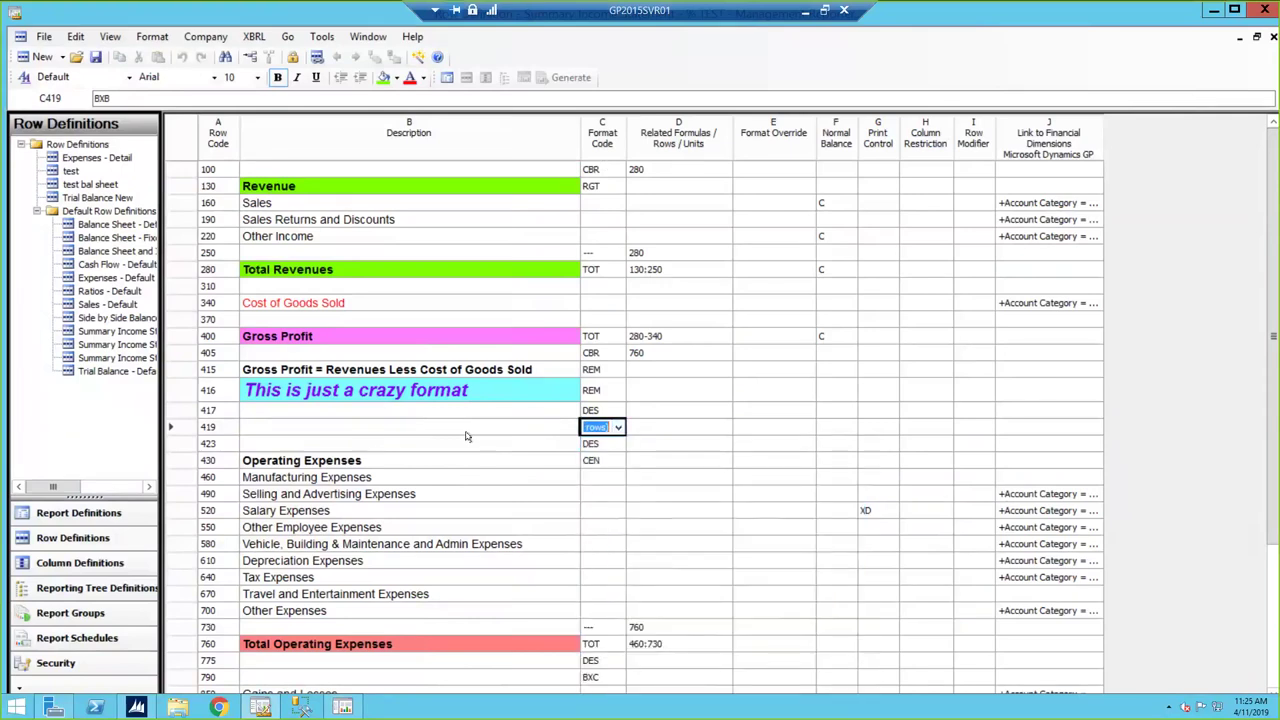
{"action": "left_click", "coordinate": [474, 457]}
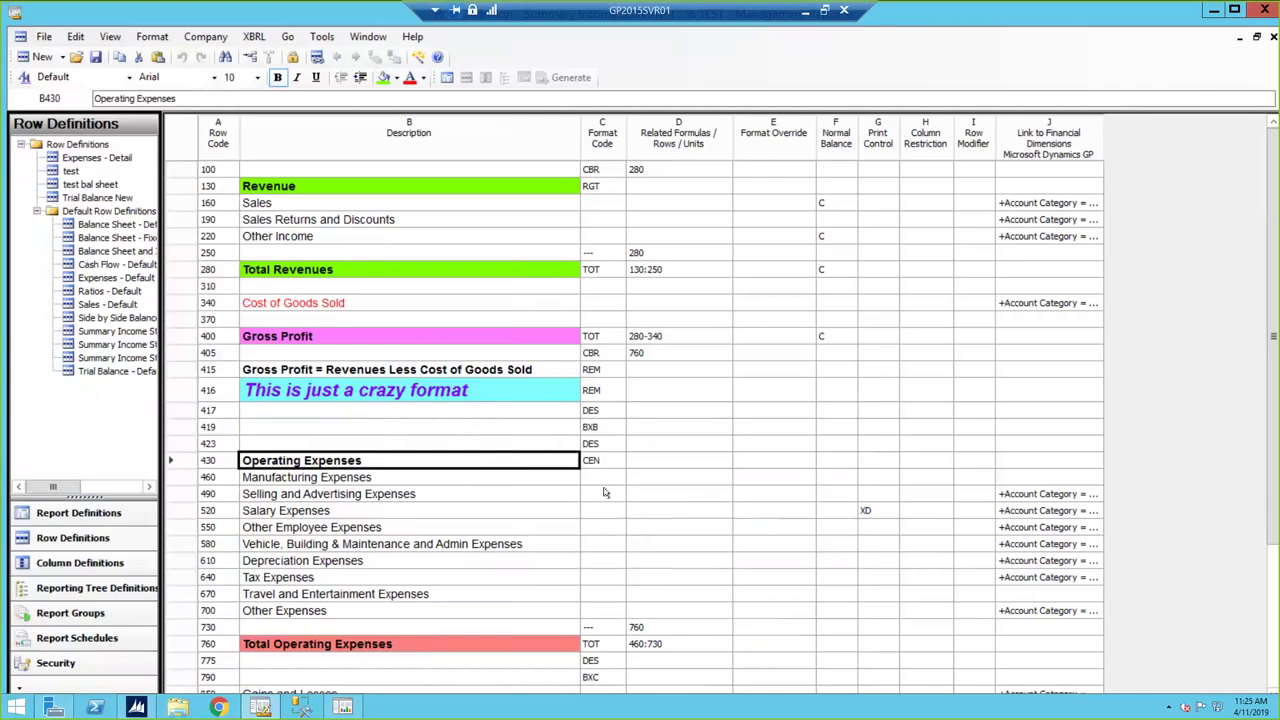
- Examine the format code options of row 790, keeping BXC (Complete box around rows)
{"action": "left_click", "coordinate": [610, 678]}
{"action": "left_click", "coordinate": [610, 678]}
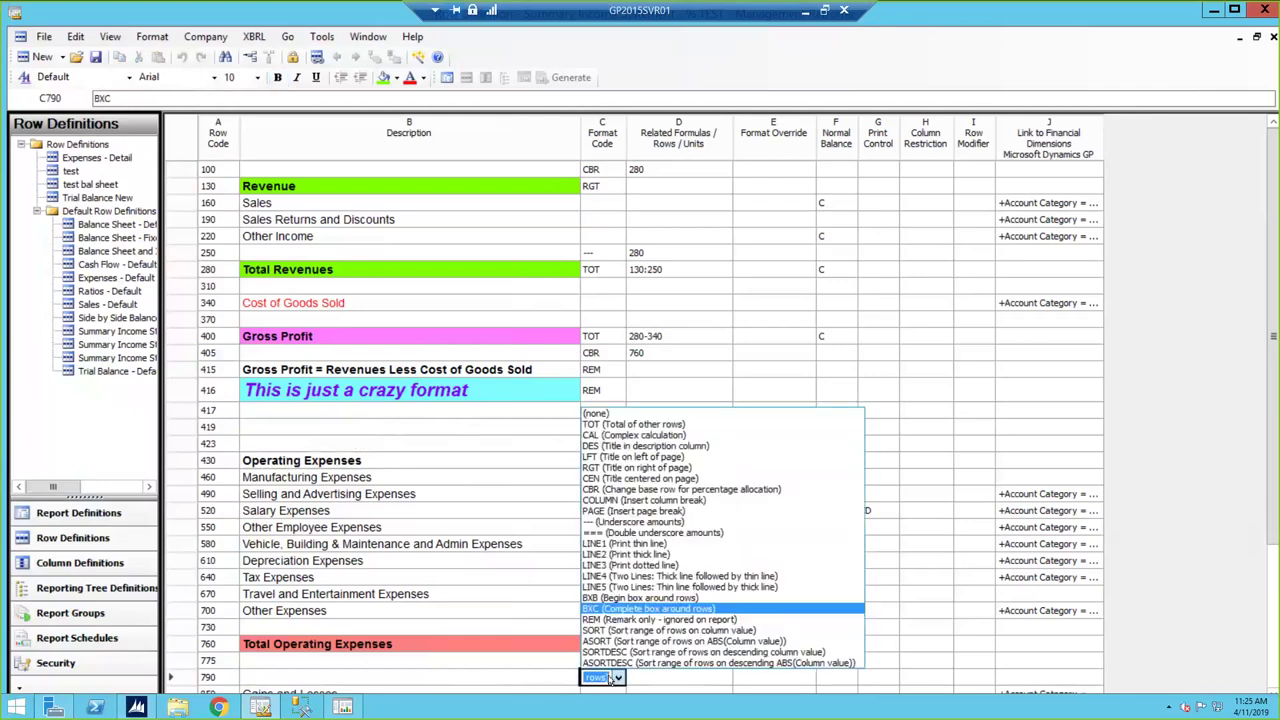
{"action": "left_click", "coordinate": [656, 610]}
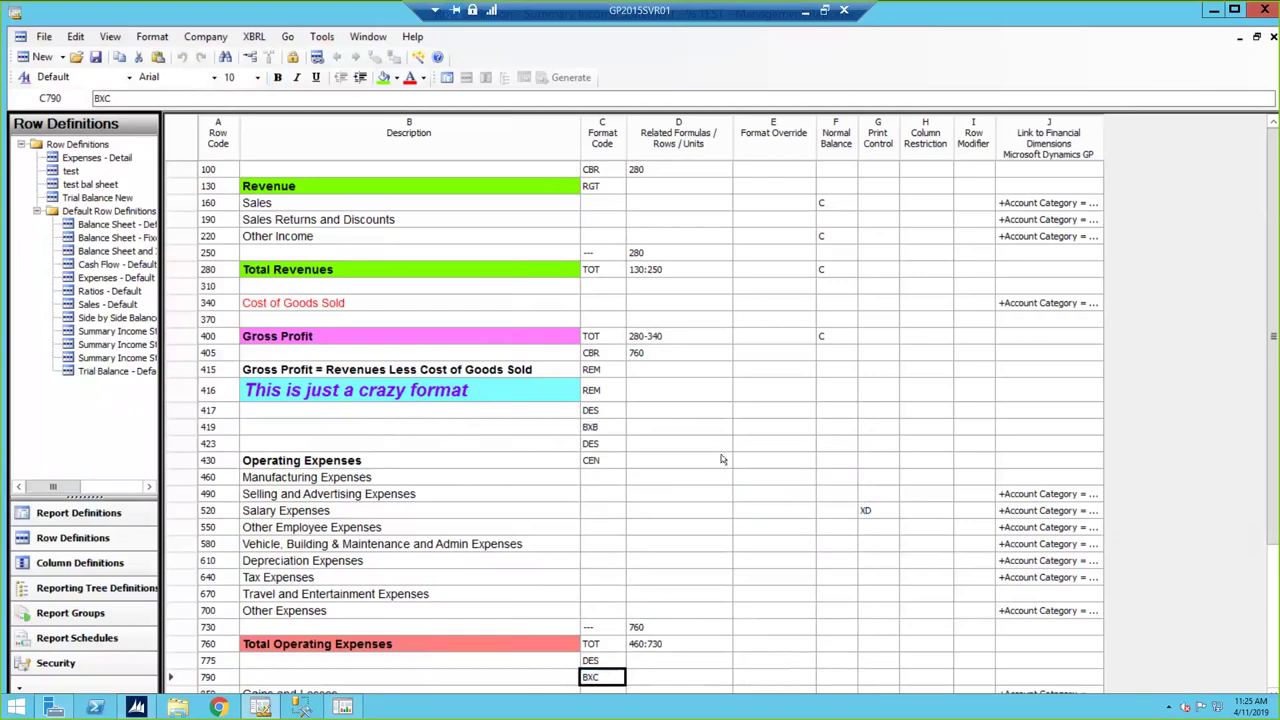
- Examine the line style format codes, LINE1 through LINE5, available for row 925 below Net Operating Income
{"action": "scroll", "coordinate": [757, 452], "scroll_direction": "down", "scroll_amount": 3}
{"action": "scroll", "coordinate": [757, 449], "scroll_direction": "down", "scroll_amount": 1}
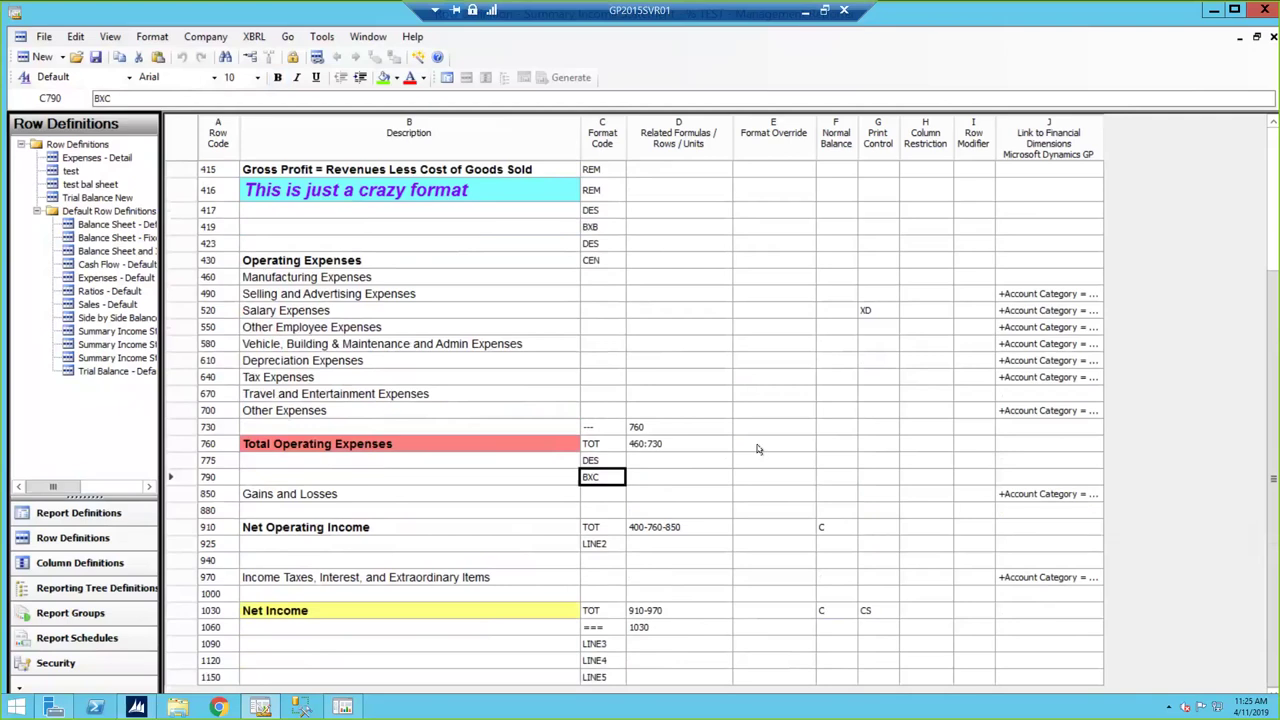
{"action": "left_click", "coordinate": [605, 547]}
{"action": "left_click", "coordinate": [607, 549]}
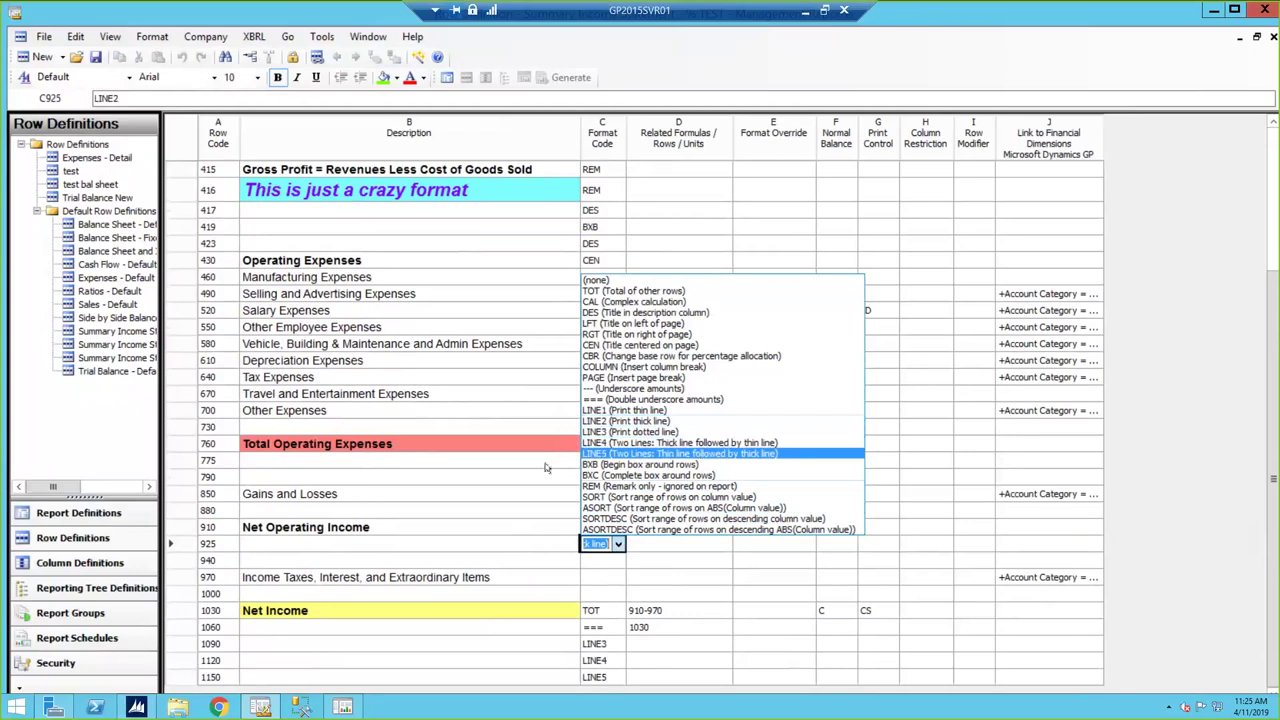
{"action": "key", "text": "Escape"}
- Inspect the line styles printed under Net Operating Income and Net Income in the Income Statement - % FUN report
{"action": "left_click", "coordinate": [343, 707]}
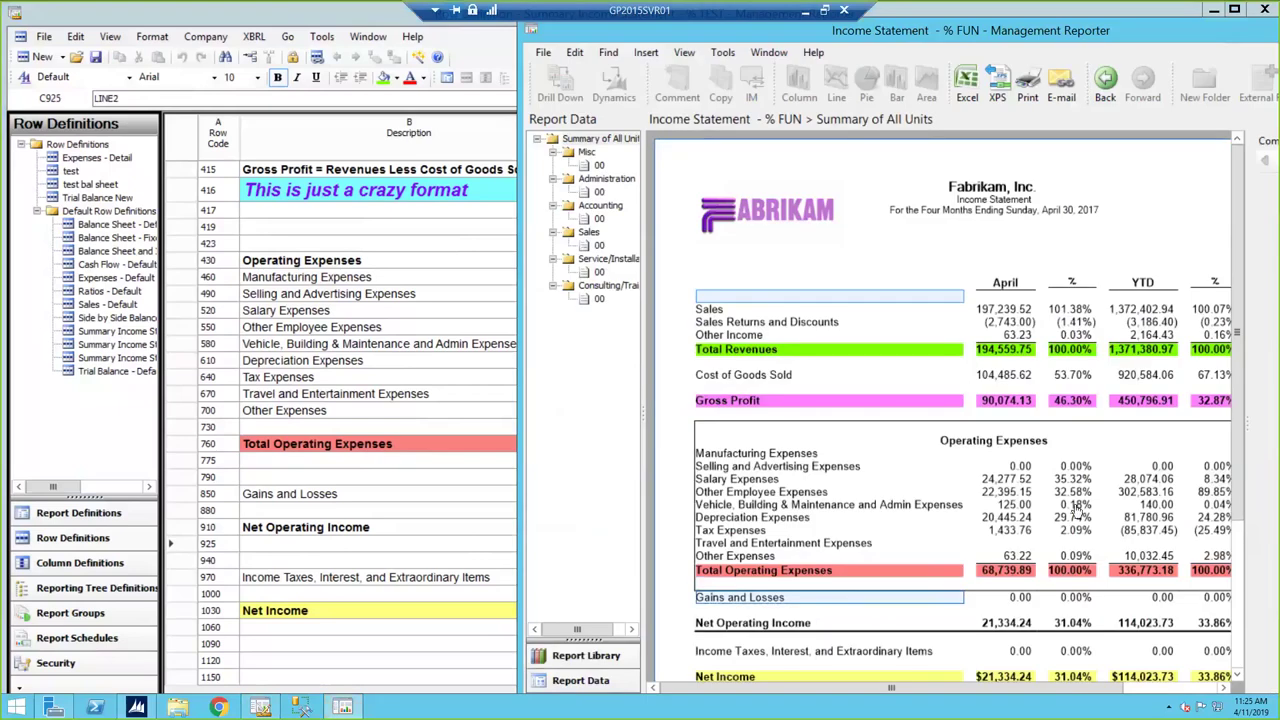
{"action": "scroll", "coordinate": [1234, 470], "scroll_direction": "down", "scroll_amount": 5}
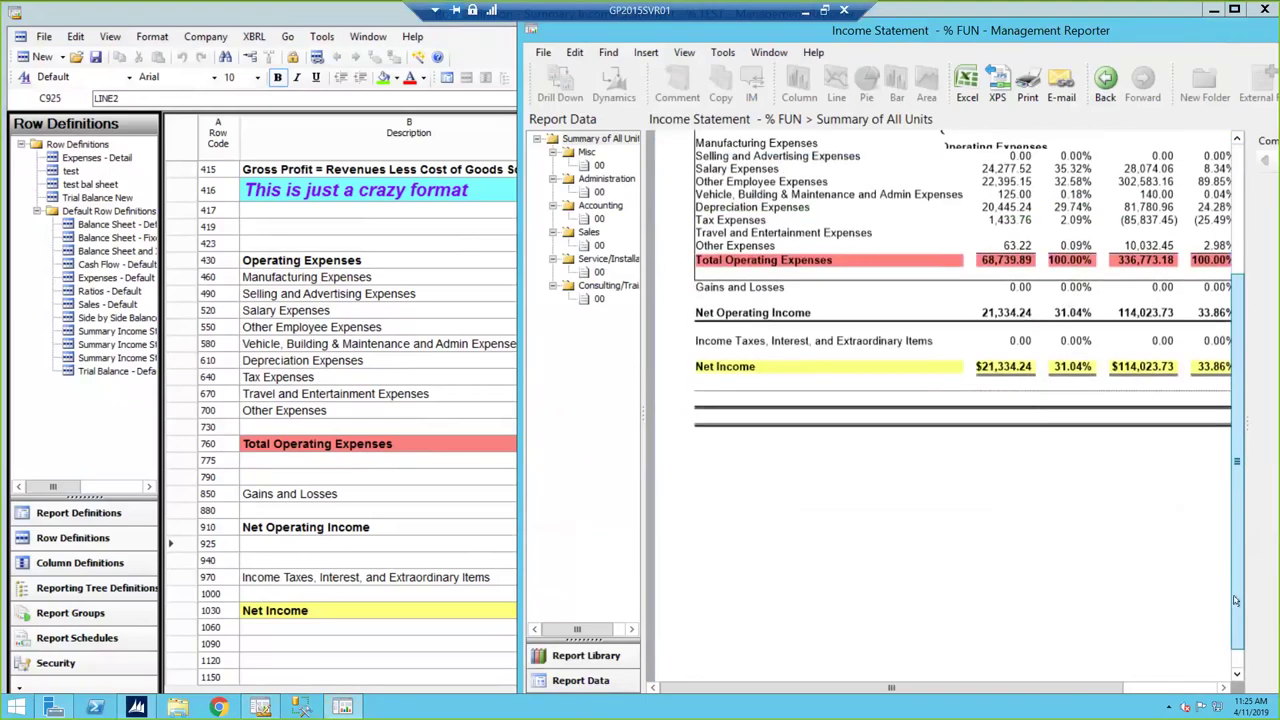
{"action": "left_click", "coordinate": [845, 397]}
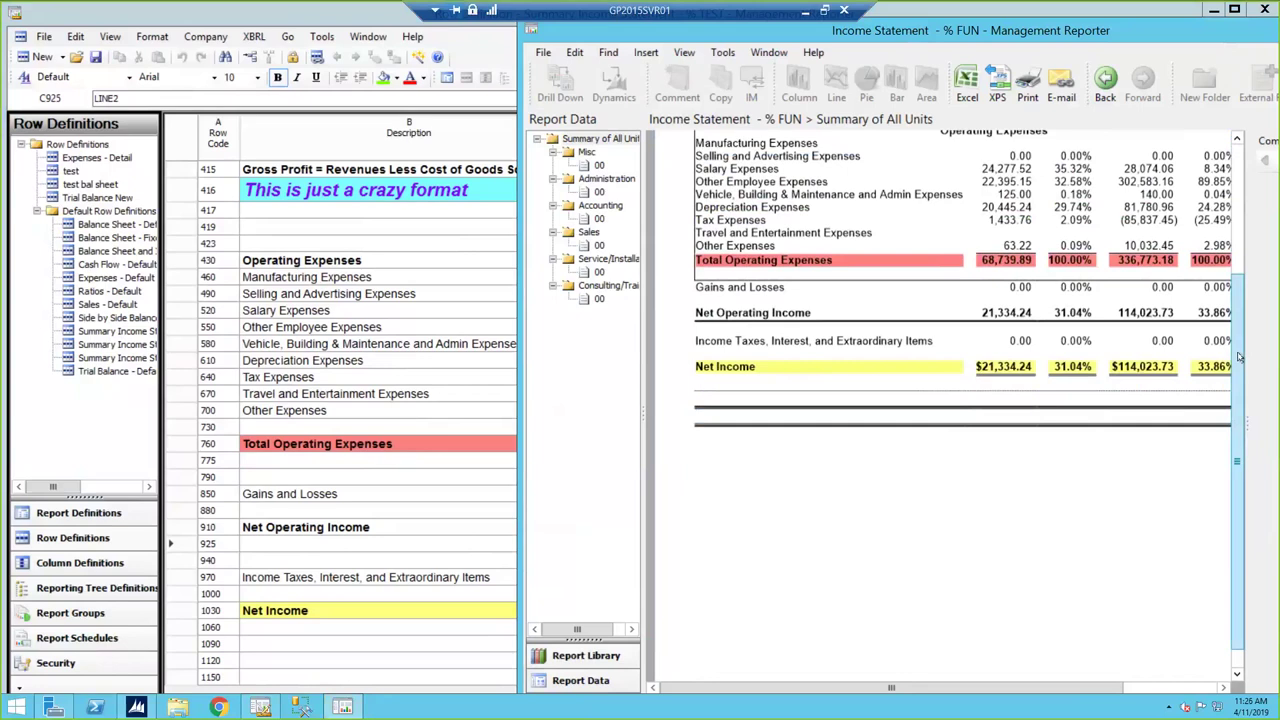
{"action": "scroll", "coordinate": [1246, 305], "scroll_direction": "up", "scroll_amount": 3}
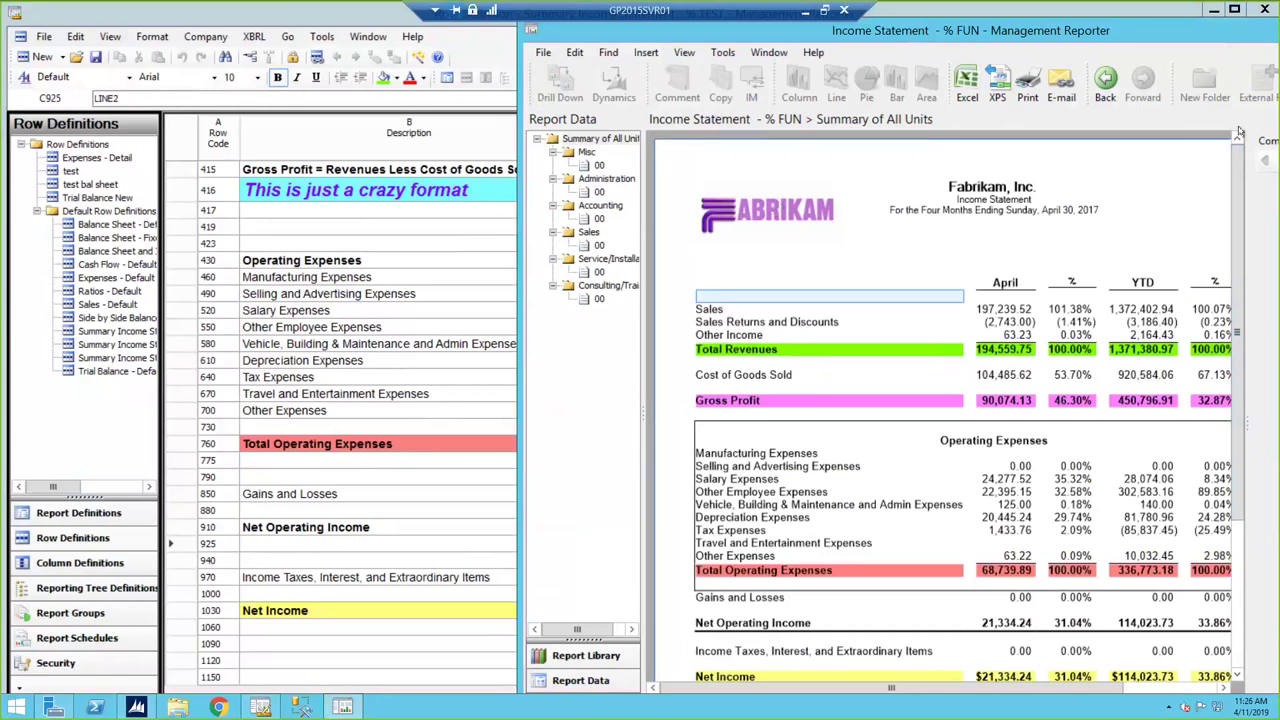
- Restore and minimize the report window, and set the format code of row 925 to BXB
{"action": "double_click", "coordinate": [1112, 35]}
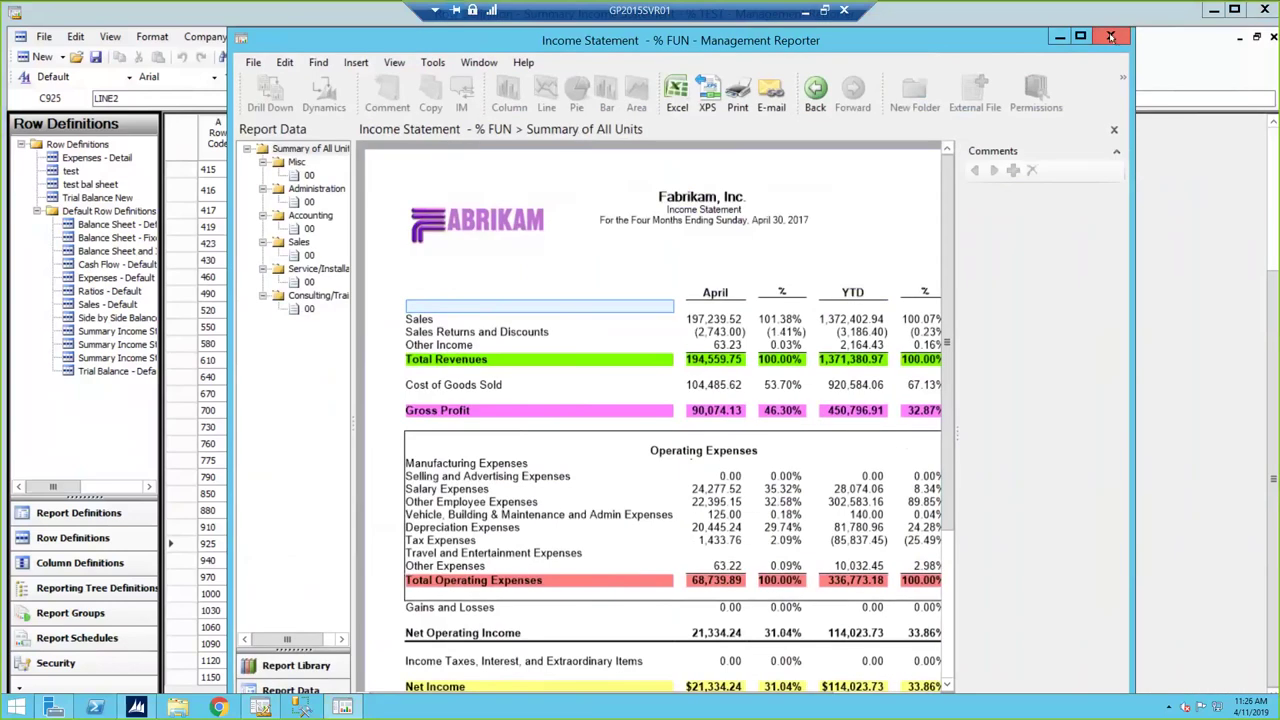
{"action": "left_click", "coordinate": [1060, 40]}
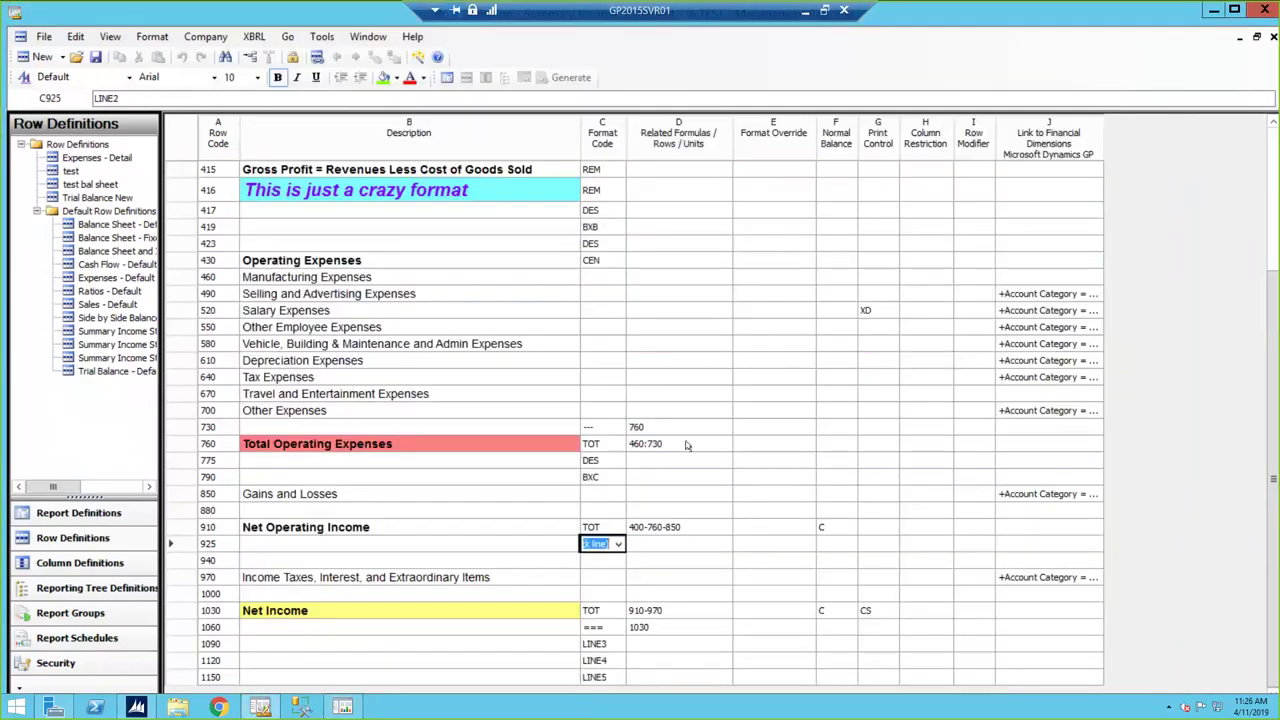
{"action": "type", "text": "BXB"}
{"action": "key", "text": "Return"}
{"action": "left_click", "coordinate": [754, 401]}
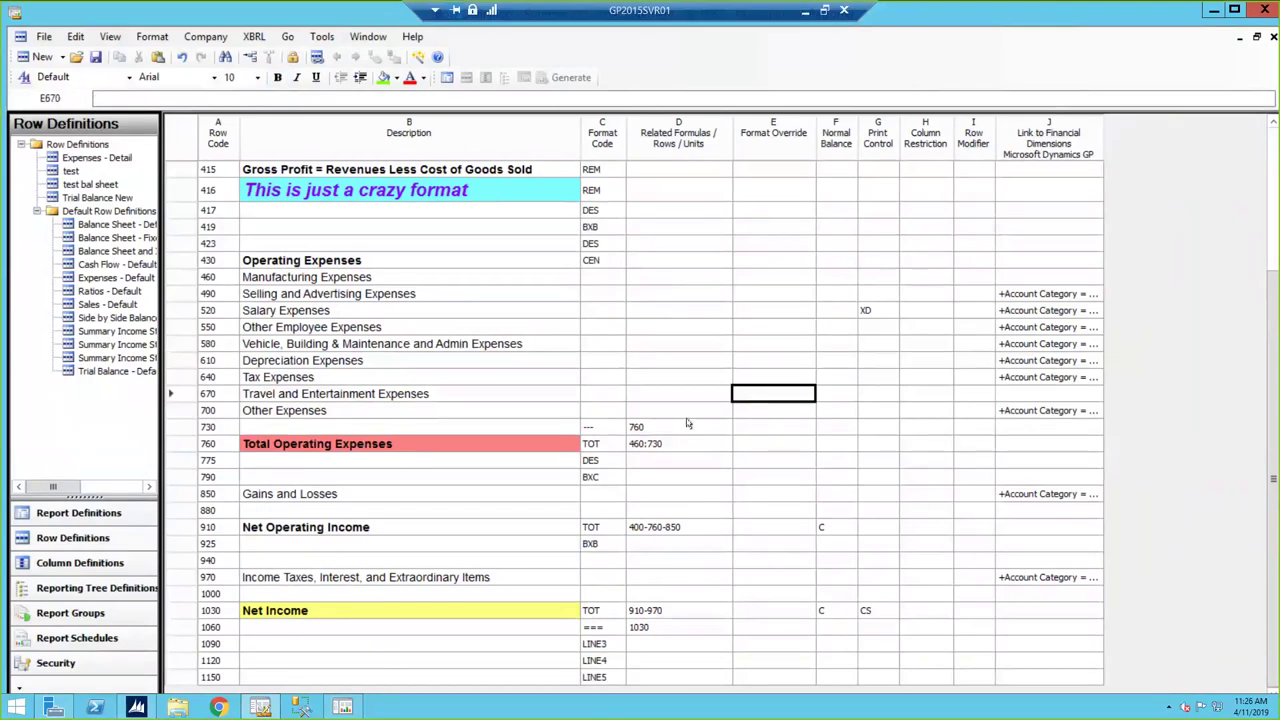
- Examine the print control options of the Salary Expenses row, keeping XD (Suppress row in account detail report)
{"action": "left_click", "coordinate": [713, 318]}
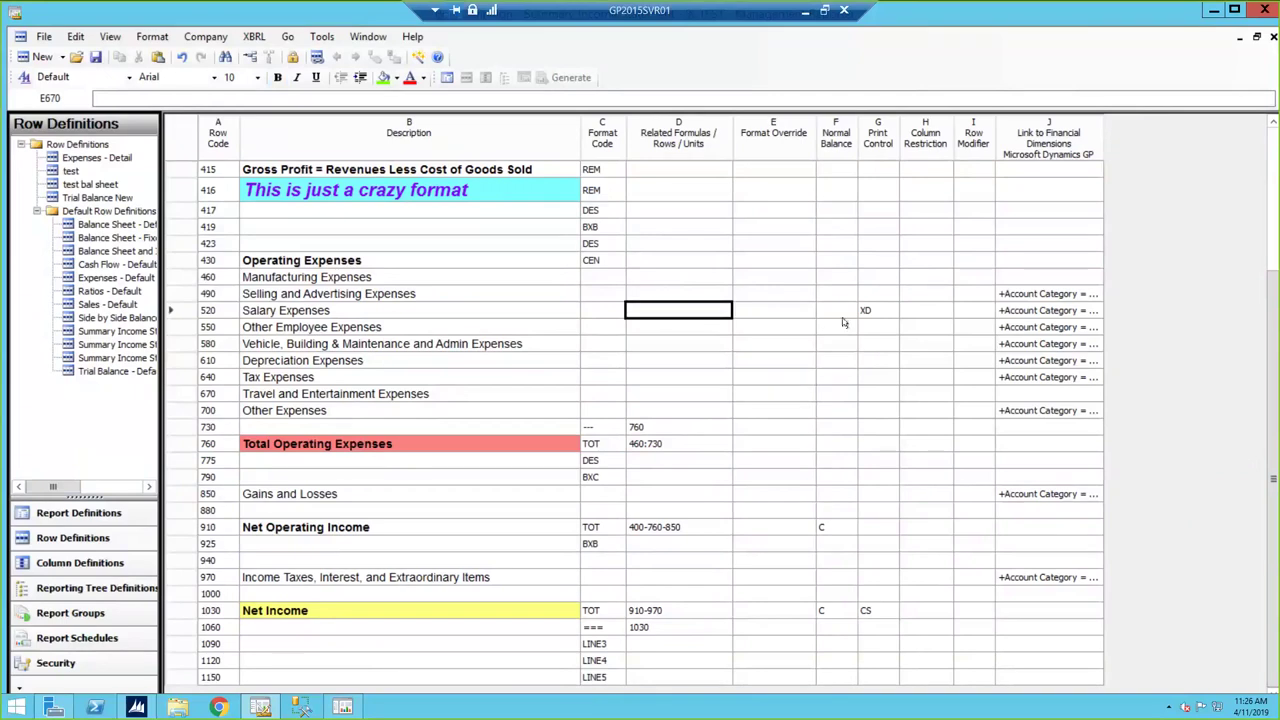
{"action": "left_click", "coordinate": [883, 314]}
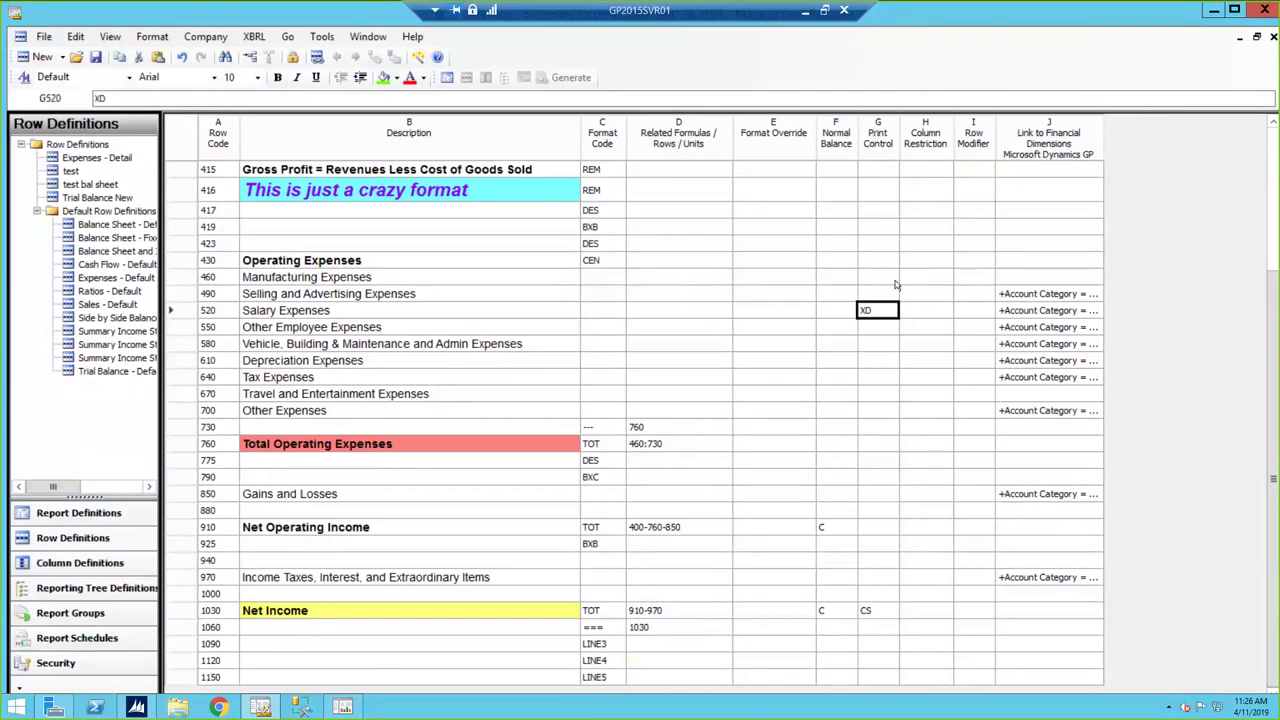
{"action": "double_click", "coordinate": [893, 313]}
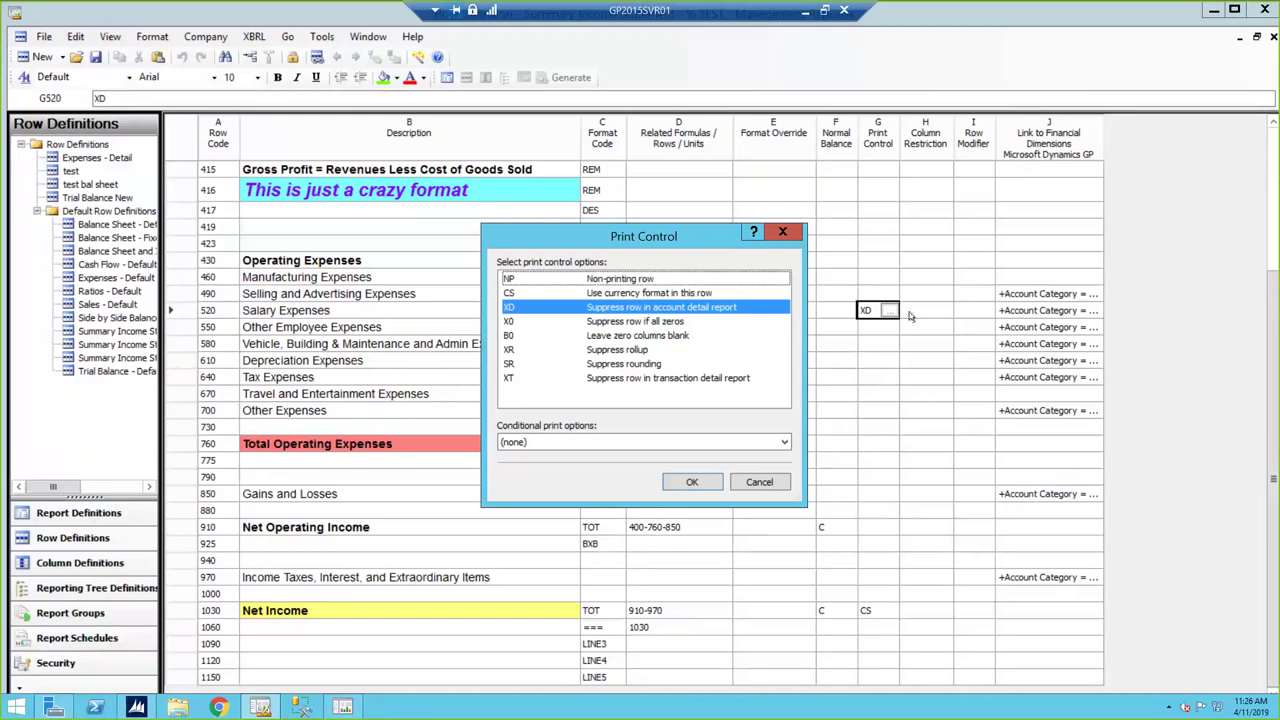
{"action": "left_click", "coordinate": [782, 232]}
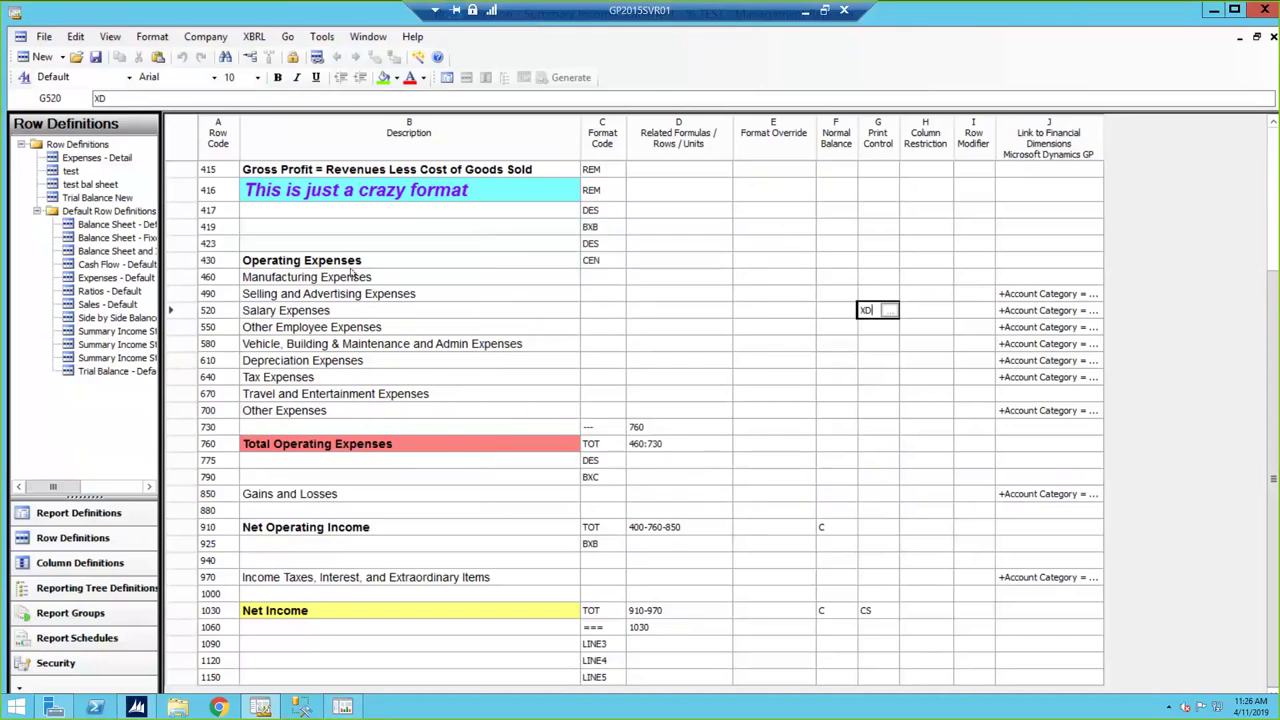
{"action": "left_click", "coordinate": [886, 358]}
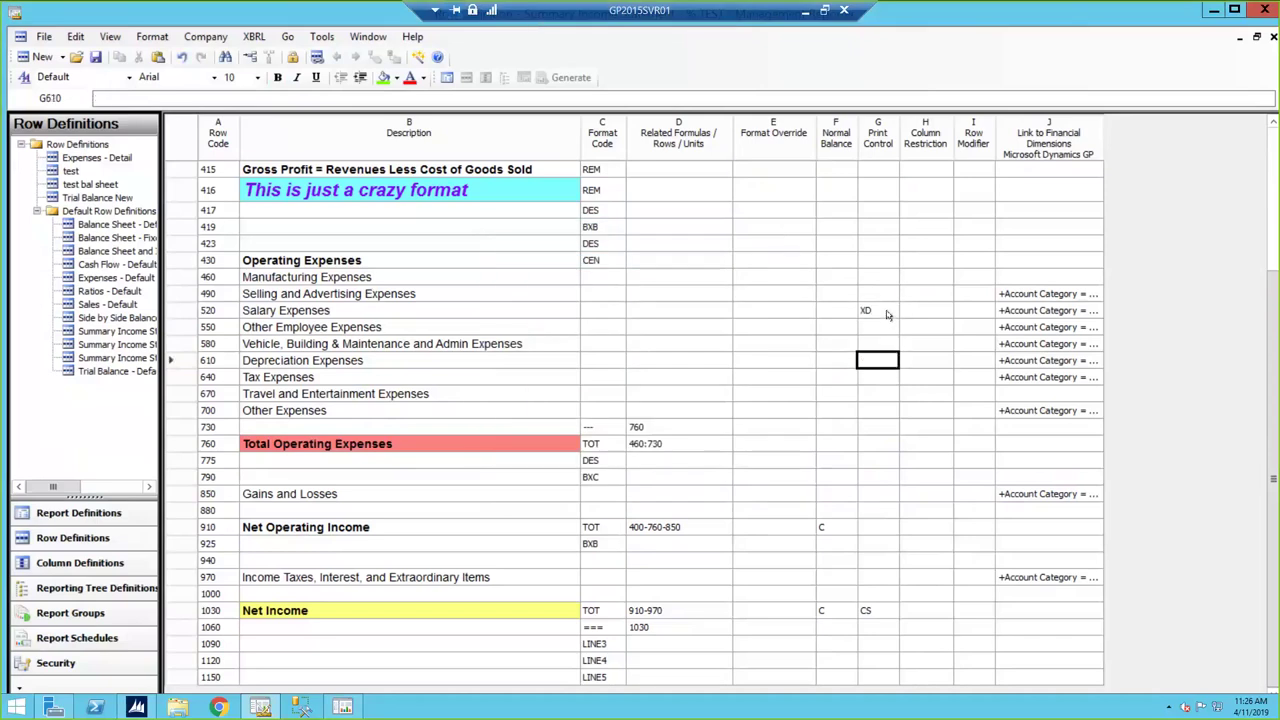
{"action": "left_click", "coordinate": [884, 314]}
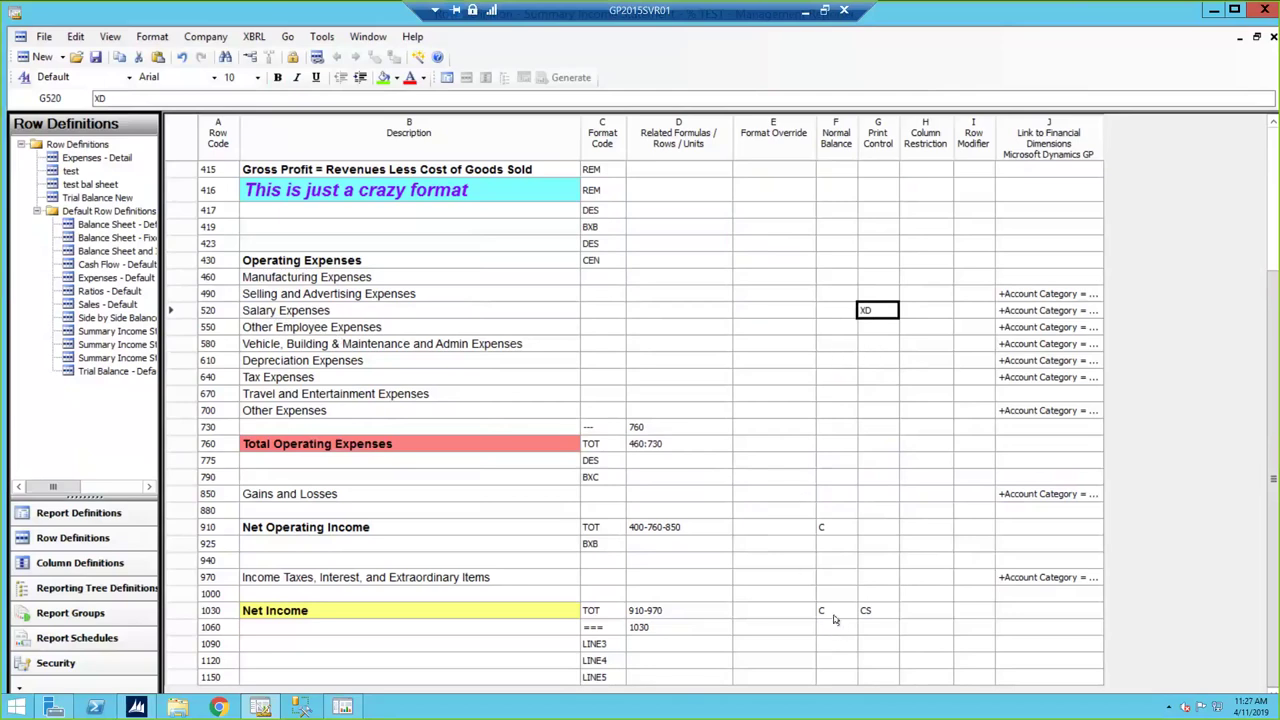
- Examine the Net Income row's print control options, selecting NP together with CS, and close the dialog without applying
{"action": "left_click", "coordinate": [892, 611]}
{"action": "left_click", "coordinate": [893, 612]}
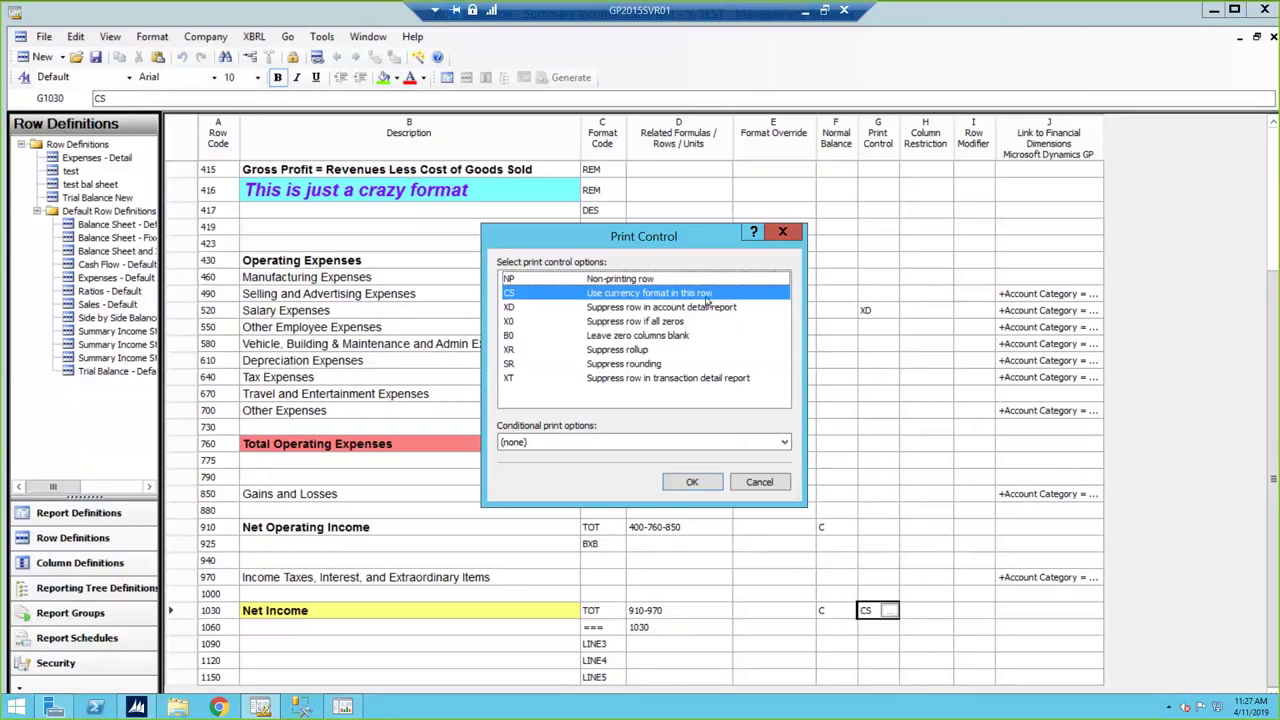
{"action": "left_click", "coordinate": [553, 280], "text": "ctrl"}
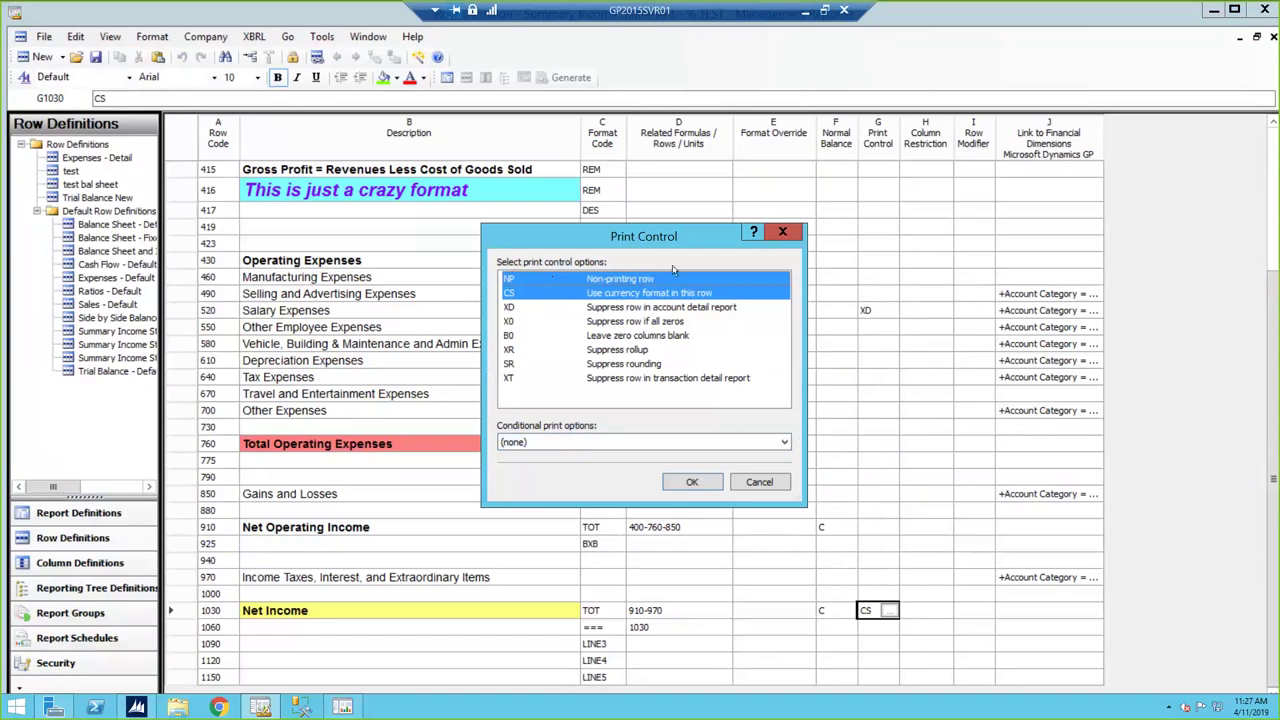
{"action": "left_click", "coordinate": [783, 233]}
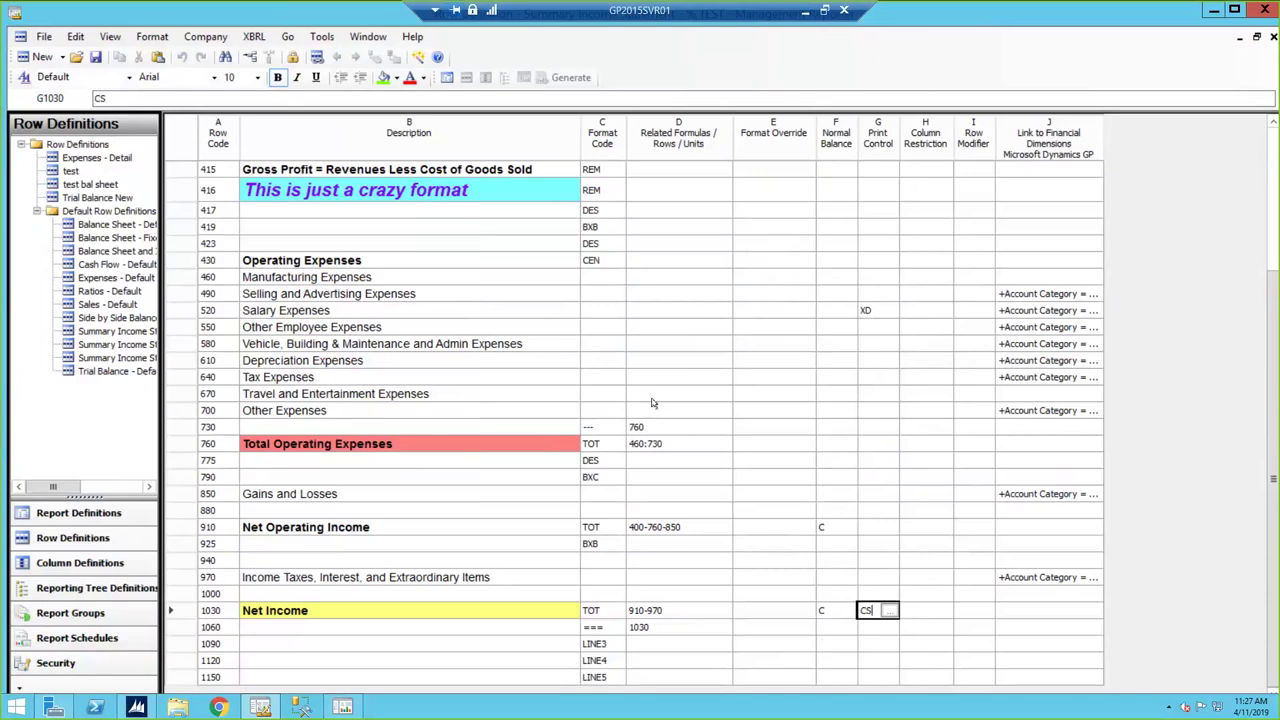
- Preview the NP (Non-printing row) print control for the Selling and Advertising Expenses row and cancel the dialog
{"action": "left_click", "coordinate": [872, 291]}
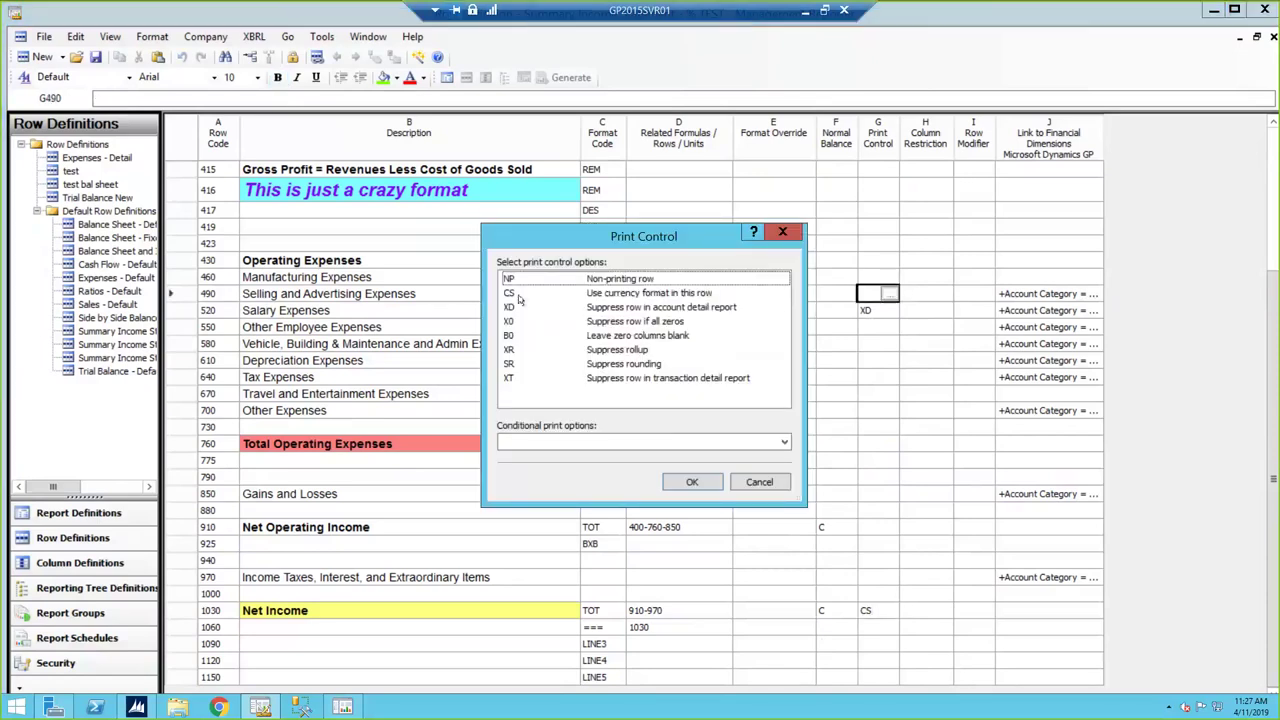
{"action": "left_click", "coordinate": [537, 282]}
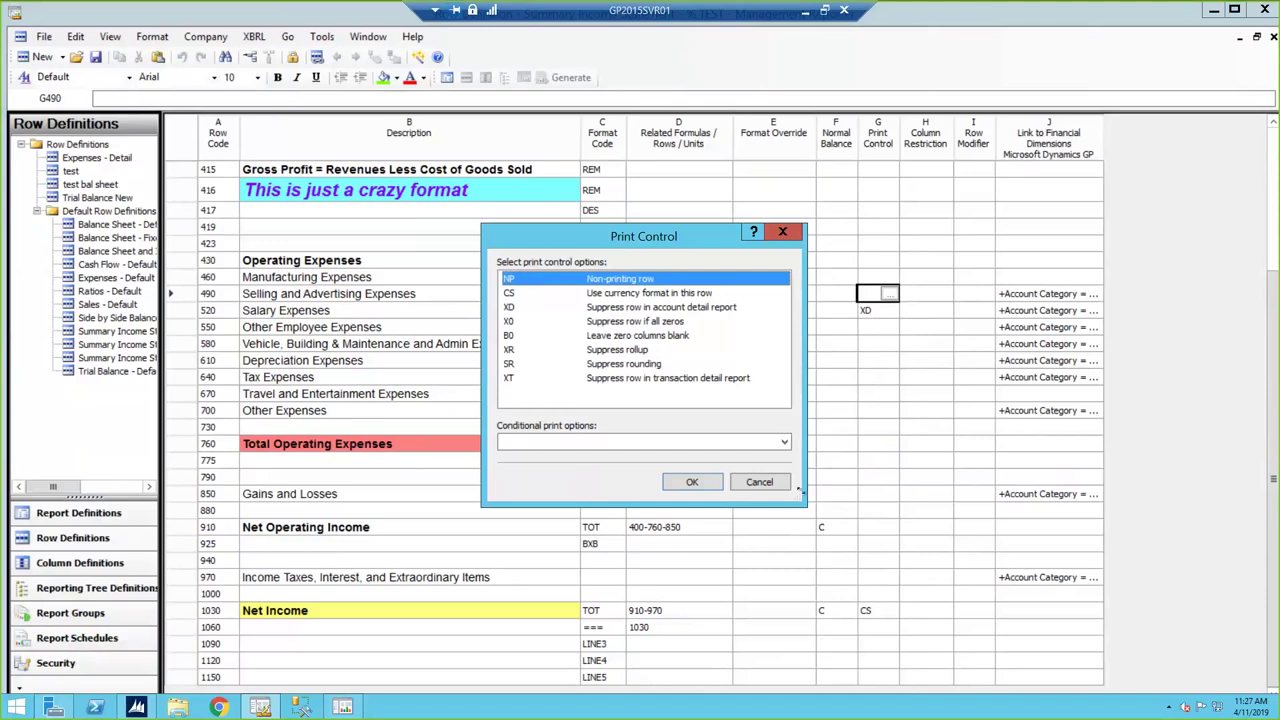
{"action": "left_click", "coordinate": [777, 488]}
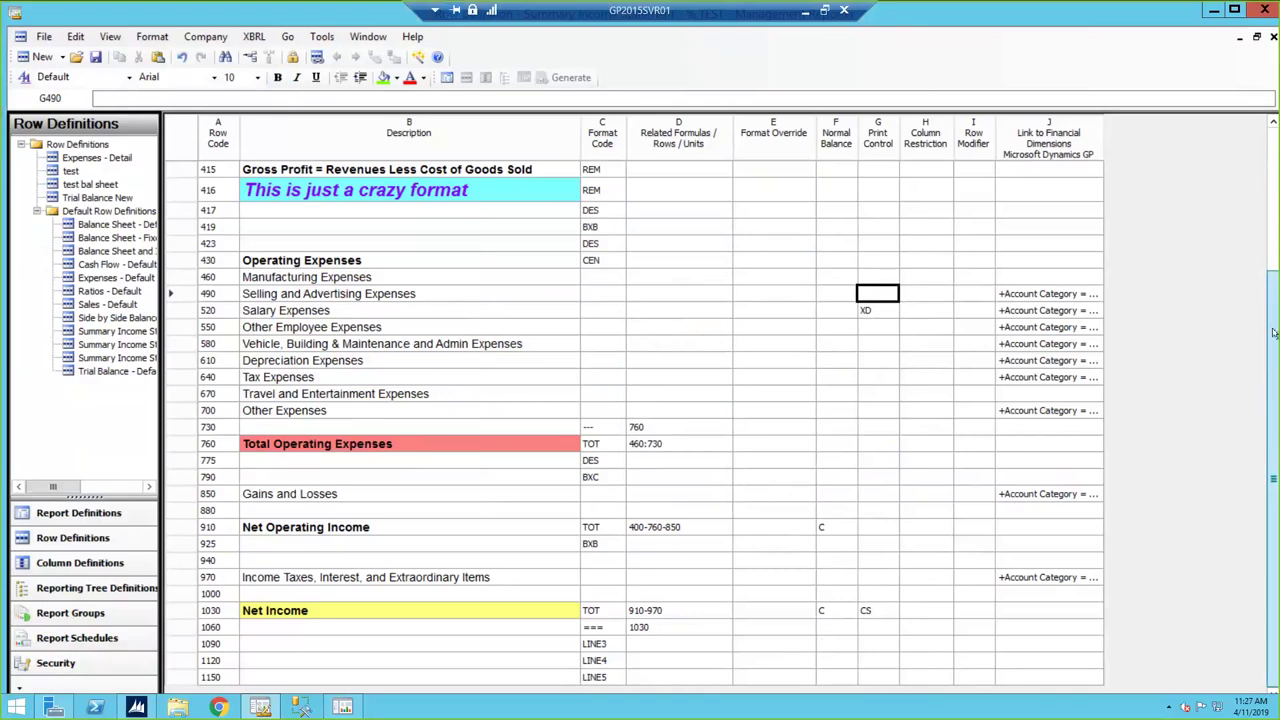
- Insert seven blank rows above Manufacturing Expenses, using the rows from Manufacturing Expenses through Tax Expenses as the selection
{"action": "left_click_drag", "start_coordinate": [1266, 402], "coordinate": [1276, 148]}
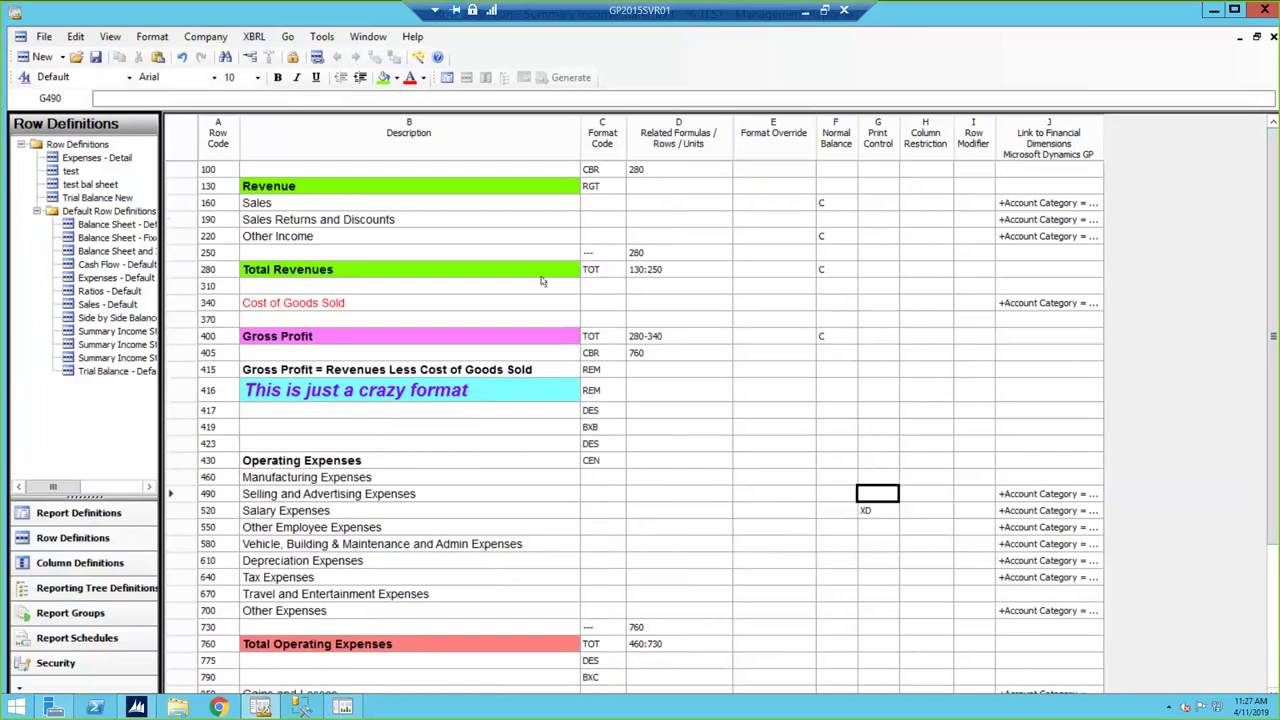
{"action": "left_click", "coordinate": [411, 220]}
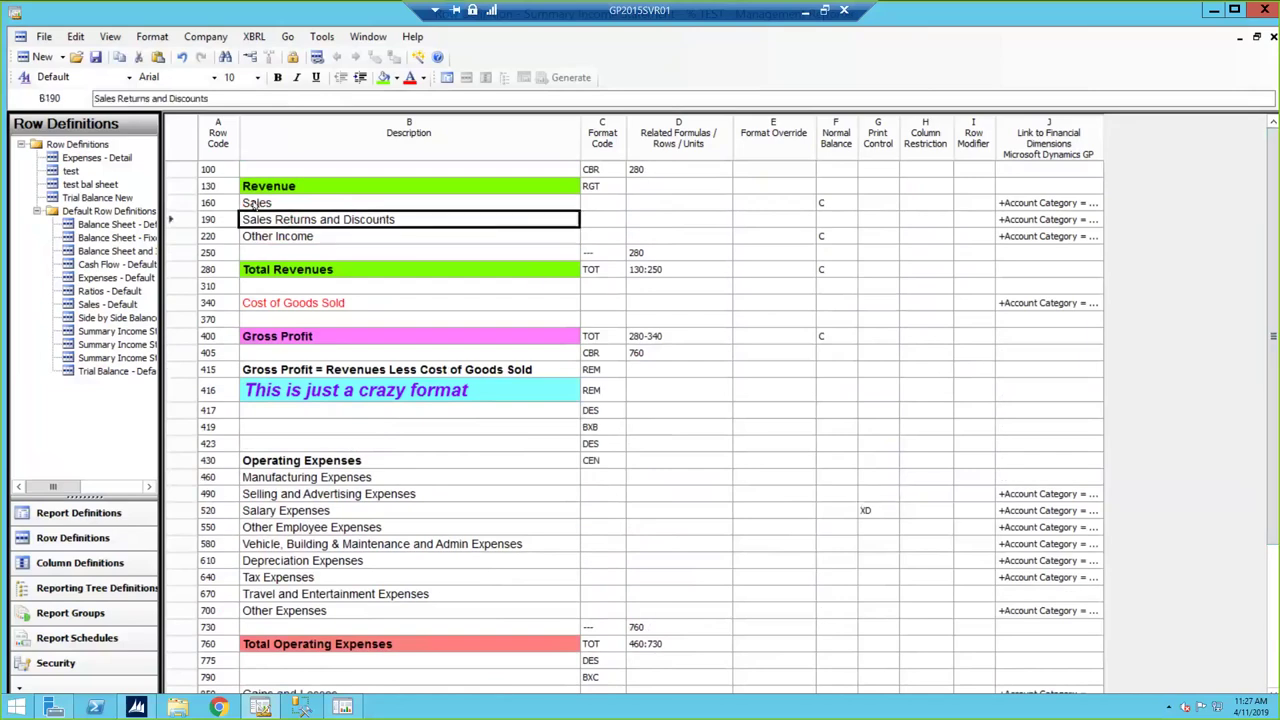
{"action": "left_click", "coordinate": [184, 169]}
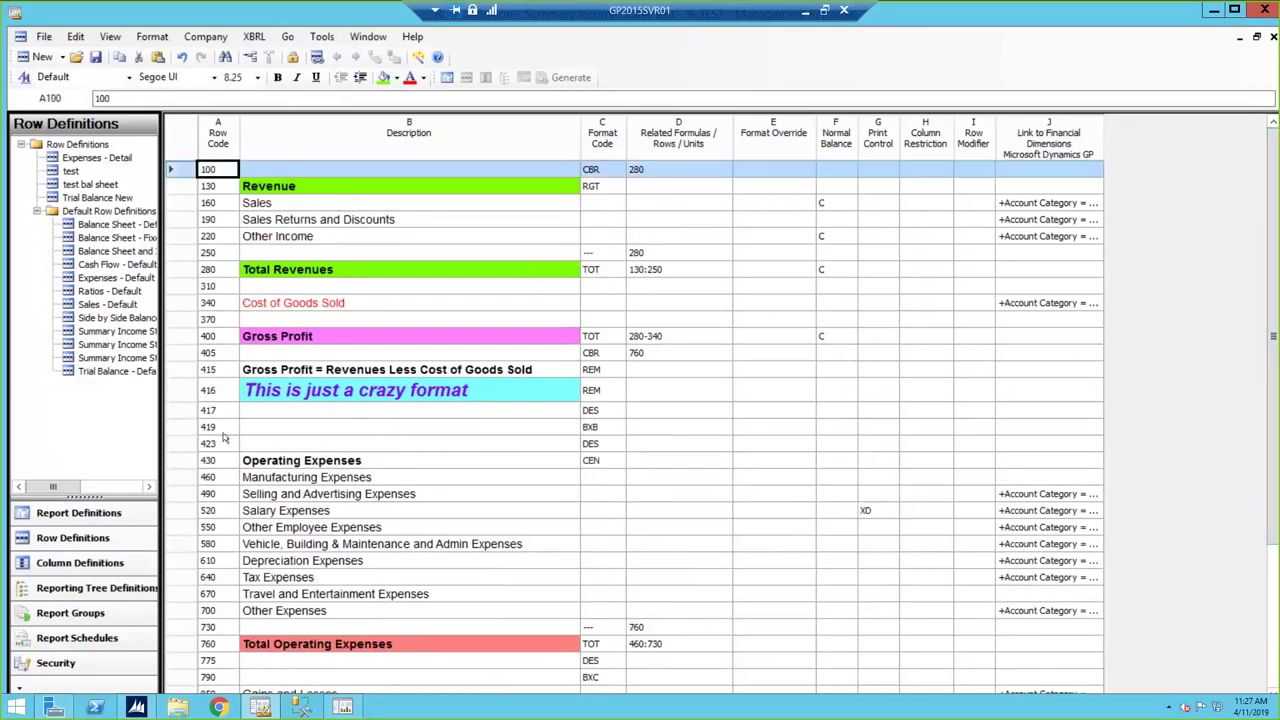
{"action": "left_click", "coordinate": [176, 478]}
{"action": "left_click_drag", "start_coordinate": [176, 481], "coordinate": [187, 579]}
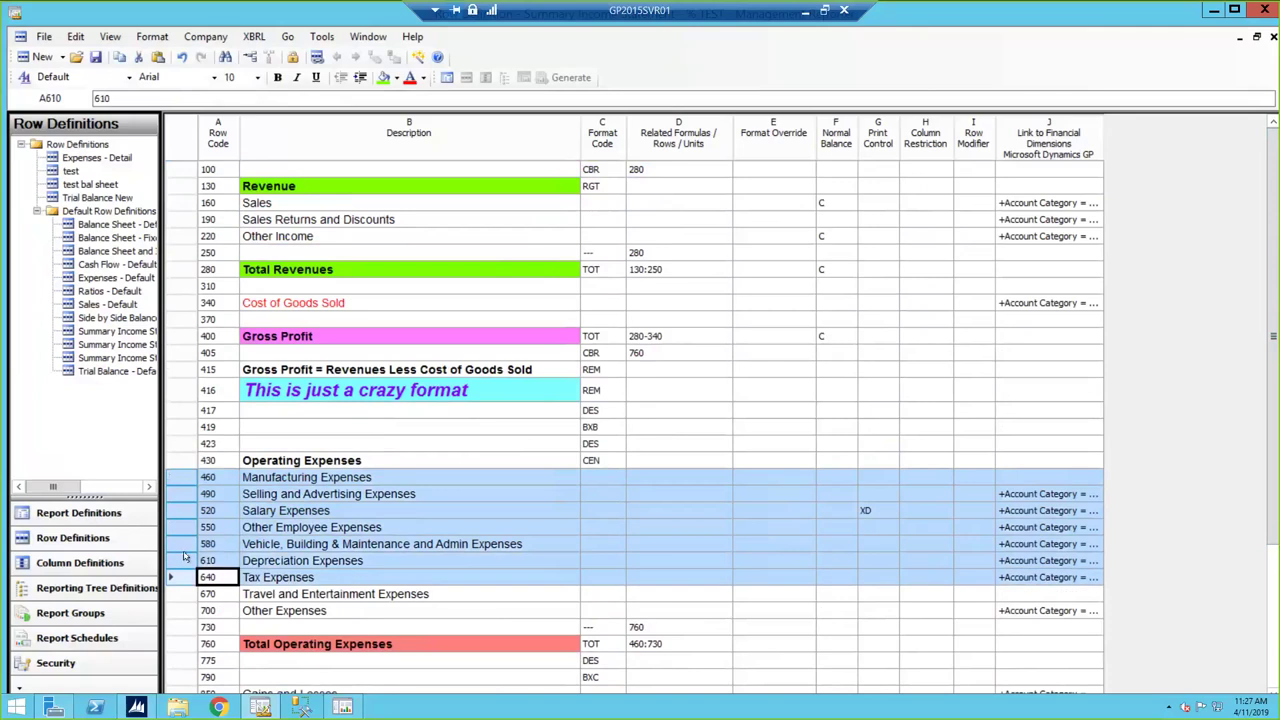
{"action": "right_click", "coordinate": [174, 516]}
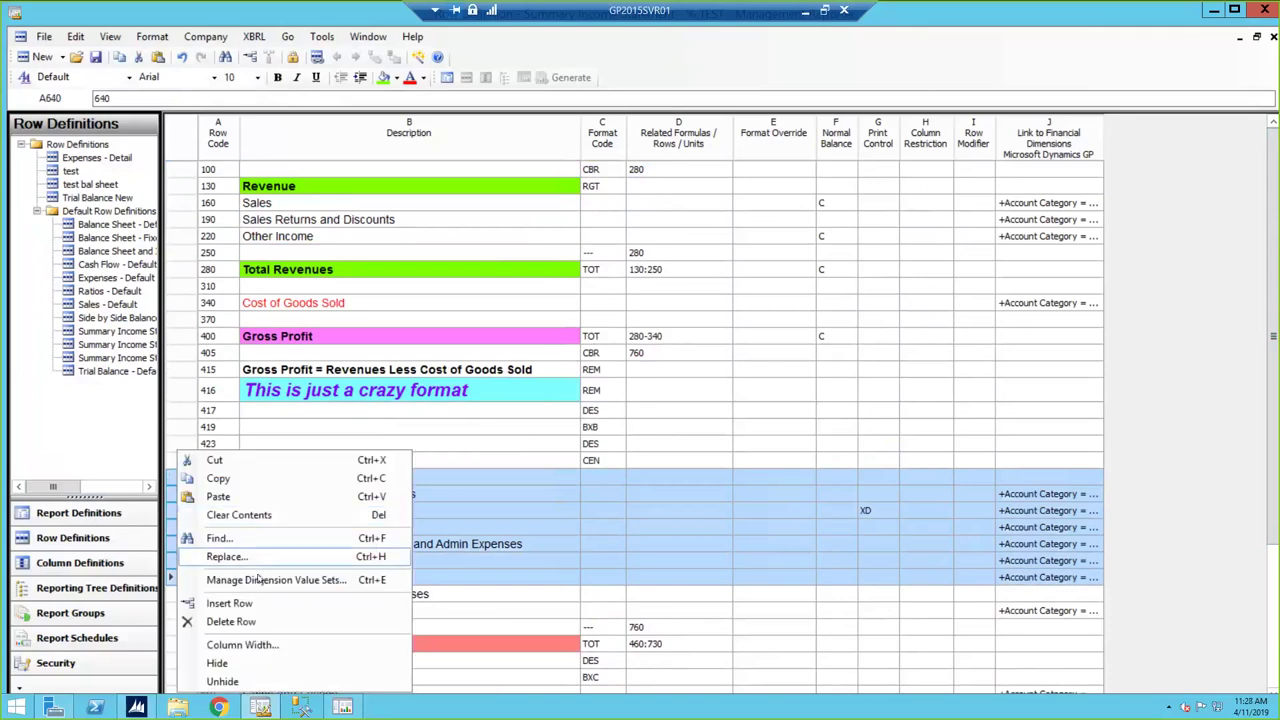
{"action": "left_click", "coordinate": [265, 604]}
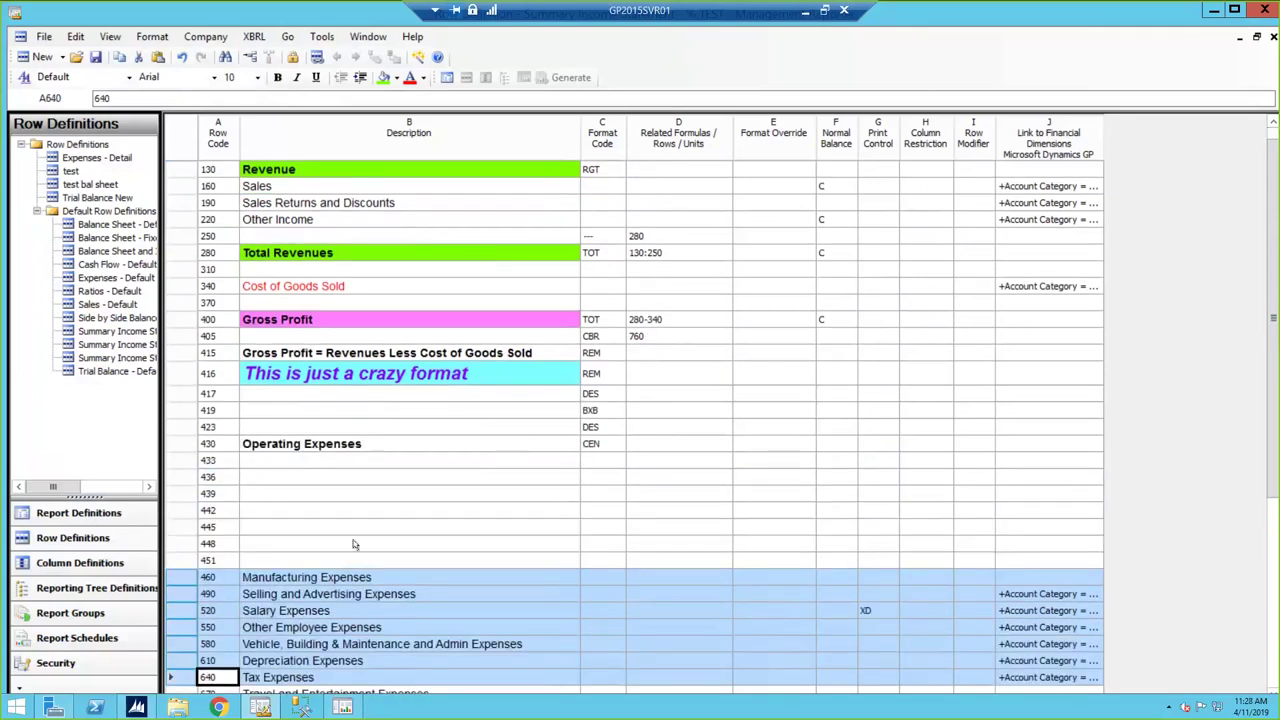
{"action": "scroll", "coordinate": [351, 543], "scroll_direction": "down", "scroll_amount": 4}
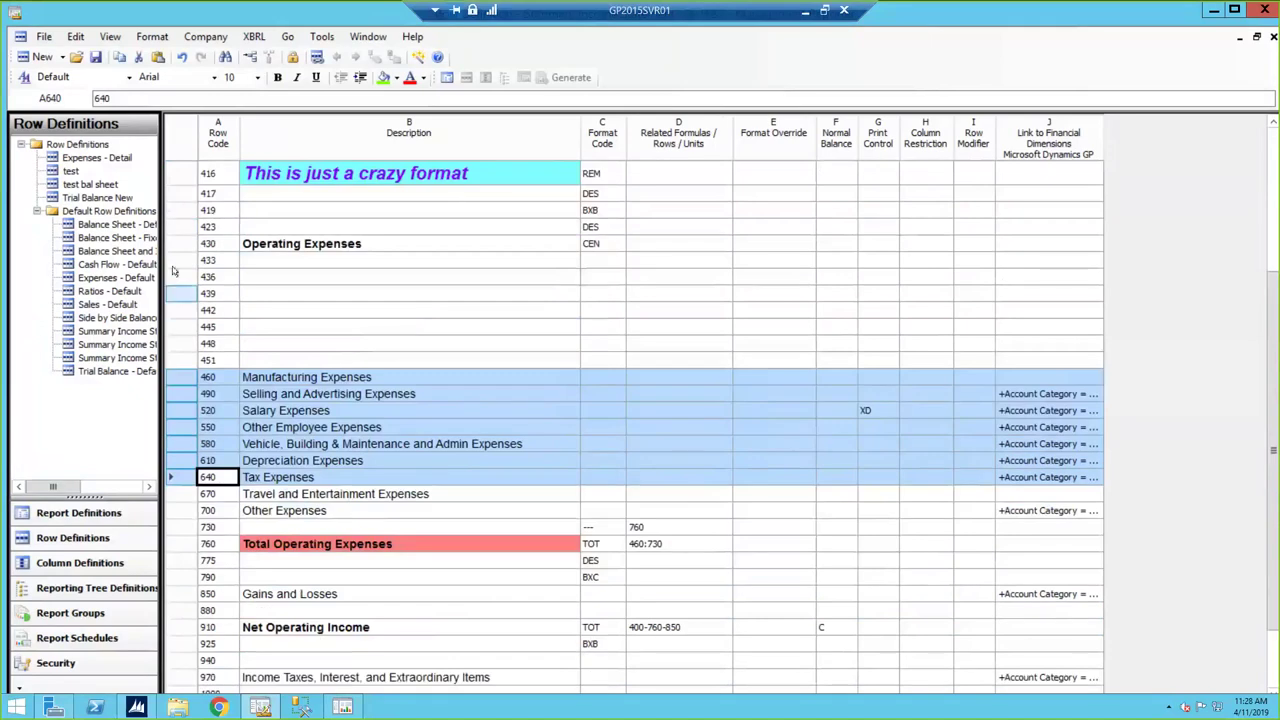
- Insert four more blank rows directly below the Operating Expenses row, based on rows 433 to 442, and check their row codes
{"action": "left_click", "coordinate": [215, 228]}
{"action": "left_click", "coordinate": [212, 245]}
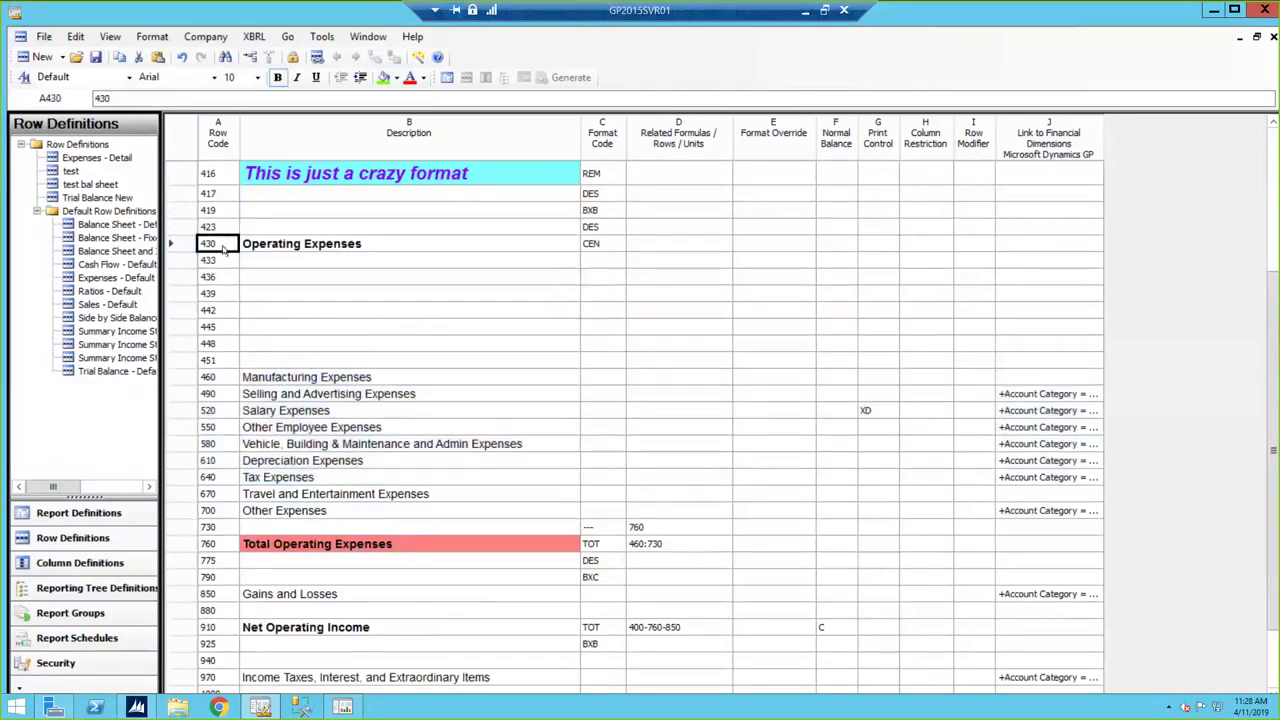
{"action": "left_click", "coordinate": [171, 262]}
{"action": "left_click_drag", "start_coordinate": [171, 265], "coordinate": [176, 300]}
{"action": "right_click", "coordinate": [175, 301]}
{"action": "left_click", "coordinate": [228, 455]}
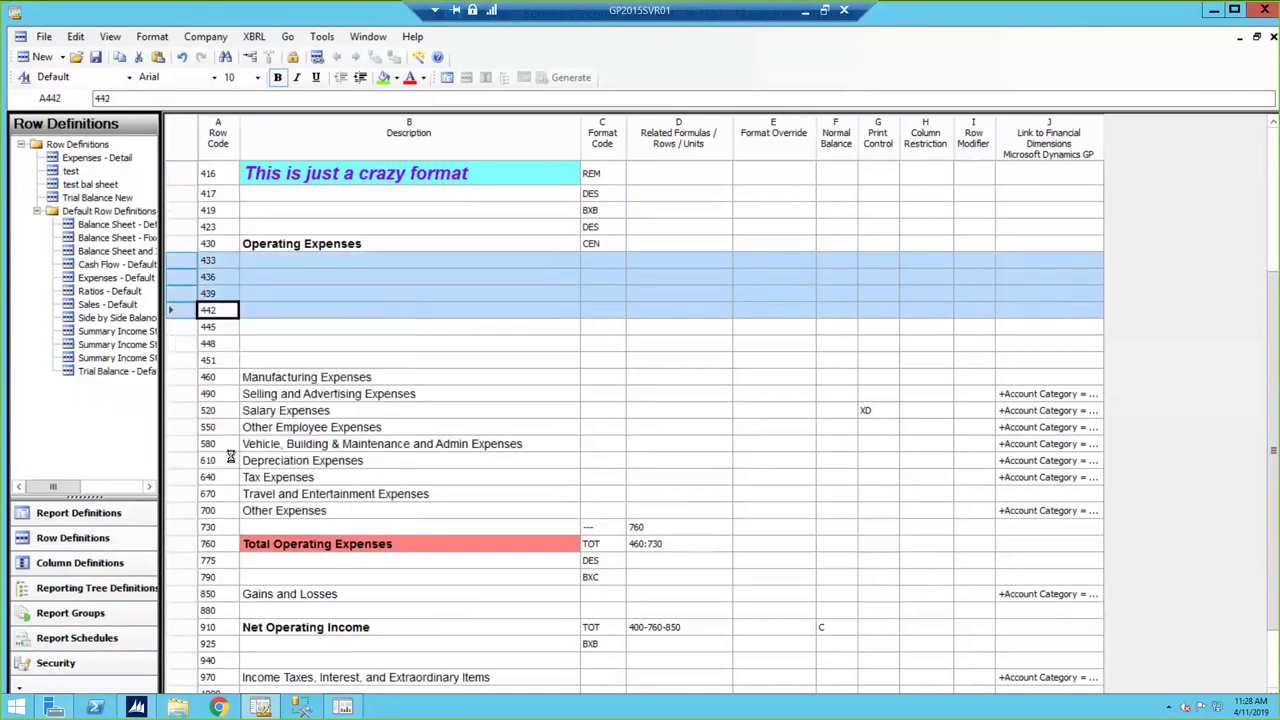
{"action": "left_click", "coordinate": [217, 244]}
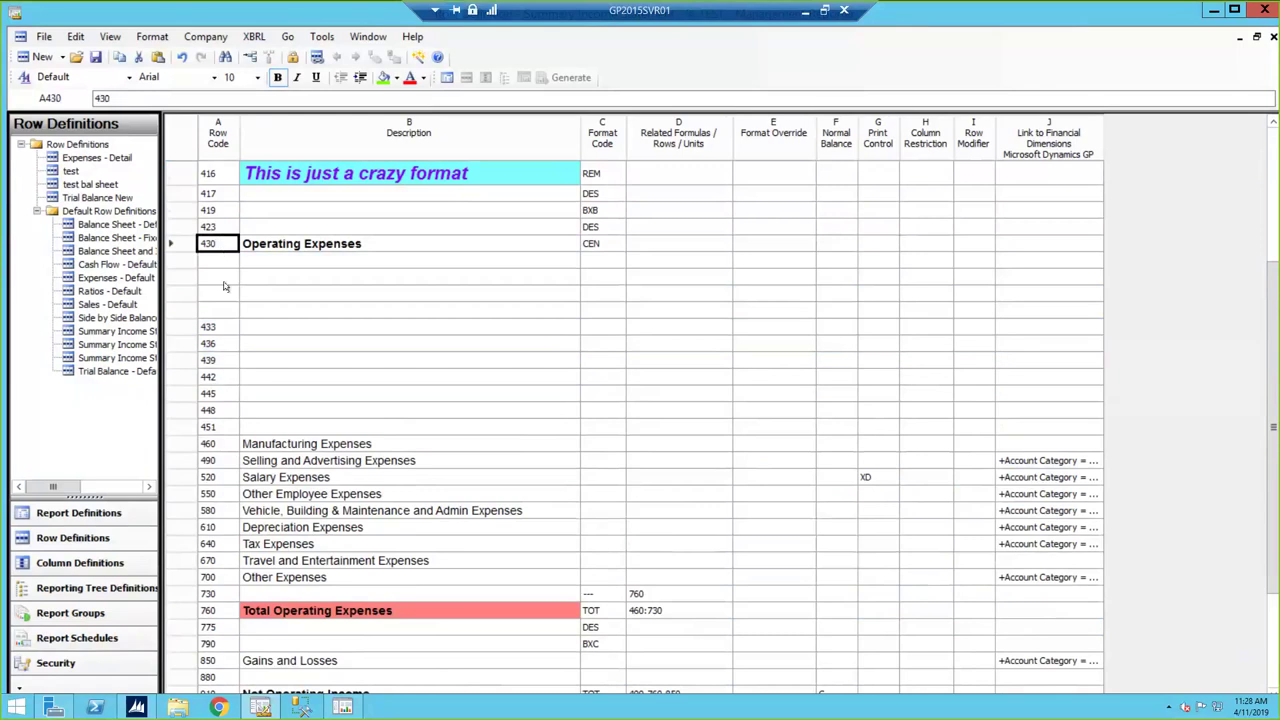
{"action": "left_click", "coordinate": [222, 327]}
{"action": "left_click", "coordinate": [220, 277]}
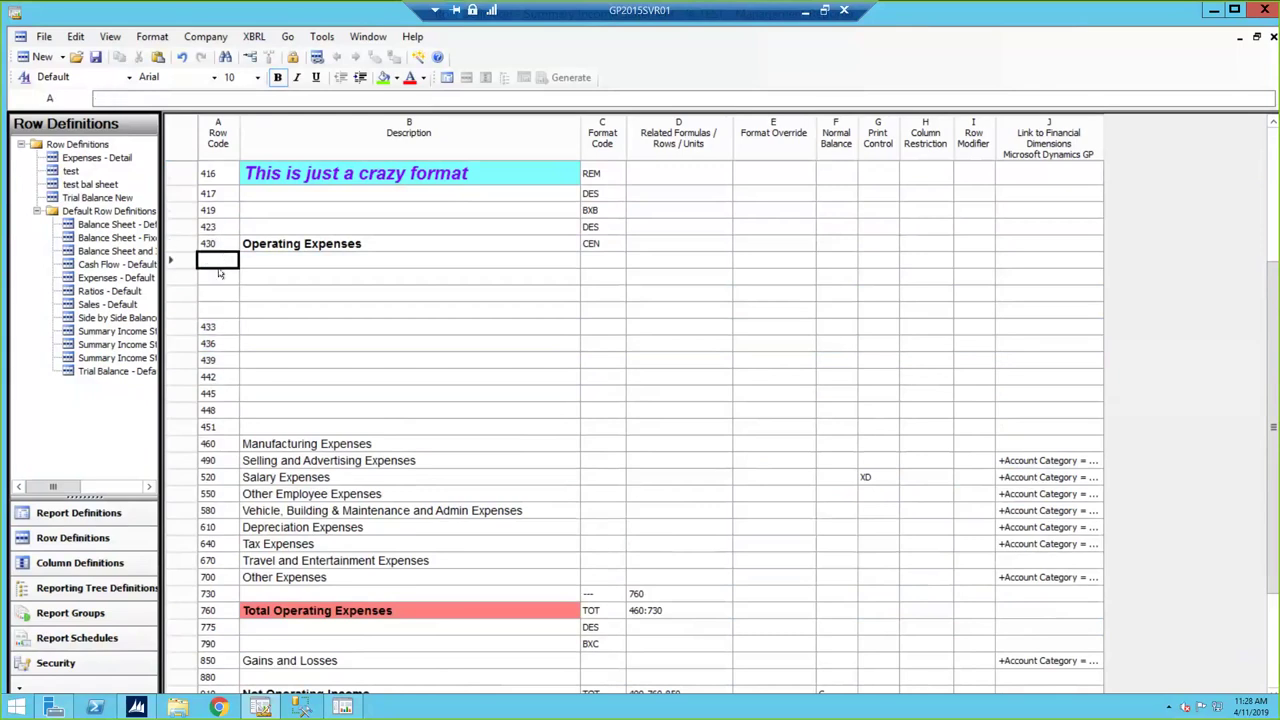
{"action": "left_click", "coordinate": [219, 243]}
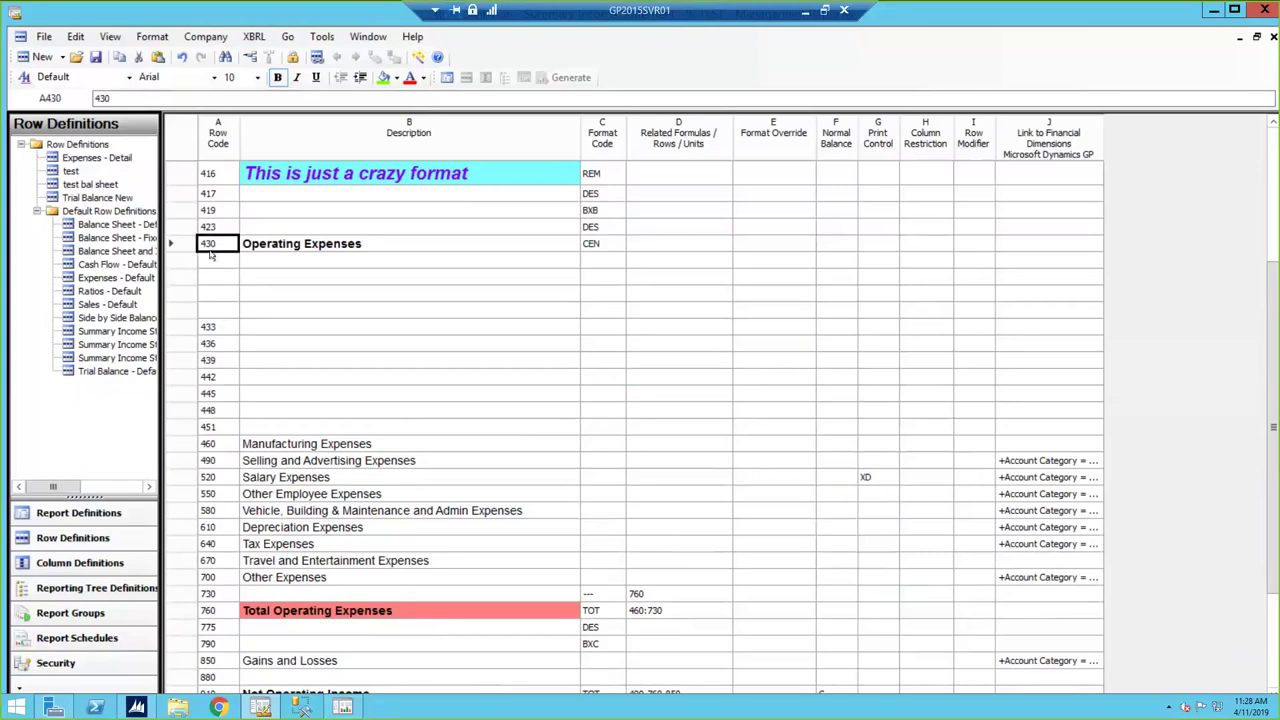
- Renumber the rows starting at row code 100 with an increment of 50
{"action": "scroll", "coordinate": [210, 262], "scroll_direction": "up", "scroll_amount": 3}
{"action": "scroll", "coordinate": [208, 286], "scroll_direction": "up", "scroll_amount": 2}
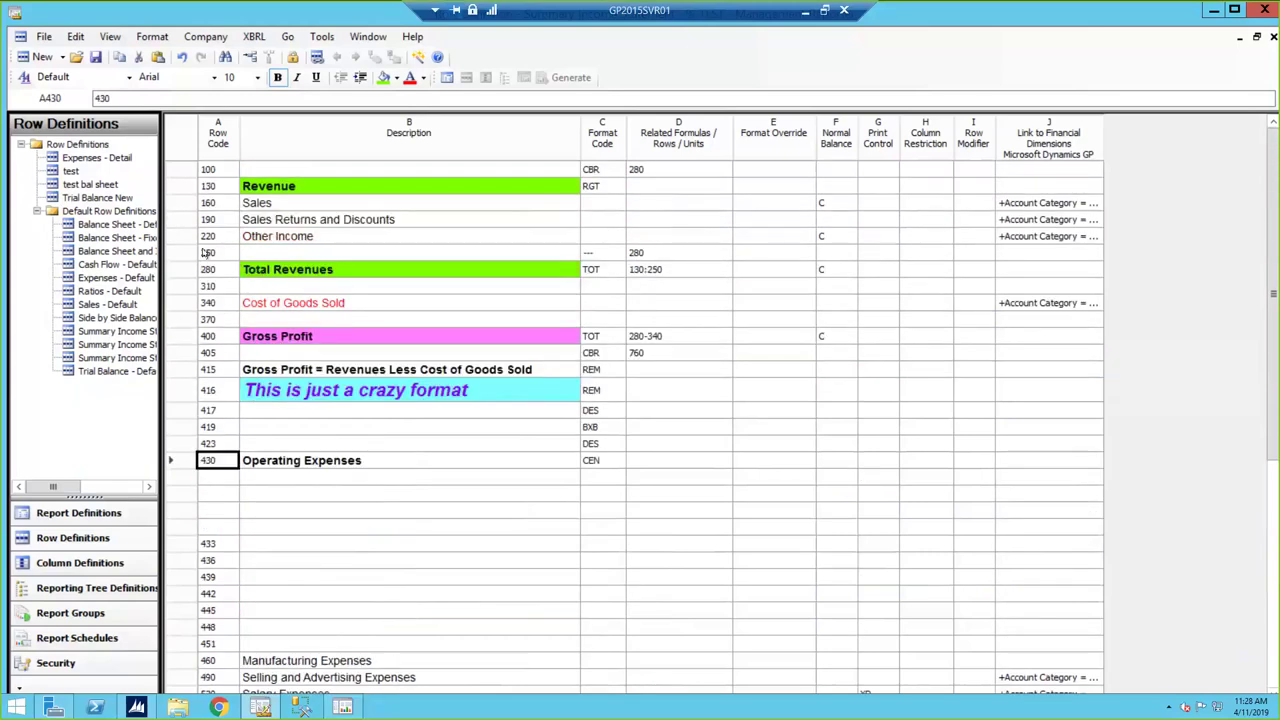
{"action": "left_click", "coordinate": [218, 170]}
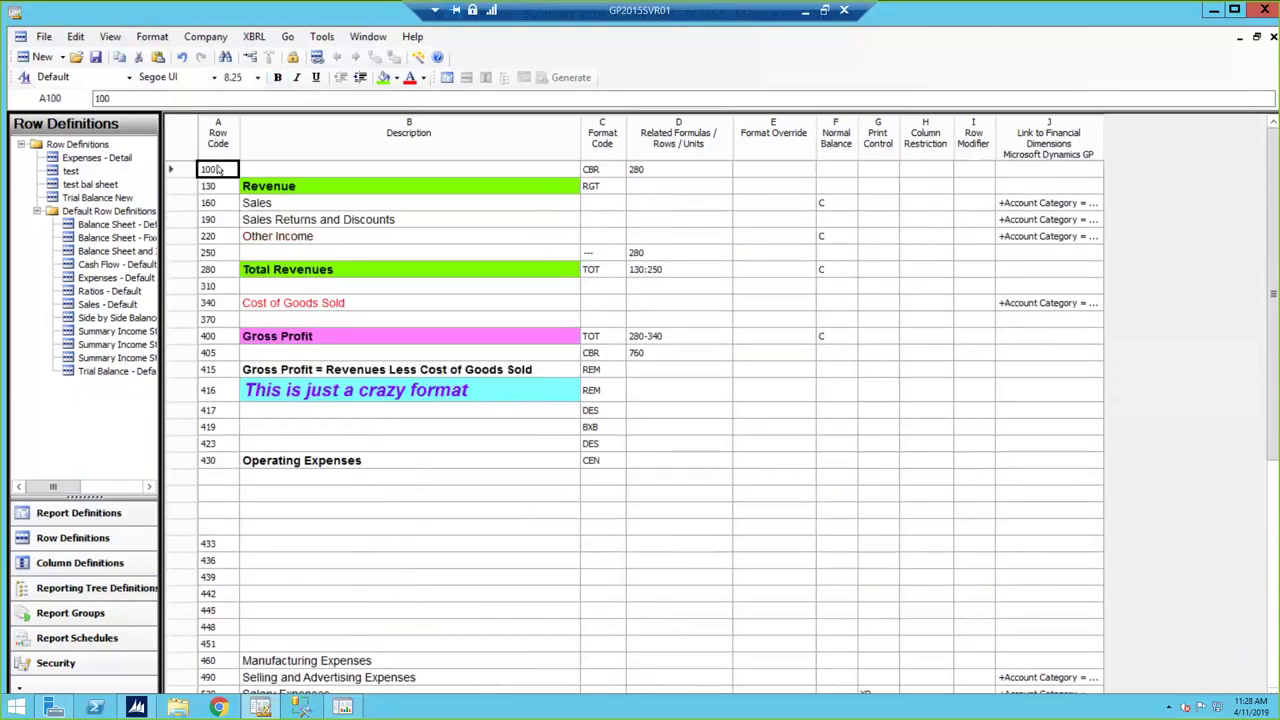
{"action": "left_click", "coordinate": [75, 37]}
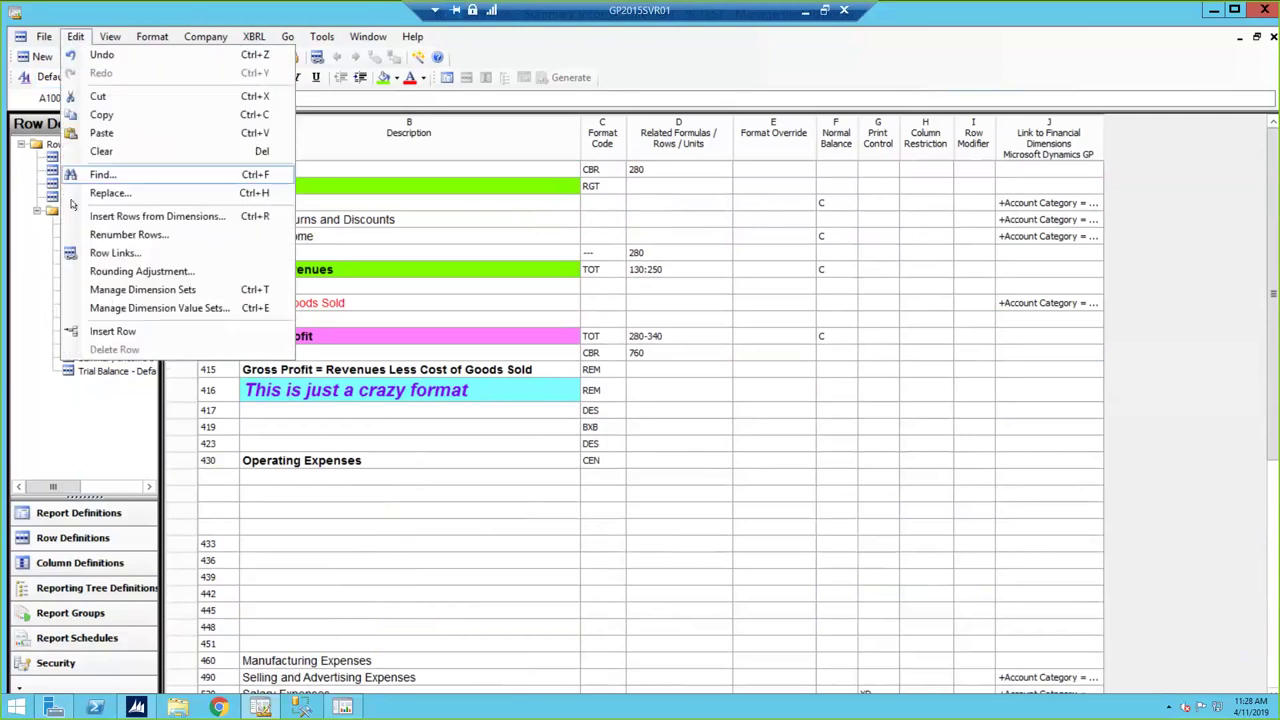
{"action": "left_click", "coordinate": [100, 236]}
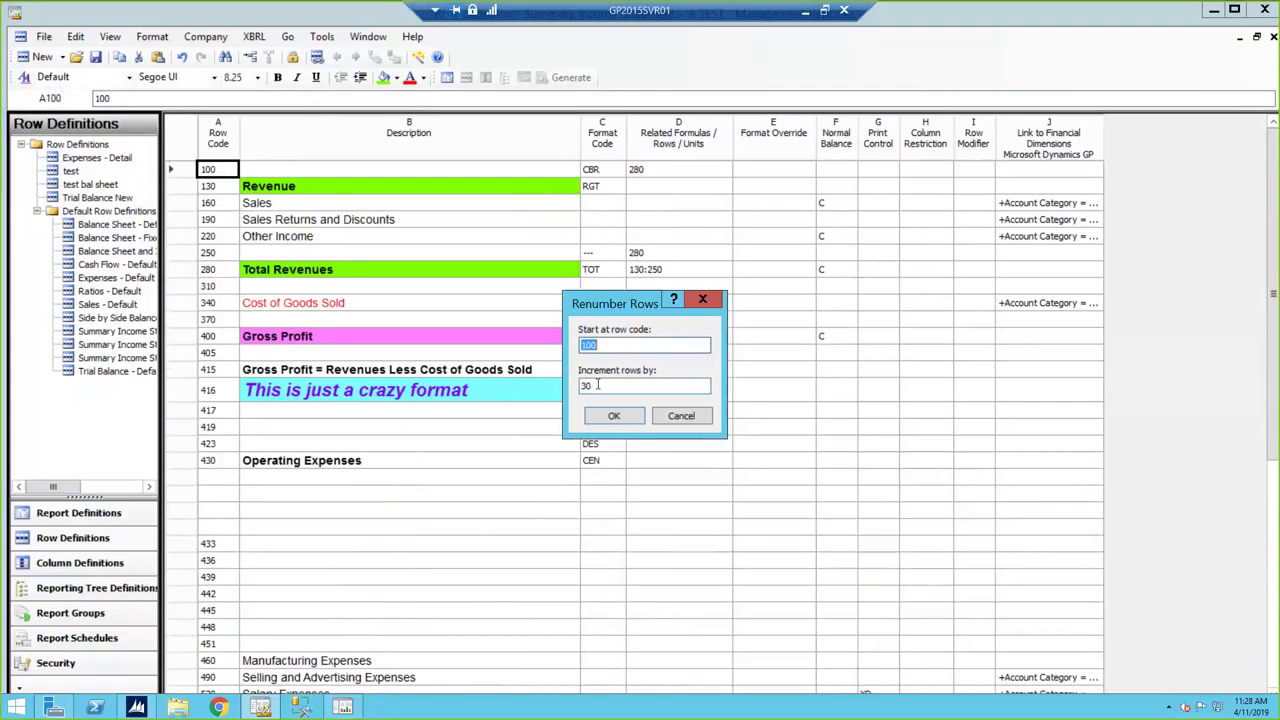
{"action": "left_click", "coordinate": [597, 385]}
{"action": "double_click", "coordinate": [597, 385]}
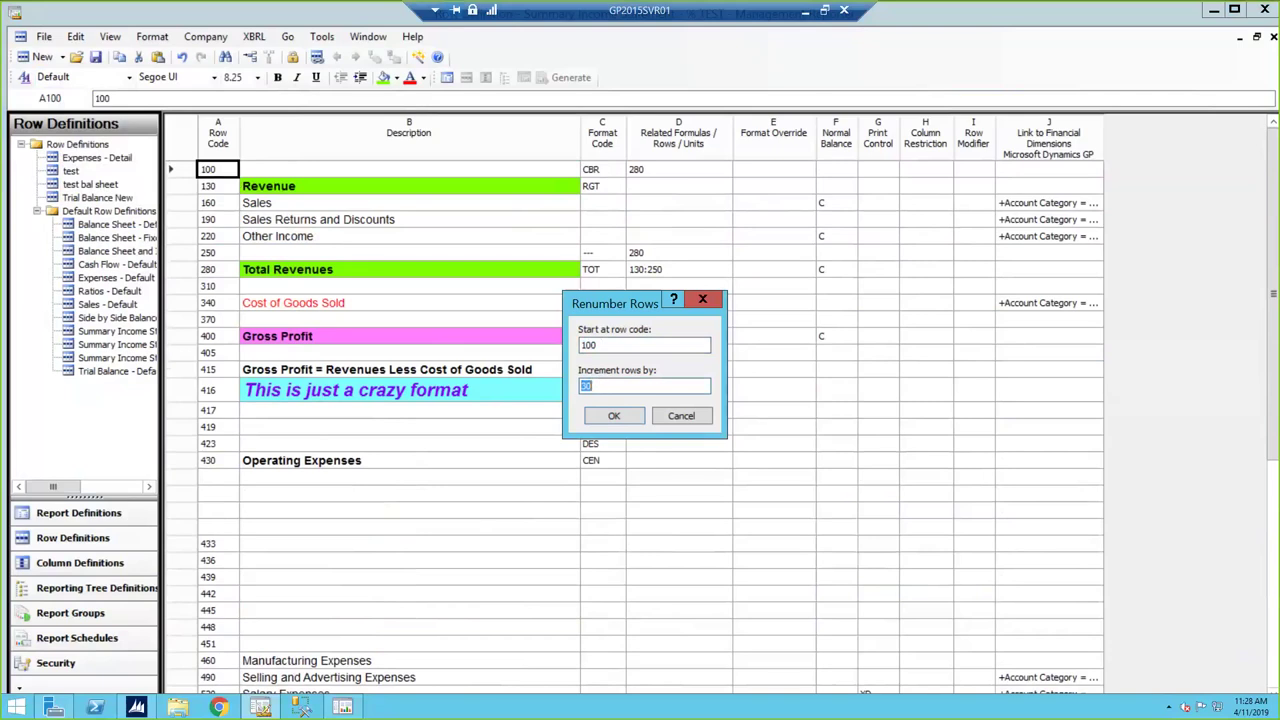
{"action": "type", "text": "5"}
{"action": "left_click", "coordinate": [610, 416]}
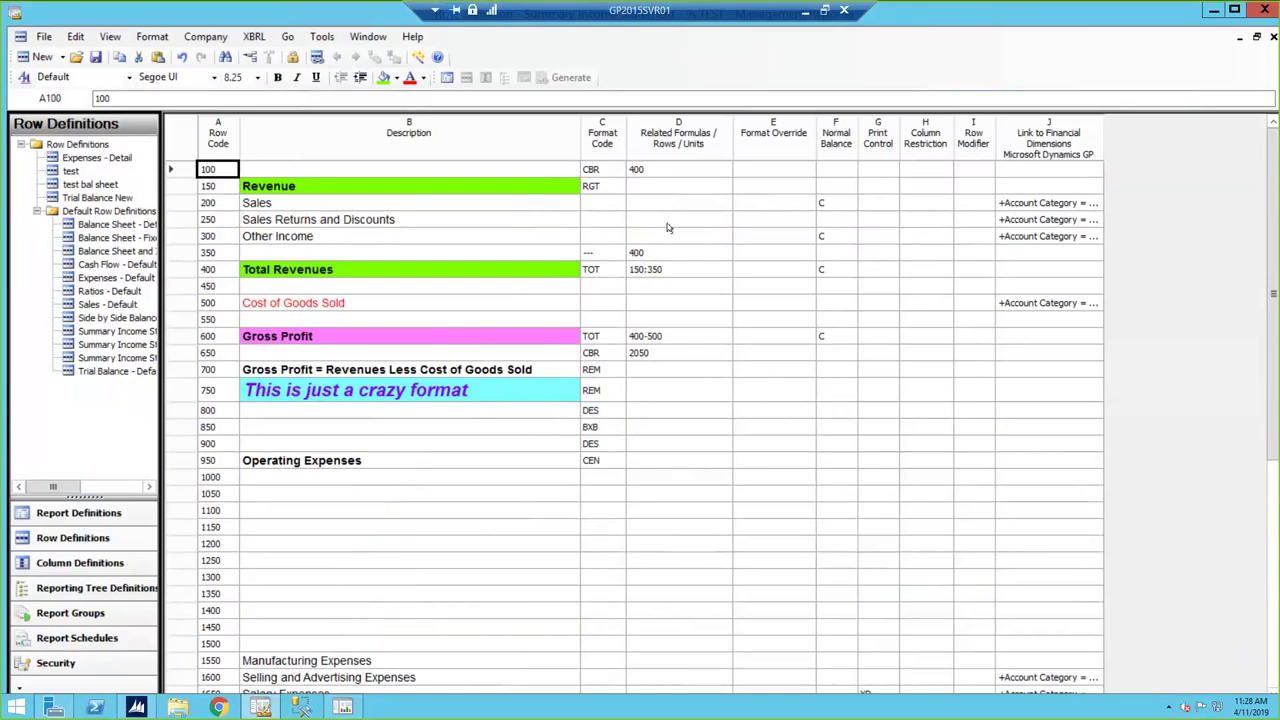
- Insert rows from dimensions at blank row 1050 for the Account range 6000 to 6300
{"action": "left_click", "coordinate": [310, 495]}
{"action": "scroll", "coordinate": [320, 505], "scroll_direction": "down", "scroll_amount": 3}
{"action": "scroll", "coordinate": [350, 500], "scroll_direction": "down", "scroll_amount": 2}
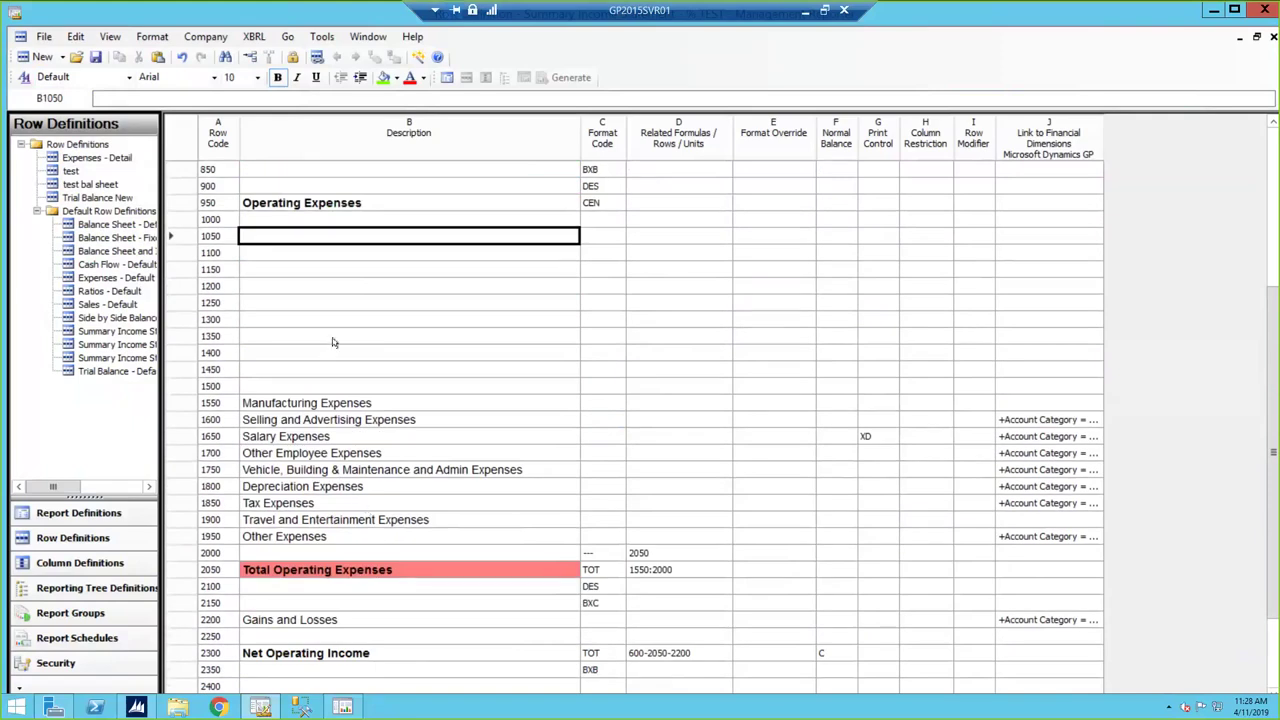
{"action": "scroll", "coordinate": [323, 327], "scroll_direction": "up", "scroll_amount": 2}
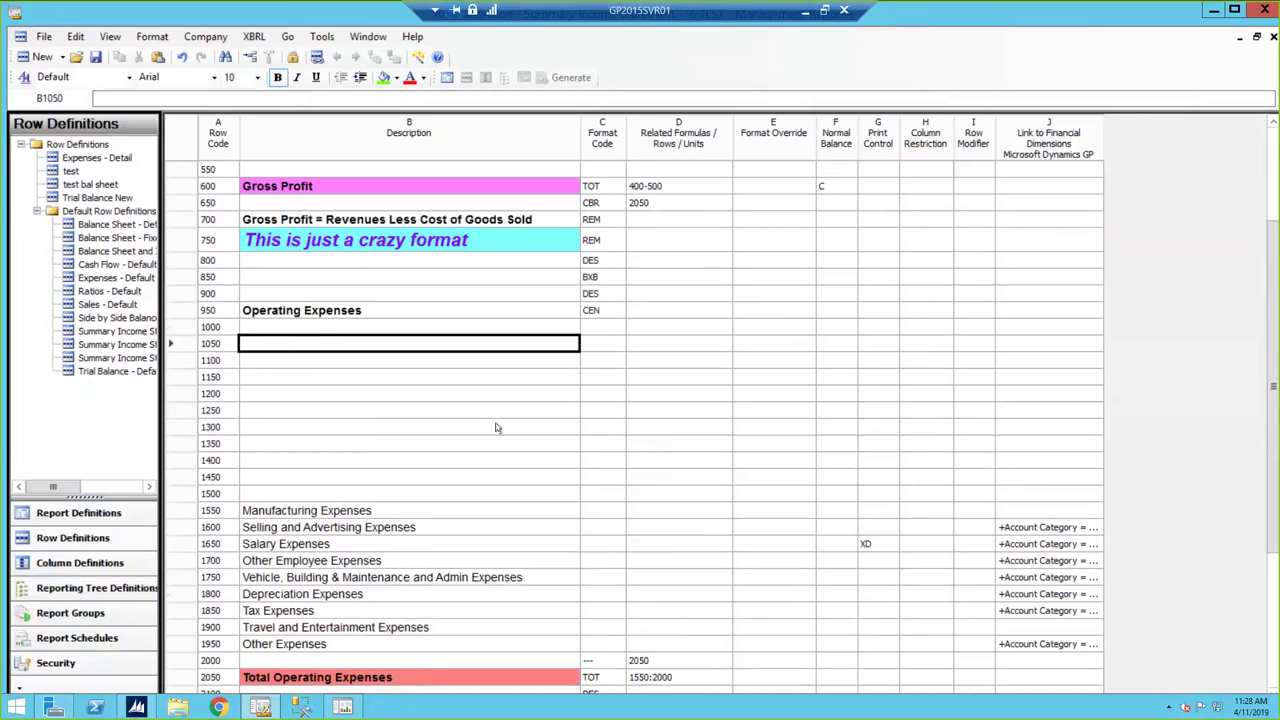
{"action": "left_click", "coordinate": [84, 37]}
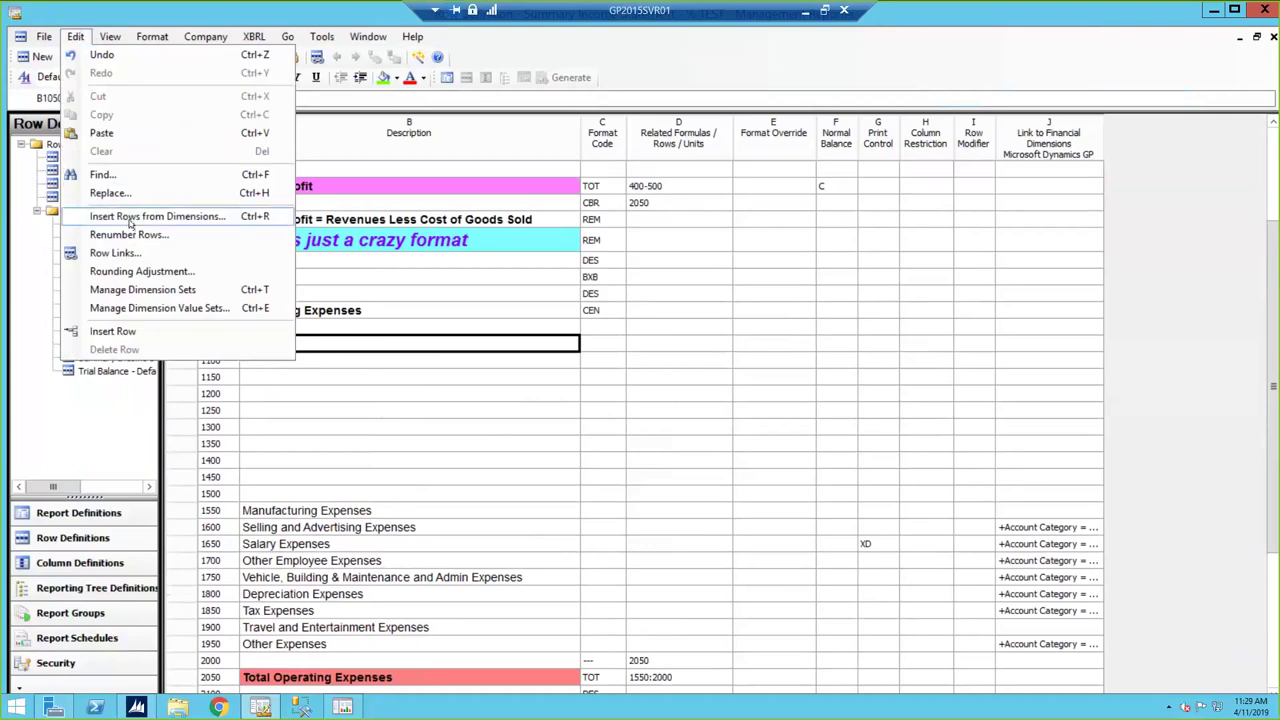
{"action": "left_click", "coordinate": [130, 217]}
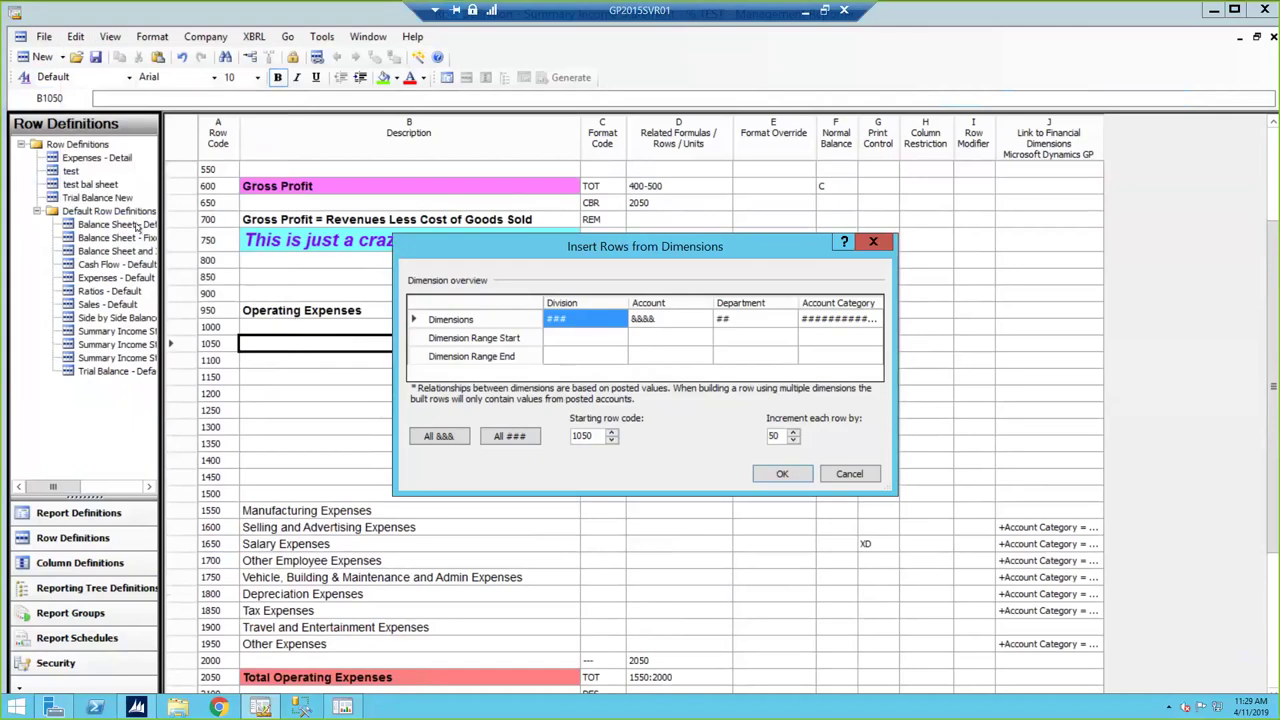
{"action": "left_click", "coordinate": [686, 340]}
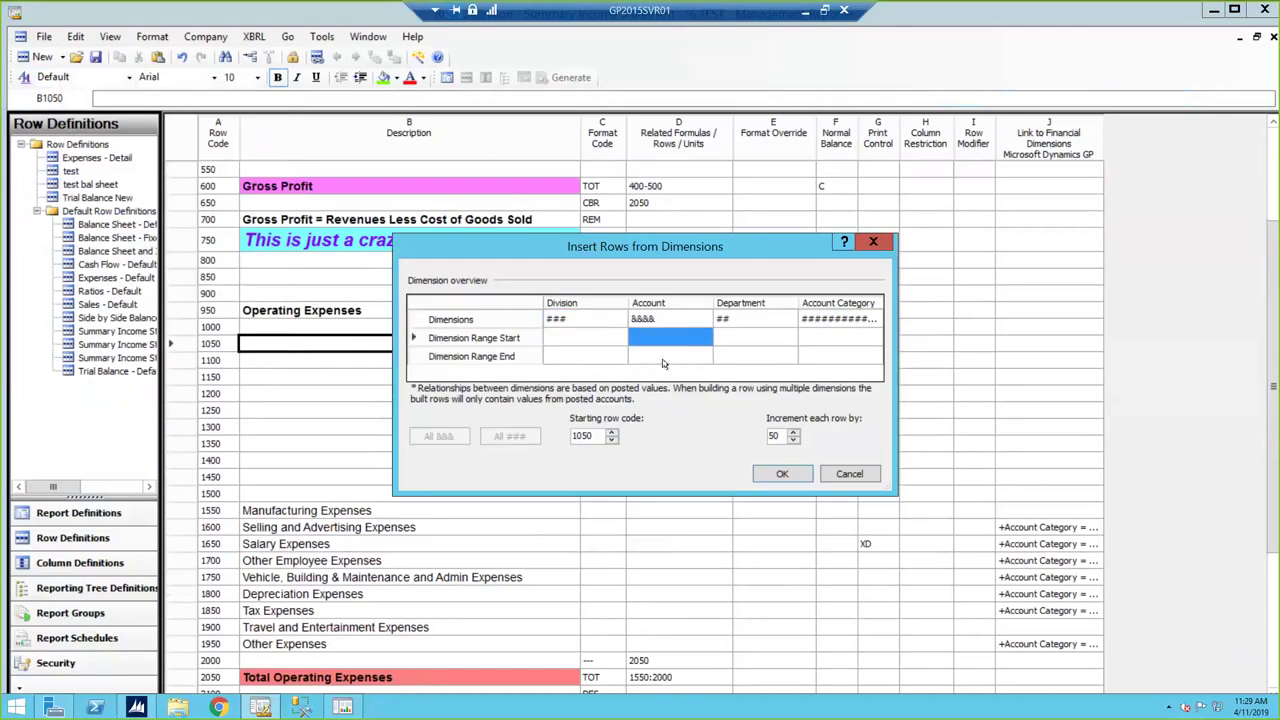
{"action": "left_click", "coordinate": [664, 318]}
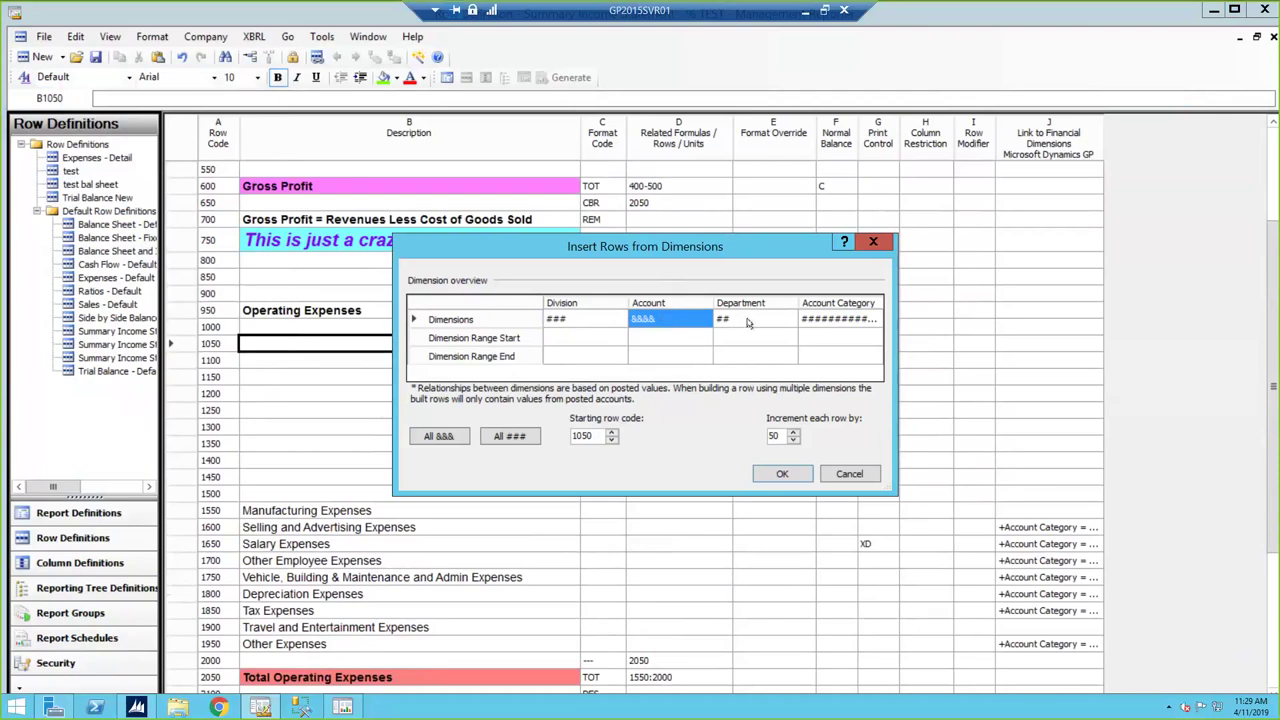
{"action": "left_click", "coordinate": [651, 337]}
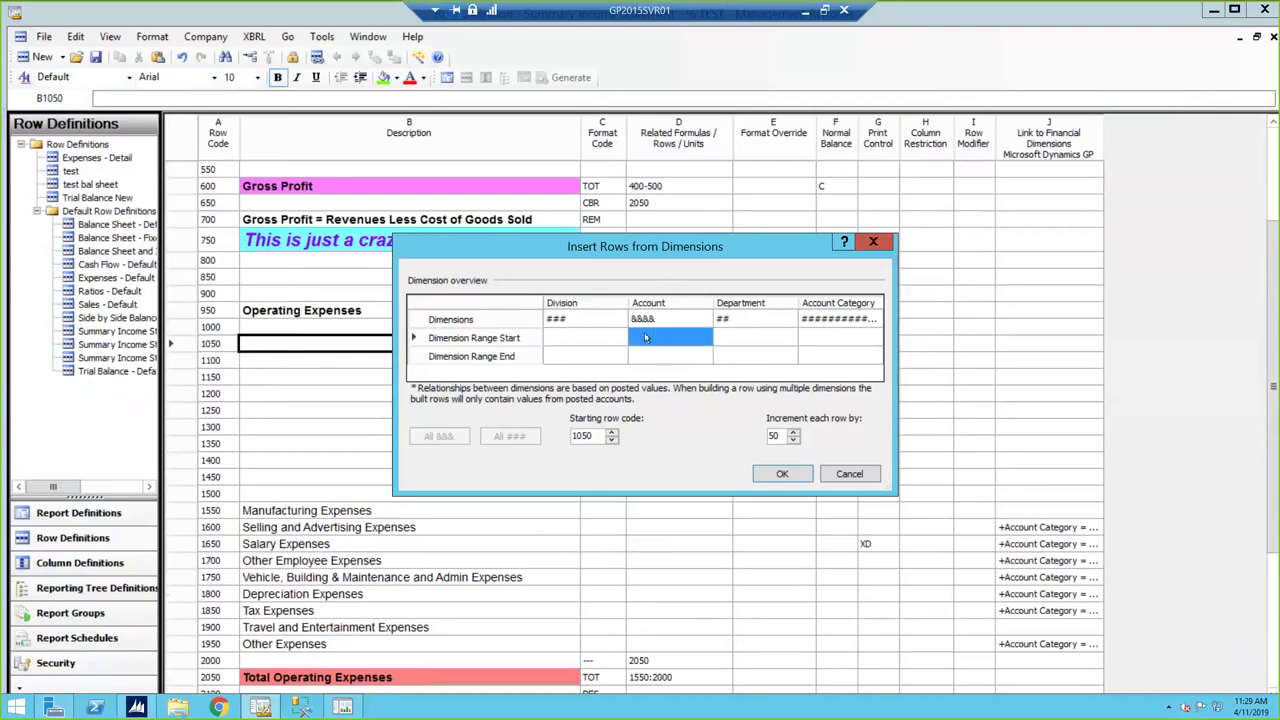
{"action": "type", "text": "6000"}
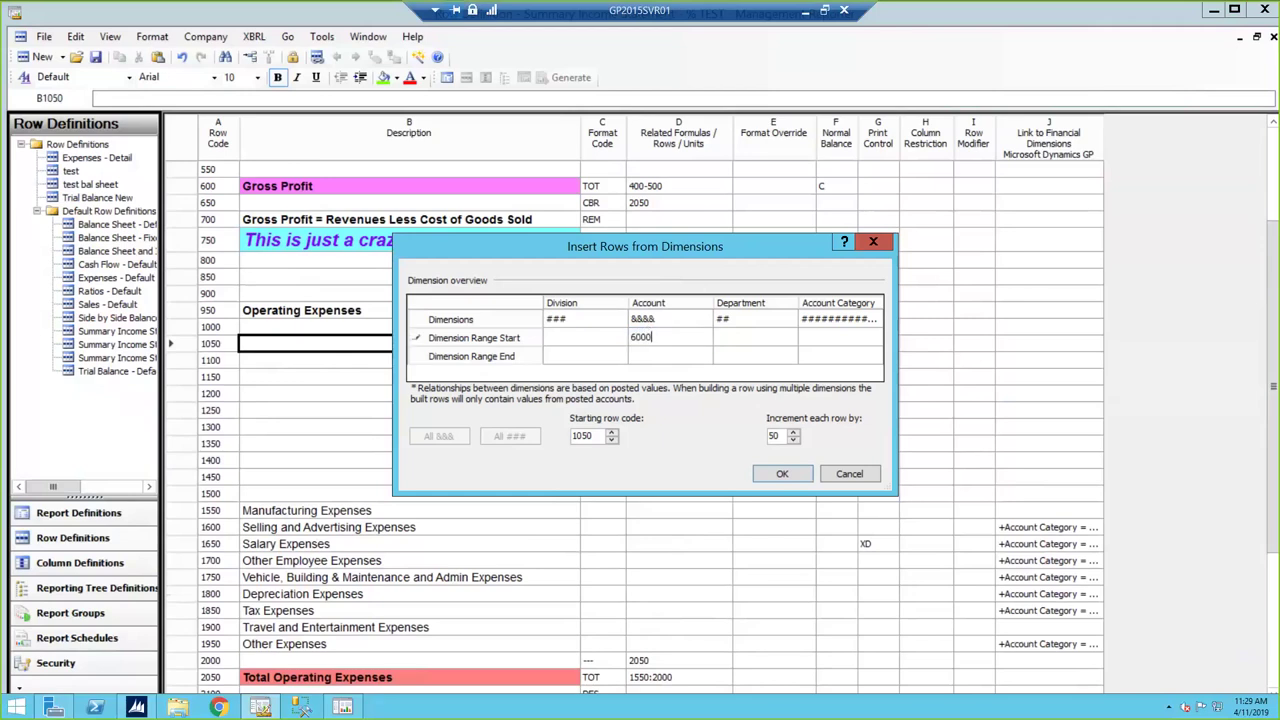
{"action": "key", "text": "Return"}
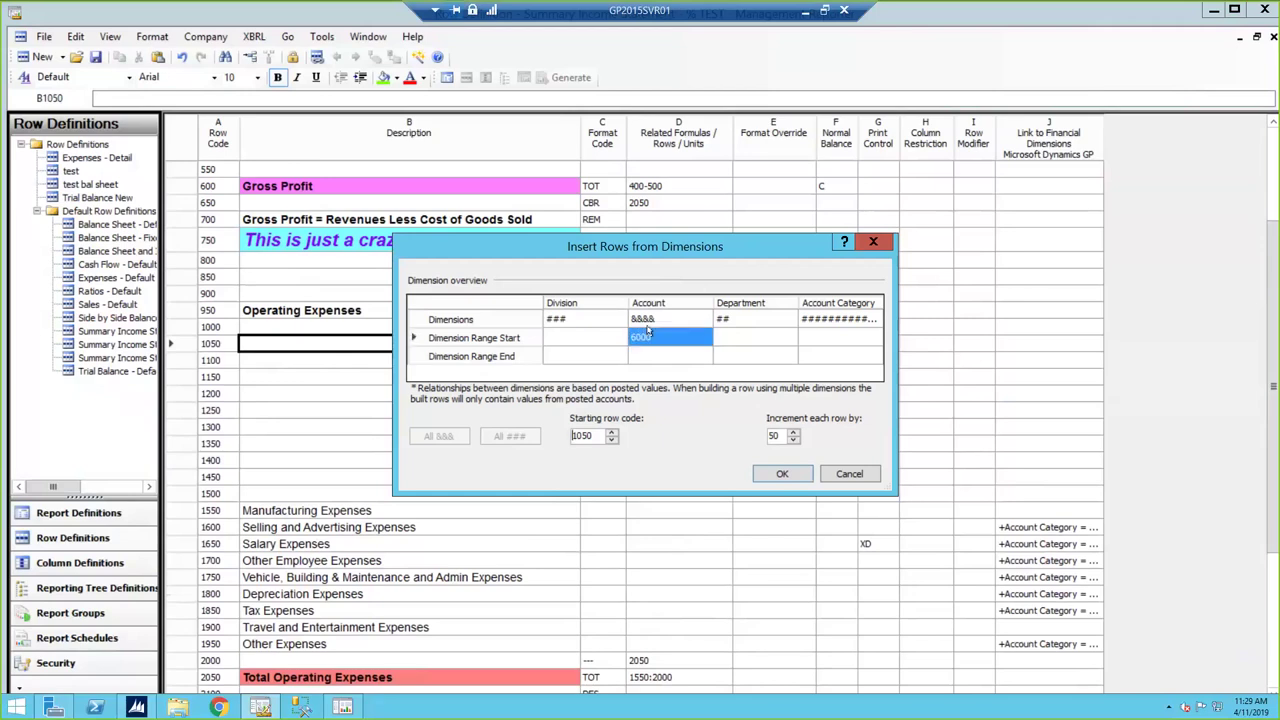
{"action": "left_click", "coordinate": [652, 357]}
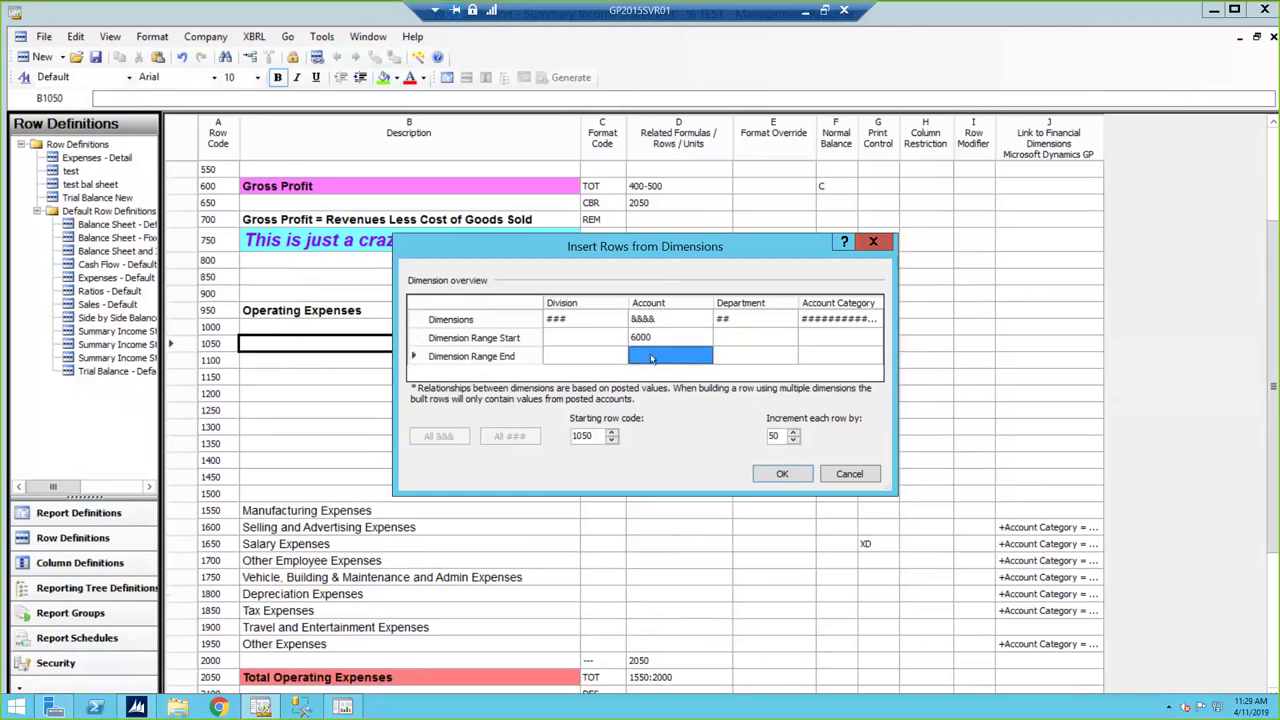
{"action": "type", "text": "6300"}
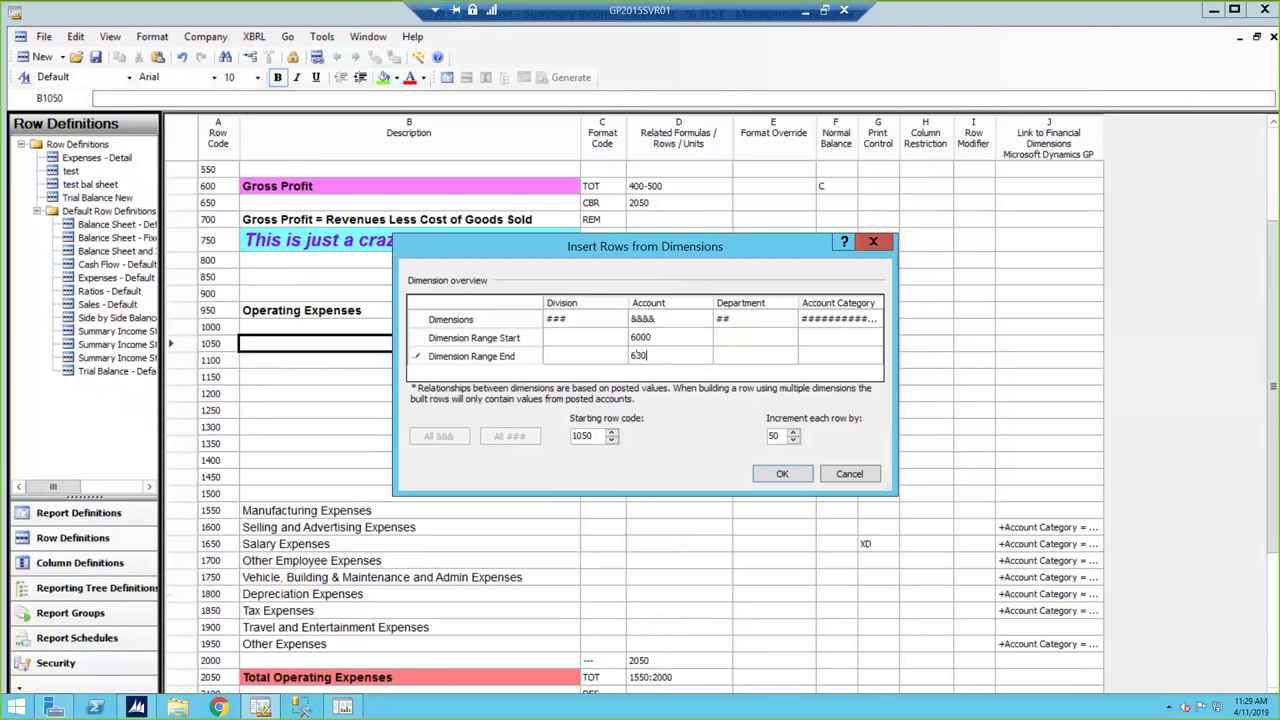
{"action": "left_click", "coordinate": [785, 474]}
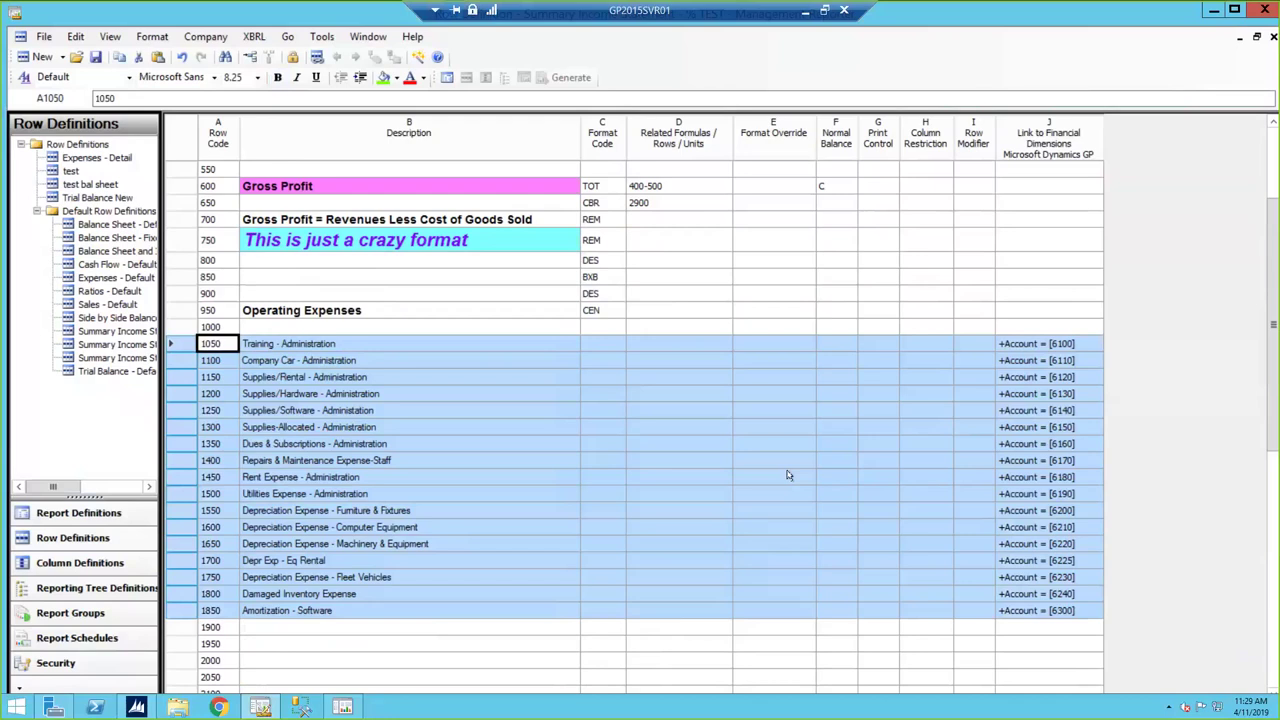
- Delete the blank rows 1900 to 2300 below Amortization - Software
{"action": "scroll", "coordinate": [748, 398], "scroll_direction": "down", "scroll_amount": 3}
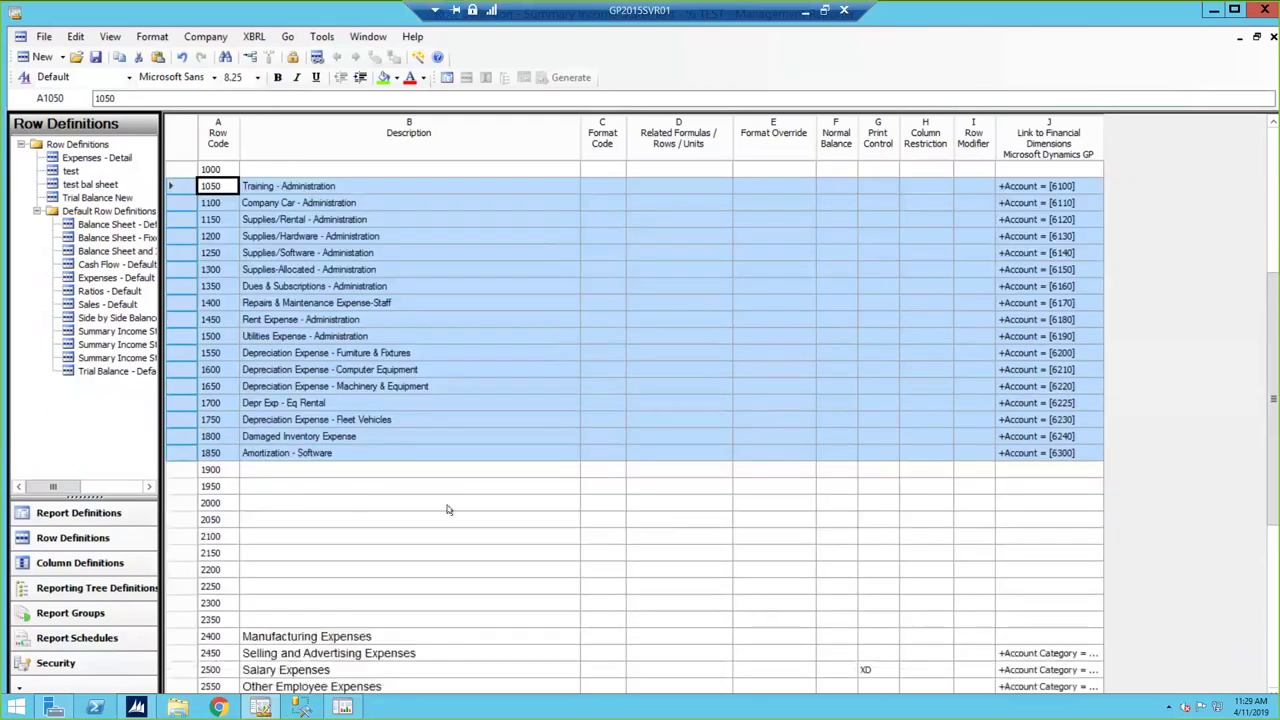
{"action": "left_click", "coordinate": [171, 470]}
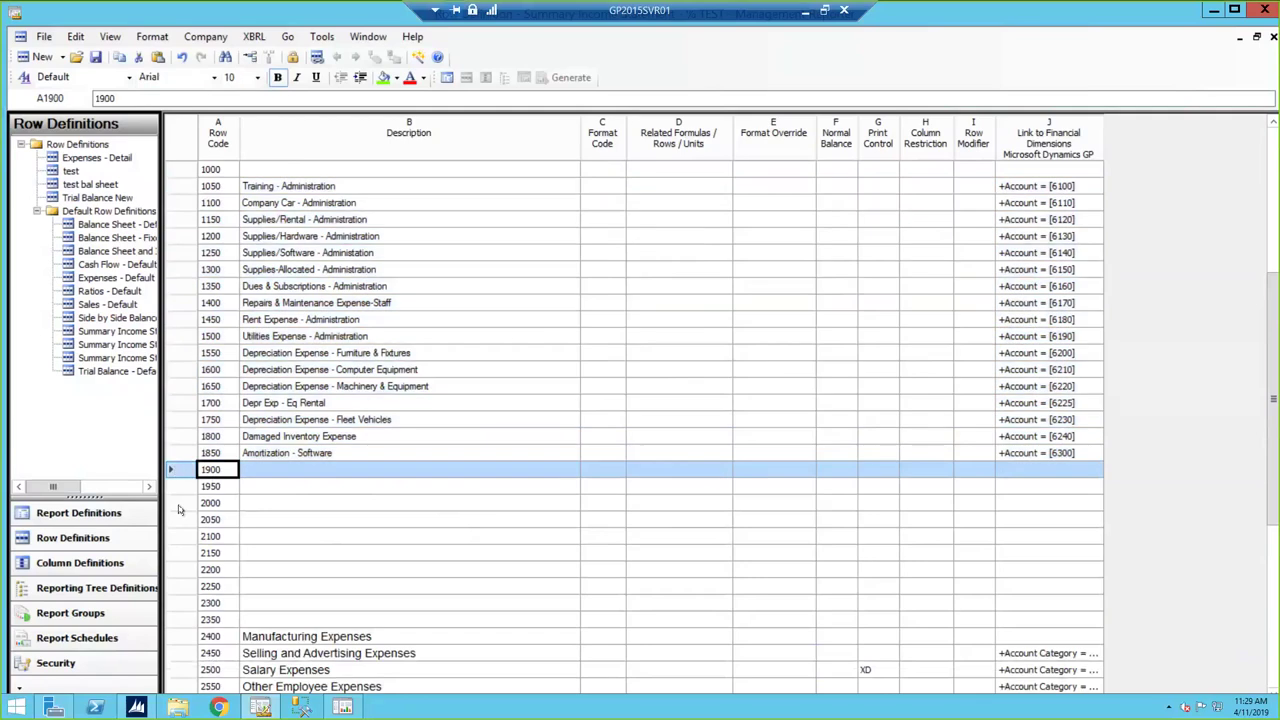
{"action": "left_click_drag", "start_coordinate": [179, 510], "coordinate": [172, 604]}
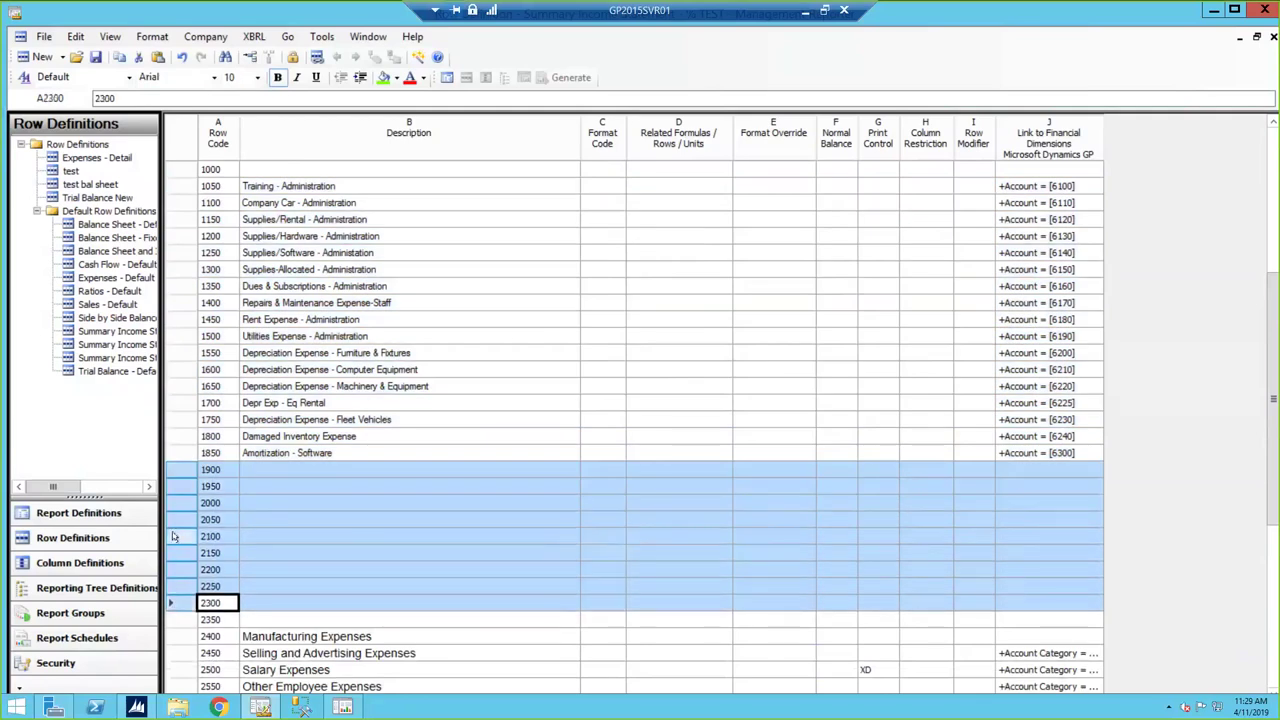
{"action": "right_click", "coordinate": [172, 537]}
{"action": "left_click", "coordinate": [249, 621]}
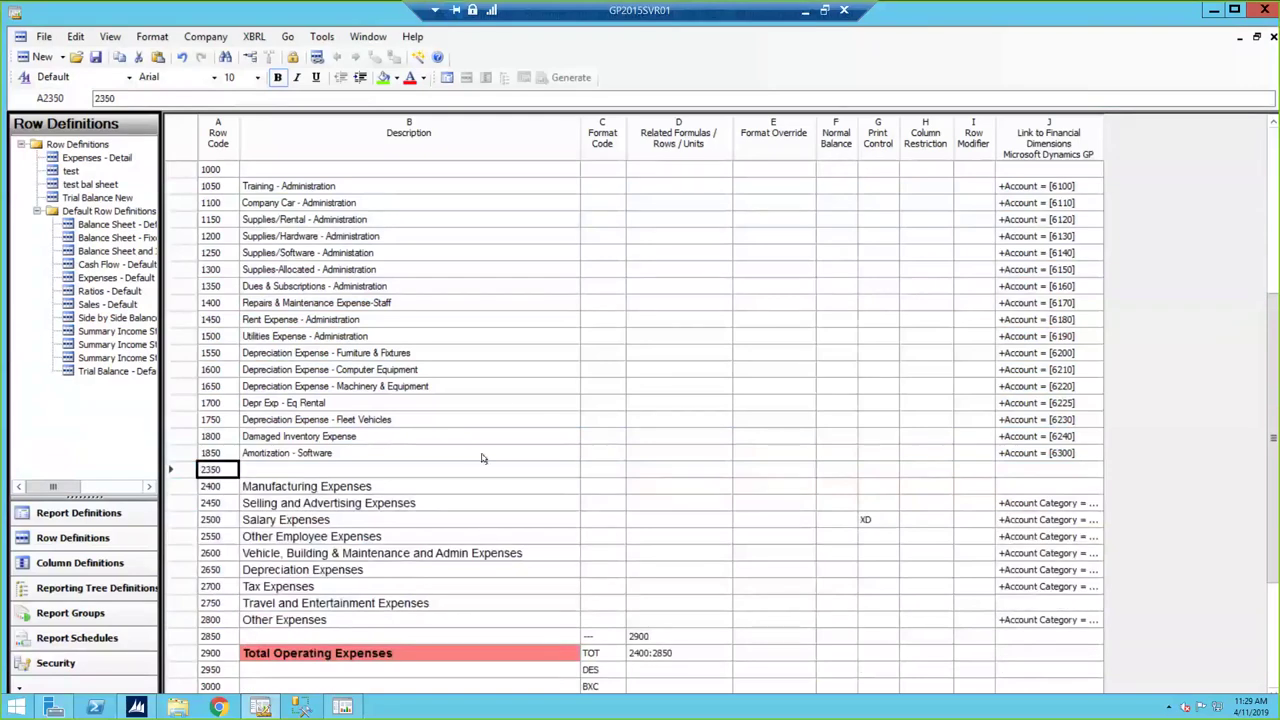
{"action": "scroll", "coordinate": [516, 326], "scroll_direction": "up", "scroll_amount": 3}
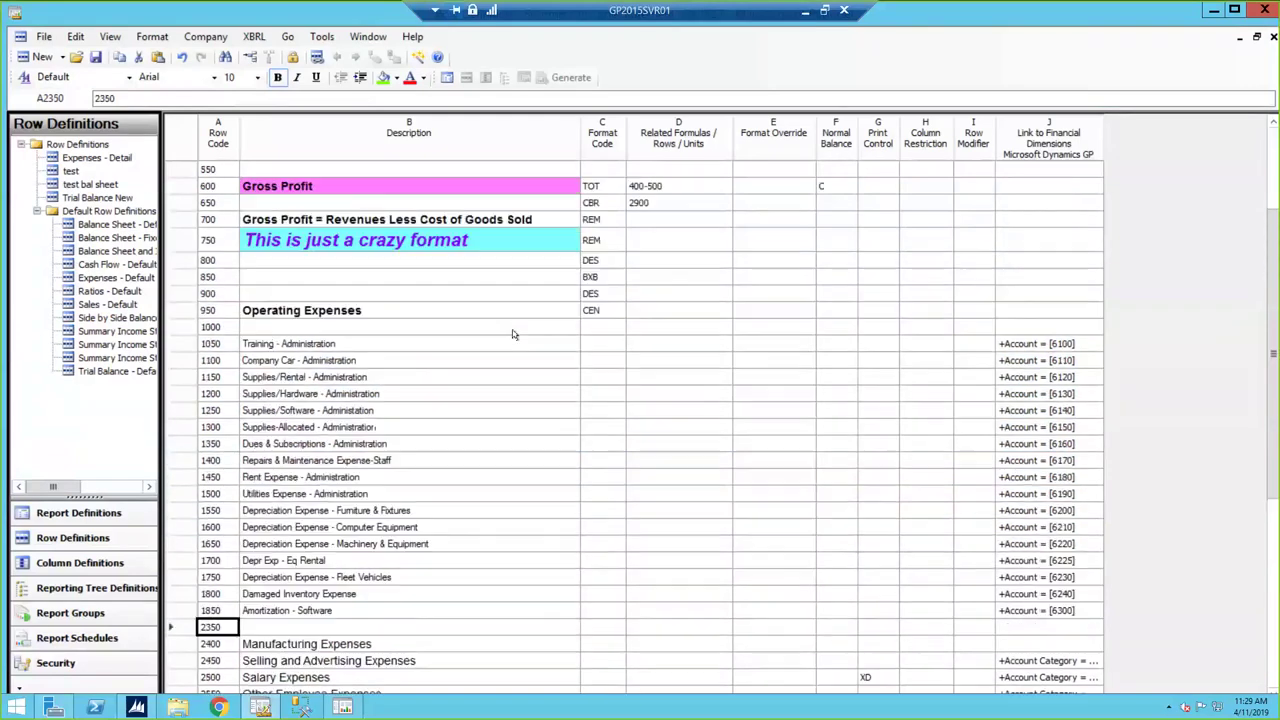
- Review the row layout around Operating Expenses and close the Summary Income Statement - % TEST row definition without saving the changes
{"action": "scroll", "coordinate": [505, 326], "scroll_direction": "up", "scroll_amount": 3}
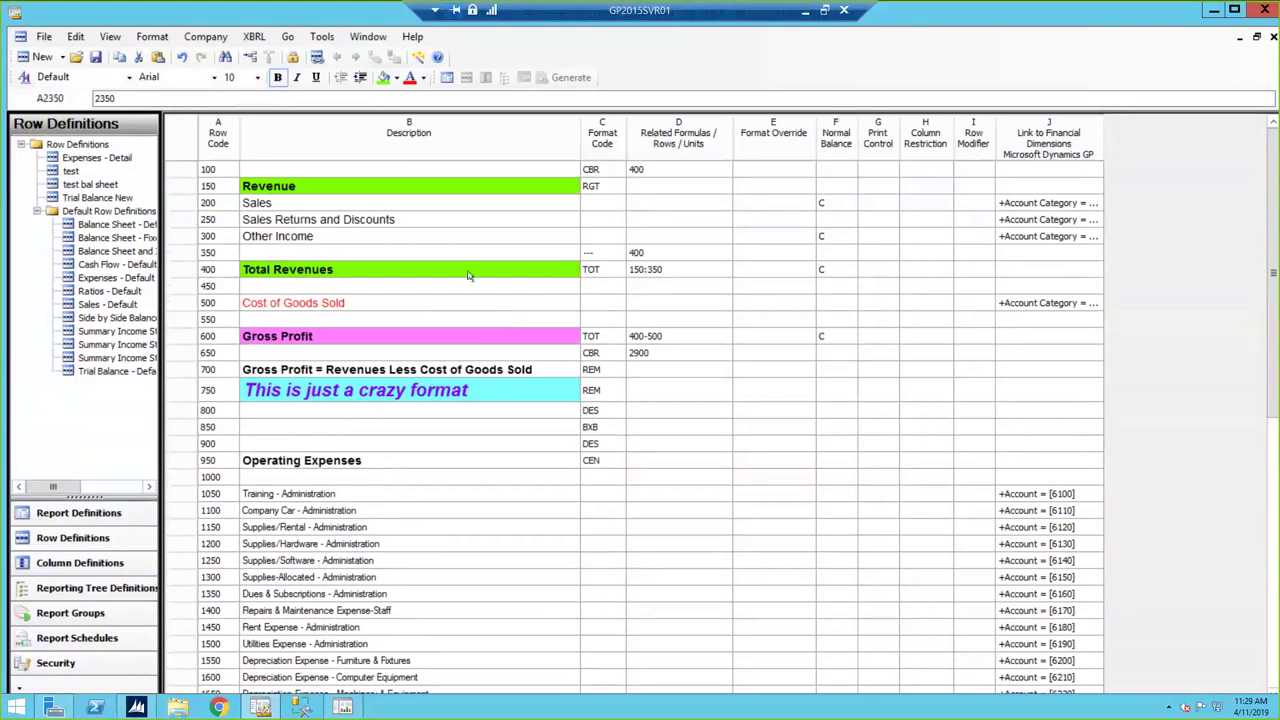
{"action": "scroll", "coordinate": [625, 285], "scroll_direction": "down", "scroll_amount": 2}
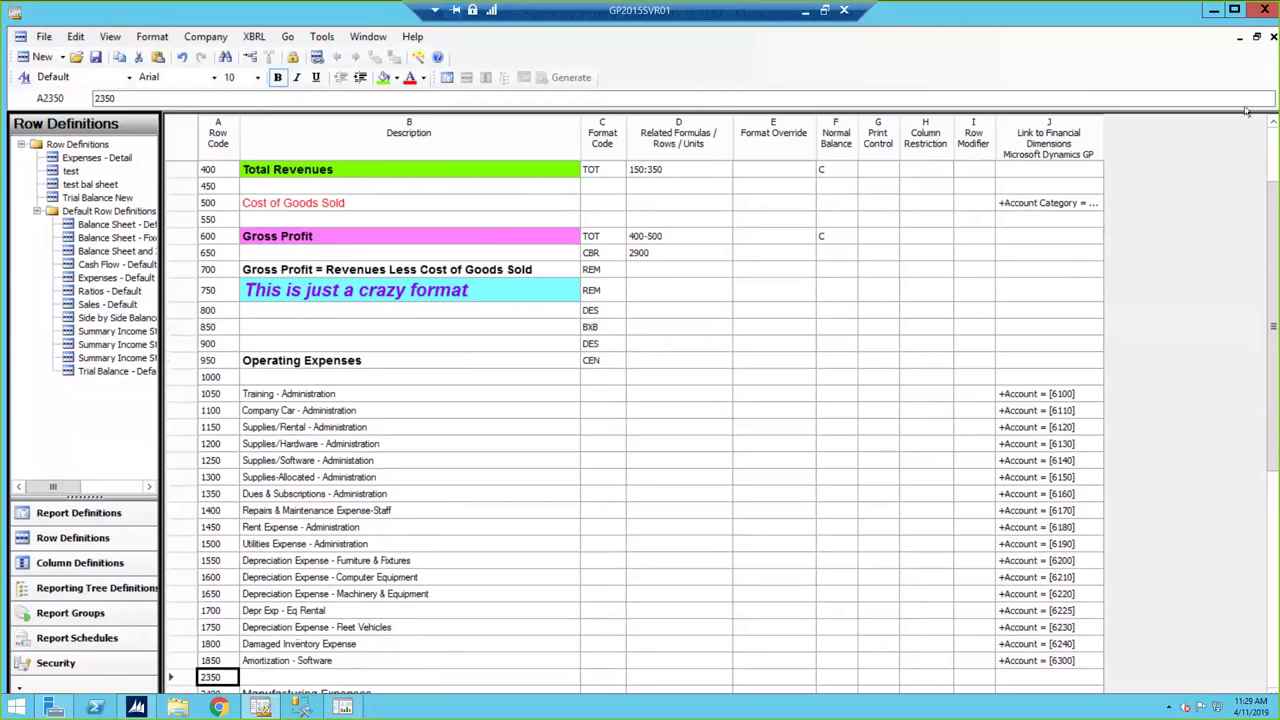
{"action": "left_click", "coordinate": [1273, 38]}
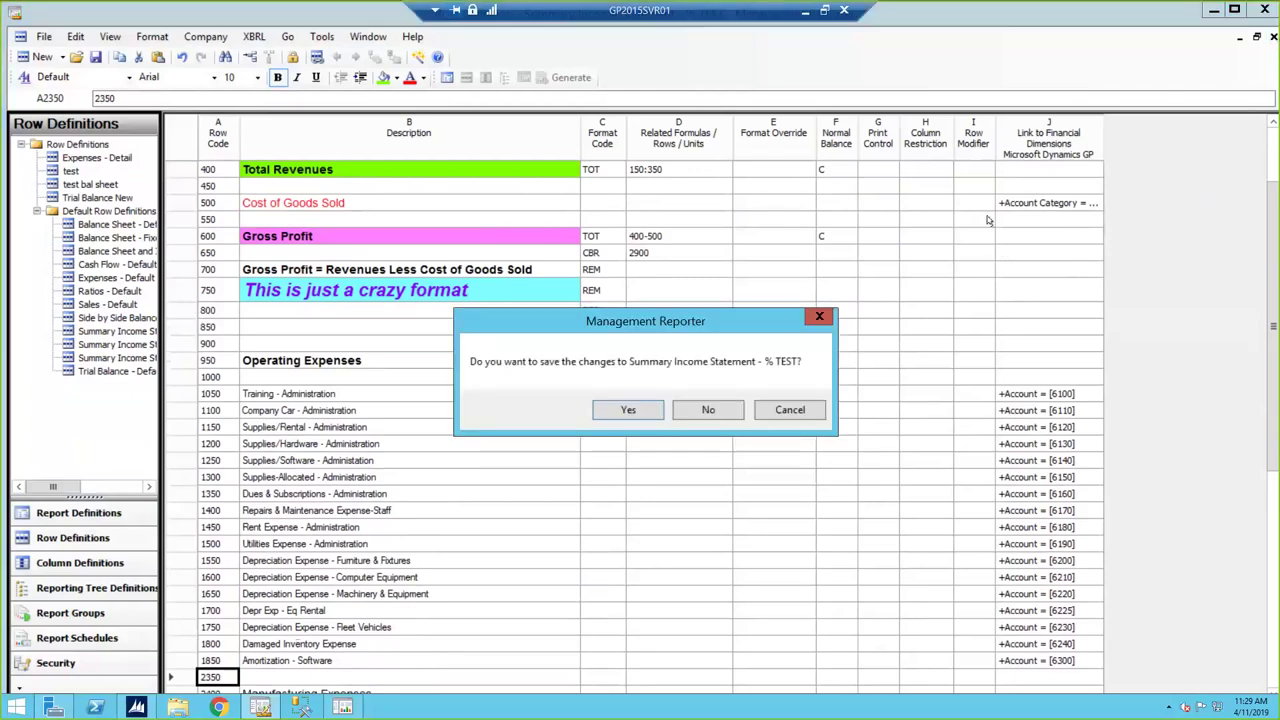
{"action": "left_click", "coordinate": [708, 412]}
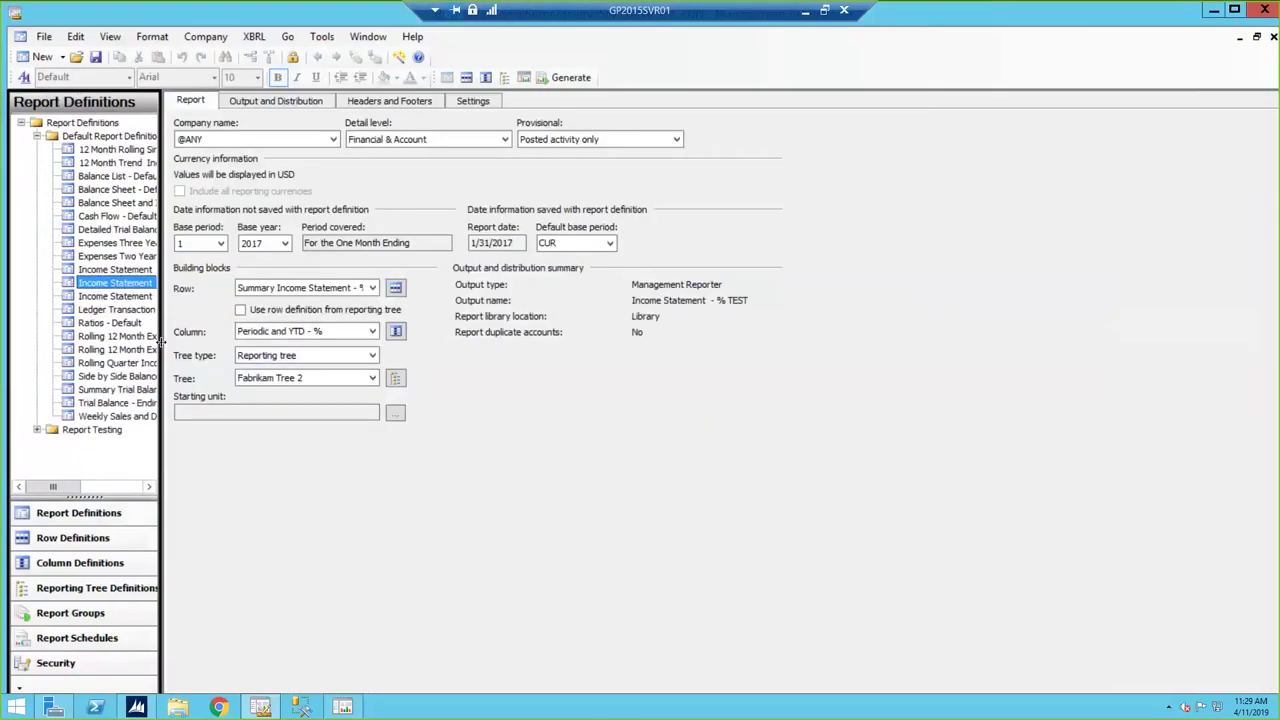
- Open the report's Periodic and YTD - % column definition and bring up the print control options for column A
{"action": "left_click", "coordinate": [397, 331]}
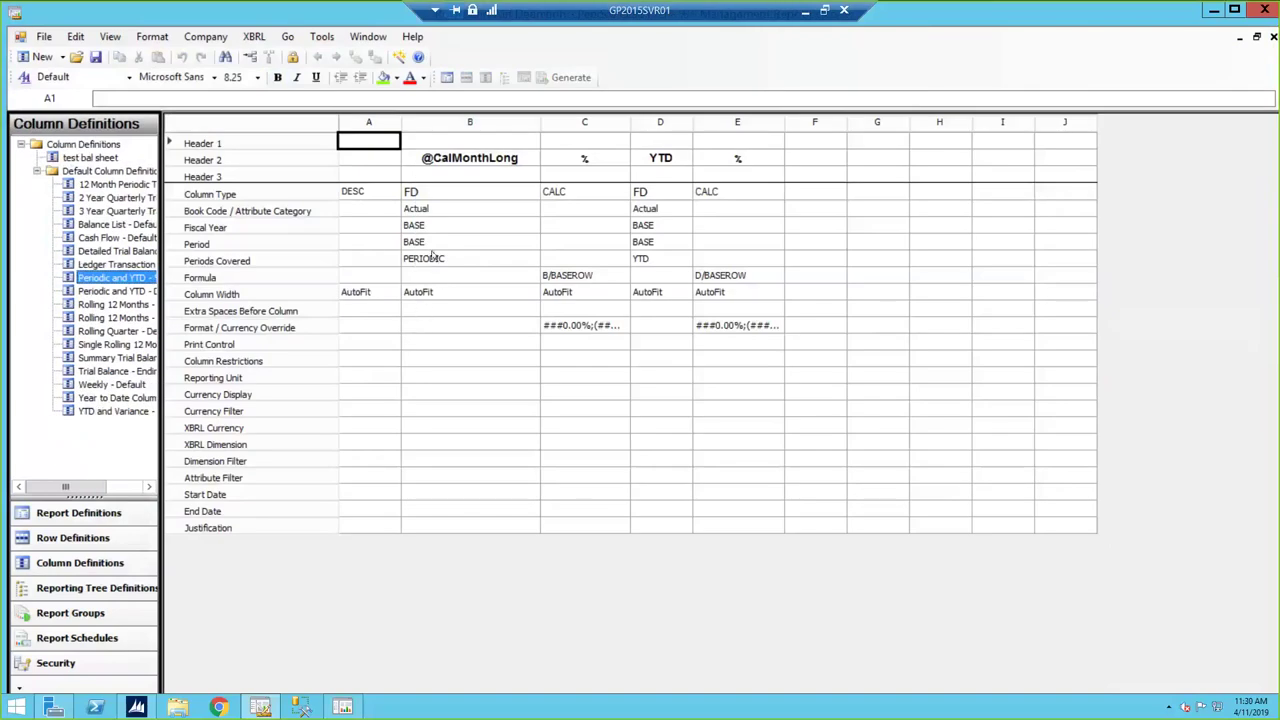
{"action": "left_click", "coordinate": [361, 409]}
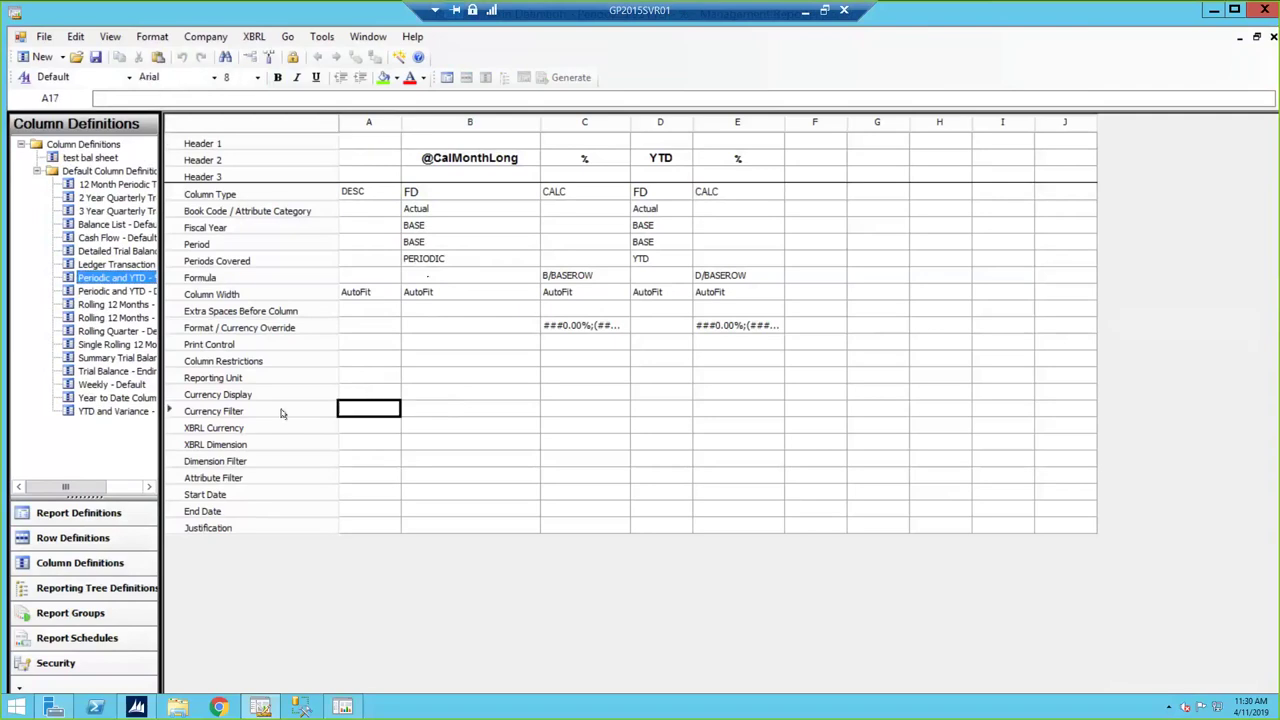
{"action": "double_click", "coordinate": [350, 342]}
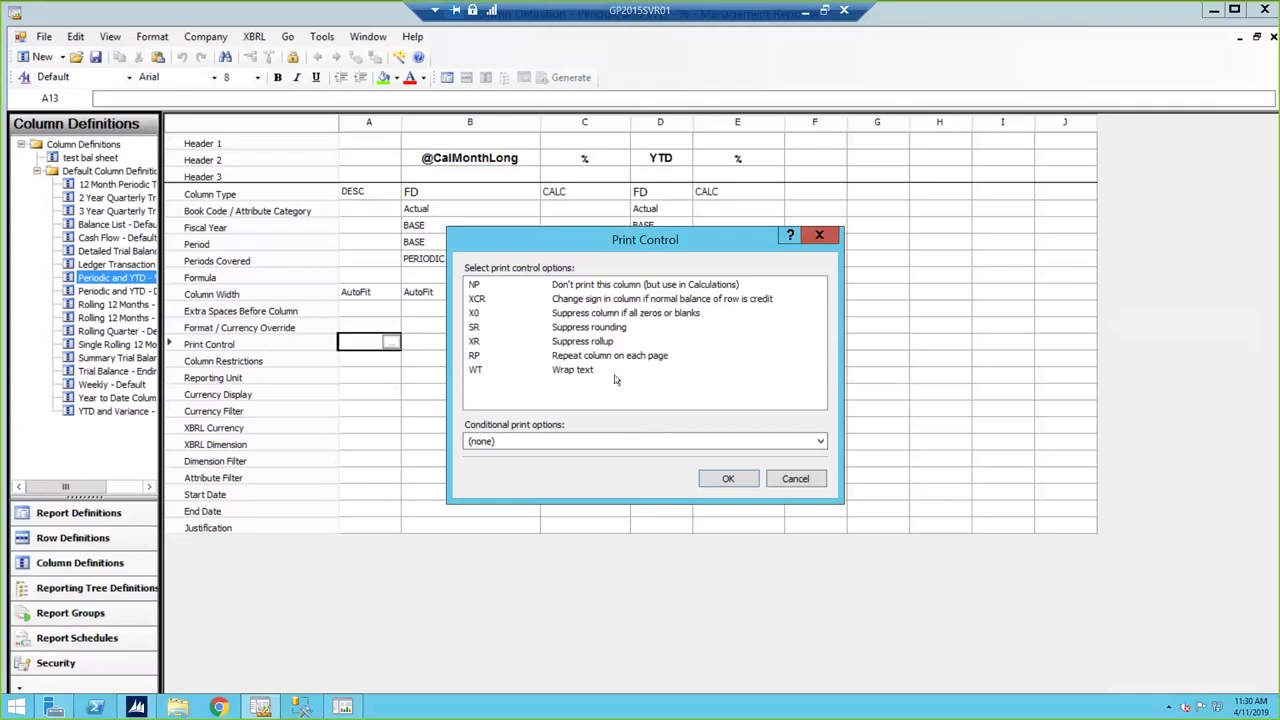
- Set the print control of column A to RP so the description column repeats on each page
{"action": "left_click", "coordinate": [582, 358]}
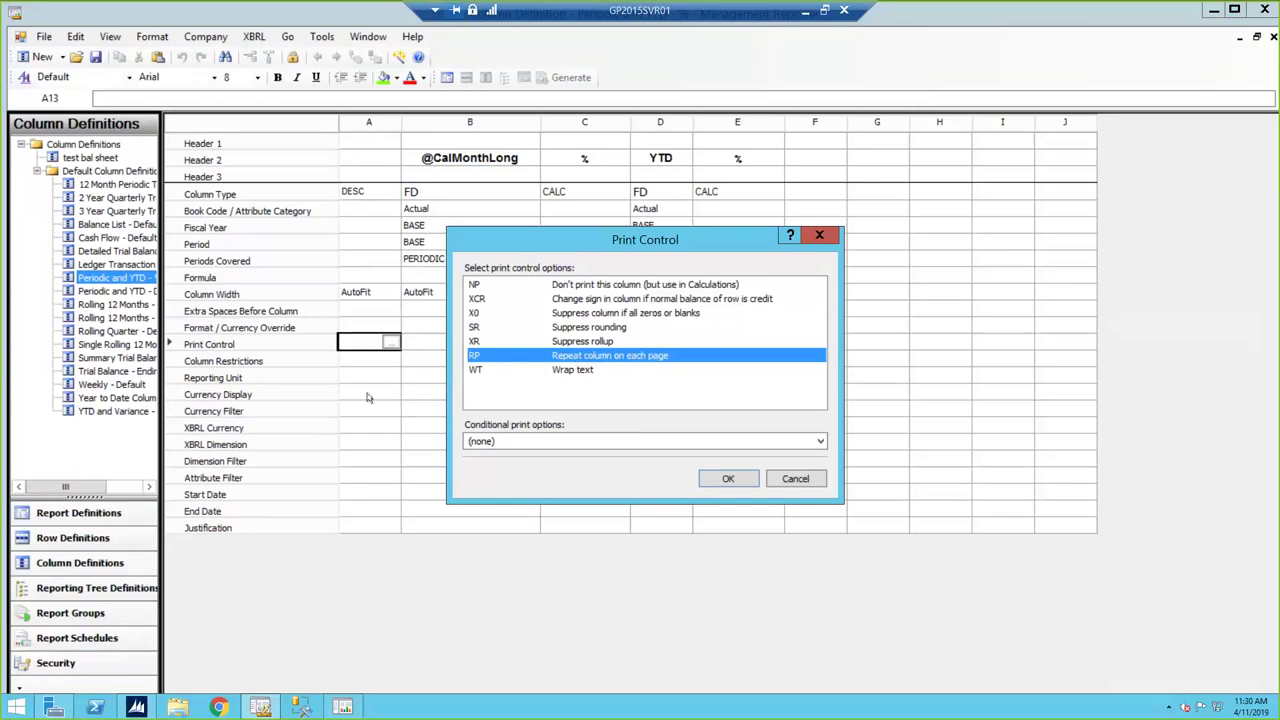
{"action": "left_click", "coordinate": [484, 358]}
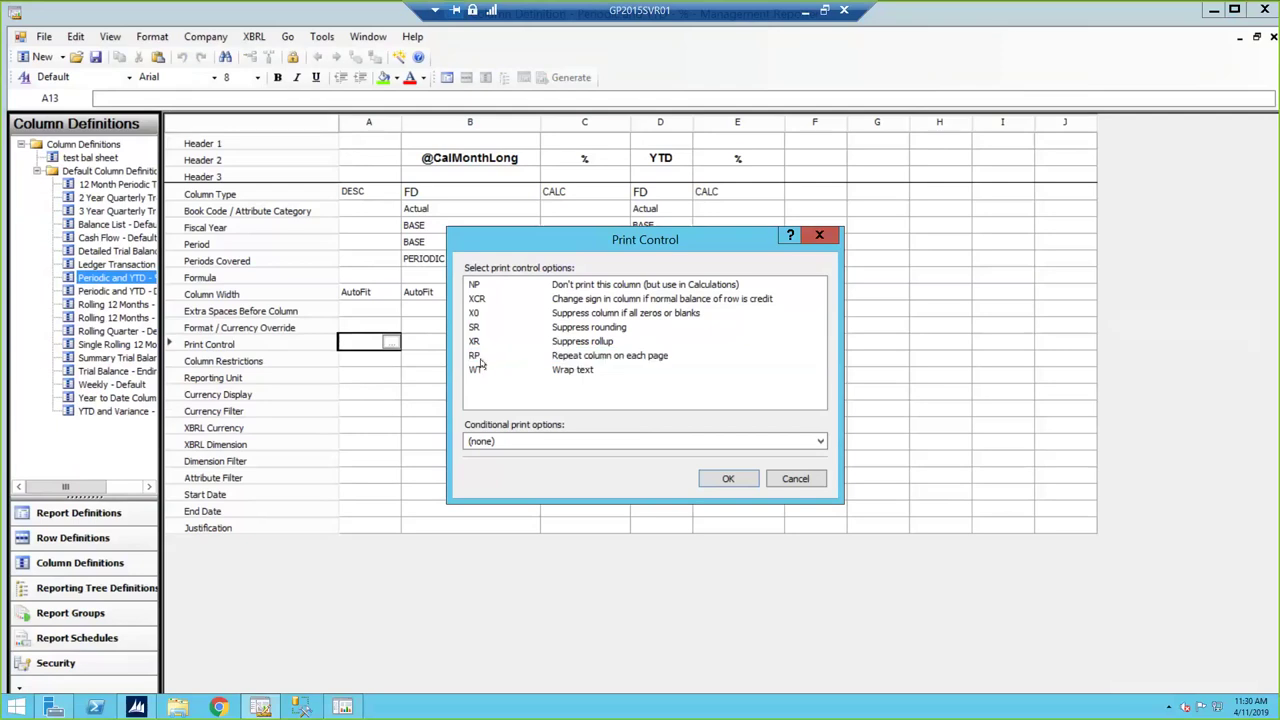
{"action": "left_click", "coordinate": [493, 358]}
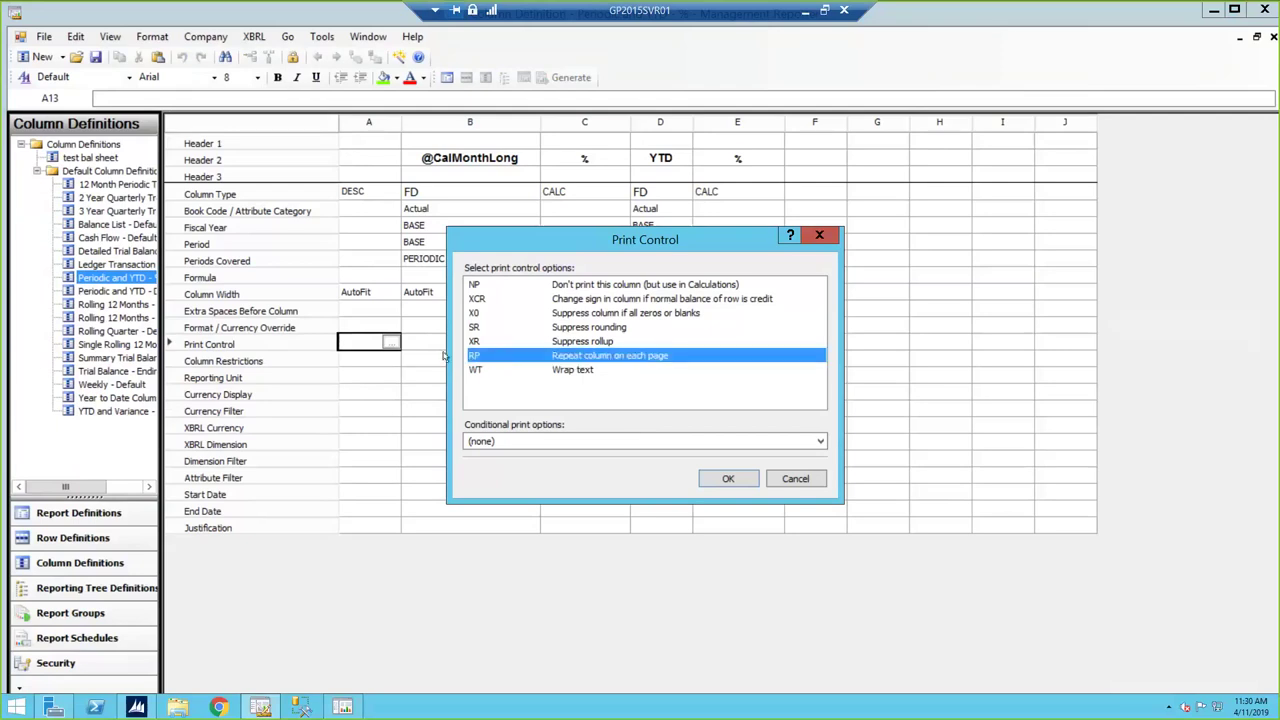
{"action": "left_click", "coordinate": [730, 478]}
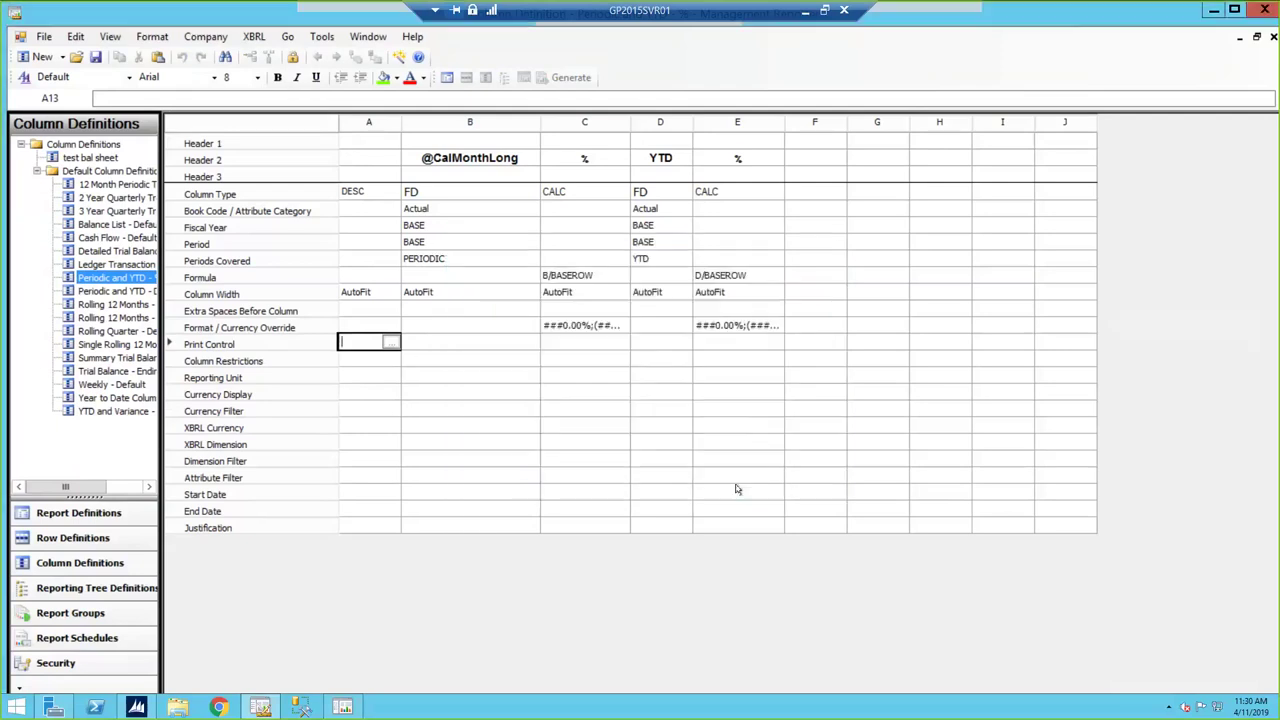
{"action": "left_click", "coordinate": [390, 345]}
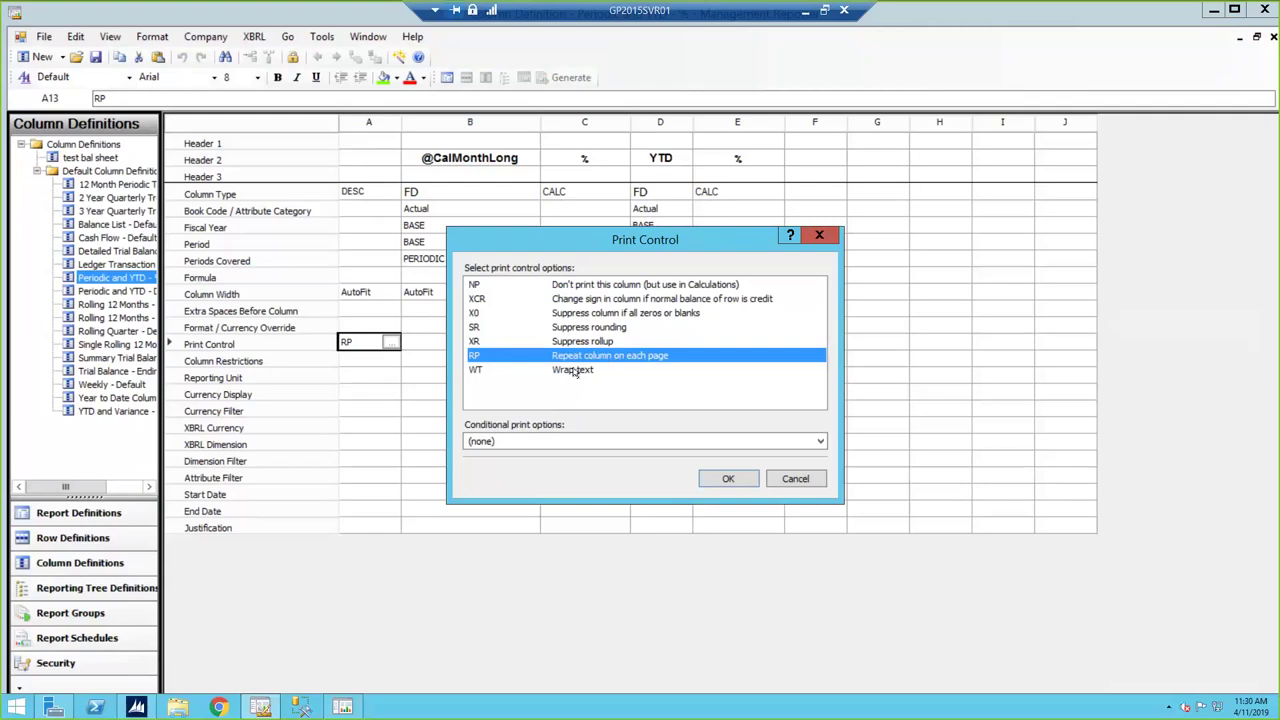
{"action": "left_click", "coordinate": [797, 480]}
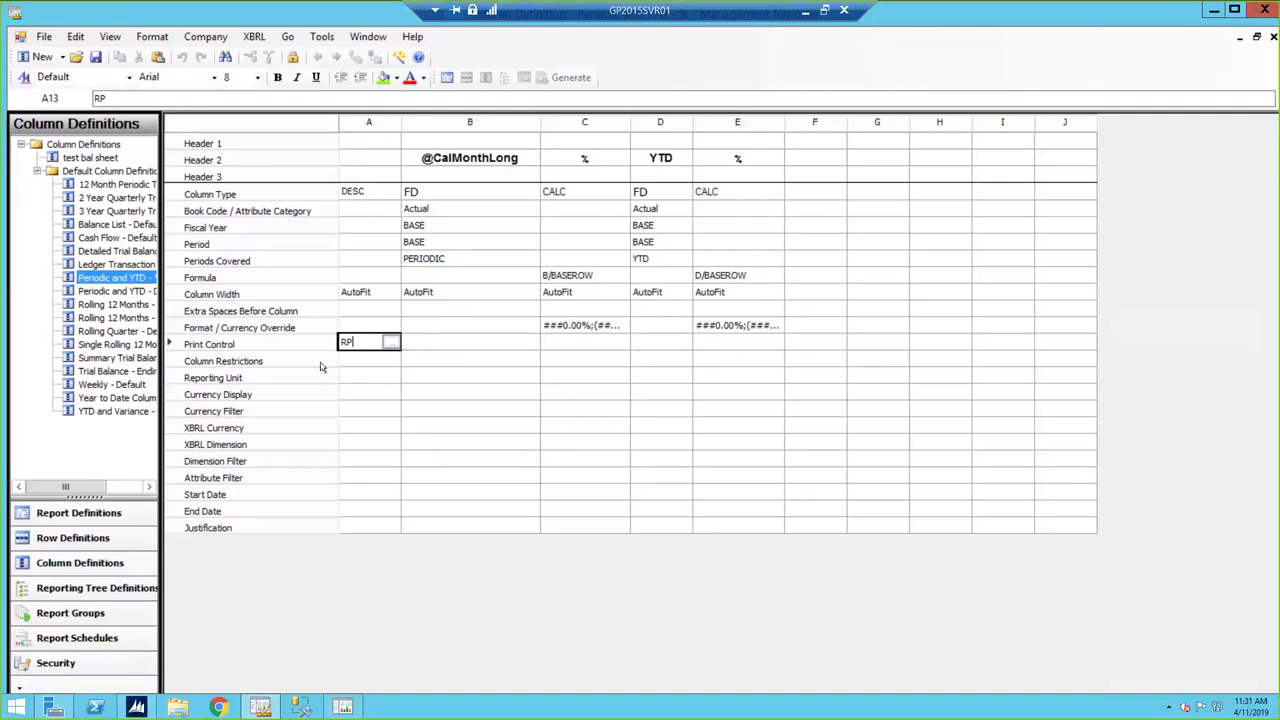
- Restrict column B to reporting unit 100 (Administration) of the Fabrikam Tree
{"action": "left_click", "coordinate": [233, 380]}
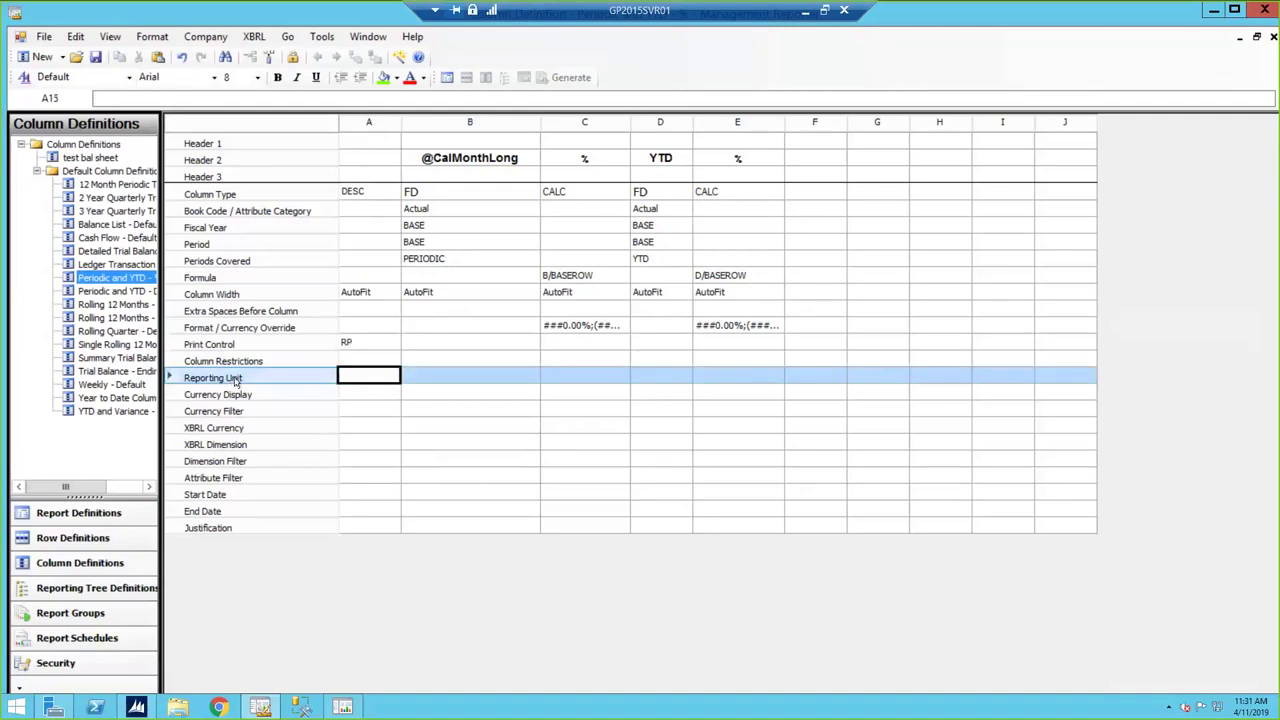
{"action": "left_click", "coordinate": [442, 376]}
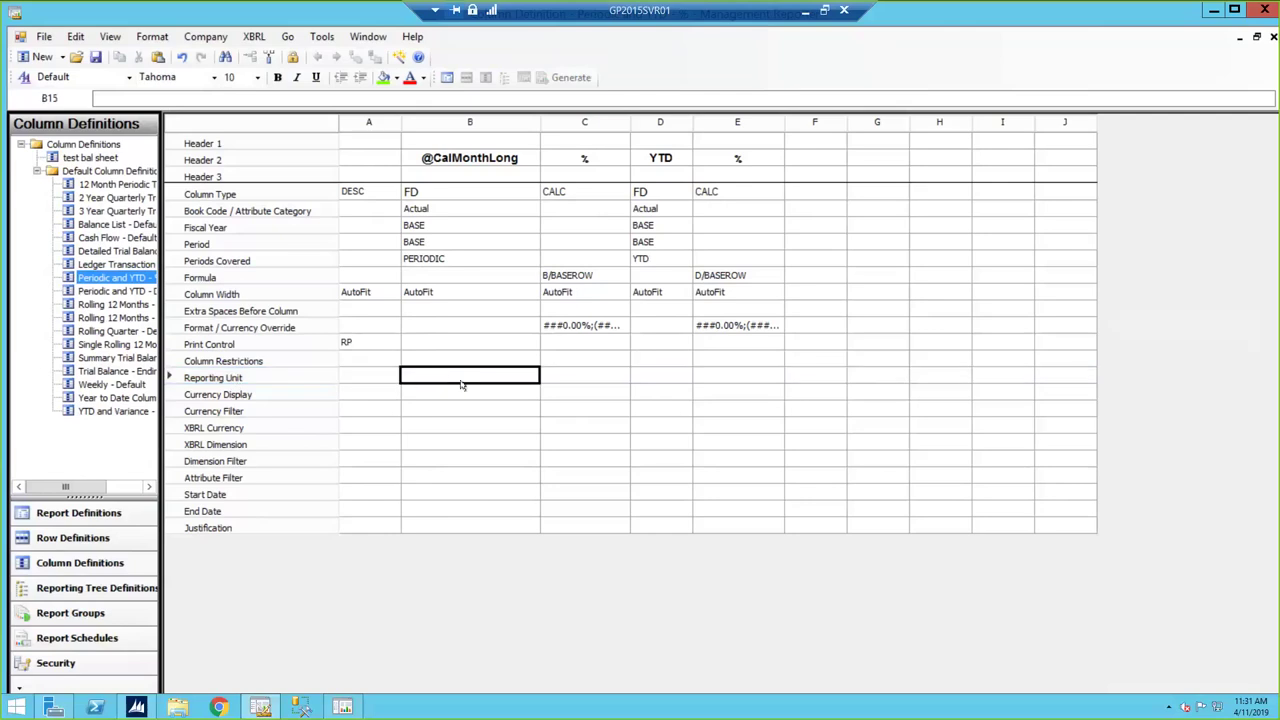
{"action": "double_click", "coordinate": [474, 378]}
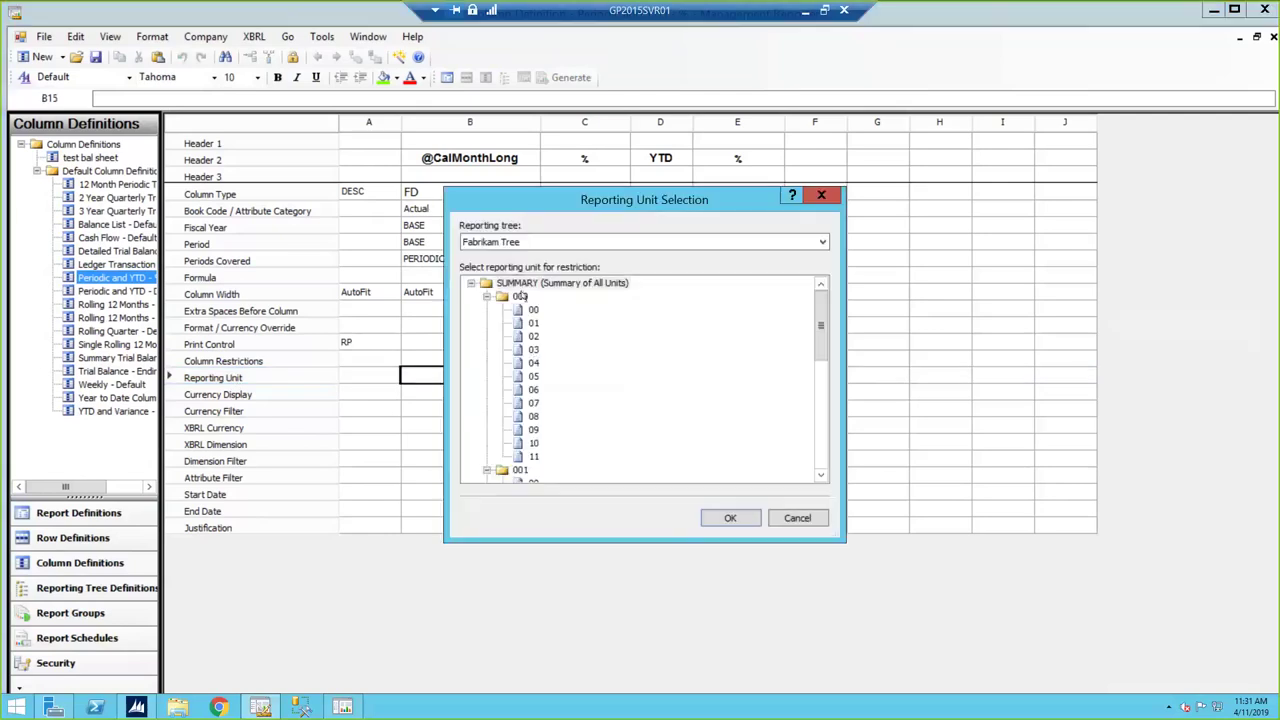
{"action": "left_click", "coordinate": [488, 297]}
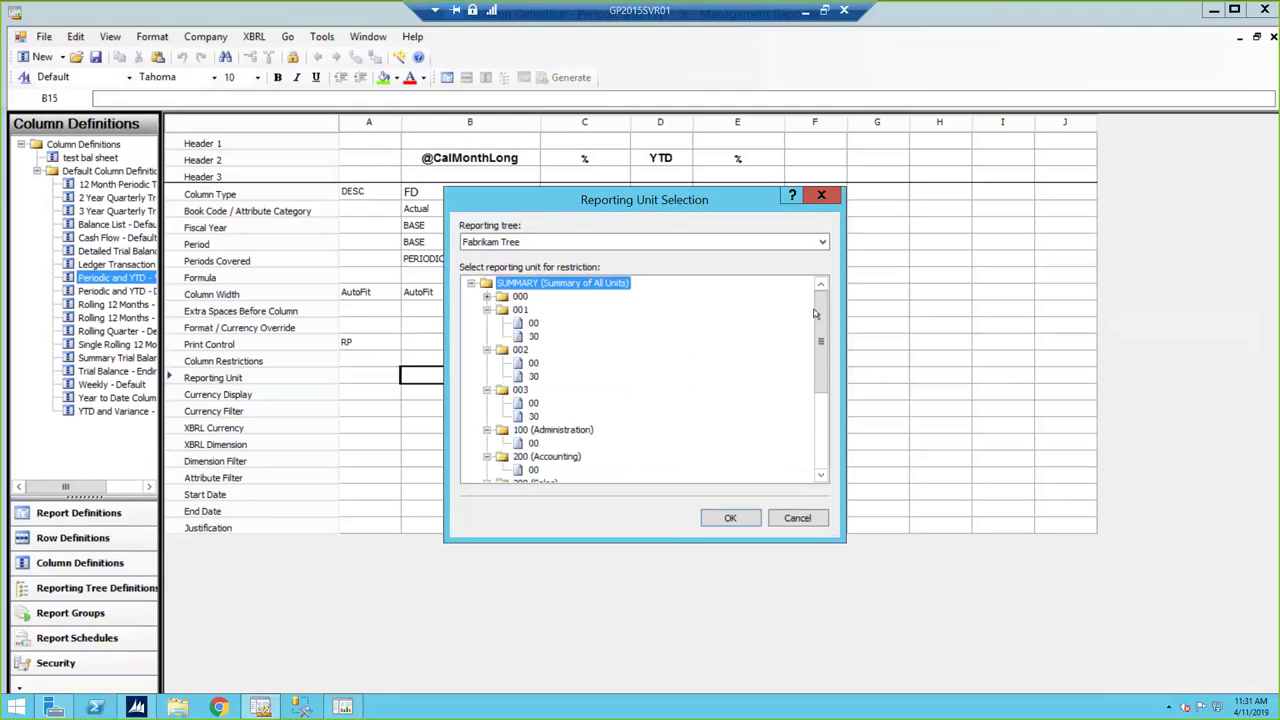
{"action": "left_click_drag", "start_coordinate": [813, 312], "coordinate": [813, 355]}
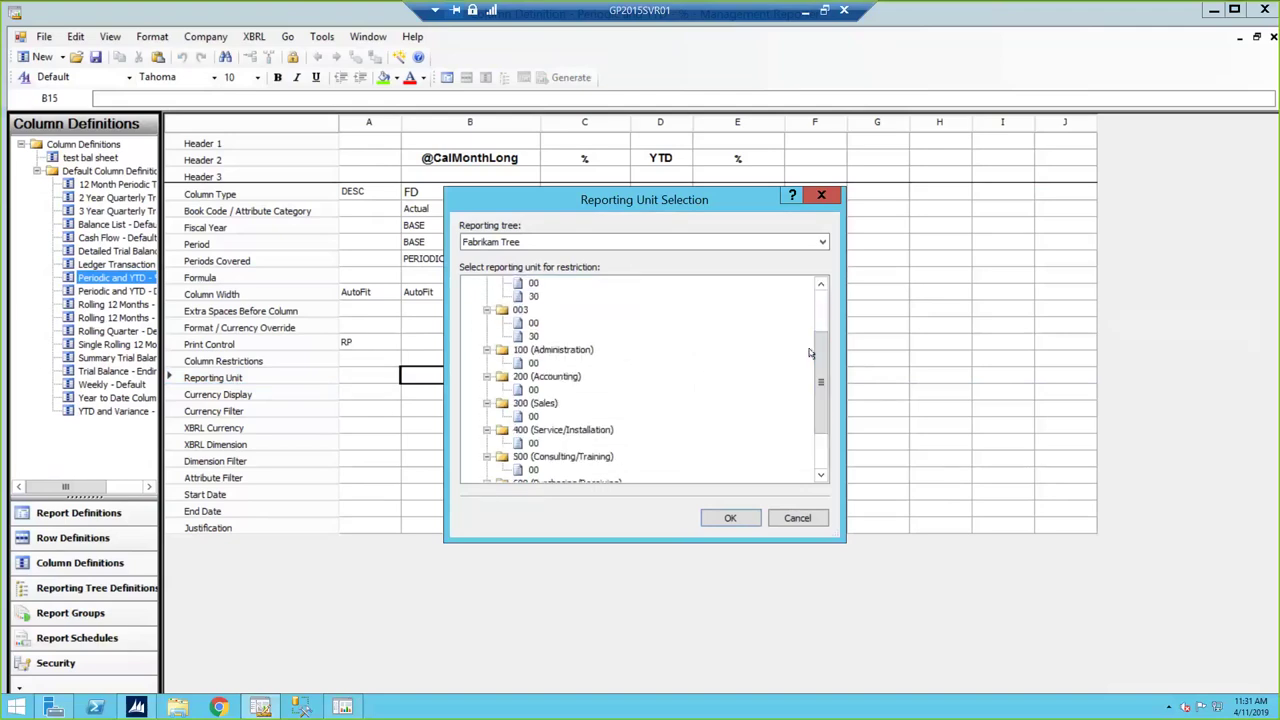
{"action": "double_click", "coordinate": [547, 350]}
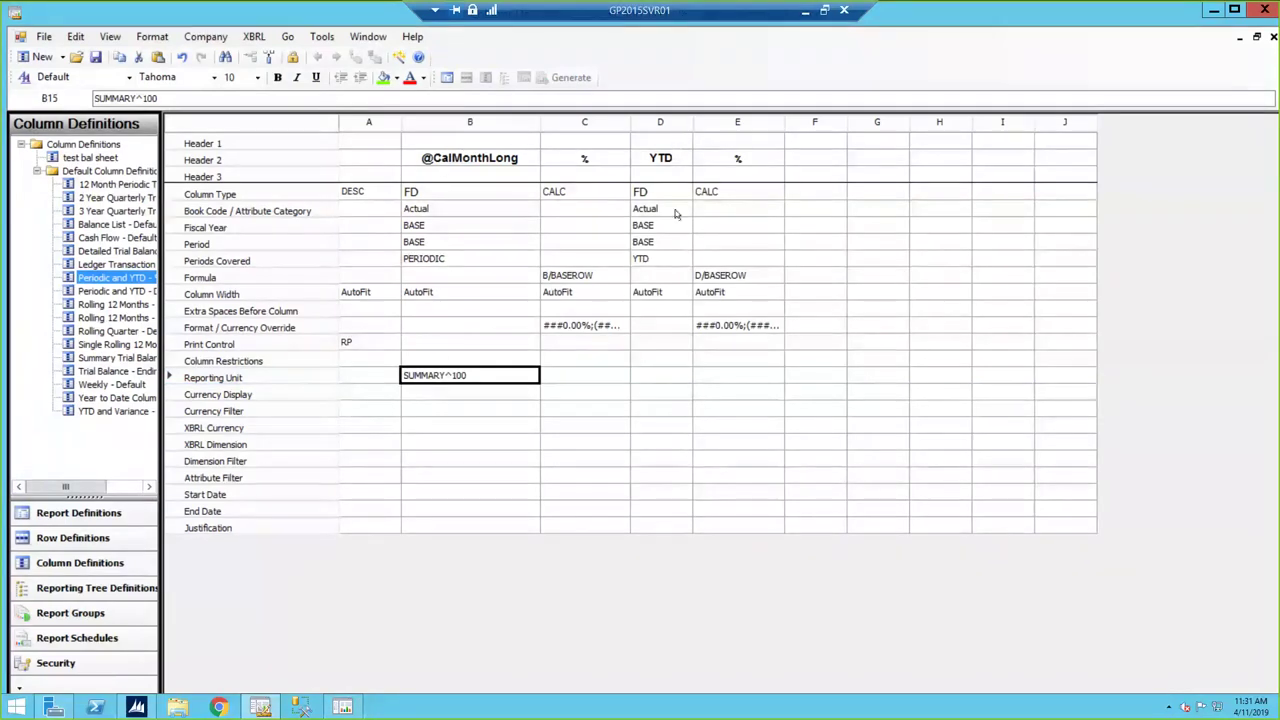
- Restrict the YTD column D to reporting unit 300 (Sales) of the Fabrikam Tree
{"action": "left_click", "coordinate": [647, 376]}
{"action": "double_click", "coordinate": [647, 376]}
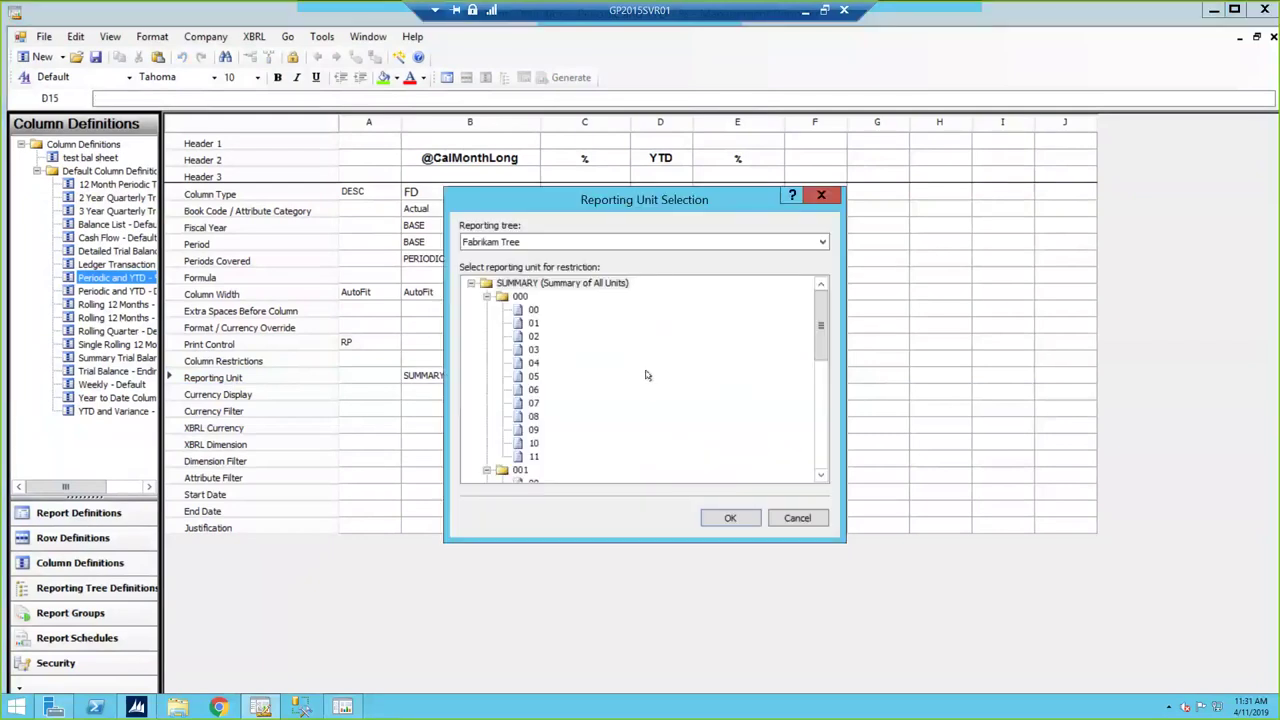
{"action": "left_click_drag", "start_coordinate": [820, 325], "coordinate": [817, 417]}
{"action": "left_click", "coordinate": [530, 390]}
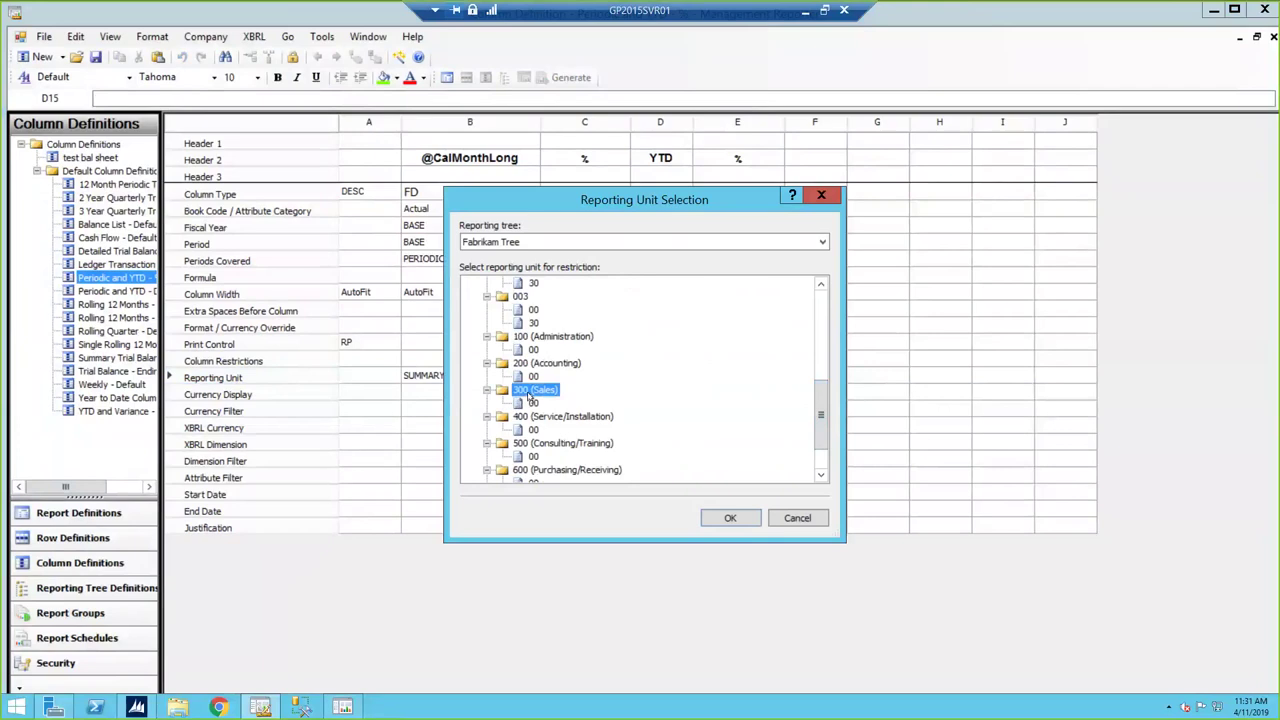
{"action": "double_click", "coordinate": [529, 396]}
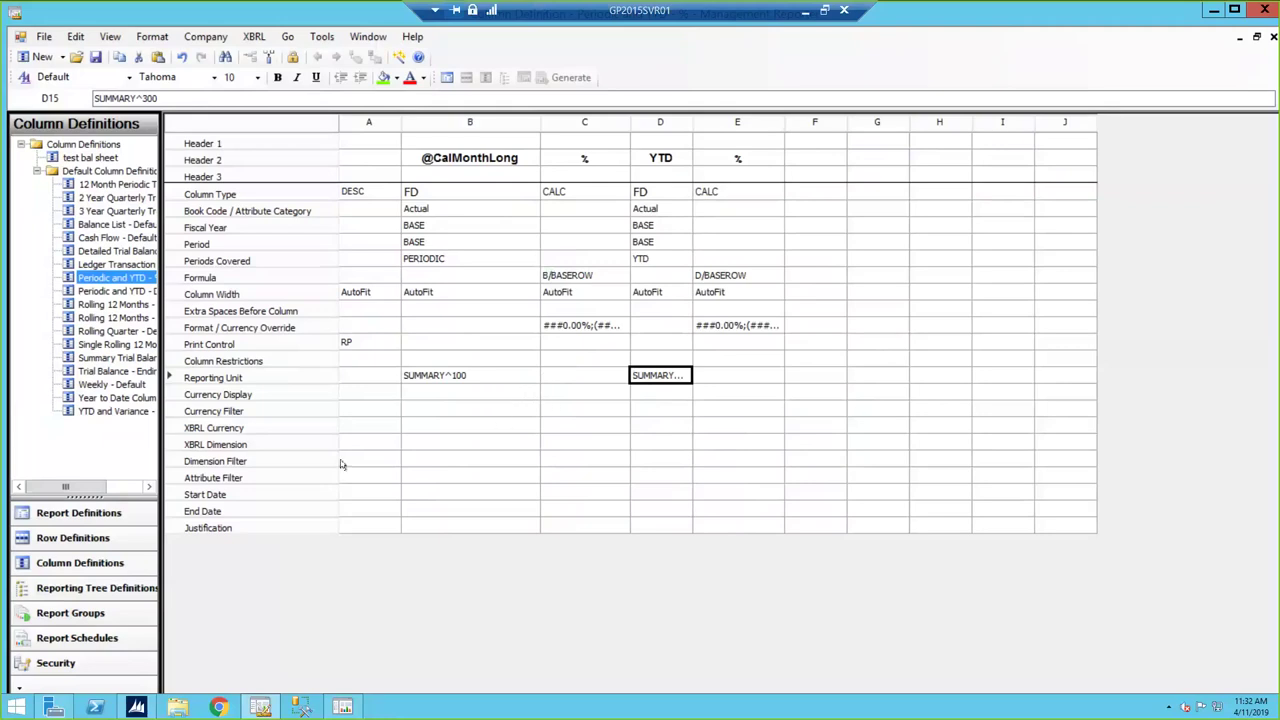
- Enter the account range 6000 to 6300 in the first row of column B's dimension filter
{"action": "left_click", "coordinate": [216, 461]}
{"action": "left_click", "coordinate": [426, 459]}
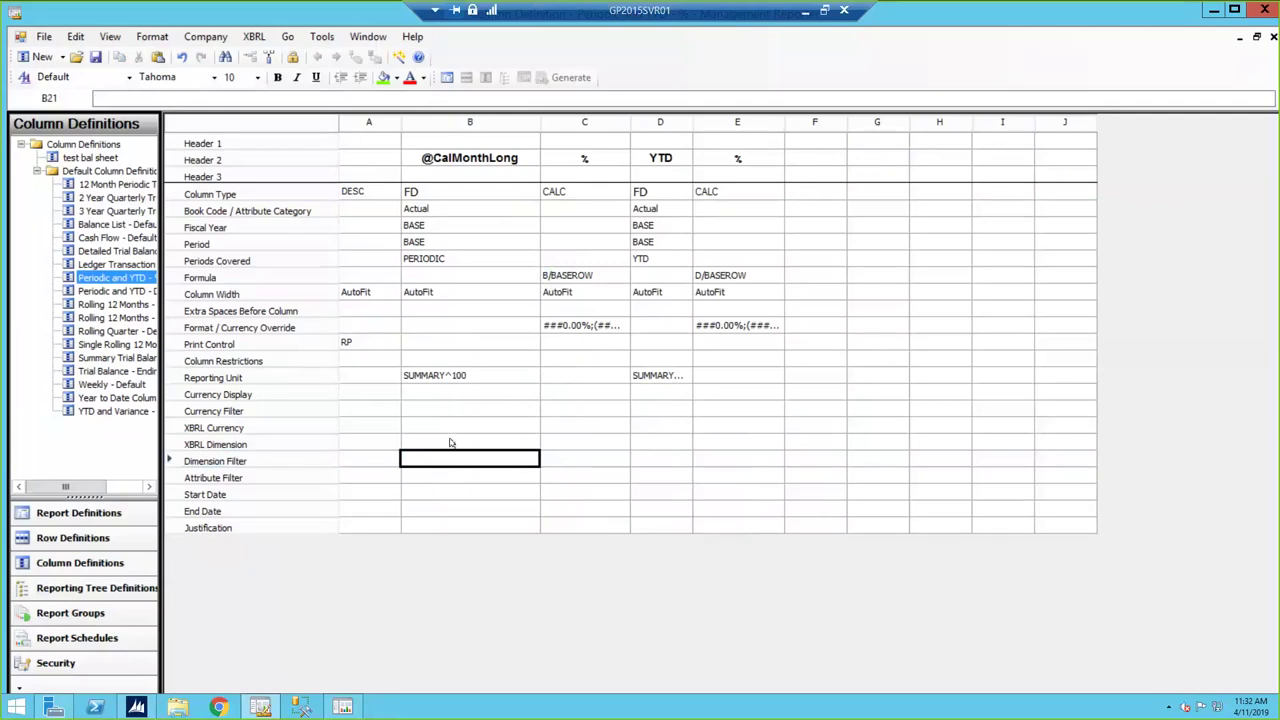
{"action": "double_click", "coordinate": [462, 457]}
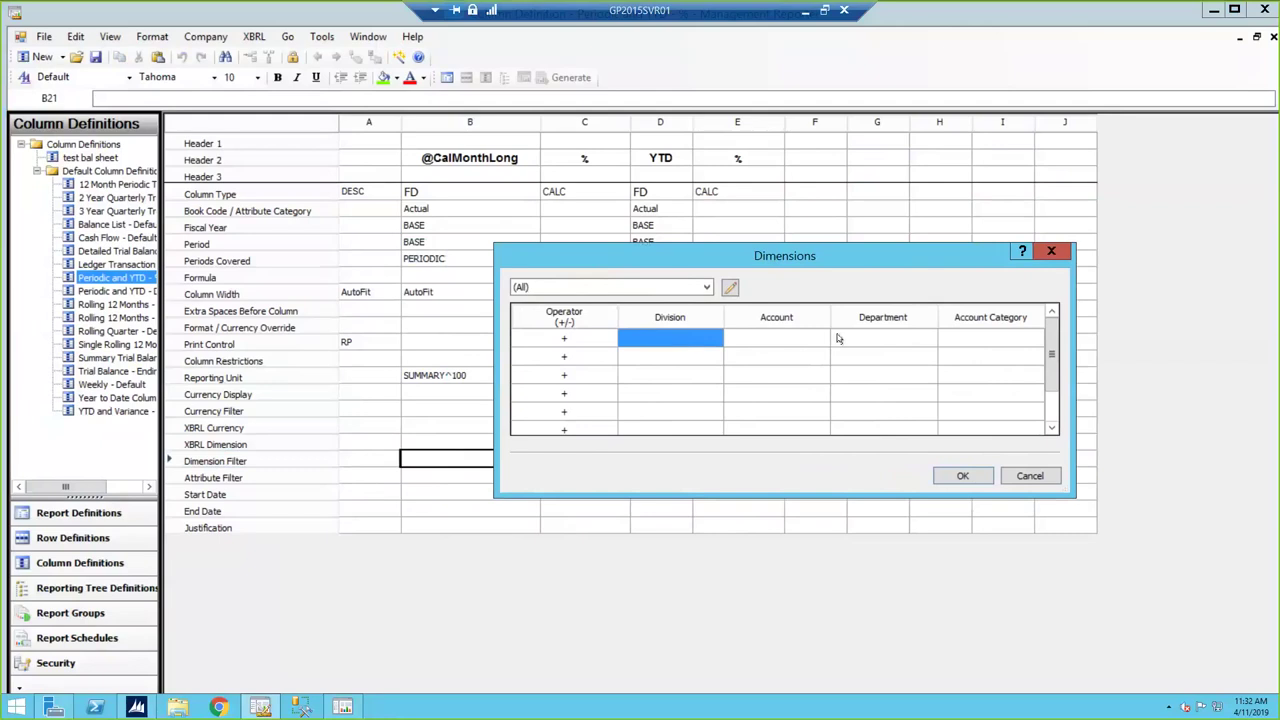
{"action": "left_click", "coordinate": [763, 335]}
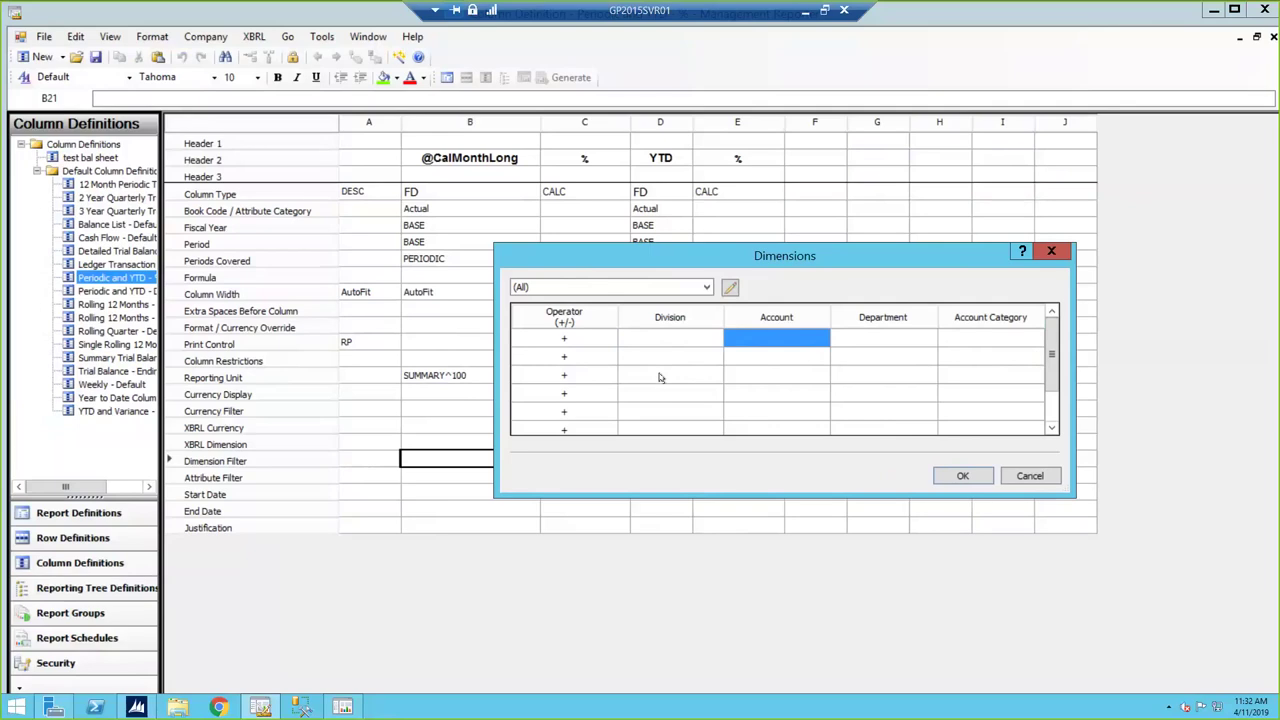
{"action": "double_click", "coordinate": [761, 342]}
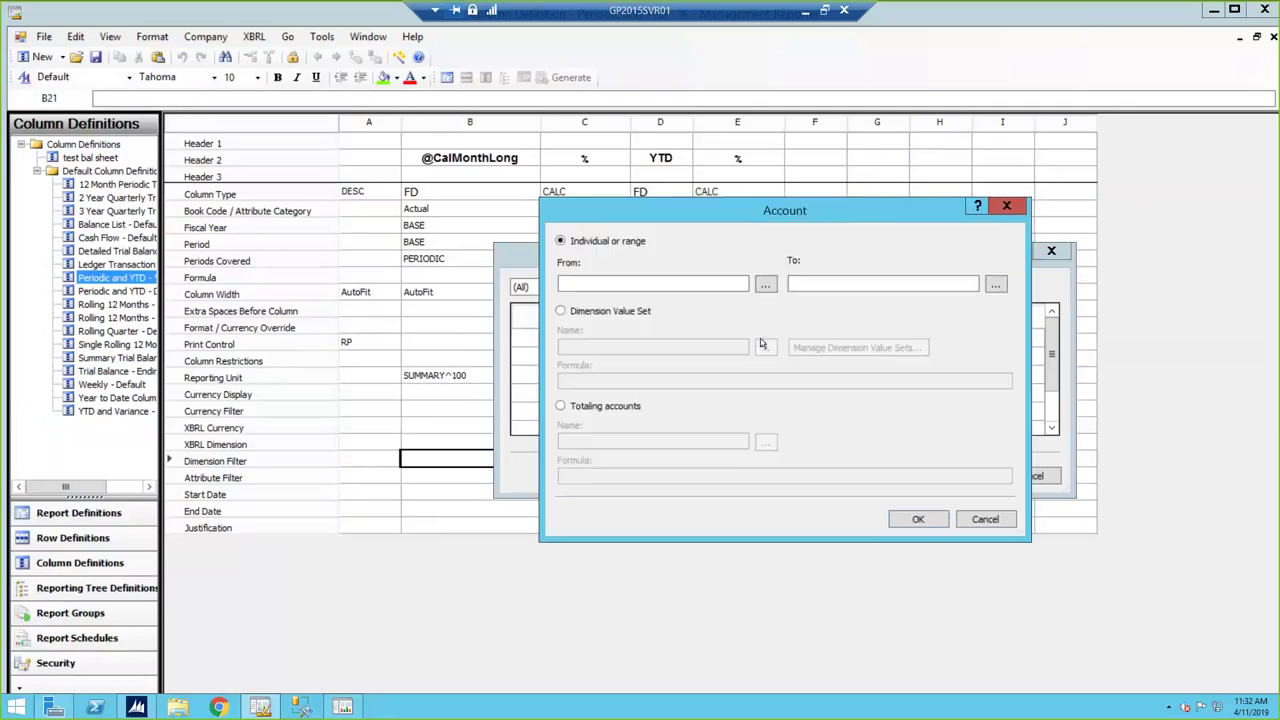
{"action": "left_click", "coordinate": [735, 281]}
{"action": "left_click", "coordinate": [891, 283]}
{"action": "left_click", "coordinate": [920, 517]}
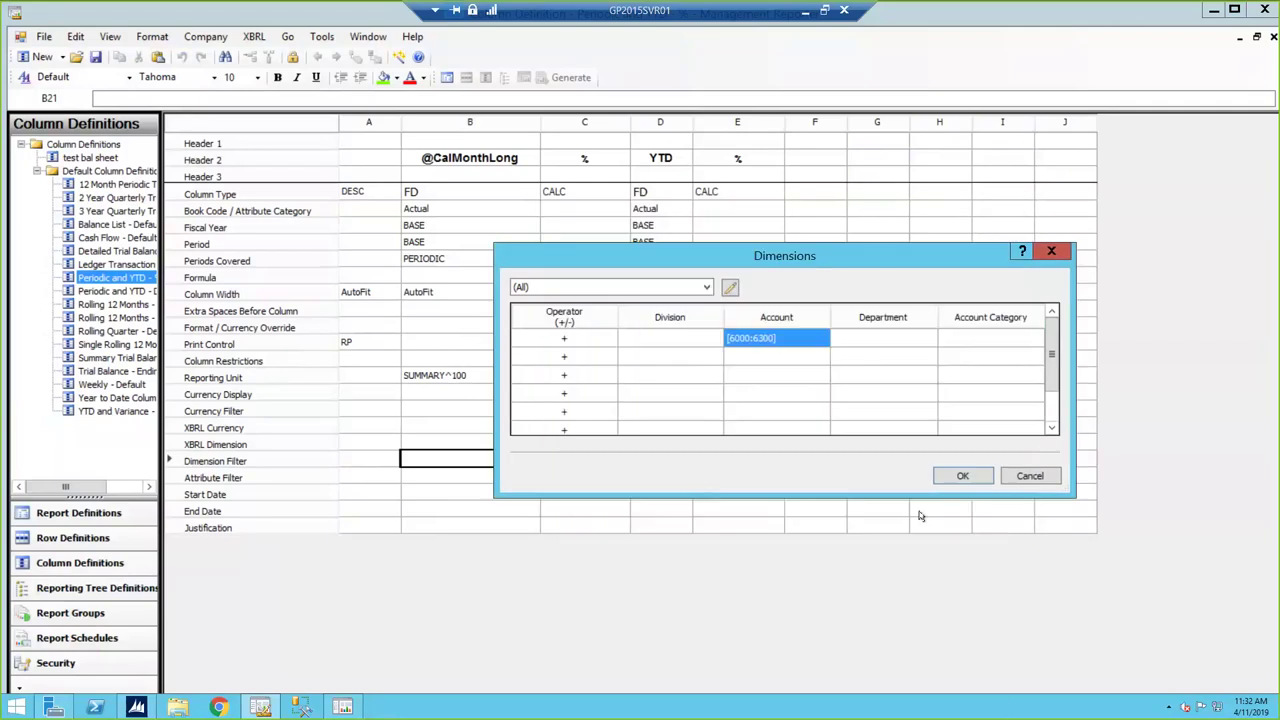
- Try to add a second row with the minus operator to column B's dimension filter, and cancel the filter
{"action": "left_click", "coordinate": [770, 356]}
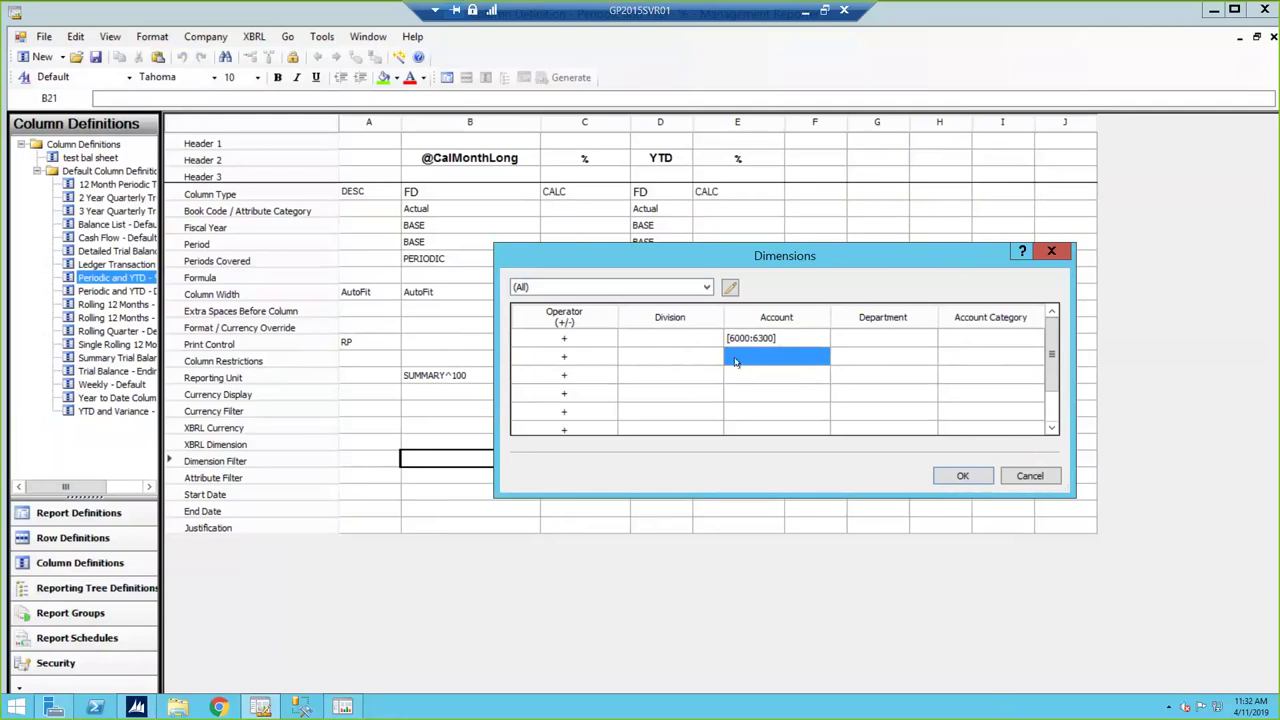
{"action": "left_click", "coordinate": [566, 358]}
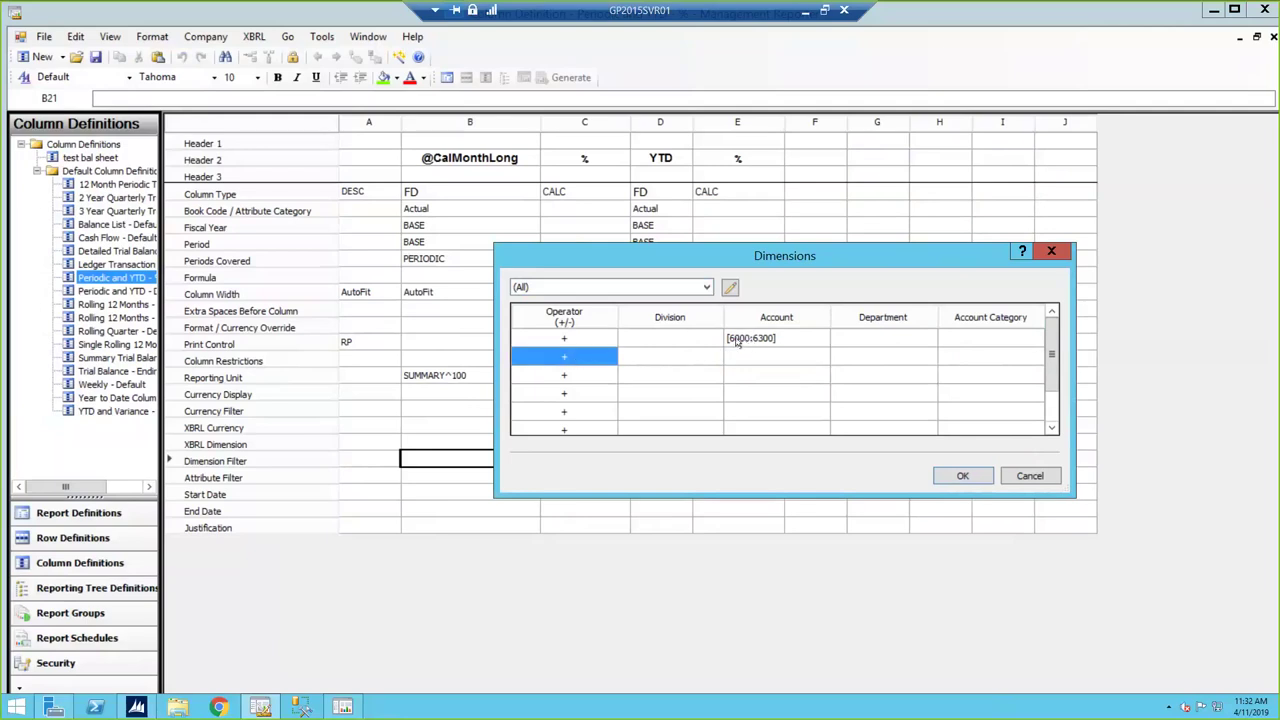
{"action": "left_click", "coordinate": [560, 363]}
{"action": "left_click", "coordinate": [548, 386]}
{"action": "left_click", "coordinate": [766, 358]}
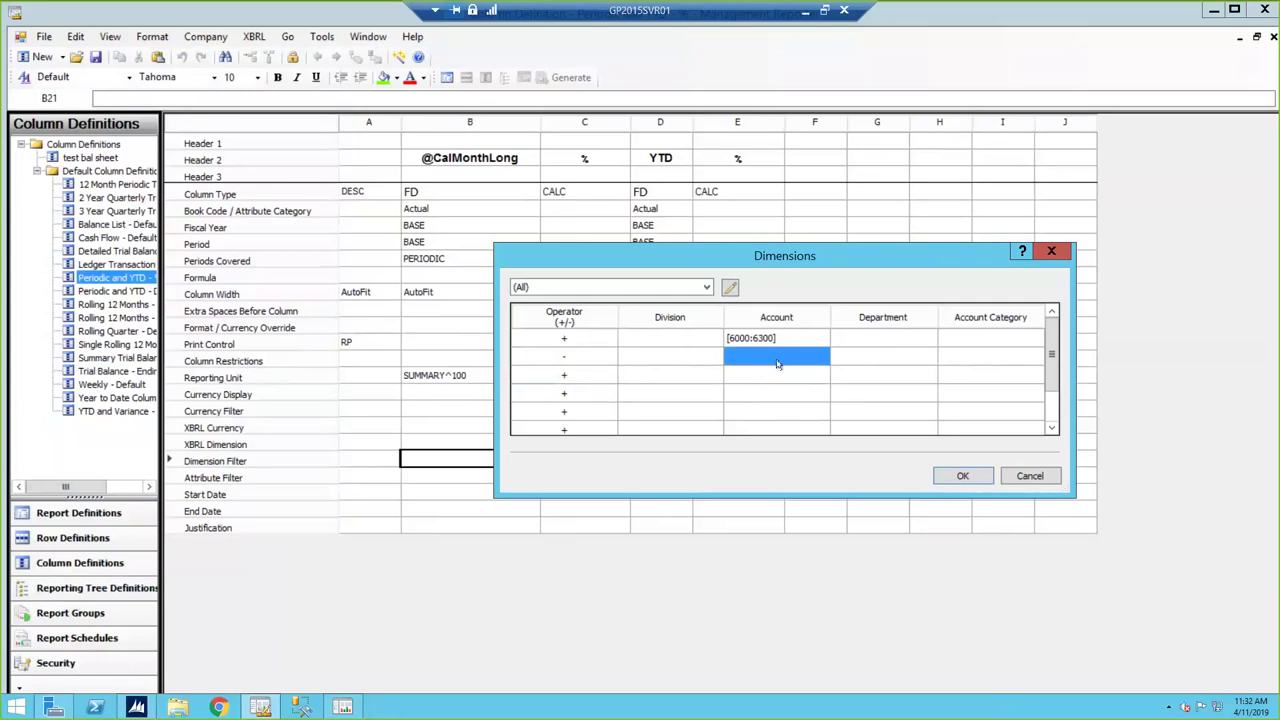
{"action": "left_click", "coordinate": [1030, 476]}
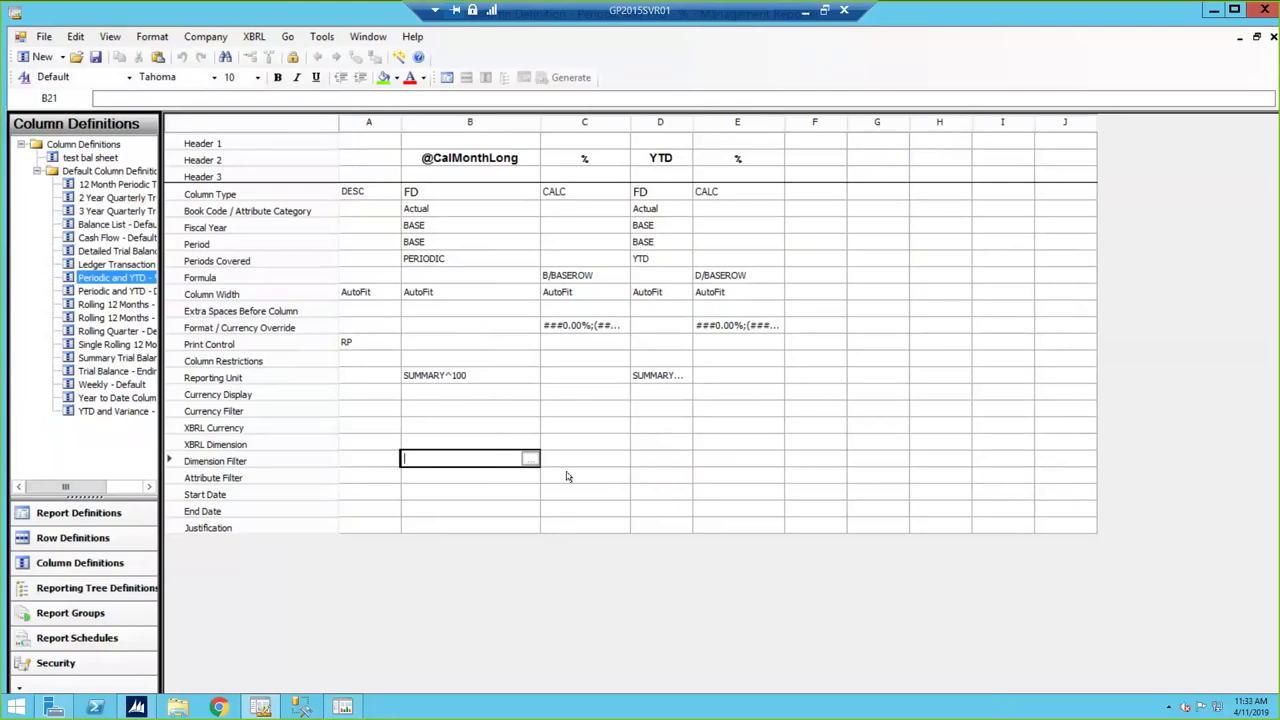
- Close the Periodic and YTD - % column definition without saving and open the income statement report's Fabrikam Tree 2
{"action": "left_click", "coordinate": [1273, 37]}
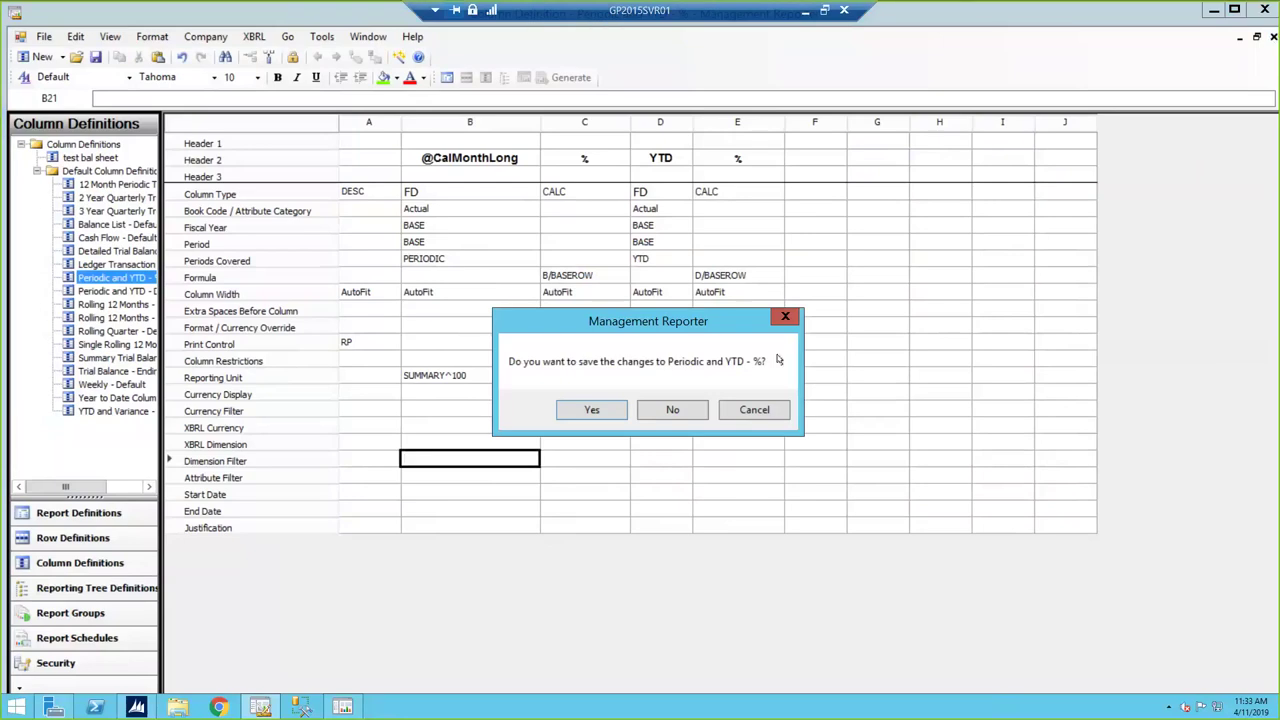
{"action": "left_click", "coordinate": [671, 409]}
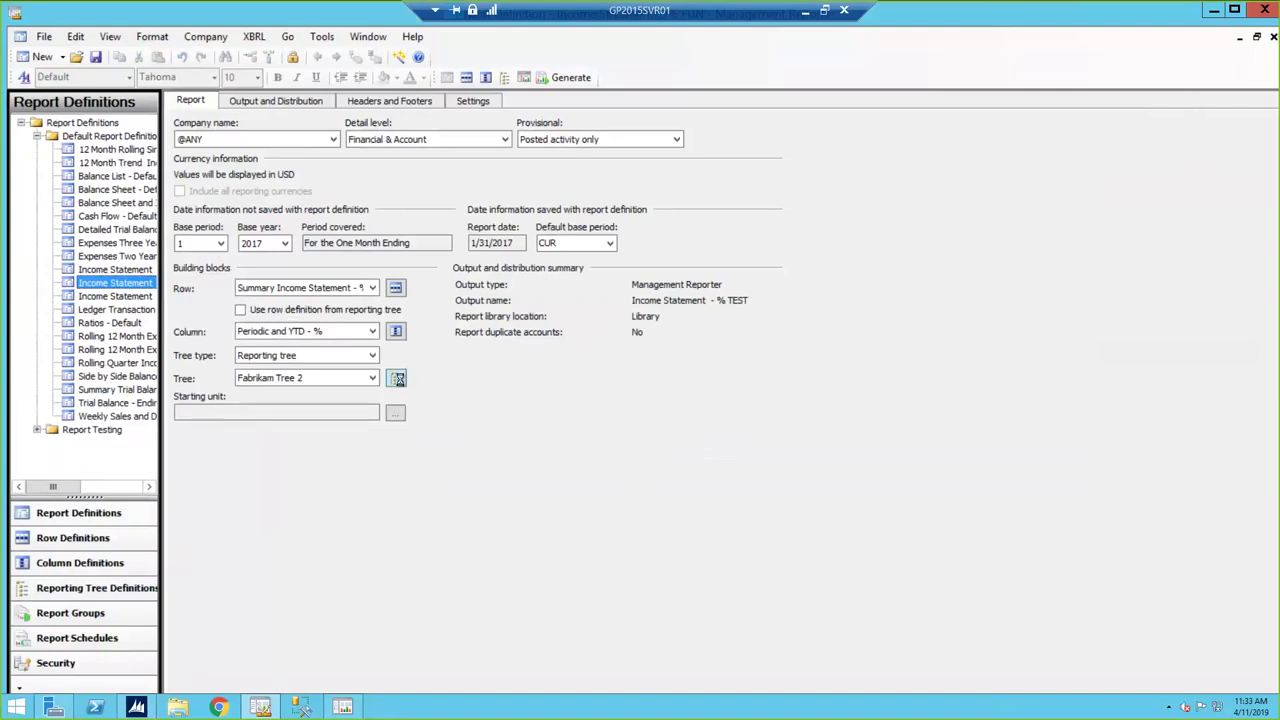
{"action": "left_click", "coordinate": [400, 382]}
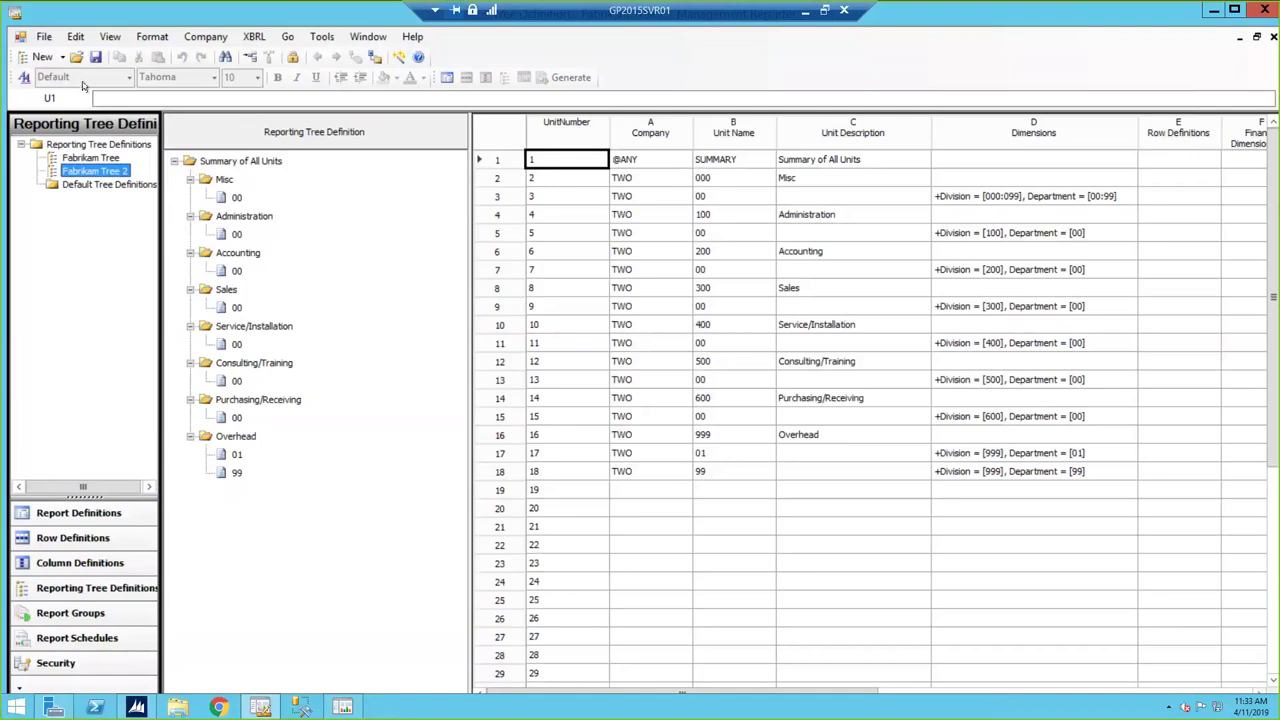
- Create a new reporting tree definition and narrow its tree pane to give the unit grid more room
{"action": "left_click", "coordinate": [41, 56]}
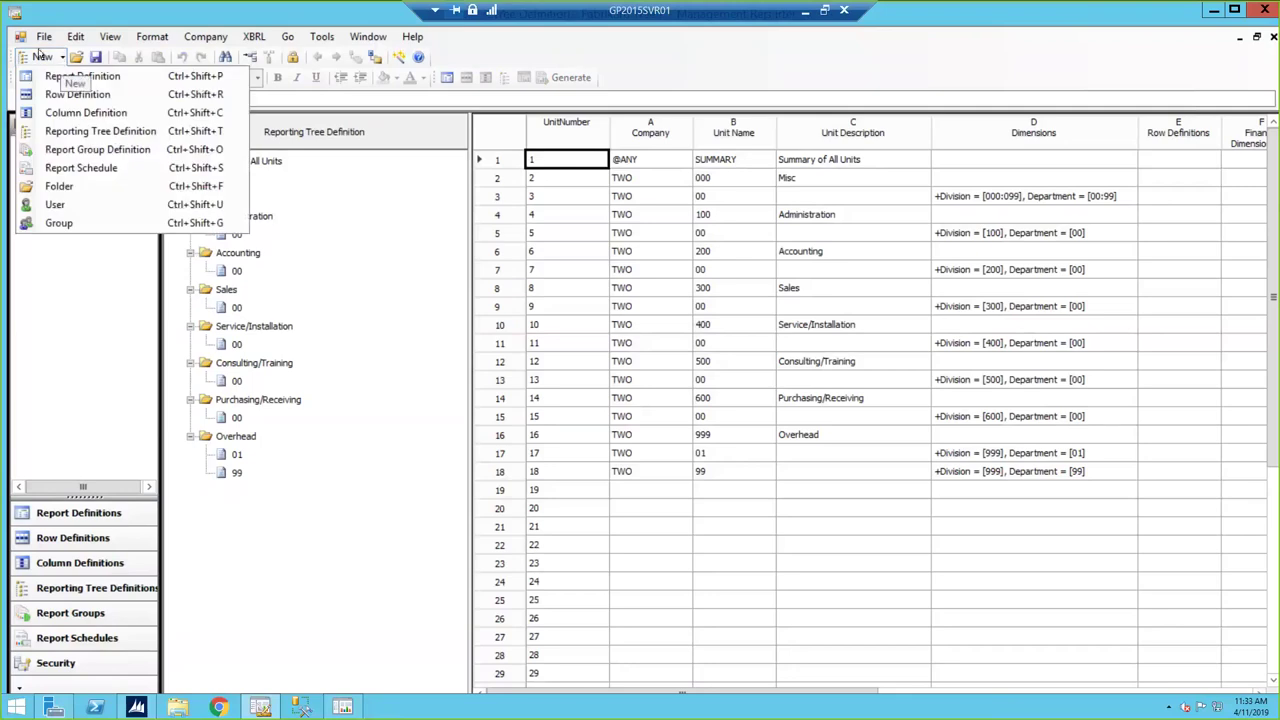
{"action": "left_click", "coordinate": [93, 133]}
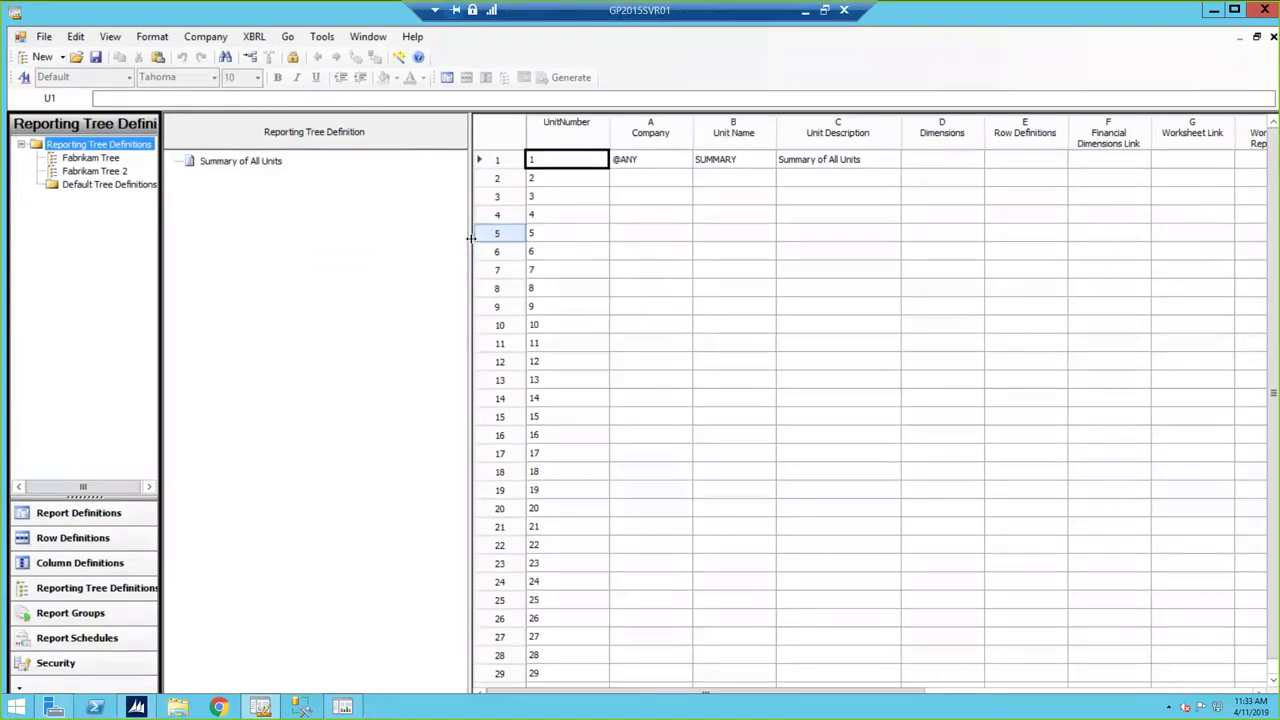
{"action": "left_click_drag", "start_coordinate": [467, 240], "coordinate": [414, 240]}
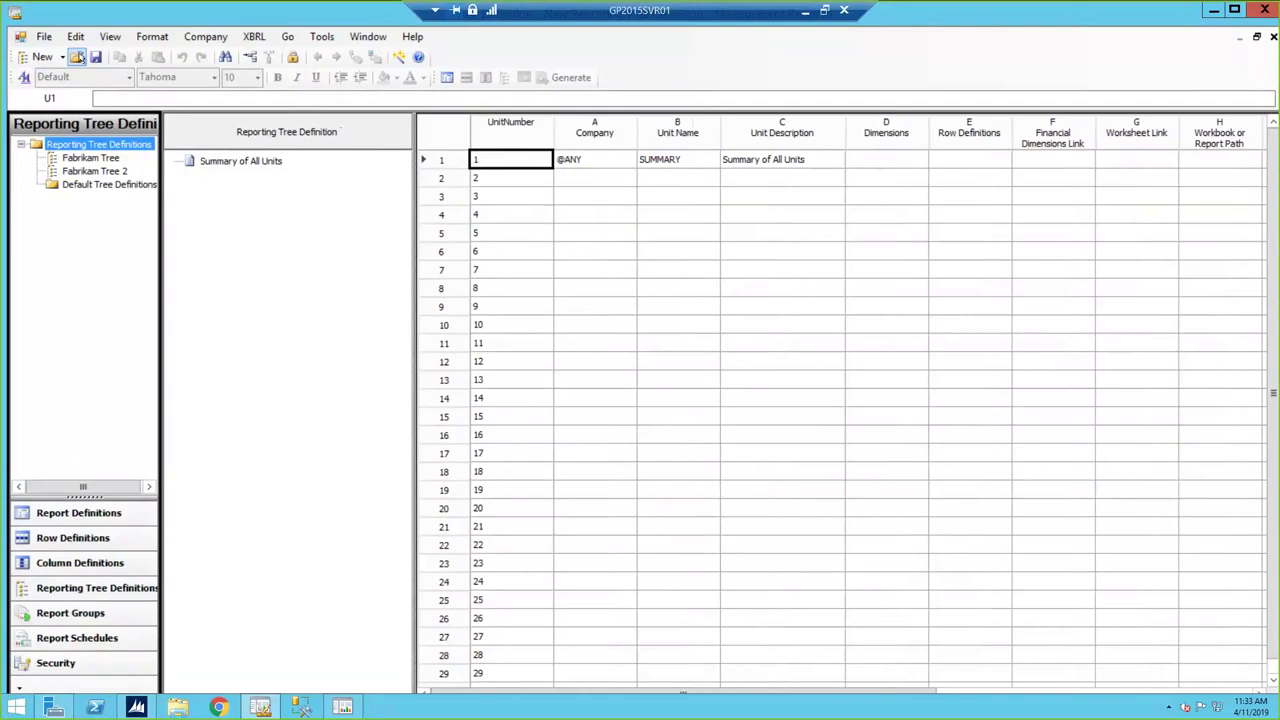
- Set up inserting reporting units from dimensions, re-including Department so the hierarchy runs Division, Account Category, Department
{"action": "left_click", "coordinate": [75, 37]}
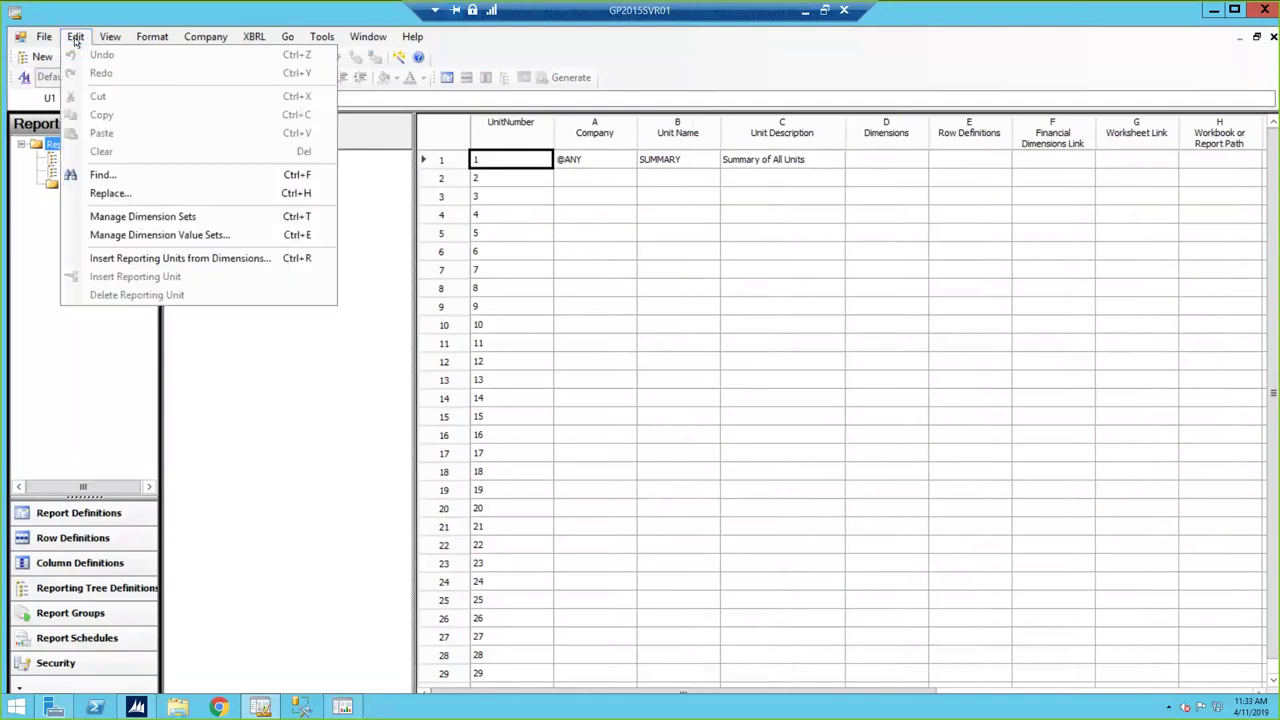
{"action": "left_click", "coordinate": [75, 37]}
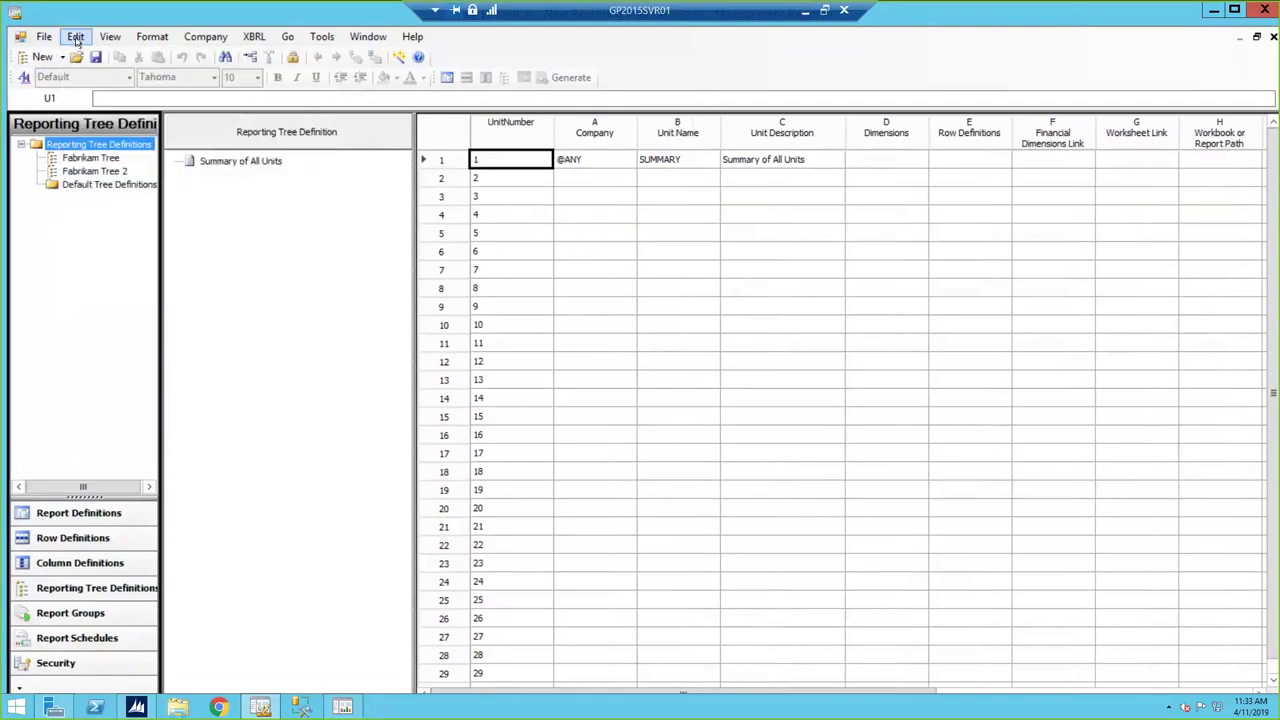
{"action": "left_click", "coordinate": [75, 38]}
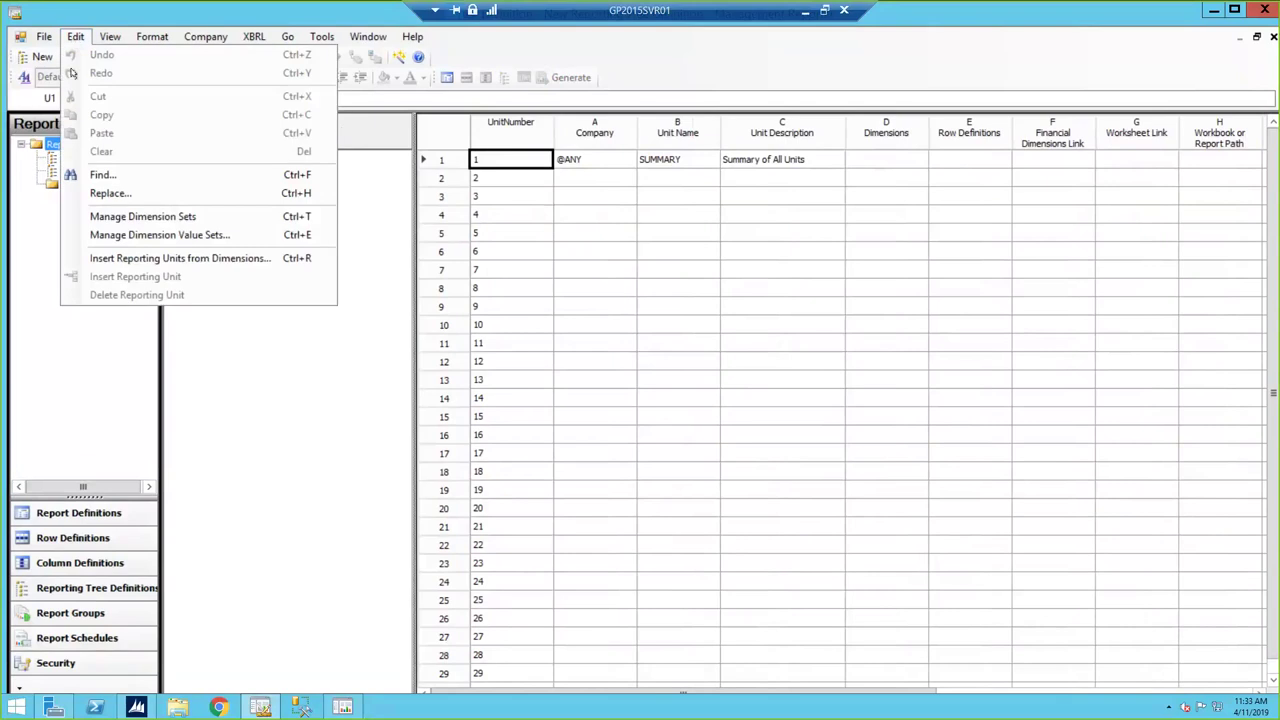
{"action": "left_click", "coordinate": [113, 258]}
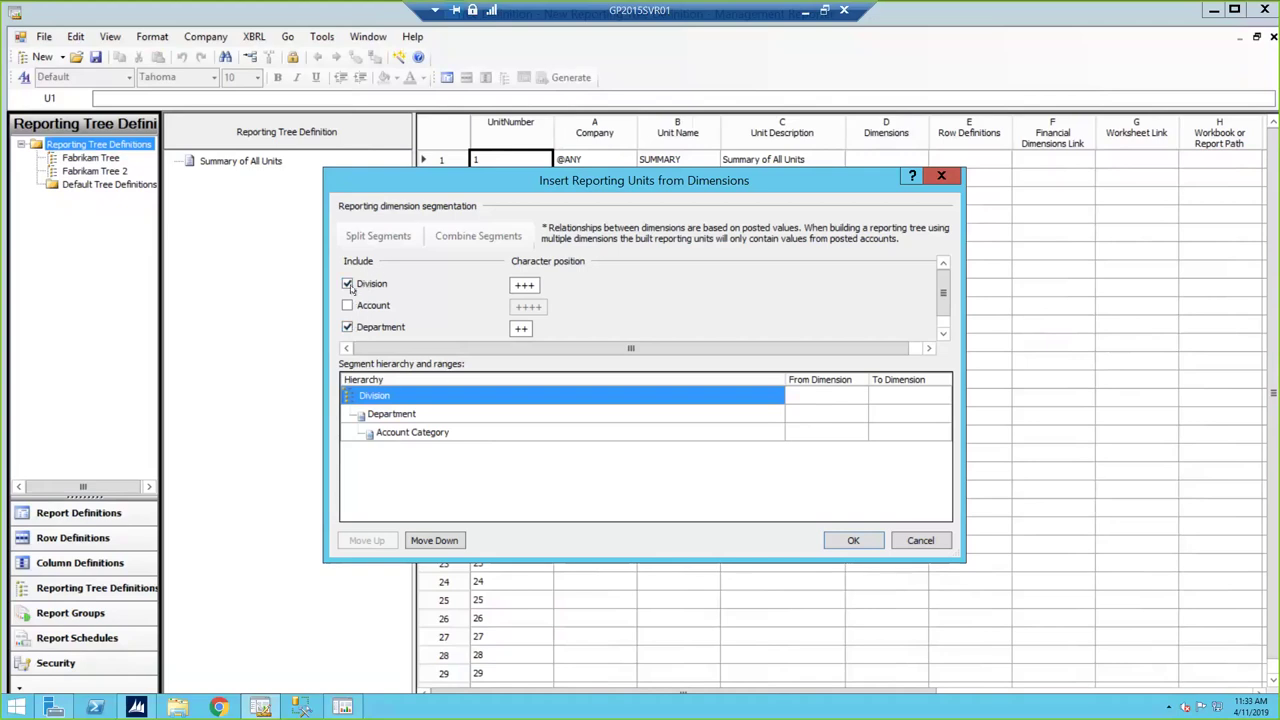
{"action": "left_click", "coordinate": [348, 327]}
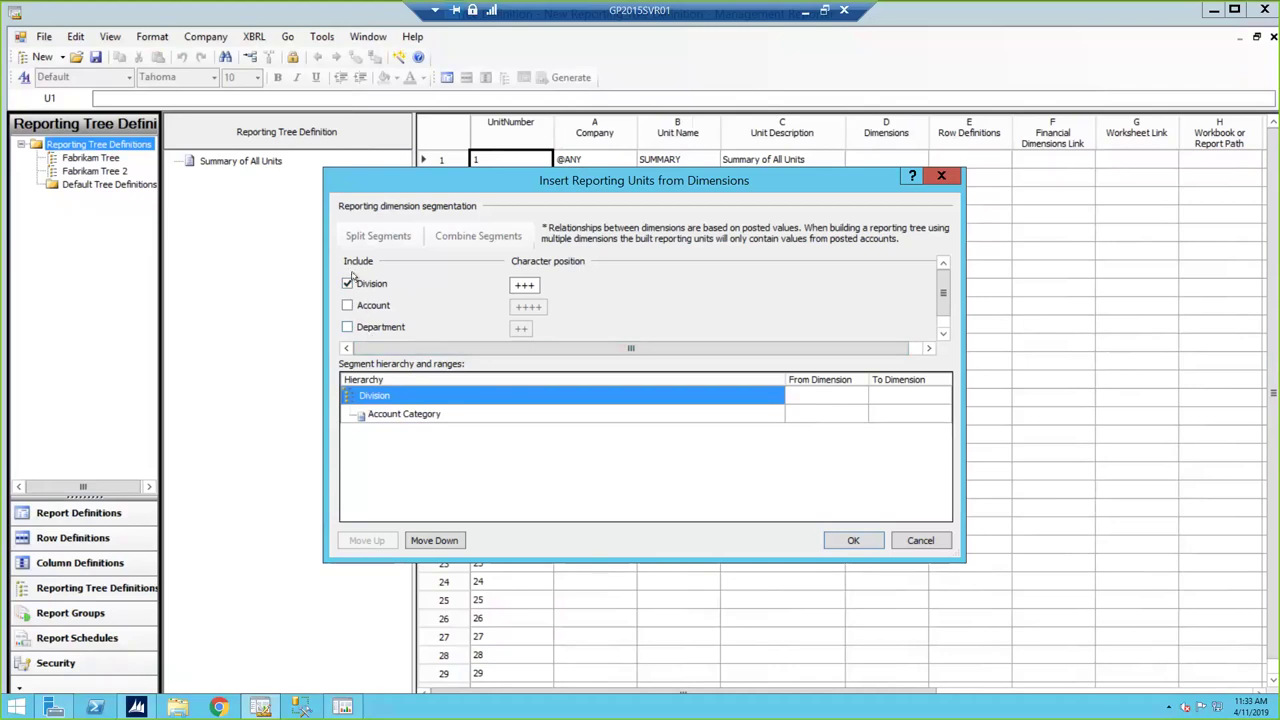
{"action": "left_click", "coordinate": [348, 327]}
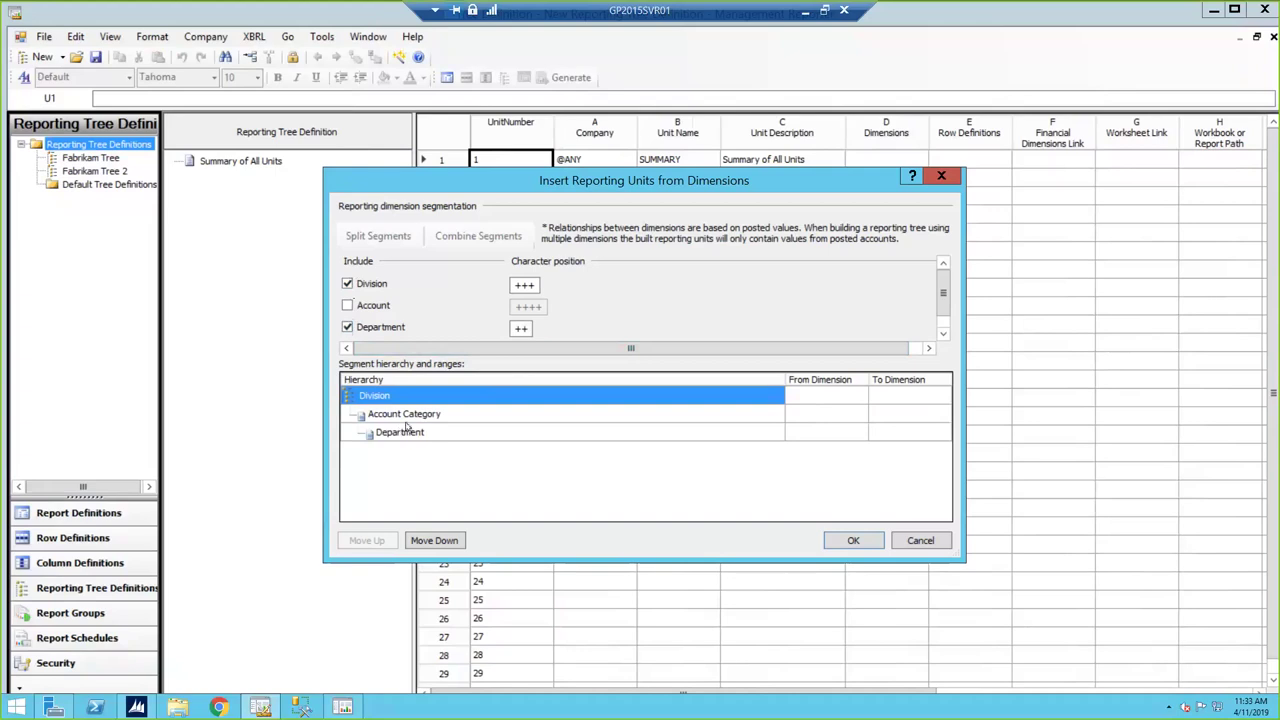
- Leave the Division segment's From and To Dimension range empty and insert the reporting units into the tree
{"action": "left_click", "coordinate": [818, 399]}
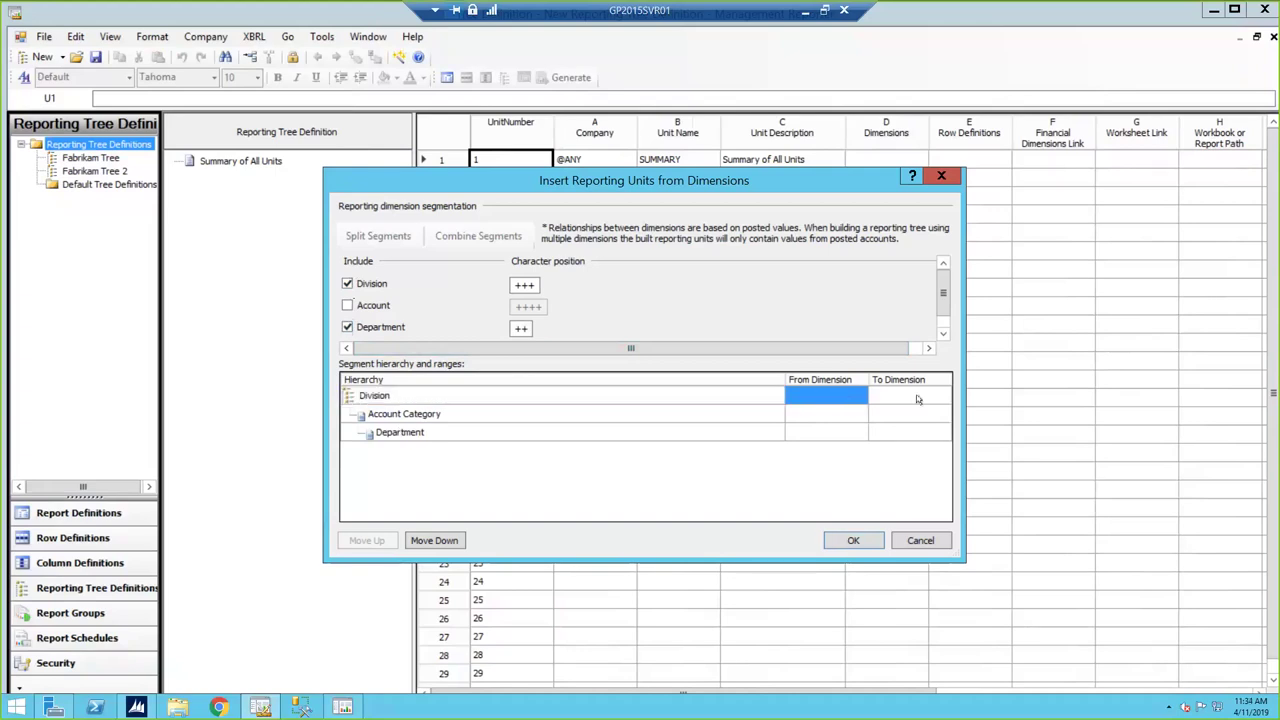
{"action": "left_click", "coordinate": [918, 399]}
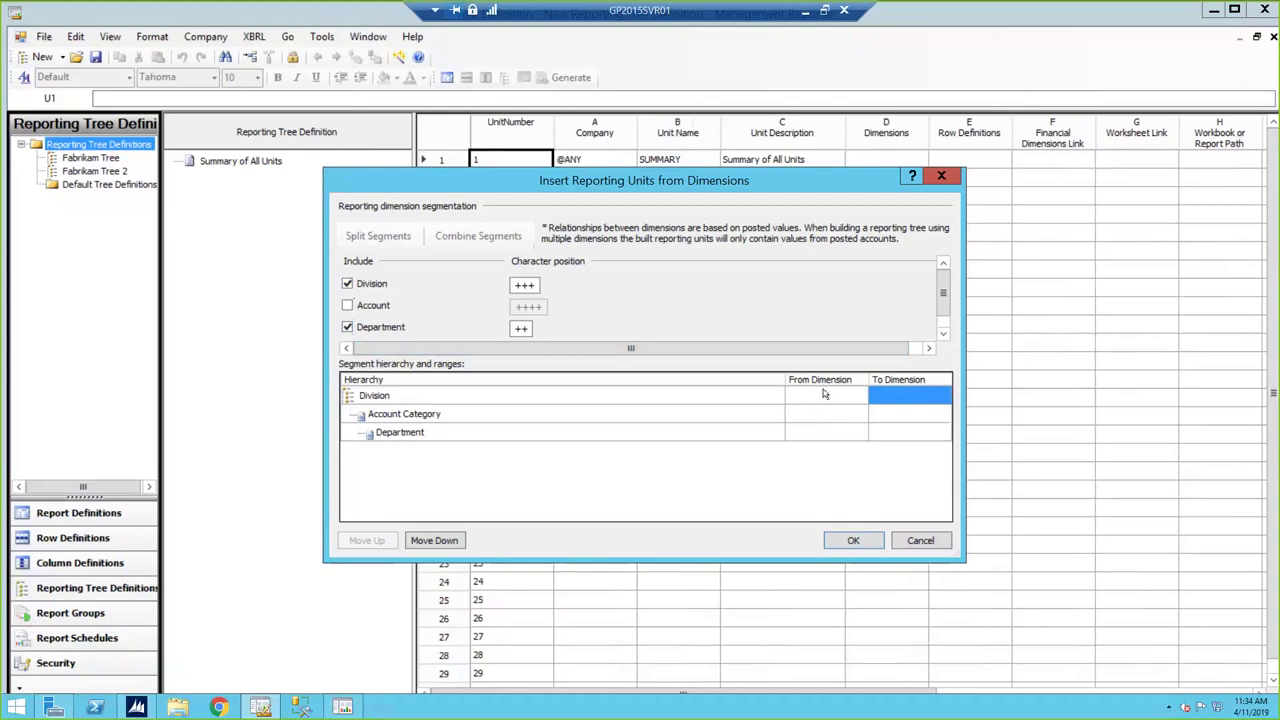
{"action": "left_click", "coordinate": [824, 395]}
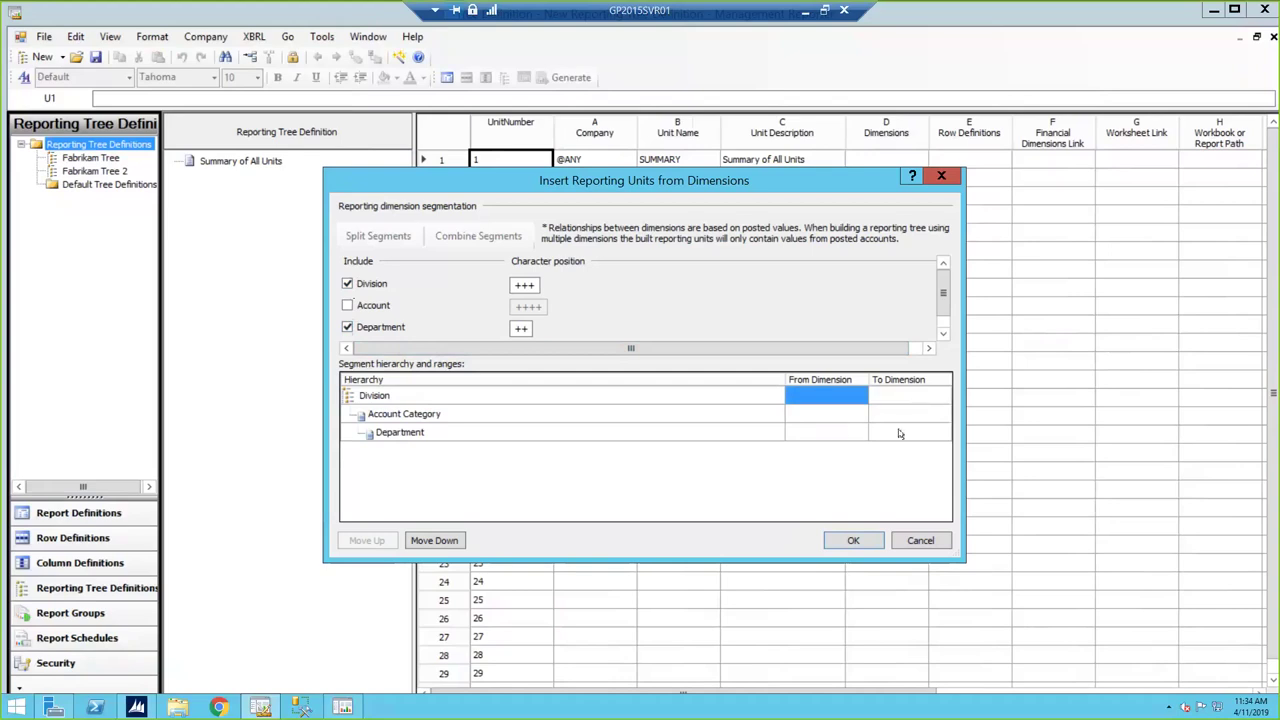
{"action": "left_click", "coordinate": [853, 540]}
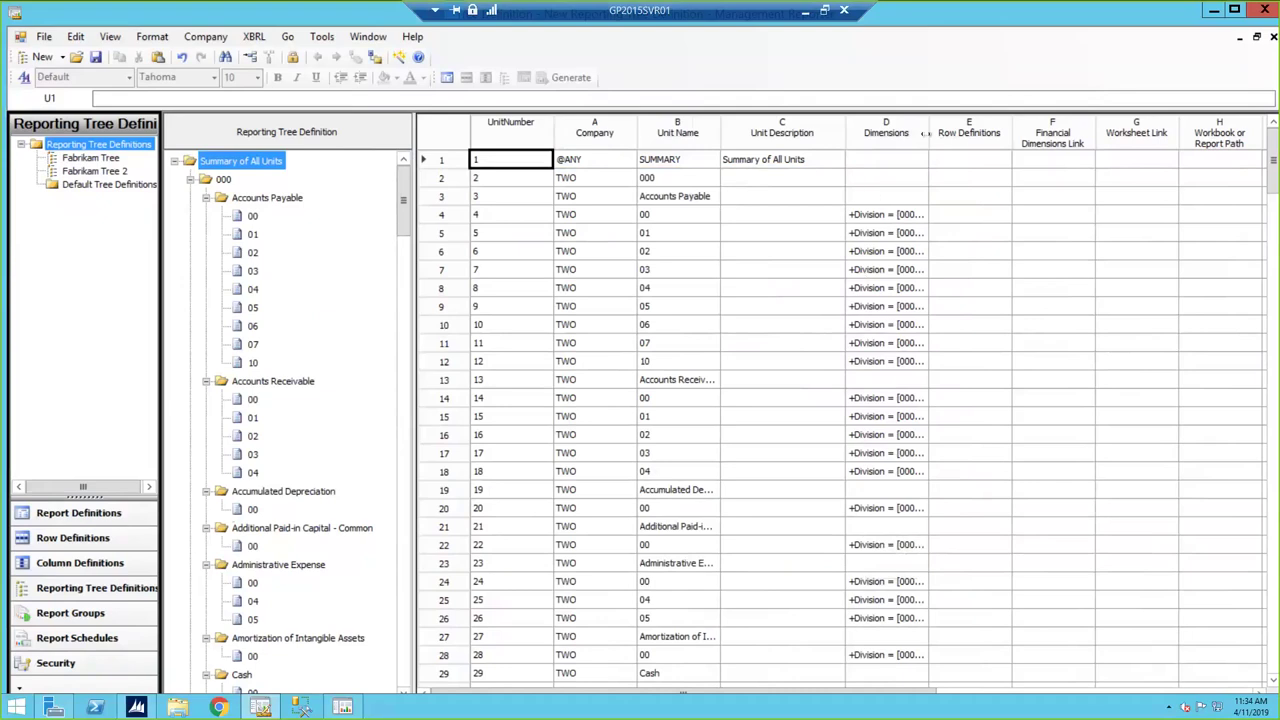
- Widen the Dimensions column and delete the department reporting units 00 to 10 under Accounts Payable, rows 4 to 12
{"action": "left_click_drag", "start_coordinate": [927, 133], "coordinate": [962, 133]}
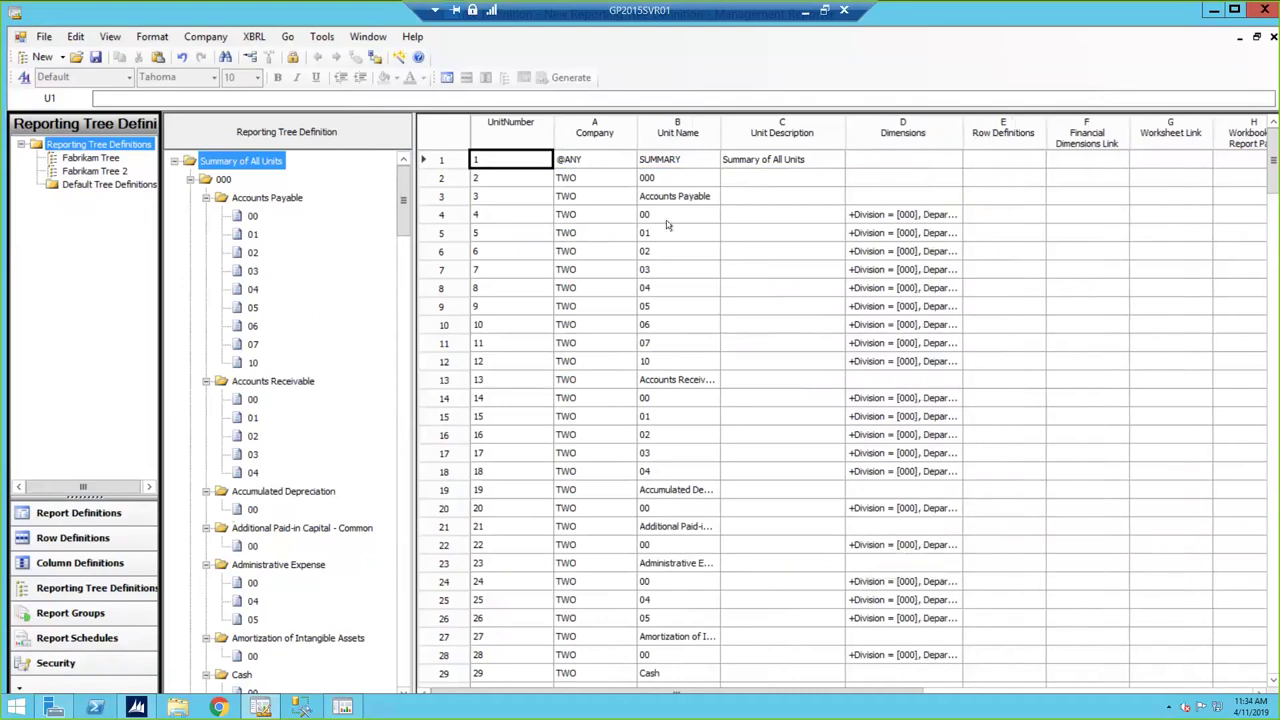
{"action": "left_click", "coordinate": [440, 214]}
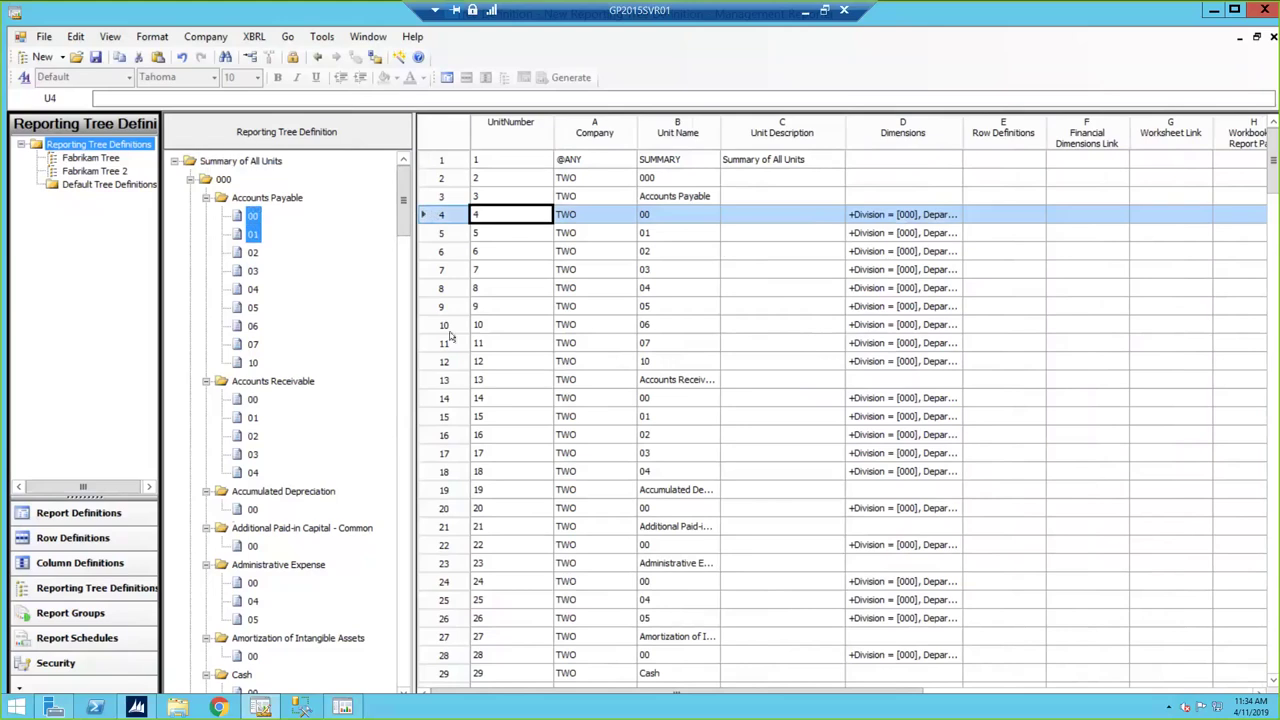
{"action": "left_click", "coordinate": [451, 340], "text": "shift"}
{"action": "left_click", "coordinate": [447, 360], "text": "shift"}
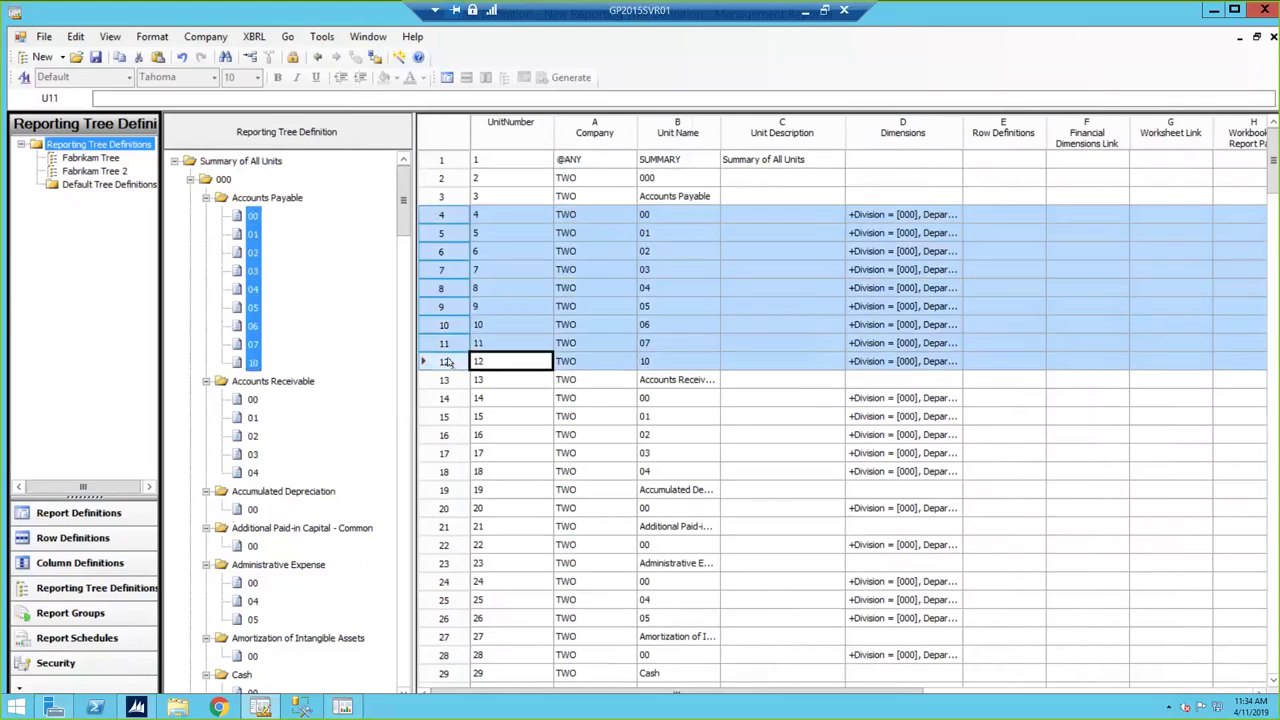
{"action": "right_click", "coordinate": [446, 321]}
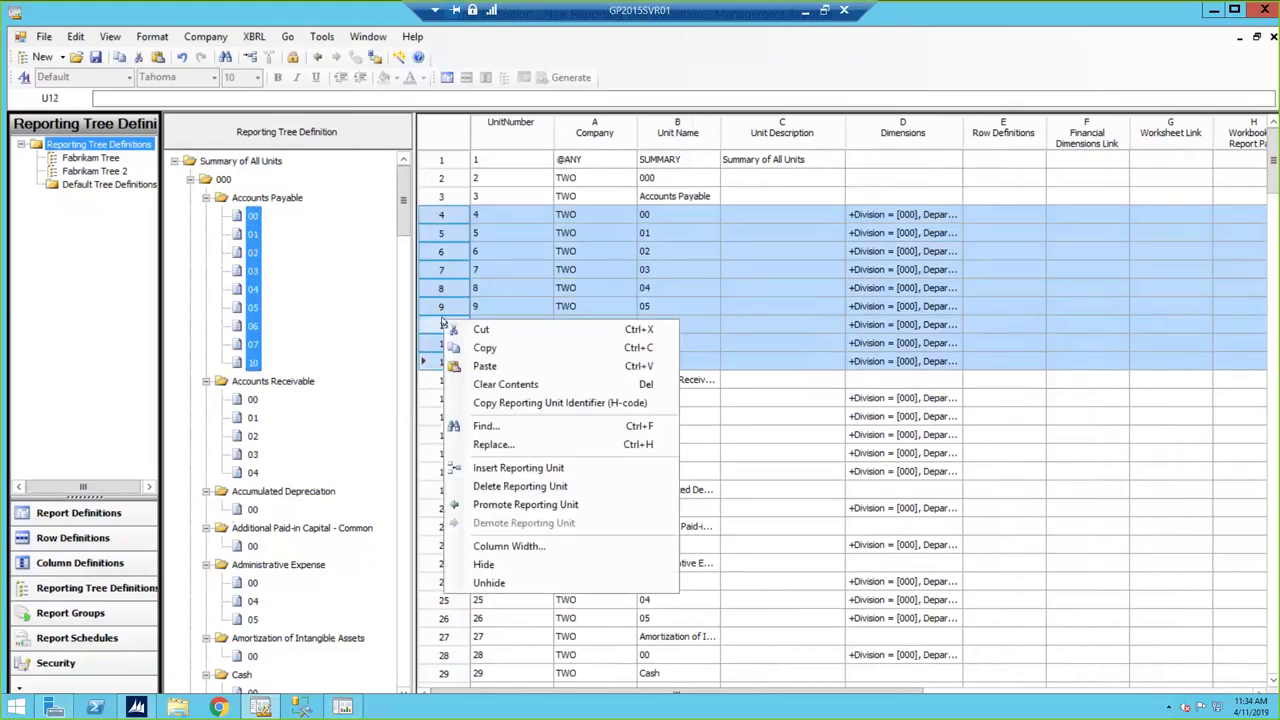
{"action": "left_click", "coordinate": [521, 487]}
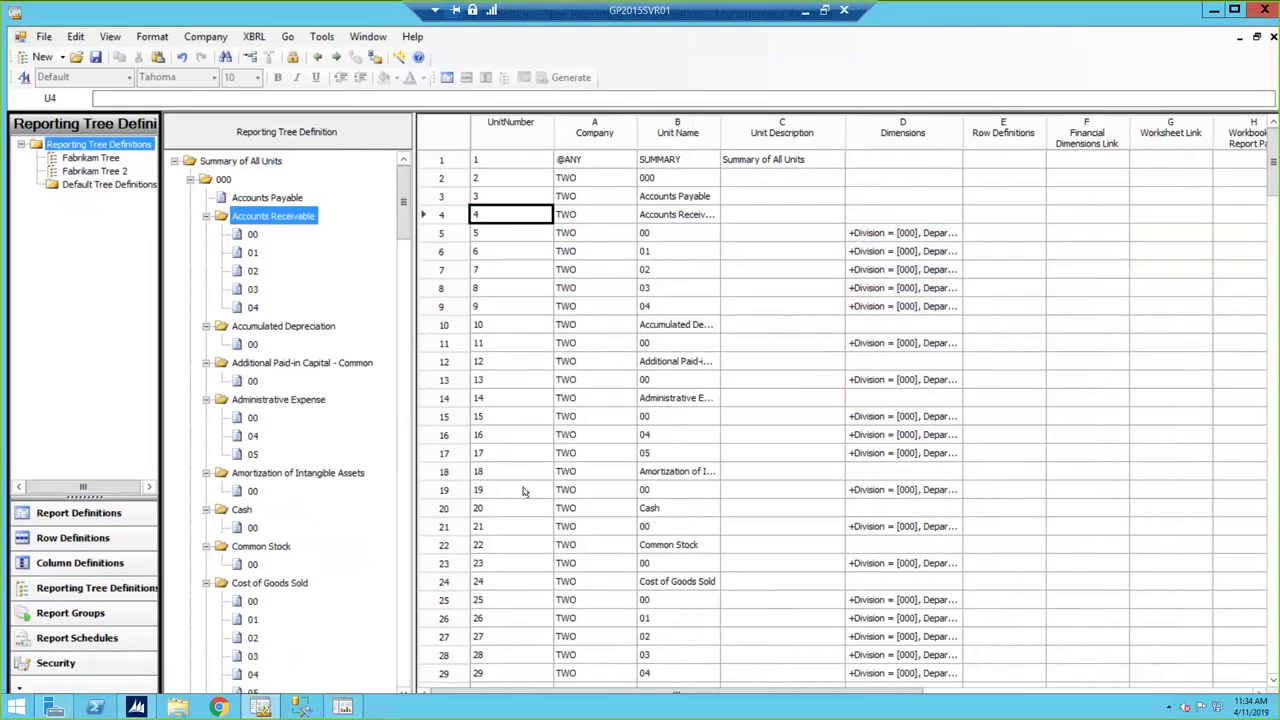
- Examine the dimension combination assigned to department unit 00 under Accounts Receivable
{"action": "left_click", "coordinate": [520, 266]}
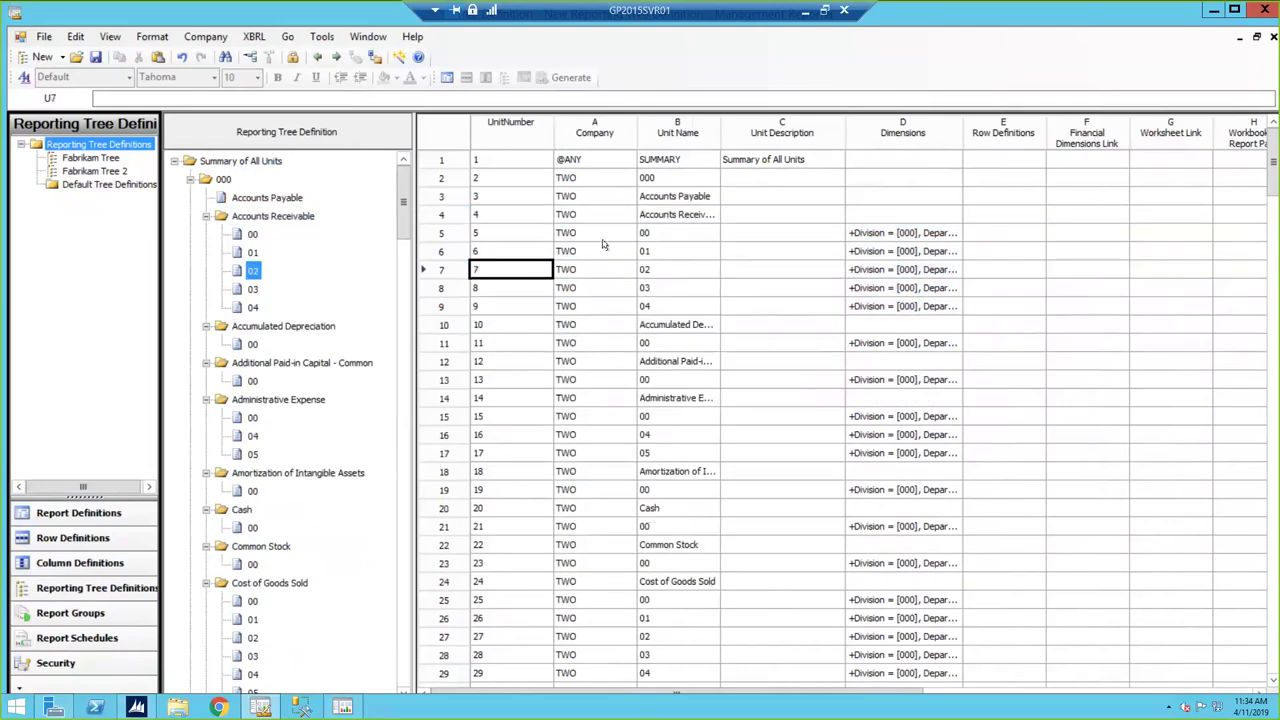
{"action": "left_click", "coordinate": [458, 236]}
{"action": "left_click", "coordinate": [871, 234]}
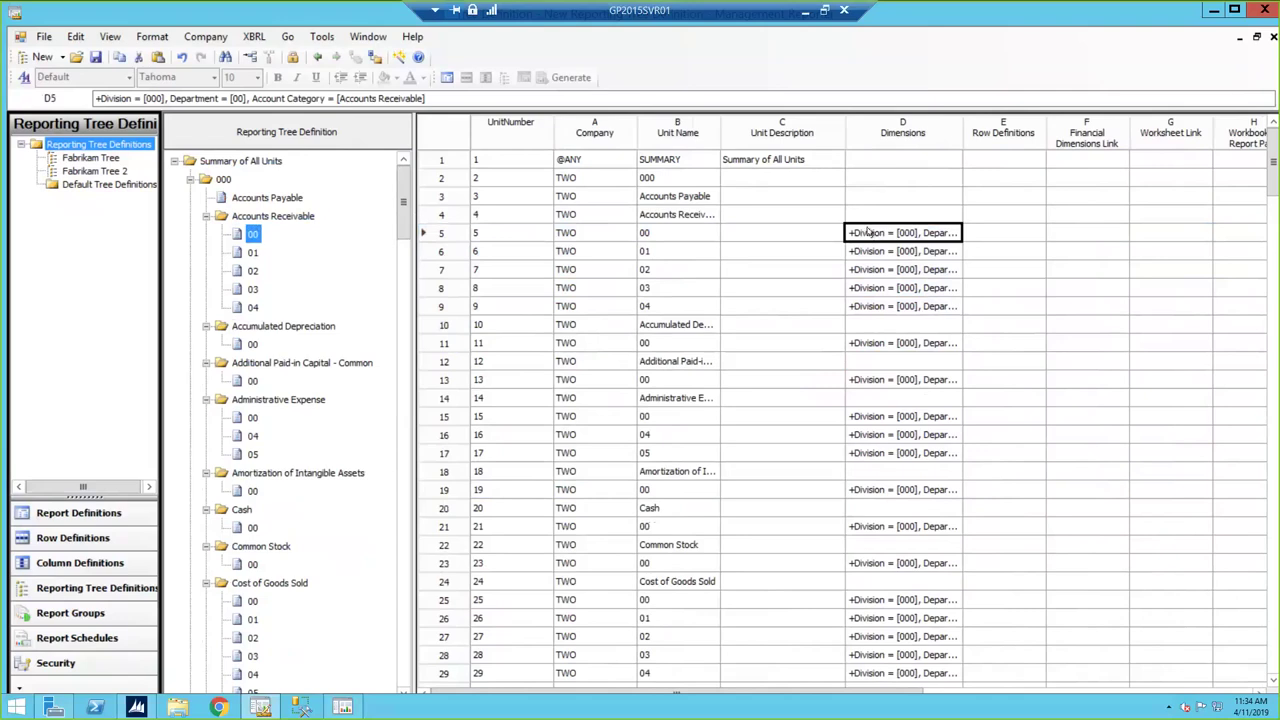
{"action": "left_click", "coordinate": [786, 291]}
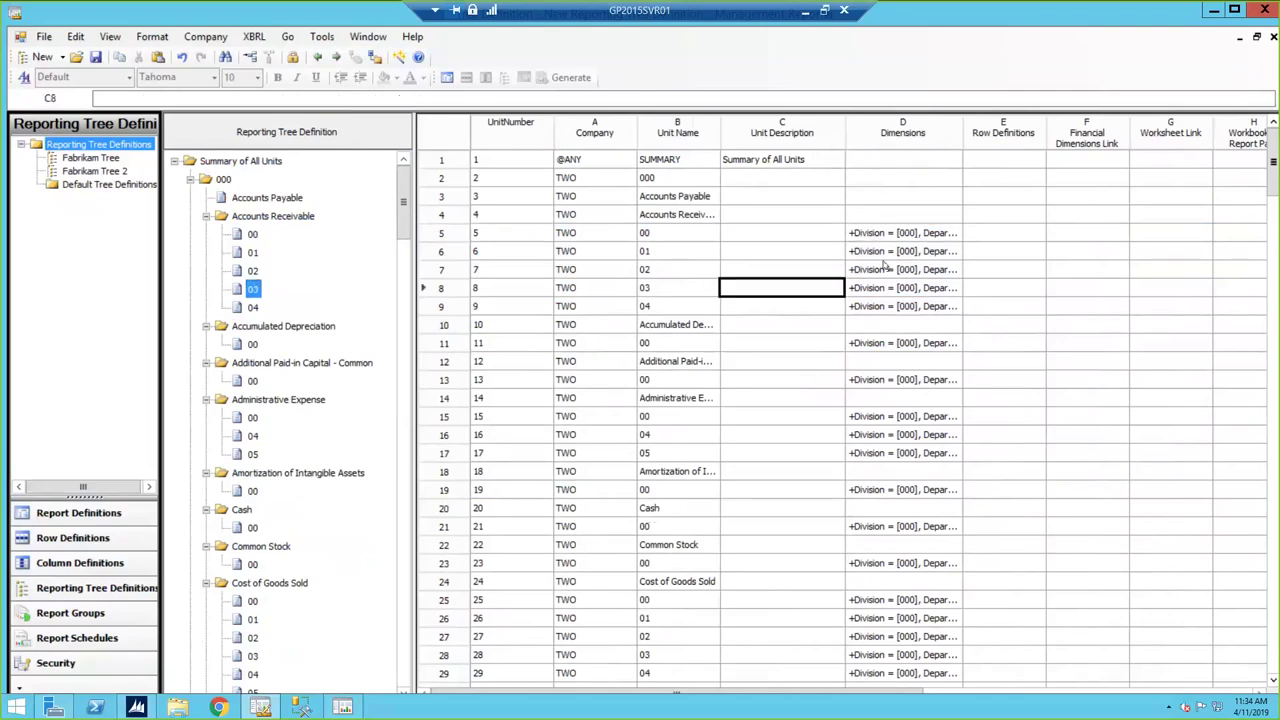
- Widen the Unit Description and Unit Name columns and select the Unit Description cell of Accounts Payable
{"action": "left_click_drag", "start_coordinate": [845, 123], "coordinate": [870, 123]}
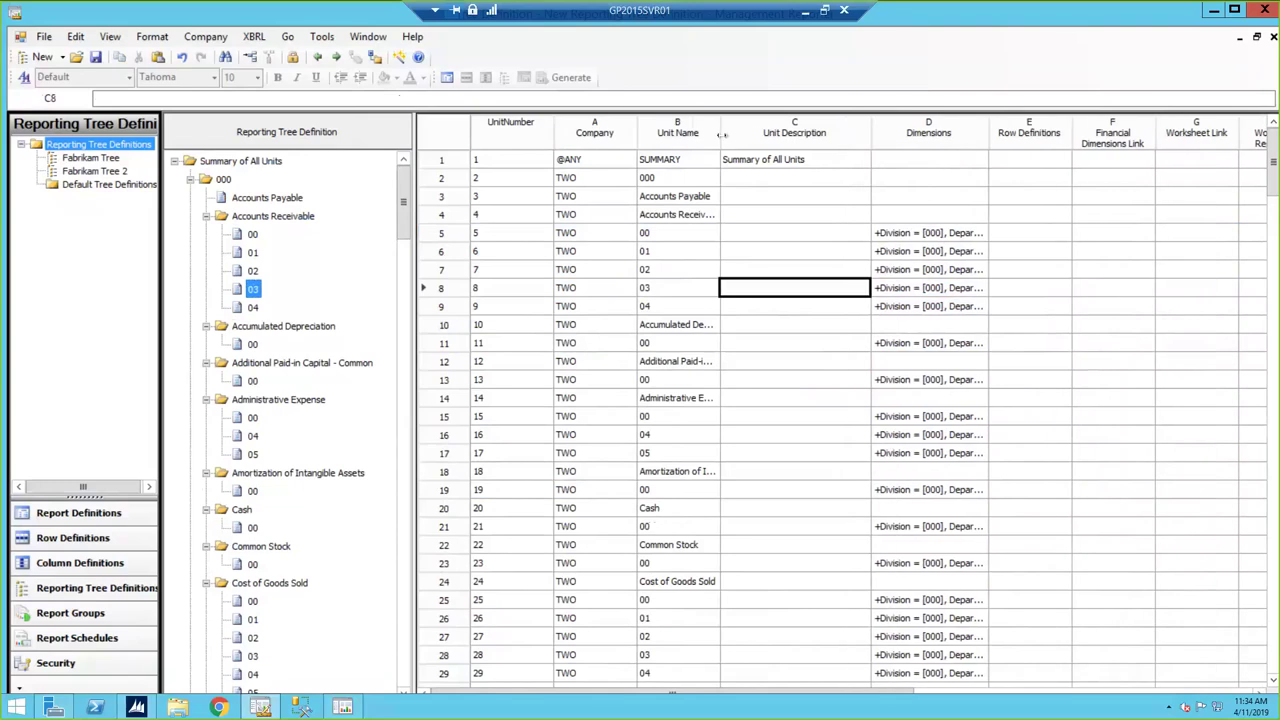
{"action": "left_click_drag", "start_coordinate": [722, 135], "coordinate": [740, 132]}
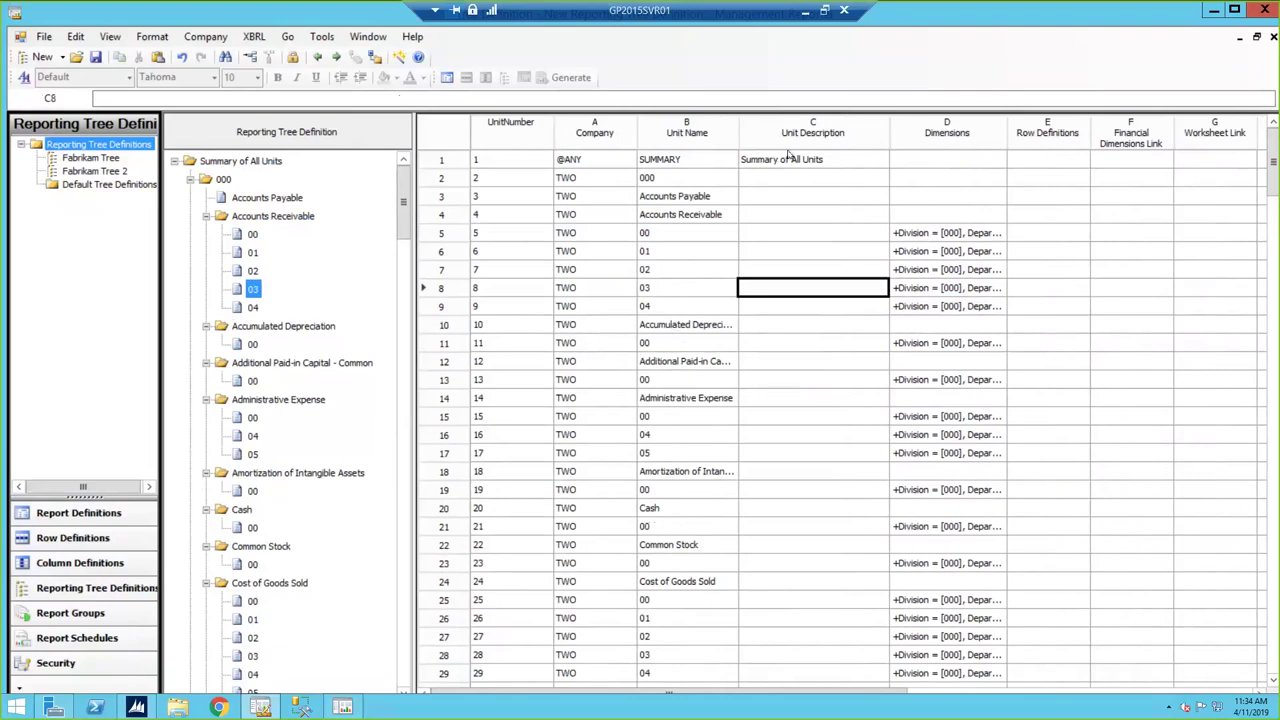
{"action": "left_click", "coordinate": [750, 326]}
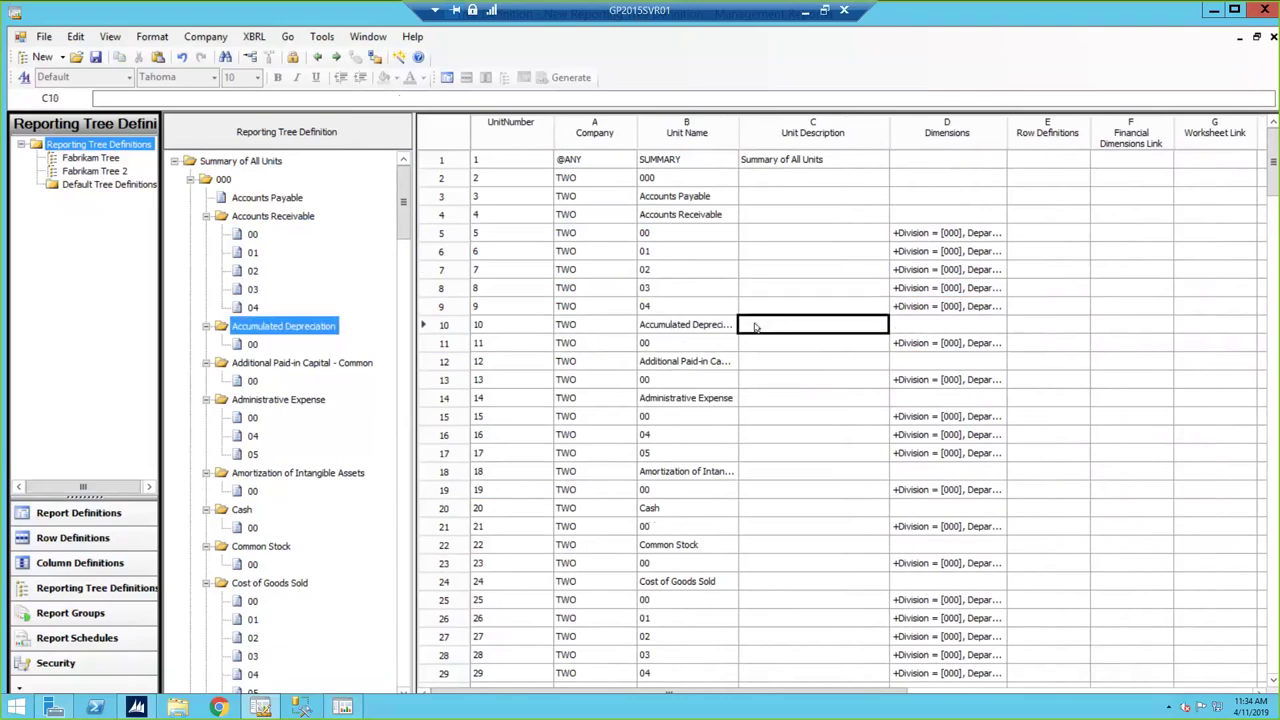
{"action": "left_click", "coordinate": [771, 198]}
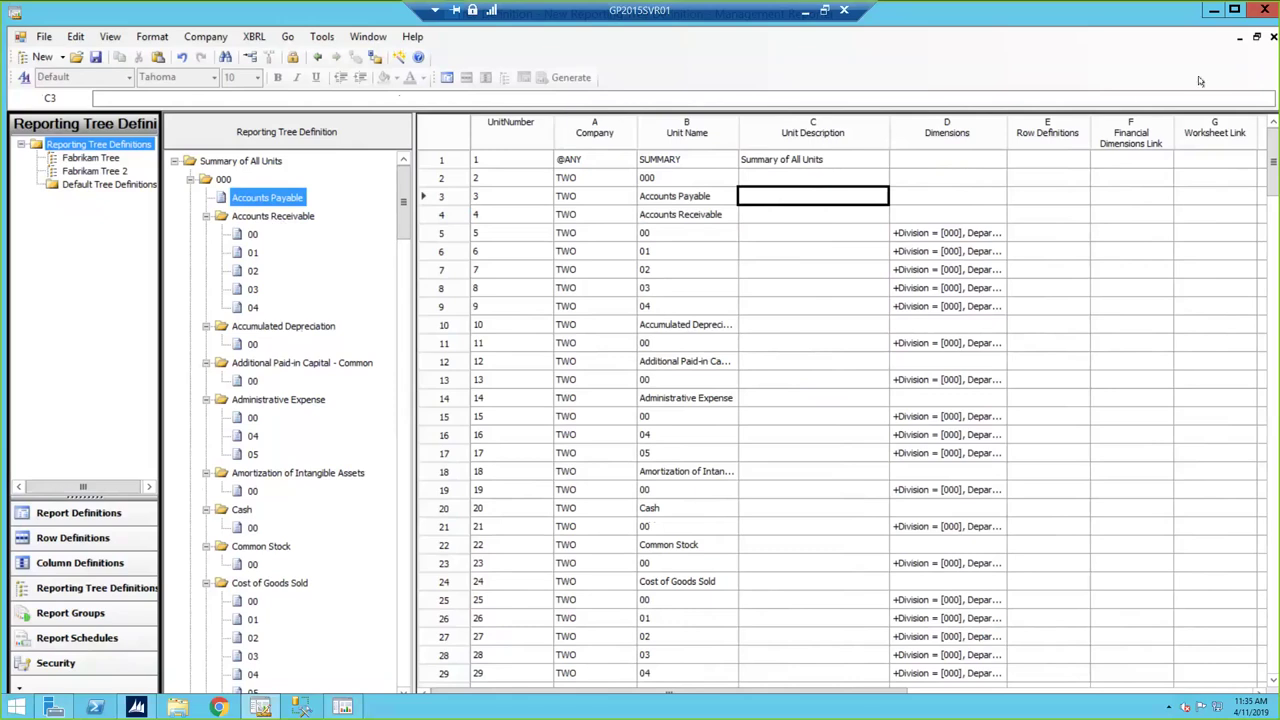
- Close the new tree without saving along with Fabrikam Tree 2, and open the report's Periodic and YTD - % column definition
{"action": "left_click", "coordinate": [1272, 37]}
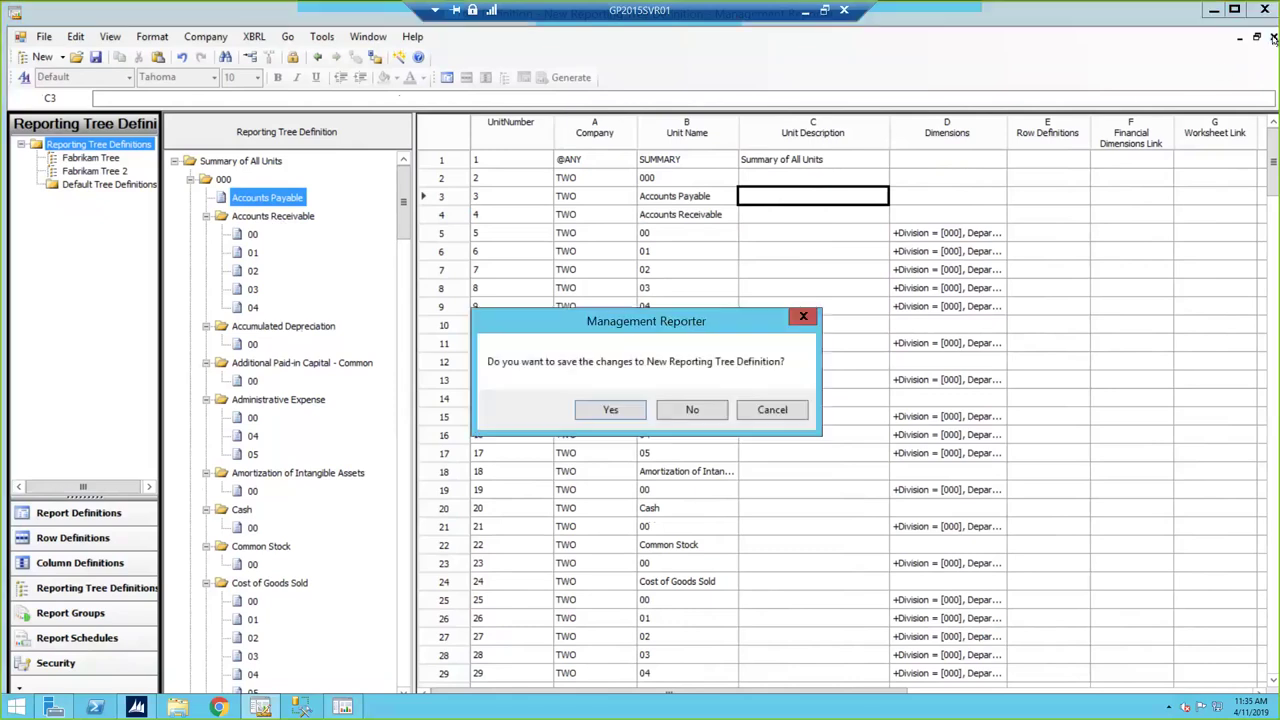
{"action": "left_click", "coordinate": [690, 412]}
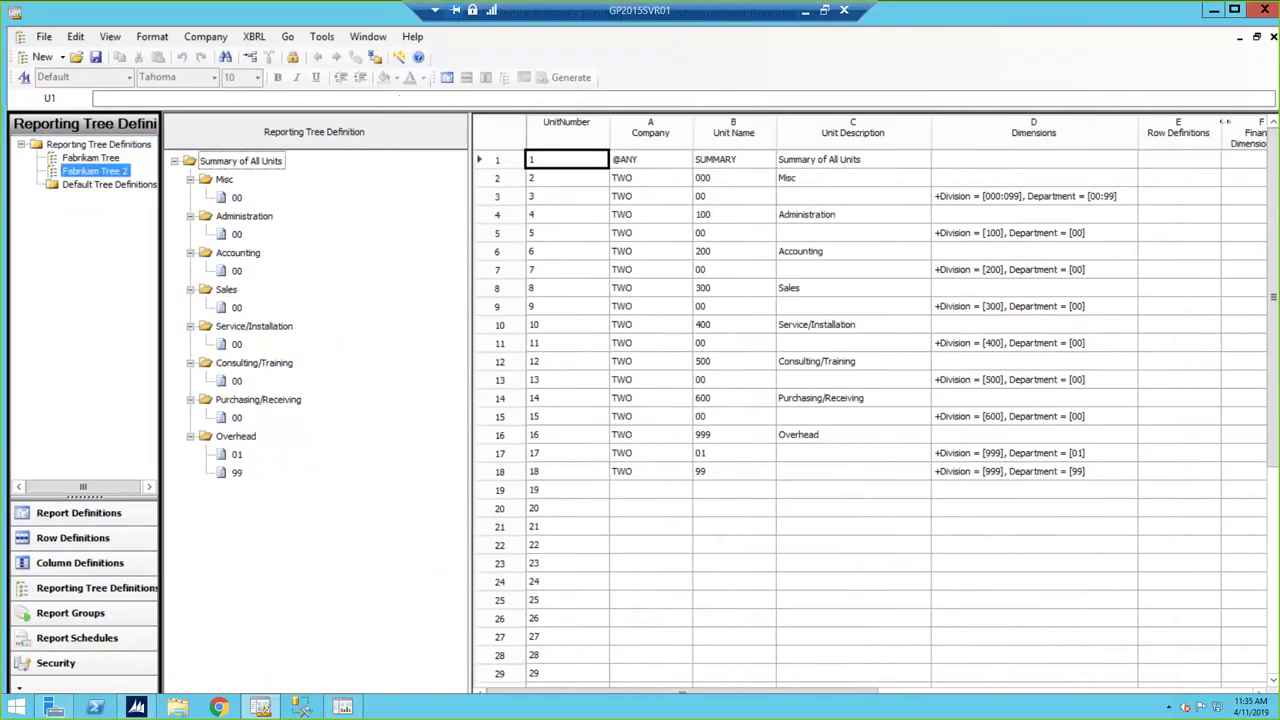
{"action": "left_click", "coordinate": [1272, 37]}
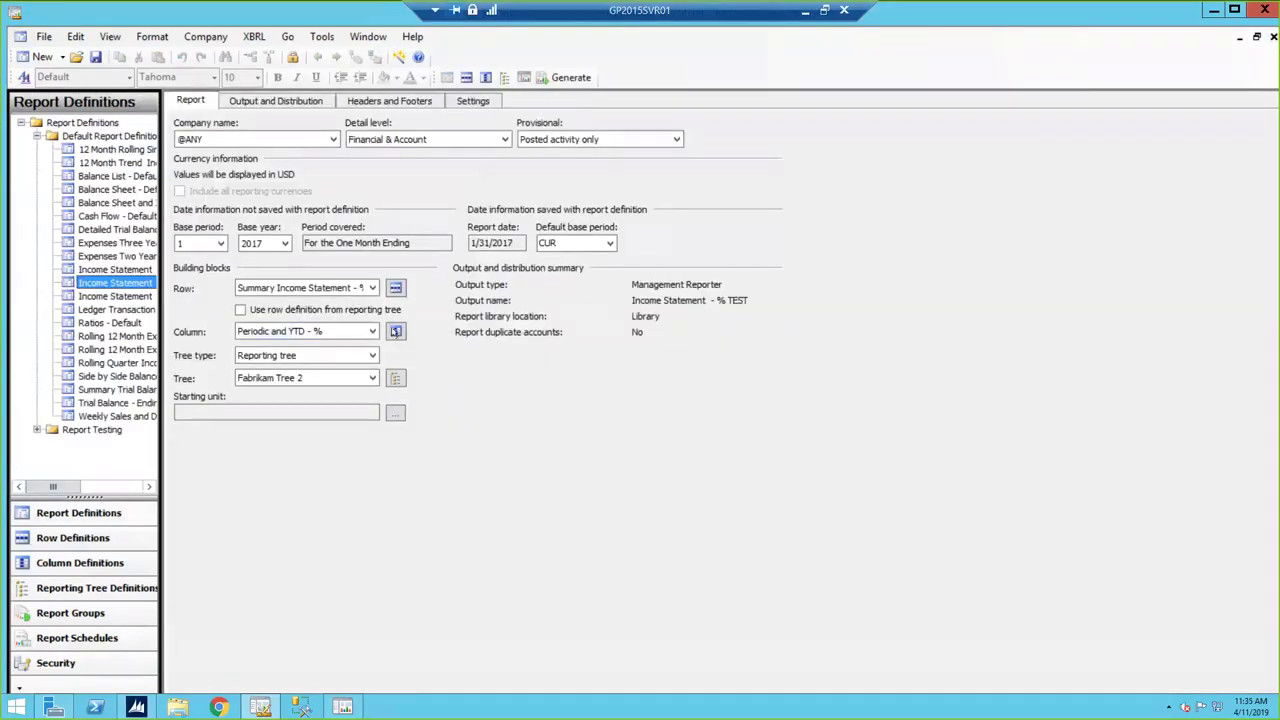
{"action": "left_click", "coordinate": [395, 331]}
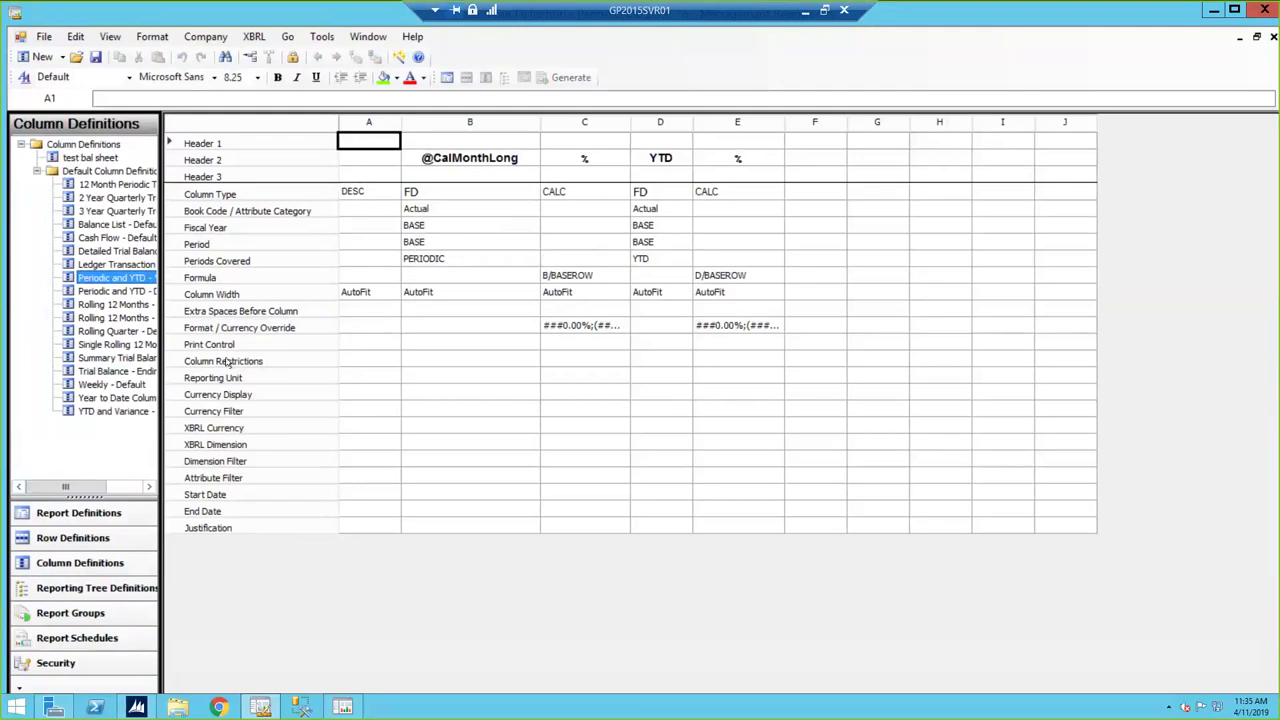
- Restrict column B to reporting unit 100 (Administration) of Fabrikam Tree
{"action": "left_click", "coordinate": [466, 380]}
{"action": "double_click", "coordinate": [466, 380]}
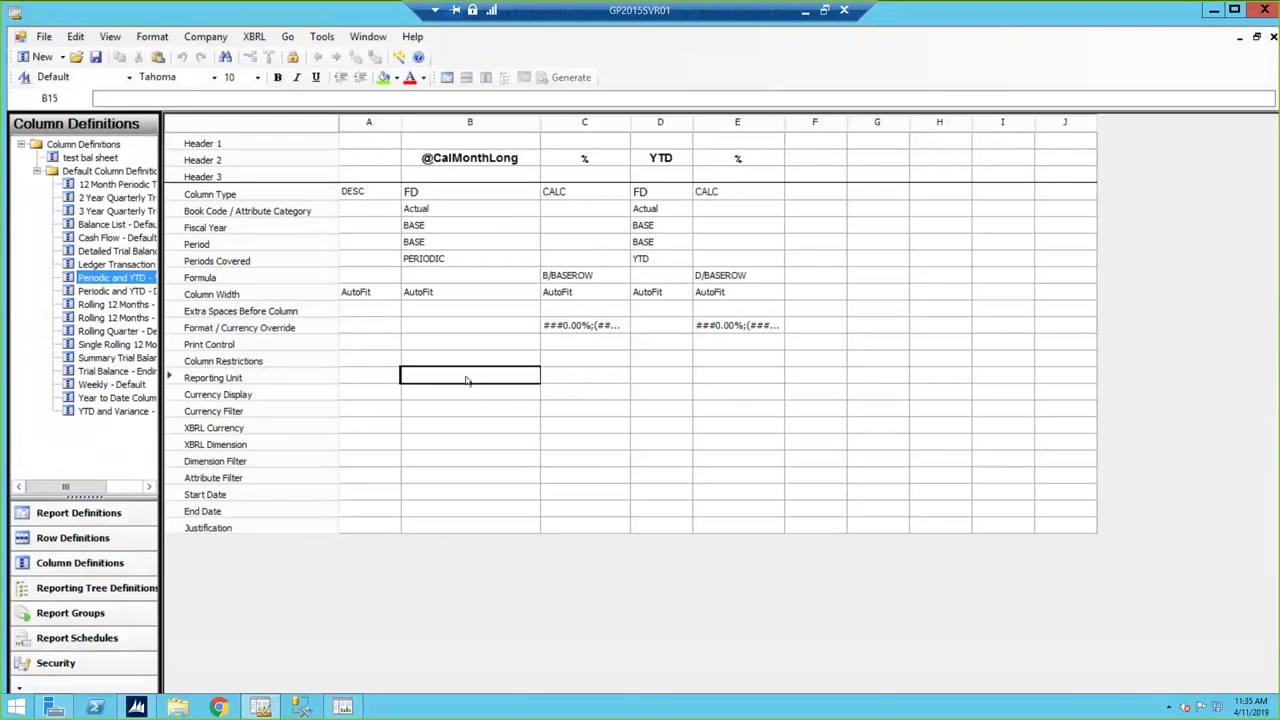
{"action": "left_click", "coordinate": [487, 299]}
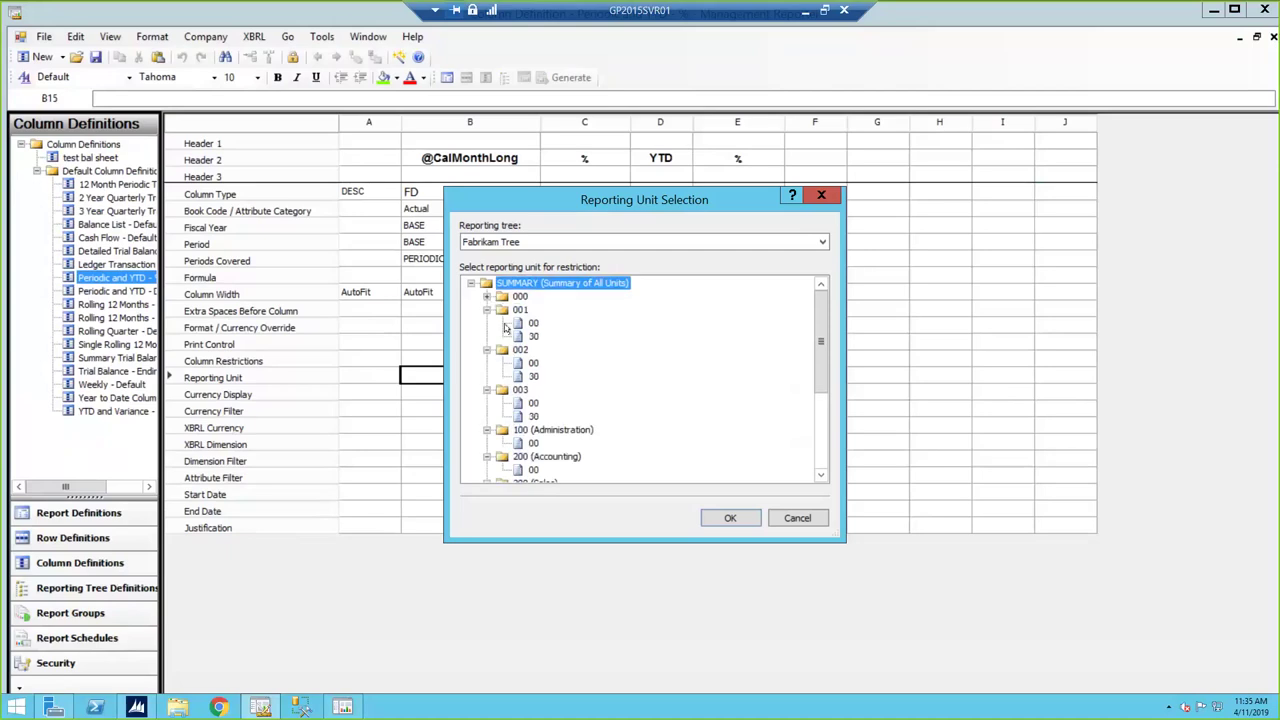
{"action": "double_click", "coordinate": [553, 429]}
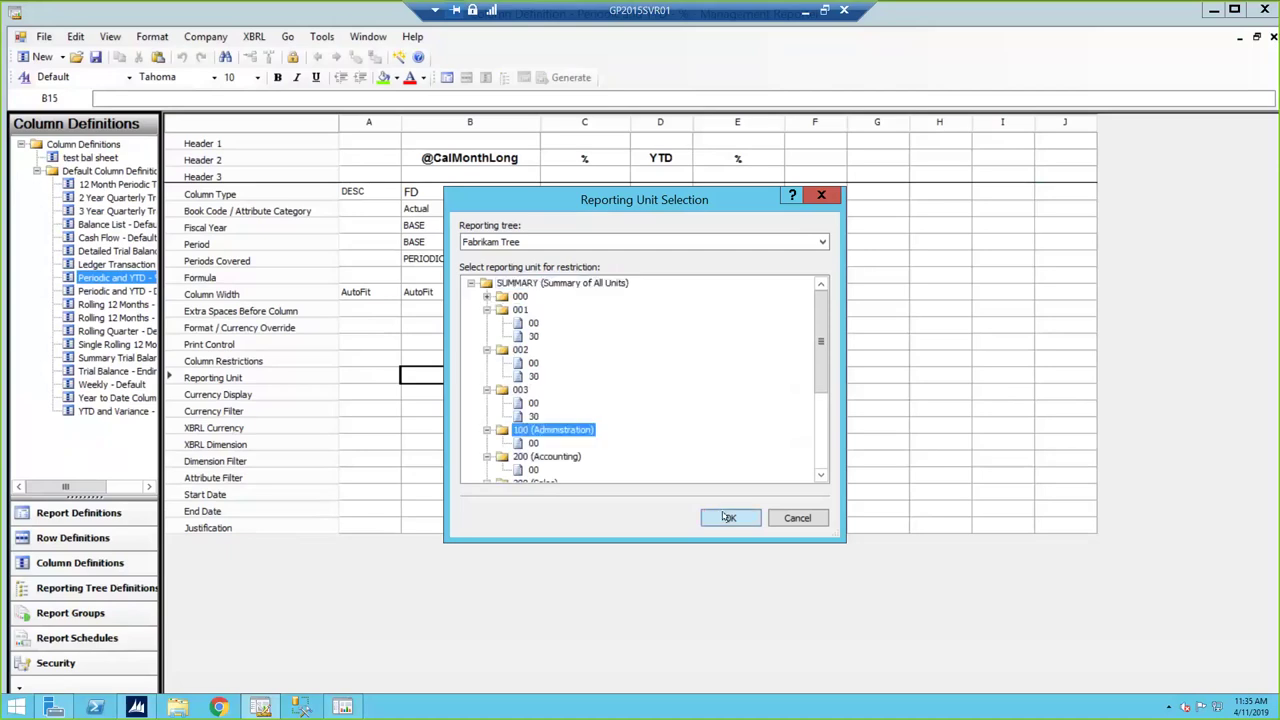
- Review the AutoText options available for column B's first header, and leave the header unchanged
{"action": "double_click", "coordinate": [487, 144]}
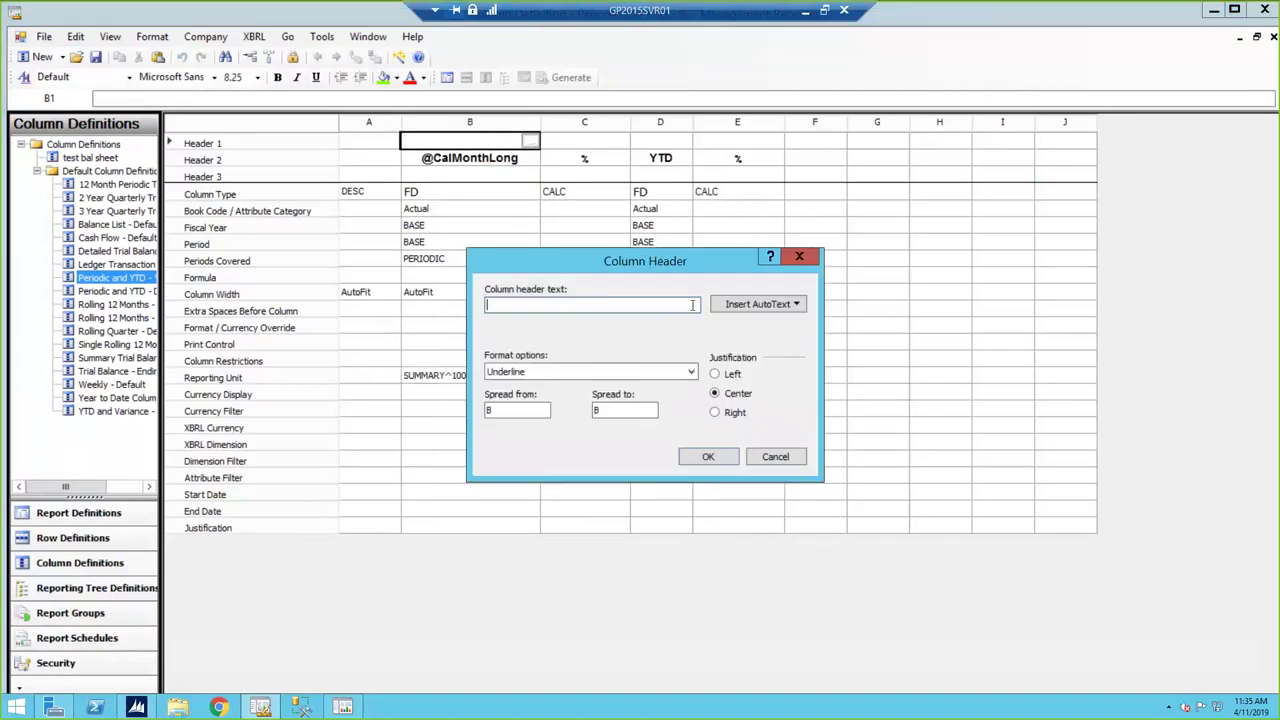
{"action": "left_click", "coordinate": [795, 305]}
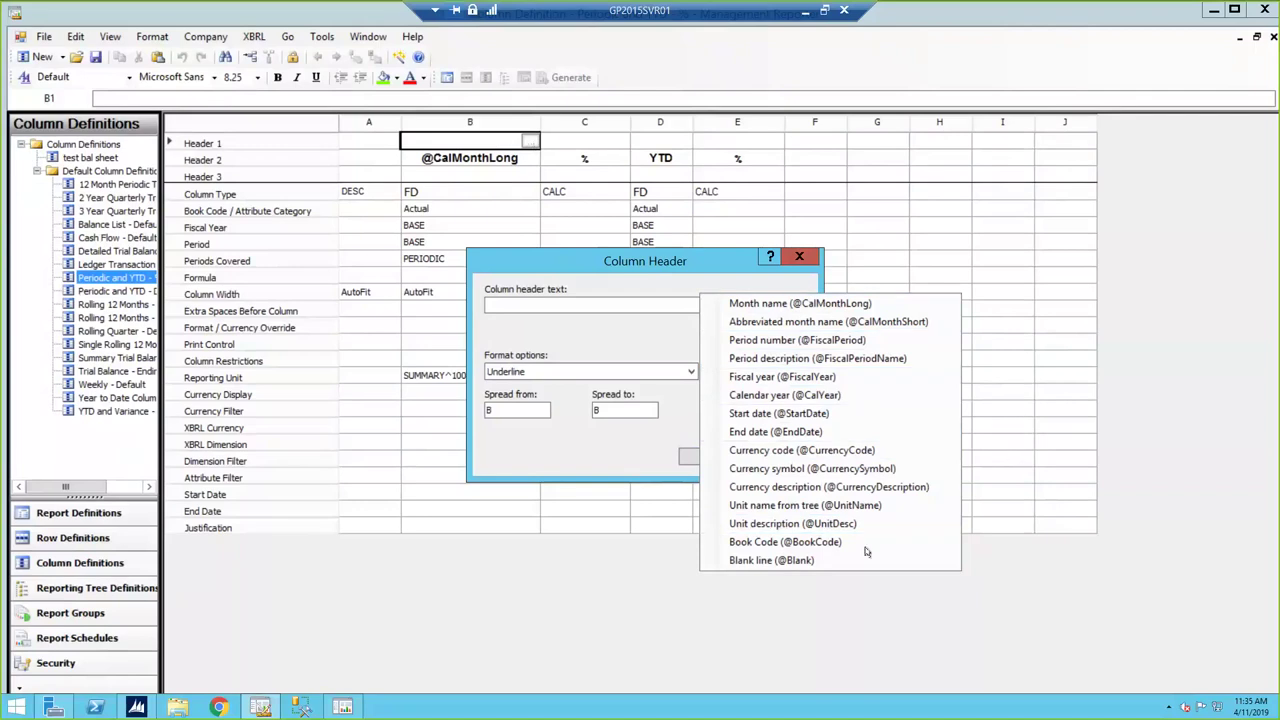
{"action": "left_click", "coordinate": [805, 262]}
{"action": "left_click", "coordinate": [805, 262]}
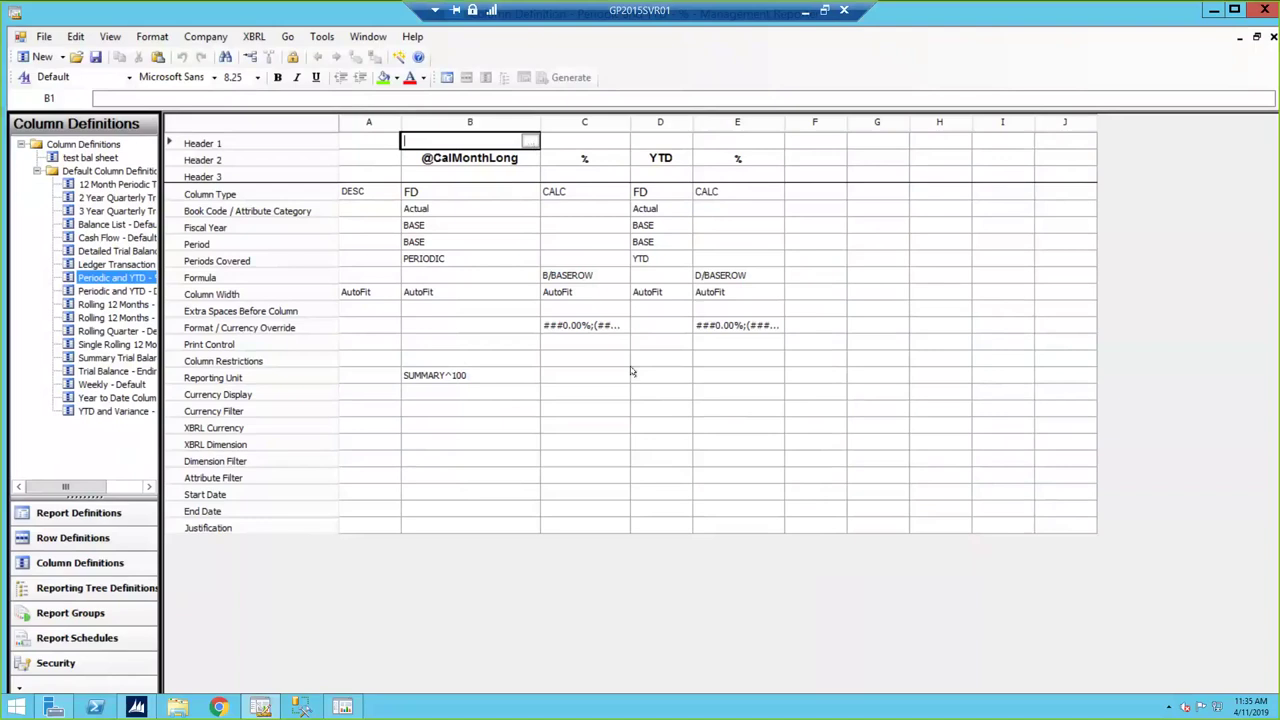
- Clear column B's reporting unit, and set the column's start date to 4/1/2019 and end date to 4/7/2019
{"action": "left_click", "coordinate": [483, 377]}
{"action": "key", "text": "Delete"}
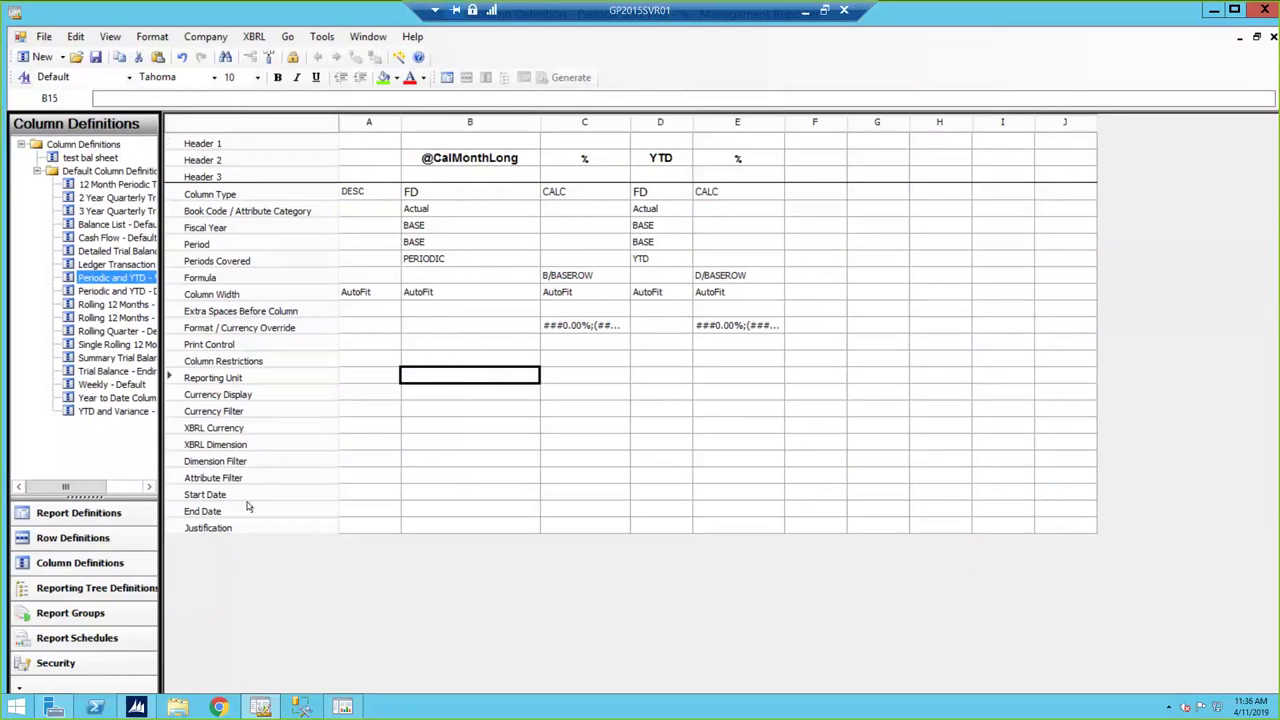
{"action": "left_click", "coordinate": [436, 498]}
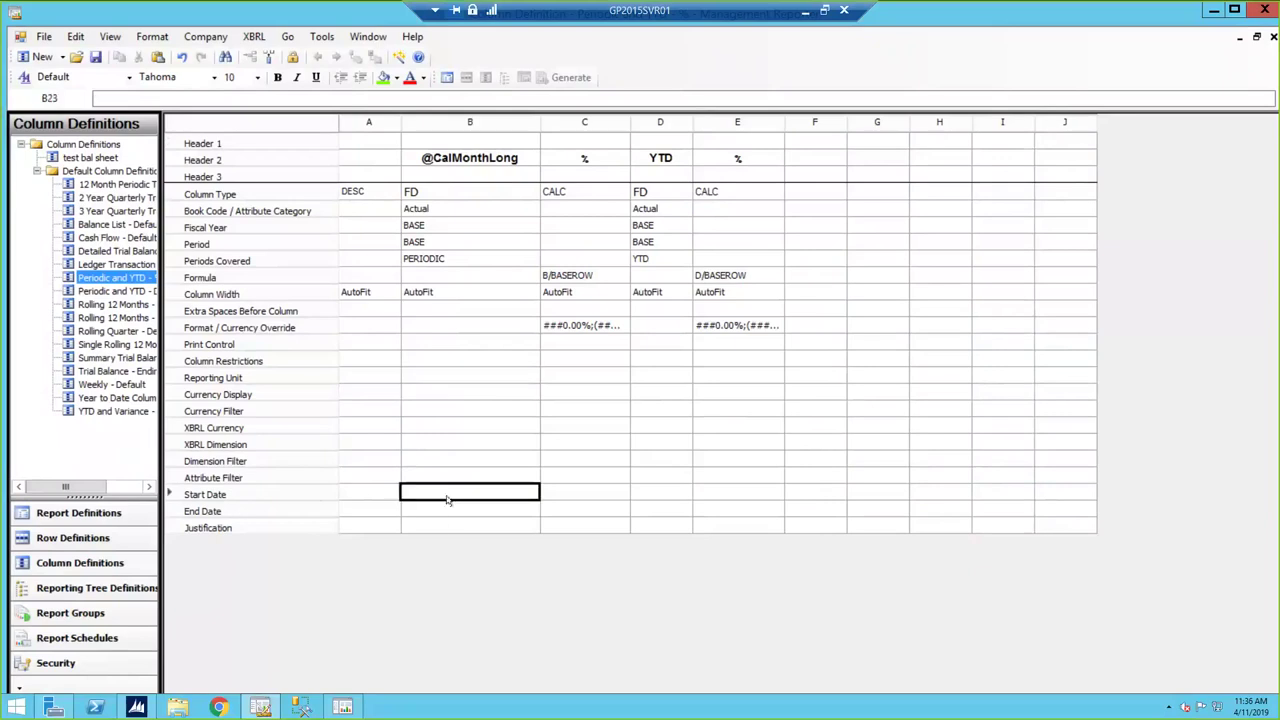
{"action": "left_click", "coordinate": [469, 488]}
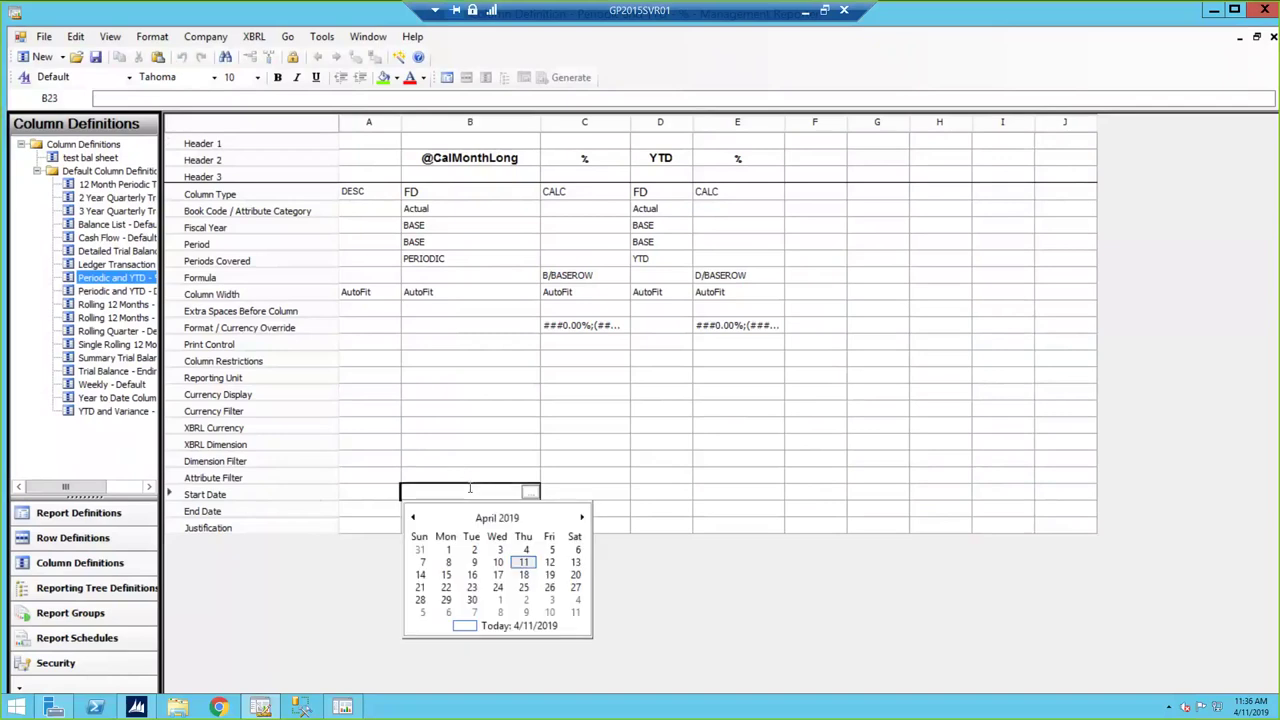
{"action": "left_click", "coordinate": [448, 550]}
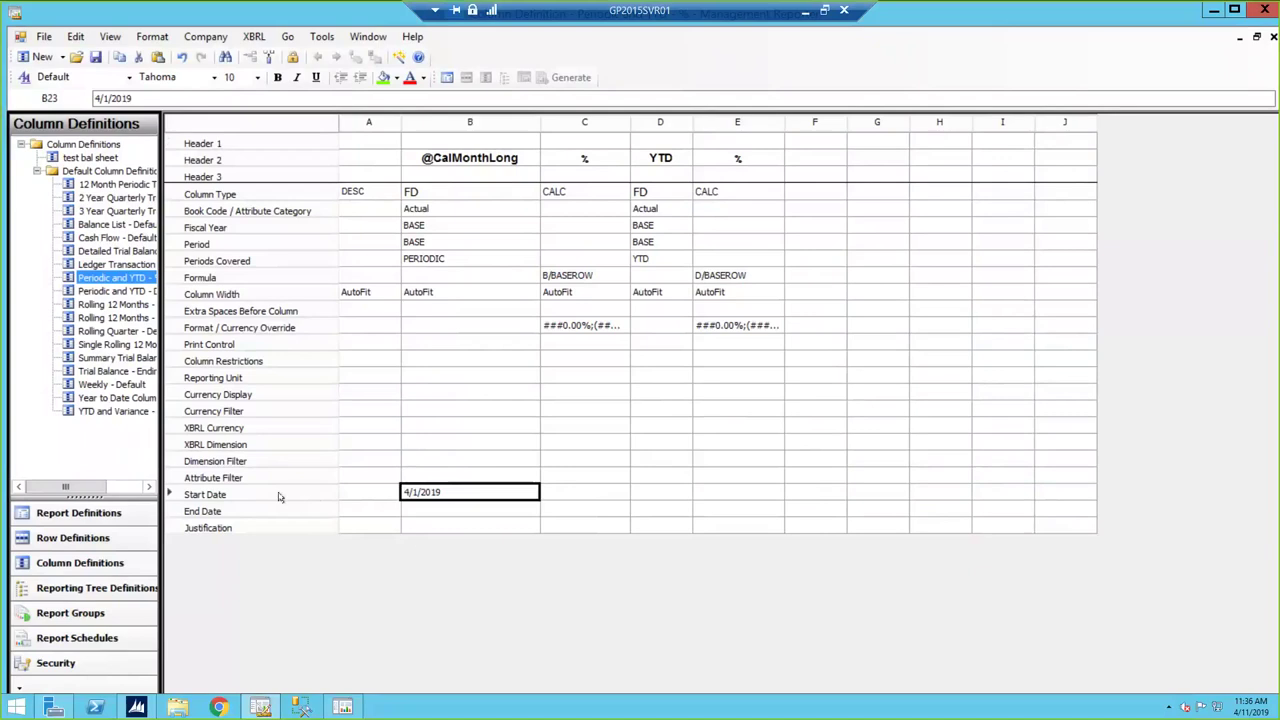
{"action": "left_click", "coordinate": [446, 511]}
{"action": "left_click", "coordinate": [446, 509]}
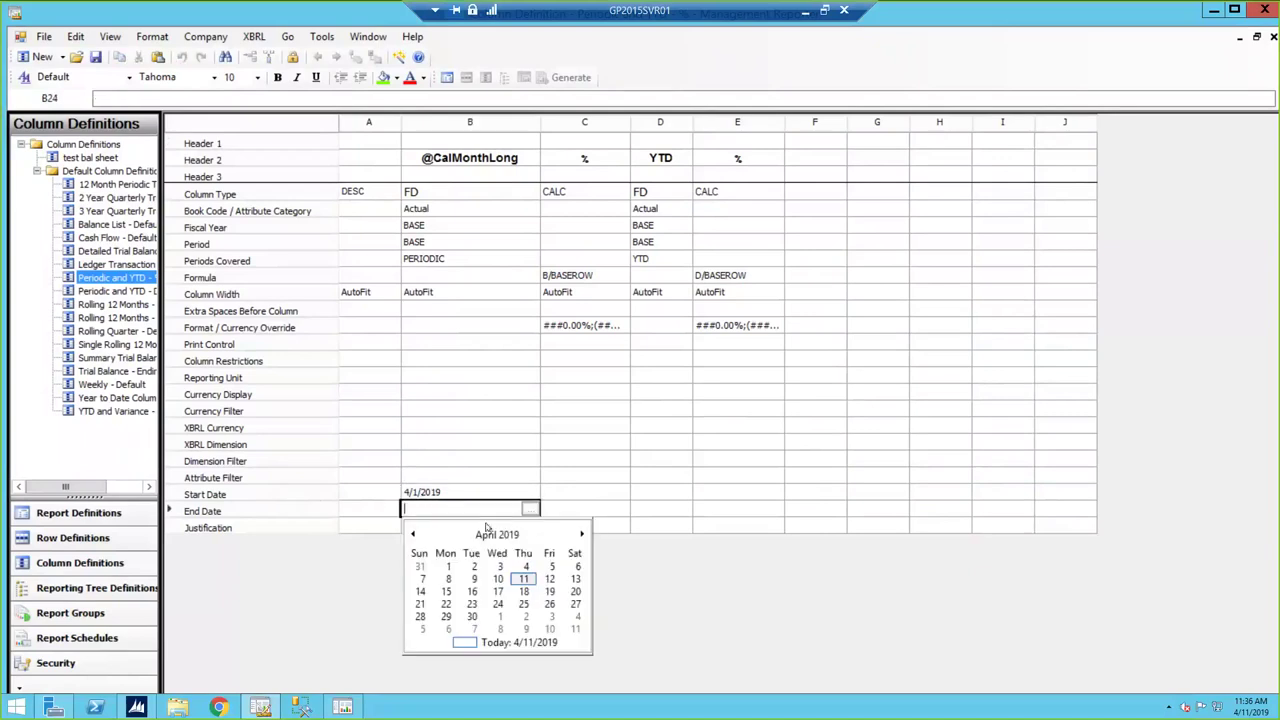
{"action": "left_click", "coordinate": [448, 579]}
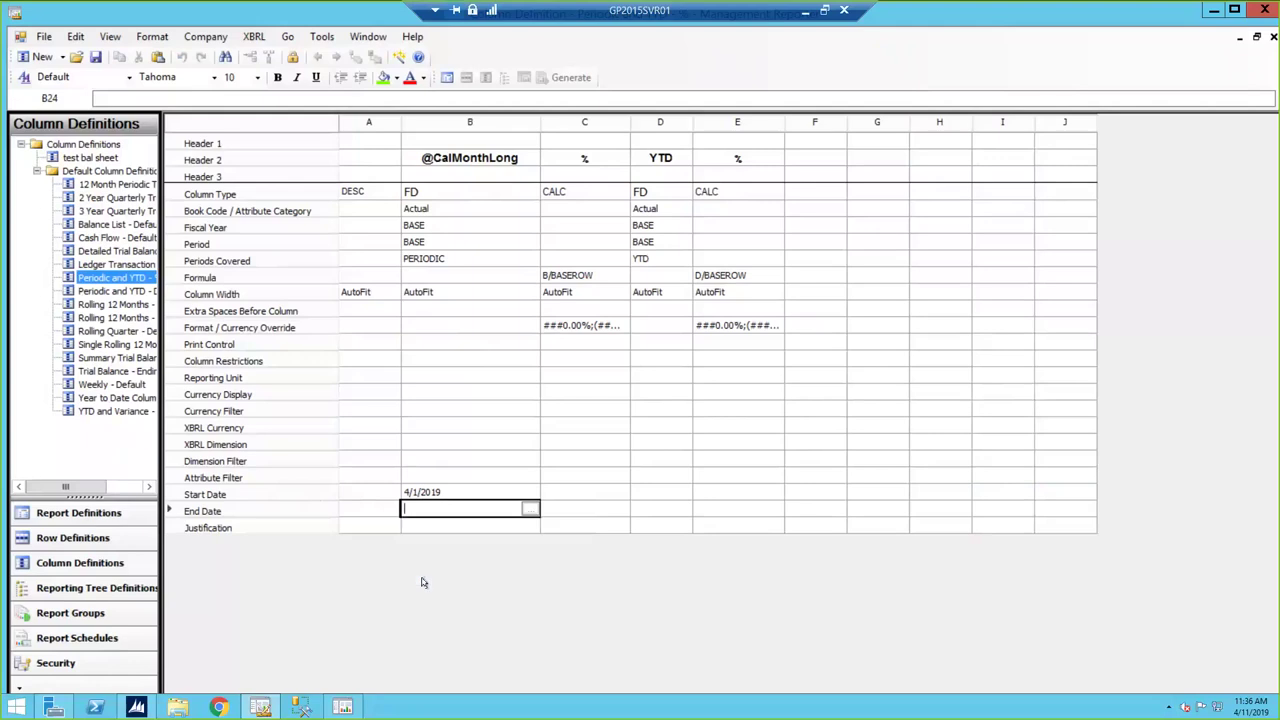
- Set column D's start date to 4/8/2019 and its end date to 4/14/2019
{"action": "left_click", "coordinate": [658, 491]}
{"action": "left_click", "coordinate": [658, 491]}
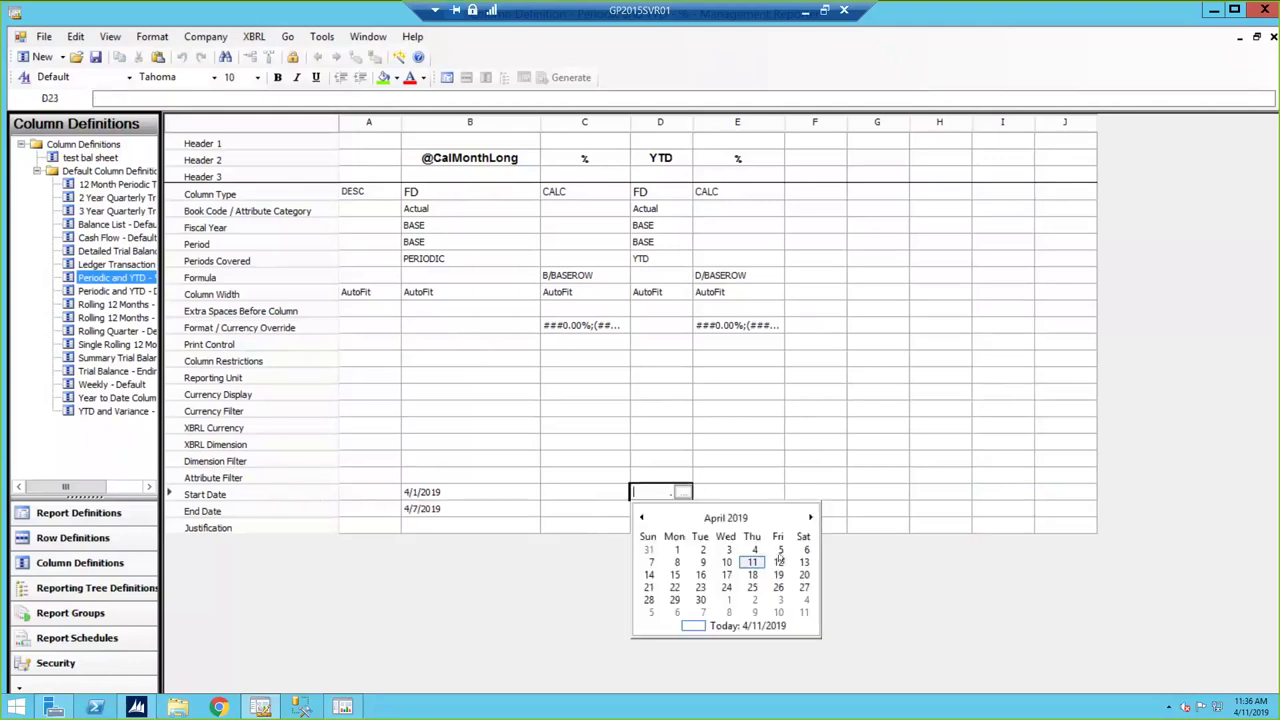
{"action": "left_click", "coordinate": [677, 562]}
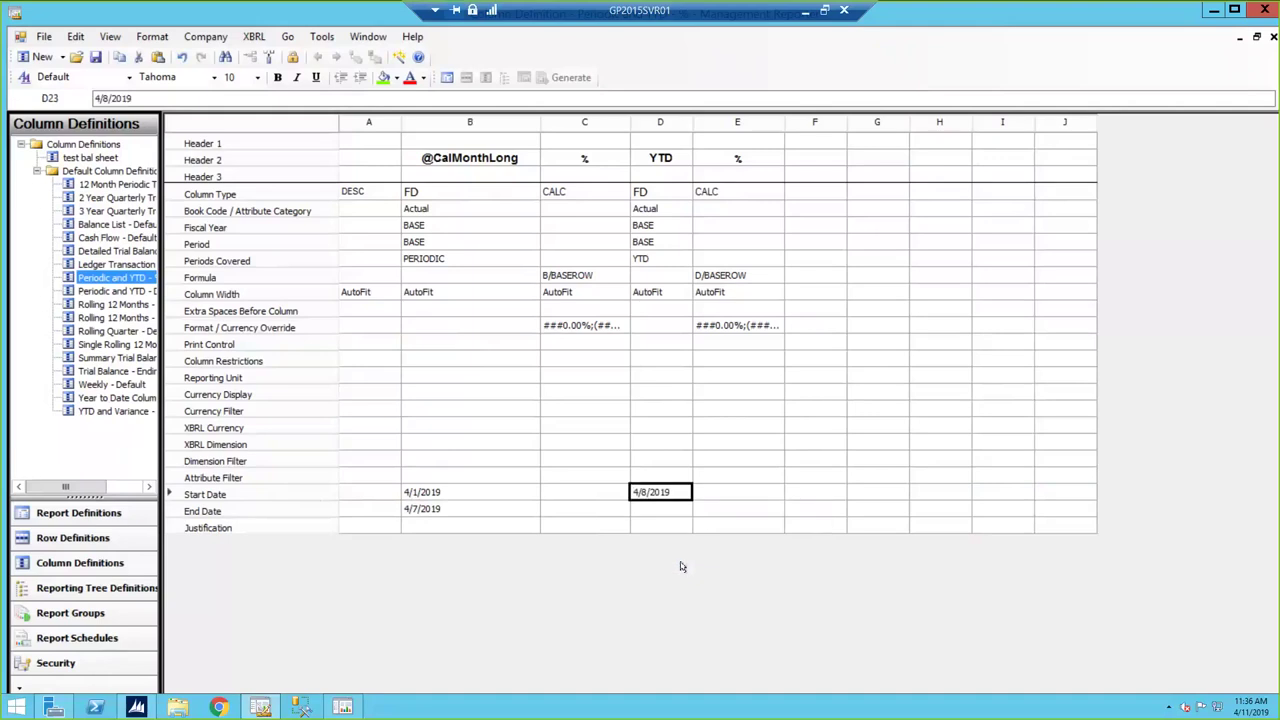
{"action": "left_click", "coordinate": [671, 509]}
{"action": "left_click", "coordinate": [671, 509]}
{"action": "left_click", "coordinate": [682, 509]}
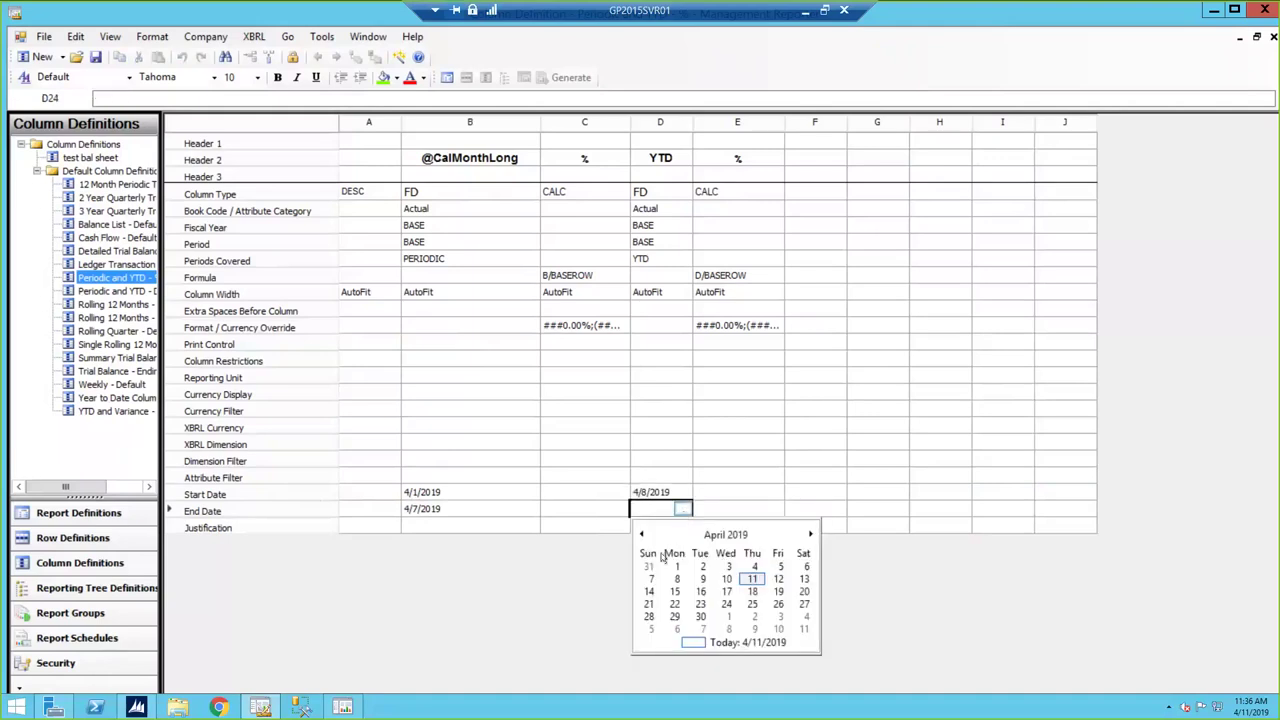
{"action": "left_click", "coordinate": [649, 591]}
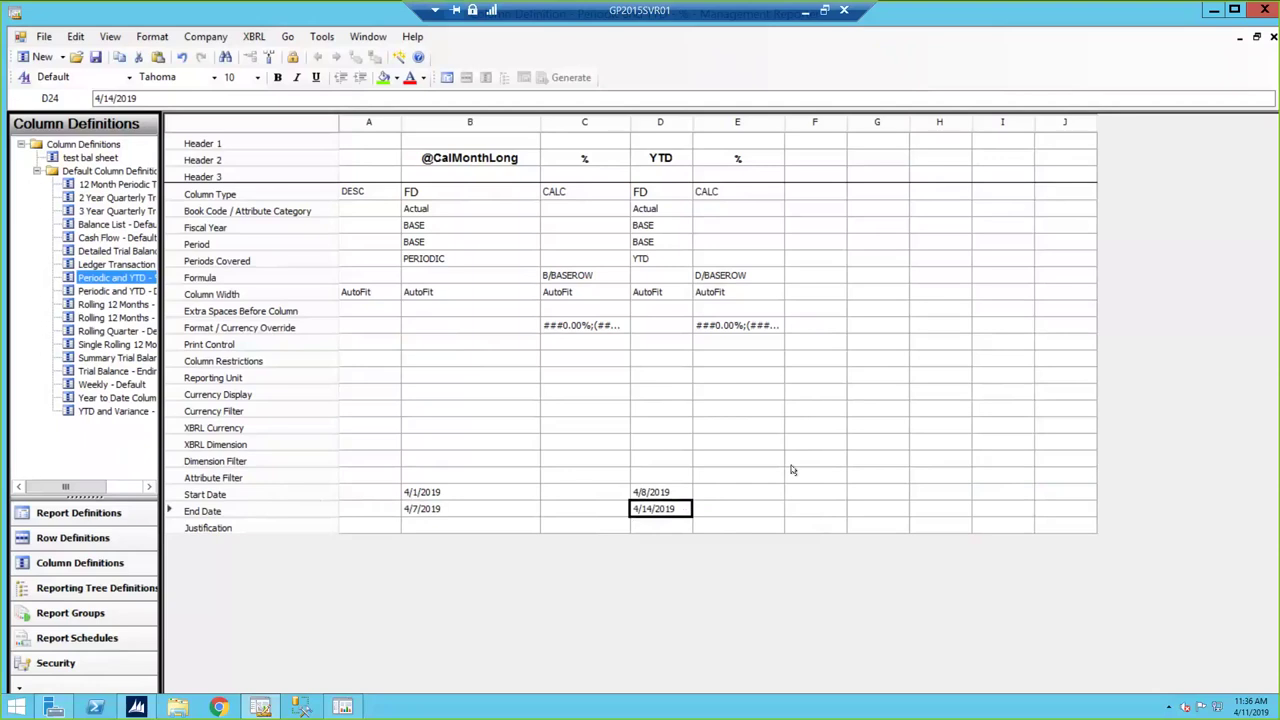
- Delete the calendar start and end dates from columns B and D
{"action": "left_click", "coordinate": [466, 494]}
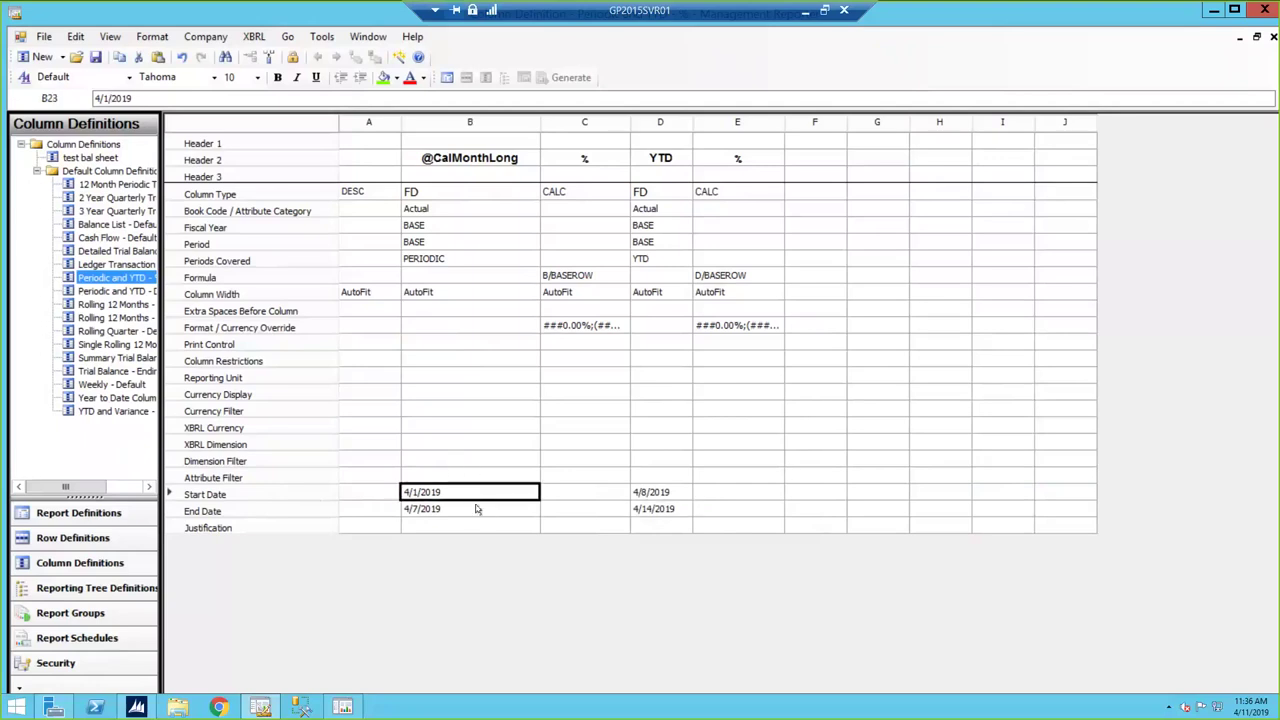
{"action": "key", "text": "Delete"}
{"action": "left_click", "coordinate": [452, 512]}
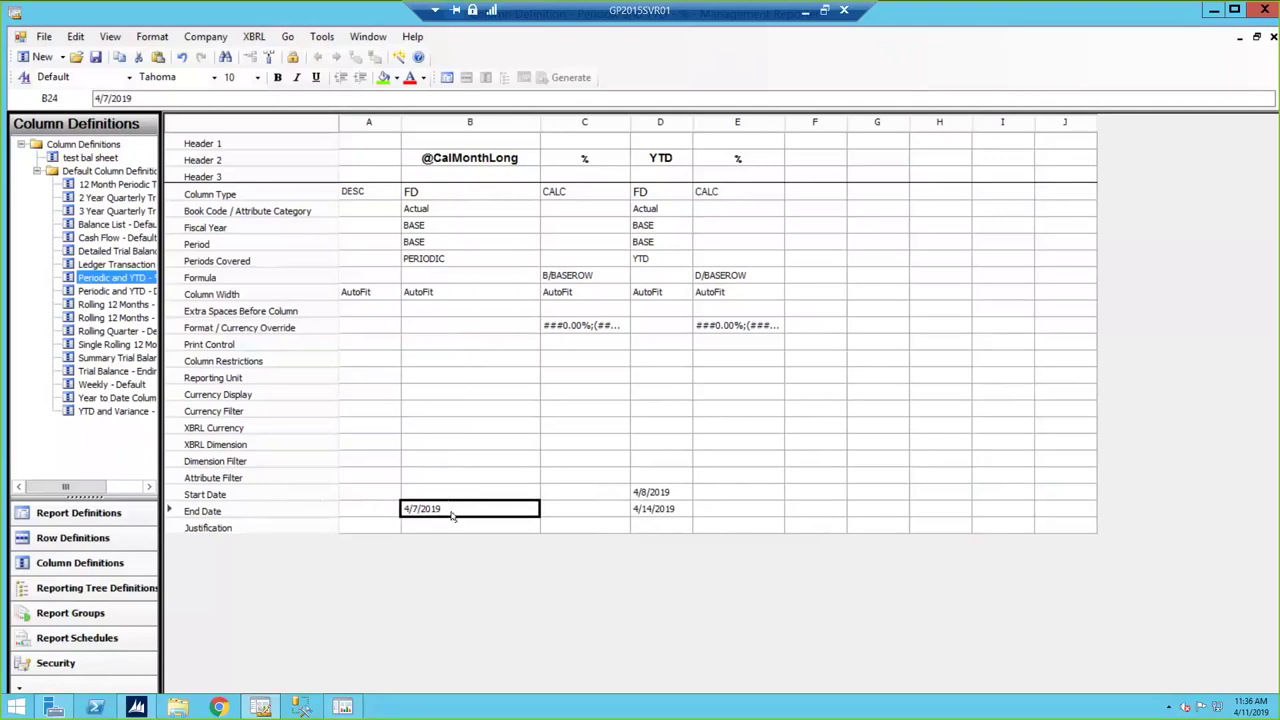
{"action": "key", "text": "Delete"}
{"action": "left_click", "coordinate": [657, 494]}
{"action": "key", "text": "Delete"}
{"action": "left_click", "coordinate": [658, 510]}
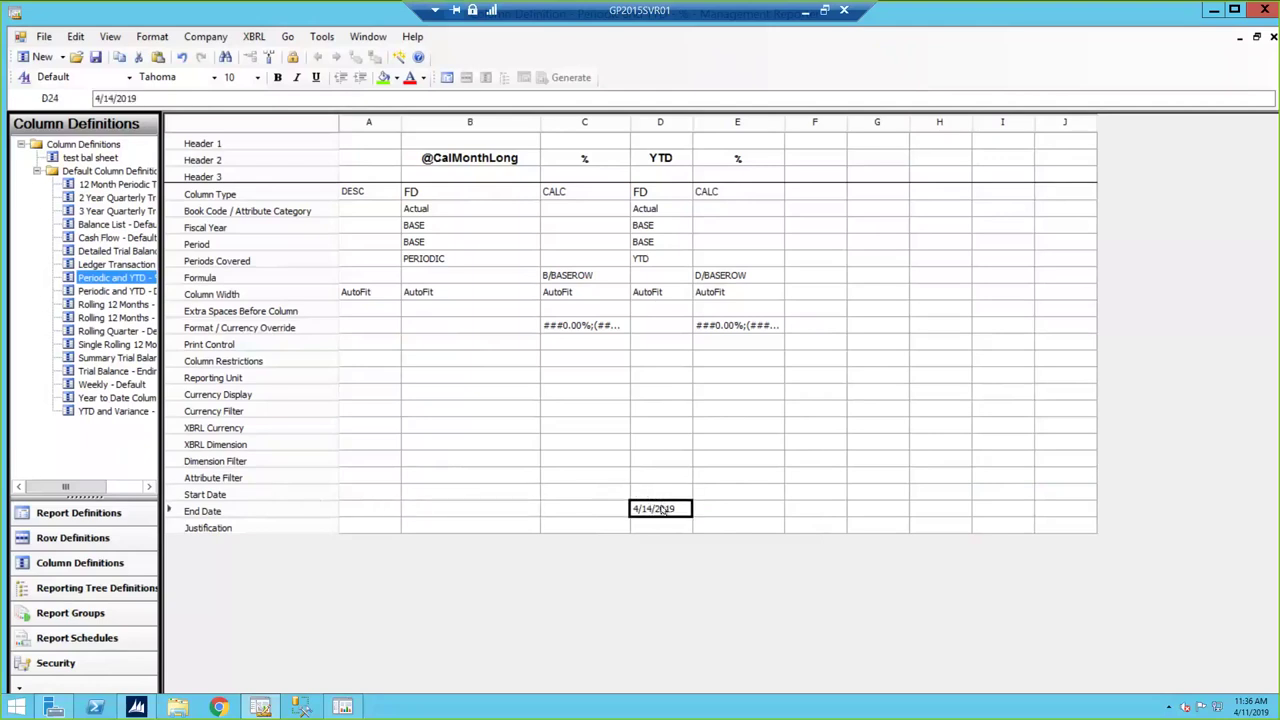
{"action": "key", "text": "Delete"}
- Enter day numbers as start and end dates: 1 and 7 for column B, 8 and 14 for column D
{"action": "left_click", "coordinate": [450, 494]}
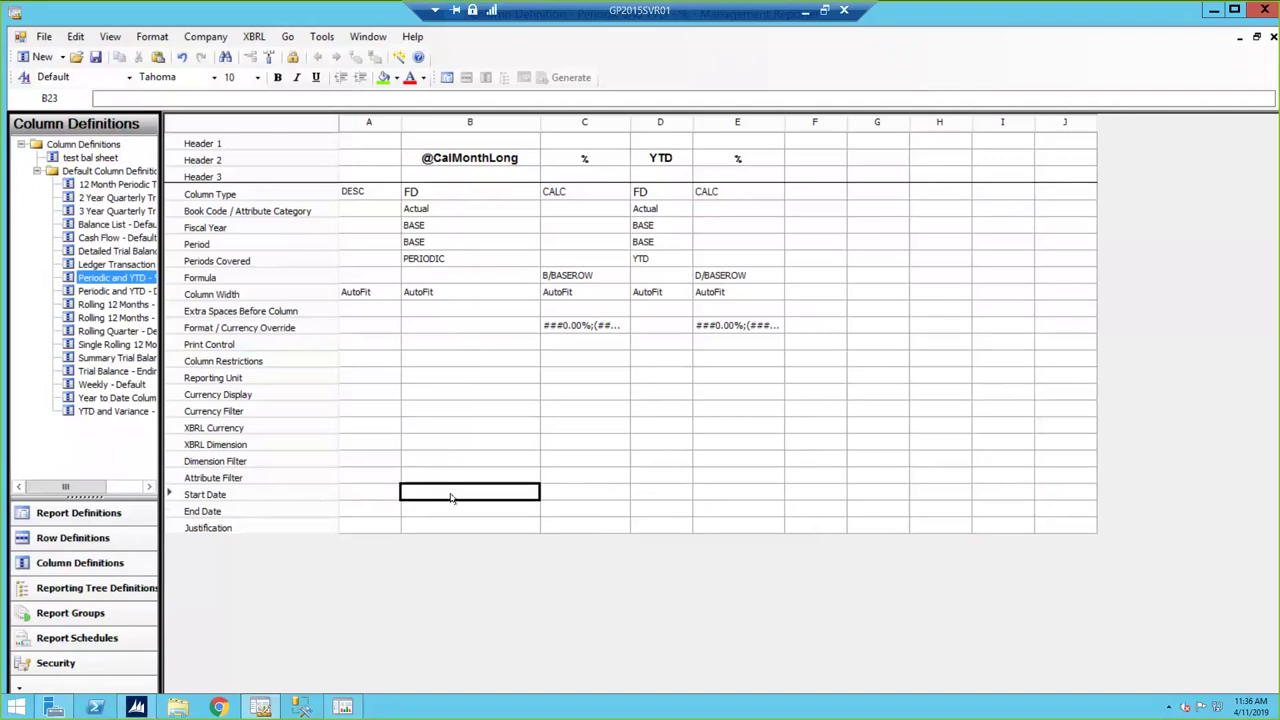
{"action": "type", "text": "1"}
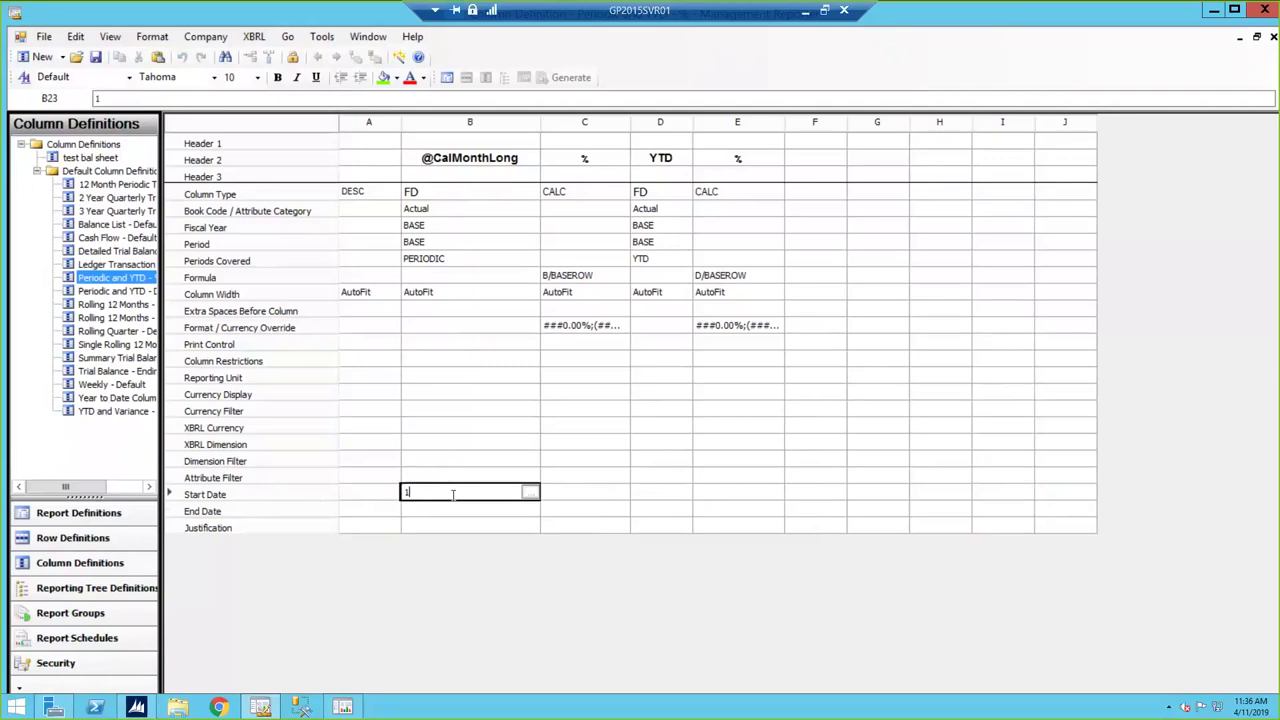
{"action": "key", "text": "Return"}
{"action": "type", "text": "7"}
{"action": "key", "text": "Tab"}
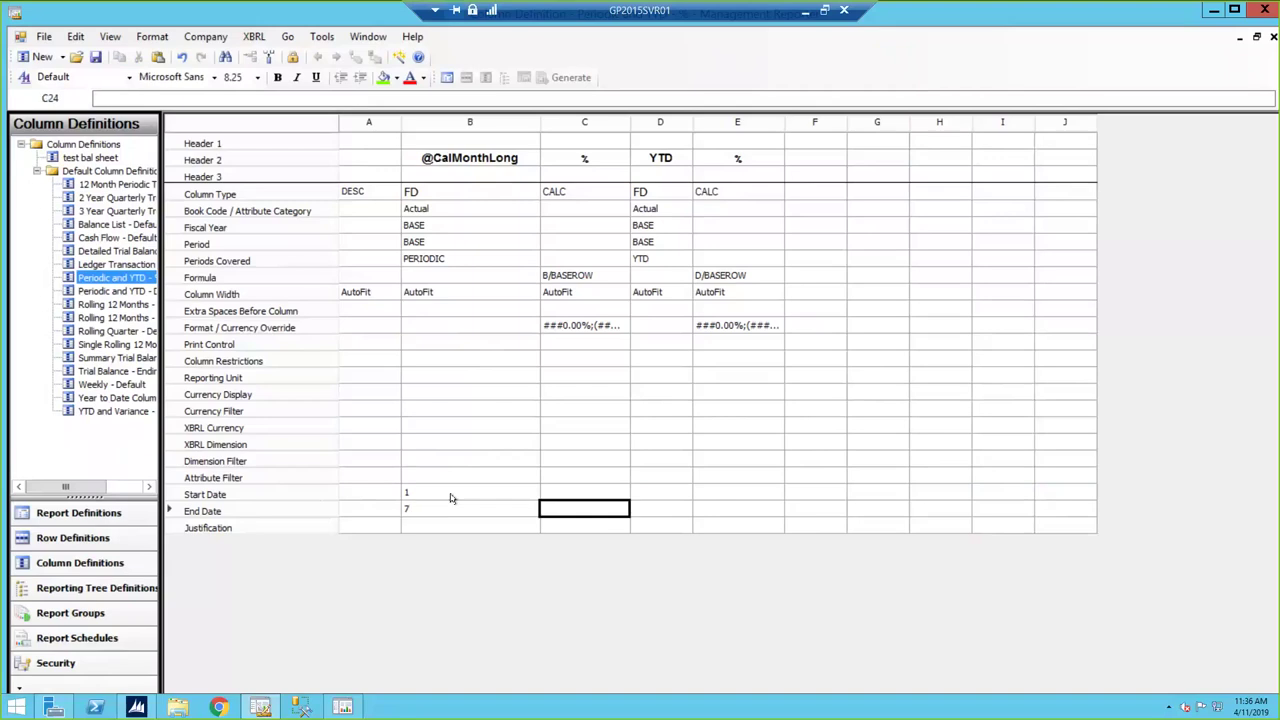
{"action": "left_click", "coordinate": [663, 497]}
{"action": "type", "text": "8"}
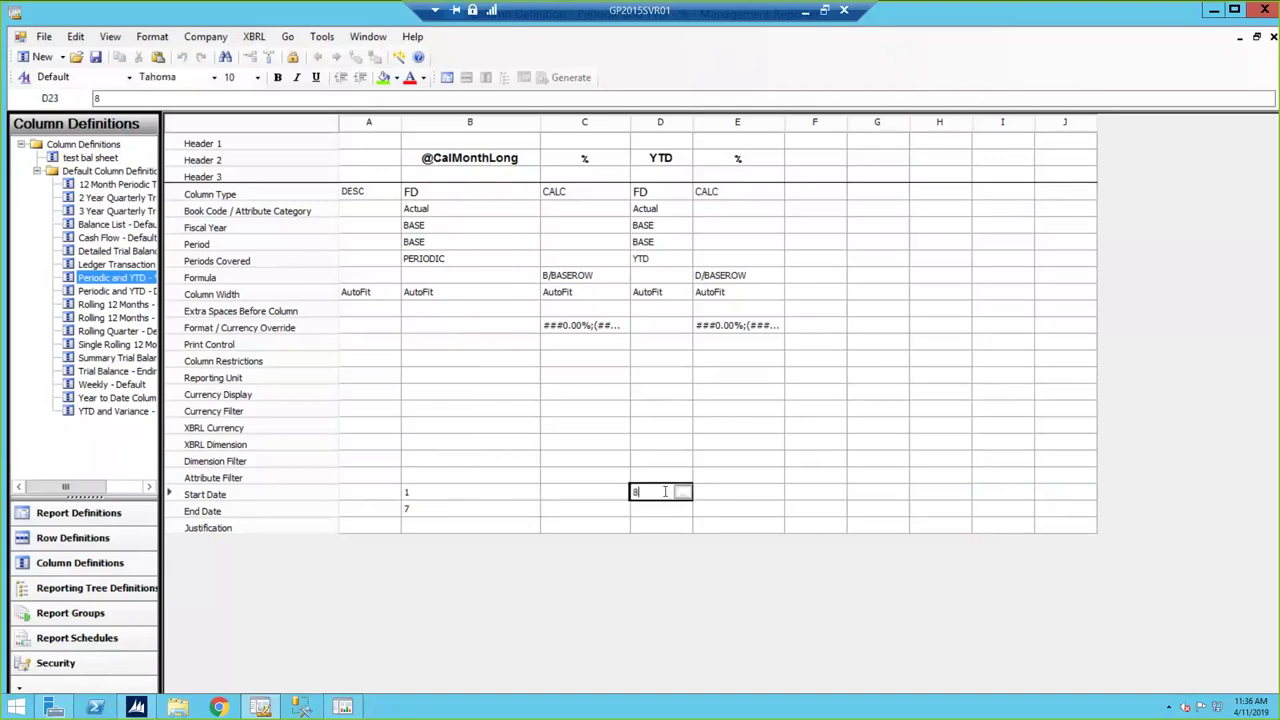
{"action": "key", "text": "Return"}
{"action": "type", "text": "14"}
{"action": "key", "text": "Return"}
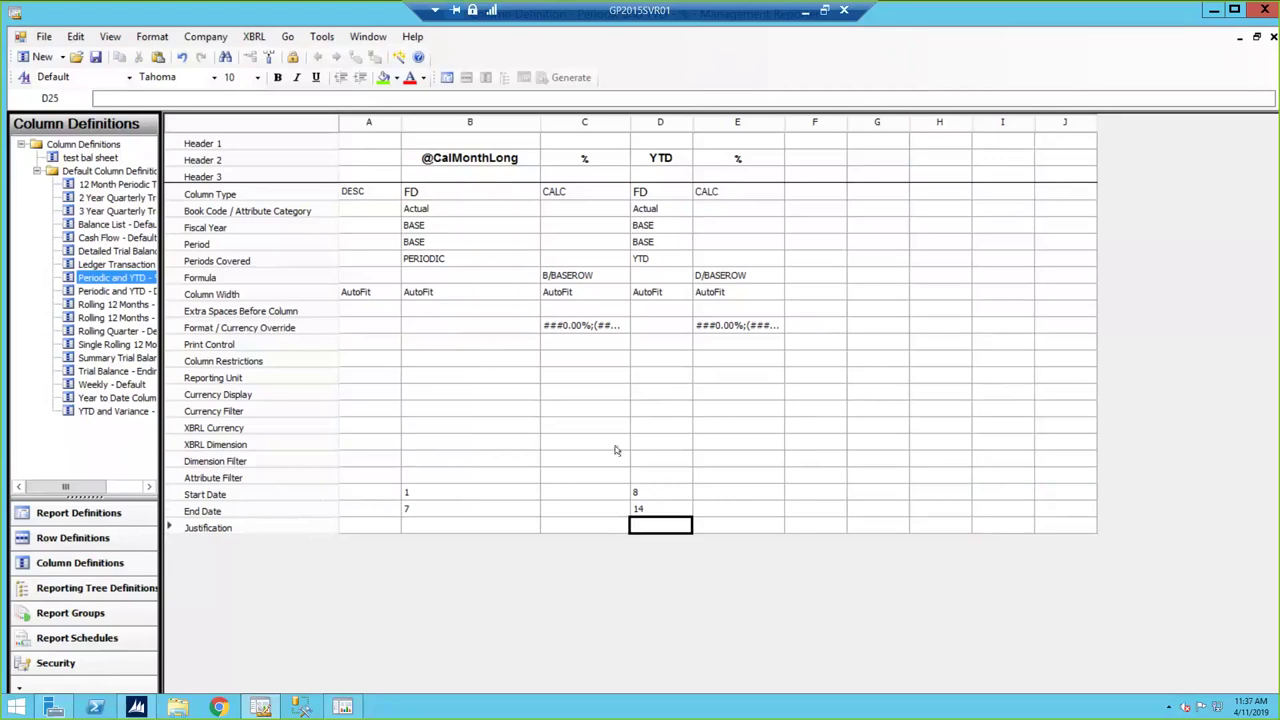
- Review the justification options available for column B without choosing one
{"action": "left_click", "coordinate": [460, 525]}
{"action": "left_click", "coordinate": [460, 525]}
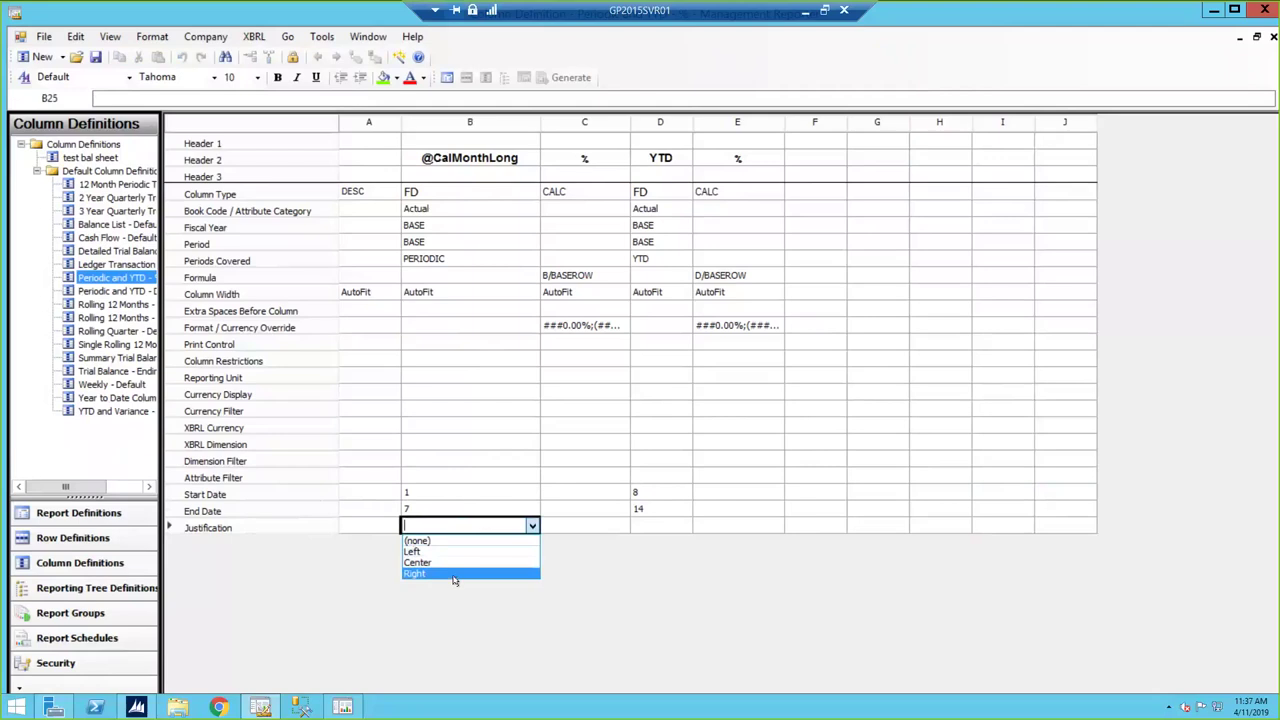
{"action": "left_click", "coordinate": [466, 432]}
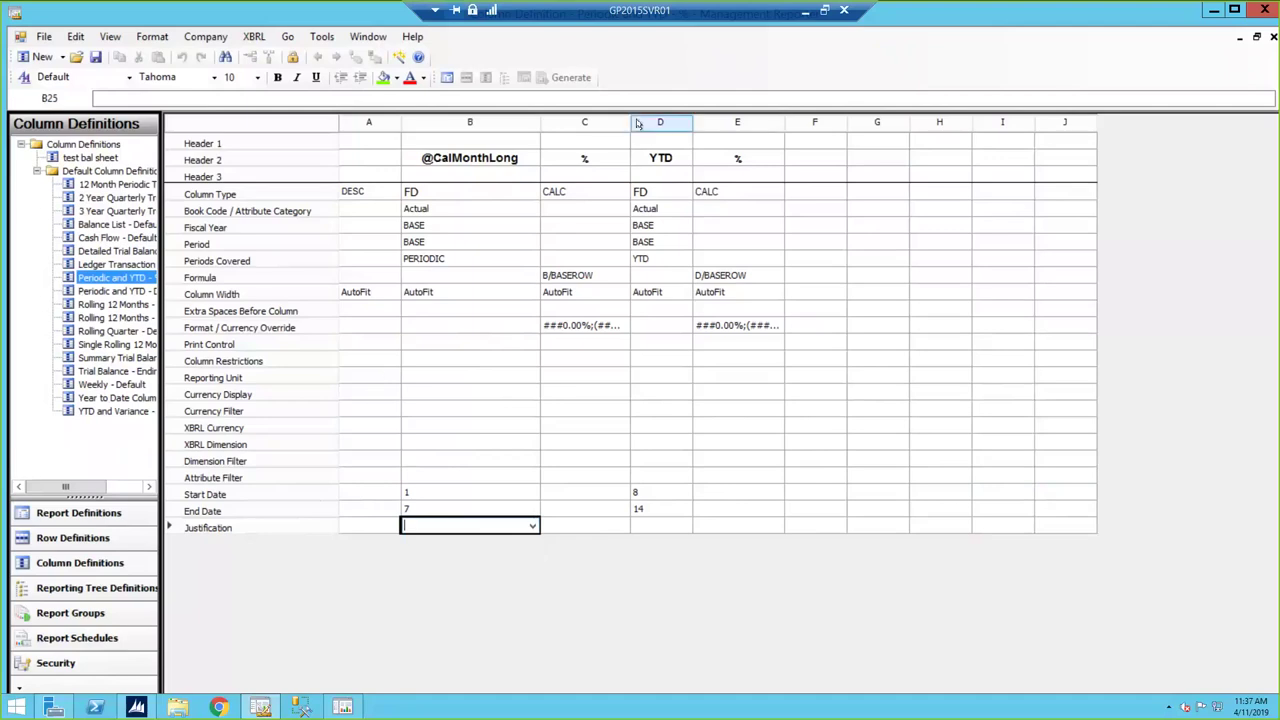
- Widen column C and review the Currency, Numeric, Percentage and Custom categories of its format override, then cancel
{"action": "left_click_drag", "start_coordinate": [629, 120], "coordinate": [666, 120]}
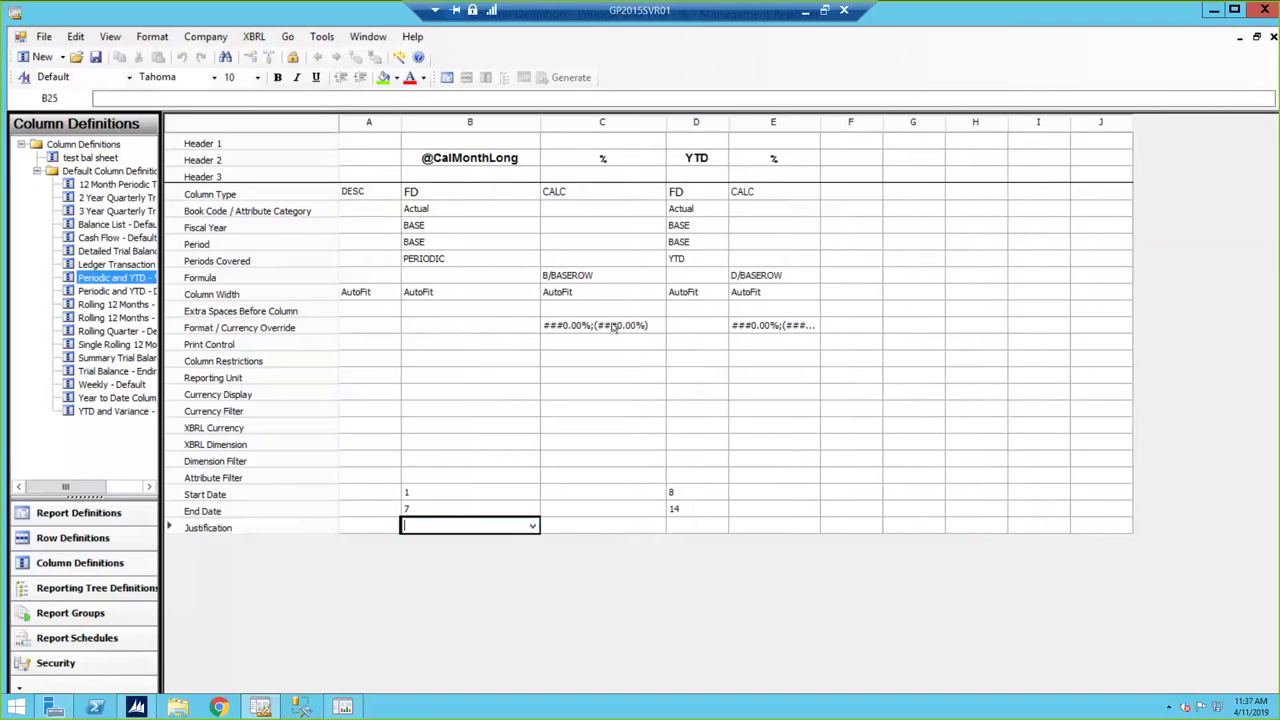
{"action": "double_click", "coordinate": [587, 328]}
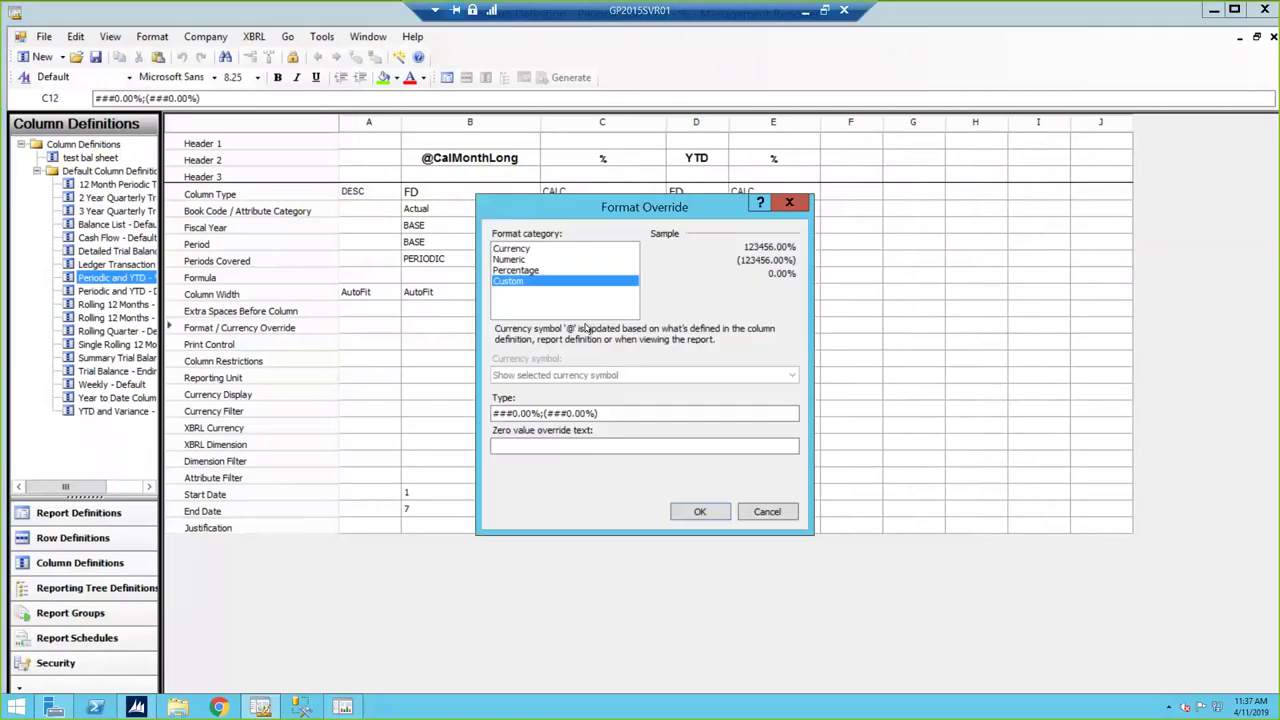
{"action": "left_click", "coordinate": [553, 247]}
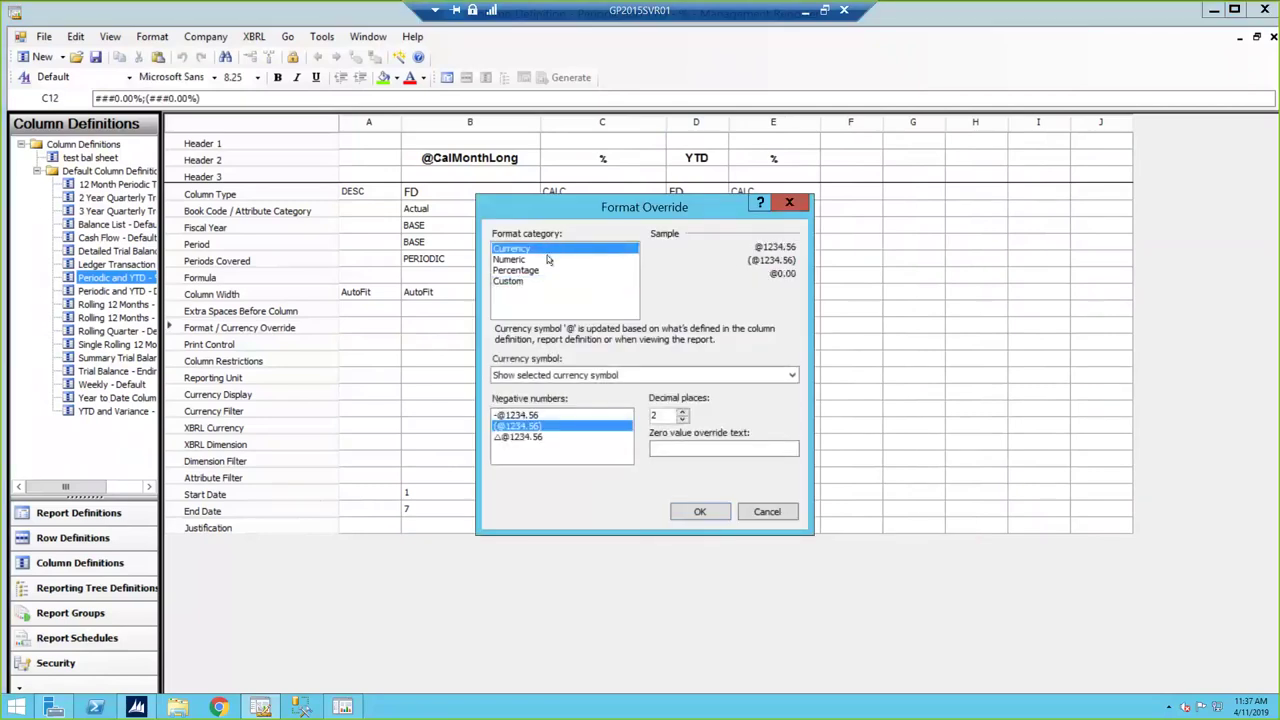
{"action": "left_click", "coordinate": [548, 259]}
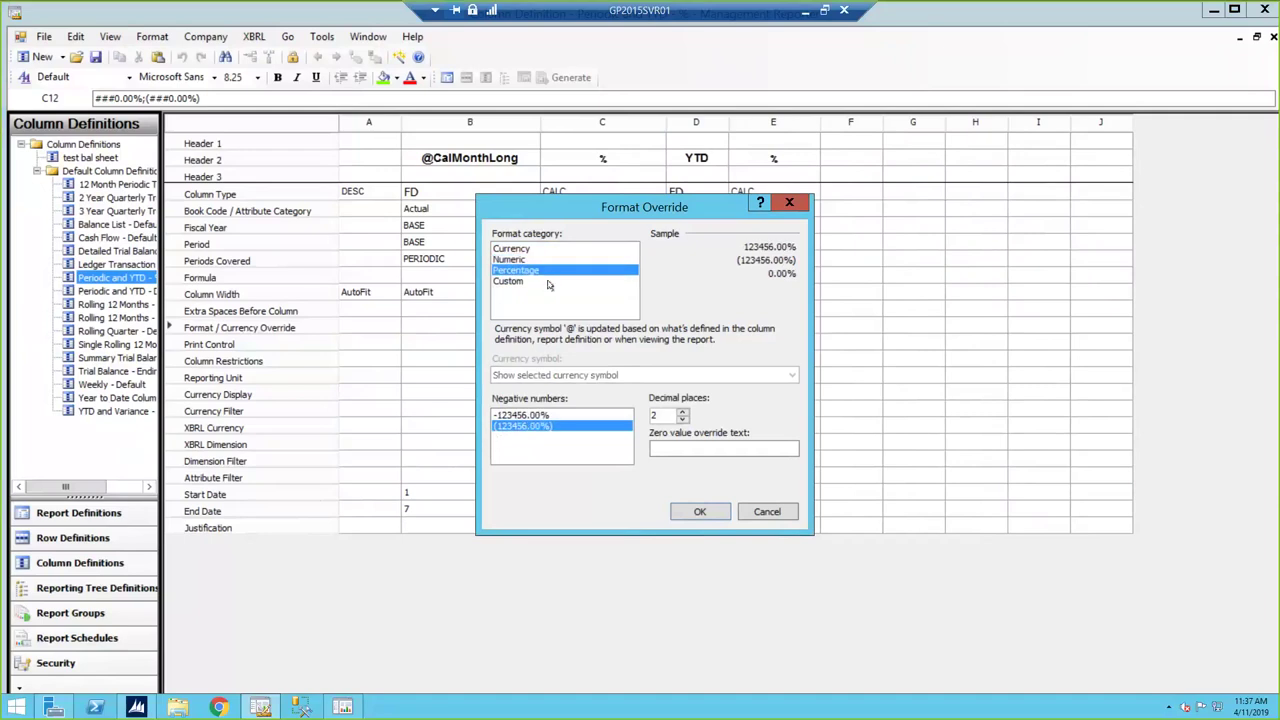
{"action": "left_click", "coordinate": [550, 283]}
{"action": "left_click", "coordinate": [546, 250]}
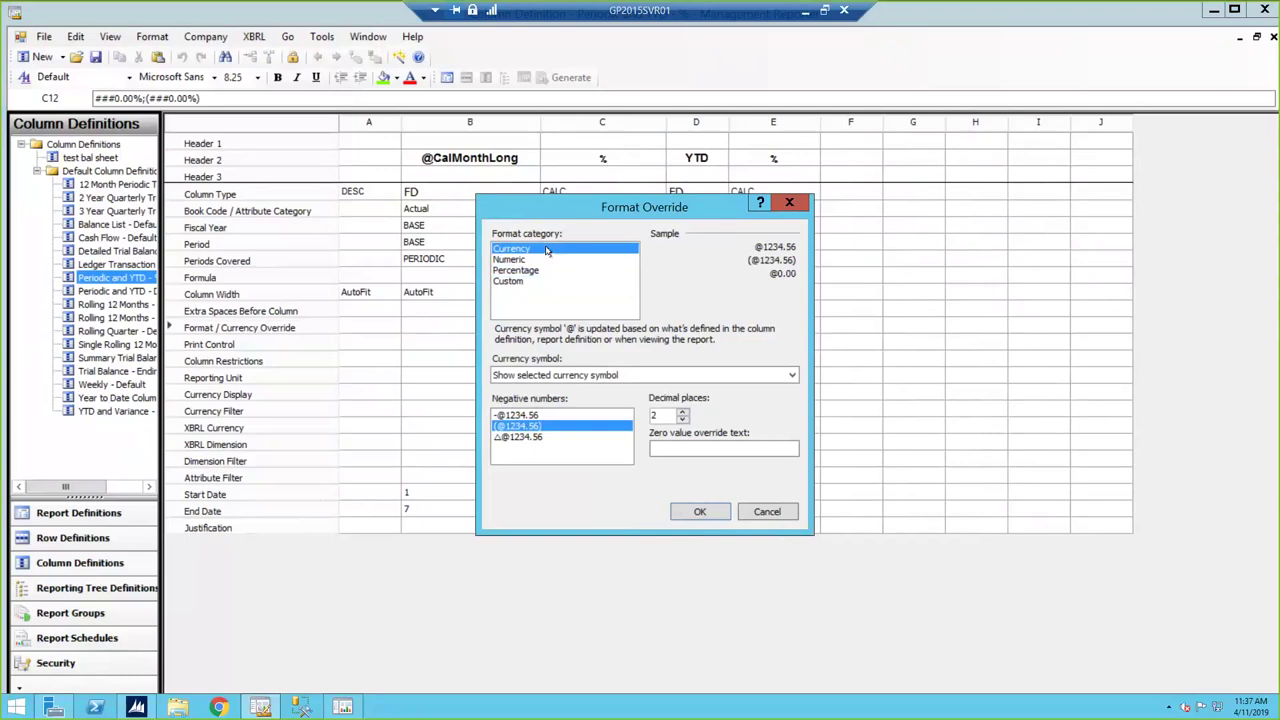
{"action": "left_click", "coordinate": [780, 516]}
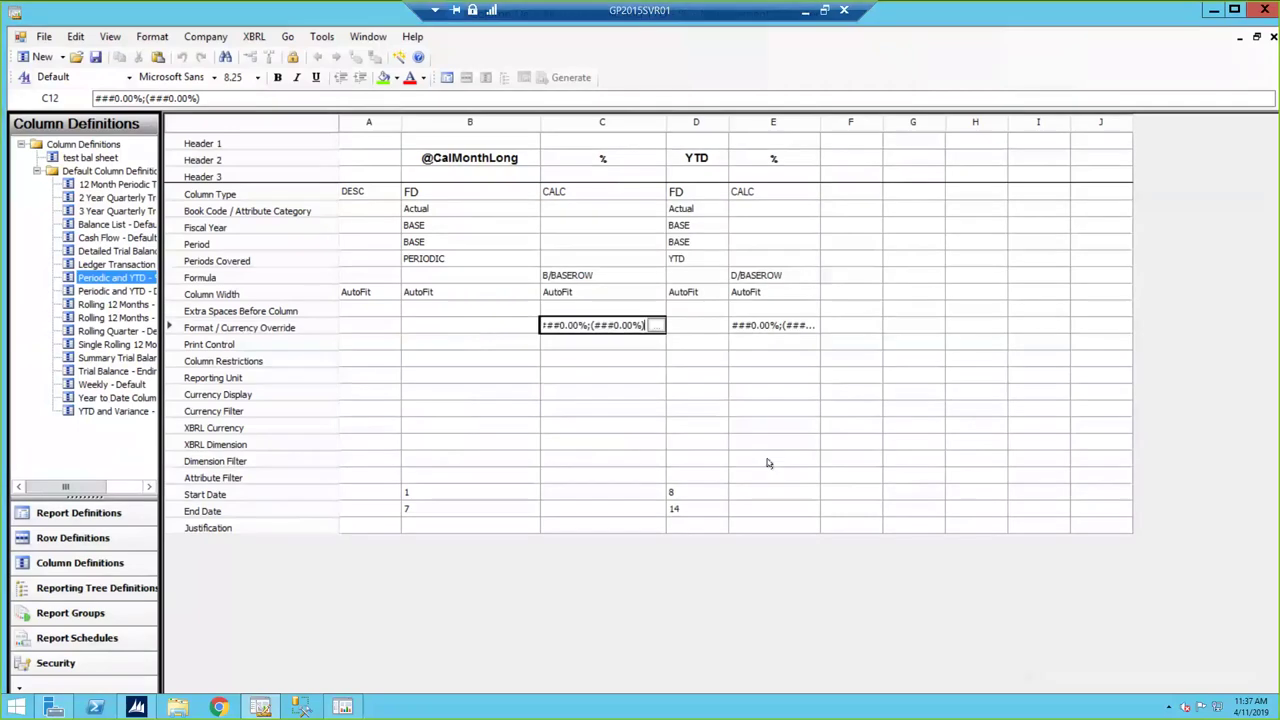
- Clear the start and end day numbers across columns B to D in one selection
{"action": "left_click", "coordinate": [670, 456]}
{"action": "left_click_drag", "start_coordinate": [412, 492], "coordinate": [677, 511]}
{"action": "key", "text": "Delete"}
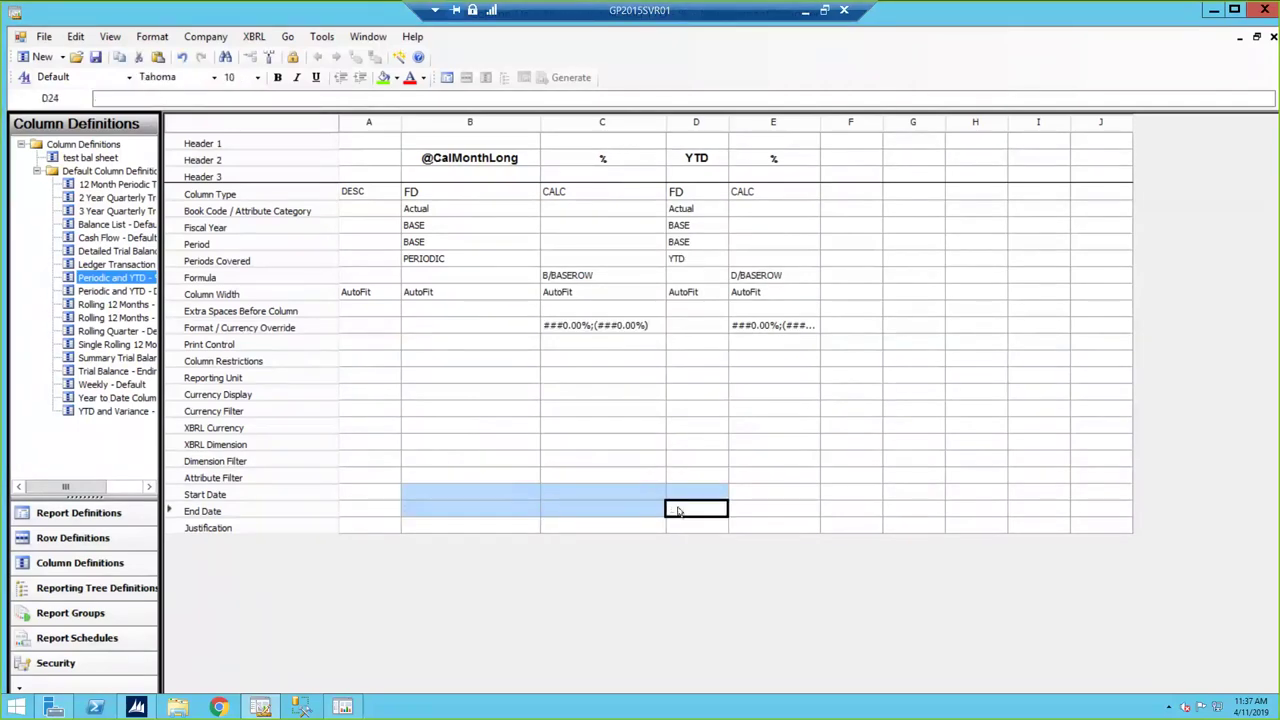
{"action": "left_click", "coordinate": [504, 488]}
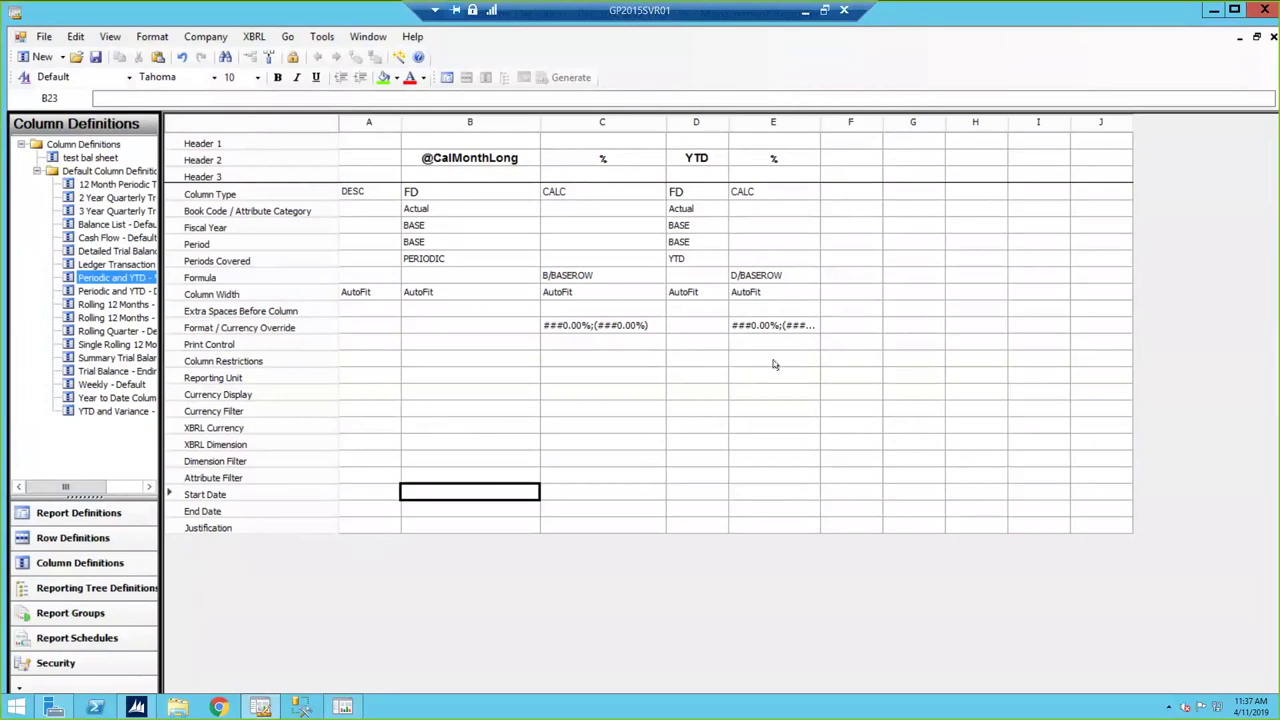
- Close the Periodic and YTD - % column definition and the Income Statement - % FUN report without saving either
{"action": "left_click", "coordinate": [1273, 37]}
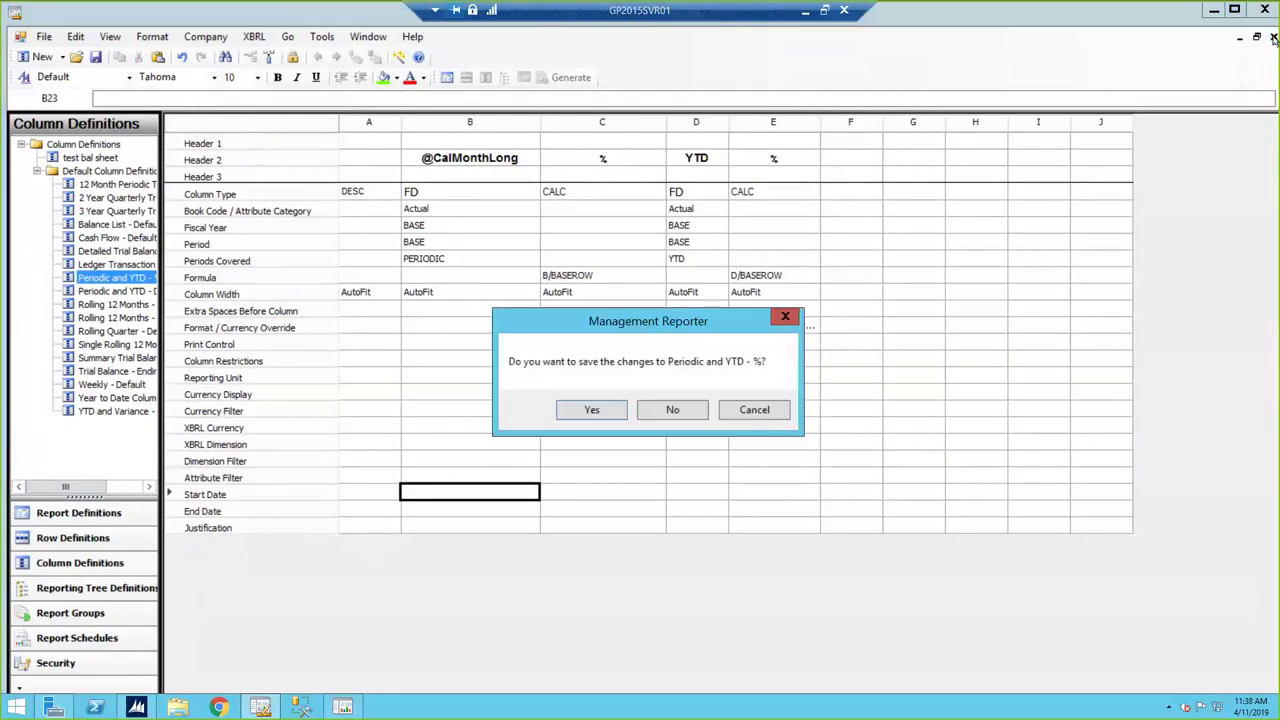
{"action": "left_click", "coordinate": [663, 416]}
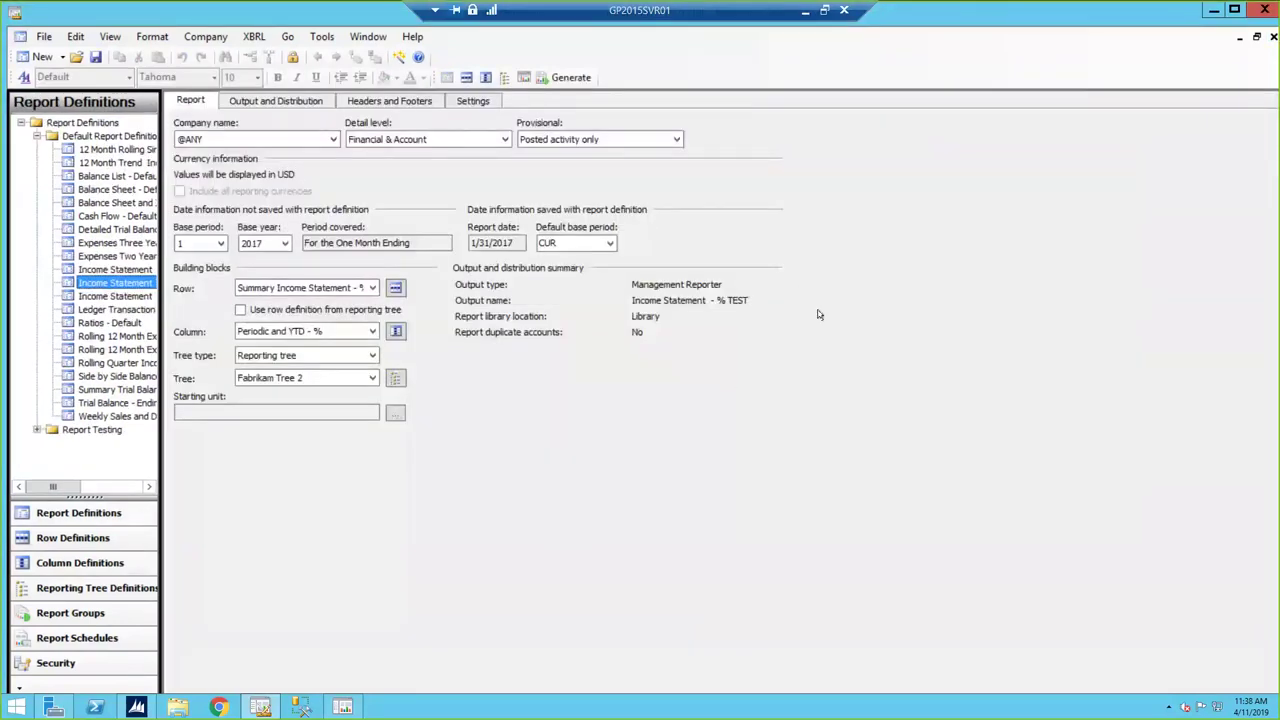
{"action": "left_click", "coordinate": [1271, 38]}
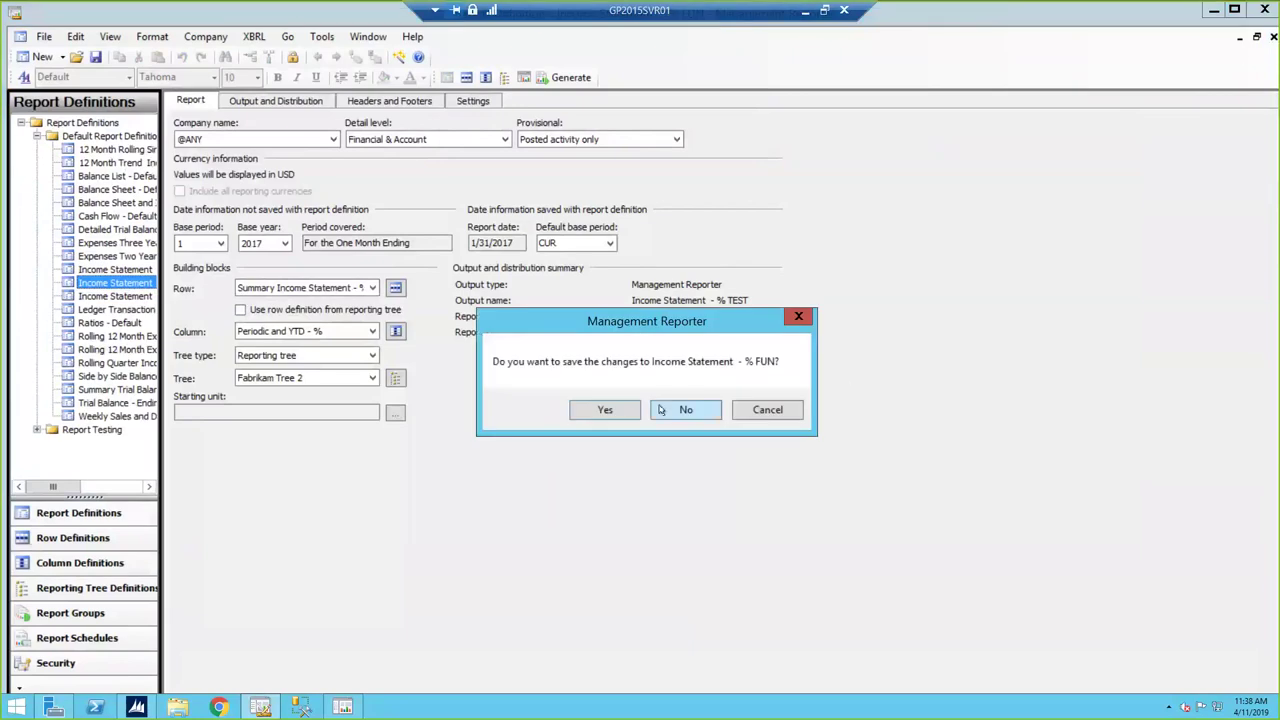
{"action": "left_click", "coordinate": [665, 411]}
- Open the Report Wizard
{"action": "left_click", "coordinate": [298, 37]}
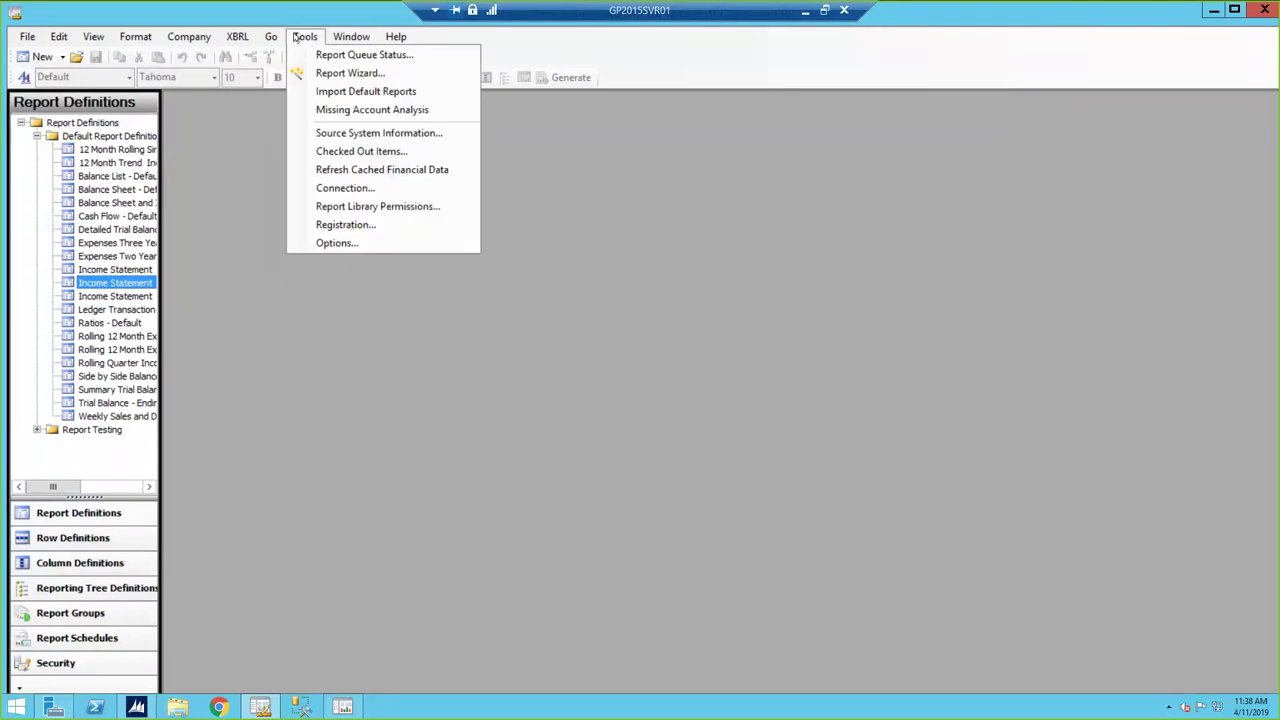
{"action": "left_click", "coordinate": [298, 37]}
{"action": "left_click", "coordinate": [298, 37]}
{"action": "left_click", "coordinate": [326, 77]}
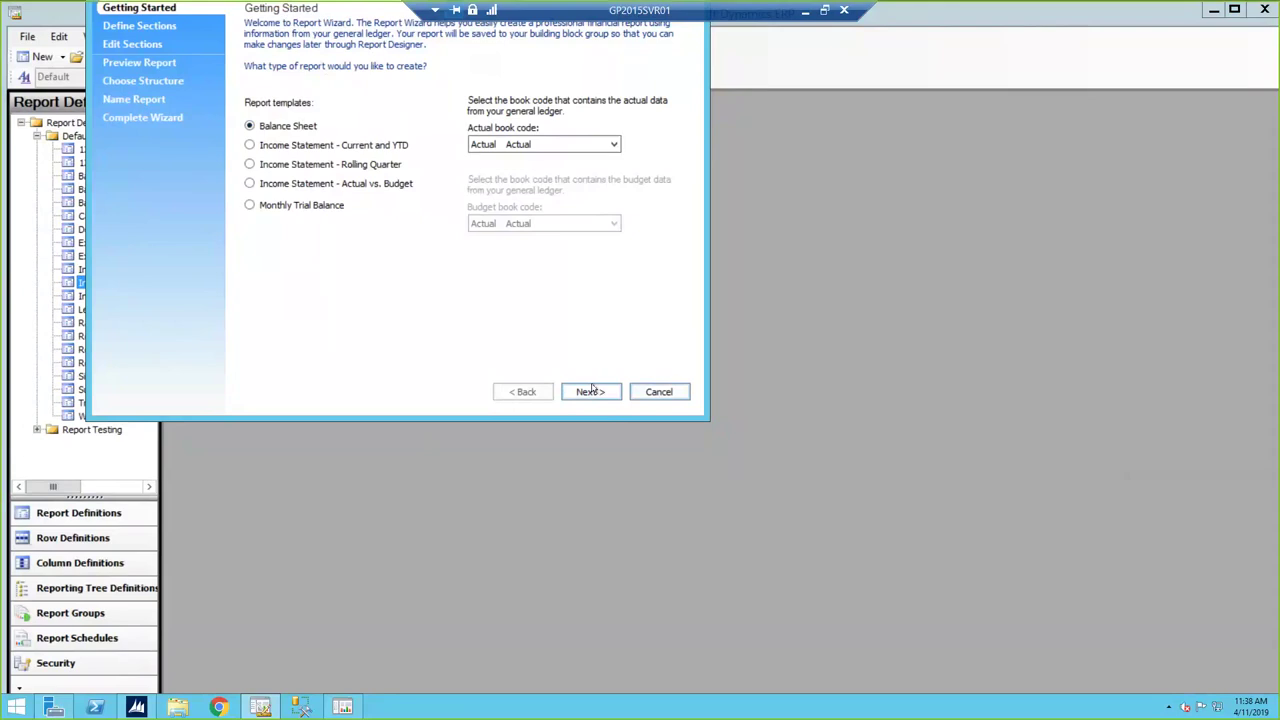
- Use Actual as the actual book code and choose the Income Statement - Actual vs. Budget template
{"action": "left_click", "coordinate": [251, 143]}
{"action": "left_click", "coordinate": [268, 130]}
{"action": "left_click", "coordinate": [614, 145]}
{"action": "left_click", "coordinate": [520, 159]}
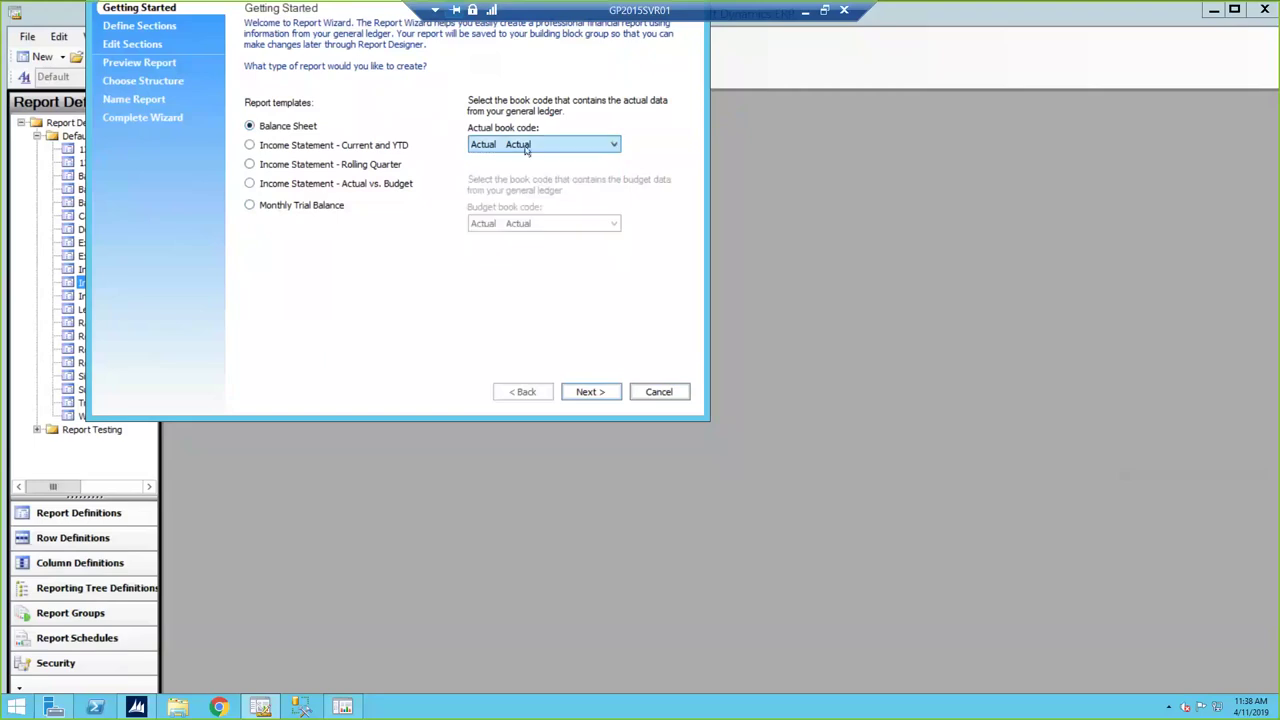
{"action": "left_click", "coordinate": [249, 185]}
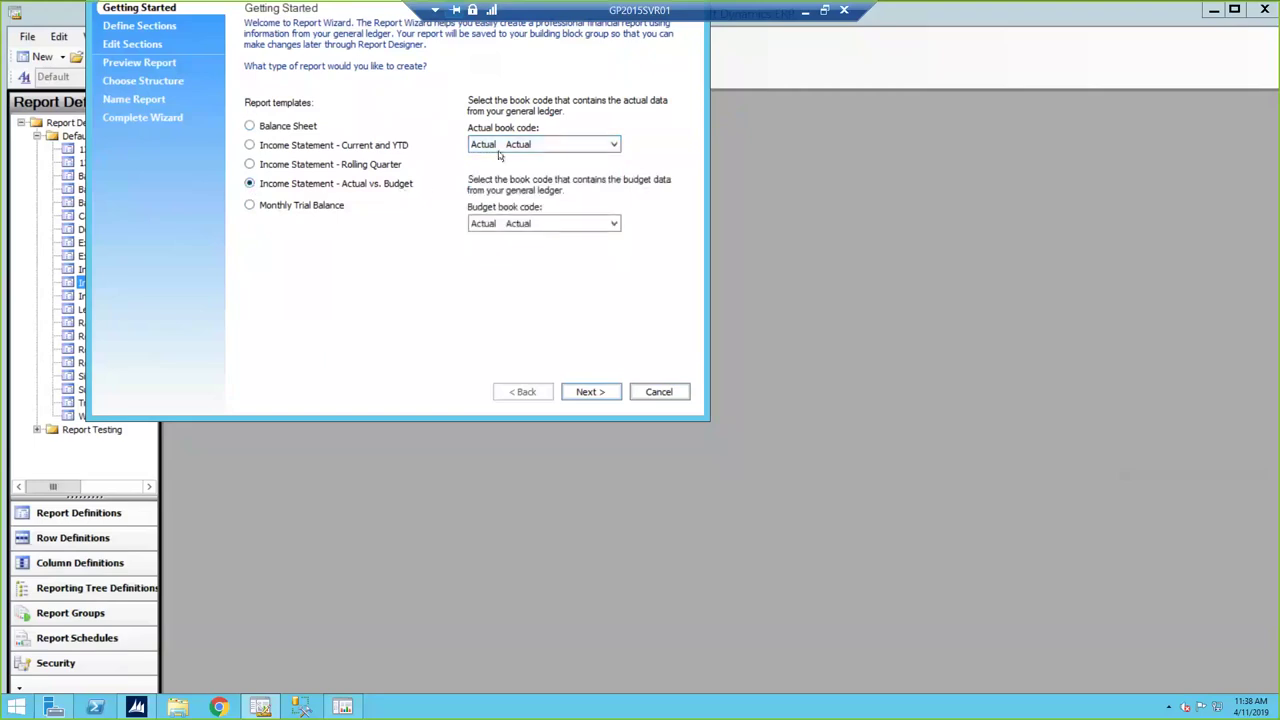
- Choose the Balance Sheet report template instead and continue to defining the report sections
{"action": "left_click", "coordinate": [613, 225]}
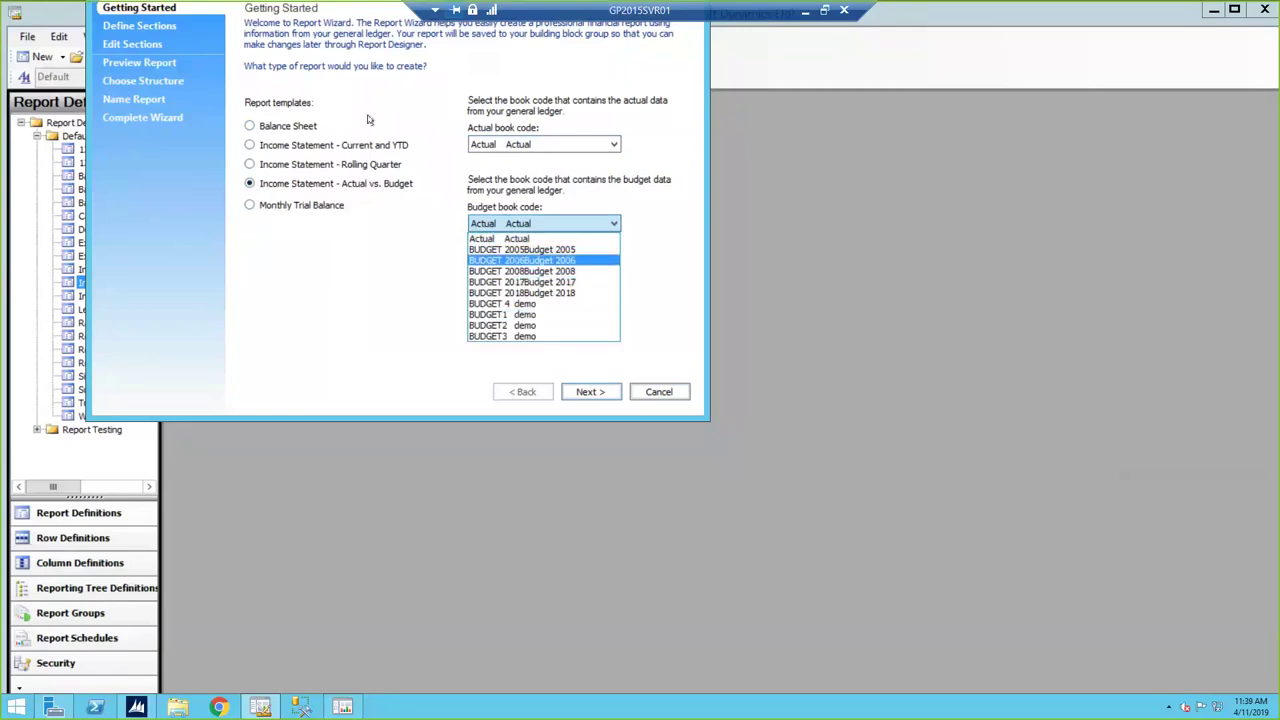
{"action": "left_click", "coordinate": [245, 127]}
{"action": "left_click", "coordinate": [250, 127]}
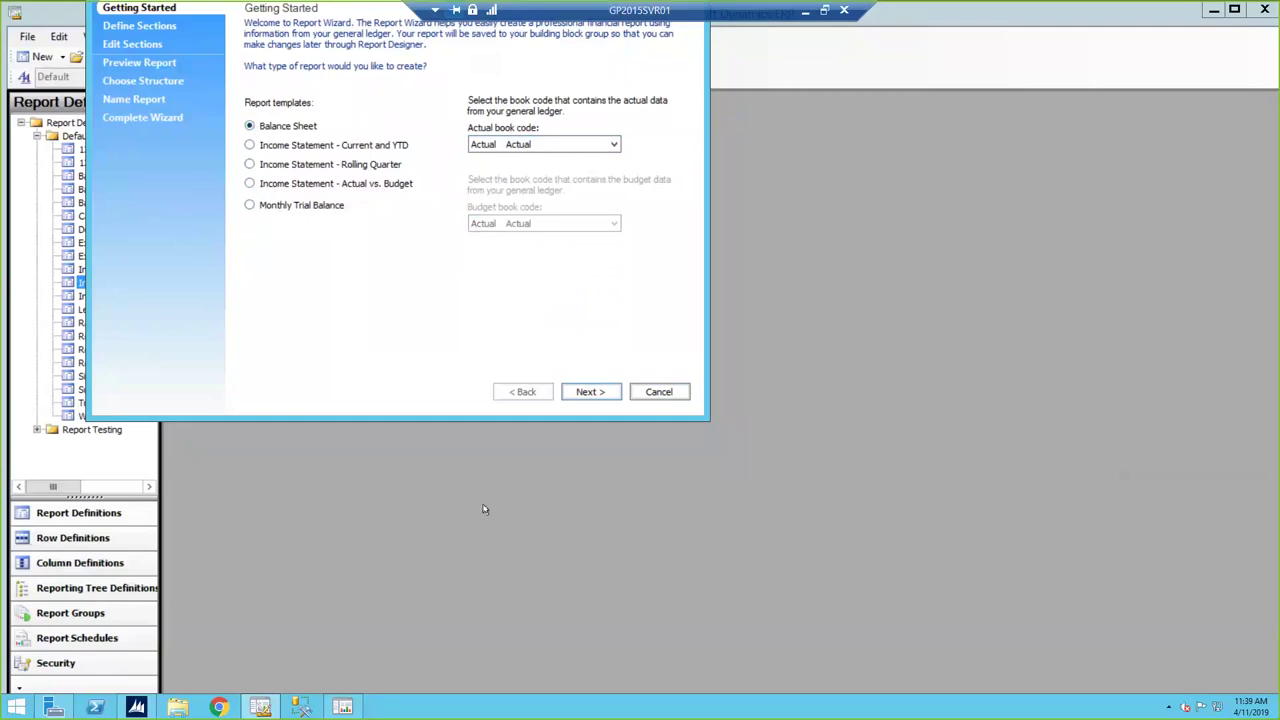
{"action": "left_click", "coordinate": [592, 392]}
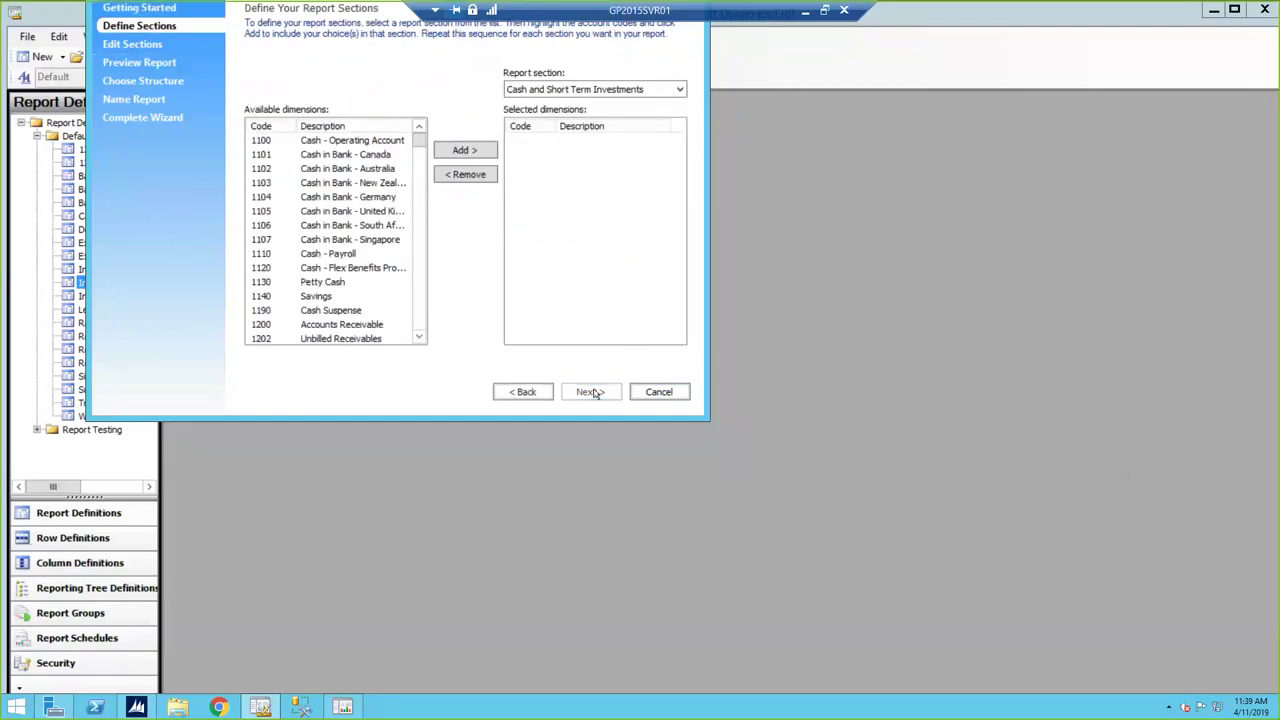
{"action": "left_click", "coordinate": [680, 90]}
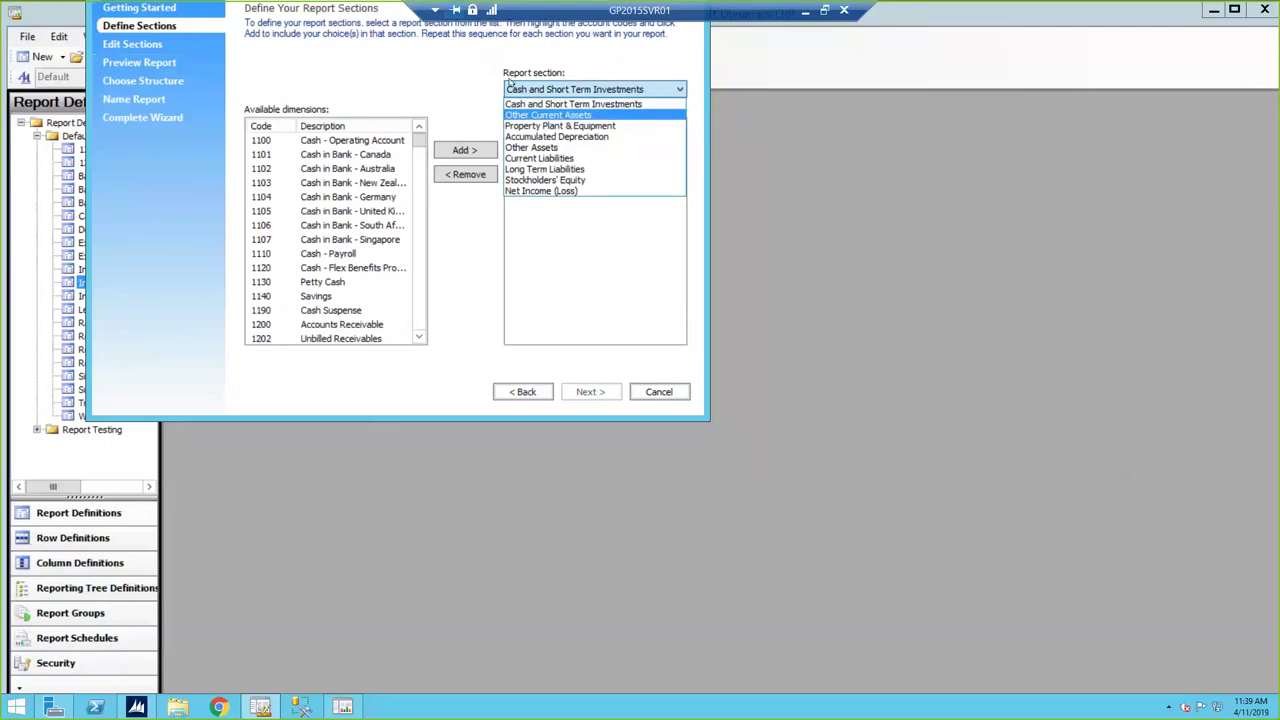
{"action": "left_click", "coordinate": [578, 105]}
{"action": "left_click", "coordinate": [340, 142]}
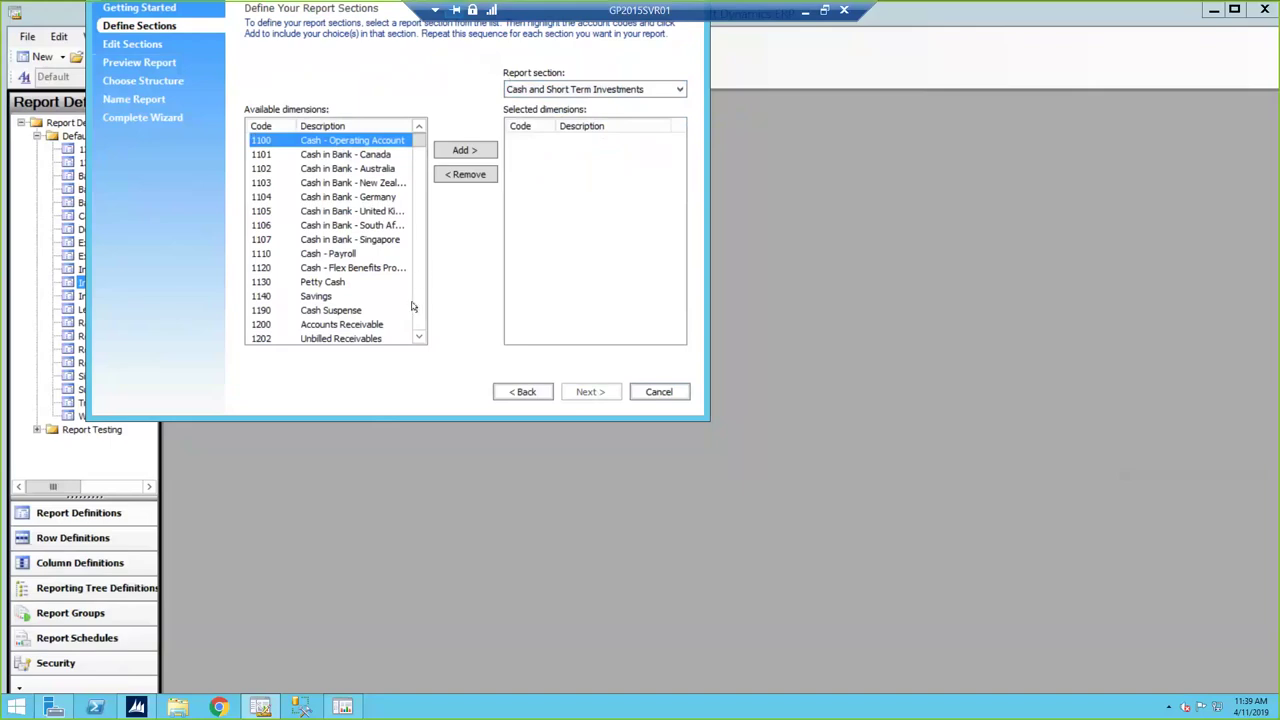
{"action": "left_click", "coordinate": [316, 297], "text": "shift"}
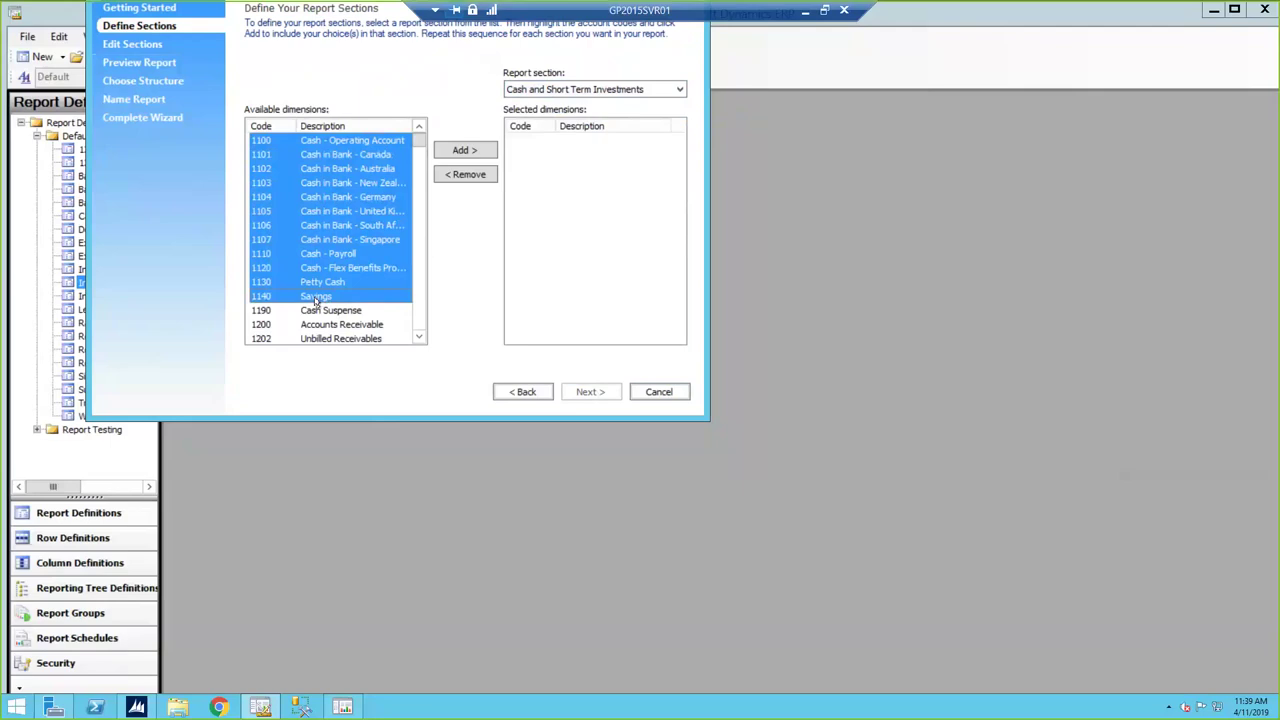
{"action": "left_click", "coordinate": [316, 297]}
{"action": "left_click", "coordinate": [345, 196]}
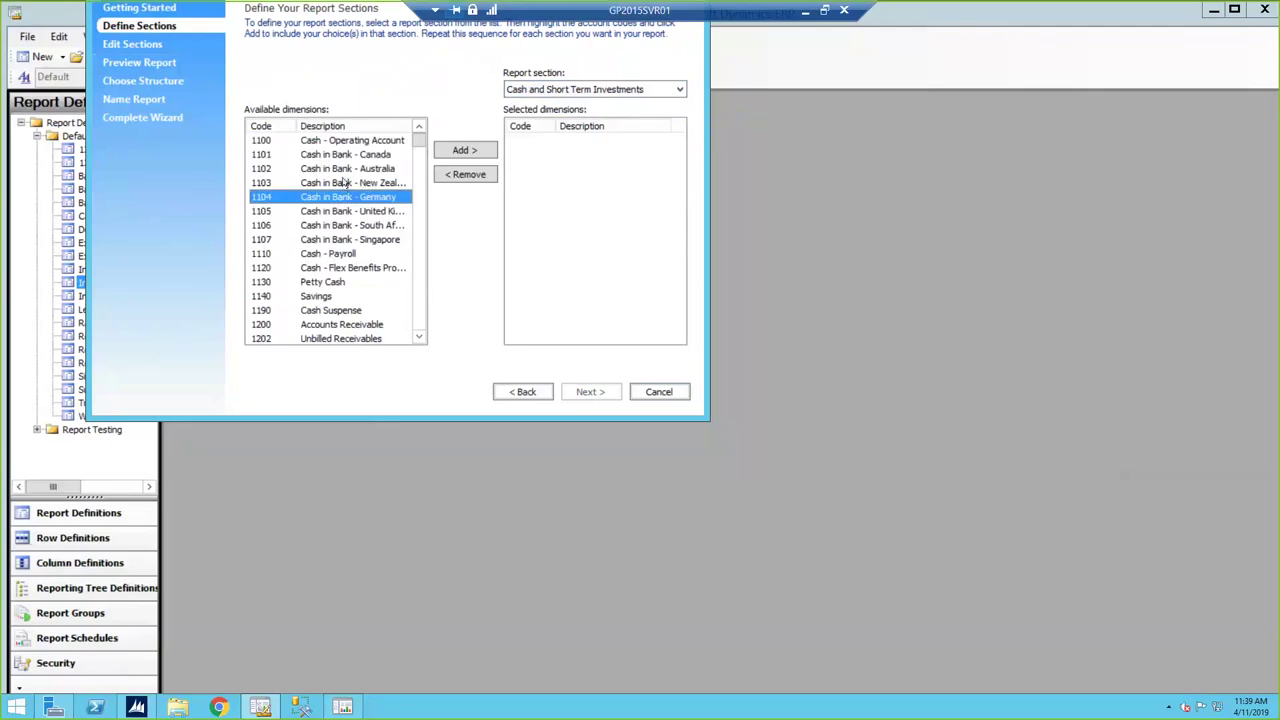
{"action": "left_click", "coordinate": [345, 183], "text": "shift"}
{"action": "left_click", "coordinate": [356, 256]}
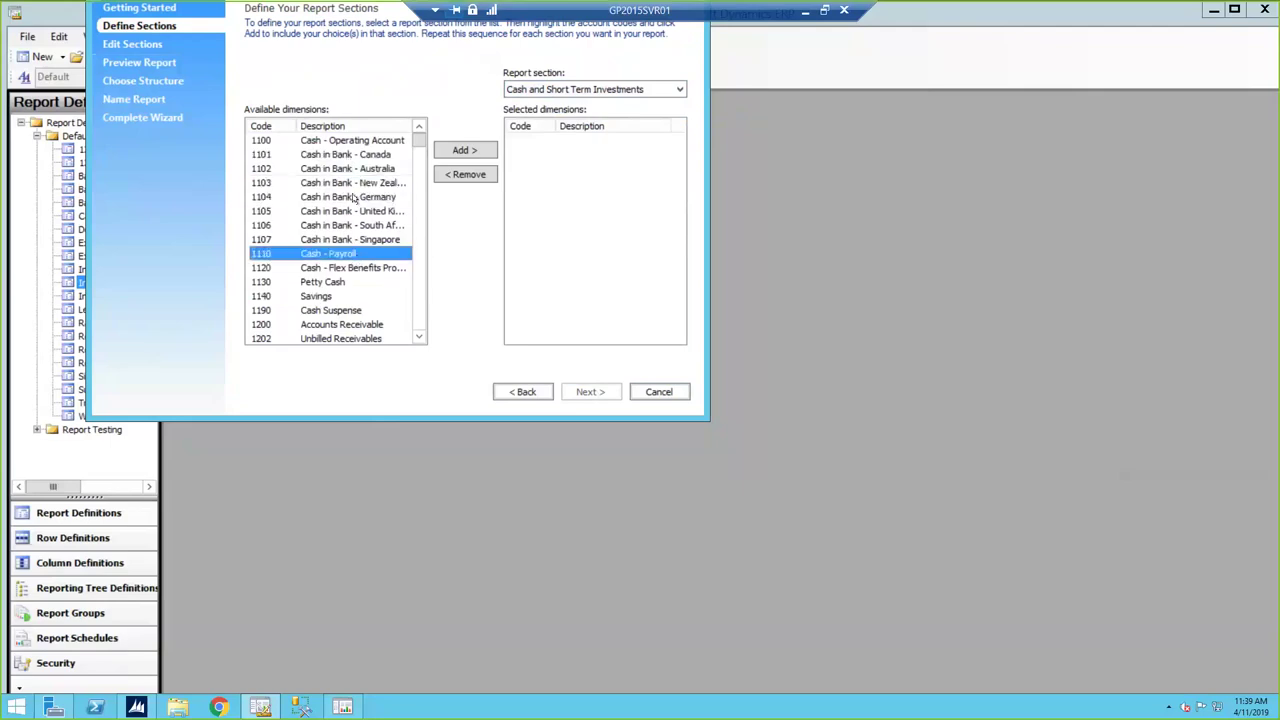
- Add accounts 1100 Cash - Operating Account through 1190 Cash Suspense to the Cash and Short Term Investments section
{"action": "left_click", "coordinate": [358, 140]}
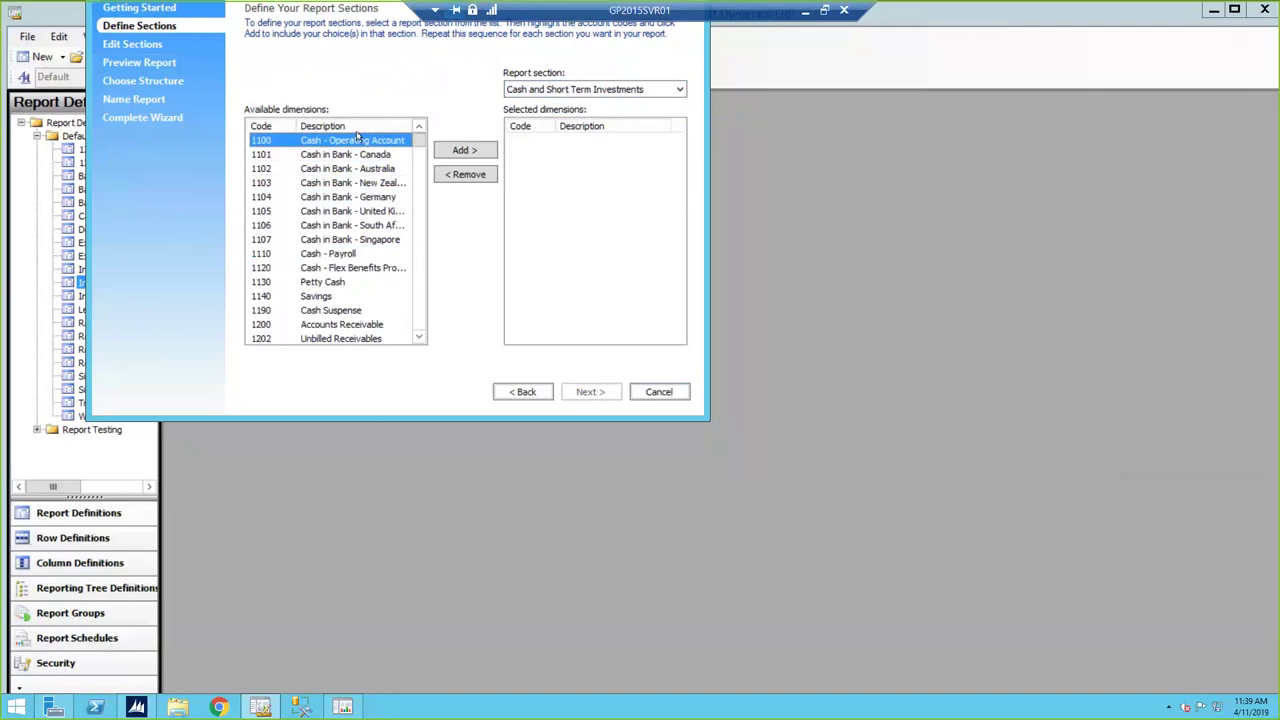
{"action": "left_click", "coordinate": [331, 312], "text": "shift"}
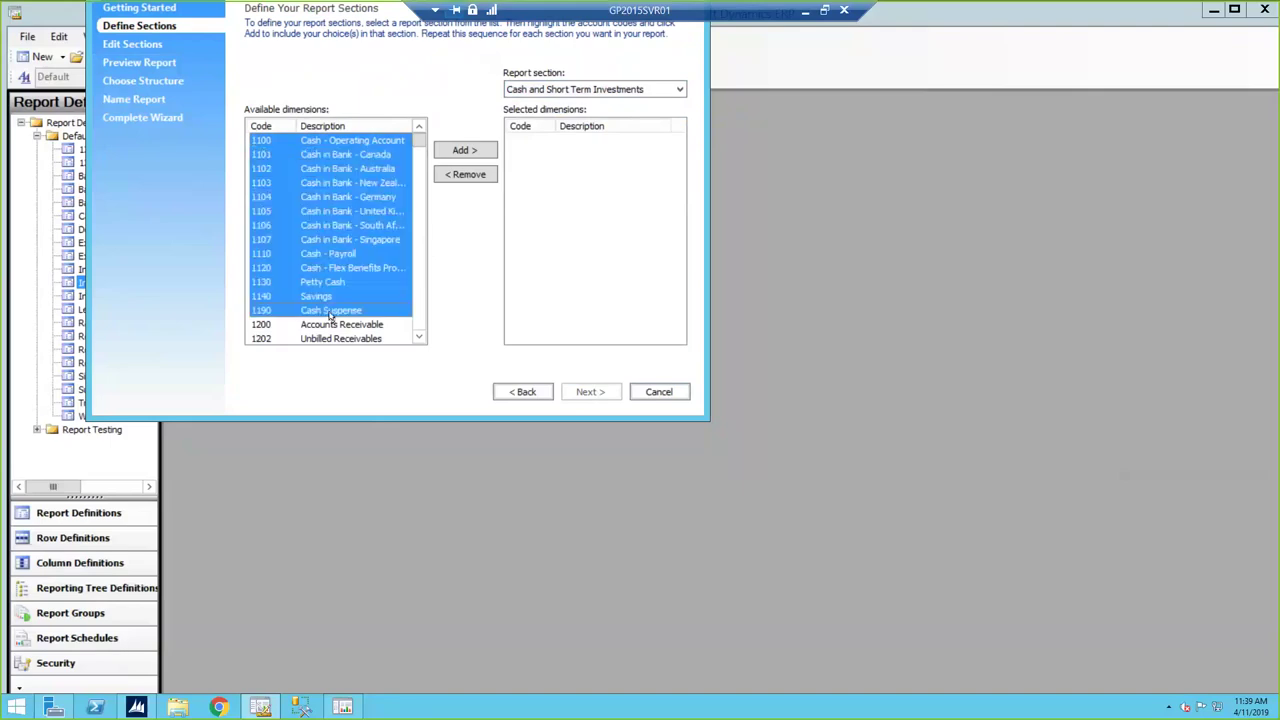
{"action": "left_click", "coordinate": [465, 150]}
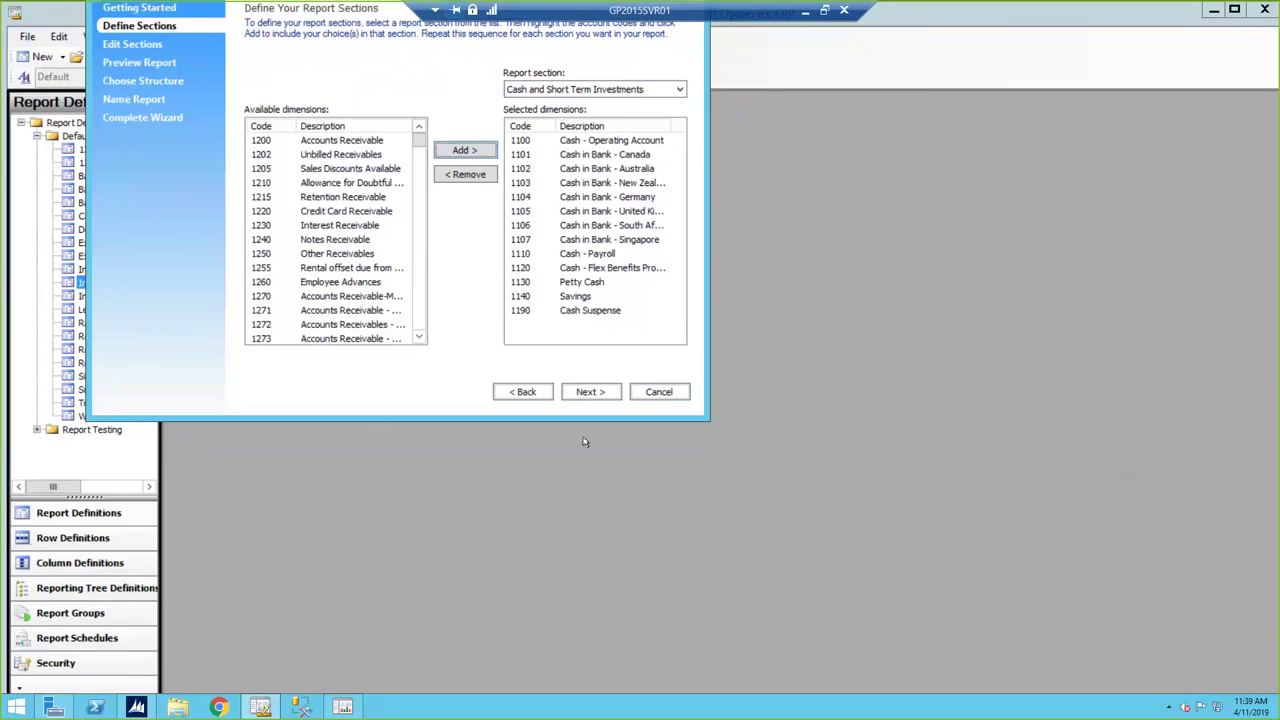
{"action": "left_click", "coordinate": [591, 392]}
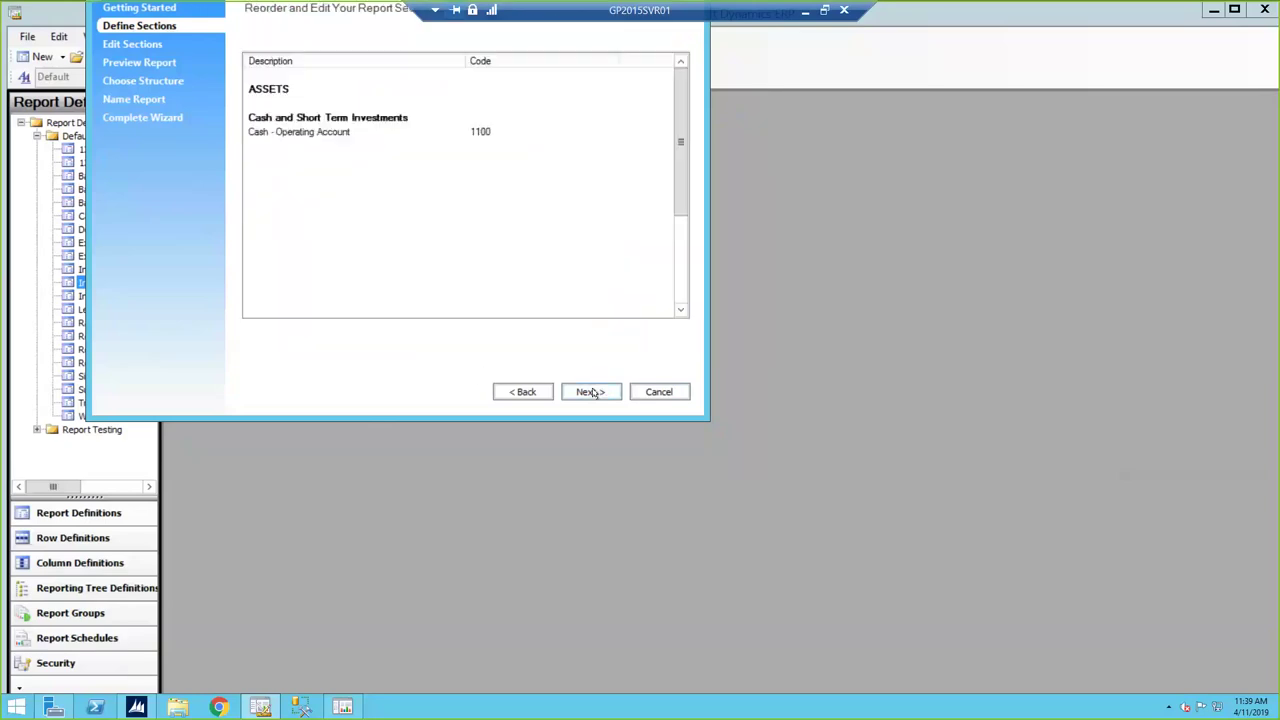
{"action": "left_click", "coordinate": [510, 392]}
- Add accounts 1200 Accounts Receivable through 1412 to the Other Current Assets section
{"action": "left_click", "coordinate": [680, 91]}
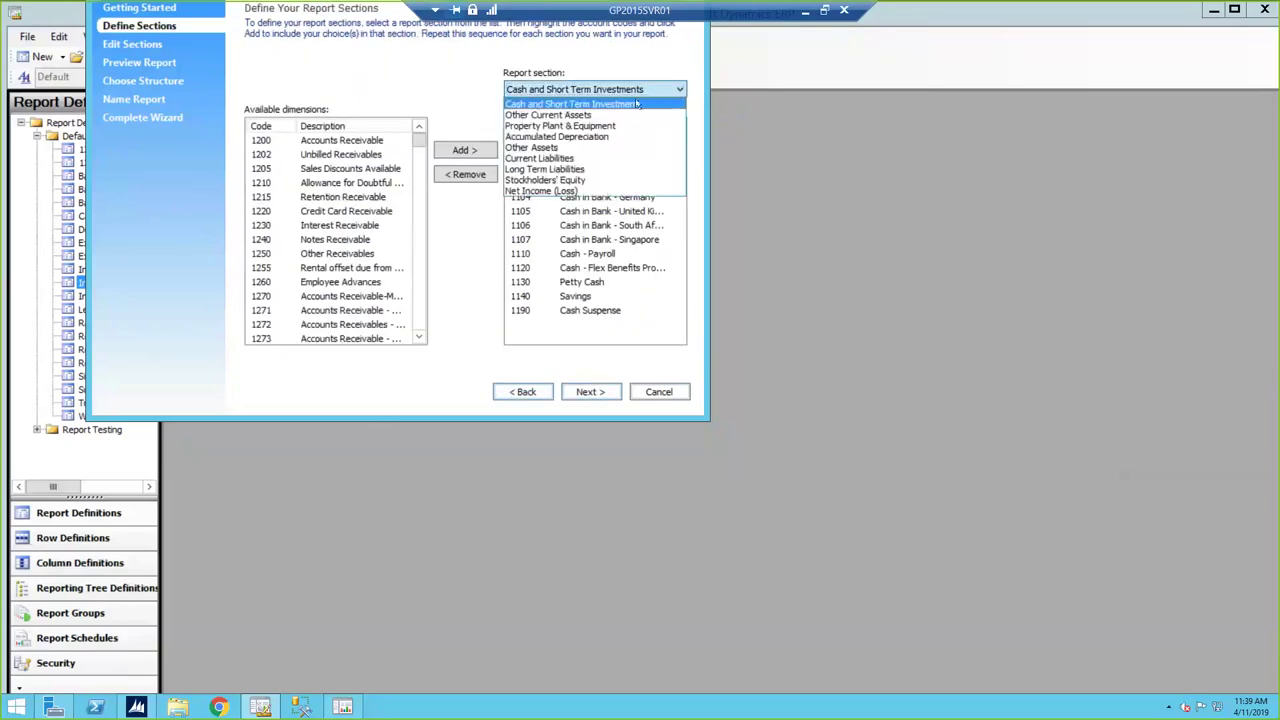
{"action": "left_click", "coordinate": [614, 116]}
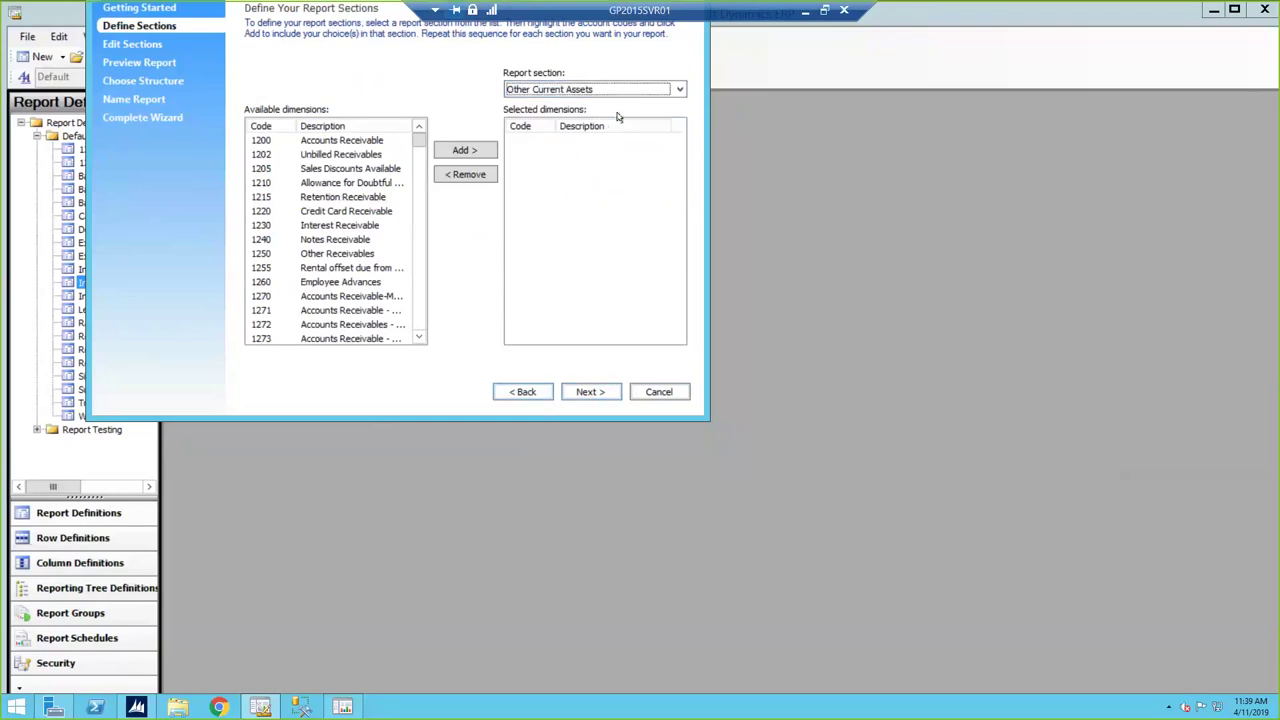
{"action": "left_click", "coordinate": [388, 140]}
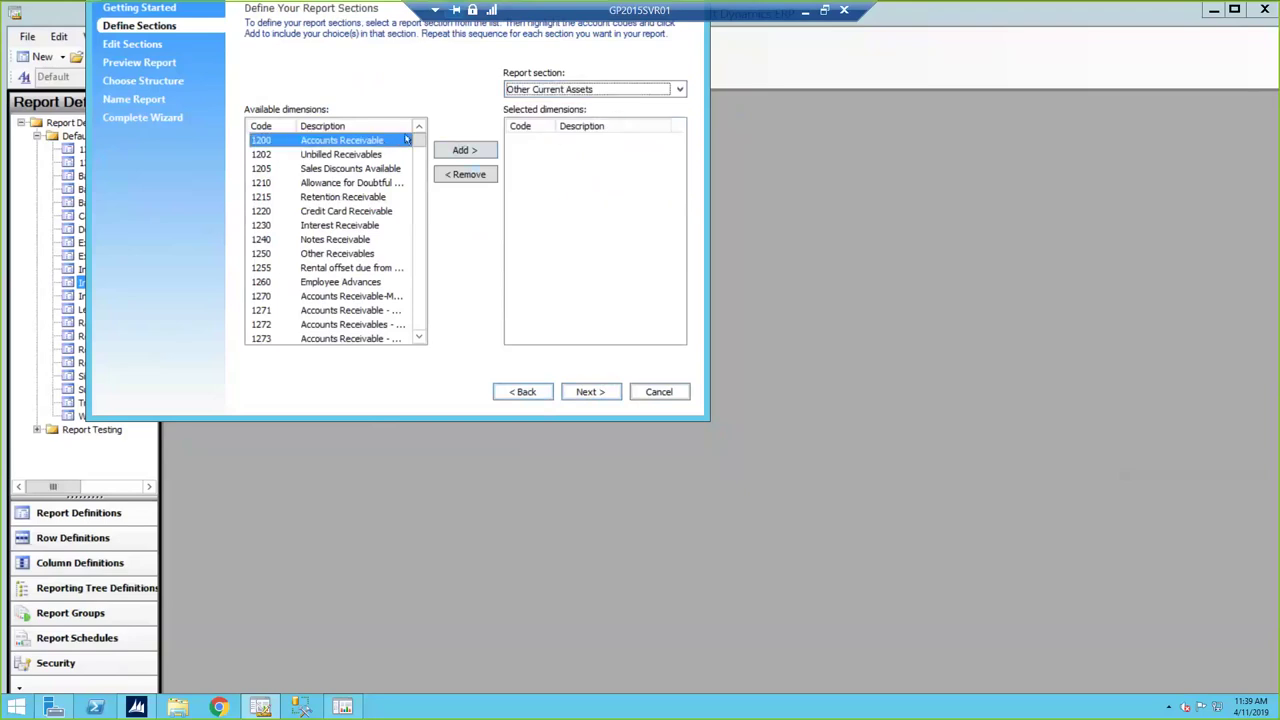
{"action": "left_click", "coordinate": [420, 257]}
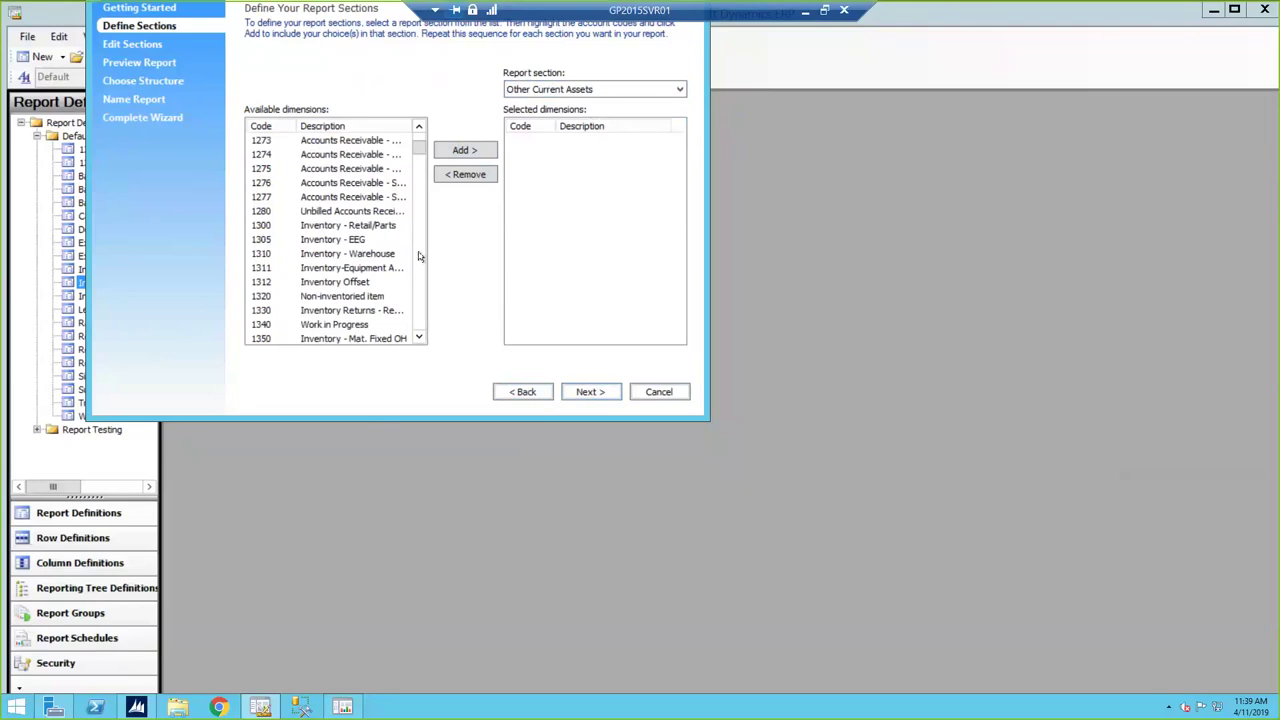
{"action": "left_click", "coordinate": [420, 257]}
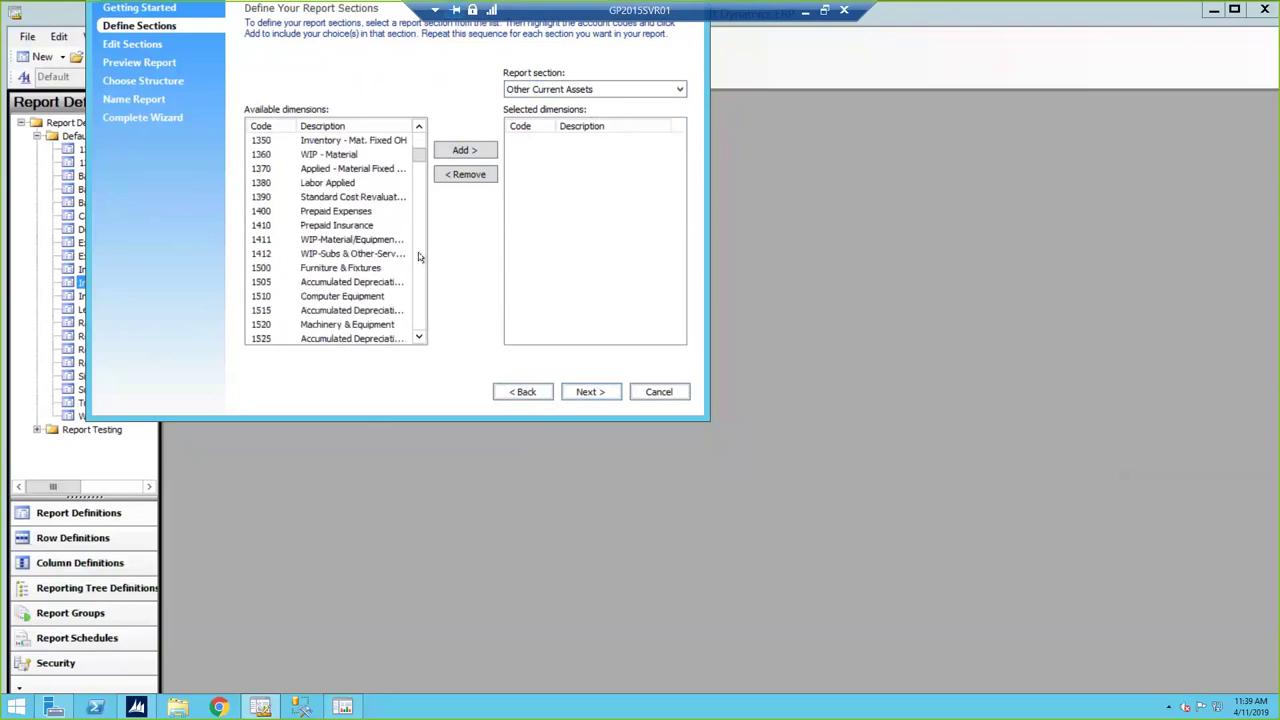
{"action": "left_click", "coordinate": [354, 260], "text": "shift"}
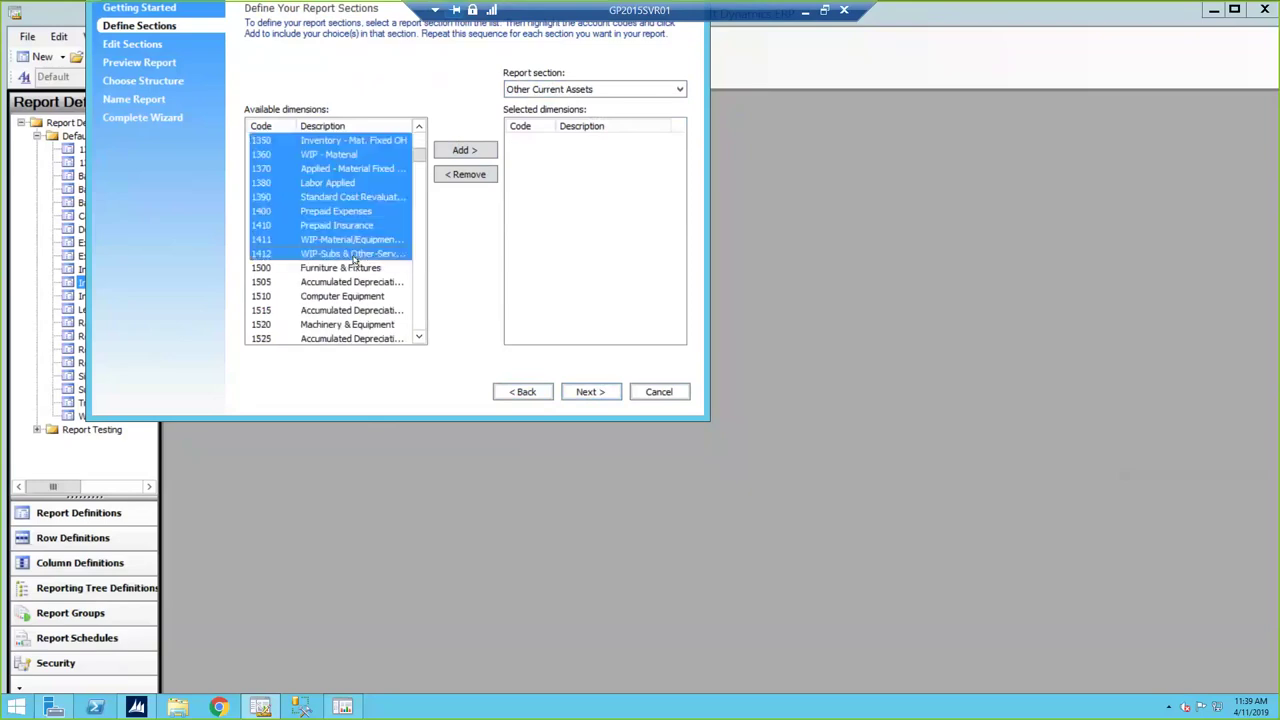
{"action": "left_click", "coordinate": [461, 149]}
- Add account 1510 Computer Equipment to the Property Plant & Equipment section
{"action": "left_click", "coordinate": [635, 95]}
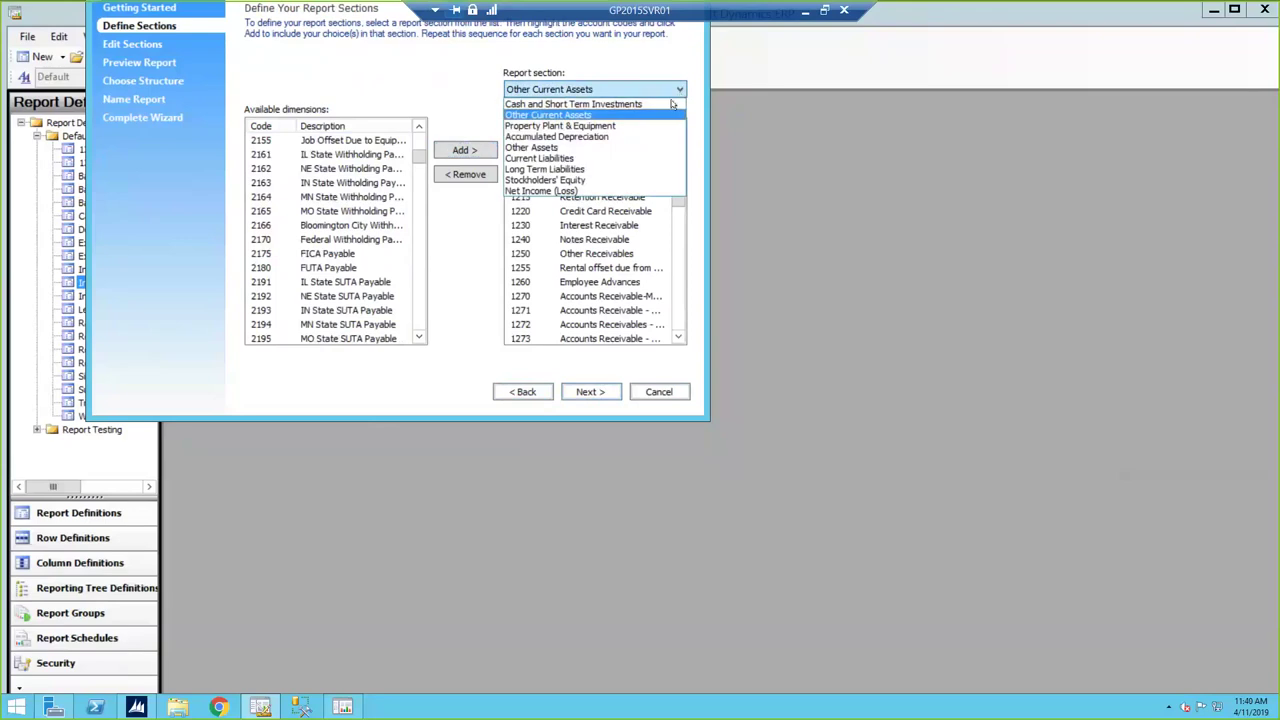
{"action": "left_click", "coordinate": [655, 125]}
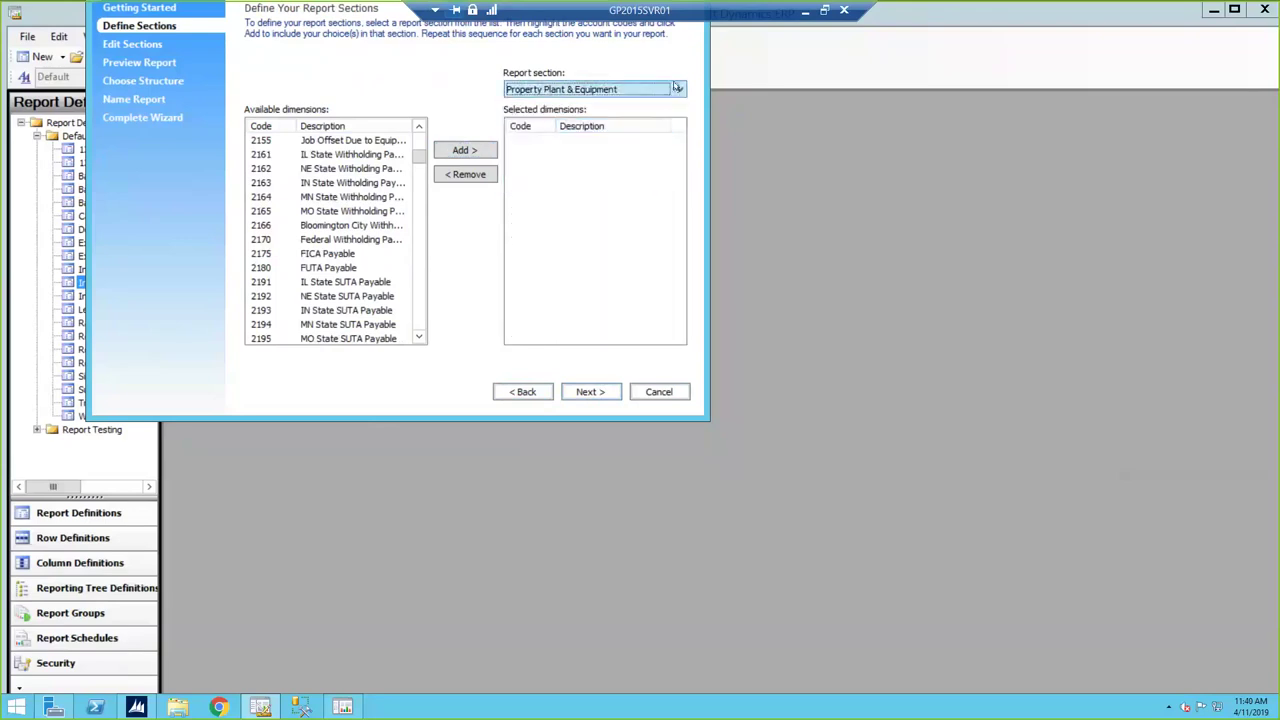
{"action": "left_click", "coordinate": [677, 88]}
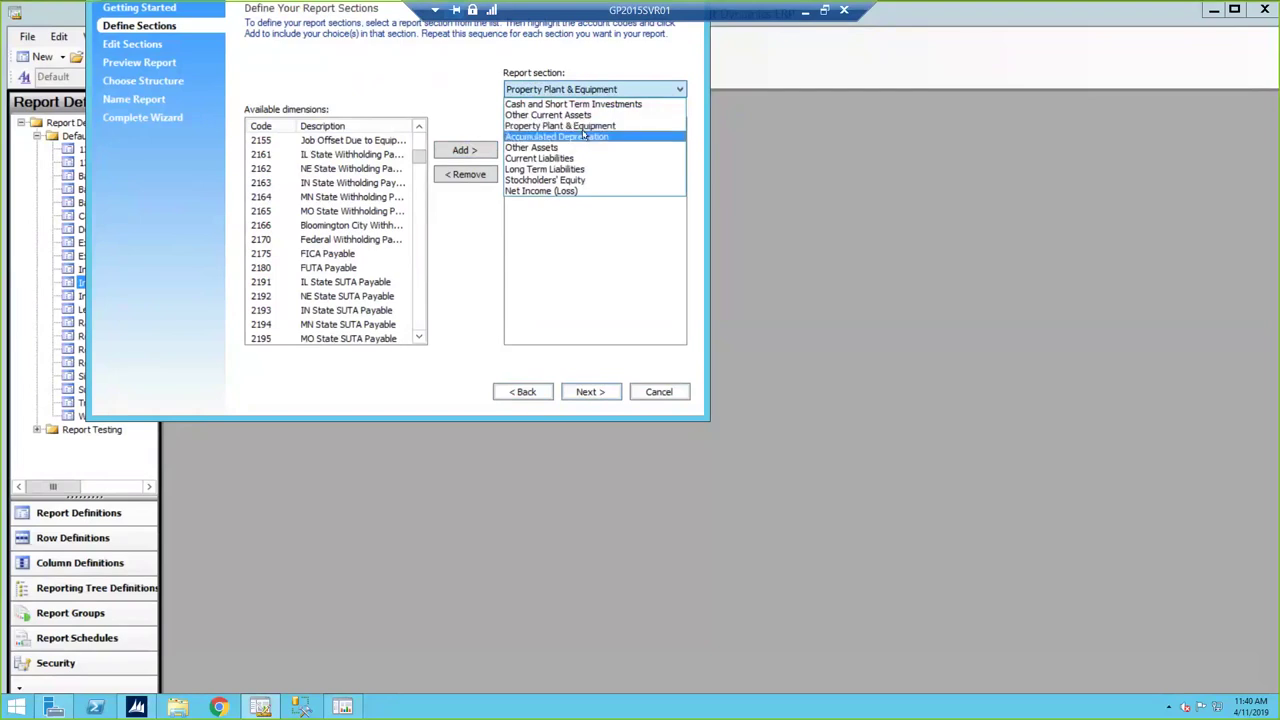
{"action": "left_click", "coordinate": [416, 166]}
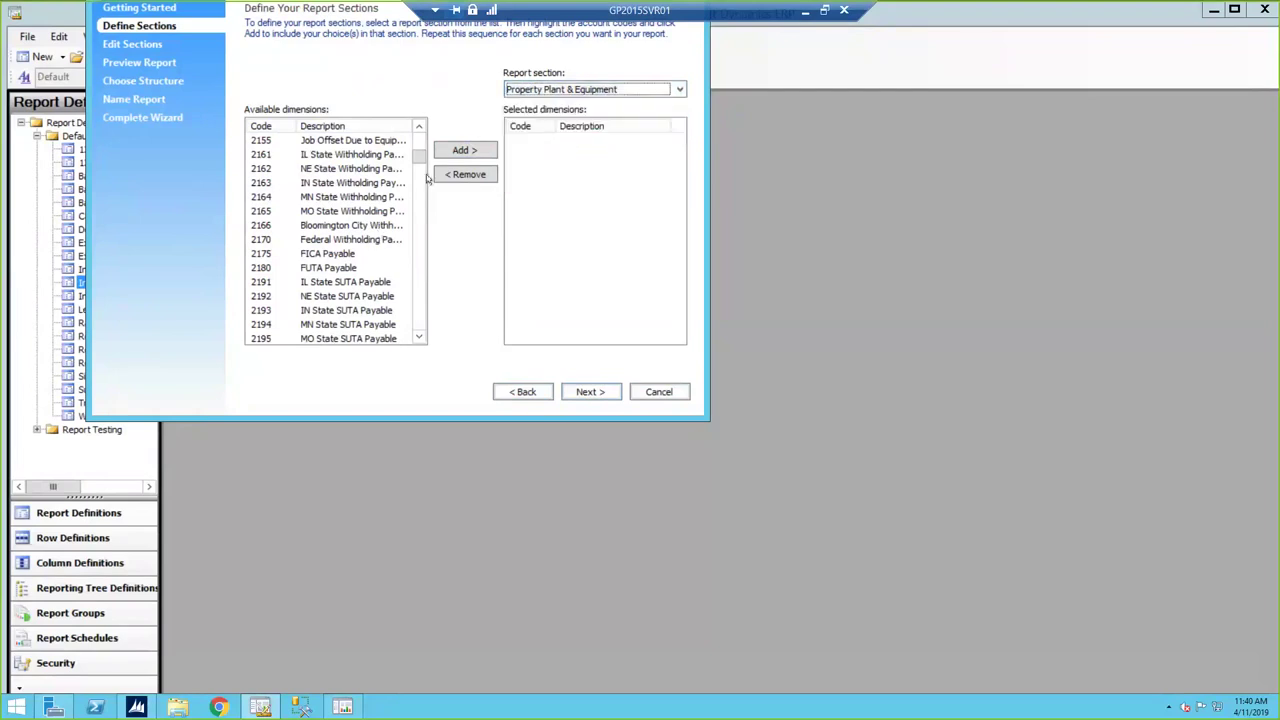
{"action": "left_click_drag", "start_coordinate": [419, 158], "coordinate": [427, 110]}
{"action": "left_click", "coordinate": [340, 140]}
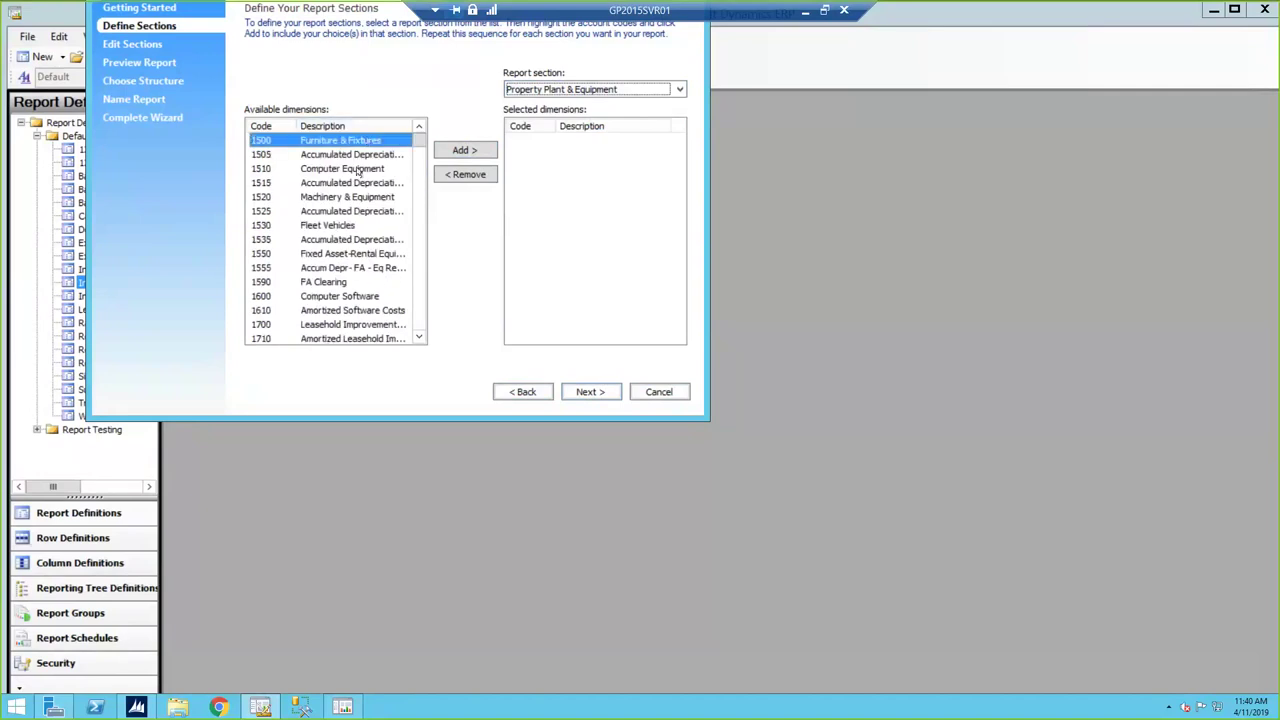
{"action": "left_click", "coordinate": [345, 168], "text": "shift"}
{"action": "left_click", "coordinate": [370, 140]}
{"action": "left_click", "coordinate": [368, 170]}
{"action": "left_click", "coordinate": [446, 150]}
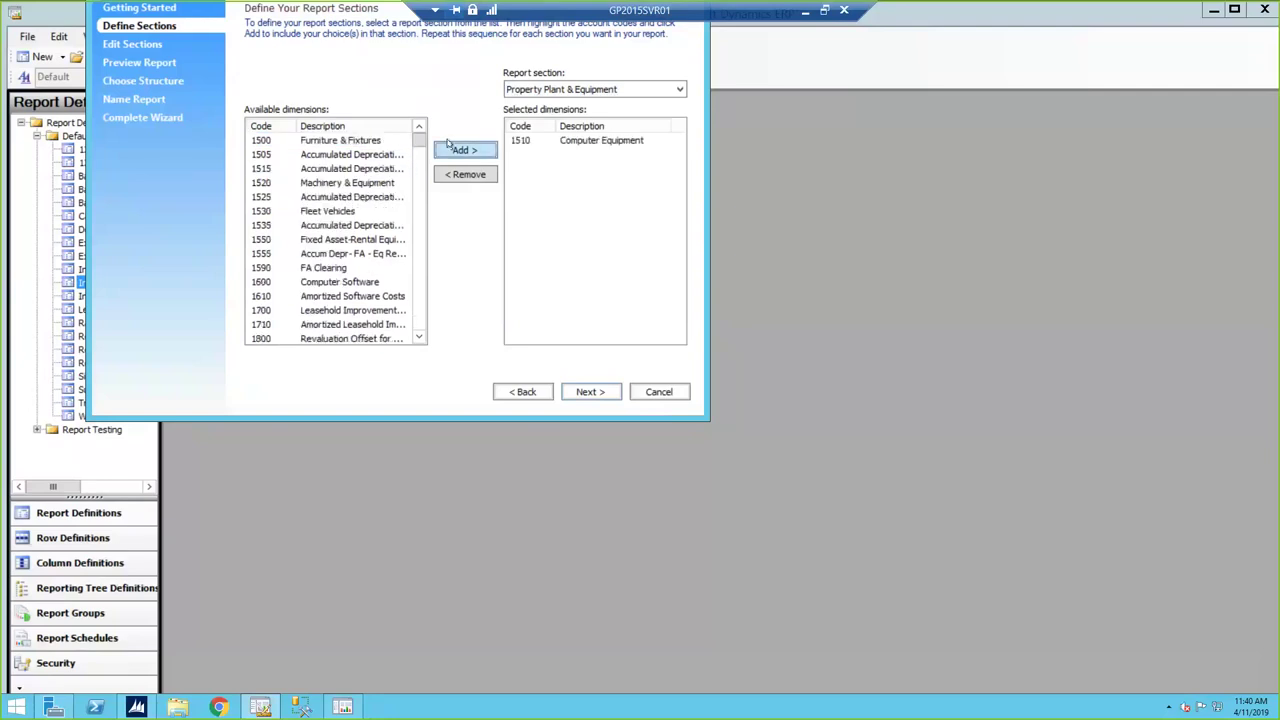
- Finish defining the sections and continue to reordering and editing the report rows
{"action": "left_click", "coordinate": [678, 90]}
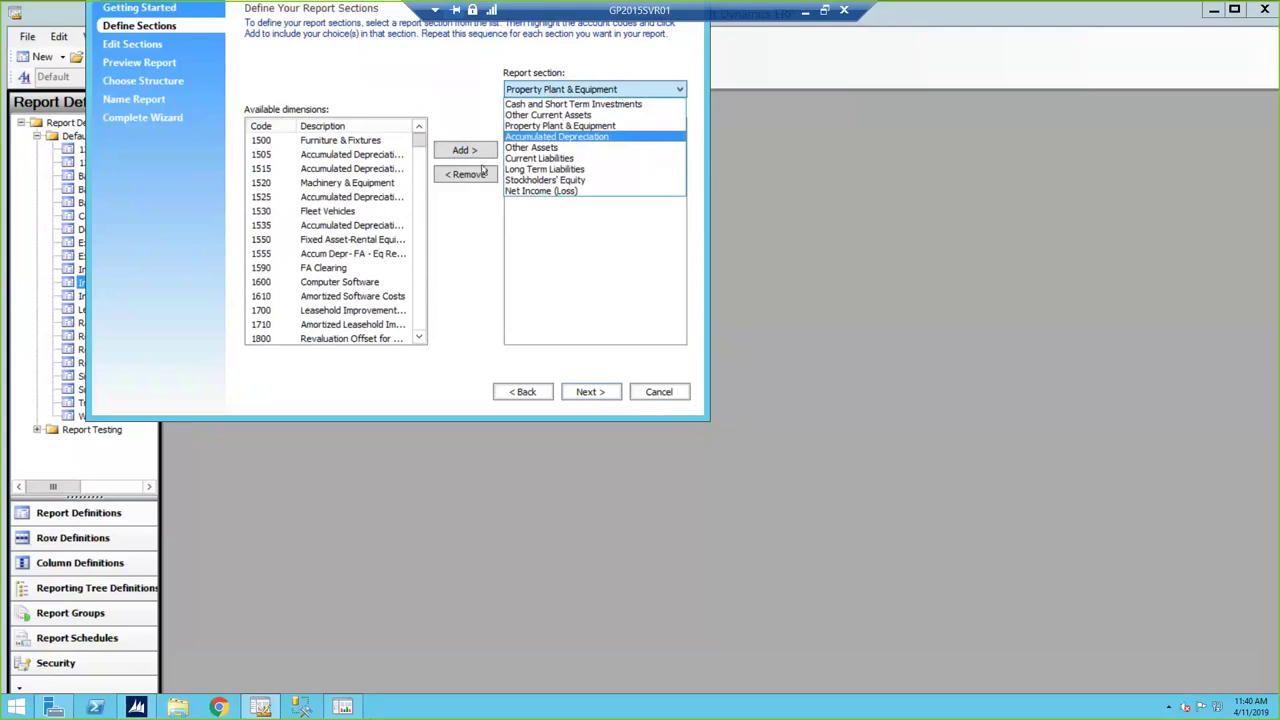
{"action": "left_click", "coordinate": [593, 397]}
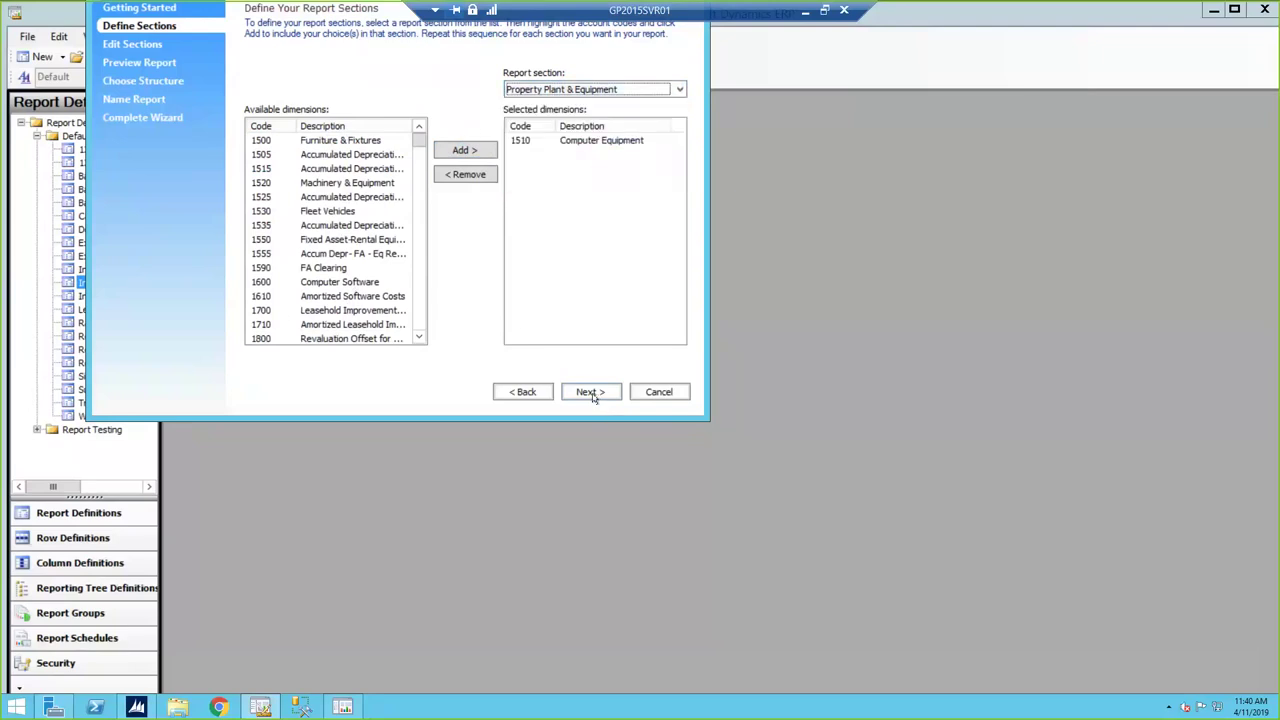
{"action": "left_click", "coordinate": [591, 393]}
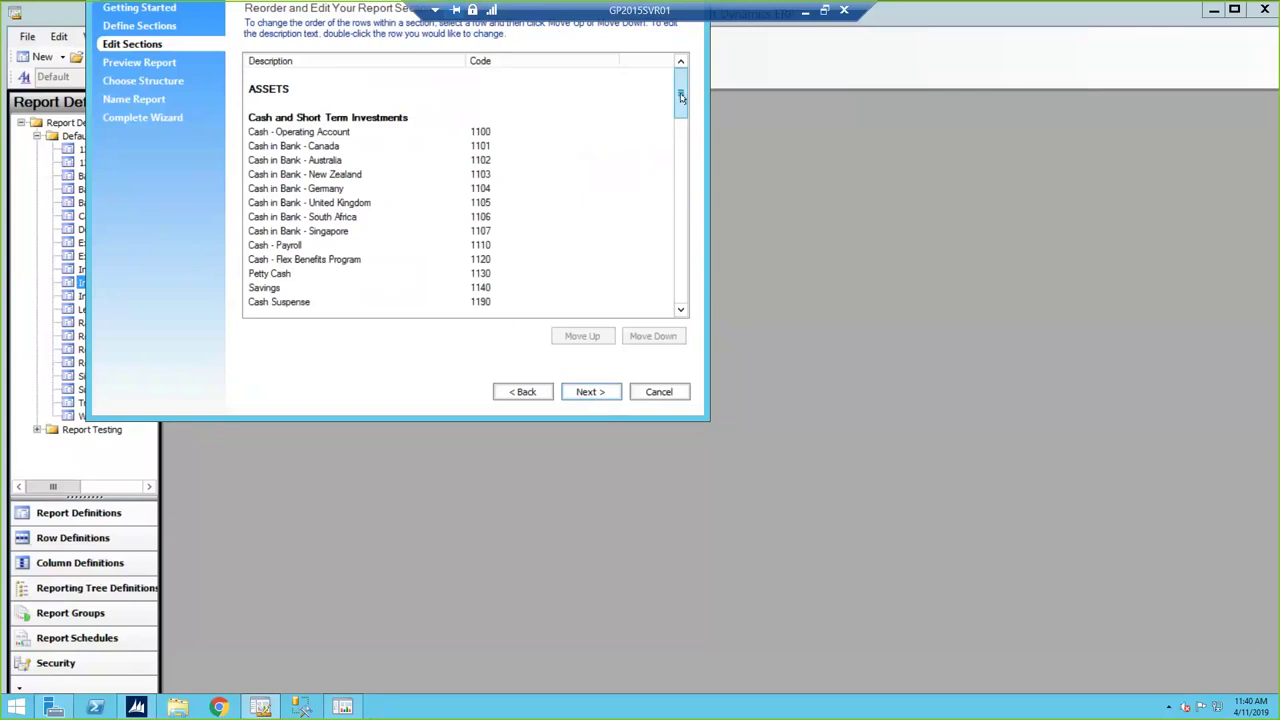
{"action": "left_click_drag", "start_coordinate": [681, 96], "coordinate": [681, 95]}
- Move the Cash in Bank - Australia row to directly below Cash in Bank - United Kingdom
{"action": "left_click", "coordinate": [346, 162]}
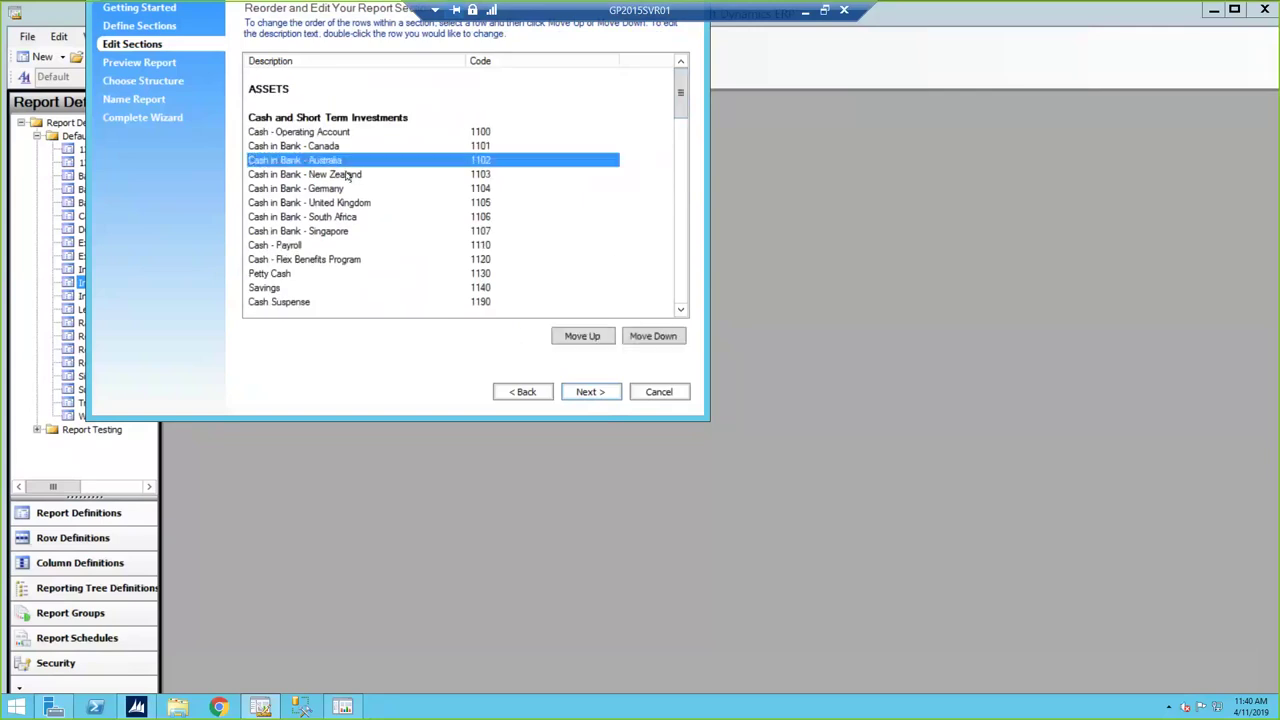
{"action": "left_click", "coordinate": [596, 342]}
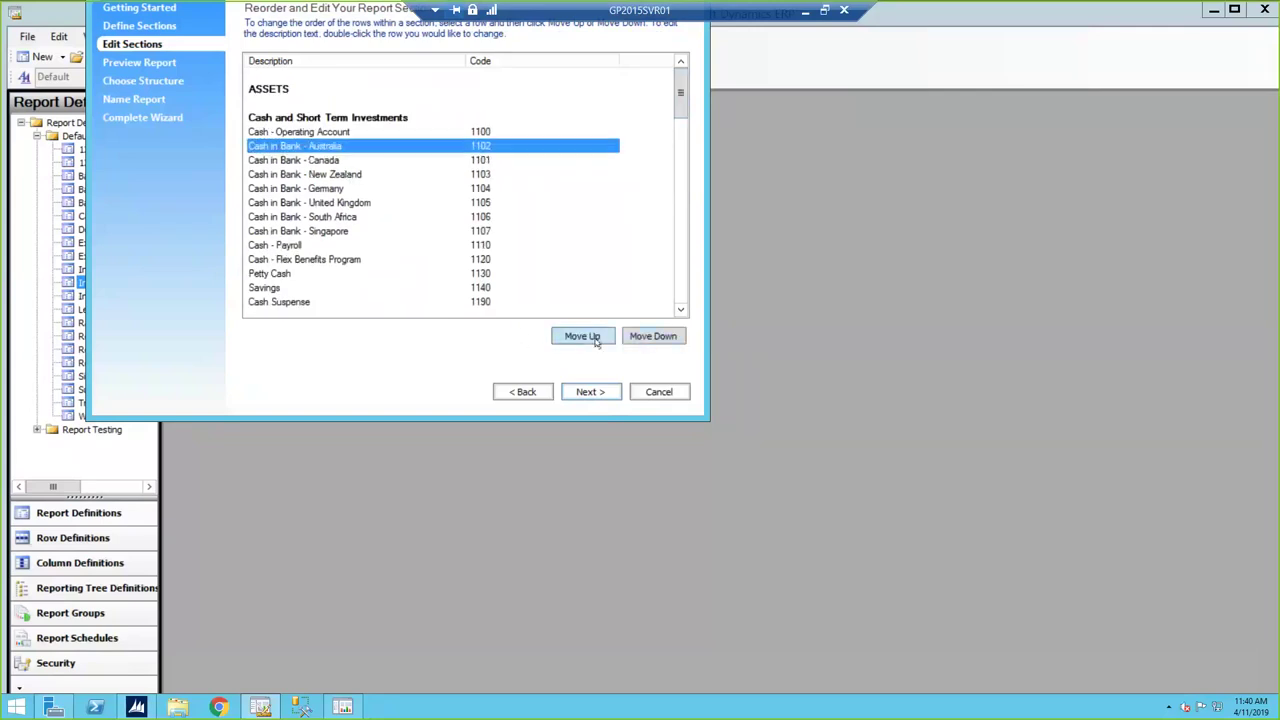
{"action": "left_click", "coordinate": [672, 342]}
{"action": "left_click", "coordinate": [672, 342]}
{"action": "left_click", "coordinate": [672, 342]}
{"action": "left_click", "coordinate": [672, 342]}
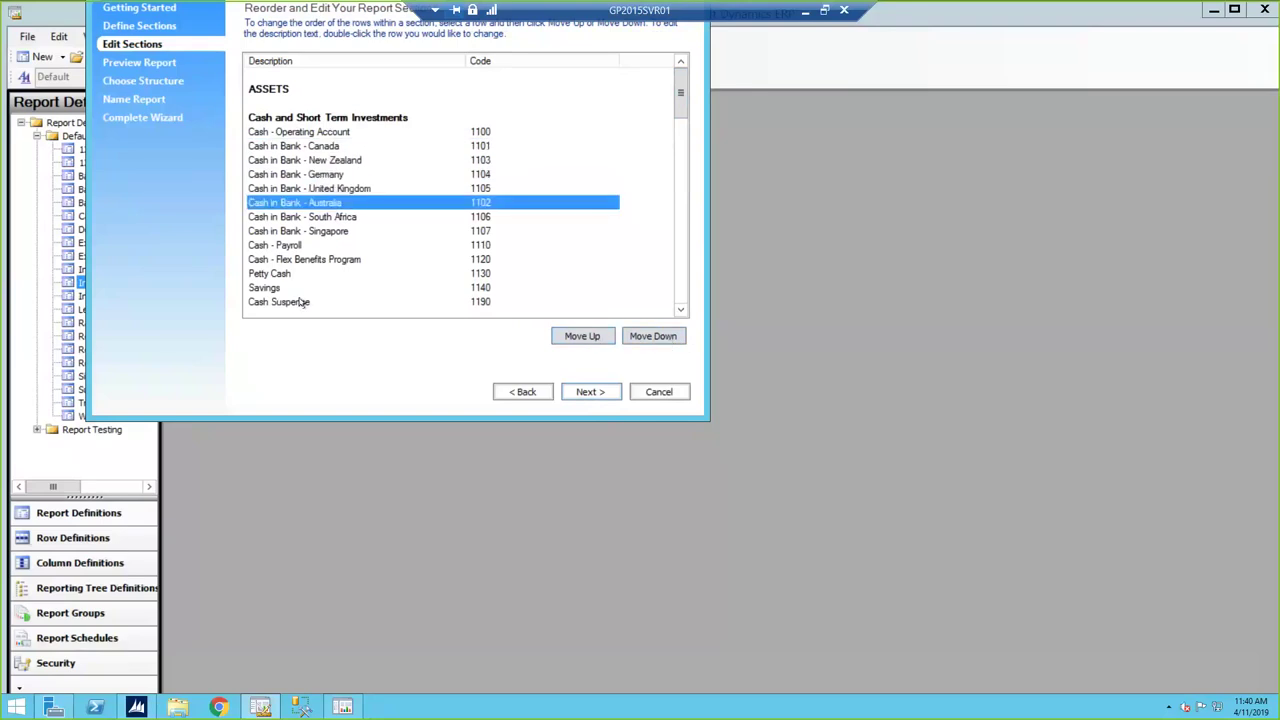
- Move the Cash Suspense row up two places to sit above Petty Cash
{"action": "left_click", "coordinate": [493, 302]}
{"action": "left_click", "coordinate": [566, 334]}
{"action": "left_click", "coordinate": [567, 335]}
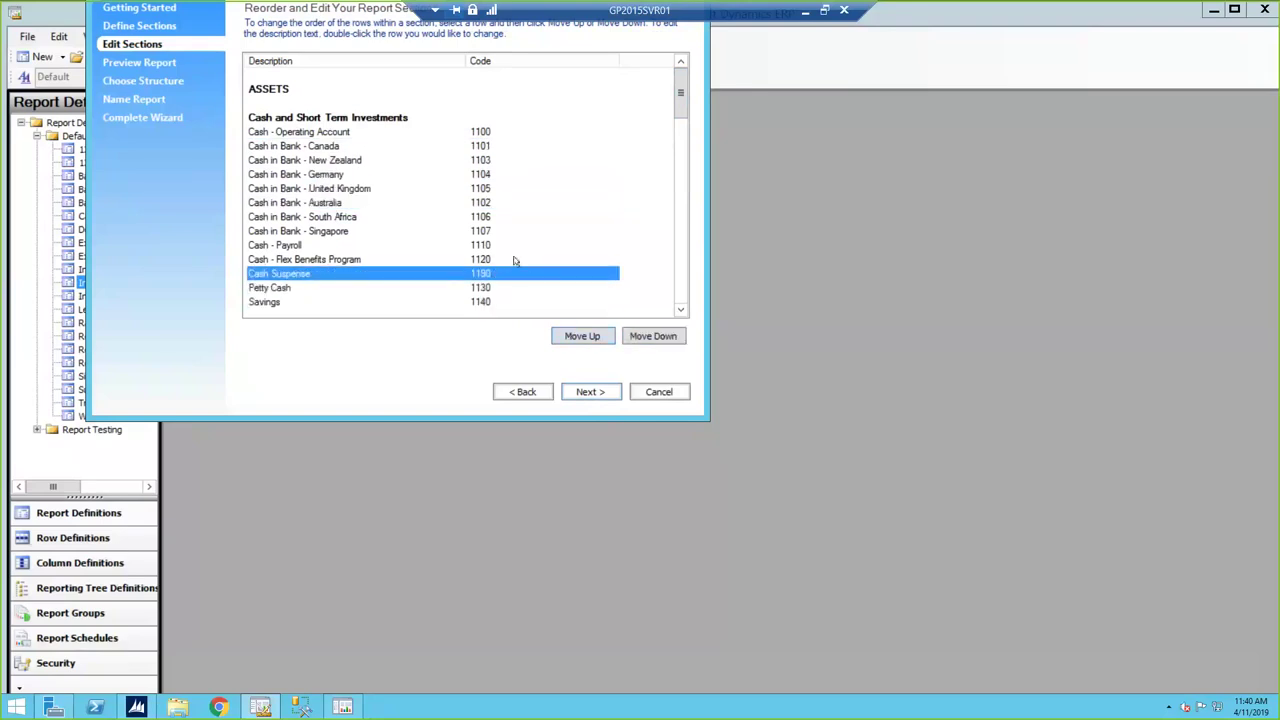
- Accept the row order and the report preview with shaded total lines, continuing to the report structure choice
{"action": "left_click", "coordinate": [601, 393]}
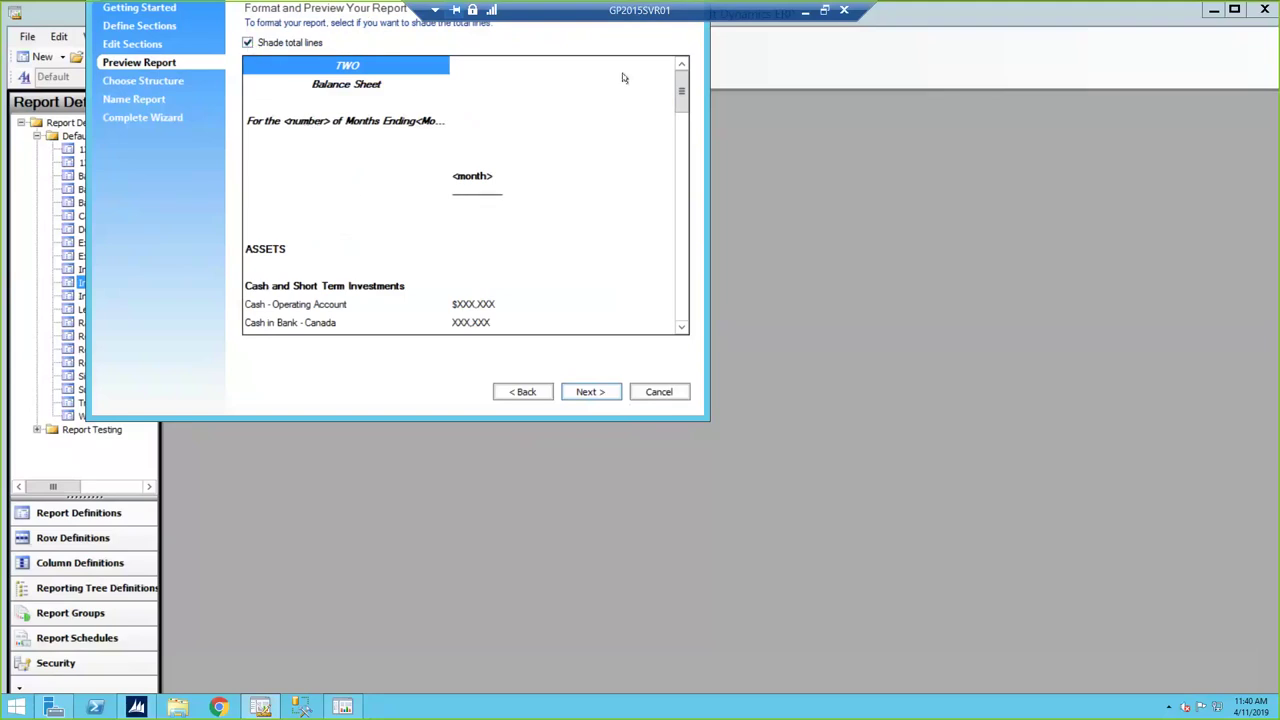
{"action": "left_click_drag", "start_coordinate": [682, 103], "coordinate": [666, 76]}
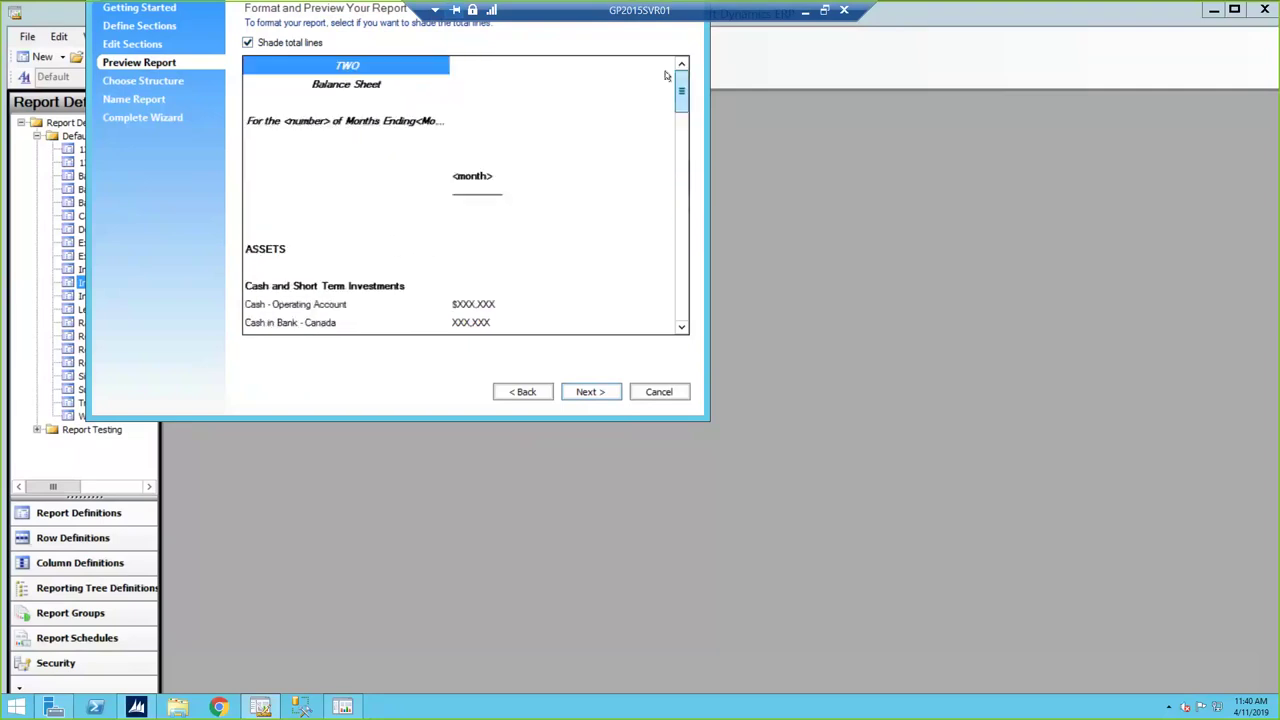
{"action": "left_click", "coordinate": [598, 391]}
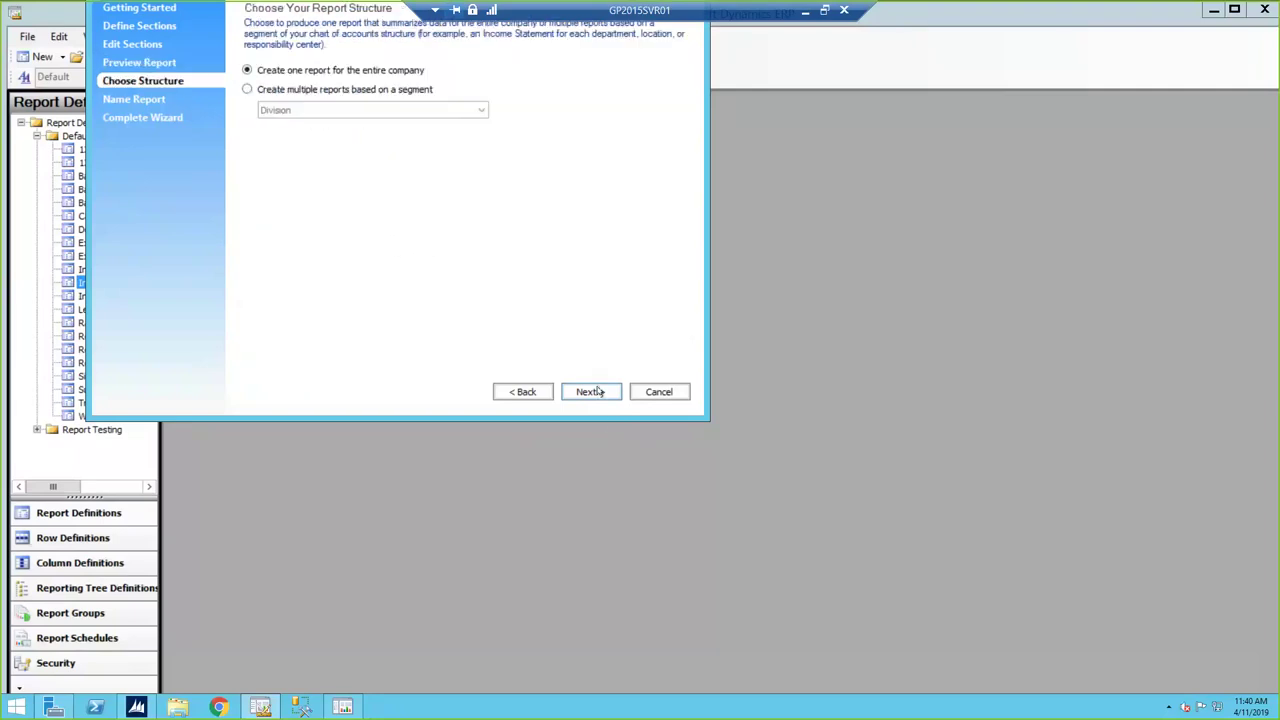
- View the segments offered for multiple reports, but keep one report for the entire company and continue to naming
{"action": "left_click", "coordinate": [248, 89]}
{"action": "left_click", "coordinate": [479, 111]}
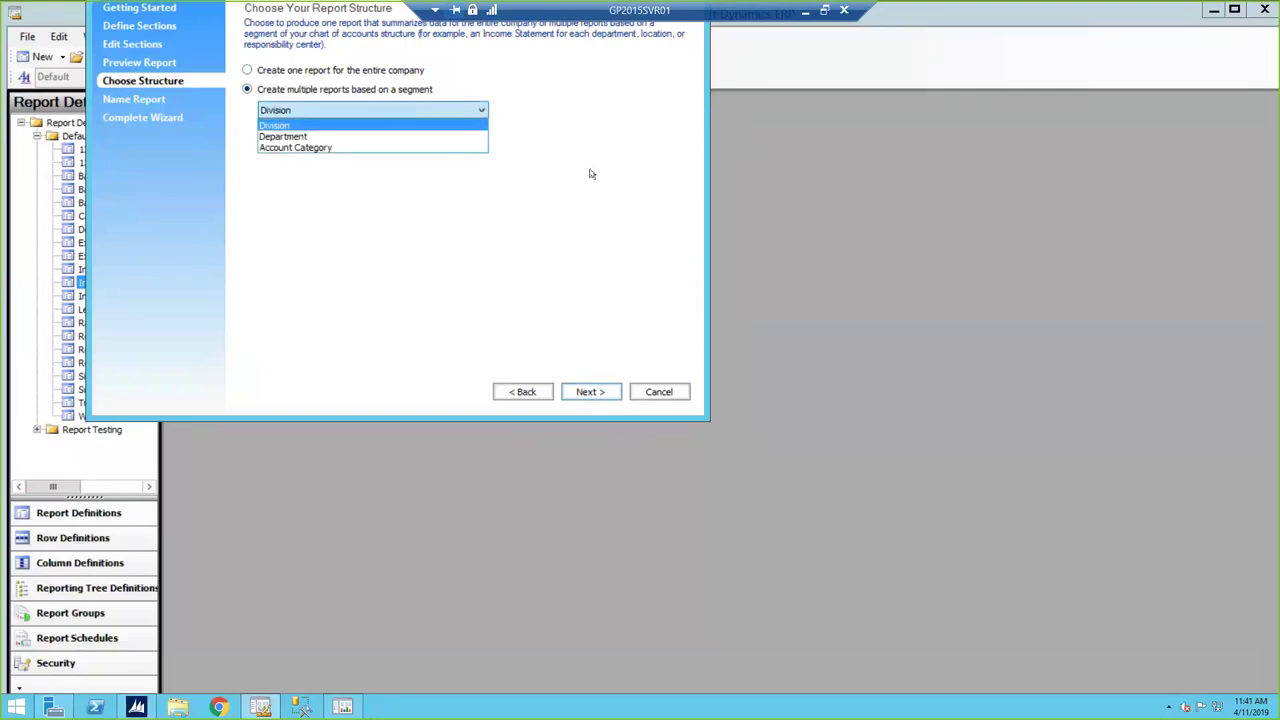
{"action": "left_click", "coordinate": [247, 70]}
{"action": "left_click", "coordinate": [247, 70]}
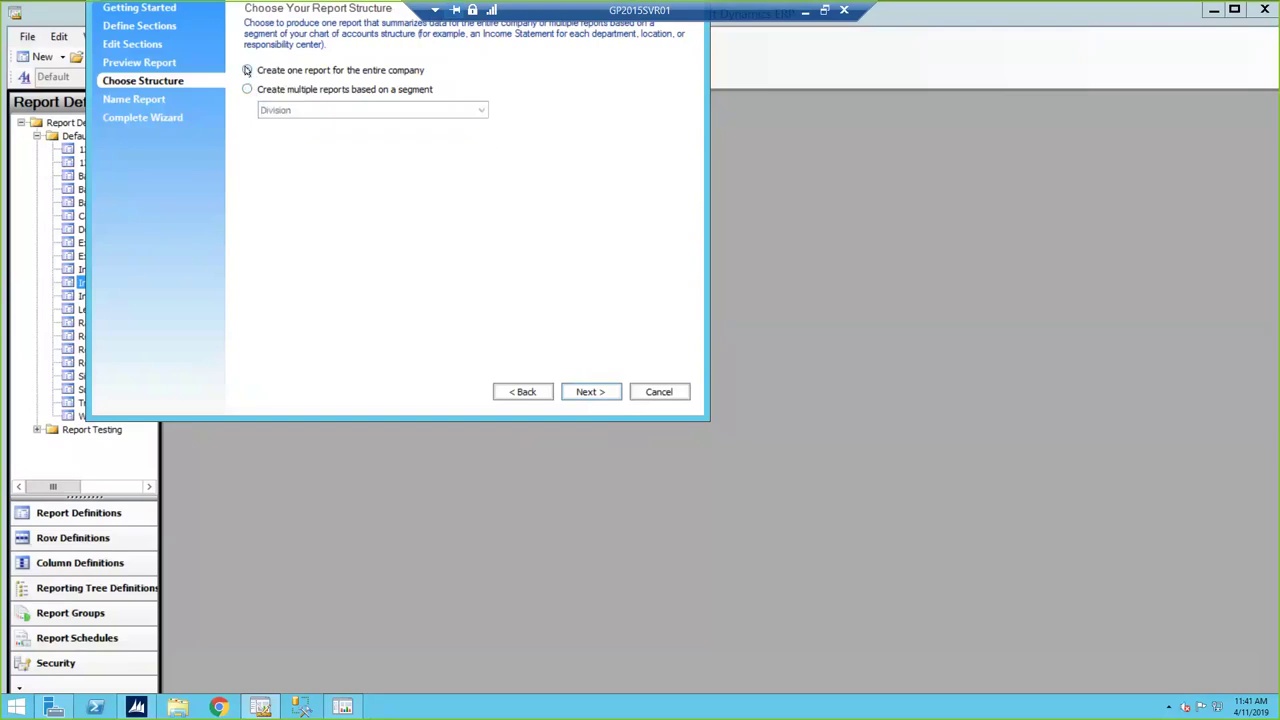
{"action": "left_click", "coordinate": [587, 392]}
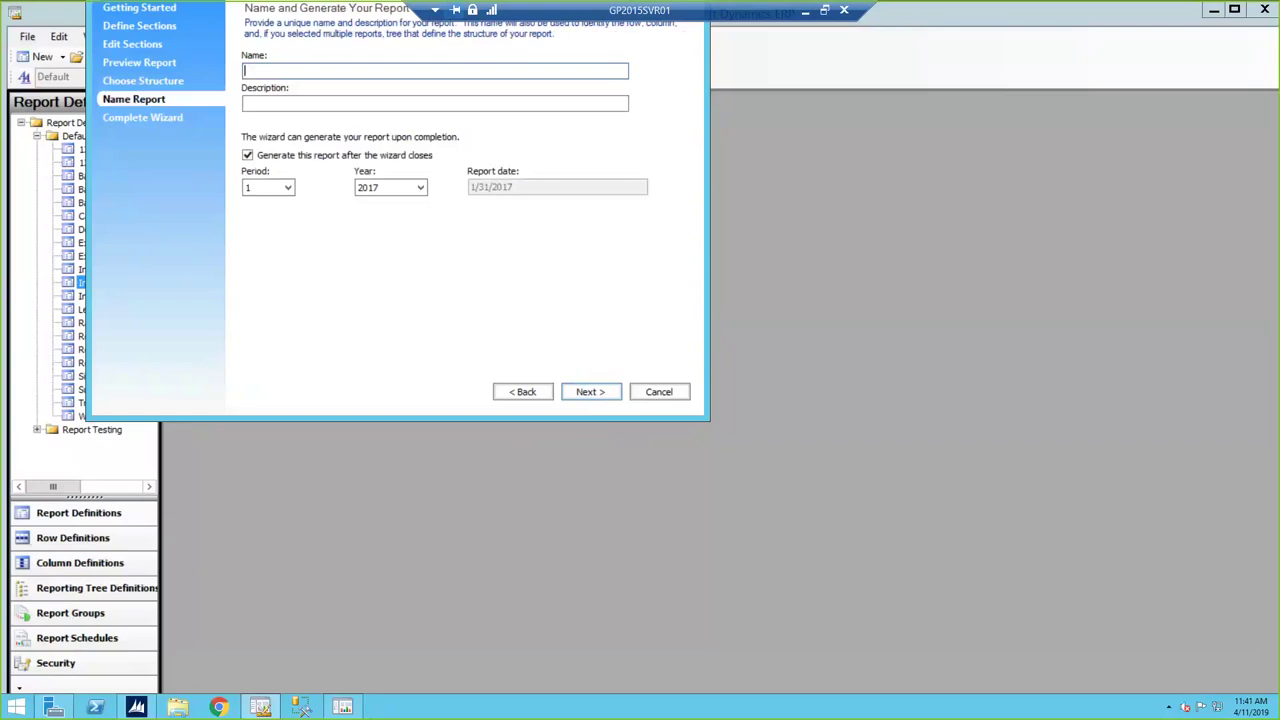
- Name the report Balance Sheet New and copy that name into its description
{"action": "type", "text": "Balance Sheet New"}
{"action": "left_click_drag", "start_coordinate": [391, 74], "coordinate": [227, 72]}
{"action": "key", "text": "ctrl+c"}
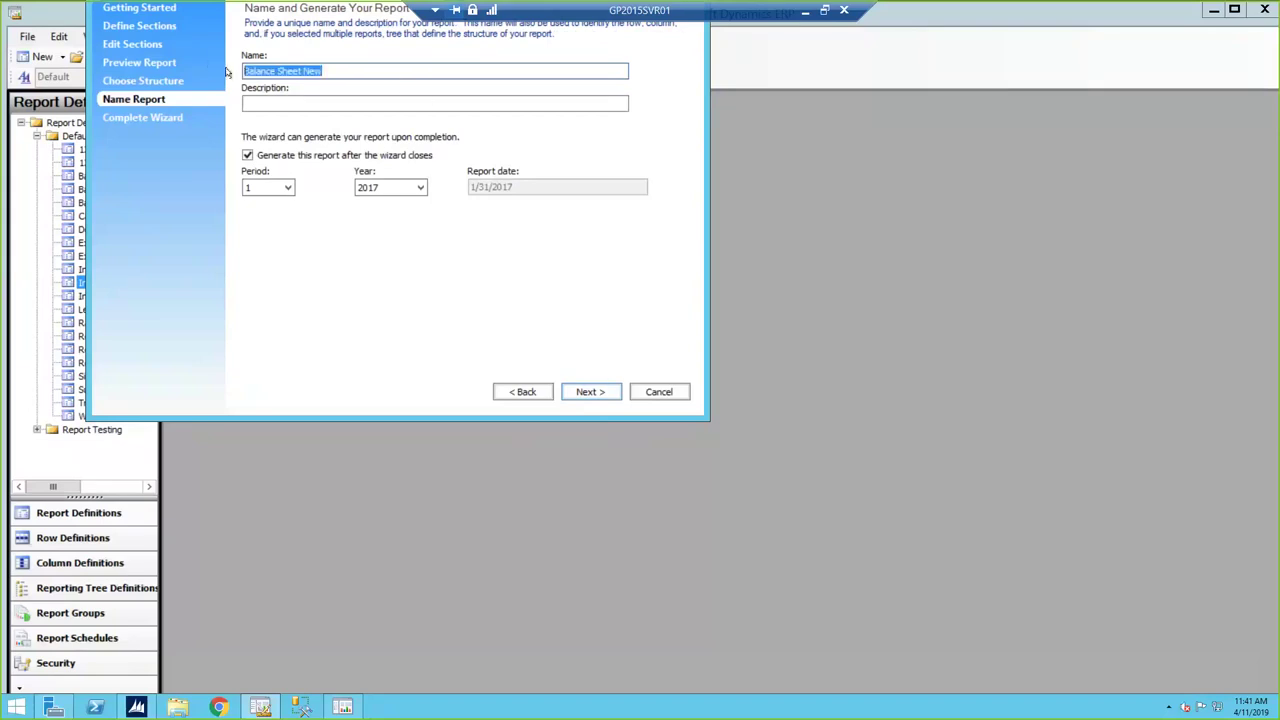
{"action": "left_click", "coordinate": [298, 106]}
{"action": "key", "text": "ctrl+v"}
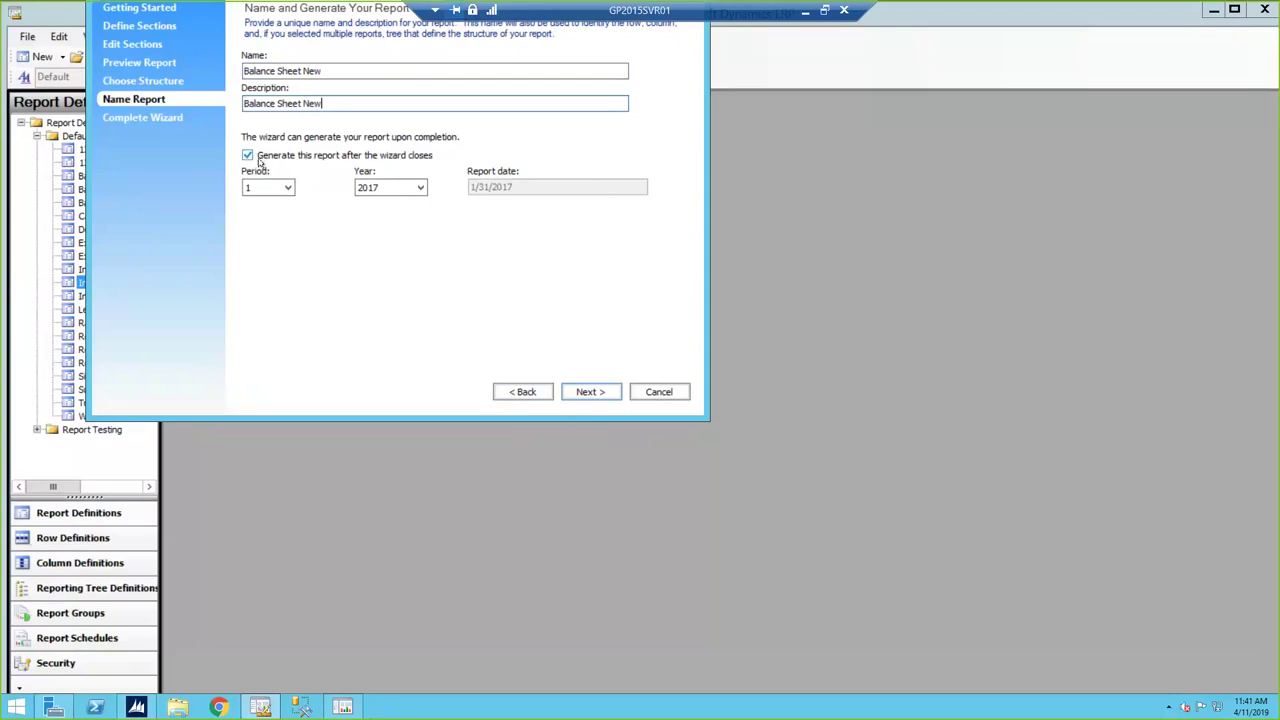
- Set the report's period to 4 and finish the wizard so that it generates the report
{"action": "left_click", "coordinate": [287, 188]}
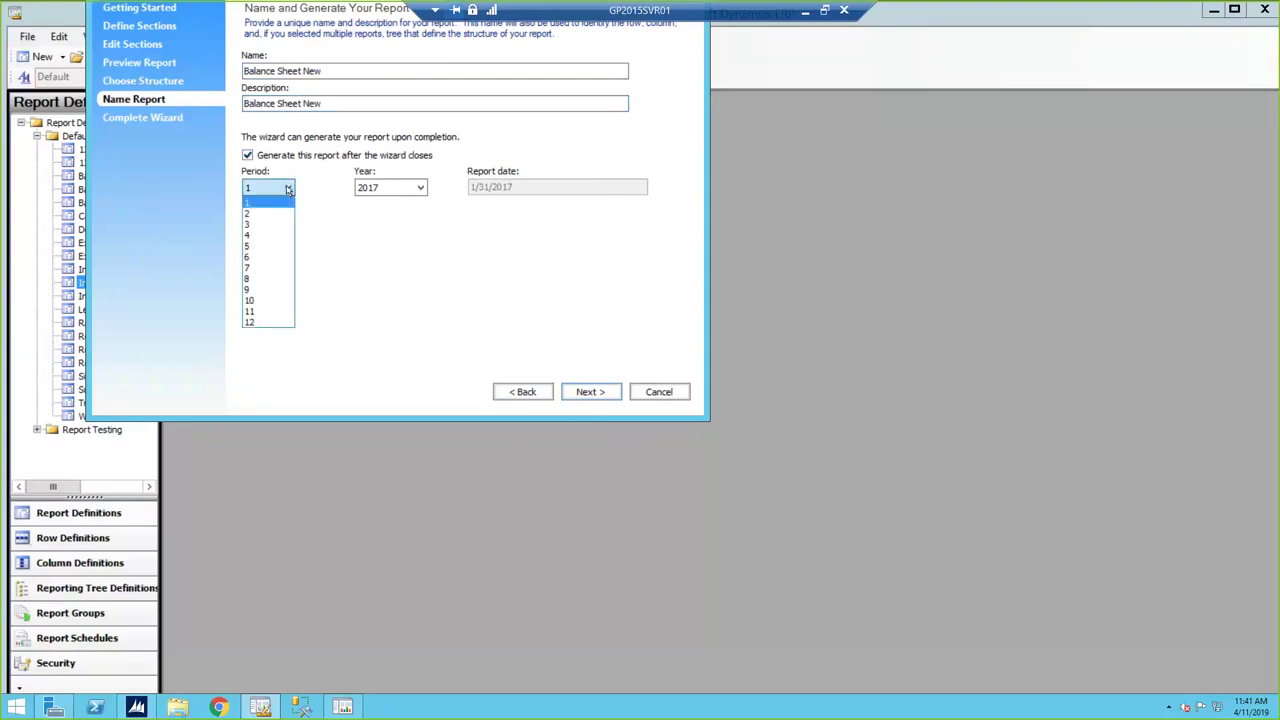
{"action": "left_click", "coordinate": [270, 238]}
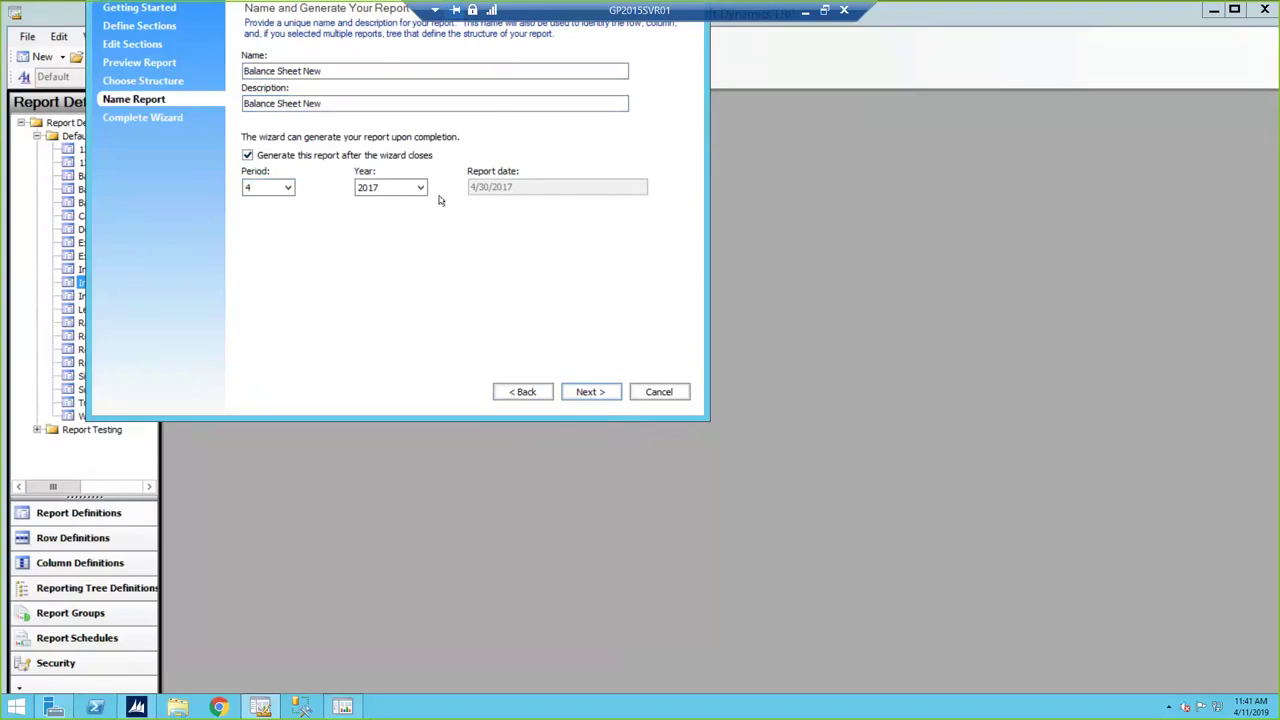
{"action": "left_click", "coordinate": [593, 392]}
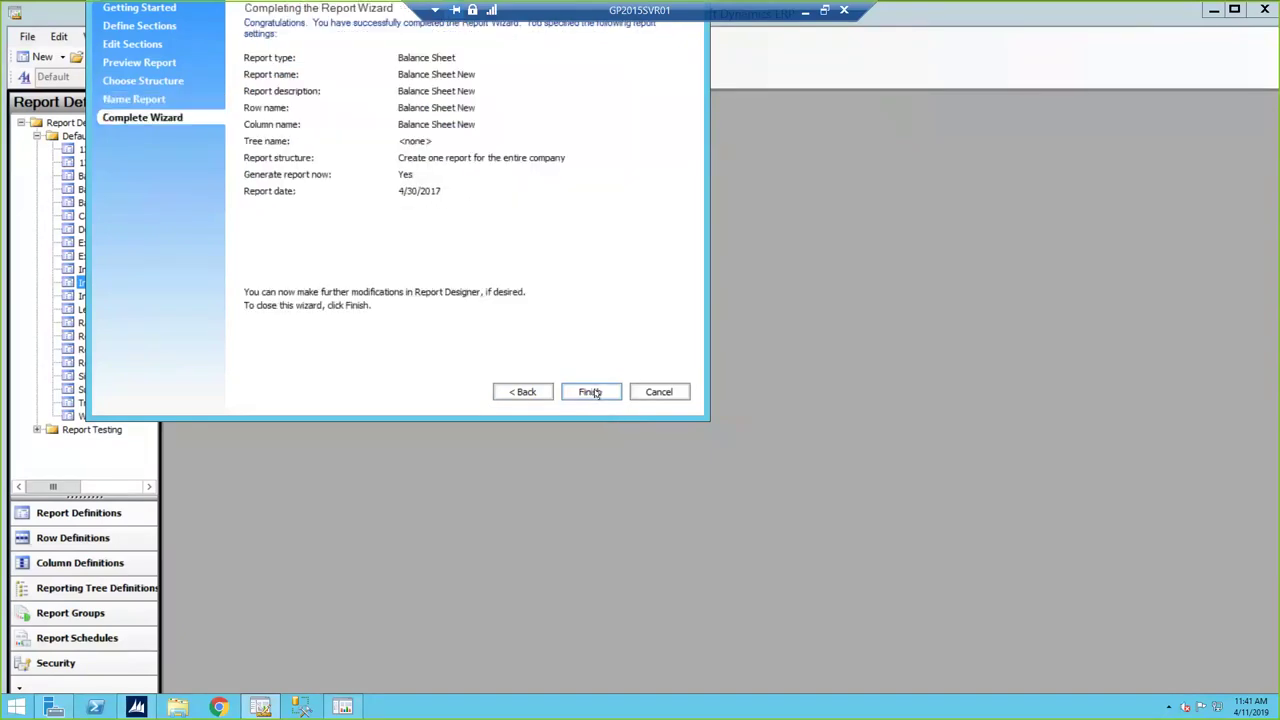
{"action": "left_click", "coordinate": [592, 392]}
{"action": "left_click", "coordinate": [796, 419]}
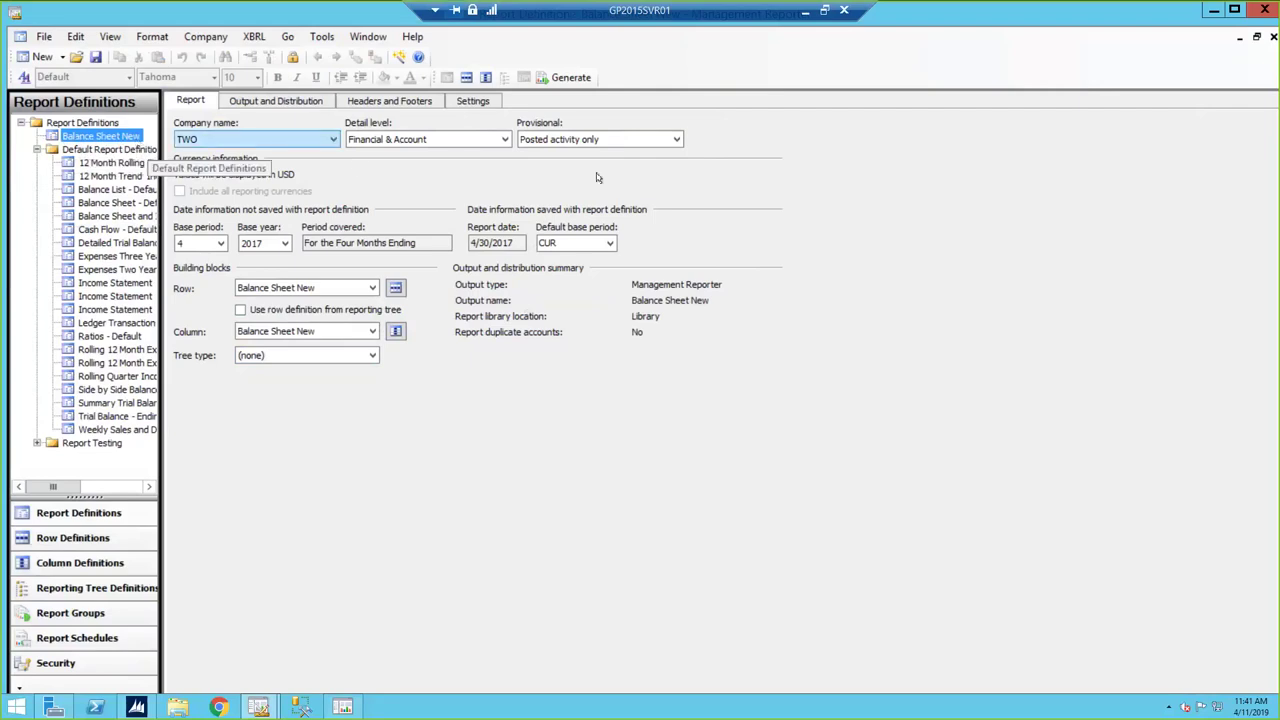
- Check Balance Sheet New in the report queue with a wider Report Name column, and read through the generated report in the viewer
{"action": "left_click", "coordinate": [1211, 10]}
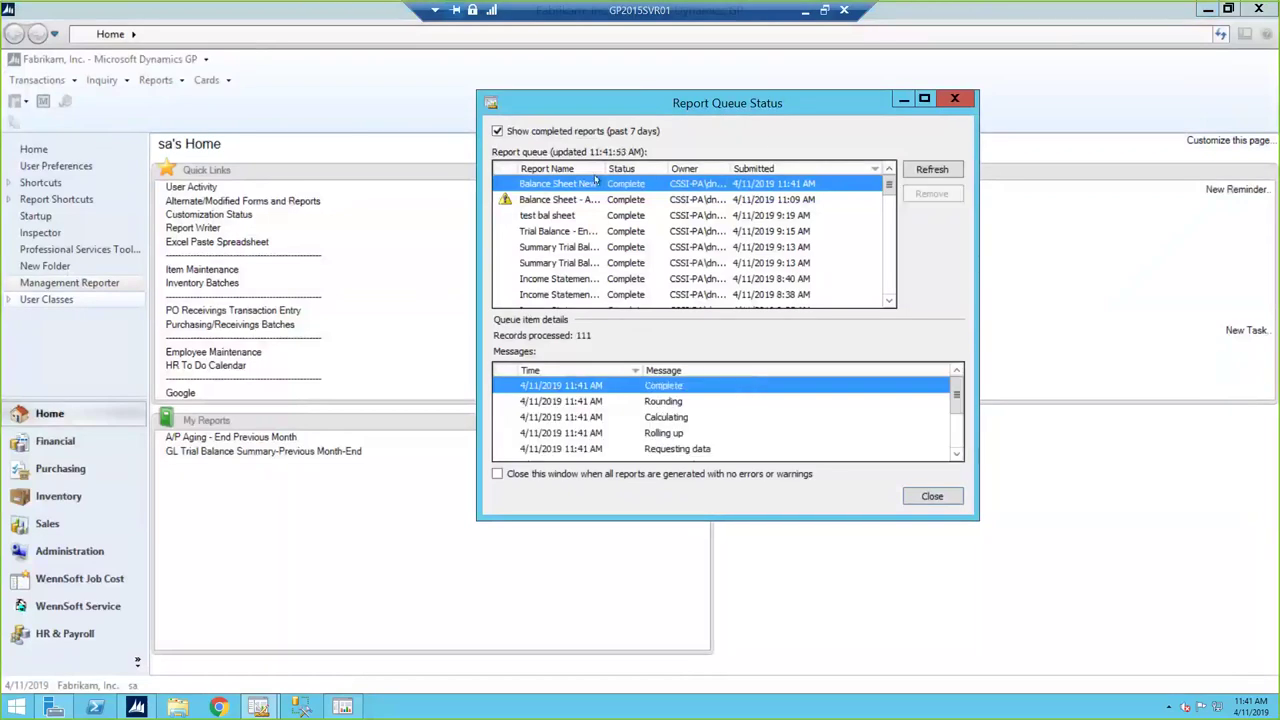
{"action": "left_click_drag", "start_coordinate": [600, 169], "coordinate": [640, 169]}
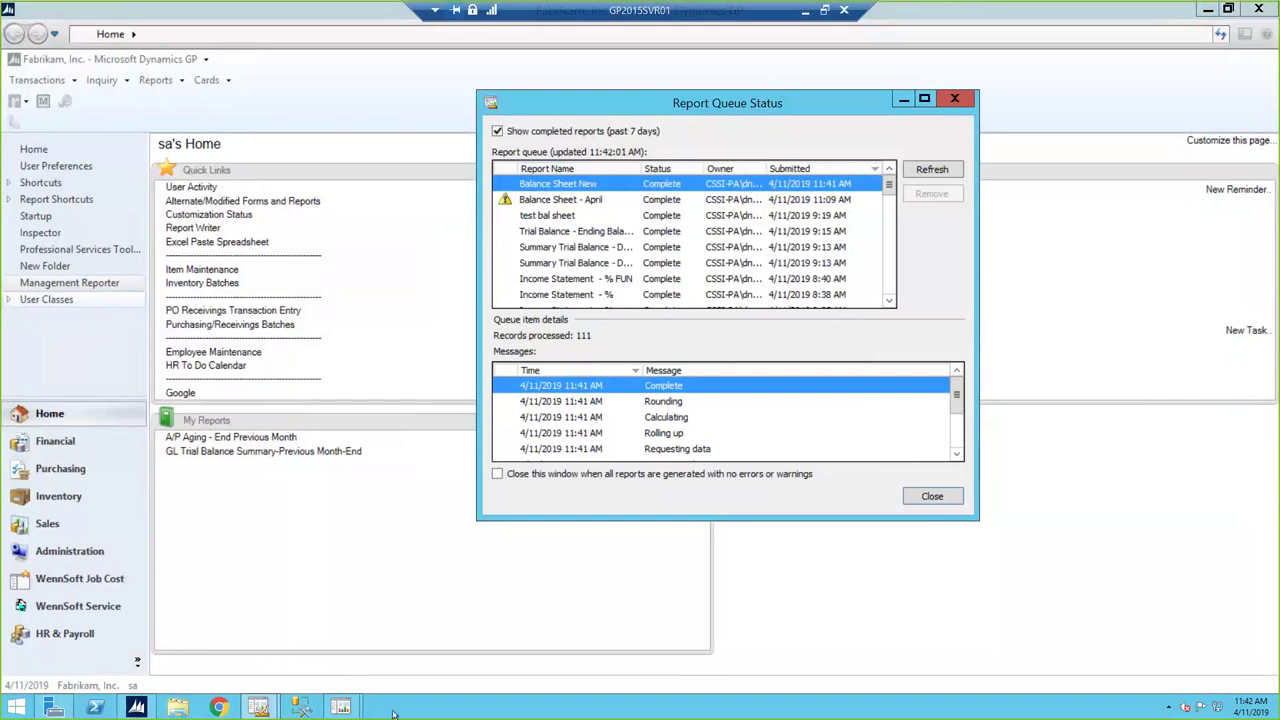
{"action": "mouse_move", "coordinate": [340, 707]}
{"action": "left_click", "coordinate": [381, 627]}
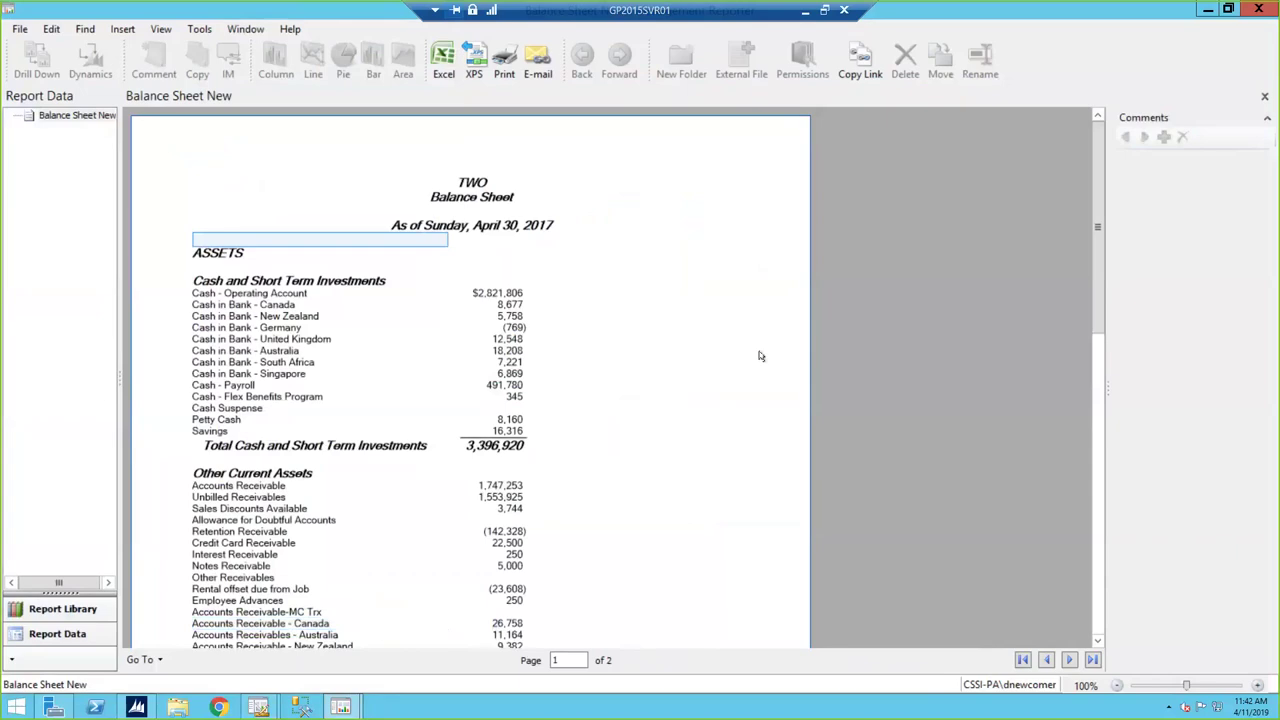
{"action": "scroll", "coordinate": [1086, 356], "scroll_direction": "down", "scroll_amount": 5}
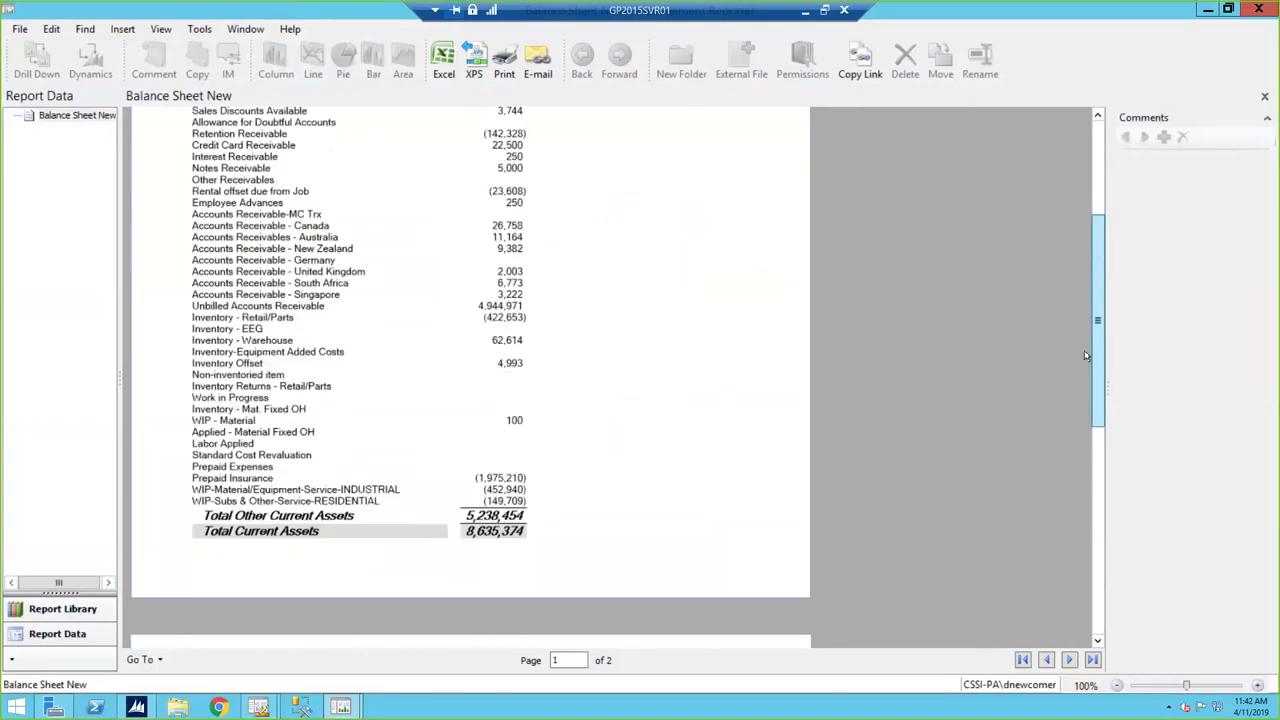
{"action": "scroll", "coordinate": [1086, 356], "scroll_direction": "down", "scroll_amount": 4}
{"action": "scroll", "coordinate": [1098, 248], "scroll_direction": "up", "scroll_amount": 8}
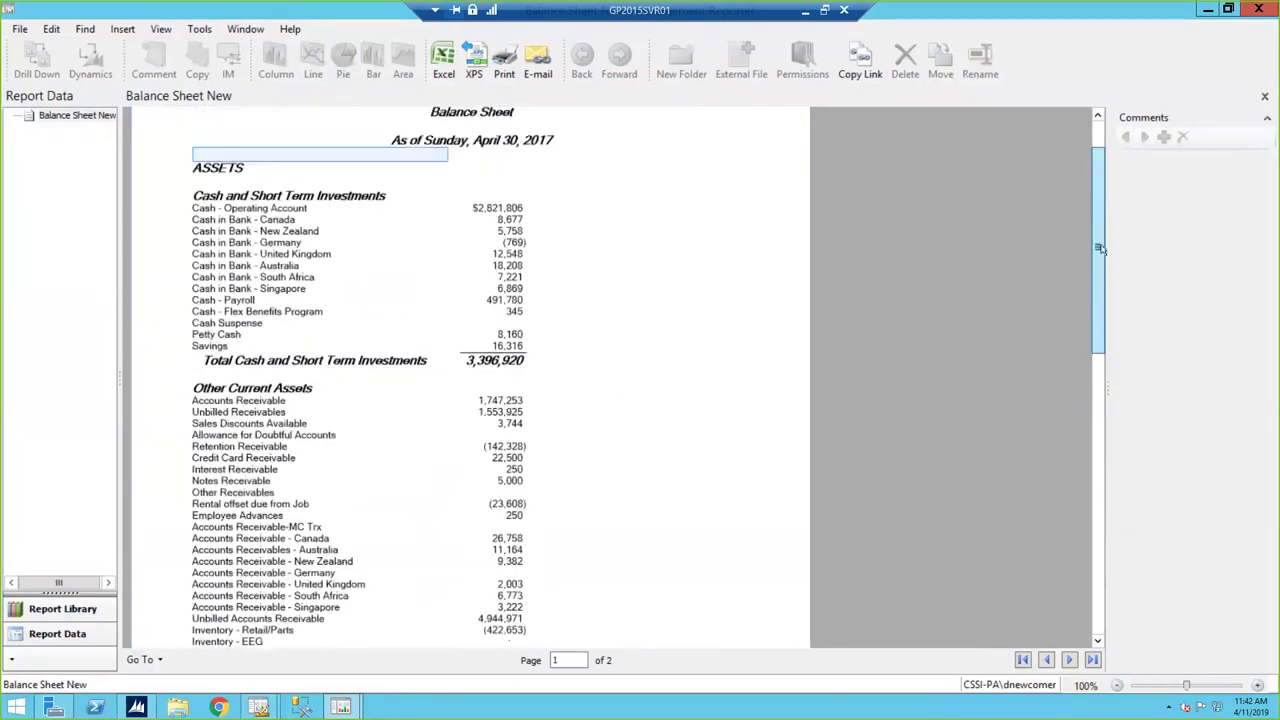
{"action": "scroll", "coordinate": [1098, 248], "scroll_direction": "up", "scroll_amount": 2}
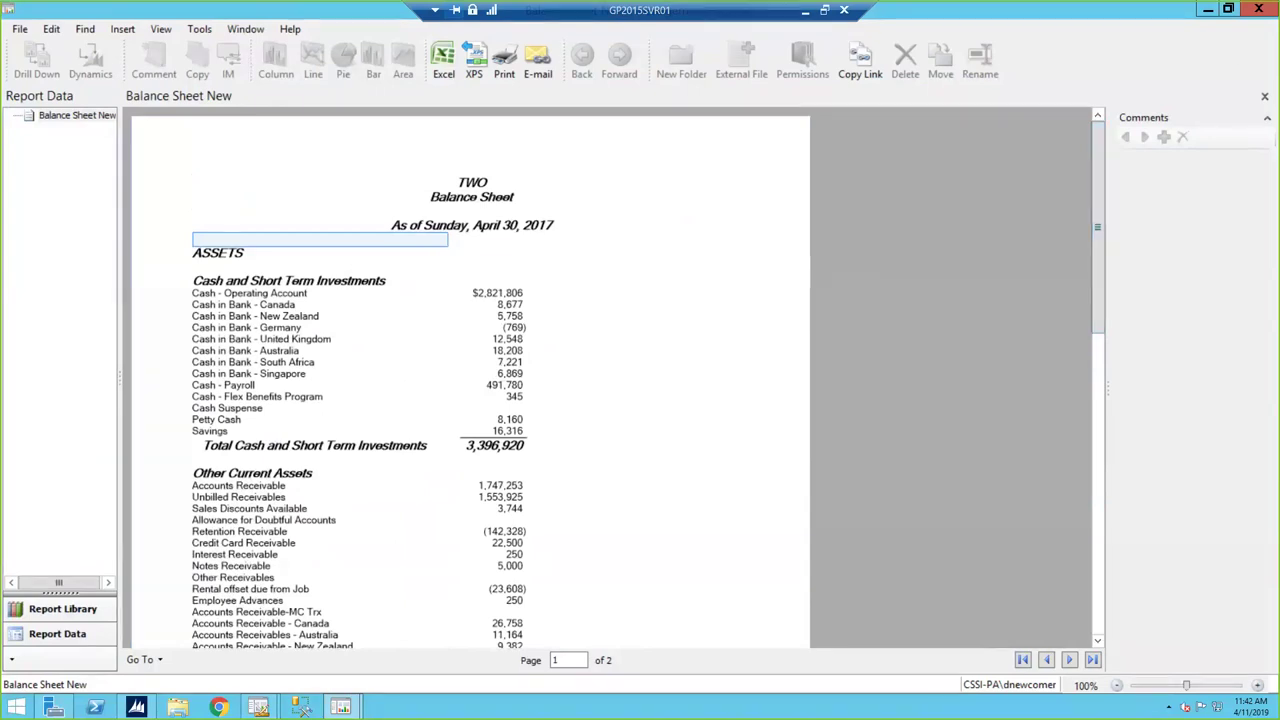
- Close the report viewer and the queue status window, and switch back to Report Designer
{"action": "left_click", "coordinate": [1258, 9]}
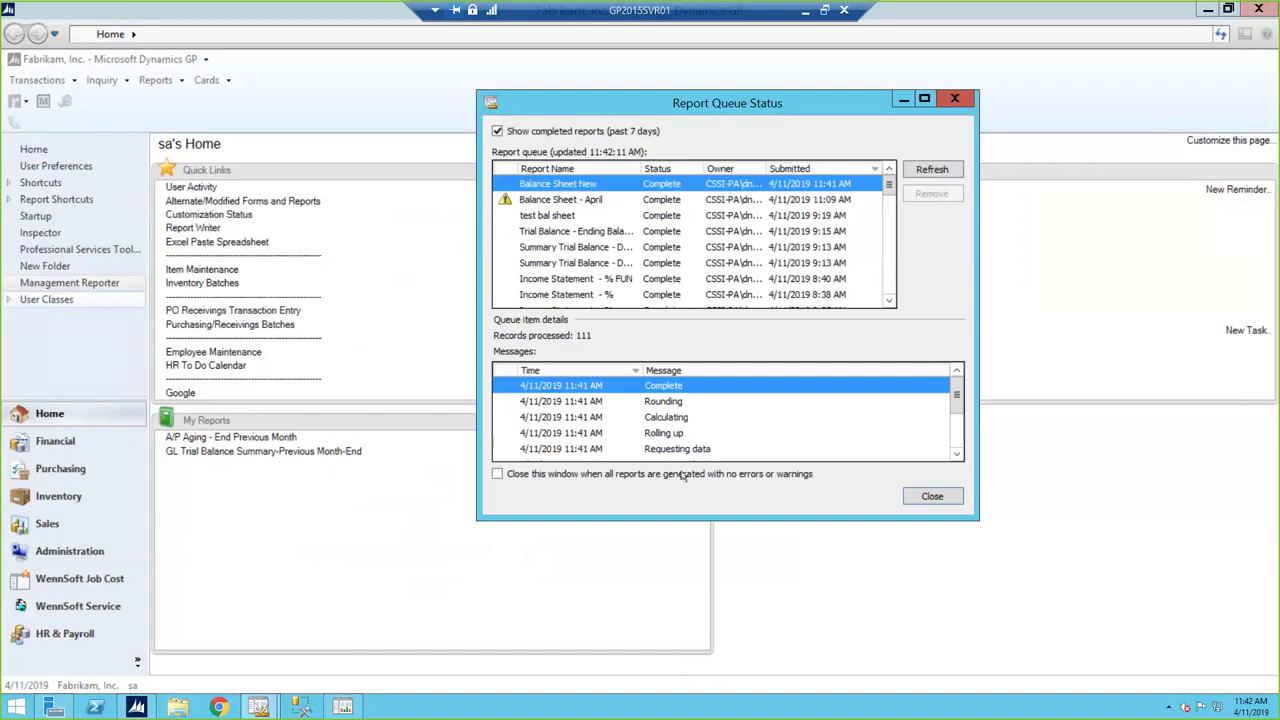
{"action": "left_click", "coordinate": [948, 99]}
{"action": "left_click", "coordinate": [260, 707]}
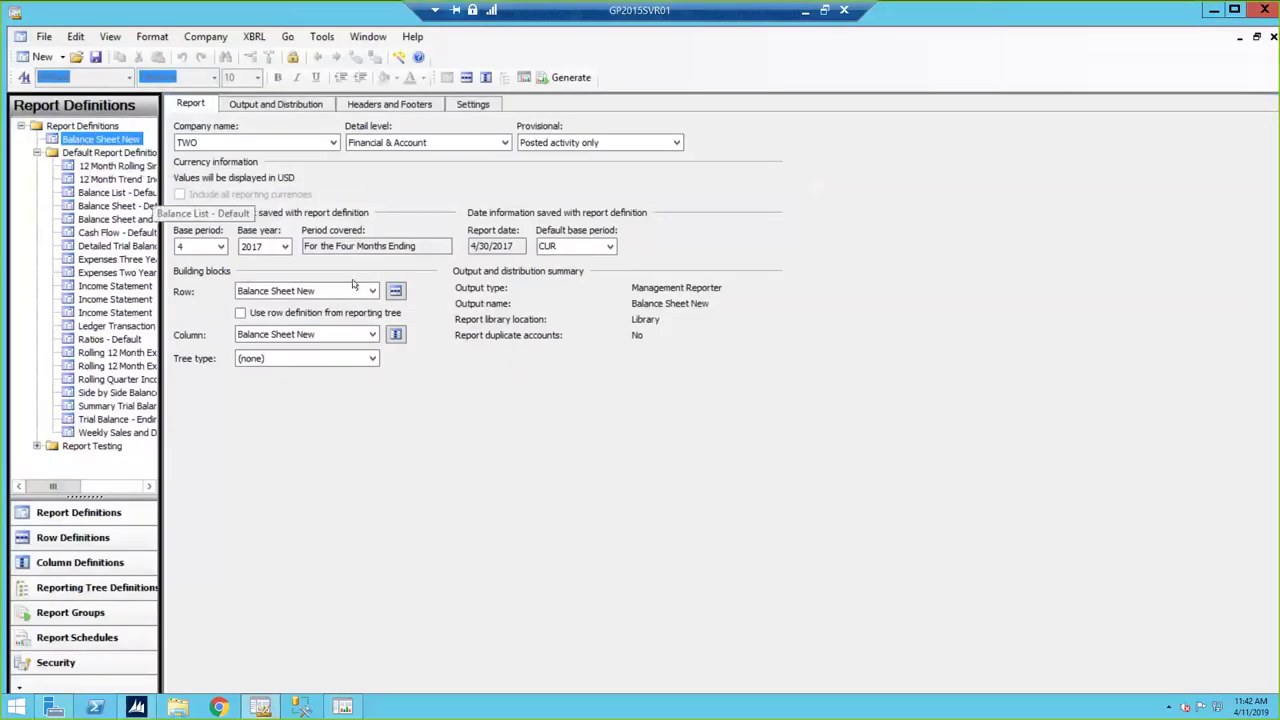
- Open the row definition used by the Balance Sheet New report and widen its Description column to examine the rows
{"action": "left_click", "coordinate": [395, 290]}
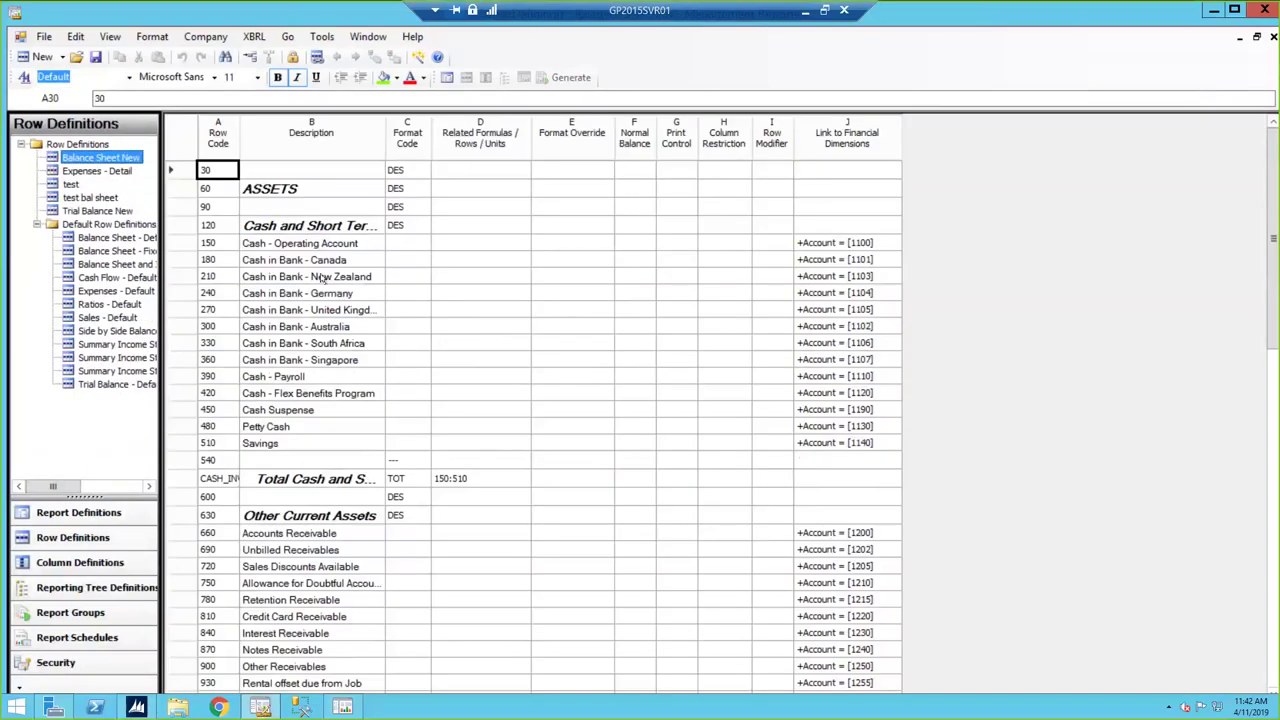
{"action": "left_click_drag", "start_coordinate": [386, 137], "coordinate": [412, 137]}
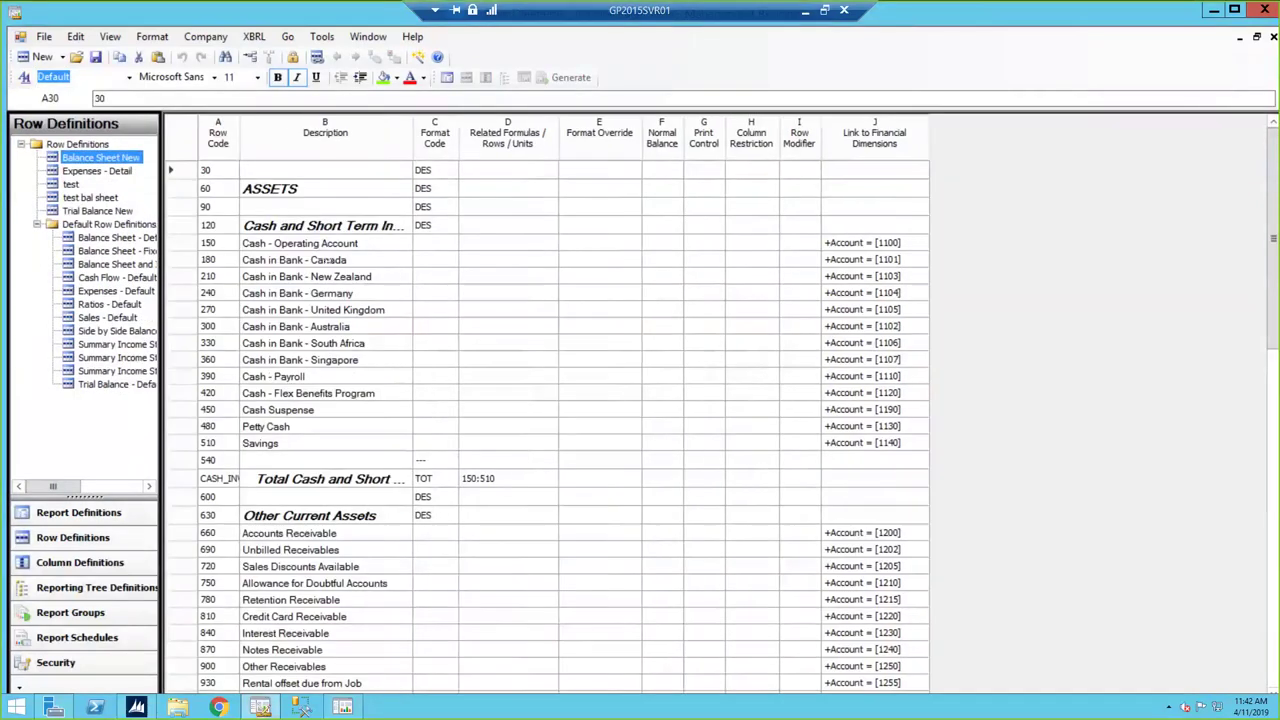
{"action": "left_click", "coordinate": [335, 245]}
{"action": "left_click", "coordinate": [391, 290]}
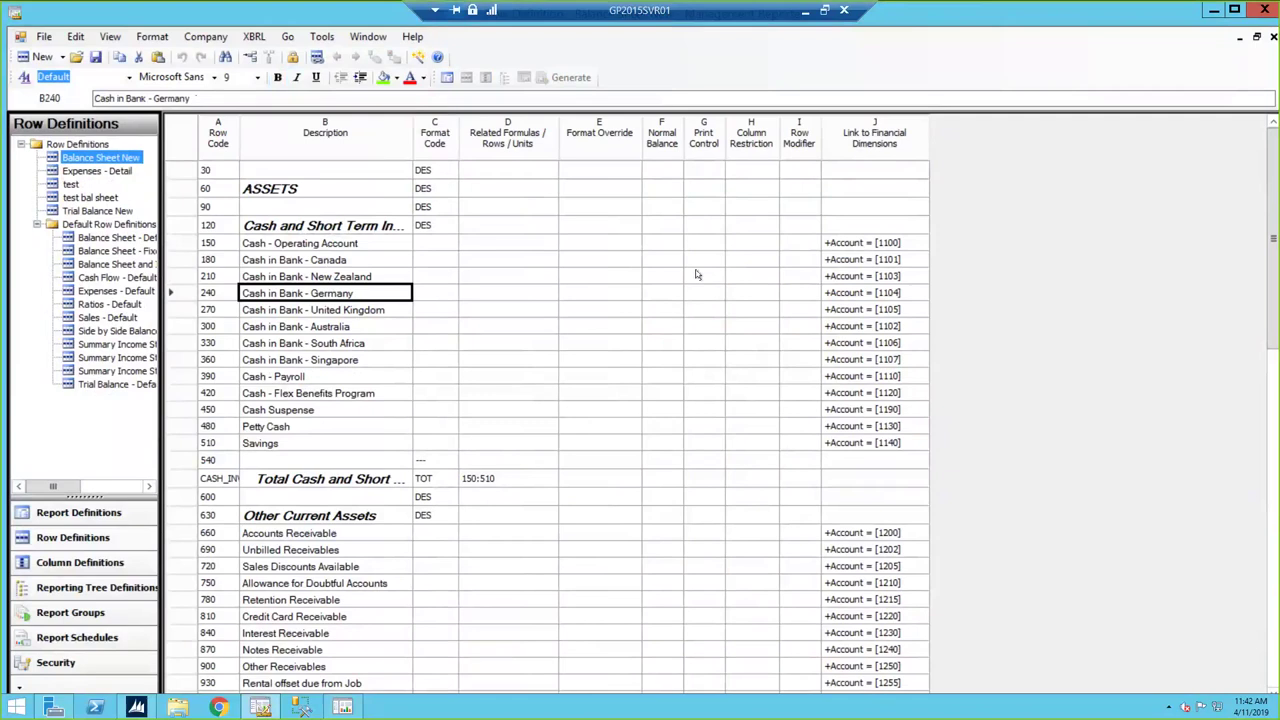
- Extend the Cash - Operating Account row's financial dimension link to the account range 1100 to 1105
{"action": "left_click", "coordinate": [876, 244]}
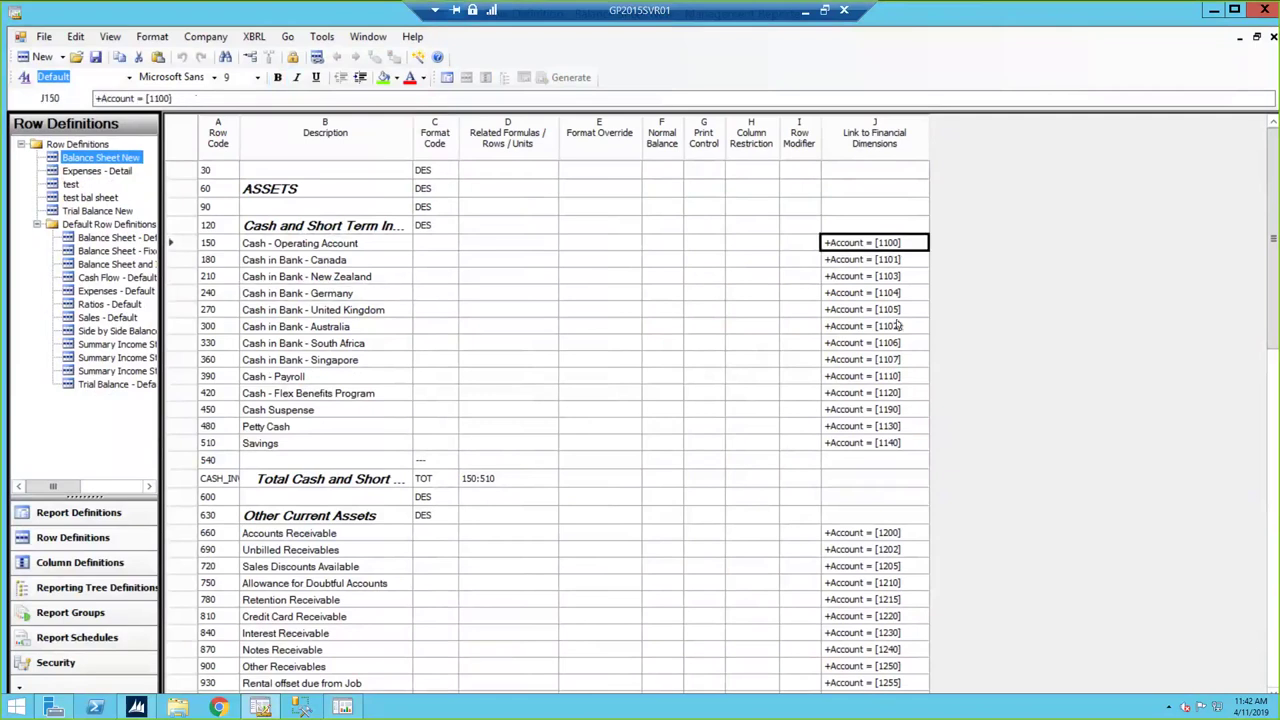
{"action": "double_click", "coordinate": [913, 246]}
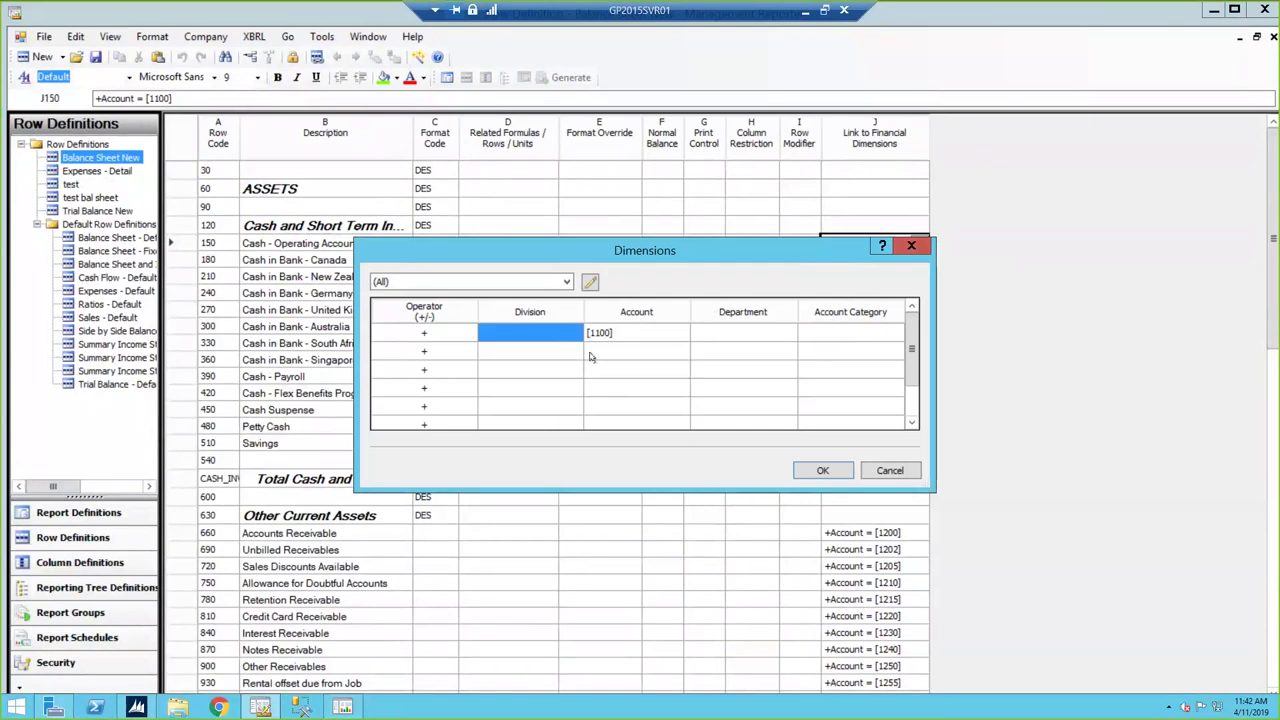
{"action": "double_click", "coordinate": [625, 338]}
{"action": "left_click", "coordinate": [675, 283]}
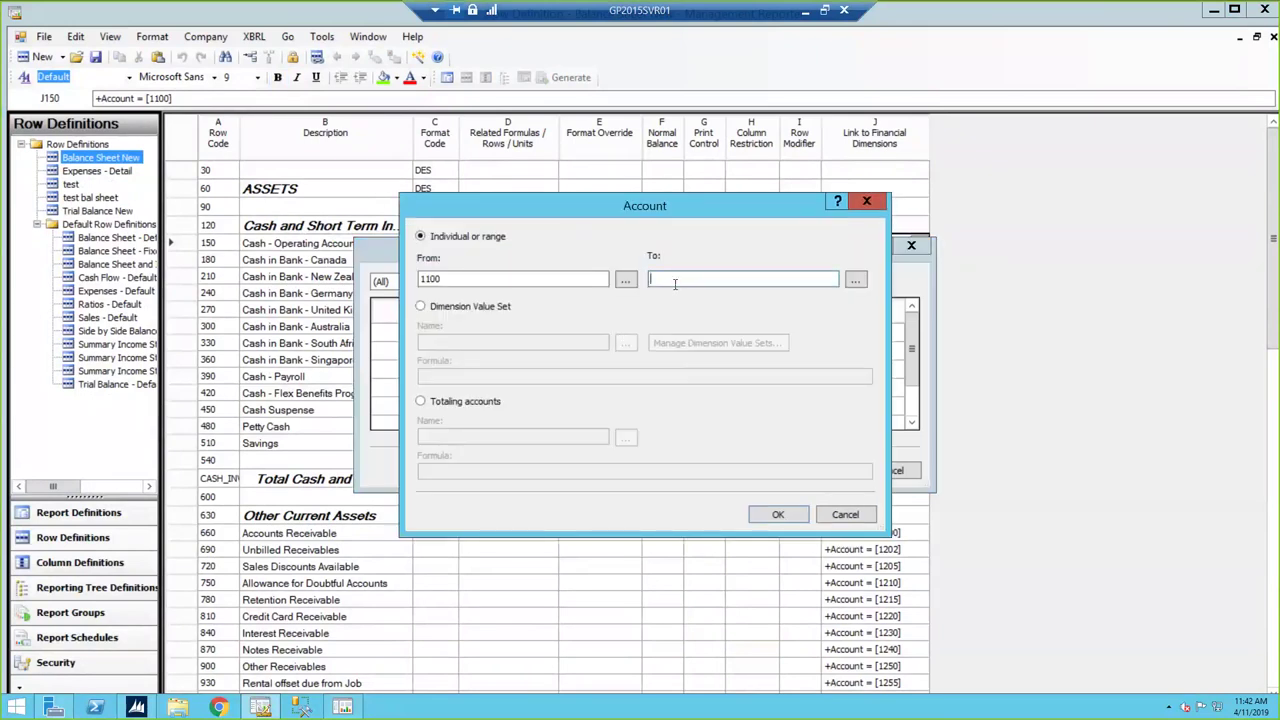
{"action": "type", "text": "1105"}
{"action": "left_click", "coordinate": [776, 515]}
{"action": "left_click", "coordinate": [820, 469]}
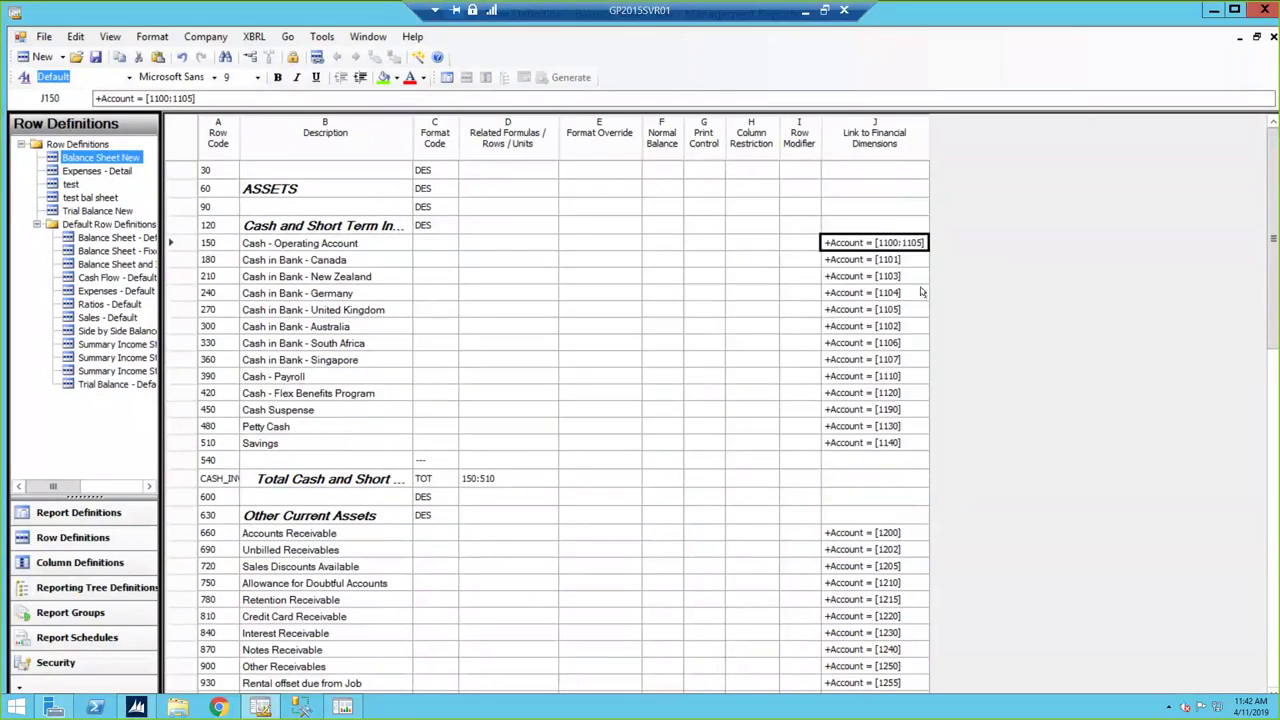
- Delete the Cash in Bank rows for Canada, New Zealand, Germany and United Kingdom, and close the row definition without saving
{"action": "left_click_drag", "start_coordinate": [963, 134], "coordinate": [968, 134]}
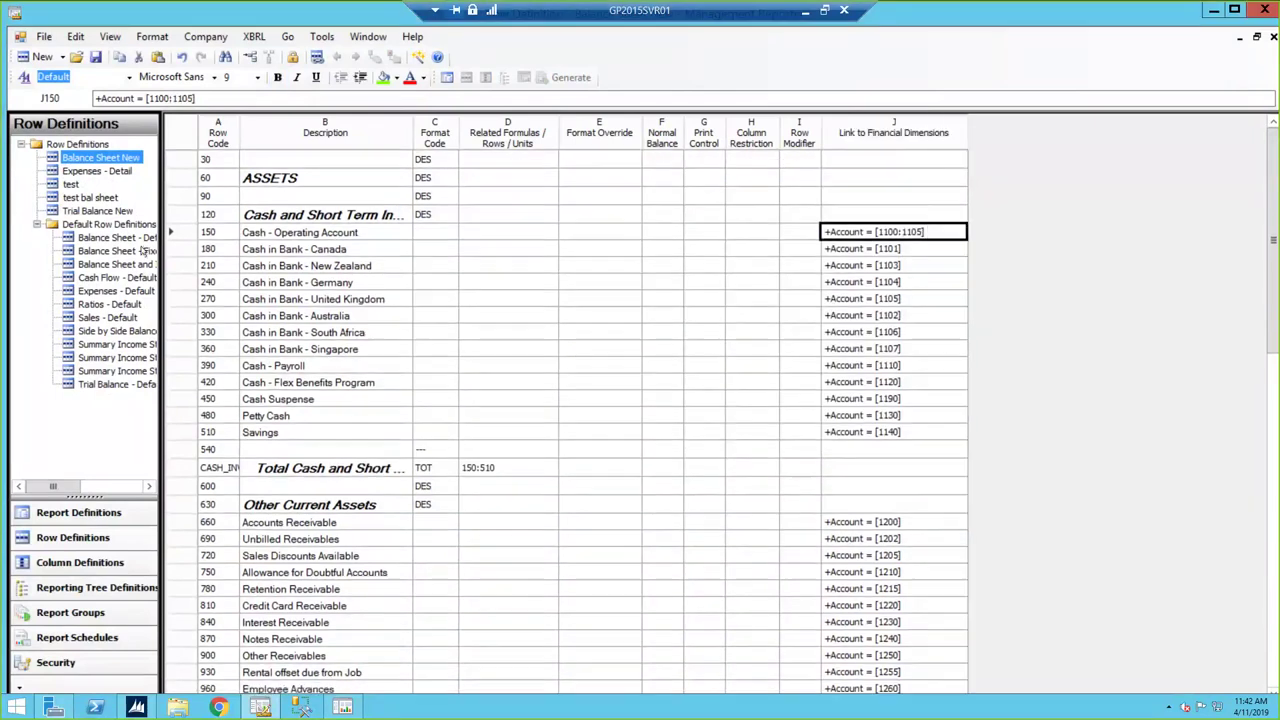
{"action": "left_click", "coordinate": [178, 251]}
{"action": "left_click_drag", "start_coordinate": [180, 268], "coordinate": [180, 296]}
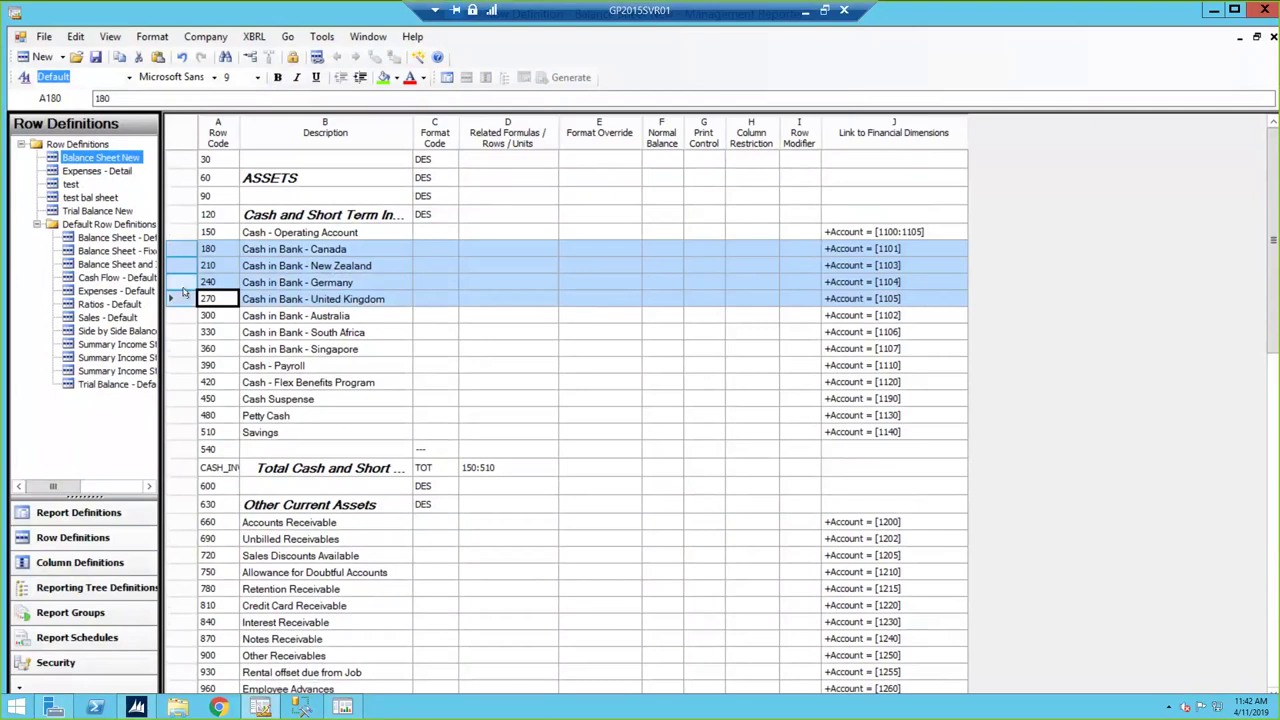
{"action": "right_click", "coordinate": [183, 275]}
{"action": "left_click", "coordinate": [258, 446]}
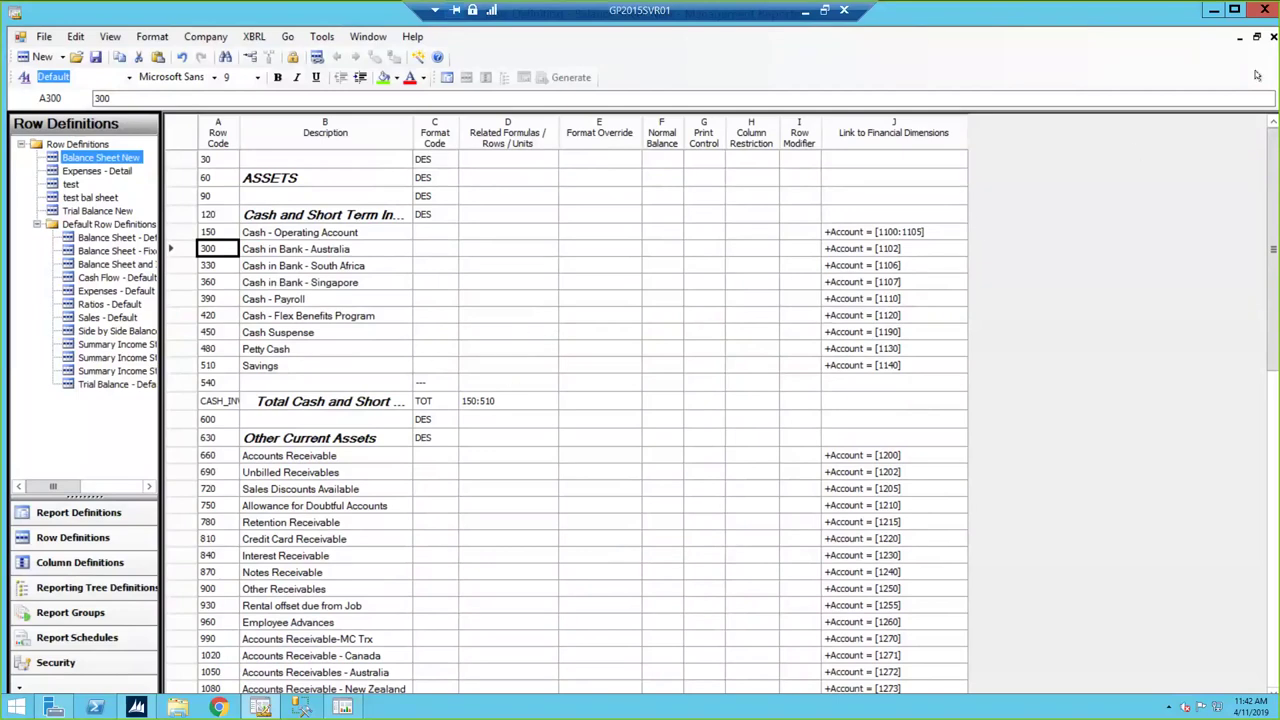
{"action": "left_click", "coordinate": [1273, 36]}
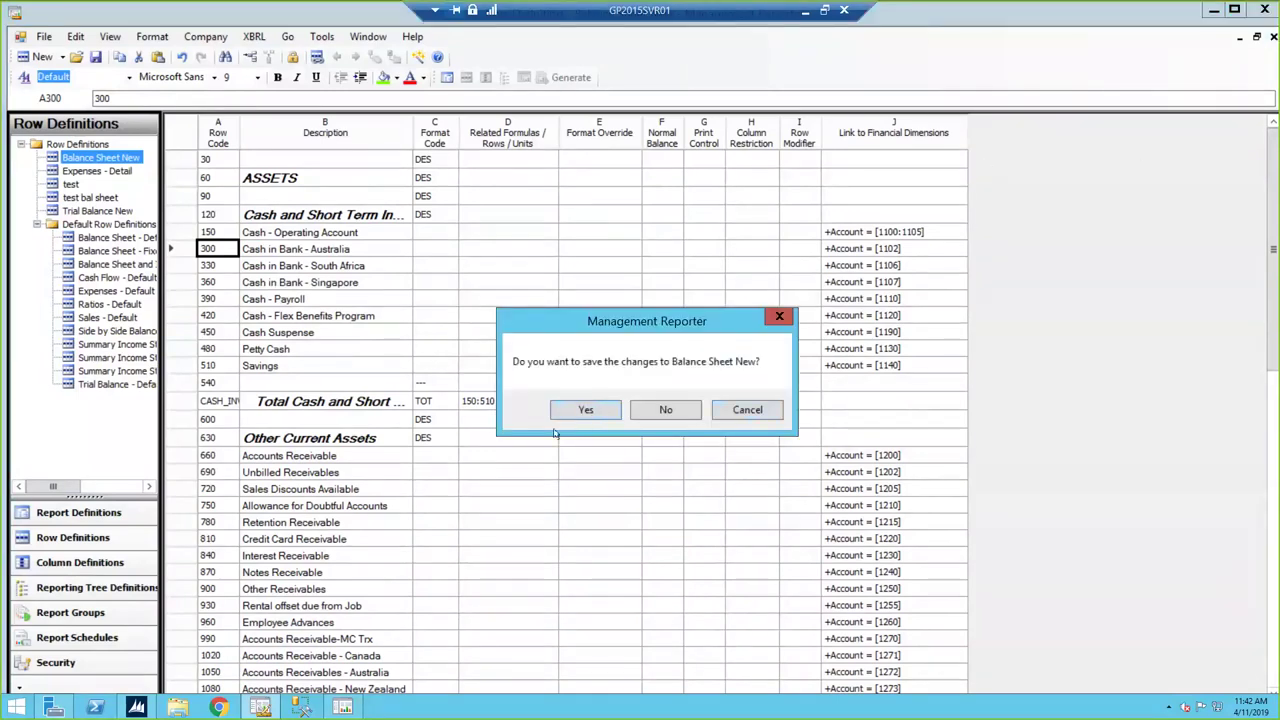
{"action": "left_click", "coordinate": [662, 410]}
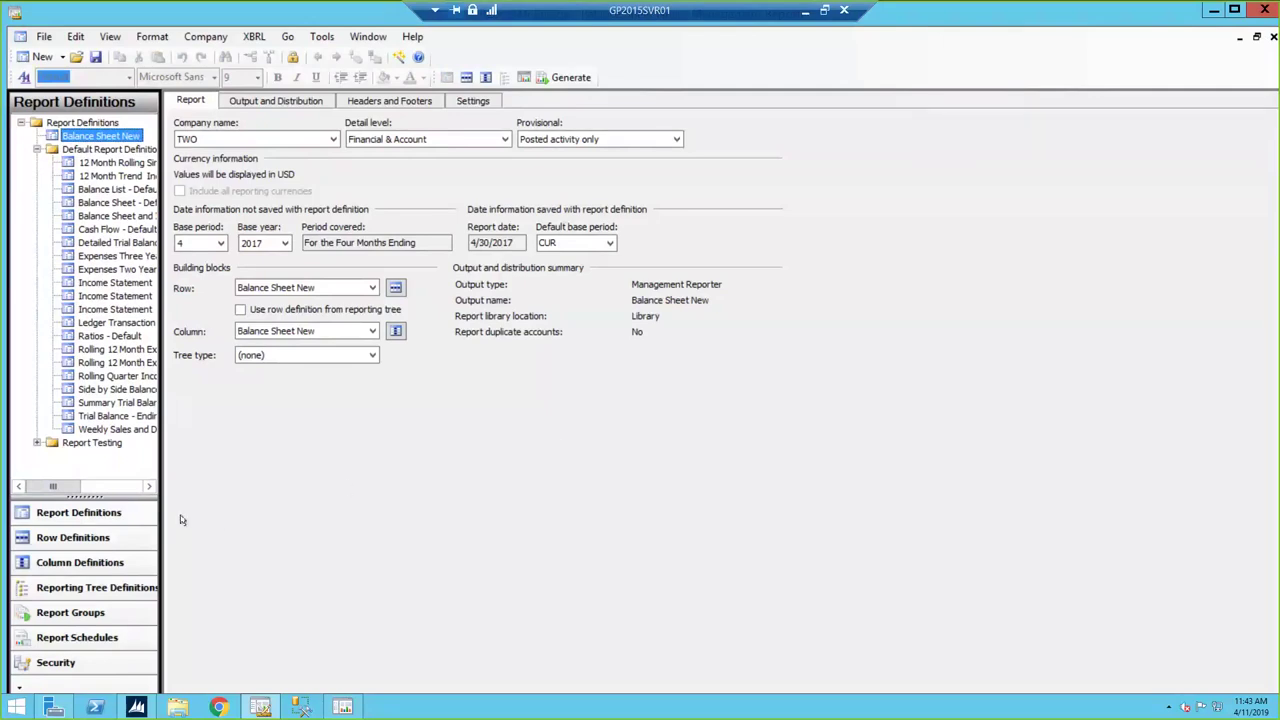
- Close the Balance Sheet New report definition and list the column definitions with their full names readable
{"action": "left_click", "coordinate": [72, 564]}
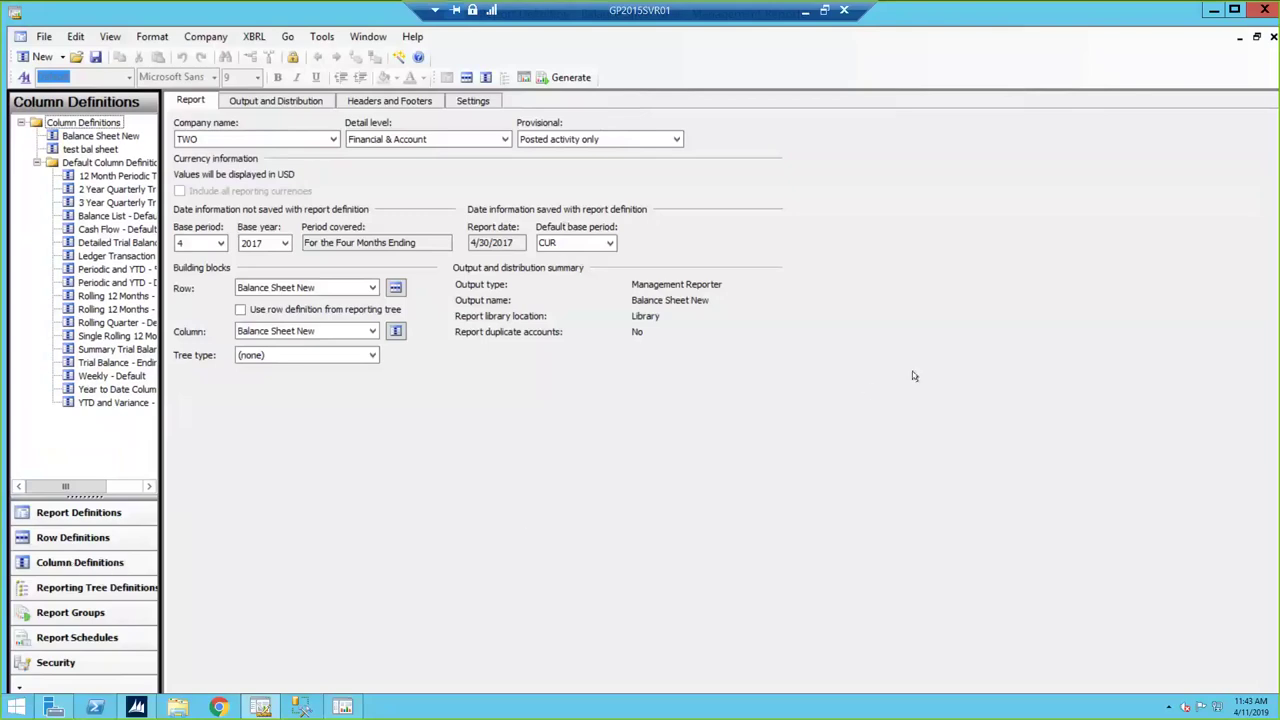
{"action": "left_click", "coordinate": [1273, 36]}
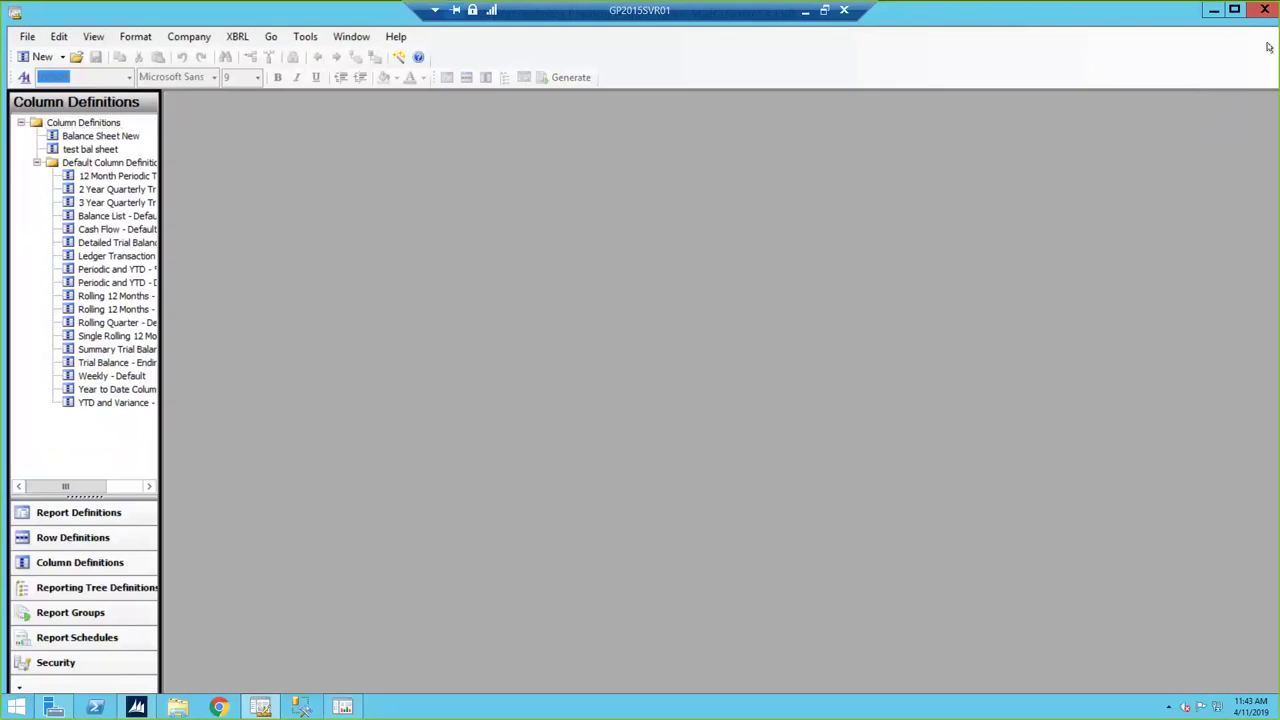
{"action": "left_click_drag", "start_coordinate": [161, 416], "coordinate": [230, 404]}
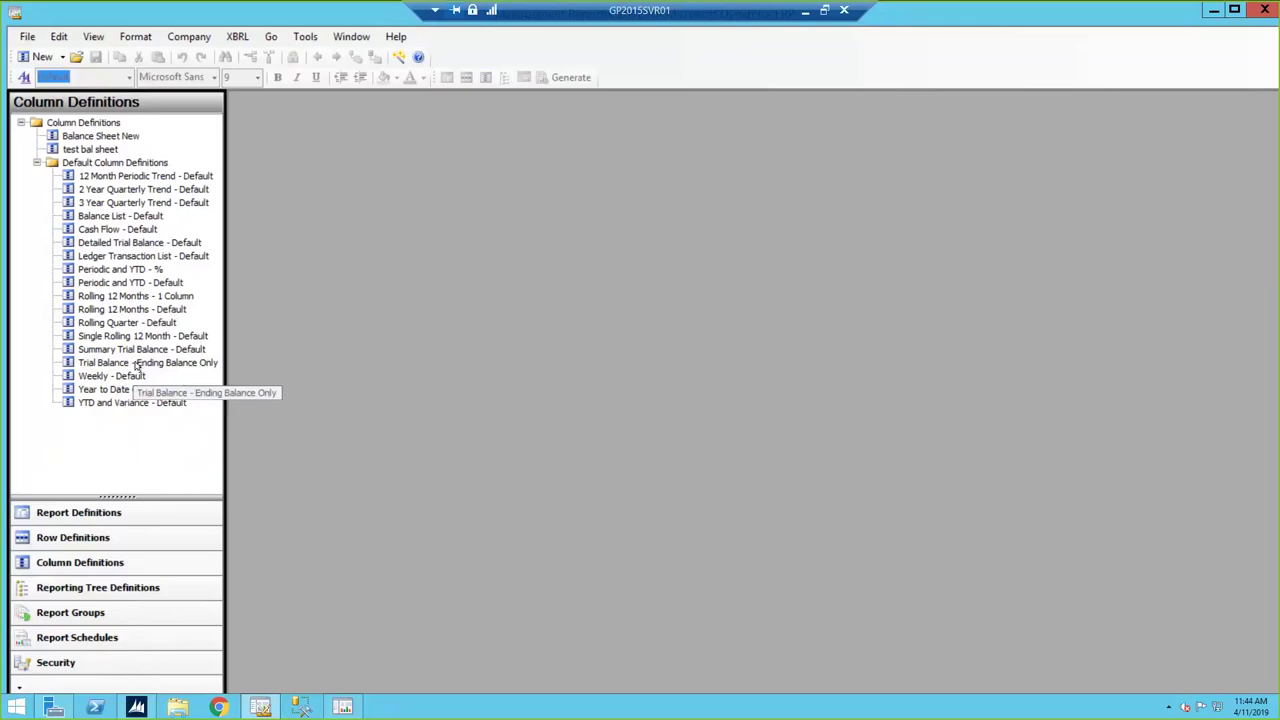
- Open the Summary Trial Balance - Default column definition to review its columns, and close it
{"action": "left_click", "coordinate": [107, 351]}
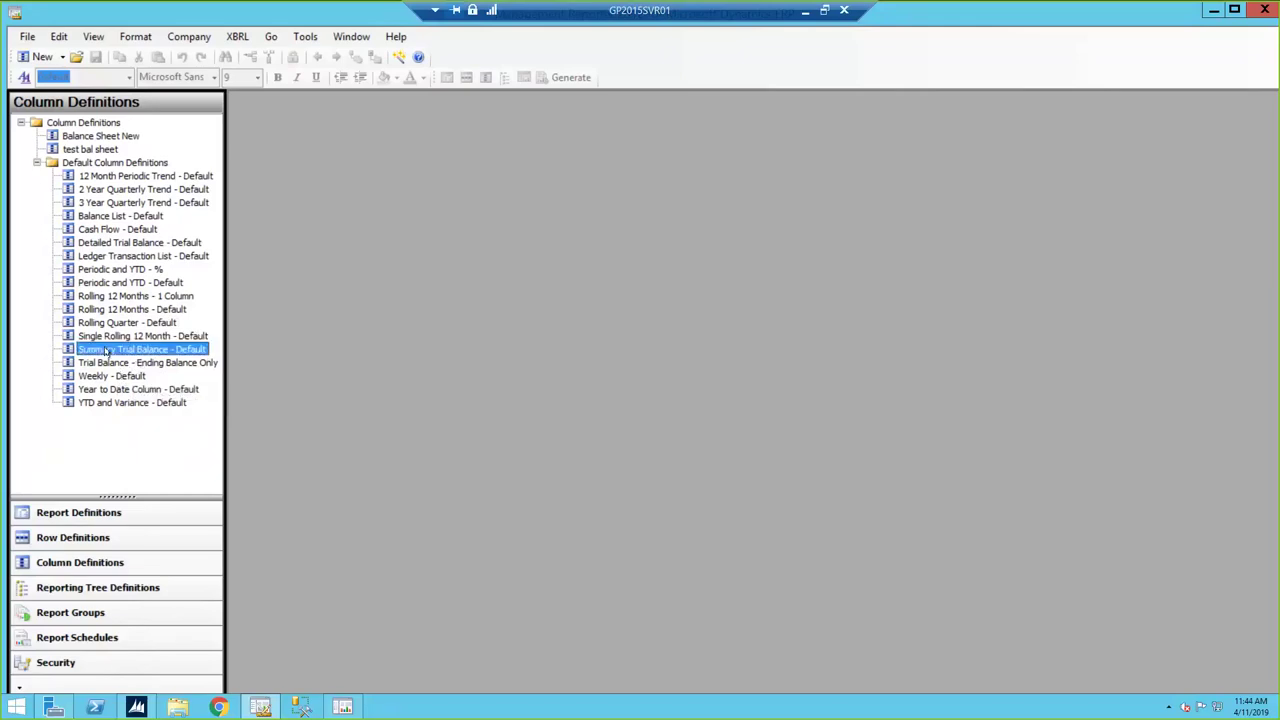
{"action": "double_click", "coordinate": [107, 351]}
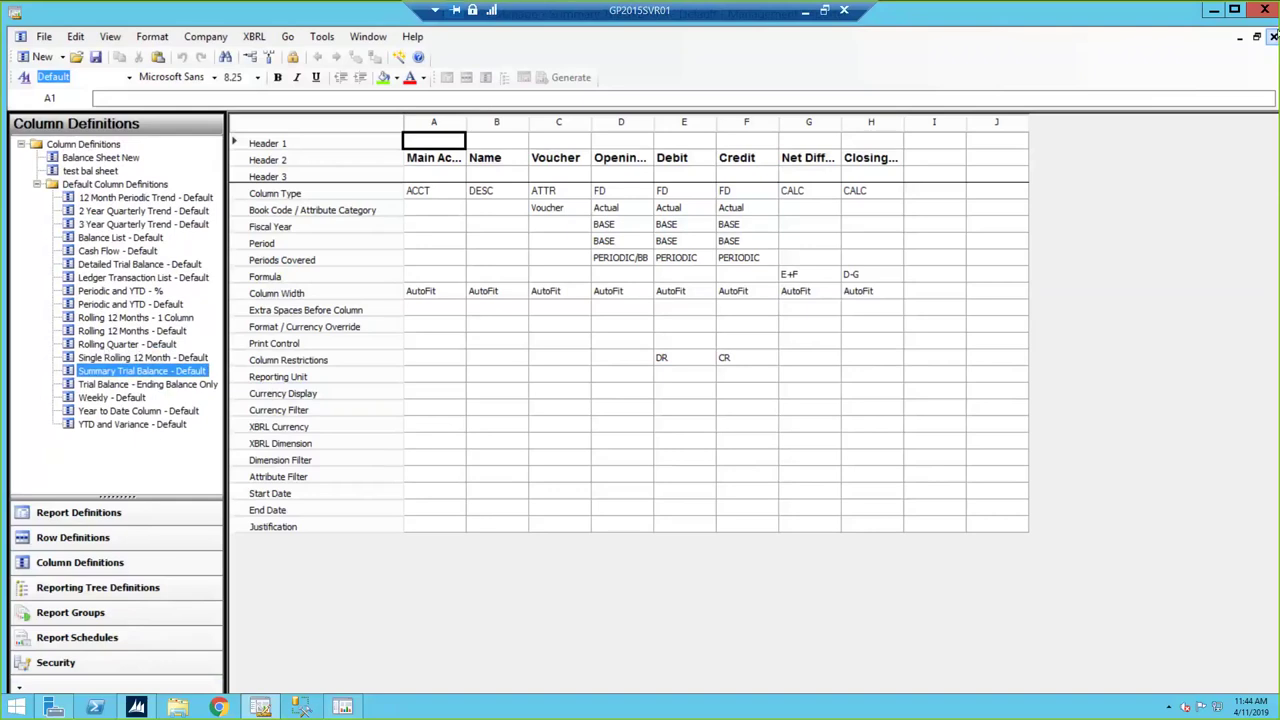
{"action": "left_click", "coordinate": [1273, 36]}
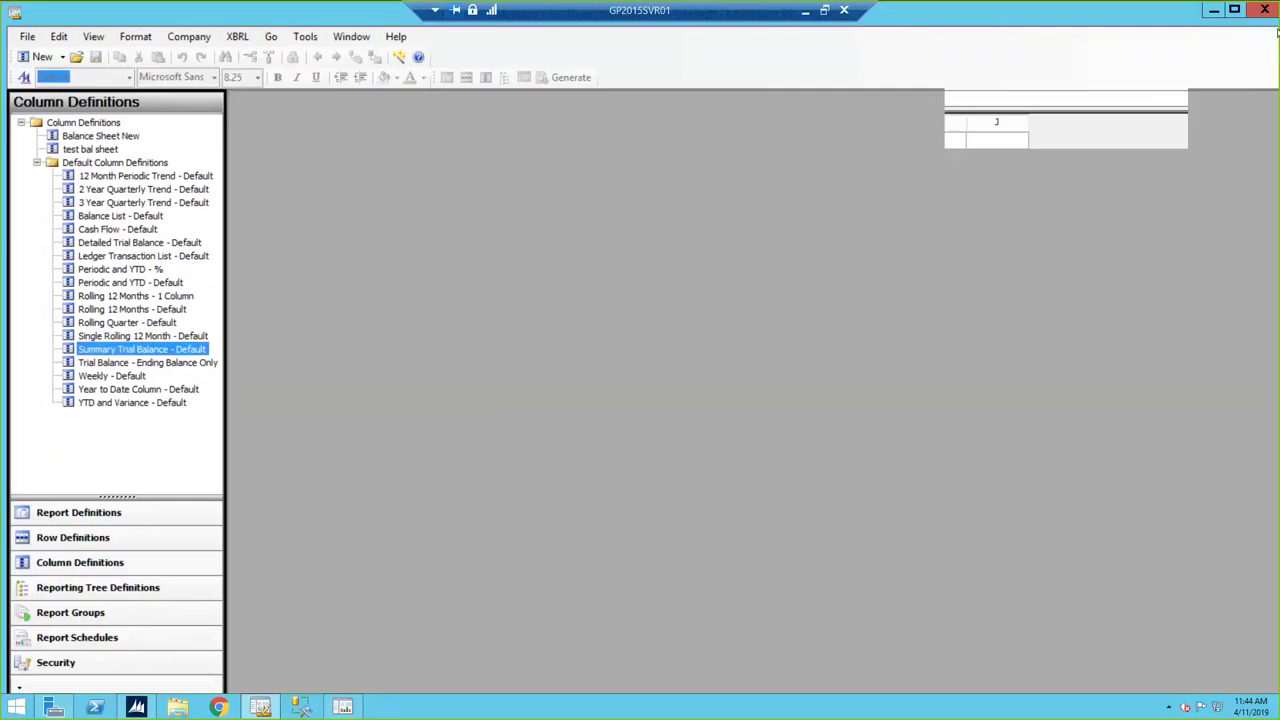
- Open the Summary Trial Balance - Default report definition and review its Trial Balance - Default row definition, closing only the row definition
{"action": "left_click", "coordinate": [86, 514]}
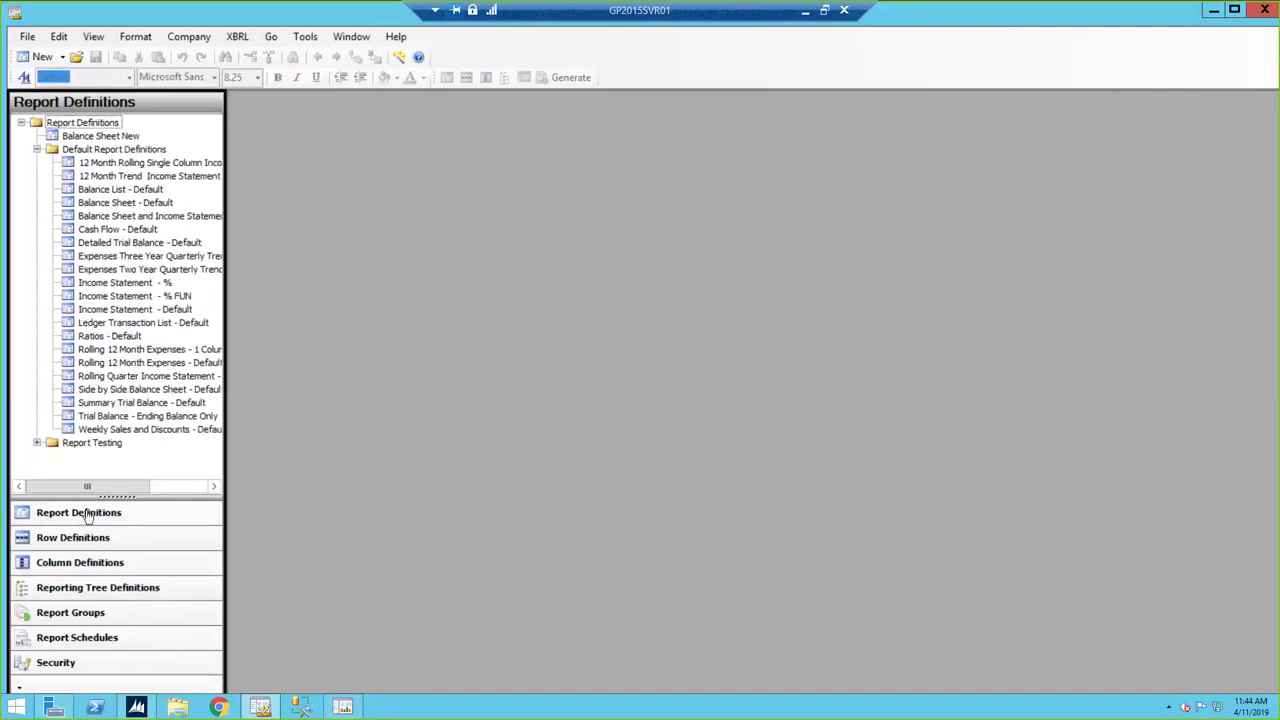
{"action": "double_click", "coordinate": [114, 404]}
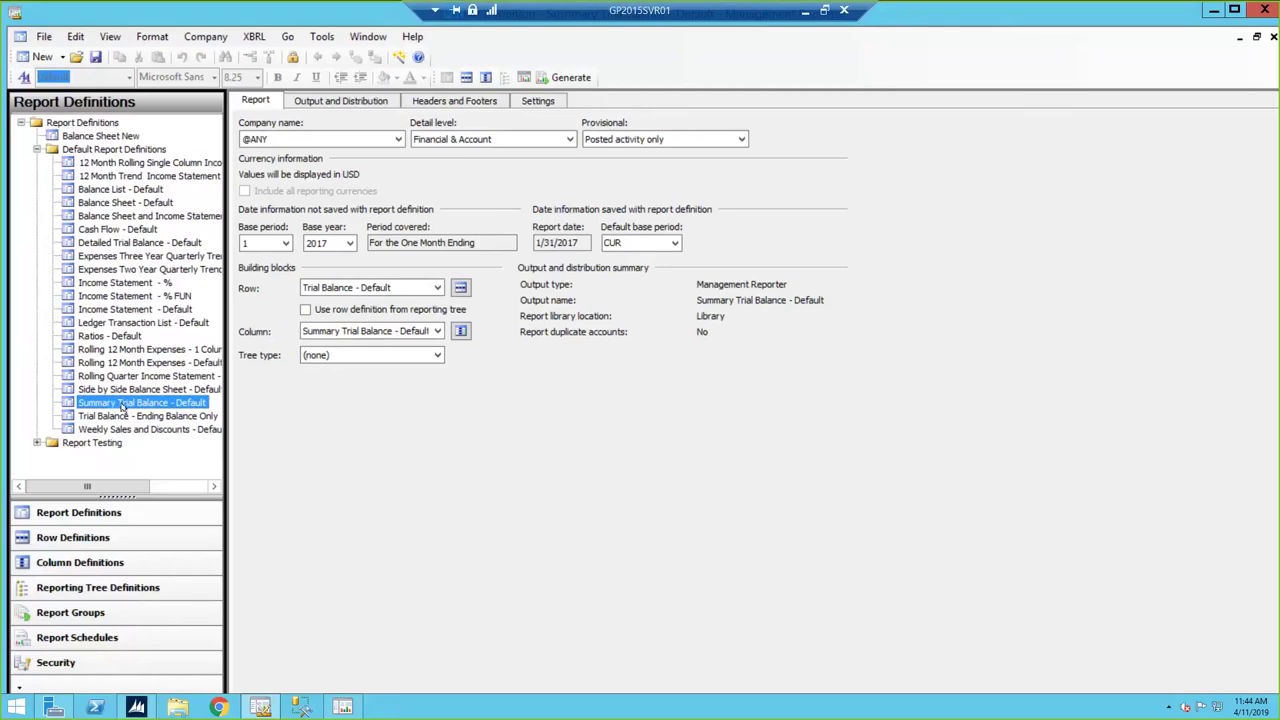
{"action": "left_click", "coordinate": [328, 325]}
{"action": "left_click", "coordinate": [460, 288]}
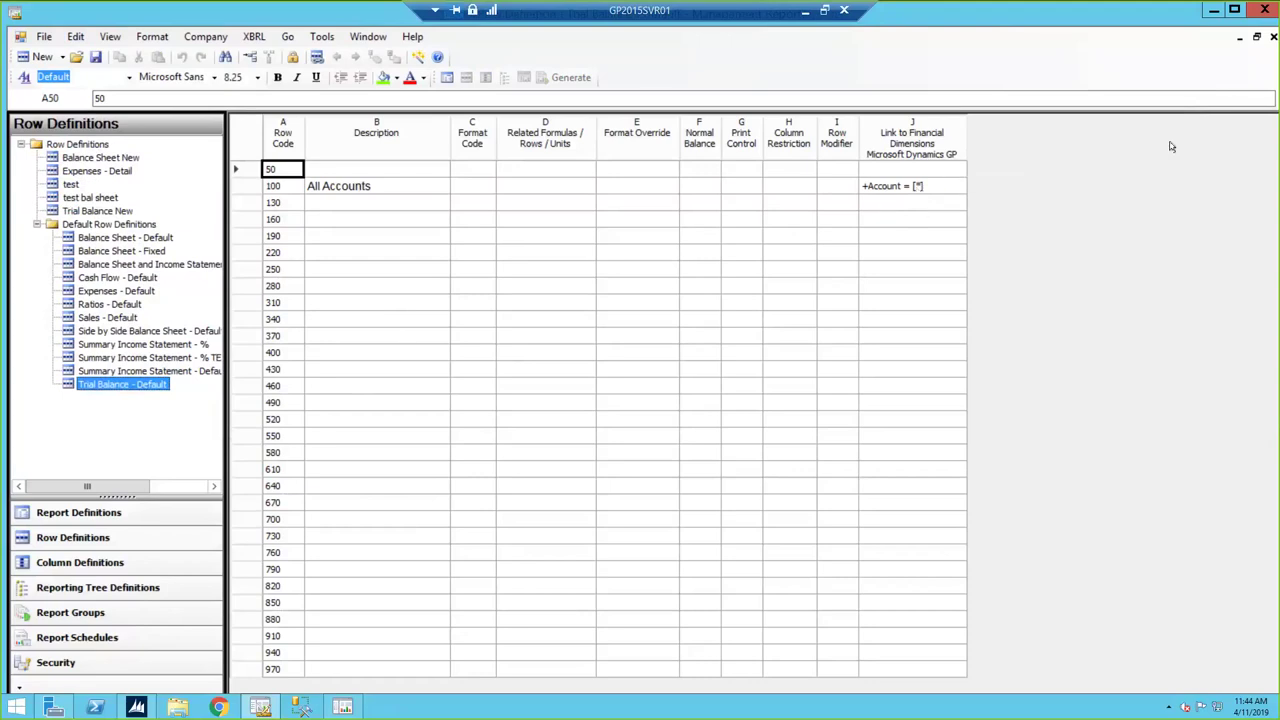
{"action": "left_click", "coordinate": [1272, 38]}
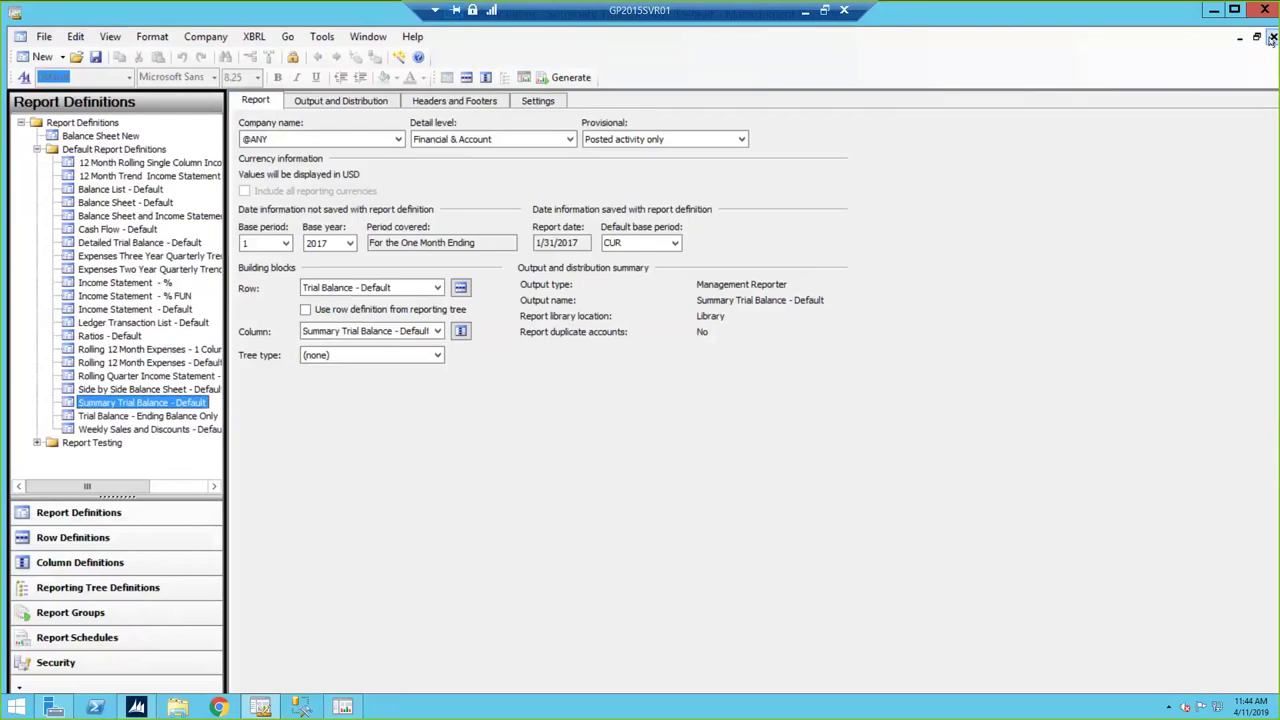
- Generate the Summary Trial Balance - Default report and drill down from the All Accounts closing balance to the individual accounts
{"action": "left_click", "coordinate": [563, 78]}
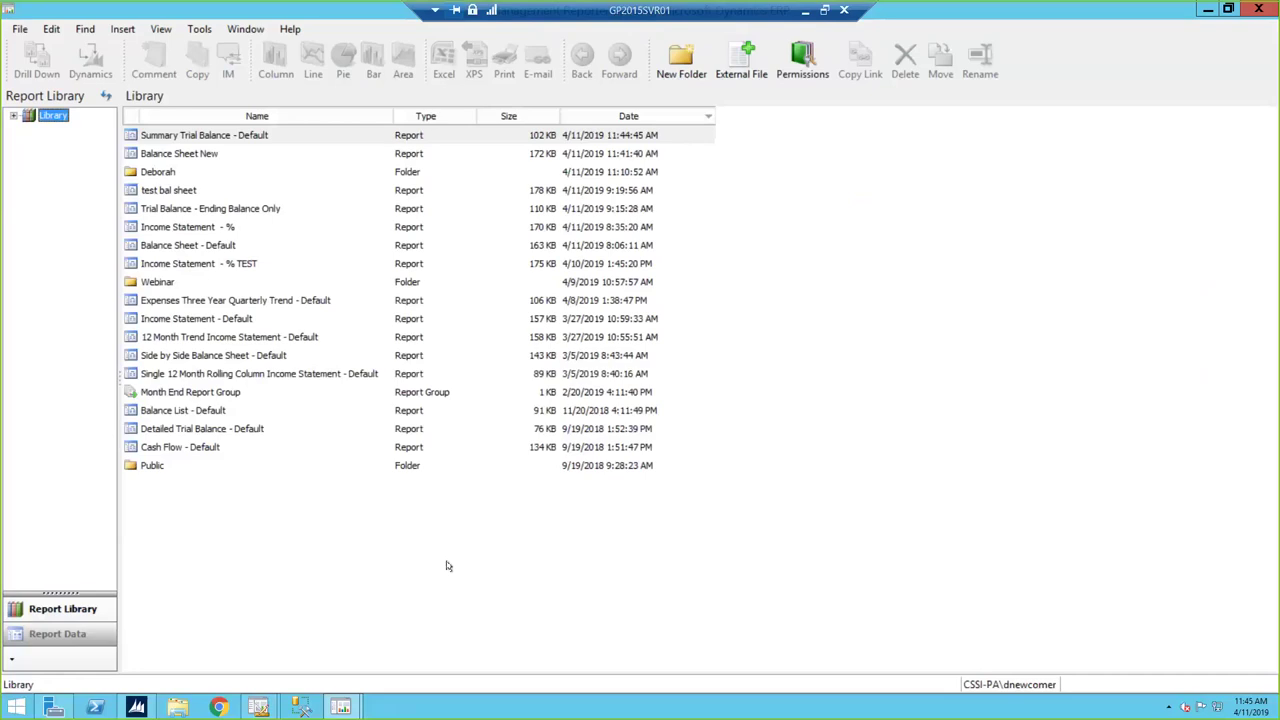
{"action": "left_click", "coordinate": [341, 710]}
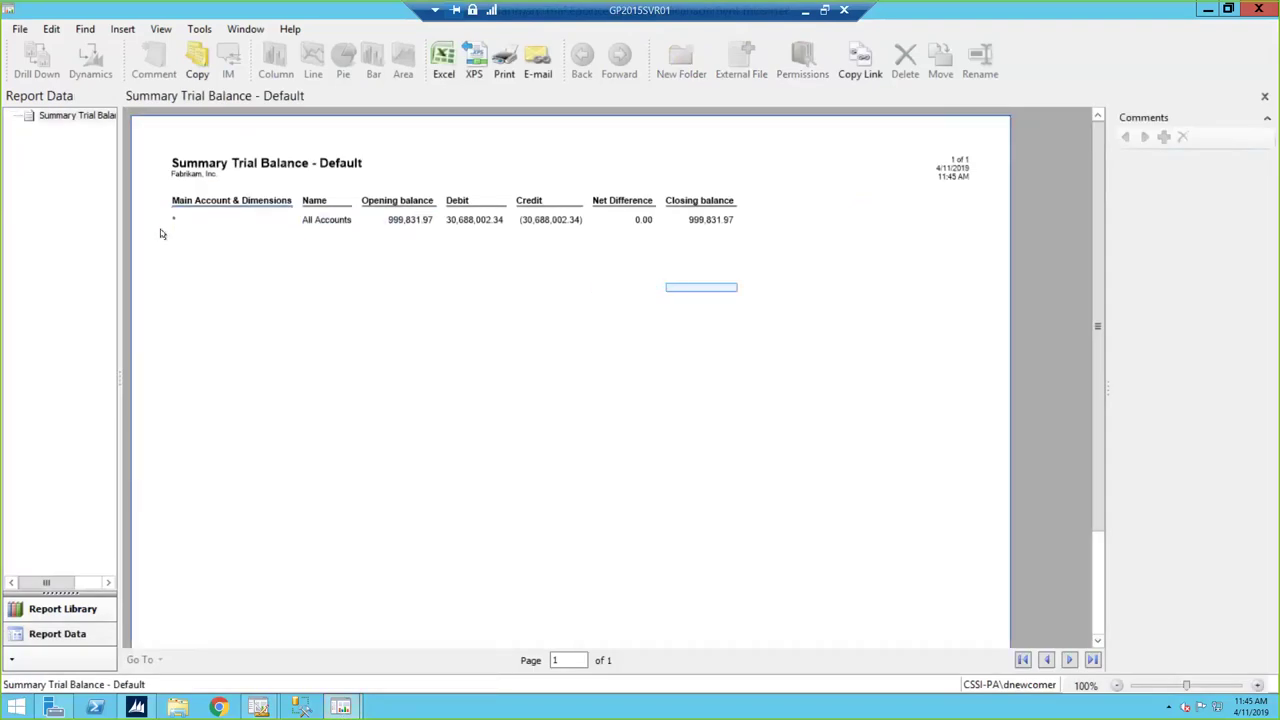
{"action": "left_click", "coordinate": [714, 221]}
{"action": "double_click", "coordinate": [714, 221]}
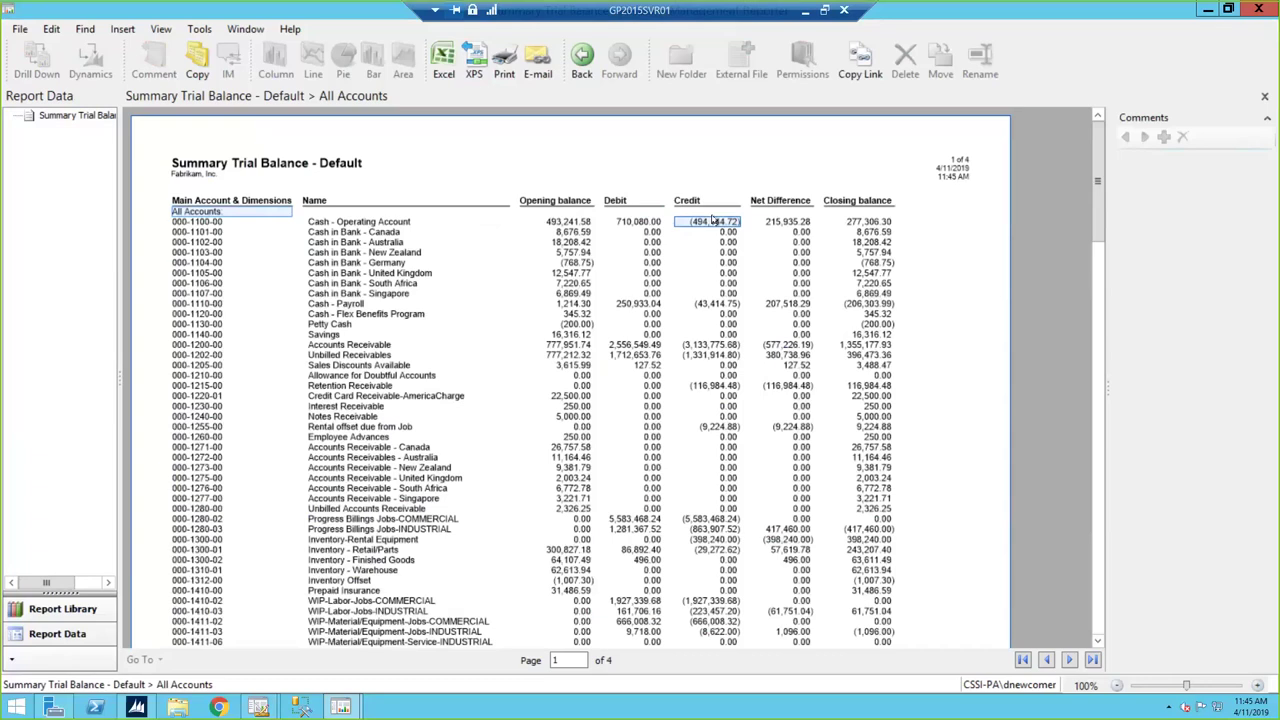
- Review the Excel export options without exporting, and close the generated report, the queue status and the Summary Trial Balance report definition
{"action": "left_click", "coordinate": [444, 62]}
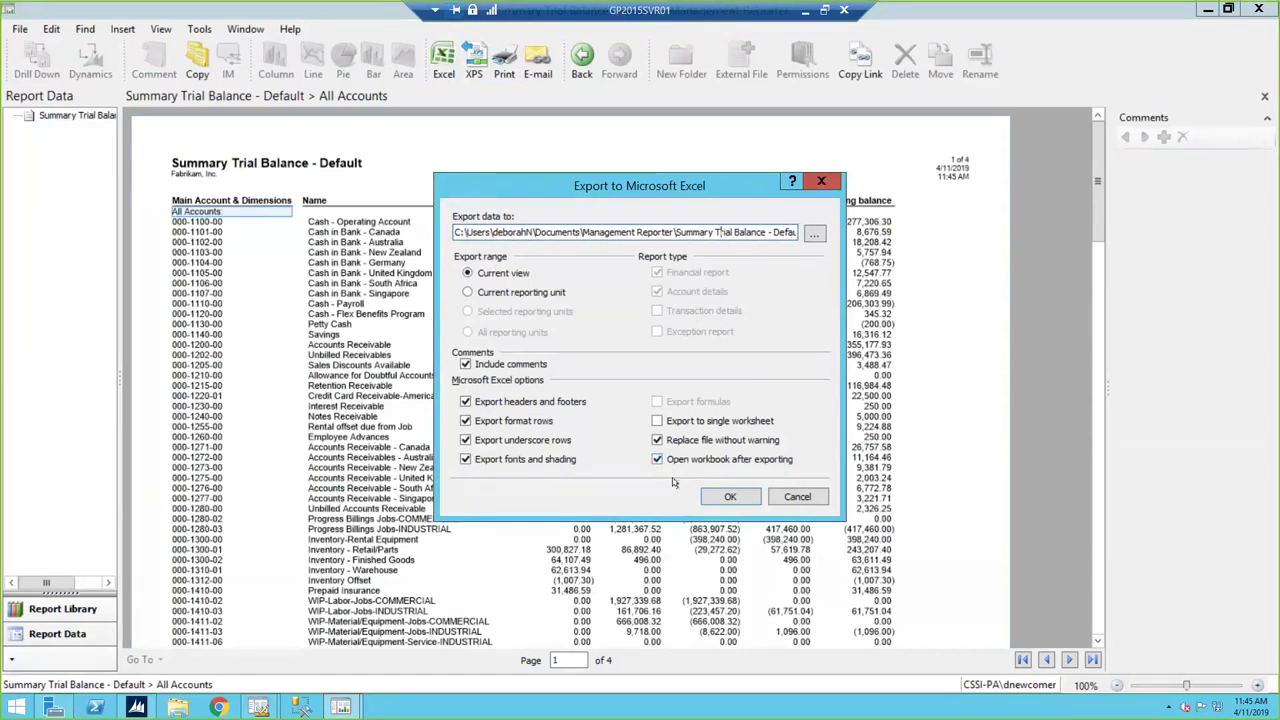
{"action": "left_click", "coordinate": [797, 497]}
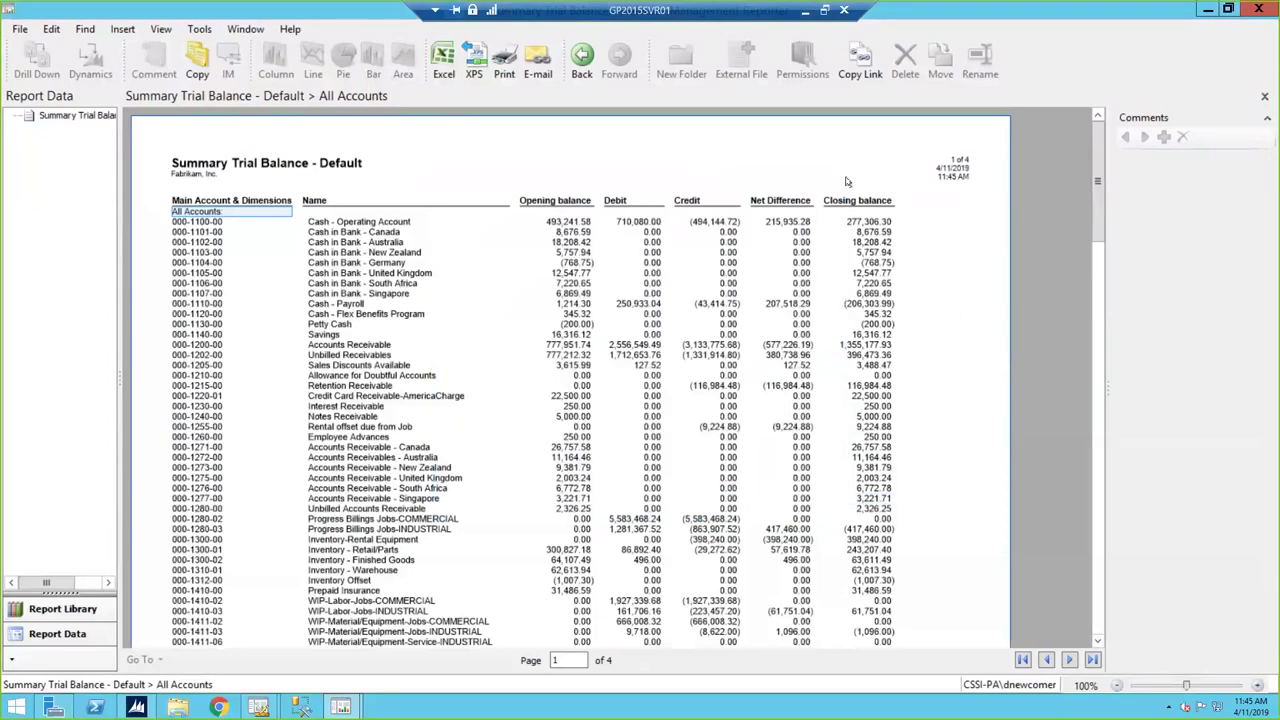
{"action": "left_click", "coordinate": [1262, 10]}
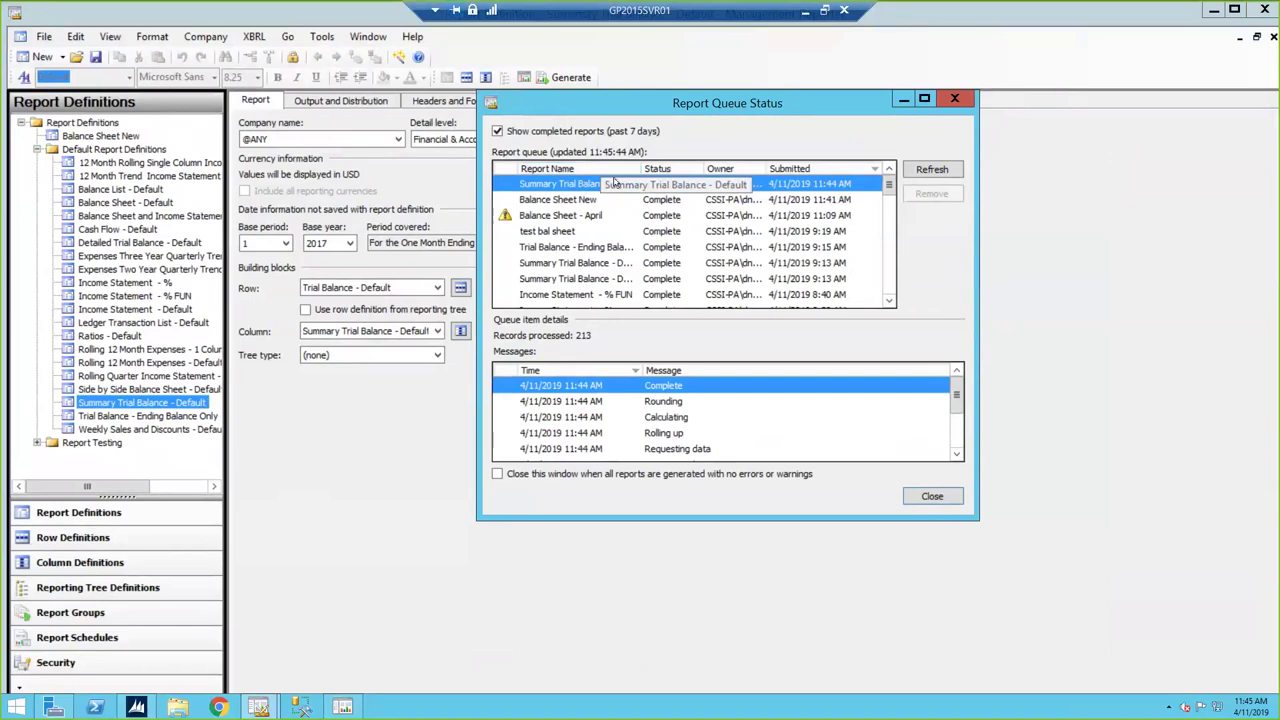
{"action": "left_click", "coordinate": [942, 493]}
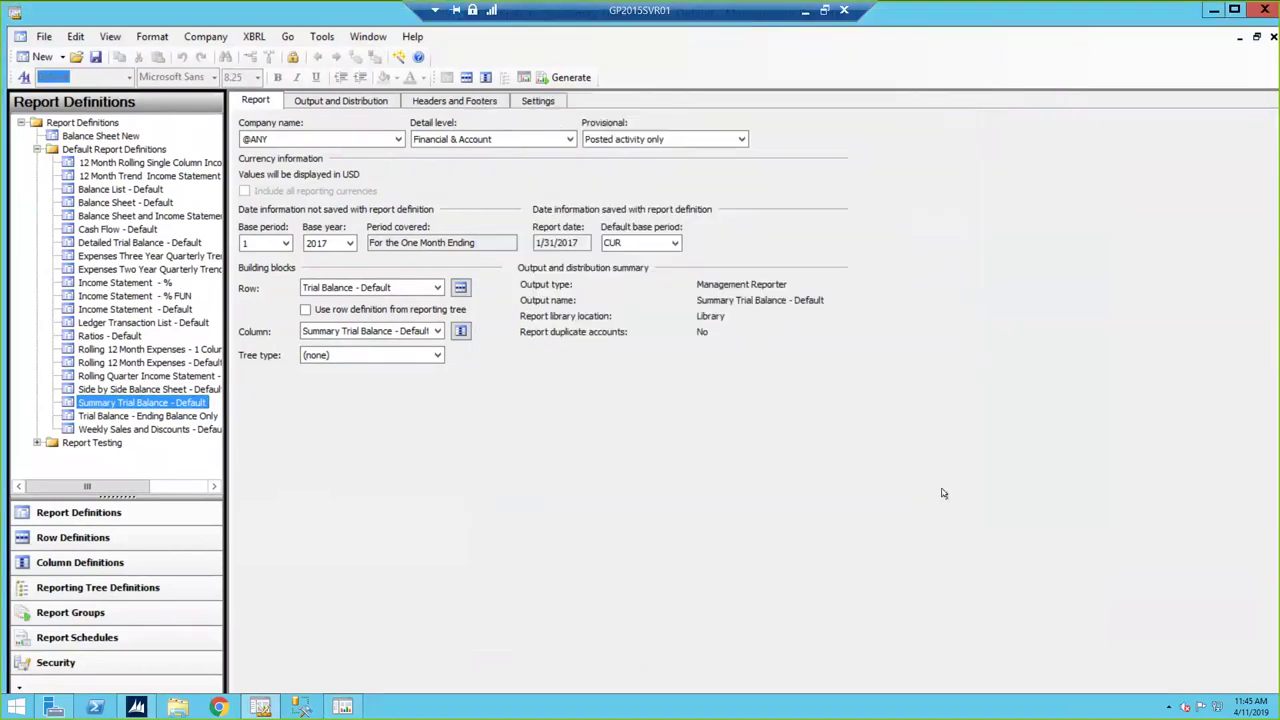
{"action": "left_click", "coordinate": [1273, 37]}
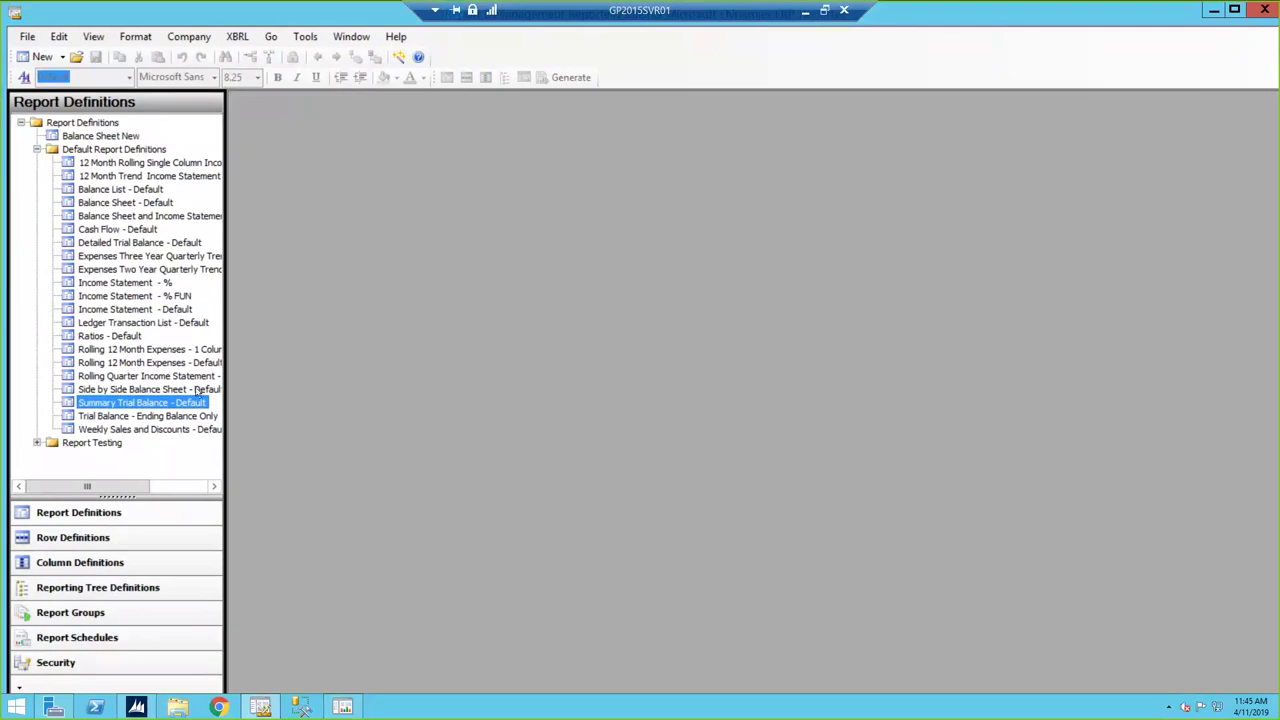
- Open the Trial Balance - Ending Balance Only report definition and examine the Print Control cells of its column definition, closing only the column definition
{"action": "left_click", "coordinate": [121, 416]}
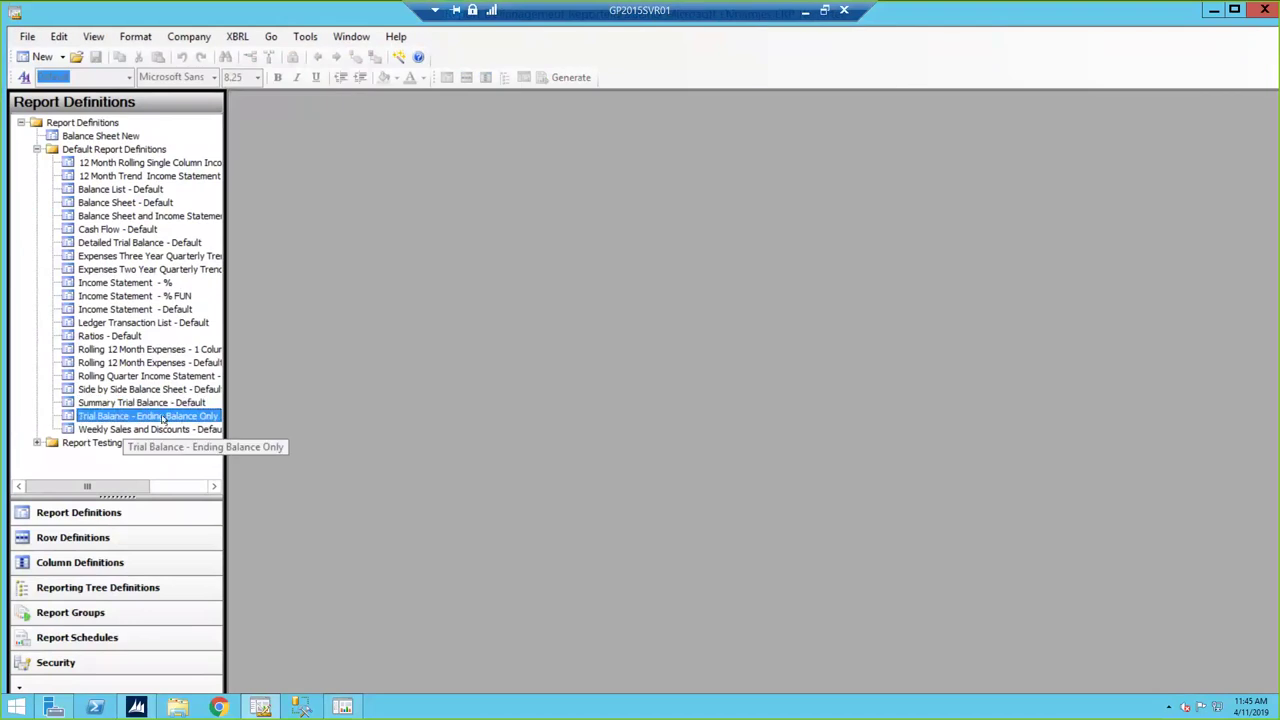
{"action": "double_click", "coordinate": [160, 415]}
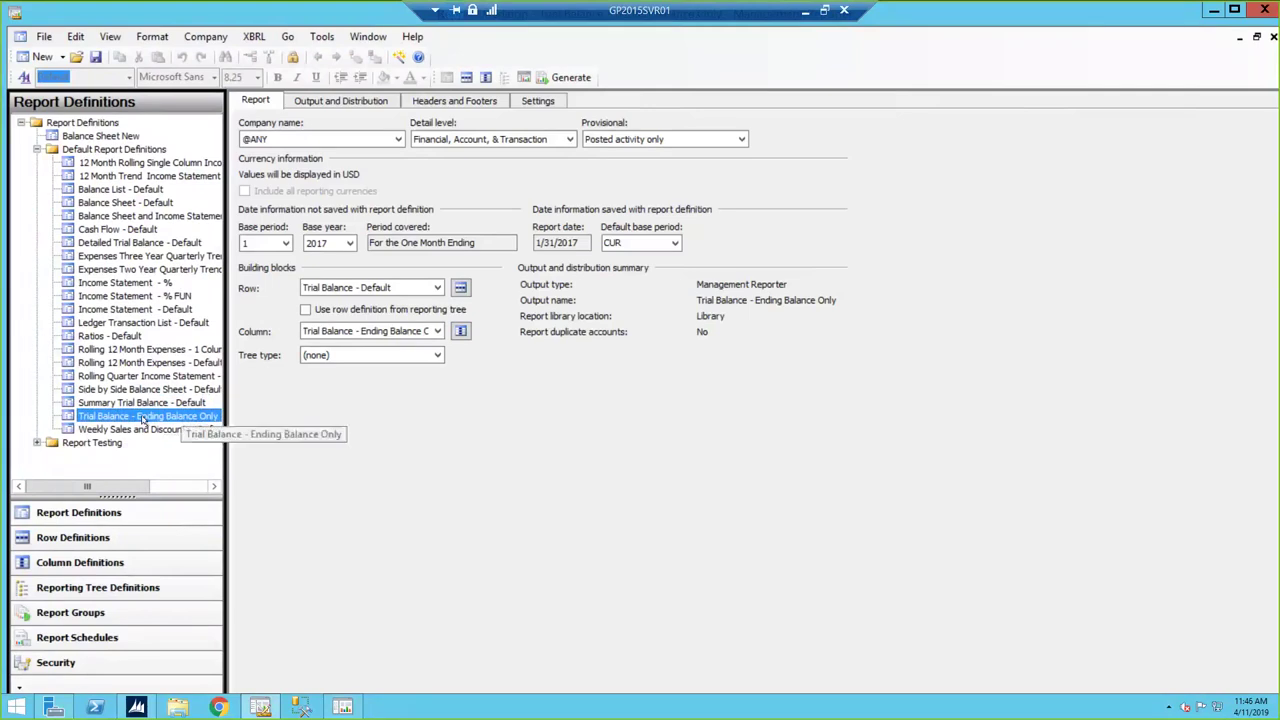
{"action": "left_click", "coordinate": [370, 333]}
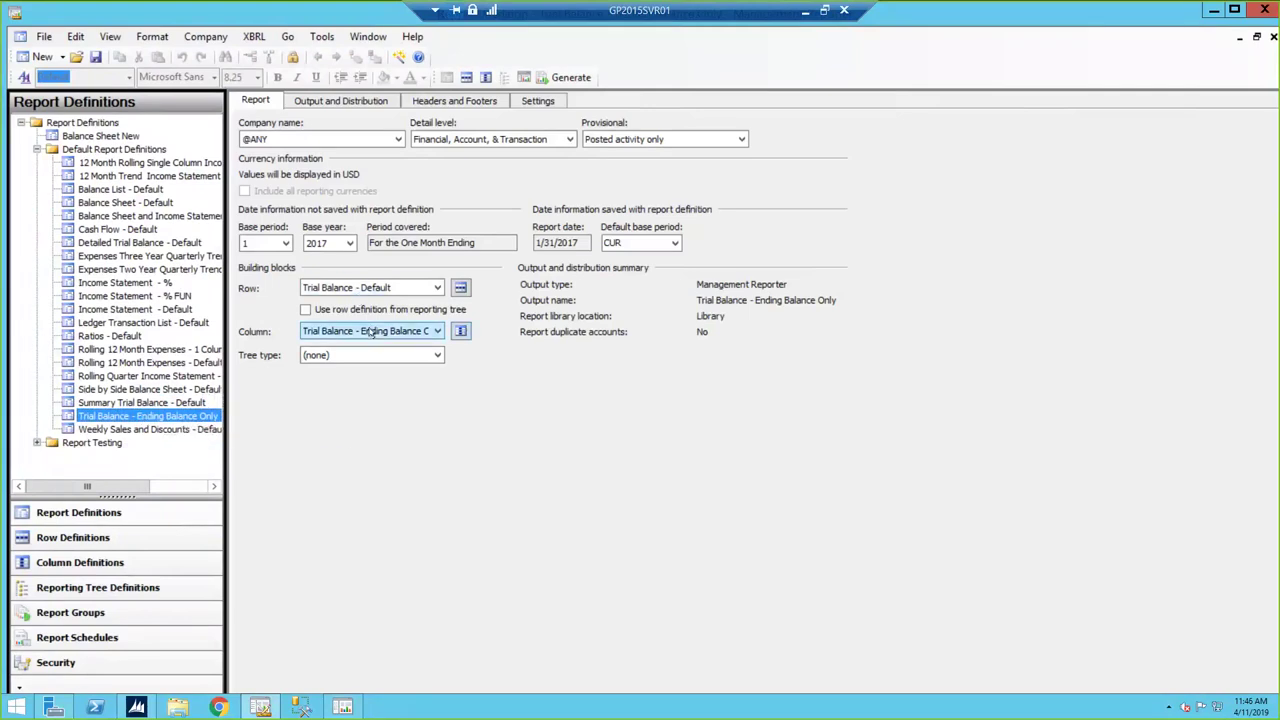
{"action": "left_click", "coordinate": [460, 332]}
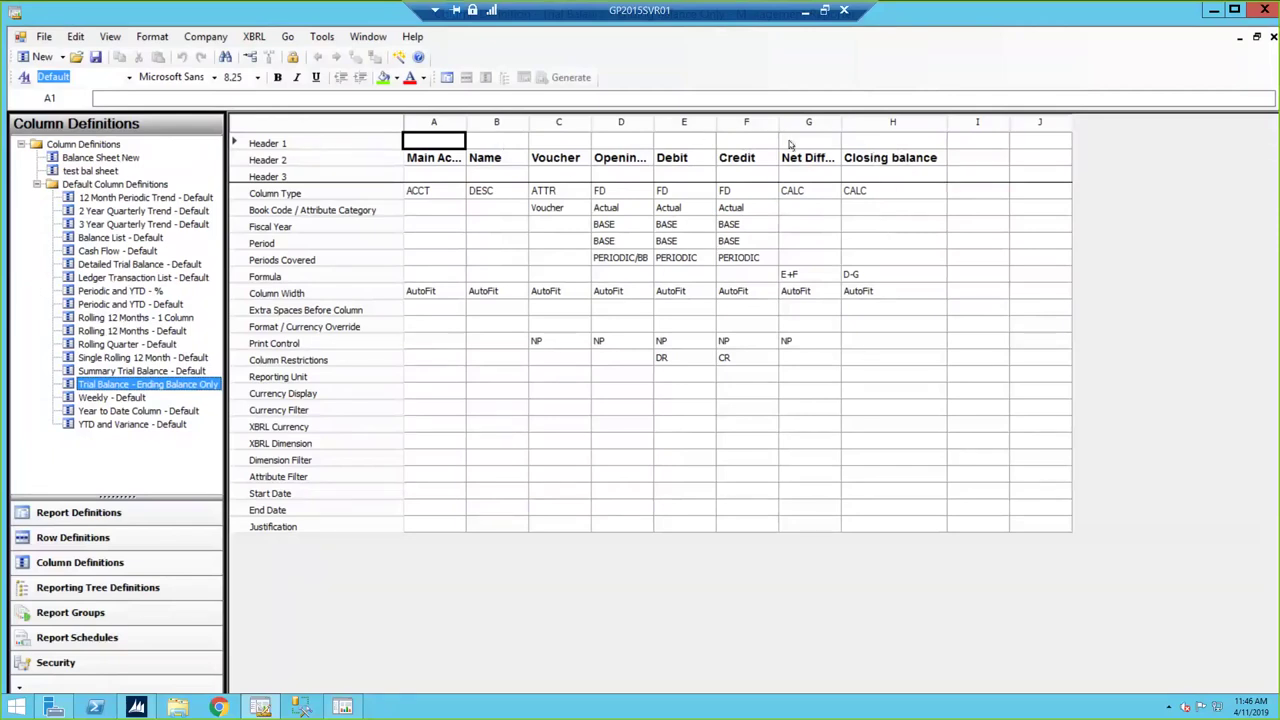
{"action": "left_click", "coordinate": [550, 347]}
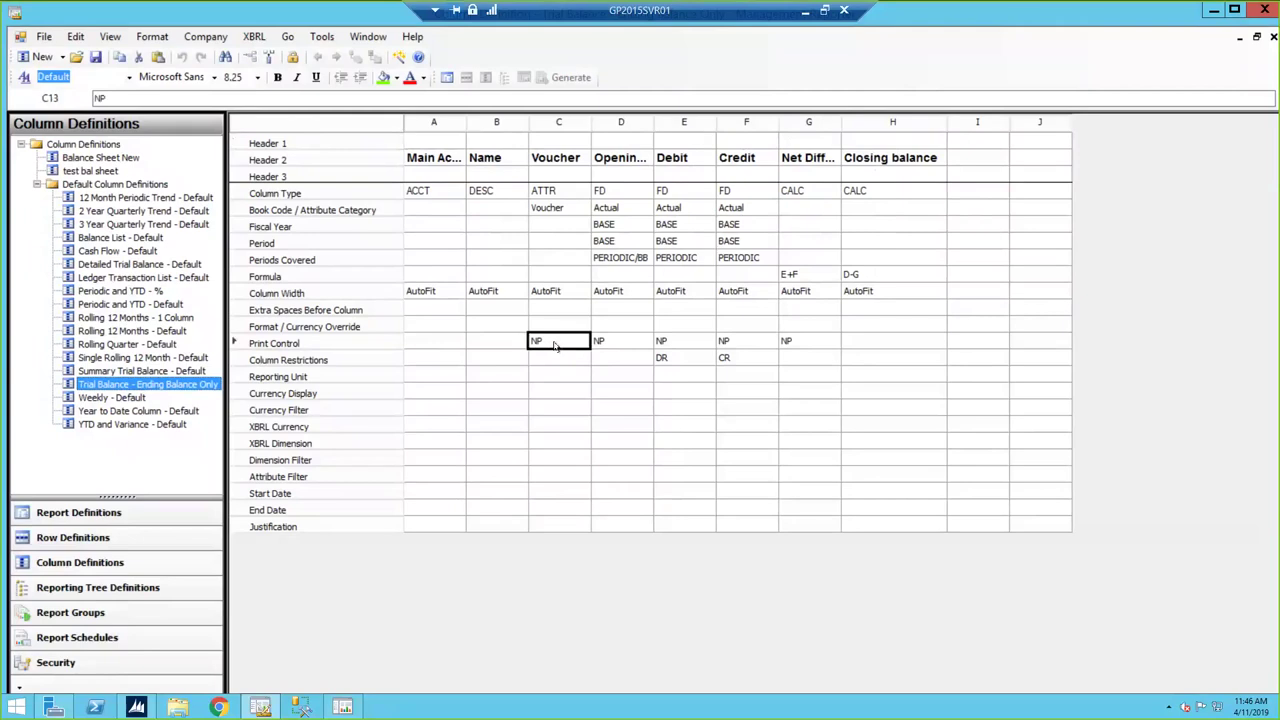
{"action": "left_click", "coordinate": [605, 346]}
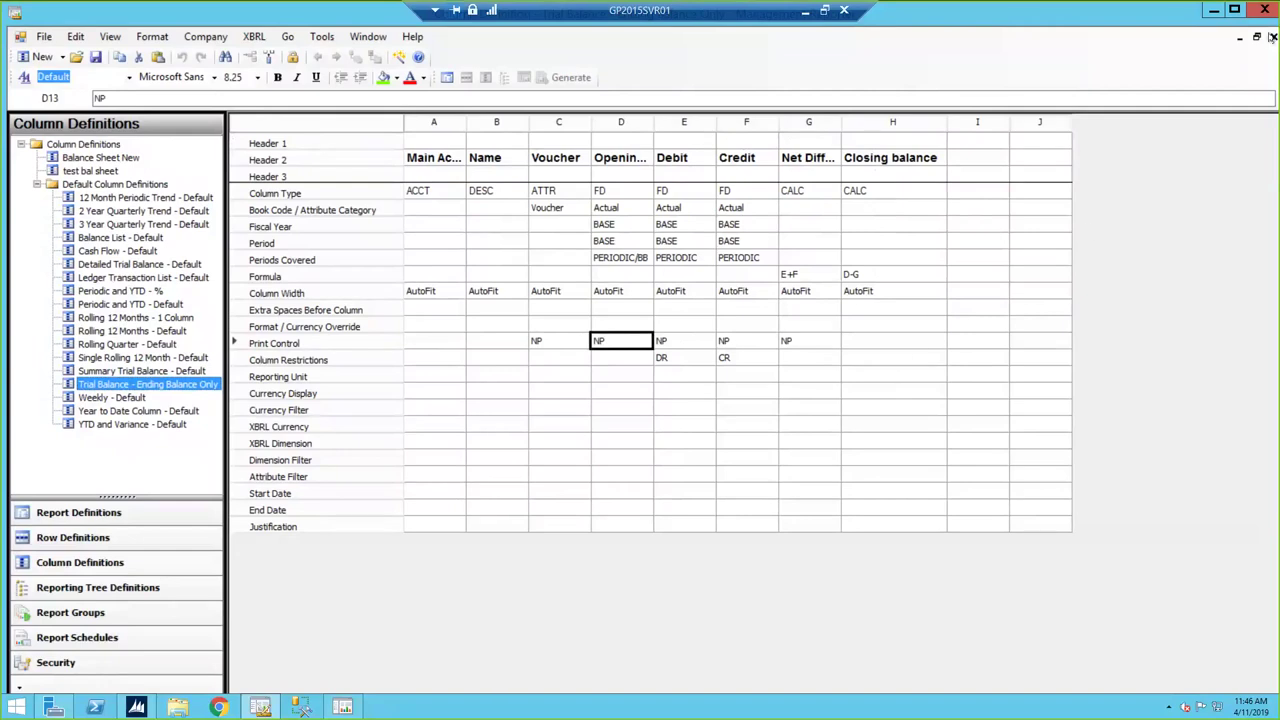
{"action": "left_click_drag", "start_coordinate": [1240, 98], "coordinate": [585, 100]}
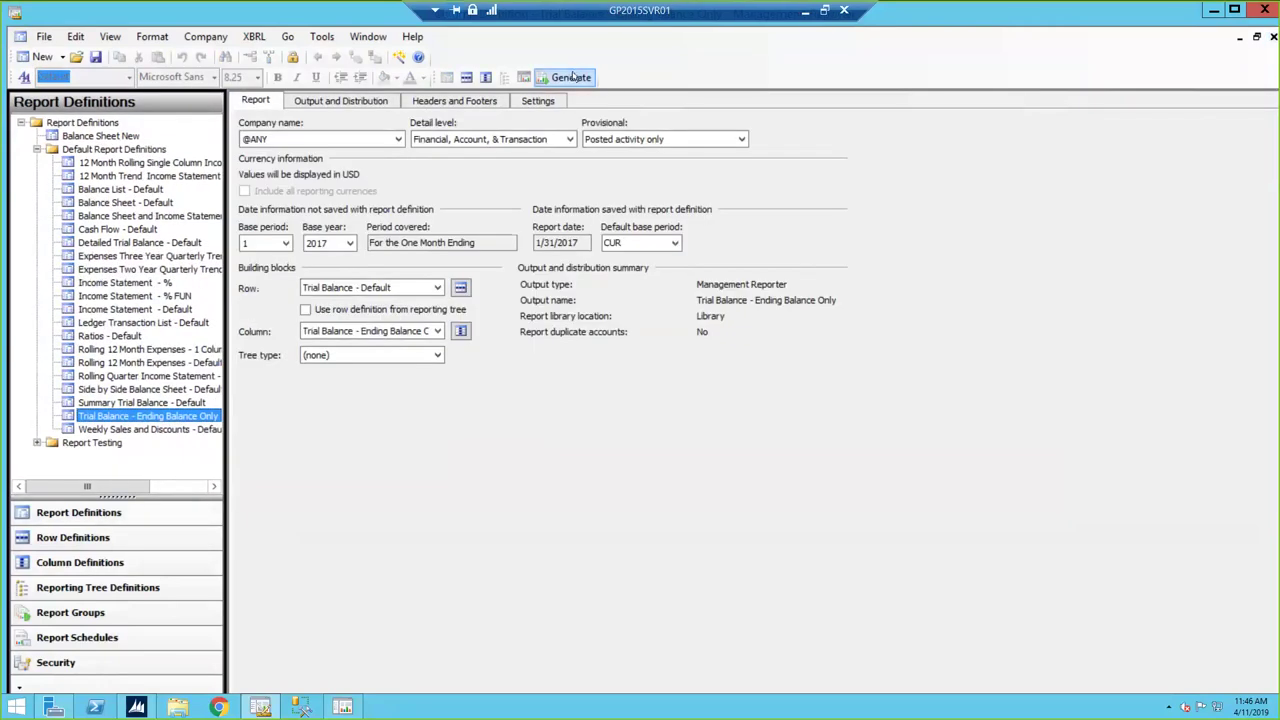
- Generate the Trial Balance - Ending Balance Only report, drill down into All Accounts to review the closing balances, and close the viewer and queue status
{"action": "left_click", "coordinate": [572, 77]}
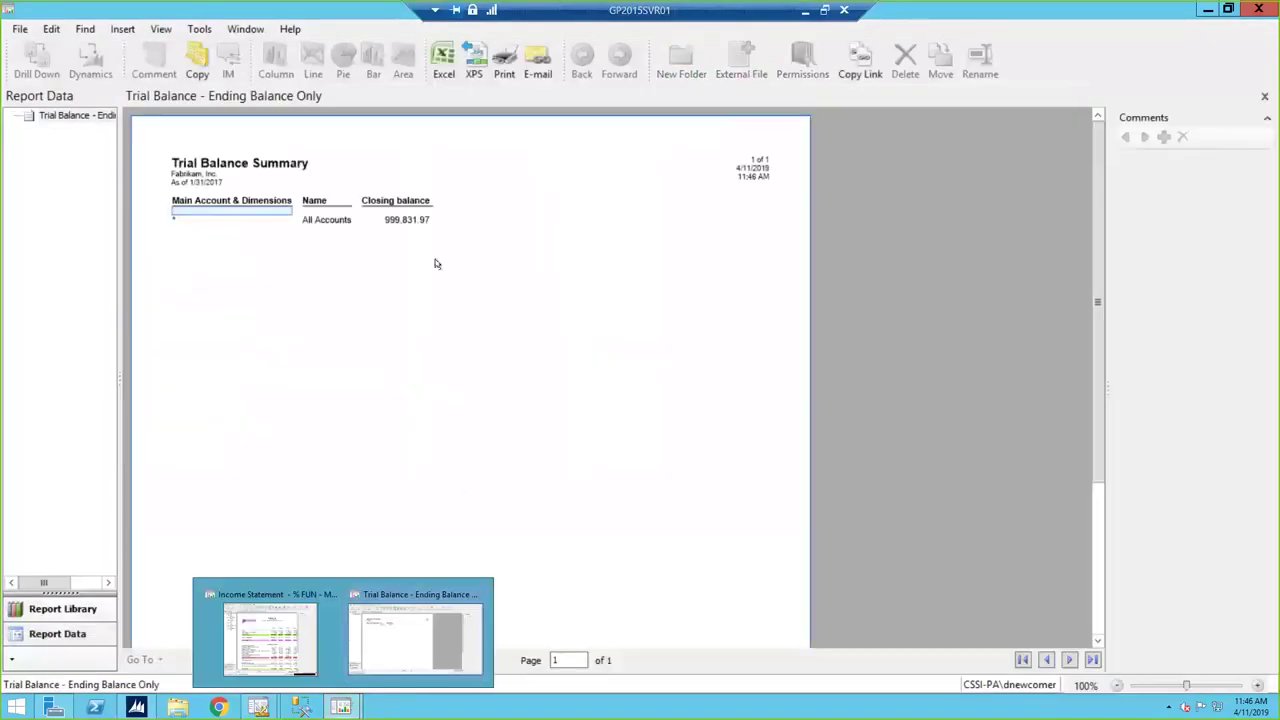
{"action": "left_click", "coordinate": [400, 220]}
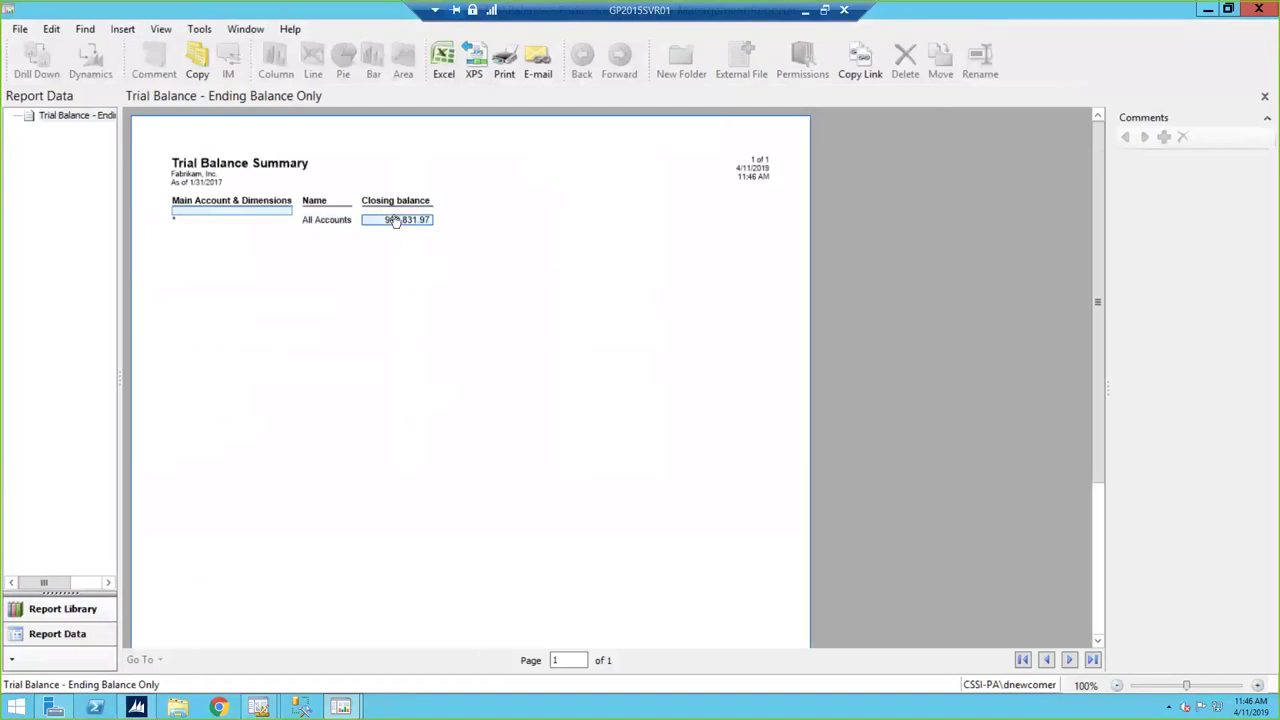
{"action": "double_click", "coordinate": [396, 221]}
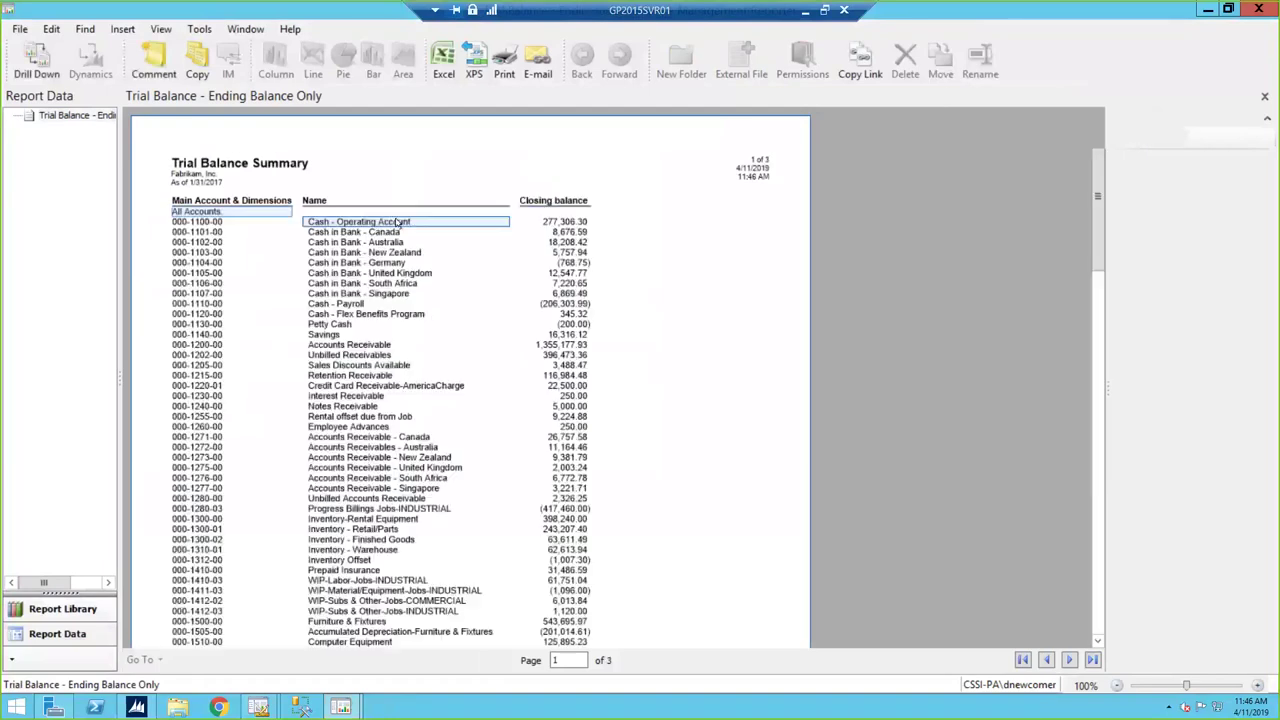
{"action": "scroll", "coordinate": [745, 378], "scroll_direction": "down", "scroll_amount": 3}
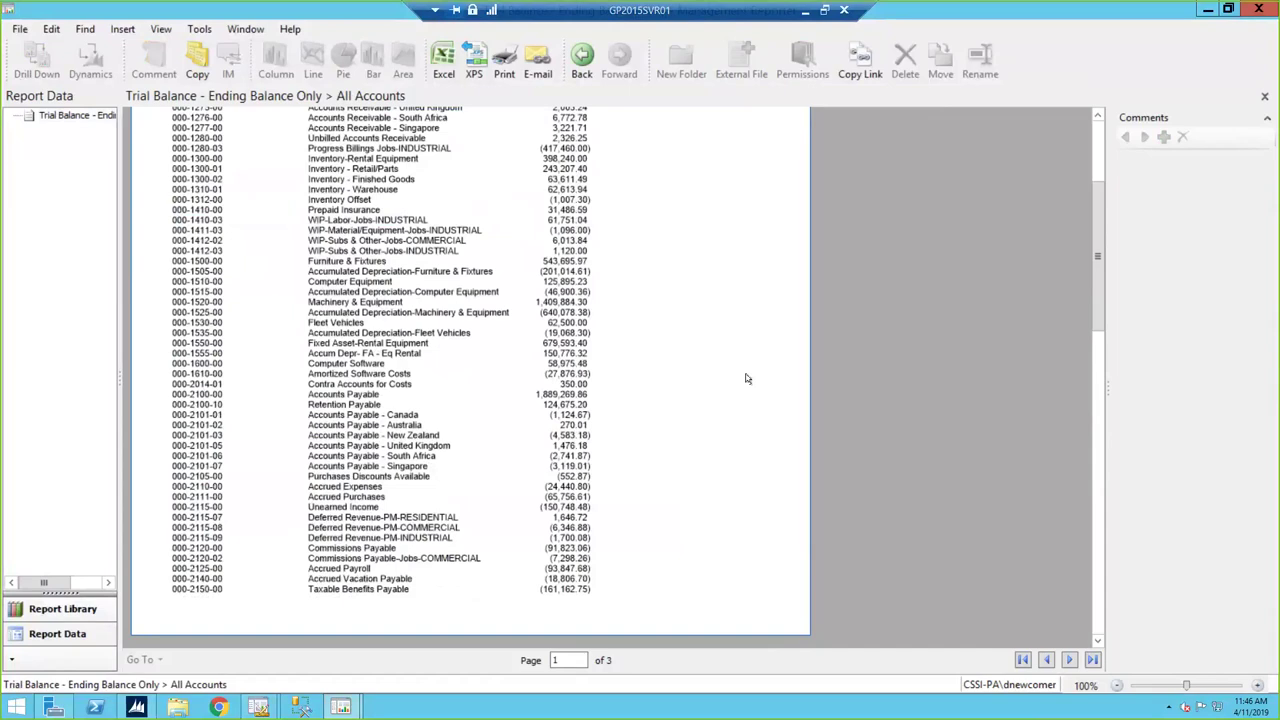
{"action": "scroll", "coordinate": [745, 378], "scroll_direction": "up", "scroll_amount": 3}
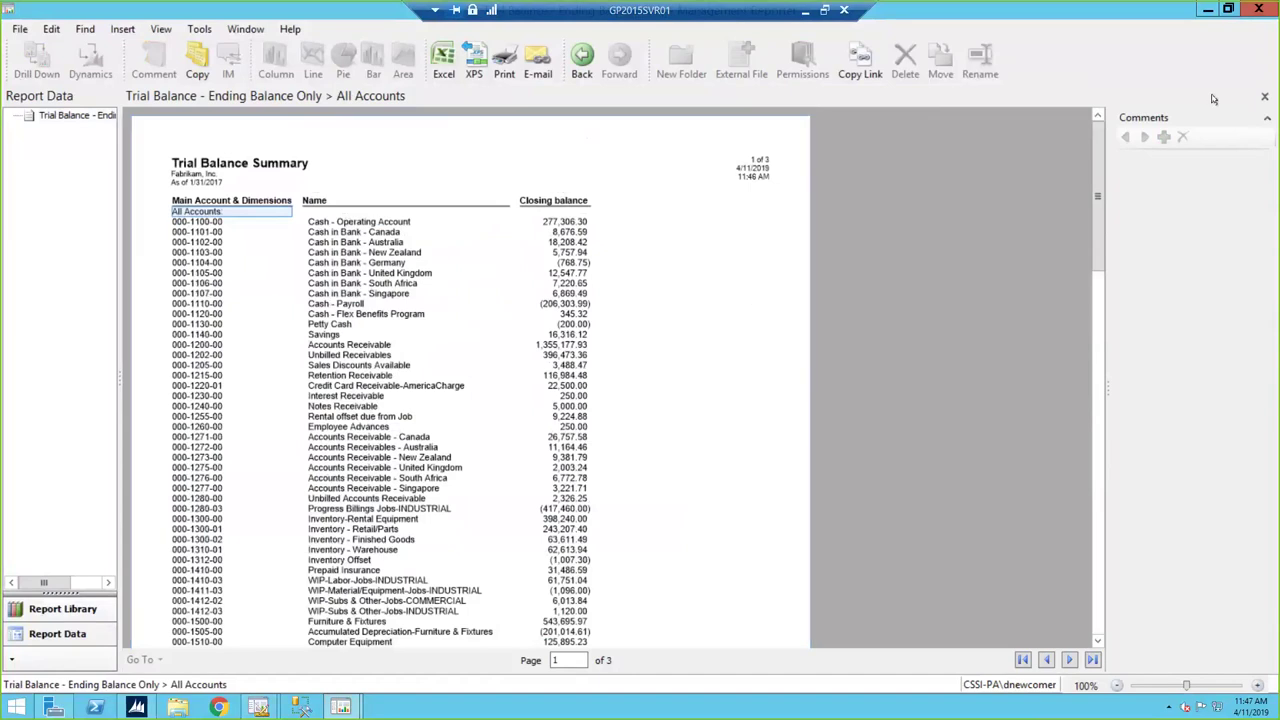
{"action": "left_click", "coordinate": [1257, 9]}
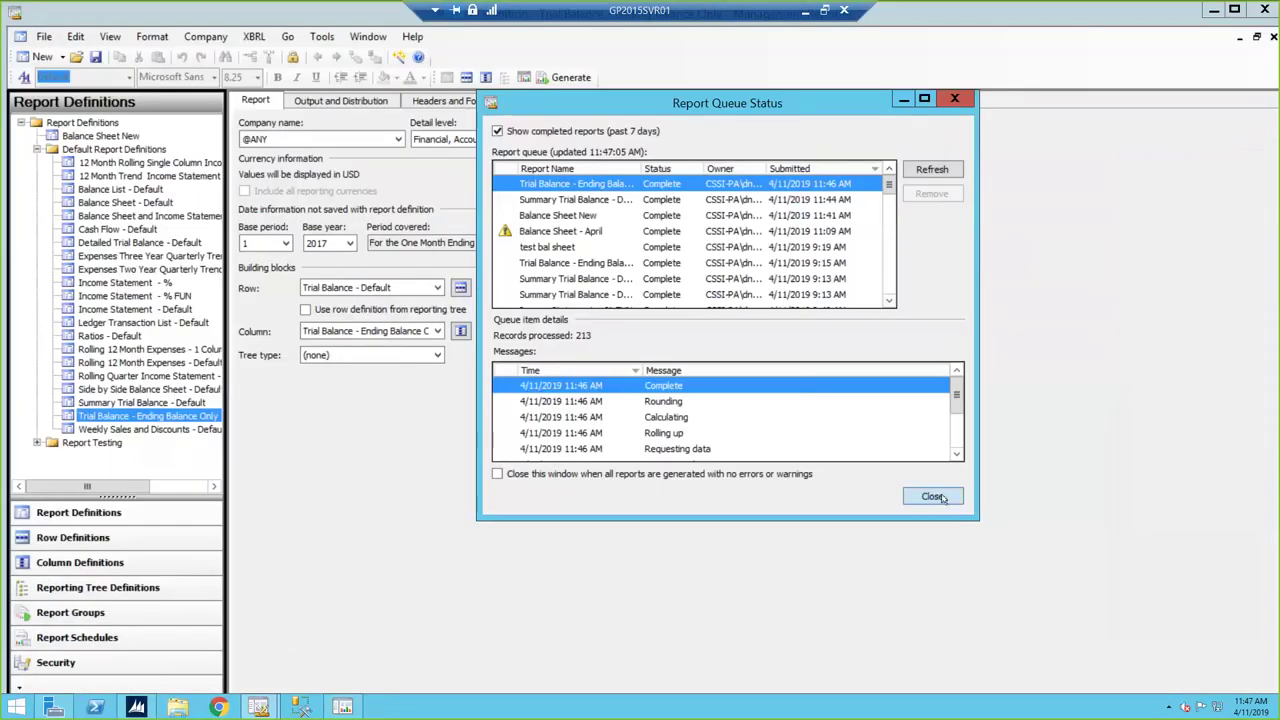
{"action": "left_click", "coordinate": [943, 500]}
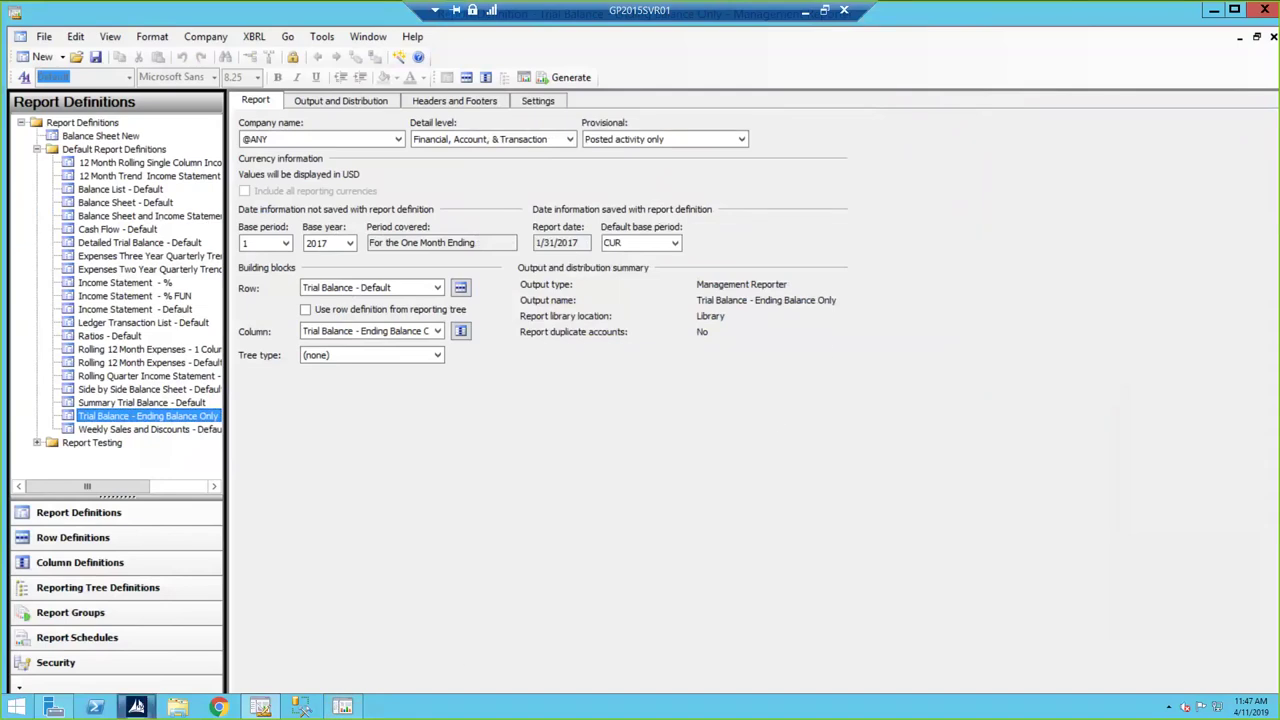
- Switch to Microsoft Dynamics GP and open the shortcut properties of the Management Reporter entry
{"action": "left_click", "coordinate": [136, 707]}
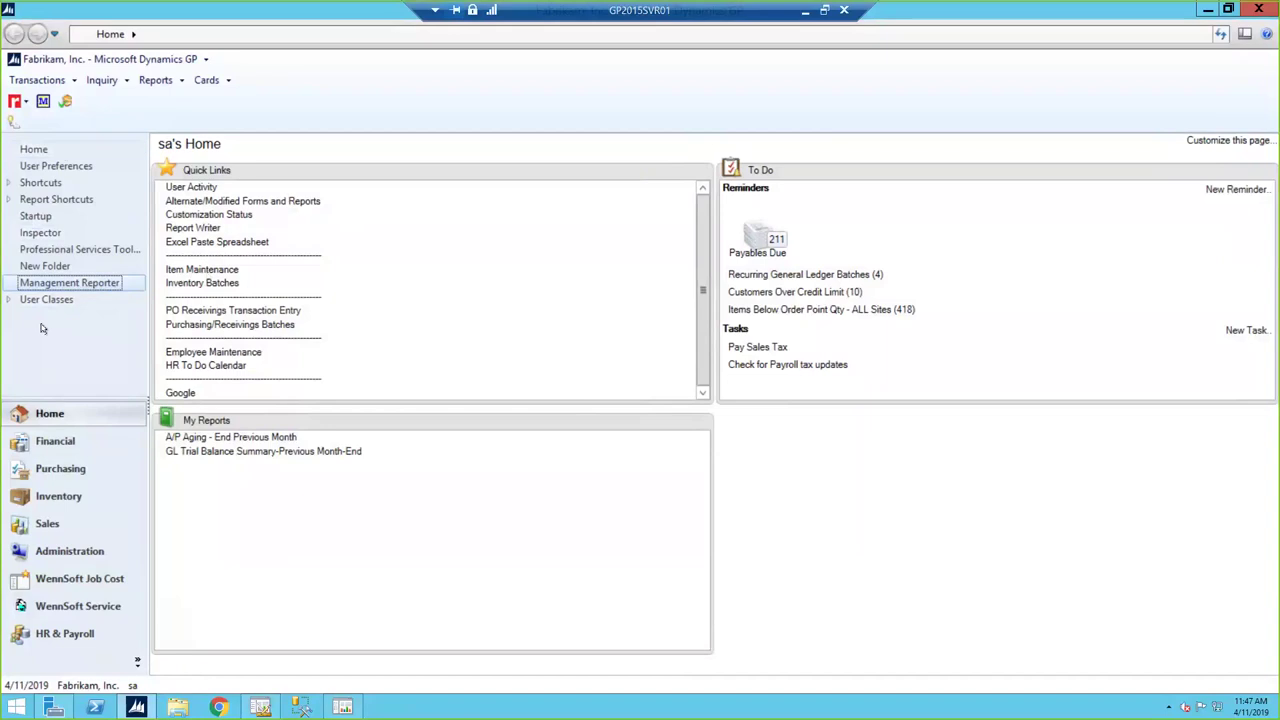
{"action": "right_click", "coordinate": [91, 284]}
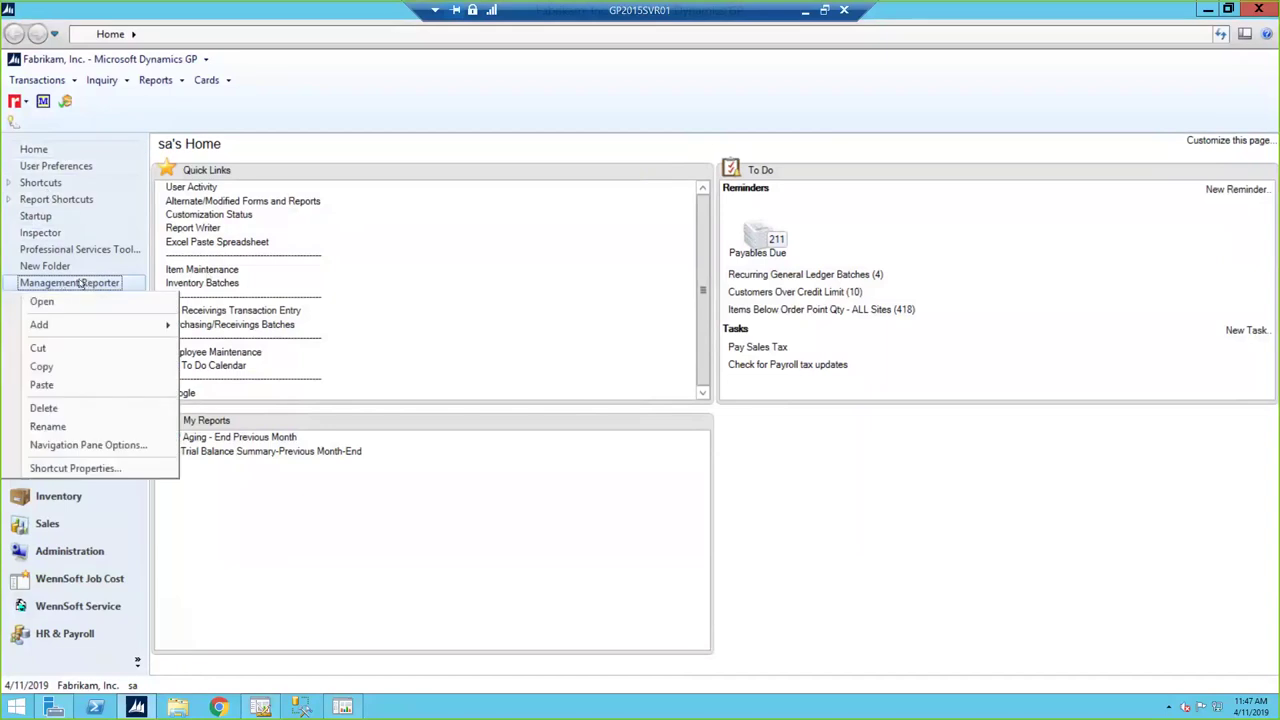
{"action": "left_click", "coordinate": [104, 469]}
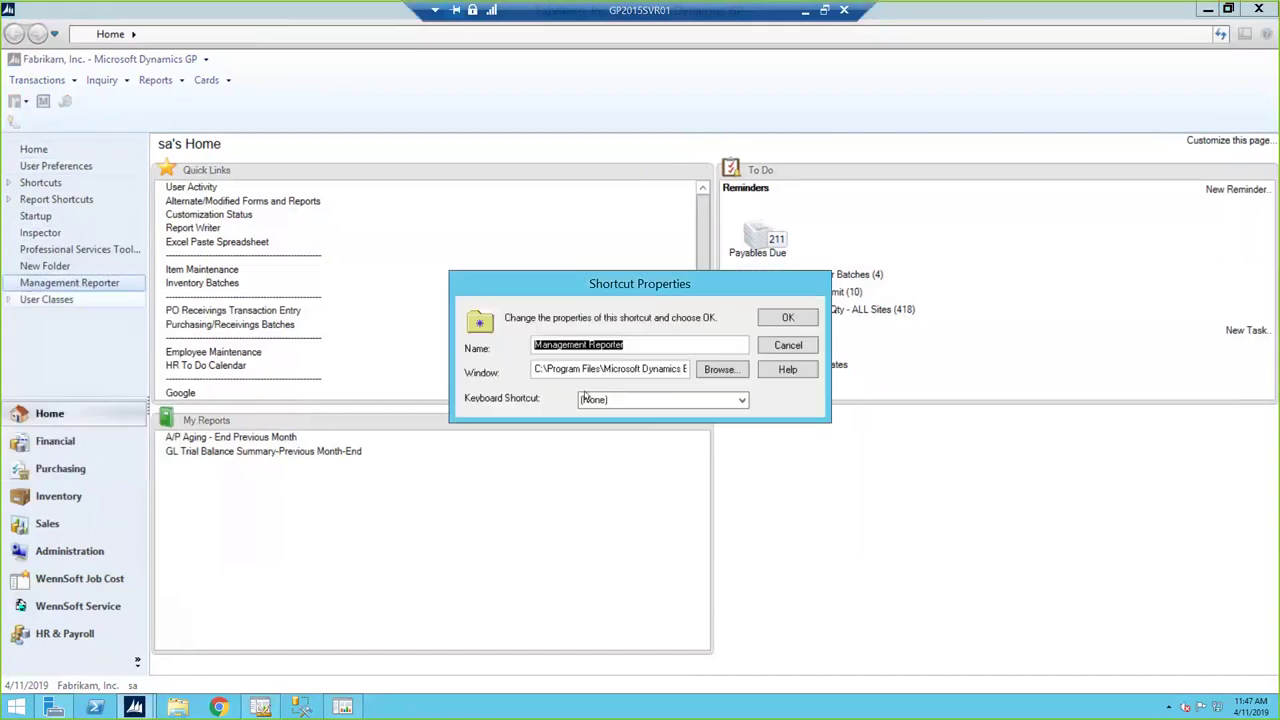
- Read through the full Window path of the Management Reporter shortcut up to ReportDesigner.exe, and close the shortcut properties
{"action": "left_click", "coordinate": [569, 372]}
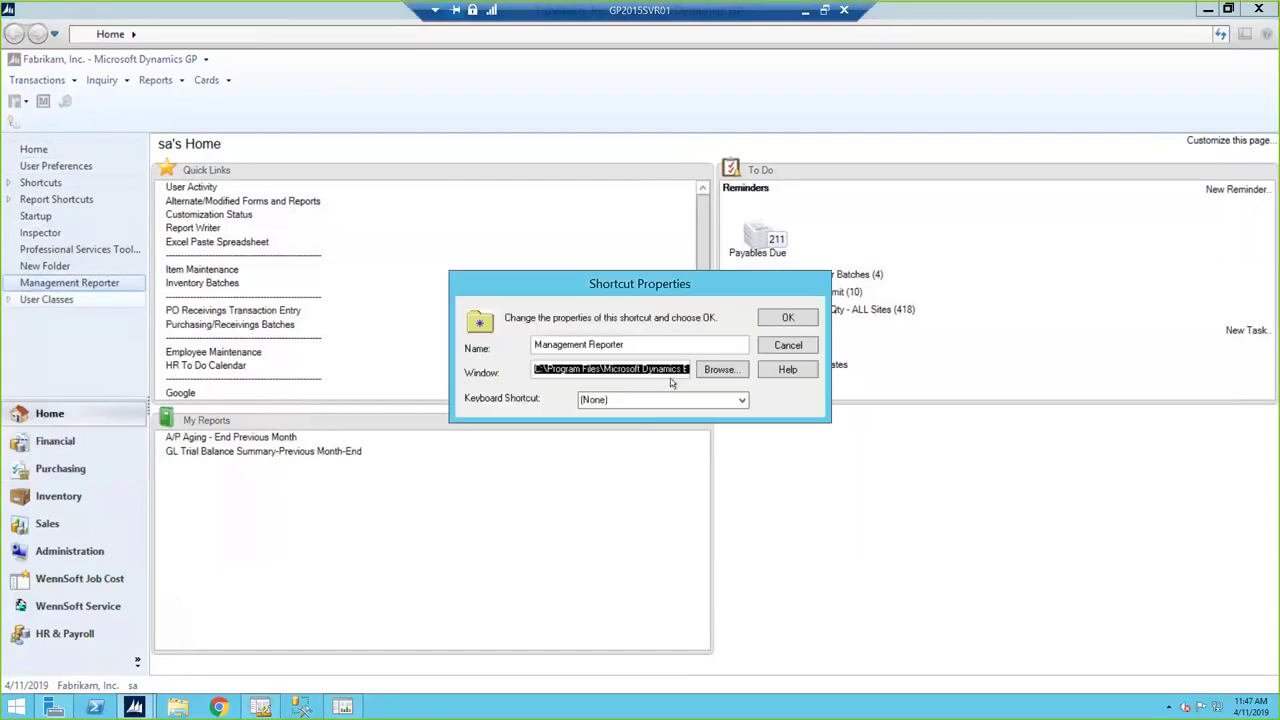
{"action": "left_click", "coordinate": [673, 370]}
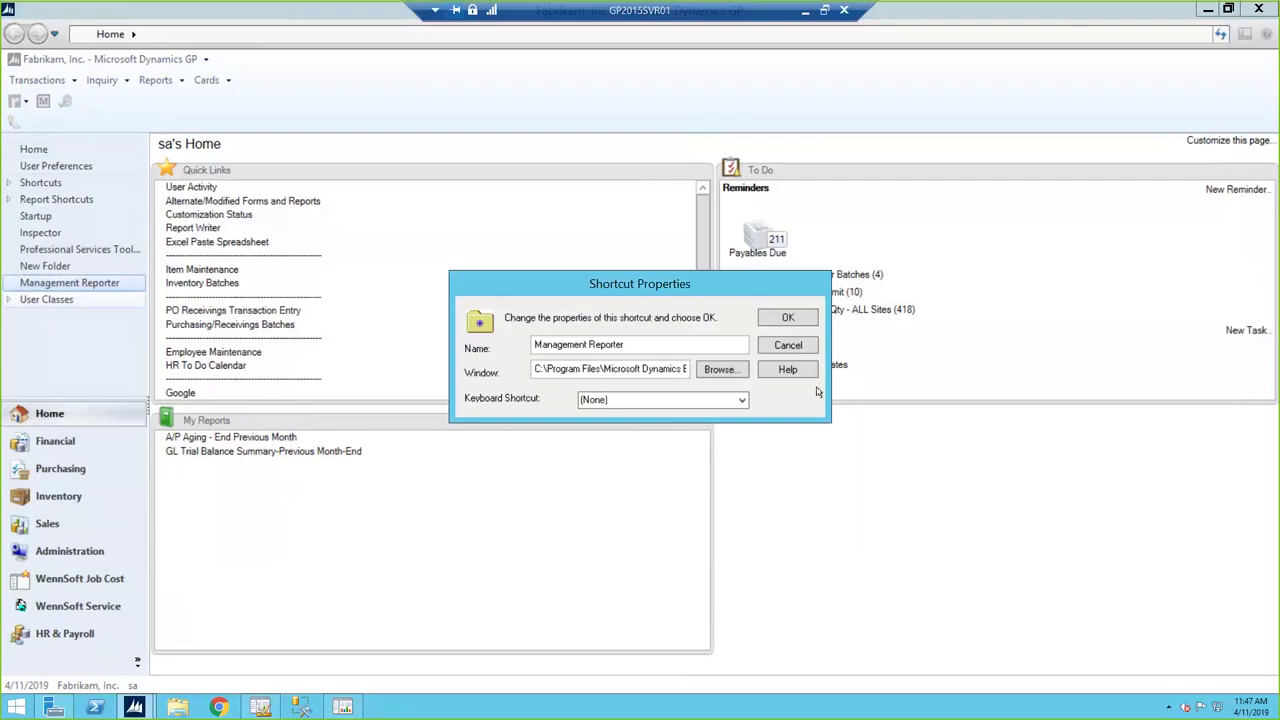
{"action": "key", "text": "Right"}
{"action": "key", "text": "Right"}
{"action": "key", "text": "Right"}
{"action": "key", "text": "Right"}
{"action": "key", "text": "Right"}
{"action": "key", "text": "Right"}
{"action": "key", "text": "Right"}
{"action": "key", "text": "Right"}
{"action": "key", "text": "Right"}
{"action": "key", "text": "Right"}
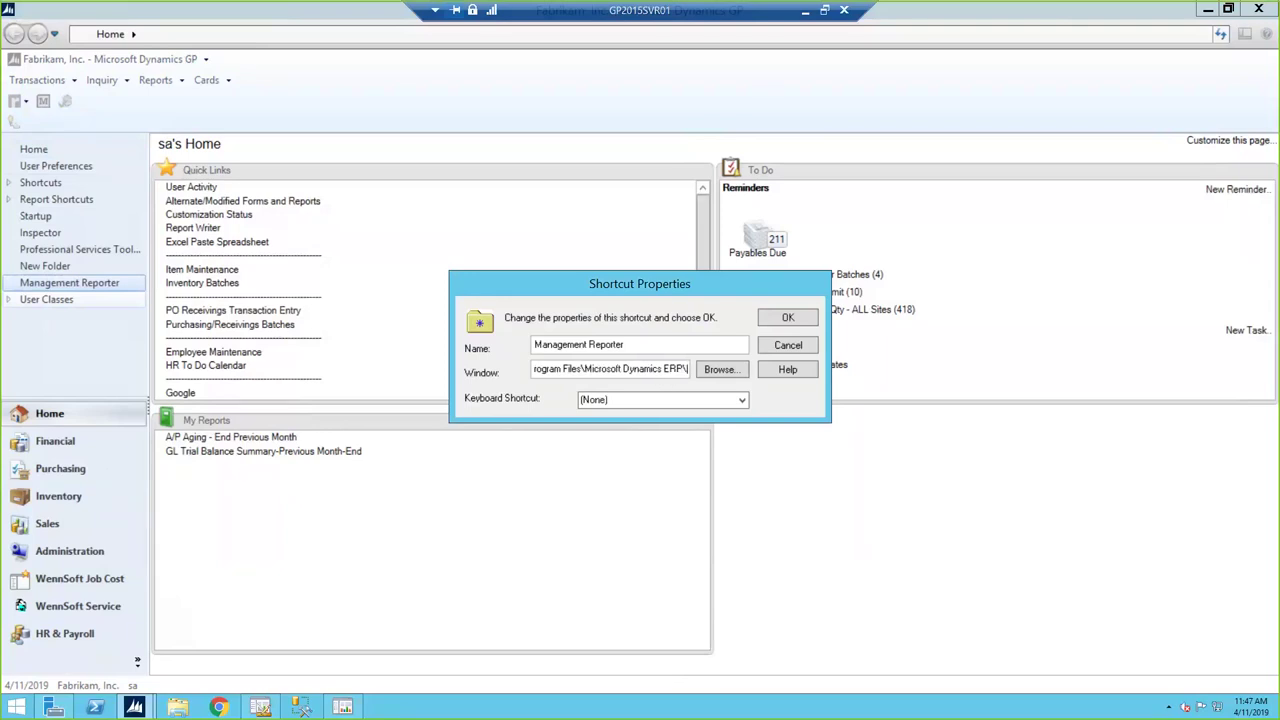
{"action": "key", "text": "Home"}
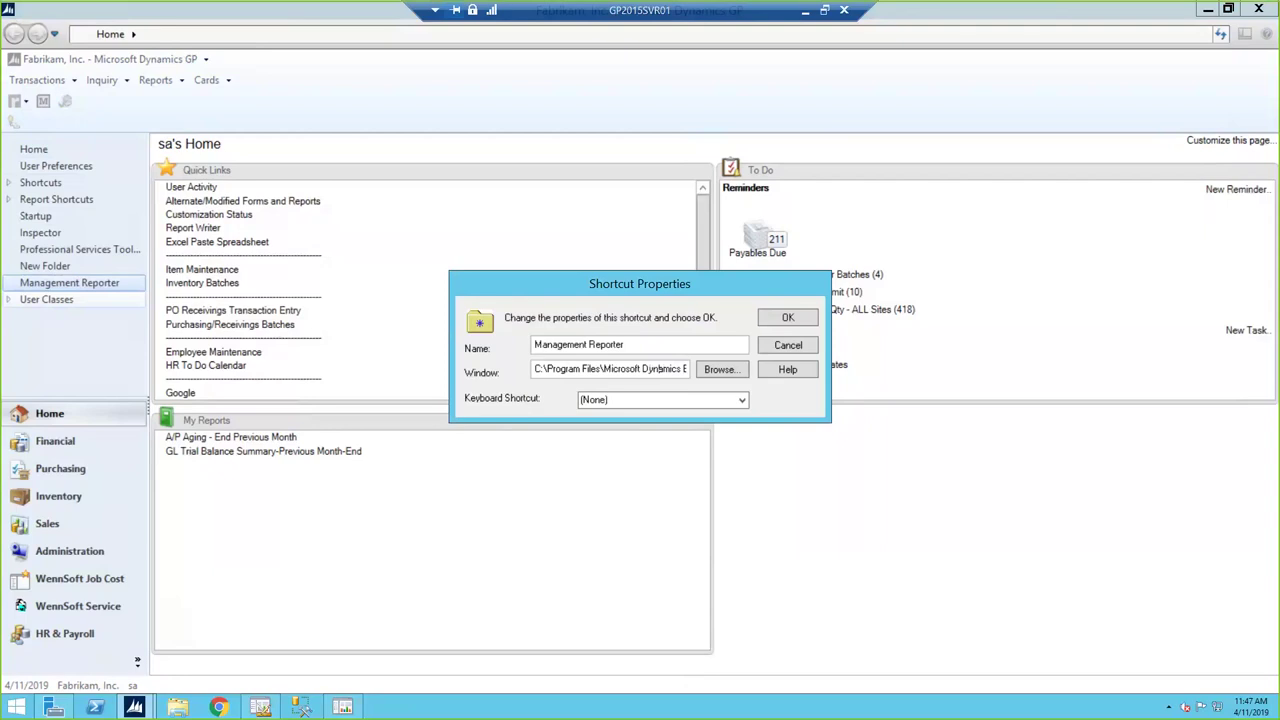
{"action": "key", "text": "Right"}
{"action": "key", "text": "Right"}
{"action": "key", "text": "Right"}
{"action": "key", "text": "Right"}
{"action": "key", "text": "Right"}
{"action": "key", "text": "Right"}
{"action": "key", "text": "Right"}
{"action": "key", "text": "Right"}
{"action": "key", "text": "Right"}
{"action": "key", "text": "Right"}
{"action": "key", "text": "Right"}
{"action": "key", "text": "Right"}
{"action": "key", "text": "Right"}
{"action": "key", "text": "Right"}
{"action": "key", "text": "Right"}
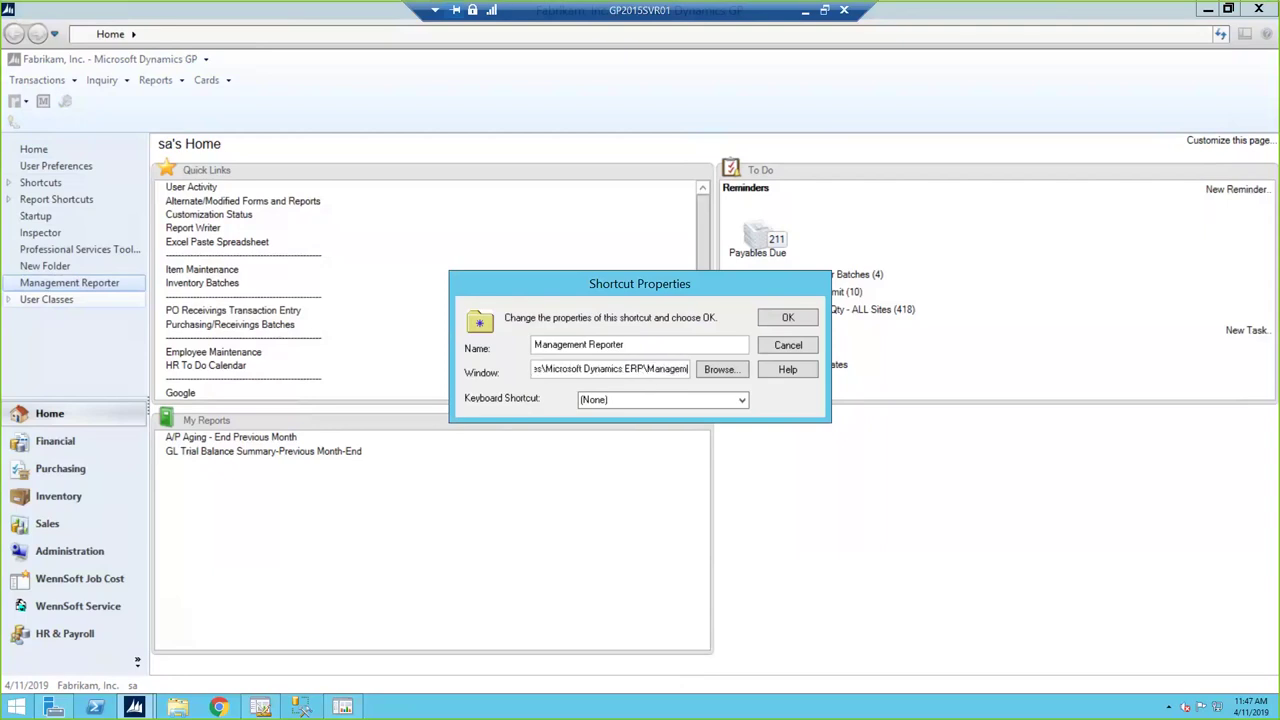
{"action": "key", "text": "Right"}
{"action": "key", "text": "Right"}
{"action": "key", "text": "Right"}
{"action": "key", "text": "Right"}
{"action": "key", "text": "Right"}
{"action": "key", "text": "Right"}
{"action": "key", "text": "Right"}
{"action": "key", "text": "Right"}
{"action": "key", "text": "Right"}
{"action": "key", "text": "Right"}
{"action": "key", "text": "Right"}
{"action": "key", "text": "Right"}
{"action": "key", "text": "Right"}
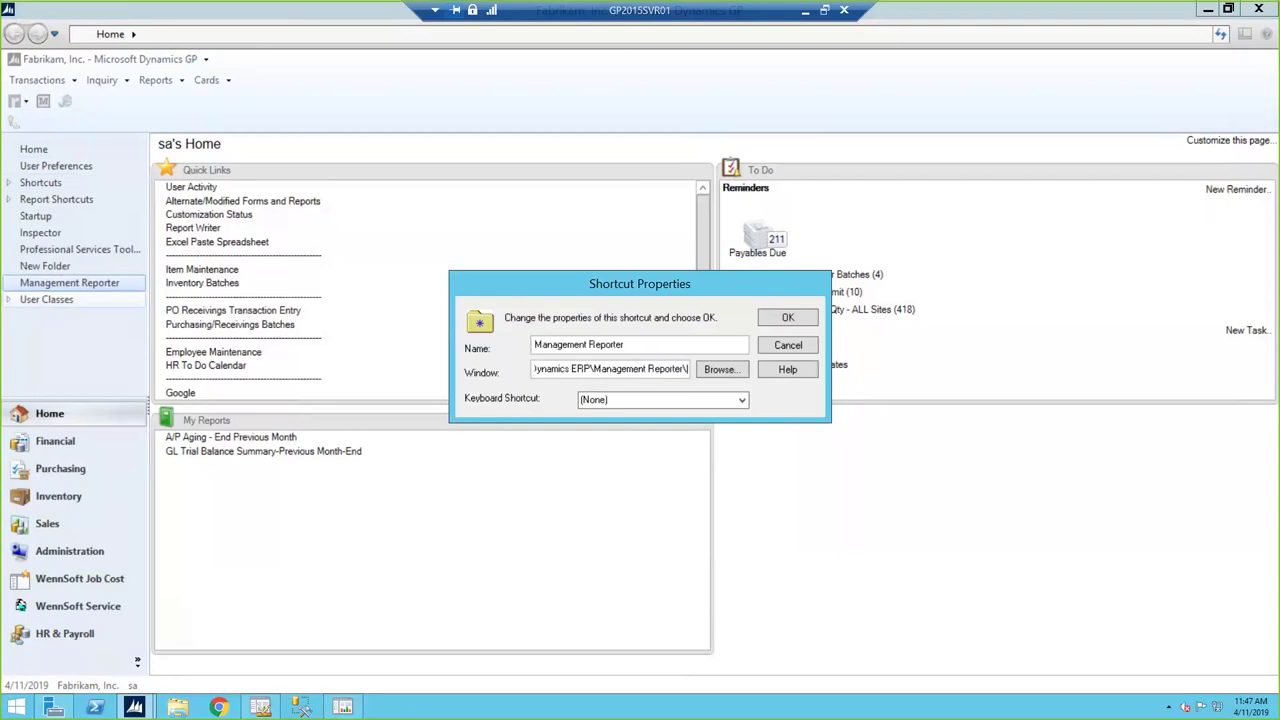
{"action": "key", "text": "Right"}
{"action": "key", "text": "Right"}
{"action": "key", "text": "Right"}
{"action": "key", "text": "Right"}
{"action": "key", "text": "Right"}
{"action": "key", "text": "Right"}
{"action": "key", "text": "Right"}
{"action": "key", "text": "Right"}
{"action": "key", "text": "Right"}
{"action": "key", "text": "Right"}
{"action": "key", "text": "Right"}
{"action": "key", "text": "Right"}
{"action": "key", "text": "Right"}
{"action": "key", "text": "Right"}
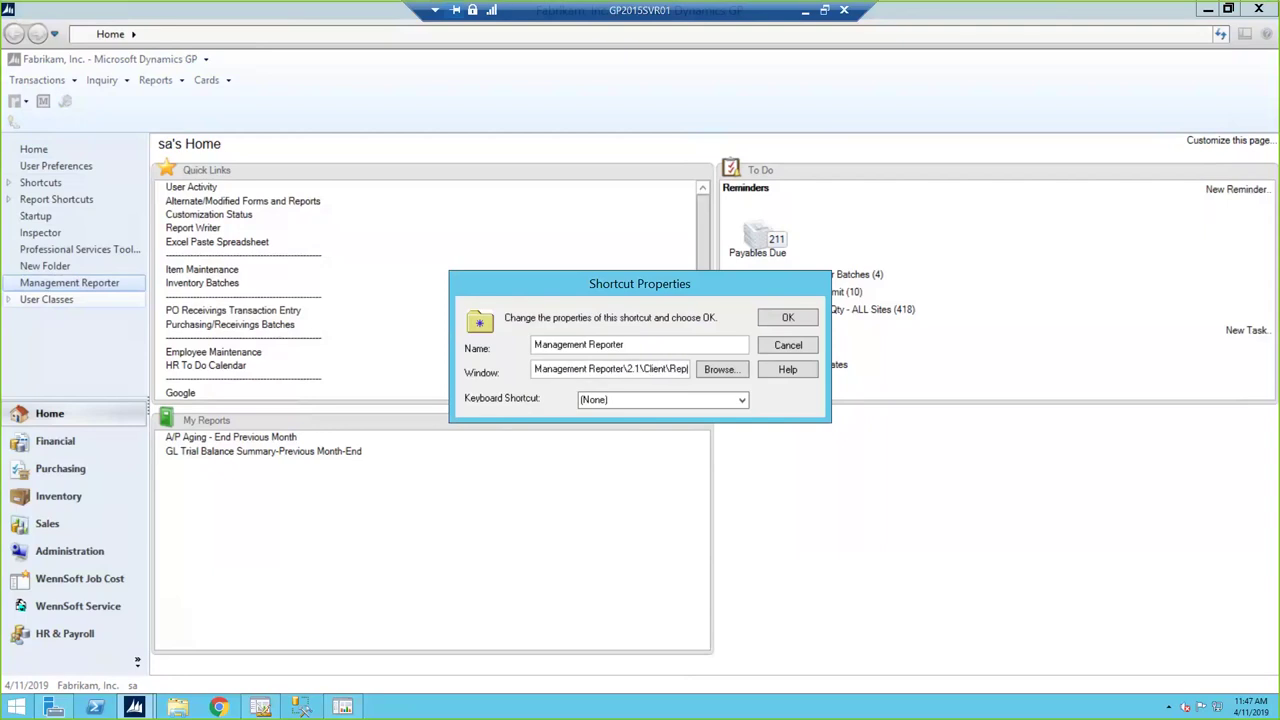
{"action": "key", "text": "Right"}
{"action": "key", "text": "Right"}
{"action": "key", "text": "Right"}
{"action": "key", "text": "Right"}
{"action": "key", "text": "Right"}
{"action": "key", "text": "Right"}
{"action": "key", "text": "Right"}
{"action": "key", "text": "Right"}
{"action": "key", "text": "Right"}
{"action": "key", "text": "Right"}
{"action": "key", "text": "Right"}
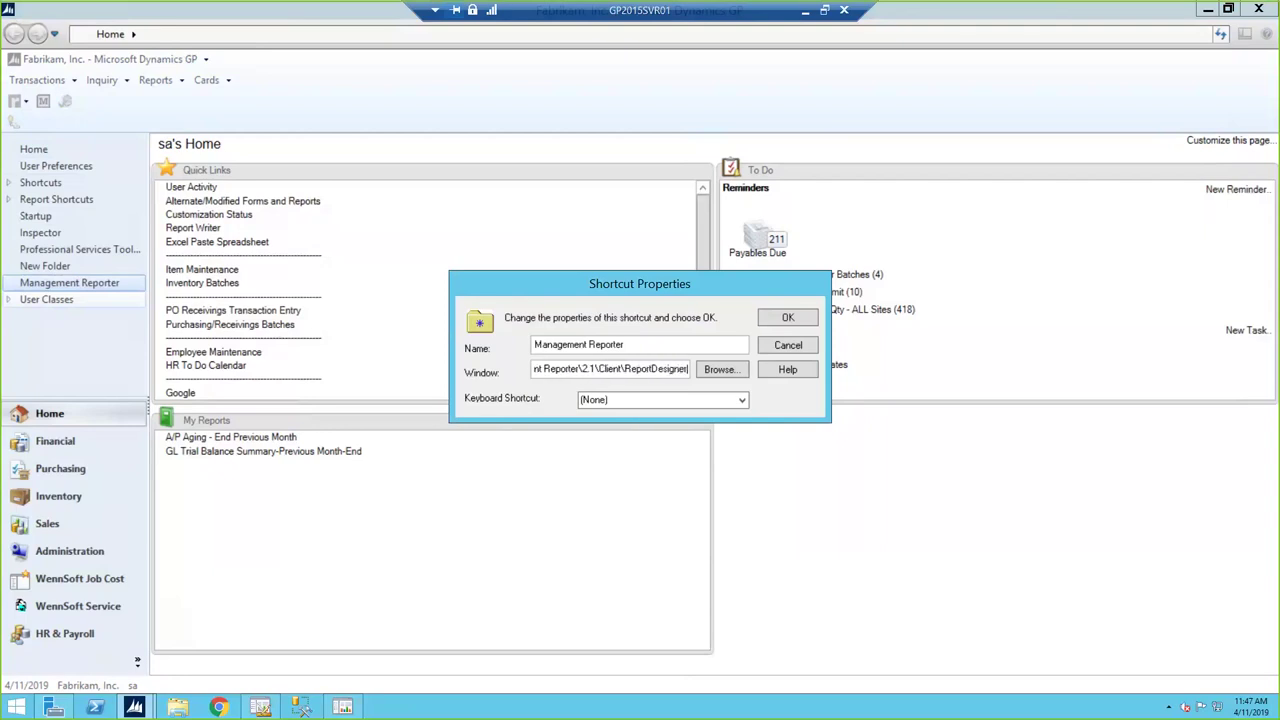
{"action": "key", "text": "Right"}
{"action": "key", "text": "Right"}
{"action": "key", "text": "Right"}
{"action": "key", "text": "Right"}
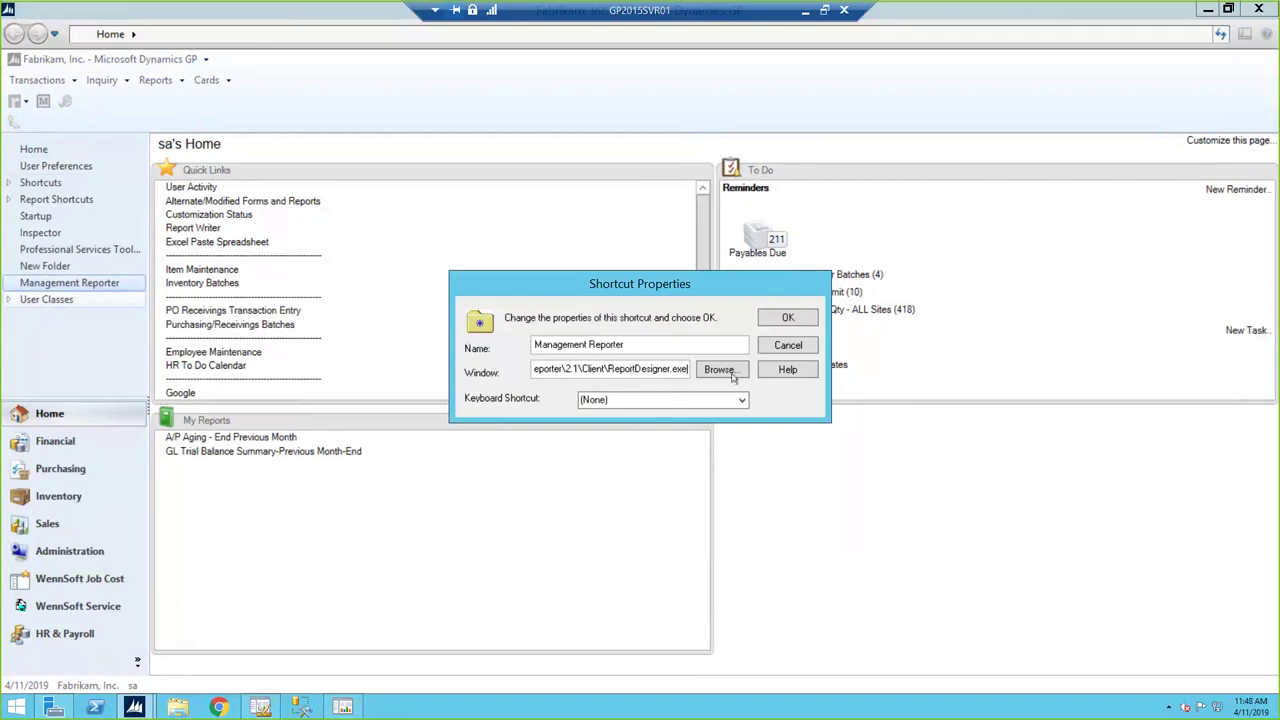
{"action": "left_click", "coordinate": [789, 318]}
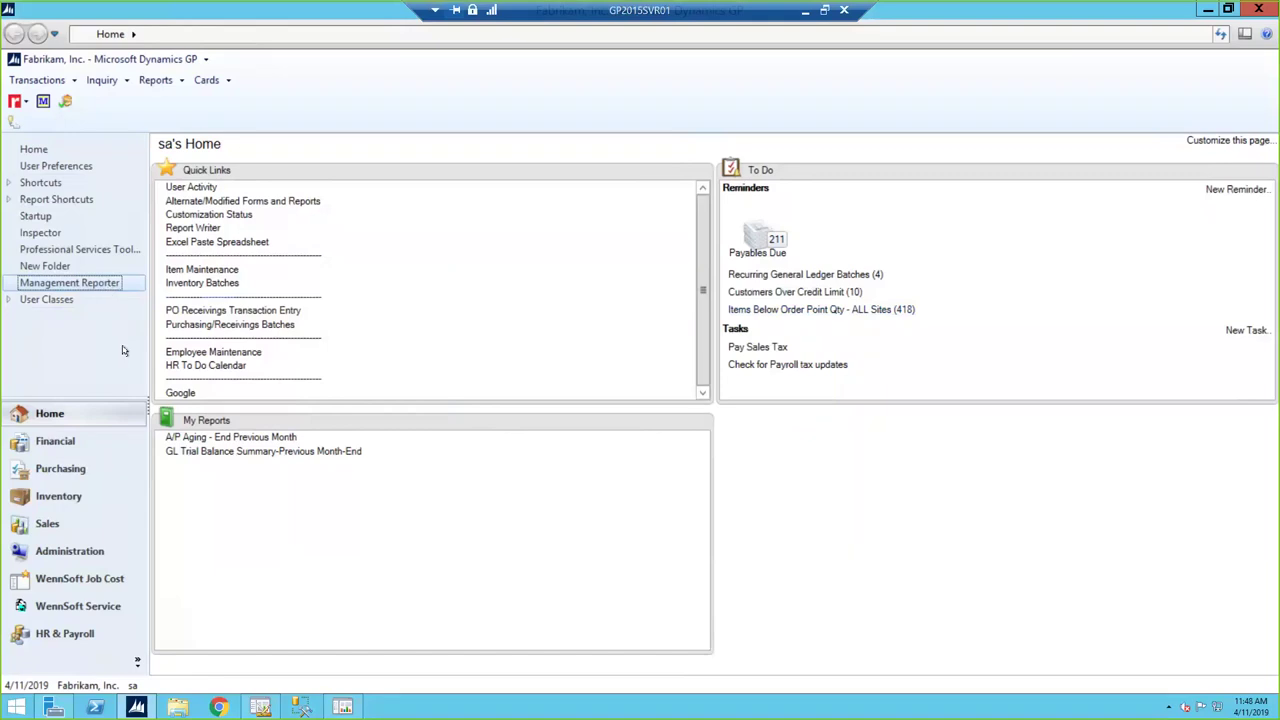
- Close the Income Statement - % FUN report viewer and, in Report Designer, the Trial Balance - Ending Balance Only report definition
{"action": "left_click", "coordinate": [358, 709]}
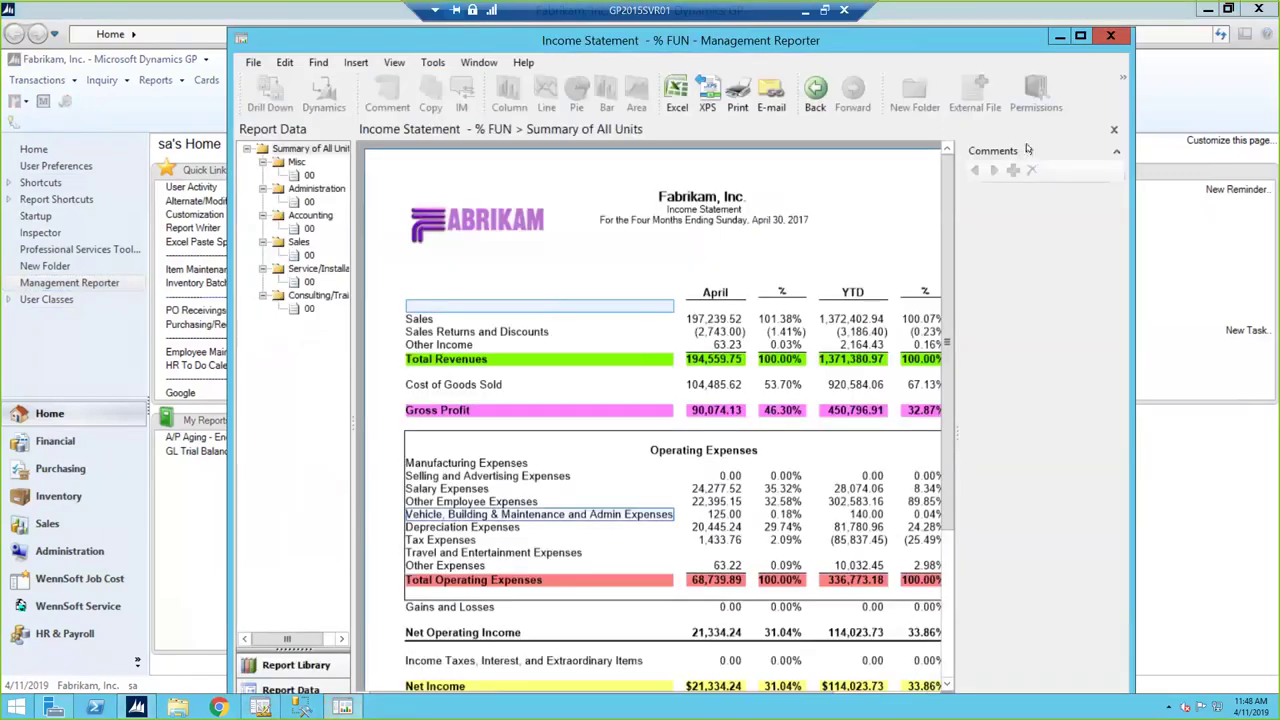
{"action": "left_click", "coordinate": [1111, 37]}
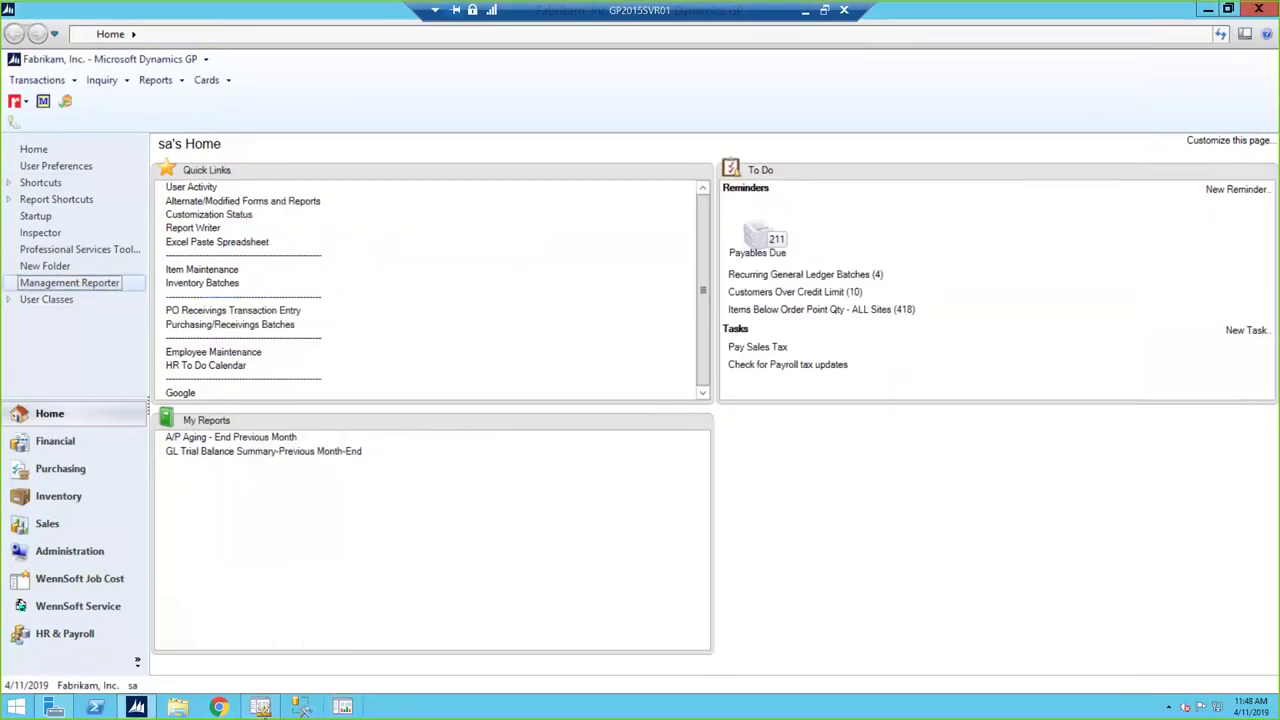
{"action": "left_click", "coordinate": [261, 707]}
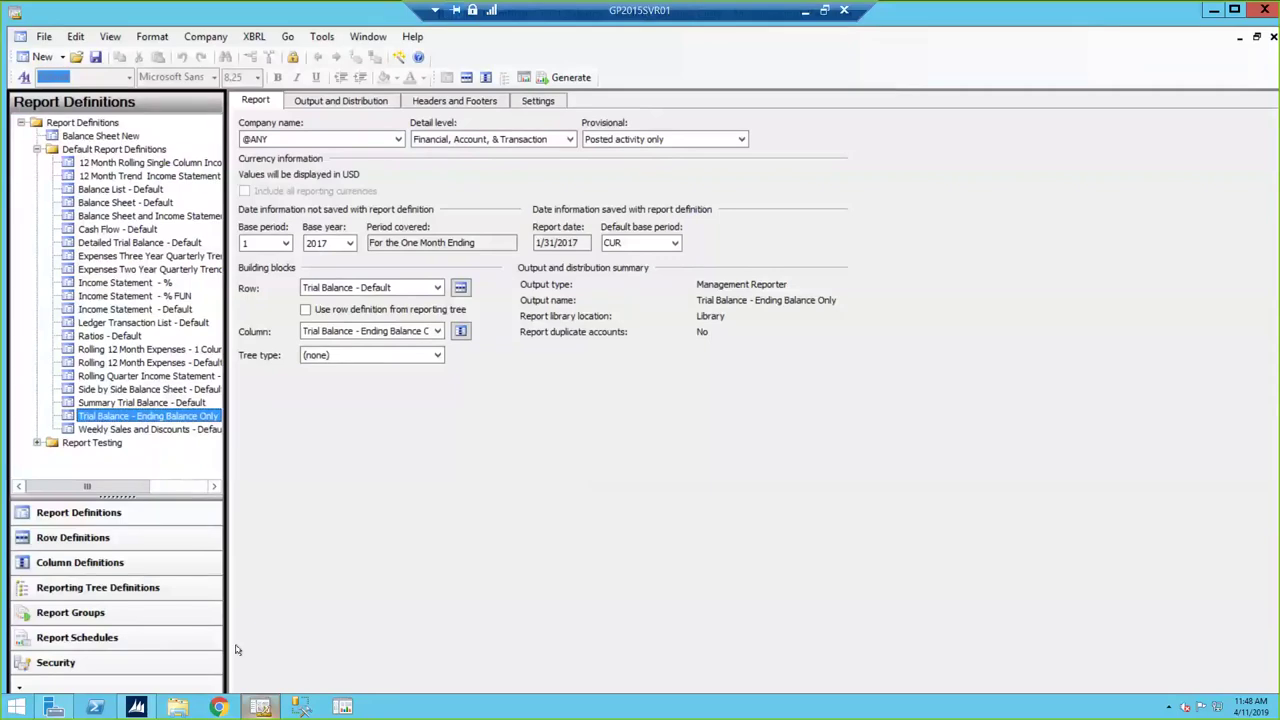
{"action": "left_click", "coordinate": [1273, 37]}
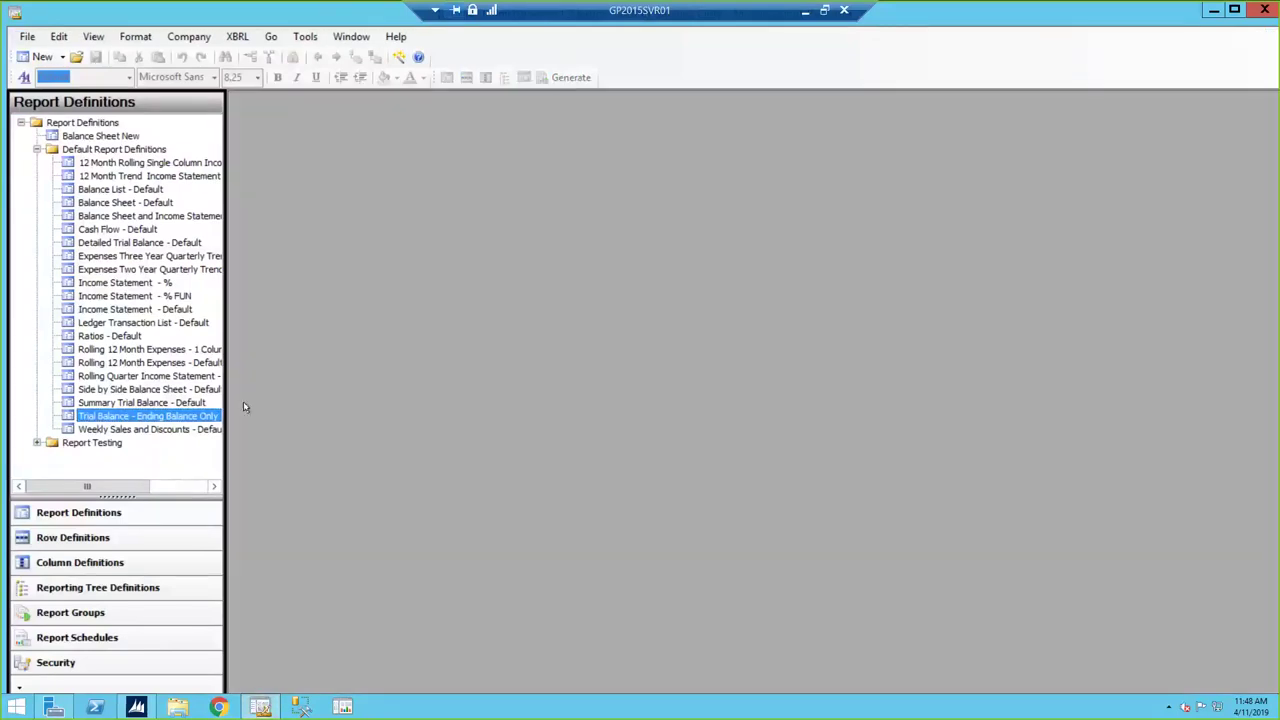
- Widen the report definitions list and check the folder options of Report Testing, leaving the Report Testing and Default Report Definitions folders expanded
{"action": "left_click_drag", "start_coordinate": [284, 316], "coordinate": [284, 320]}
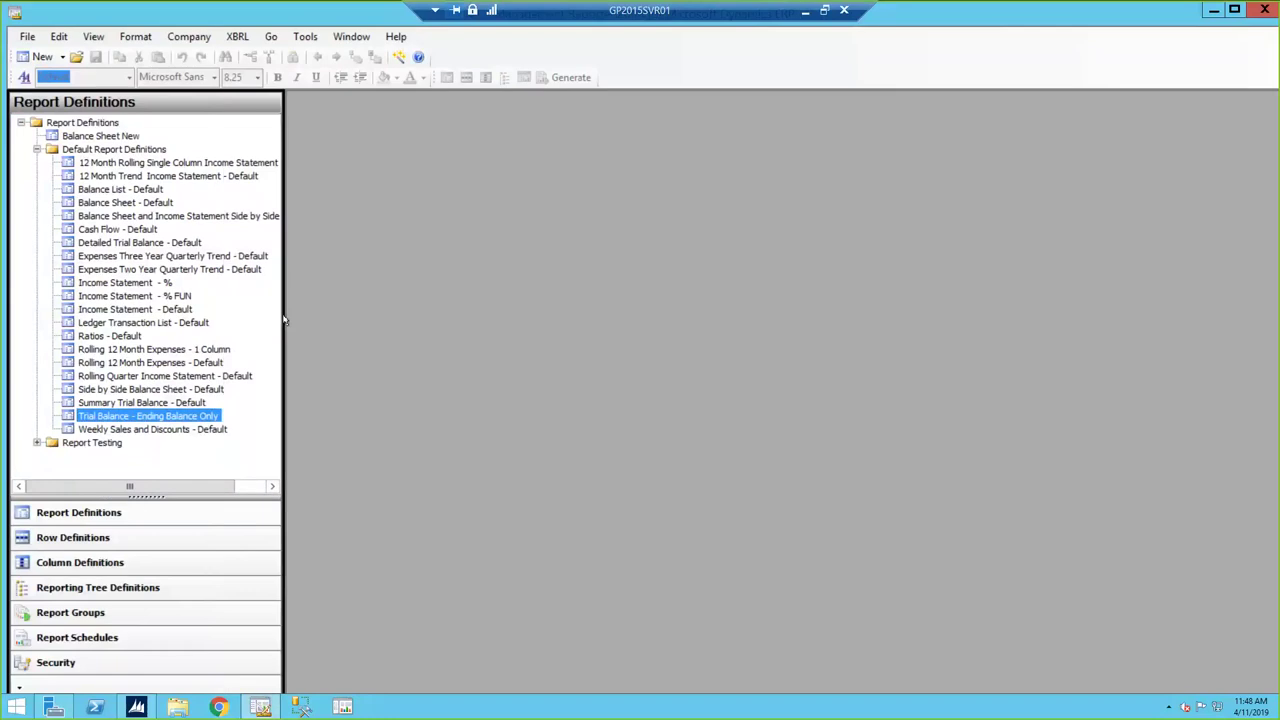
{"action": "left_click", "coordinate": [37, 149]}
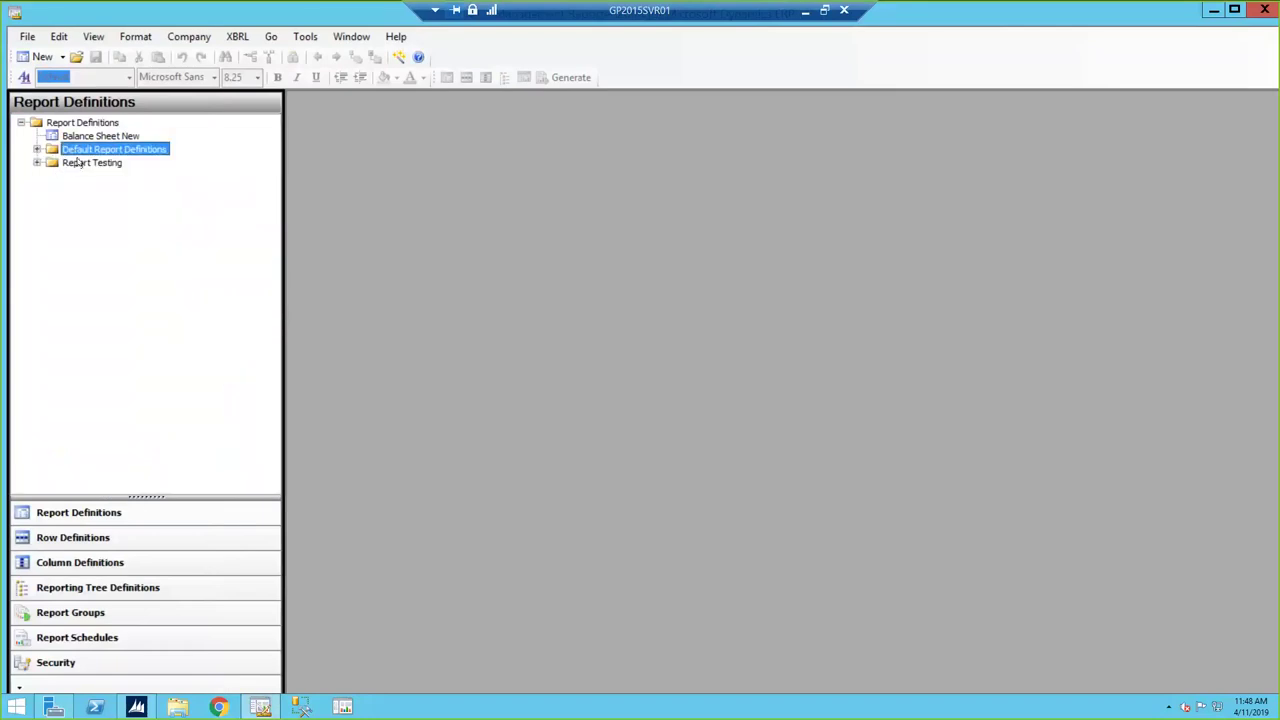
{"action": "right_click", "coordinate": [77, 163]}
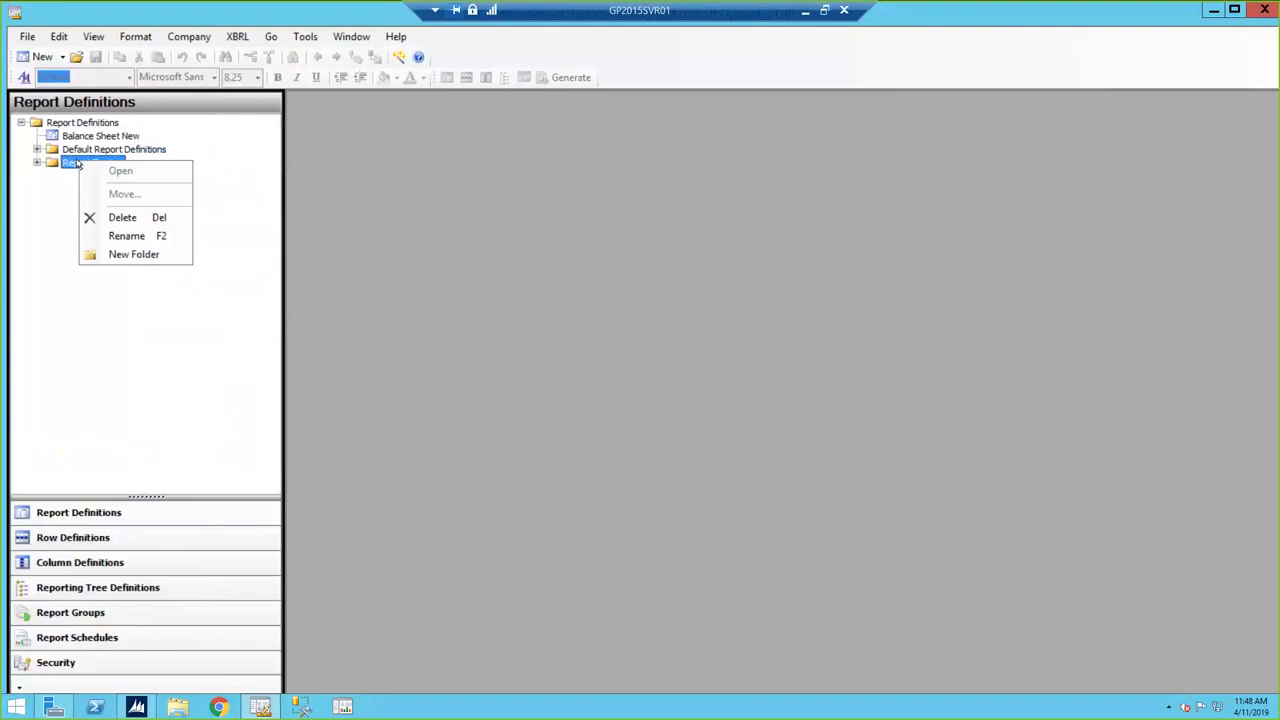
{"action": "left_click", "coordinate": [207, 159]}
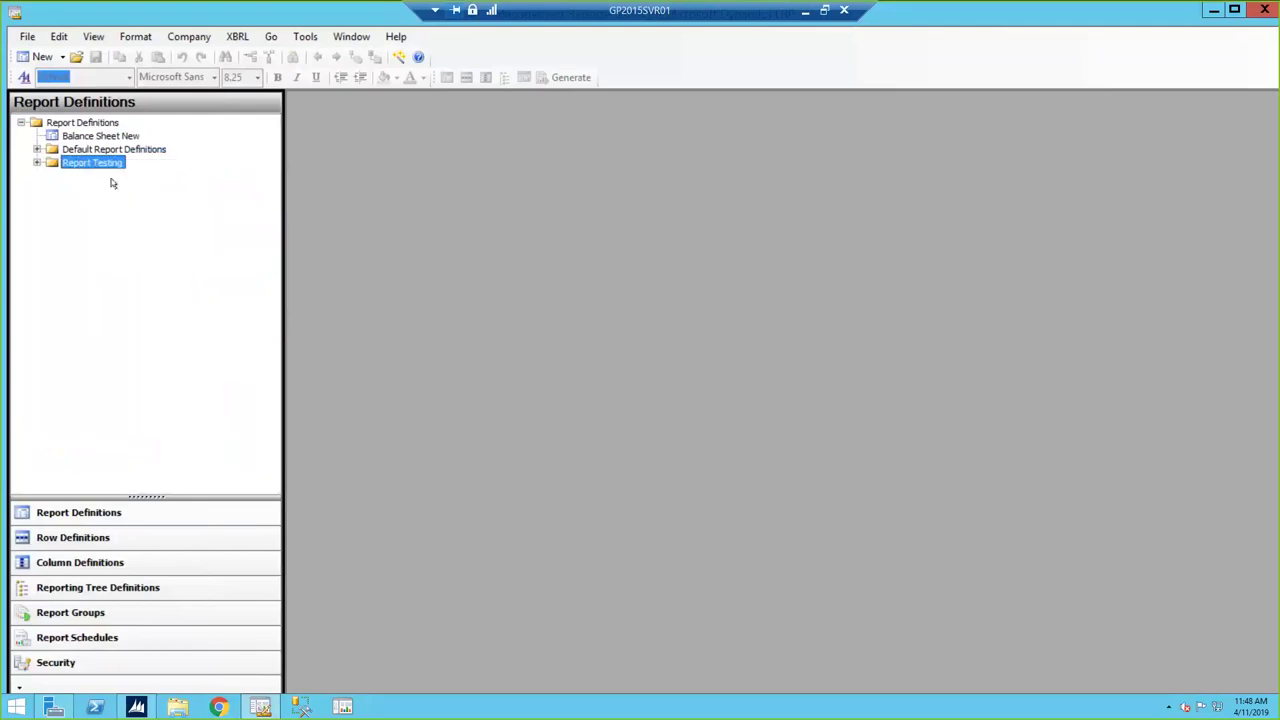
{"action": "left_click", "coordinate": [38, 162]}
{"action": "left_click", "coordinate": [65, 150]}
{"action": "left_click", "coordinate": [37, 149]}
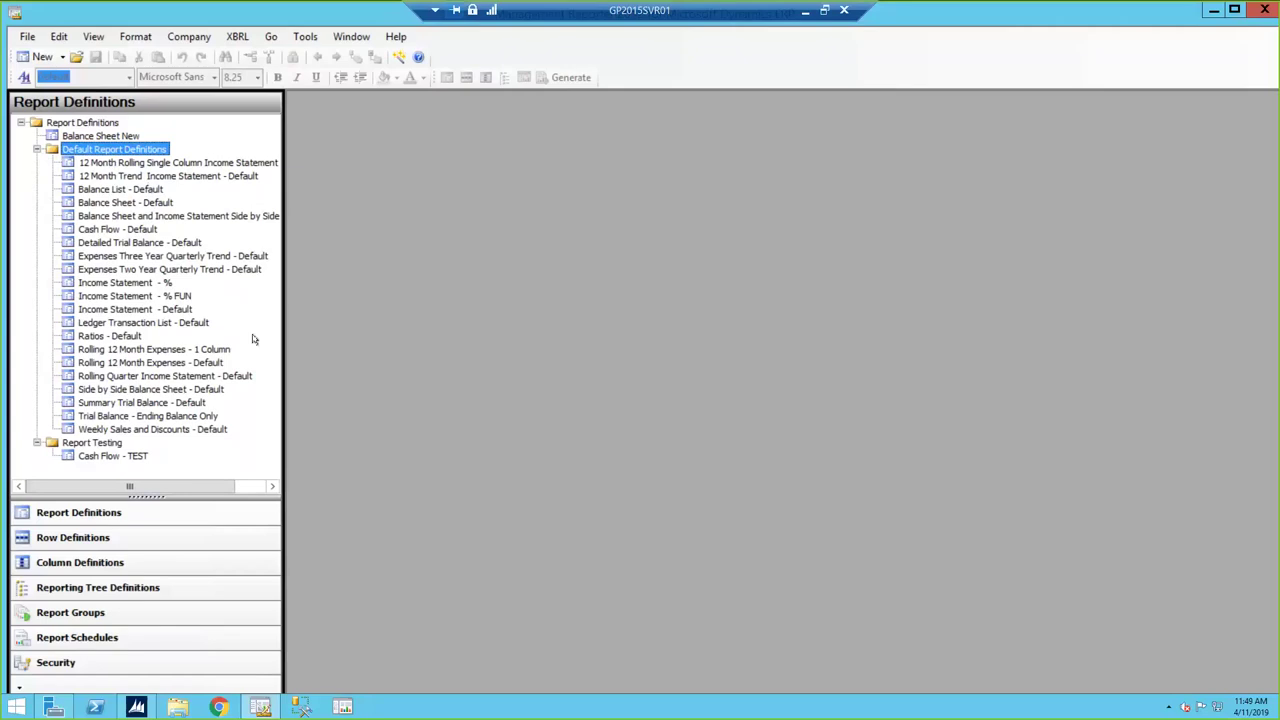
- Open the images for the Income Statement - % report definition's headers and footers, and view the file selection for adding one, cancelling it
{"action": "left_click", "coordinate": [123, 283]}
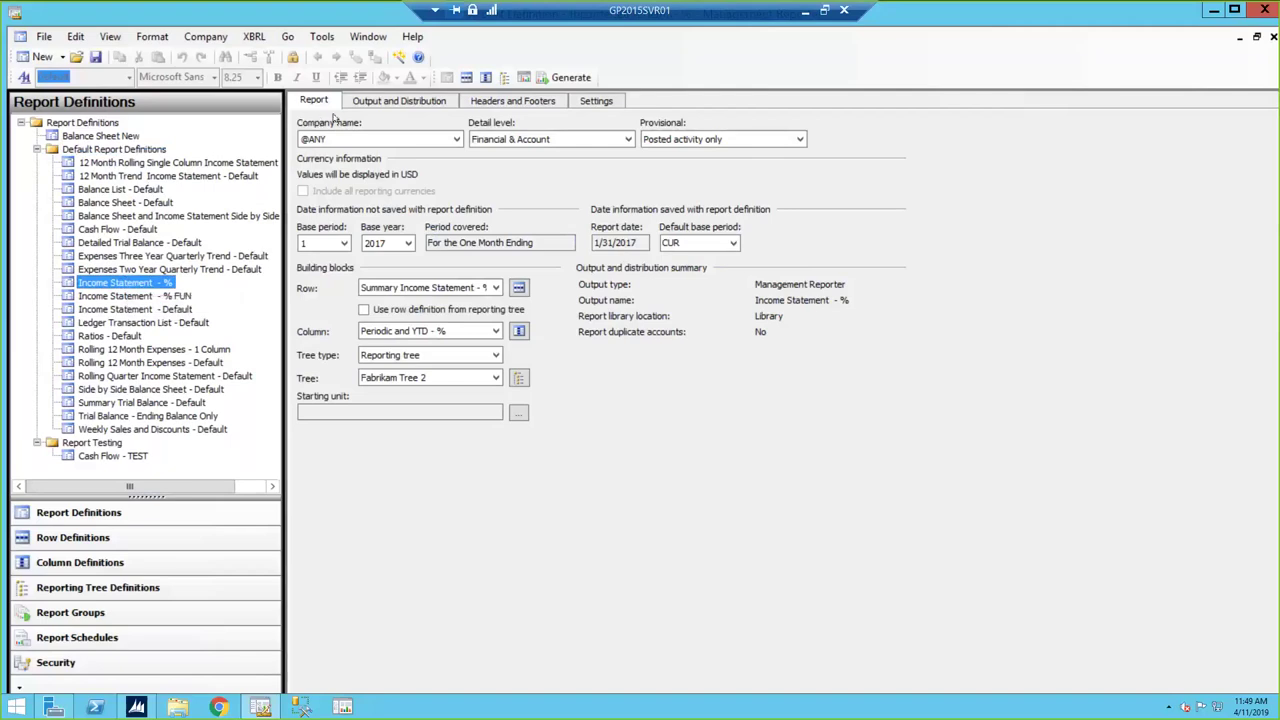
{"action": "left_click", "coordinate": [487, 98]}
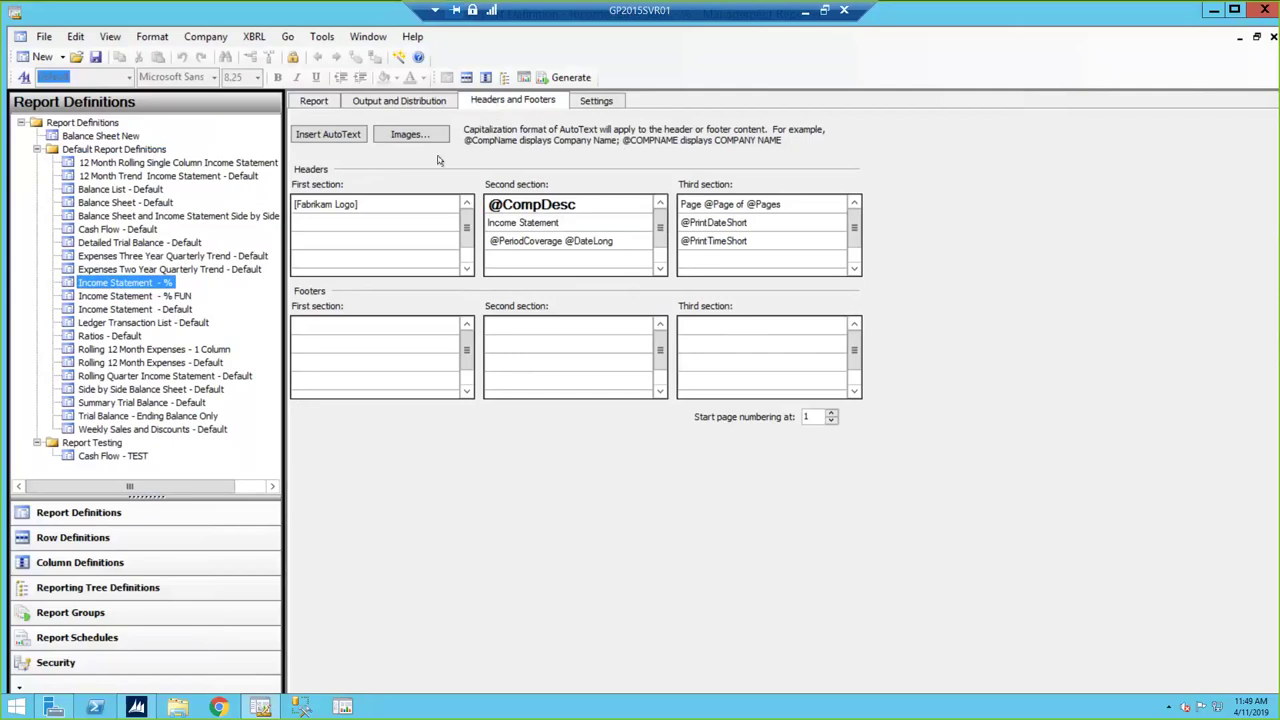
{"action": "left_click", "coordinate": [406, 136]}
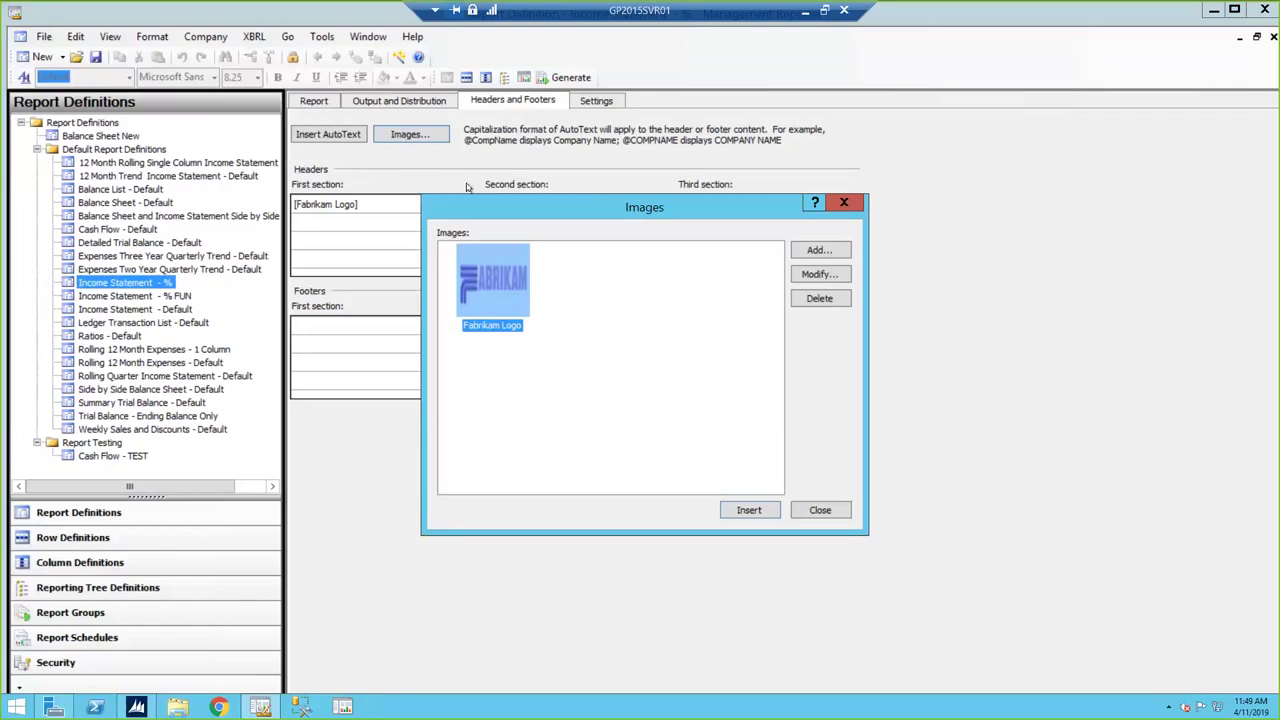
{"action": "left_click", "coordinate": [815, 252]}
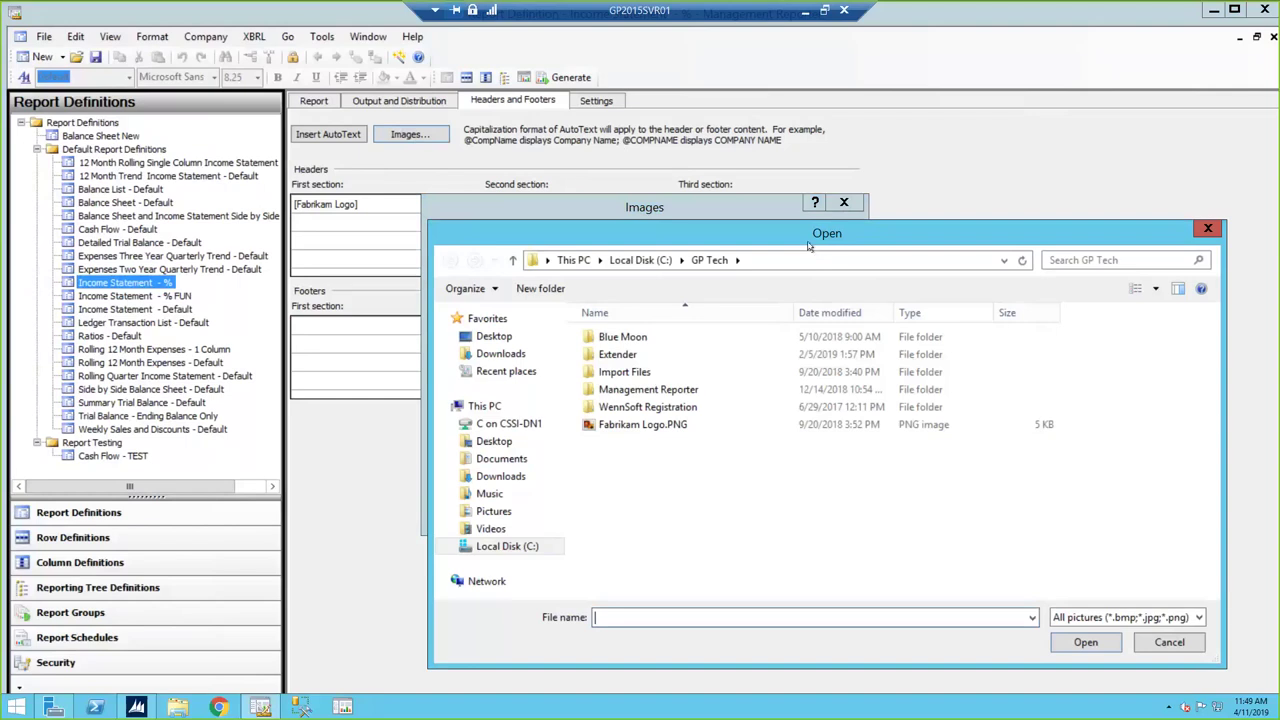
{"action": "left_click_drag", "start_coordinate": [811, 242], "coordinate": [827, 388]}
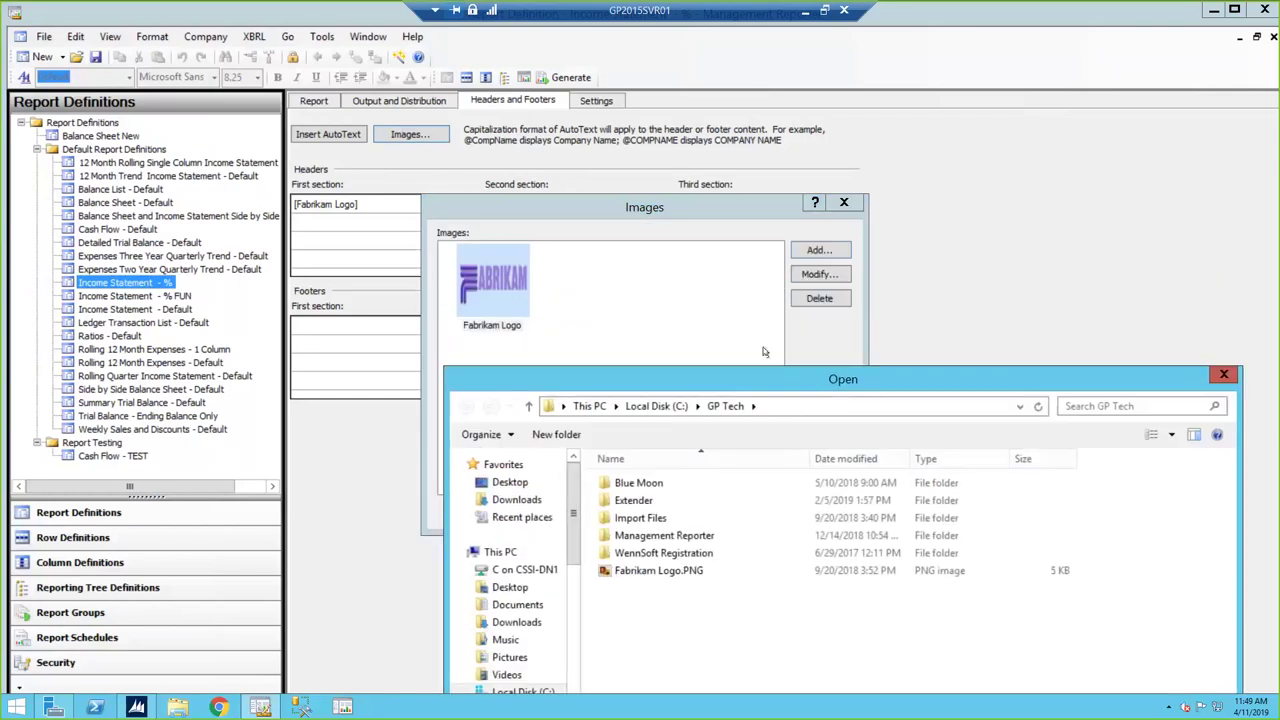
{"action": "left_click_drag", "start_coordinate": [984, 369], "coordinate": [1122, 310]}
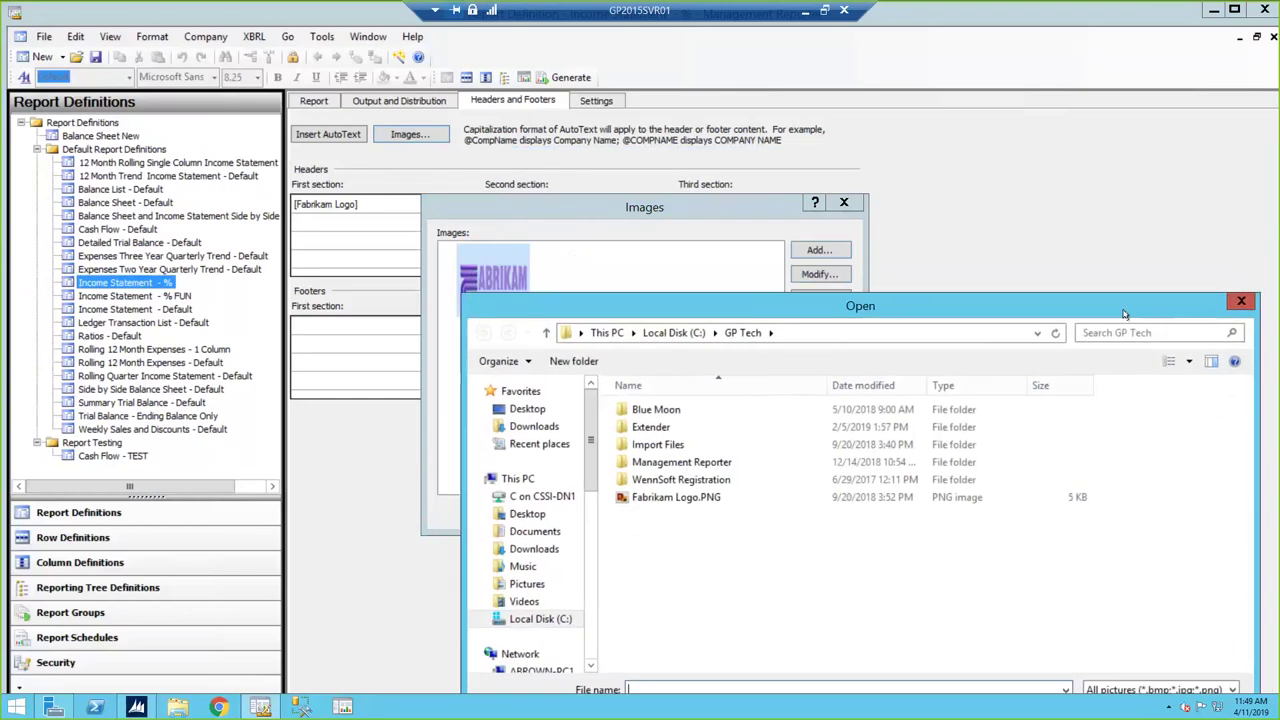
{"action": "key", "text": "Escape"}
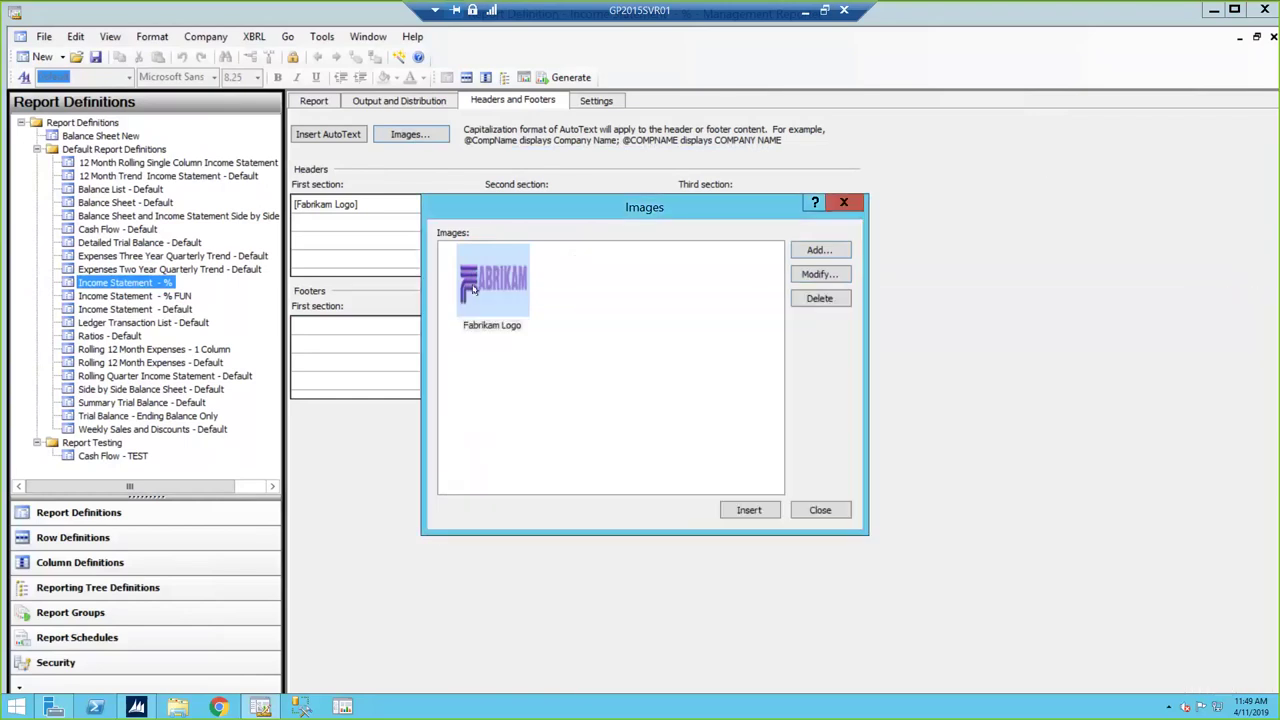
- Insert the Fabrikam Logo image into the report header and select its text entry in the header's first section
{"action": "left_click", "coordinate": [490, 298]}
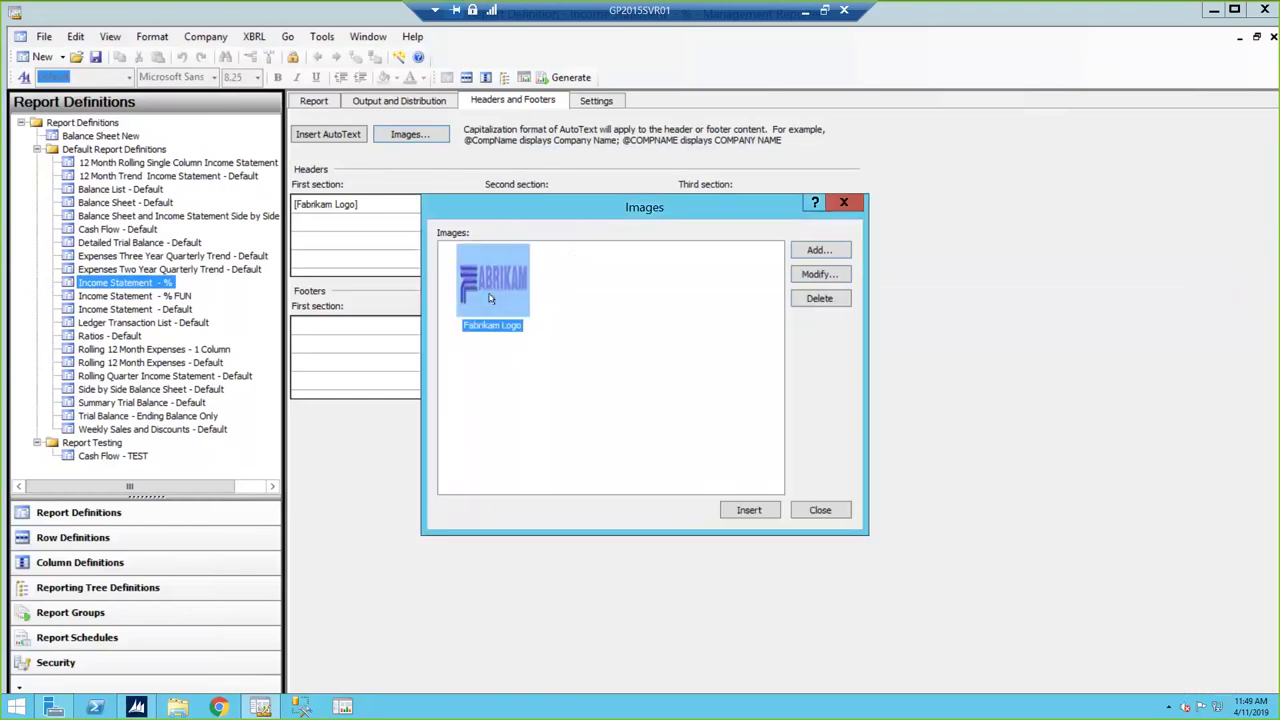
{"action": "left_click", "coordinate": [750, 510]}
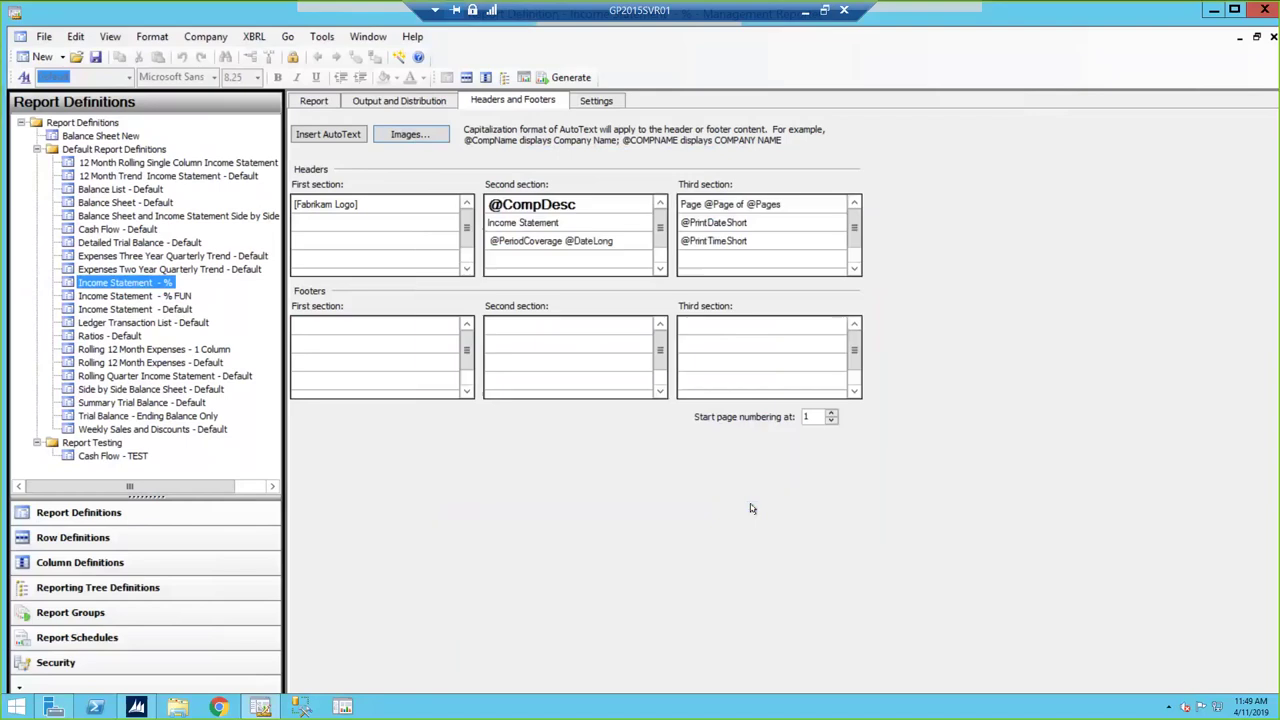
{"action": "left_click", "coordinate": [383, 238]}
{"action": "left_click", "coordinate": [364, 204]}
{"action": "left_click", "coordinate": [365, 203]}
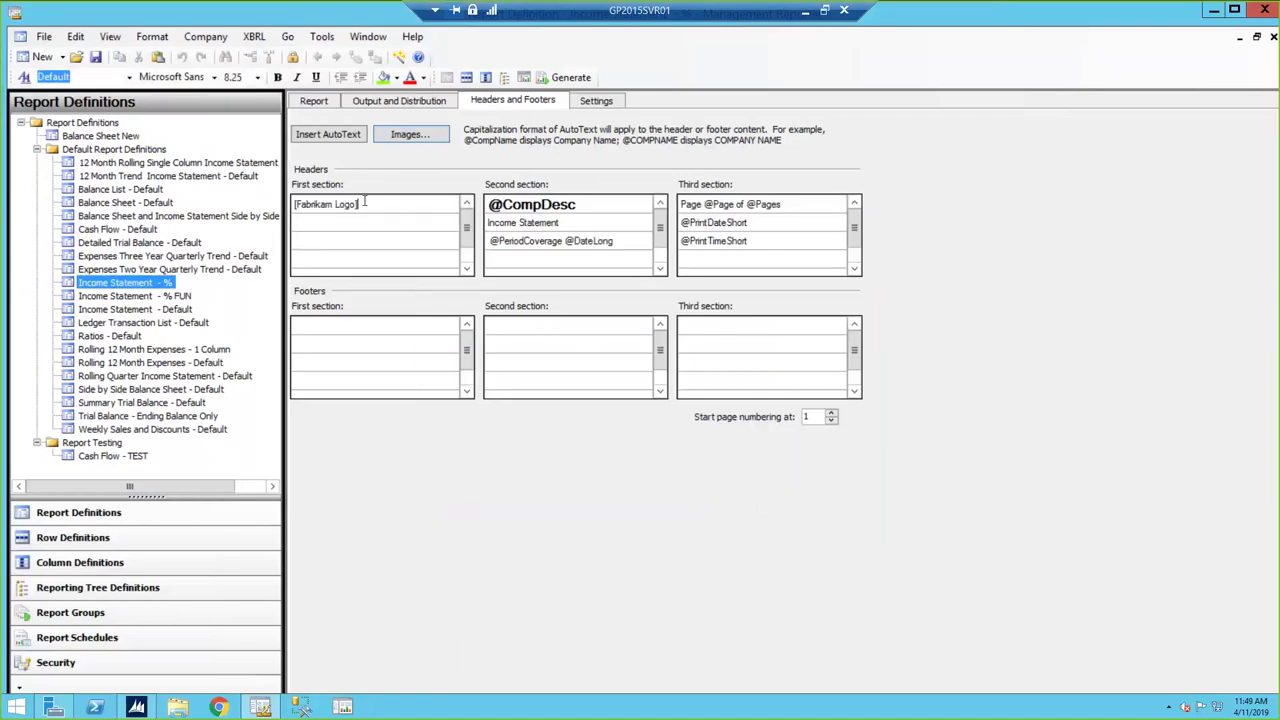
{"action": "left_click_drag", "start_coordinate": [366, 204], "coordinate": [256, 196]}
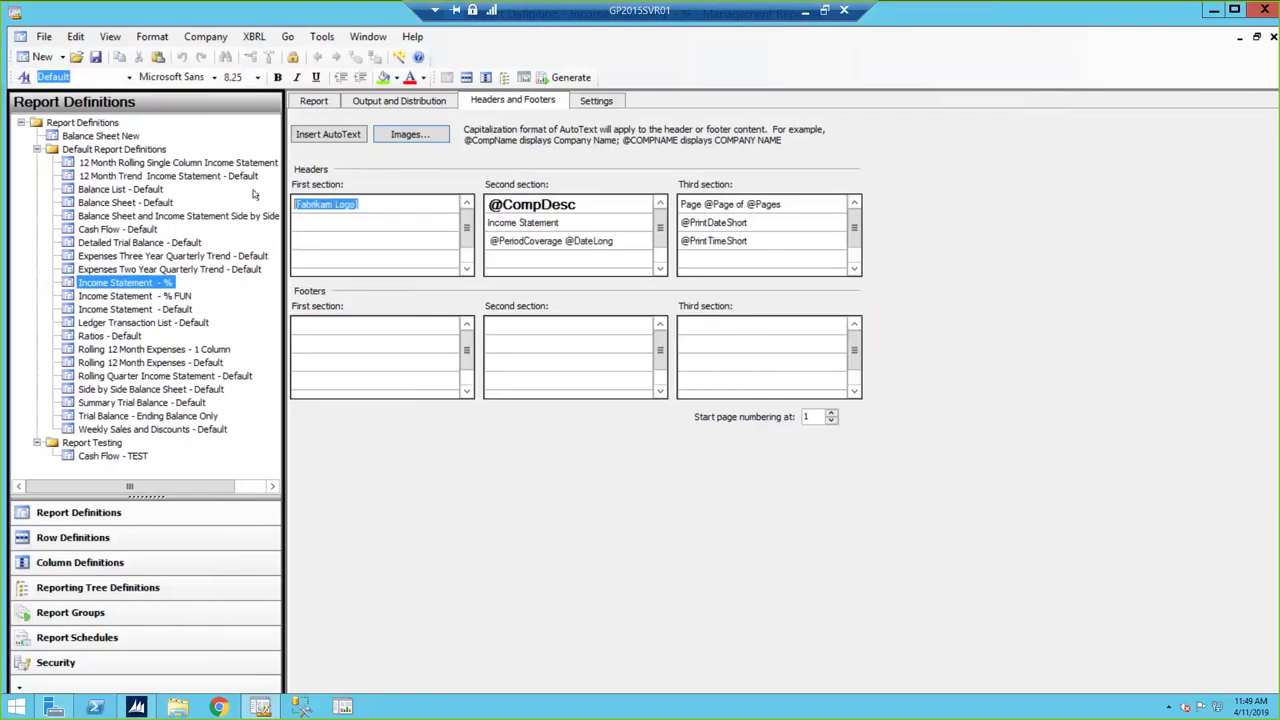
- Try inserting the Fabrikam Logo image again from the second line of the header's first section, and select the section's first line
{"action": "left_click", "coordinate": [358, 246]}
{"action": "left_click", "coordinate": [387, 202]}
{"action": "left_click", "coordinate": [387, 203]}
{"action": "left_click", "coordinate": [386, 222]}
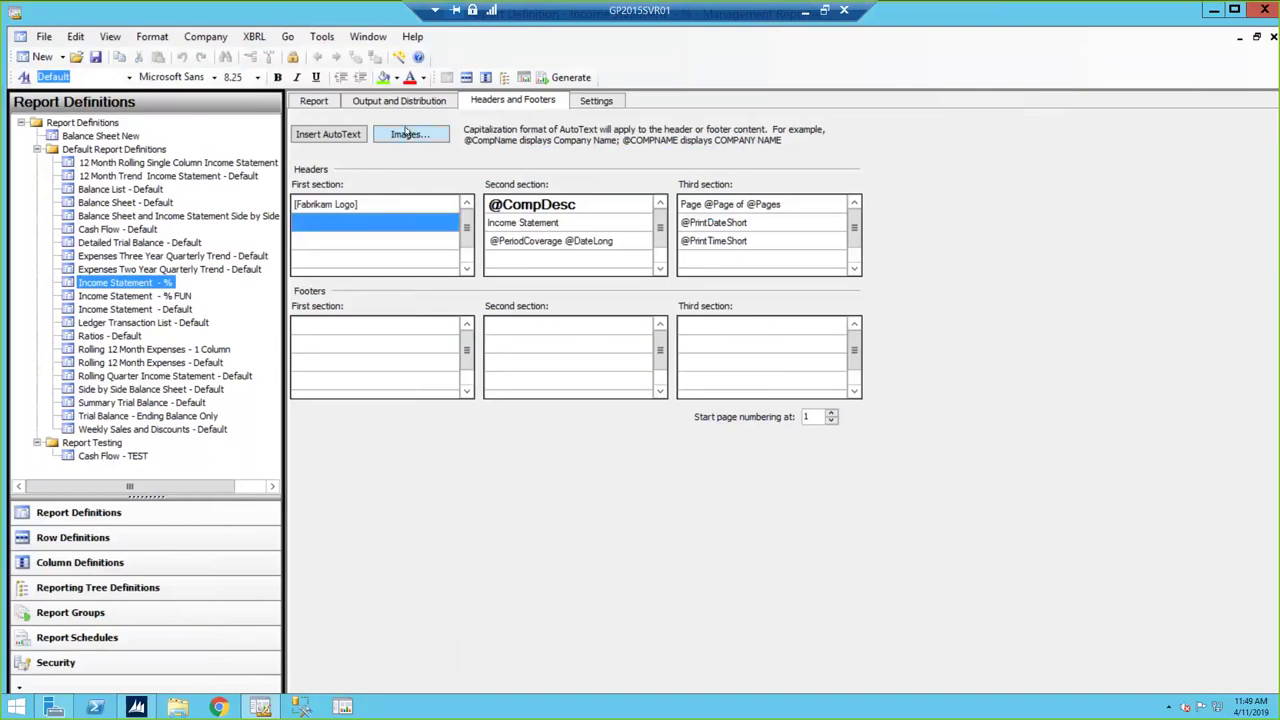
{"action": "left_click", "coordinate": [408, 133]}
{"action": "left_click", "coordinate": [820, 251]}
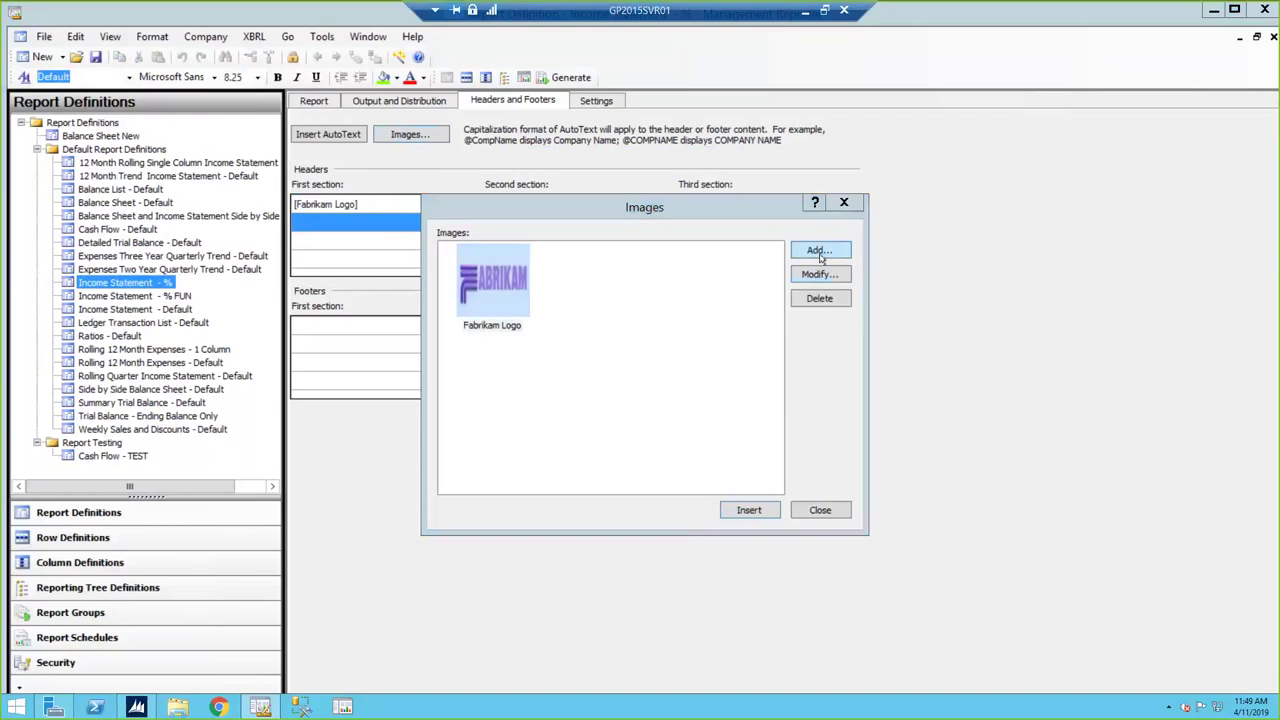
{"action": "left_click", "coordinate": [1190, 667]}
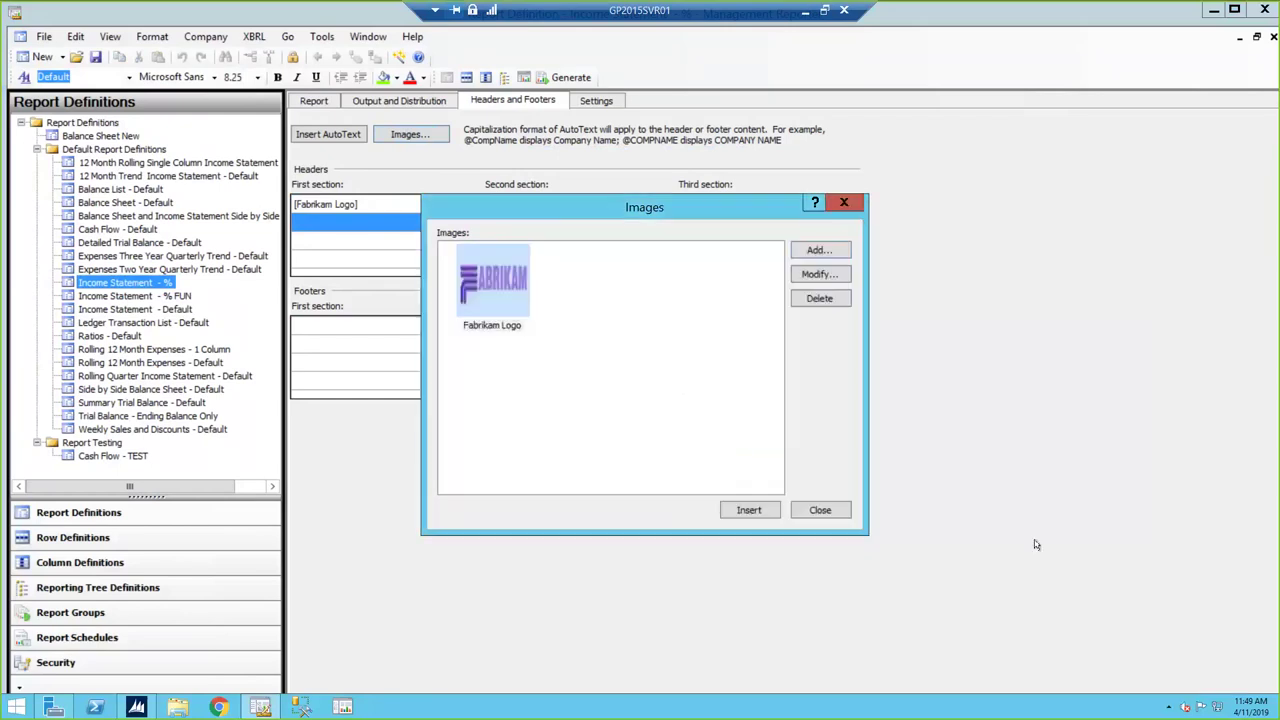
{"action": "left_click", "coordinate": [740, 512]}
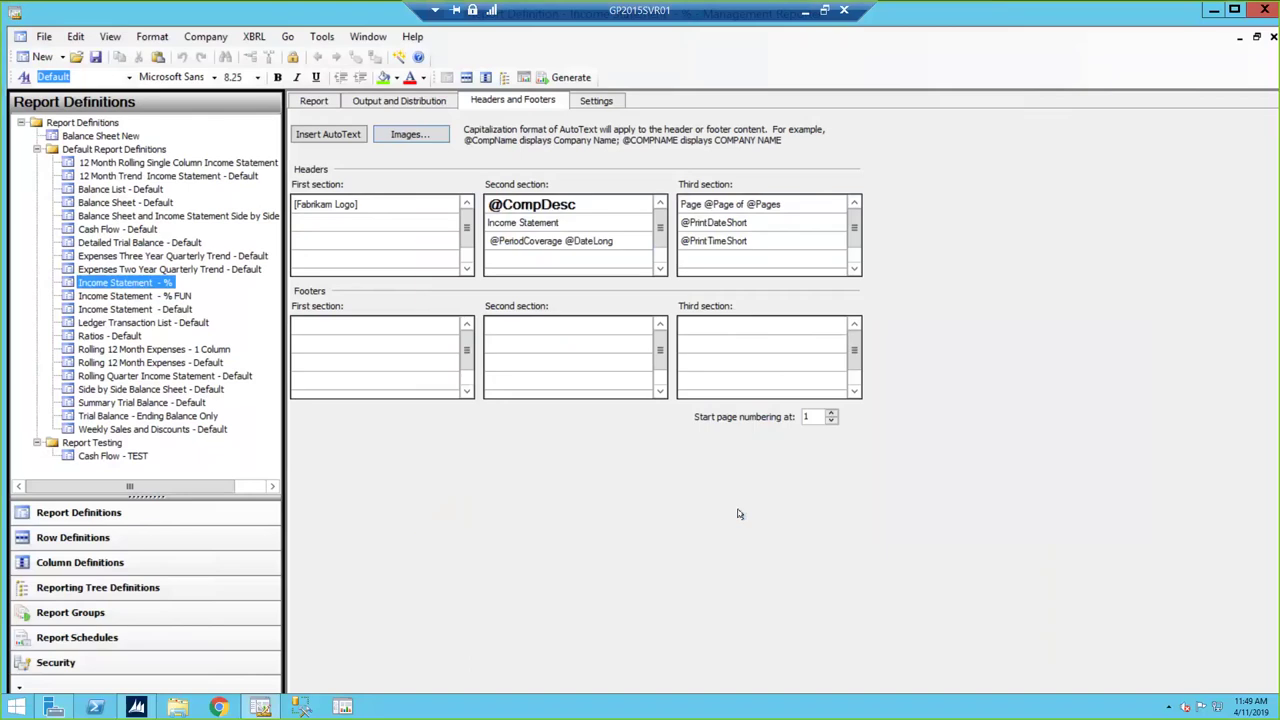
{"action": "left_click", "coordinate": [396, 207]}
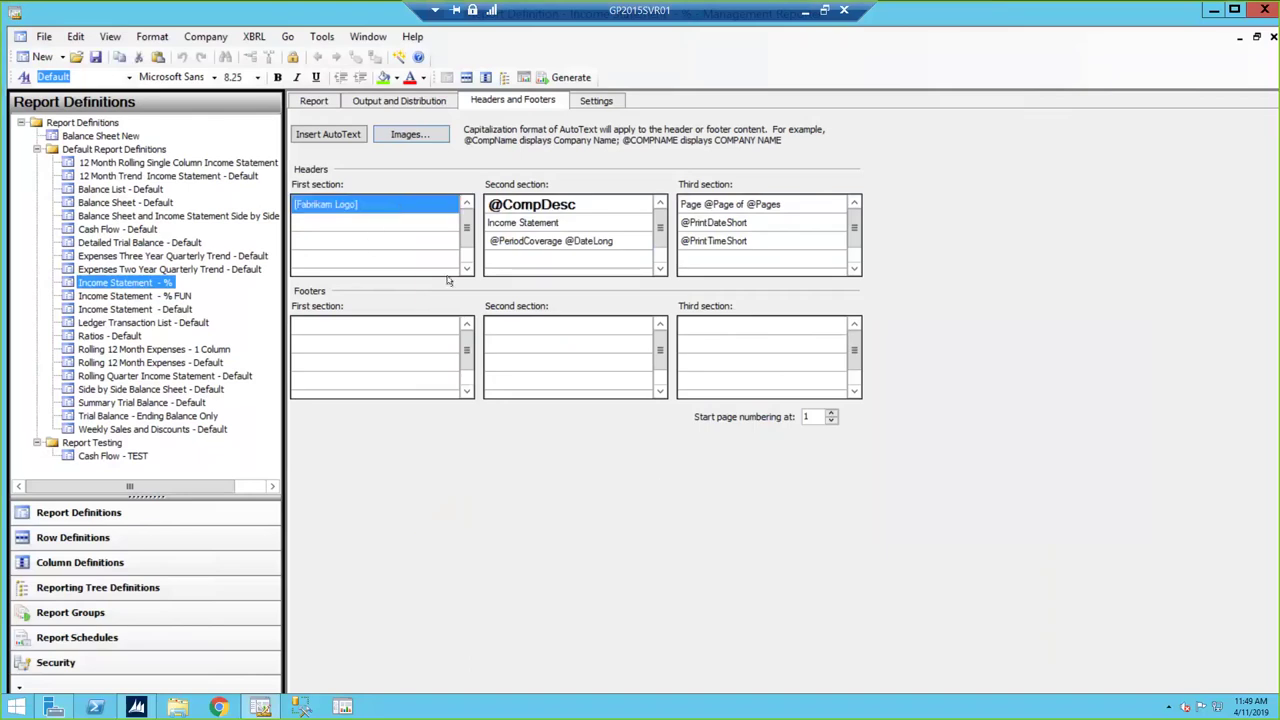
- Insert the Fabrikam Logo image on the first line of the footer's first section
{"action": "left_click", "coordinate": [428, 330]}
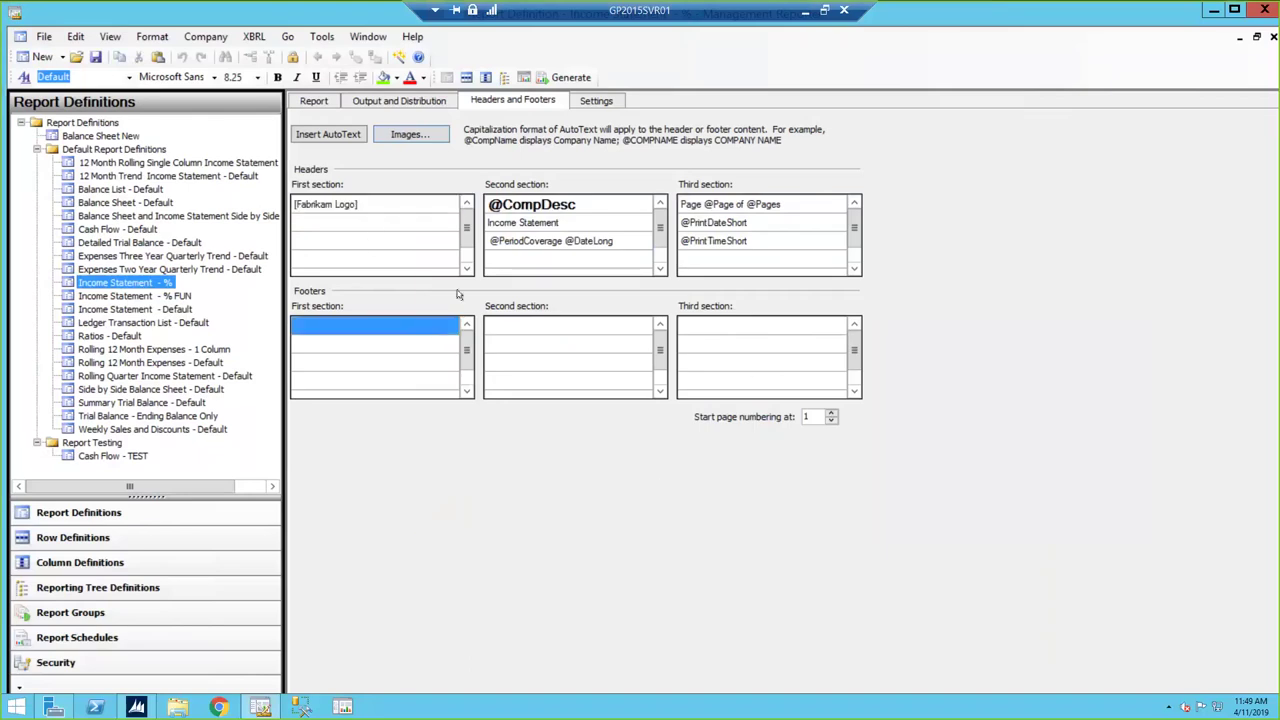
{"action": "left_click", "coordinate": [405, 136]}
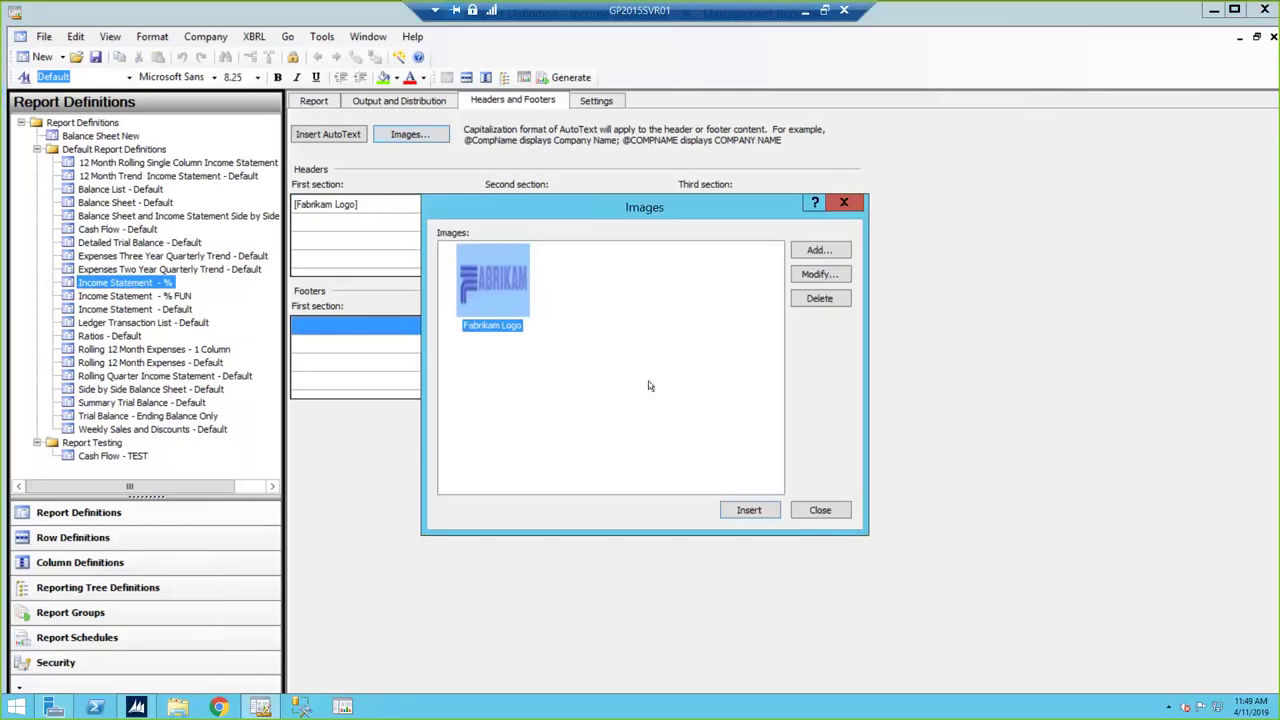
{"action": "left_click", "coordinate": [749, 511]}
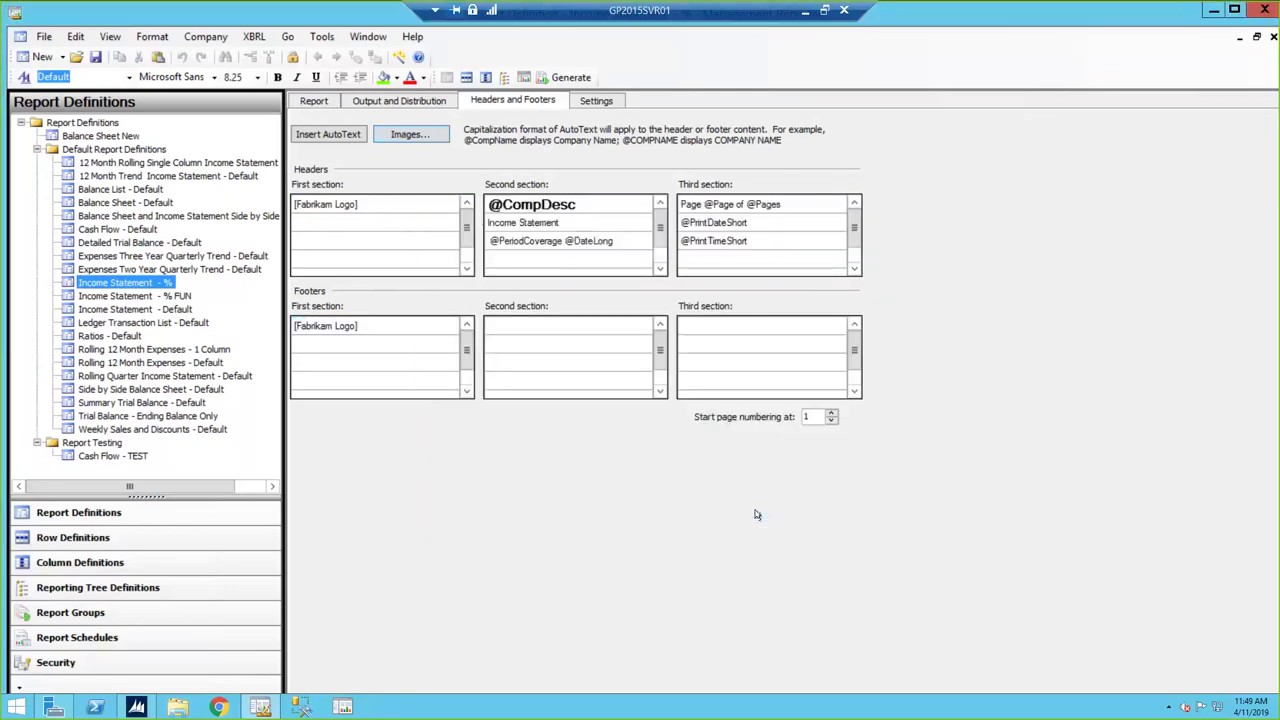
- Delete the Fabrikam Logo entry from the footer's first section
{"action": "left_click", "coordinate": [361, 224]}
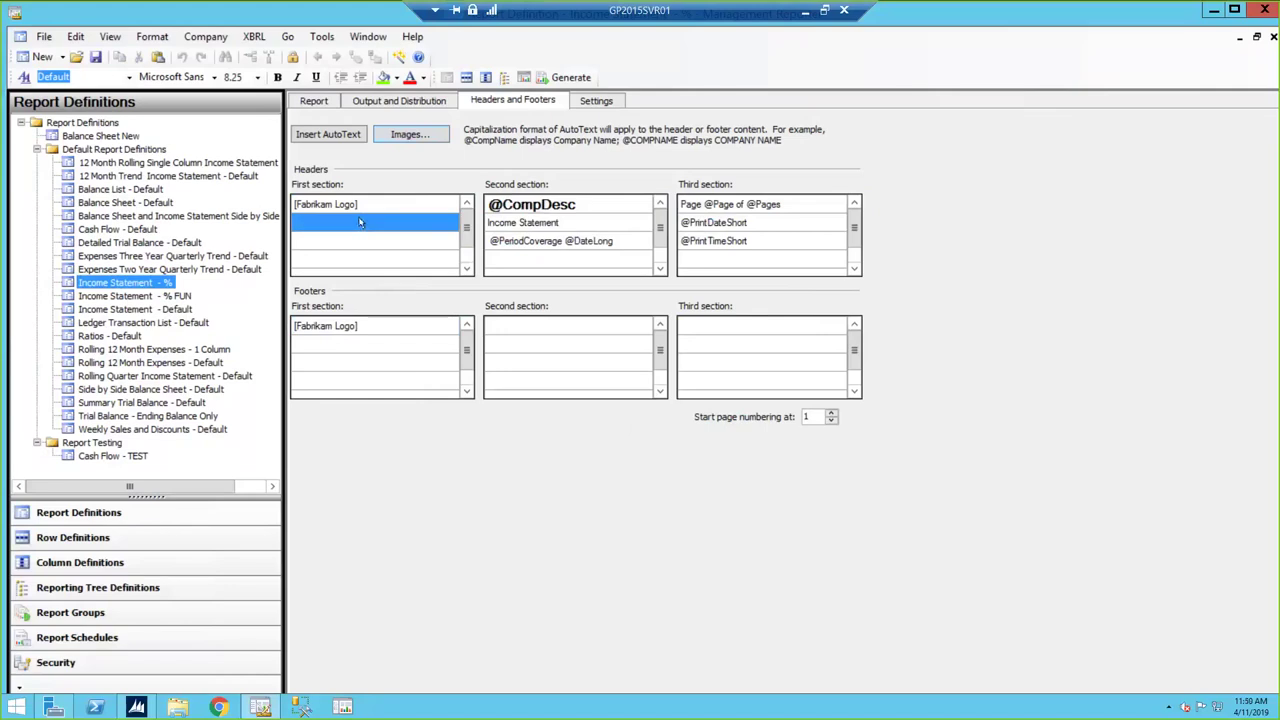
{"action": "left_click", "coordinate": [700, 262]}
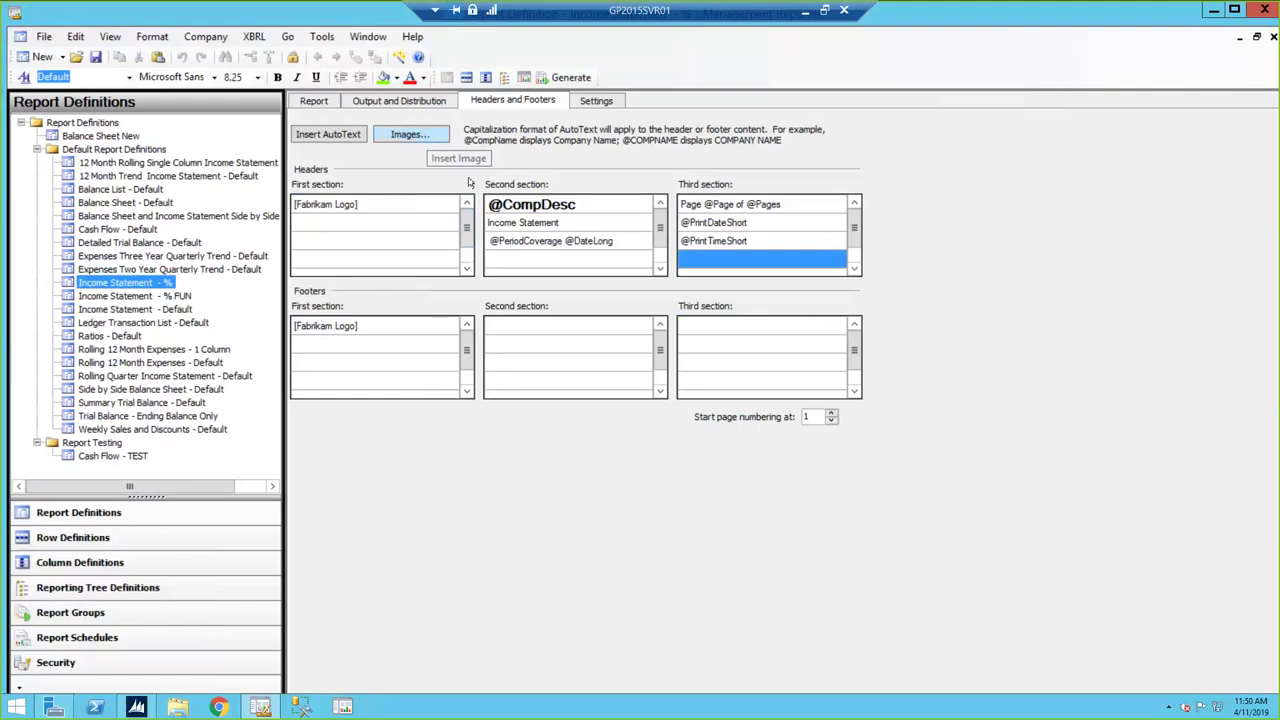
{"action": "left_click", "coordinate": [352, 328]}
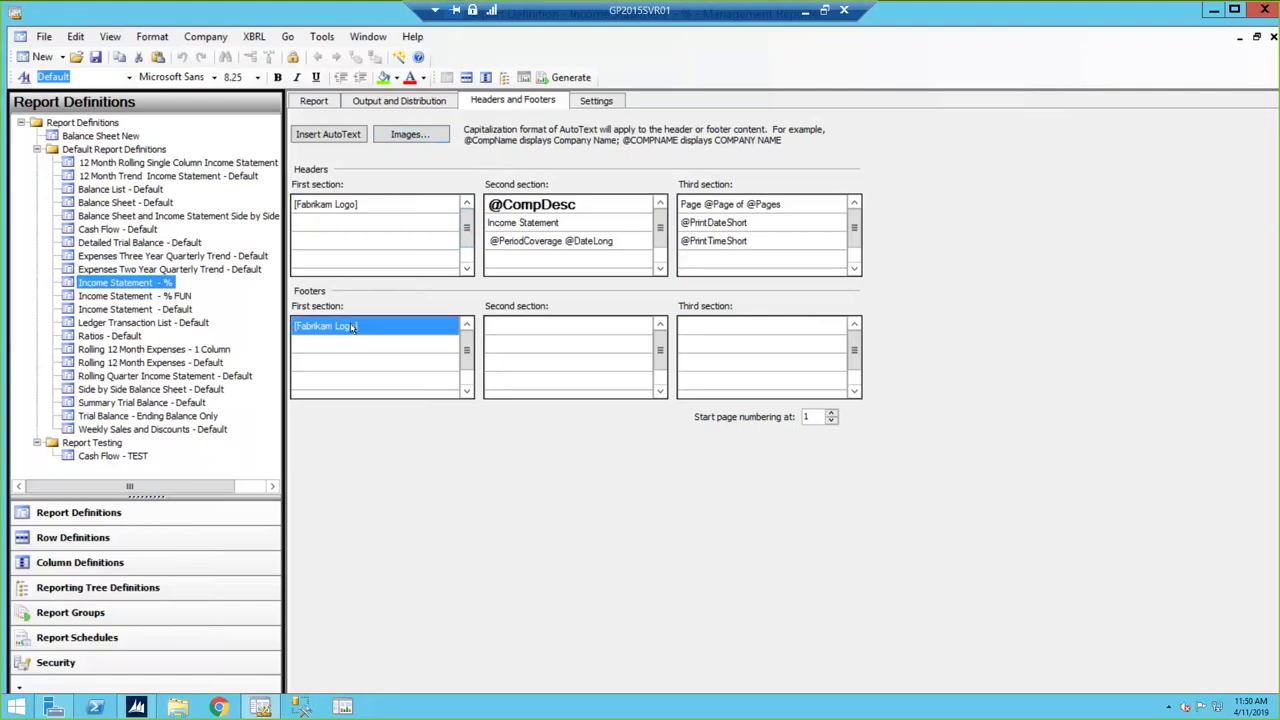
{"action": "key", "text": "Delete"}
- Review the page number and print date entries in the header's third section
{"action": "left_click", "coordinate": [428, 243]}
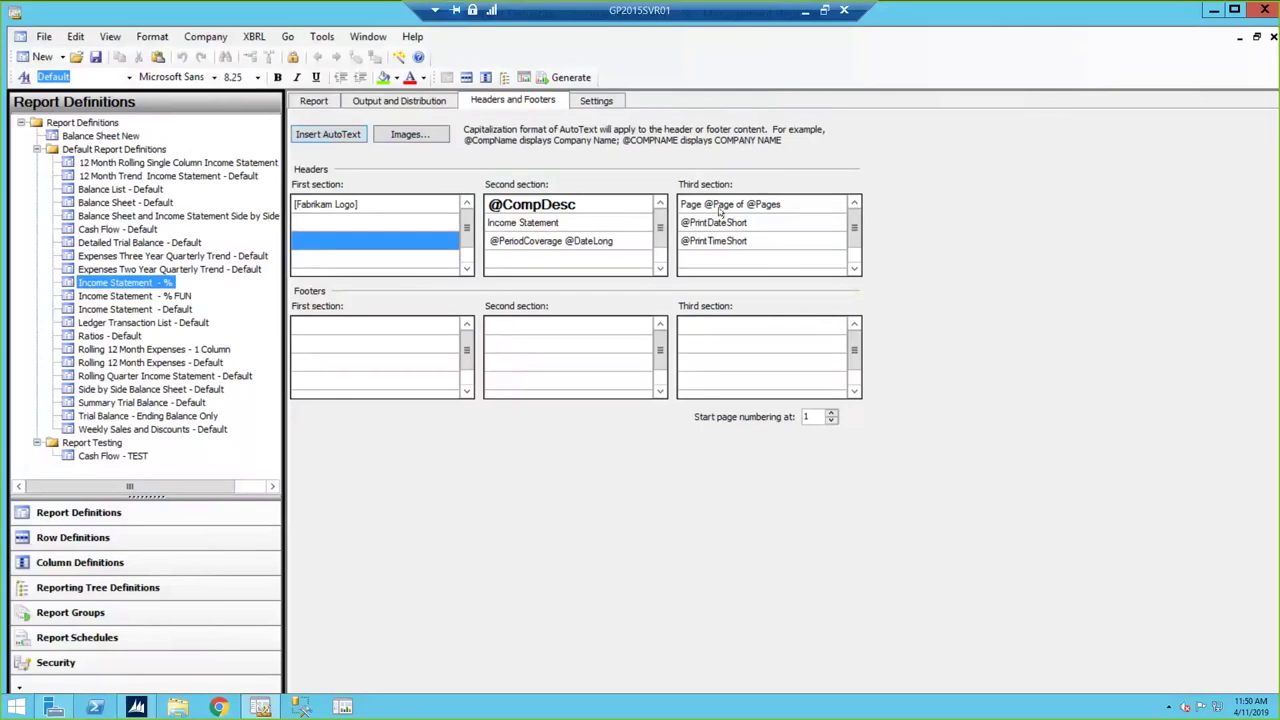
{"action": "left_click", "coordinate": [755, 207]}
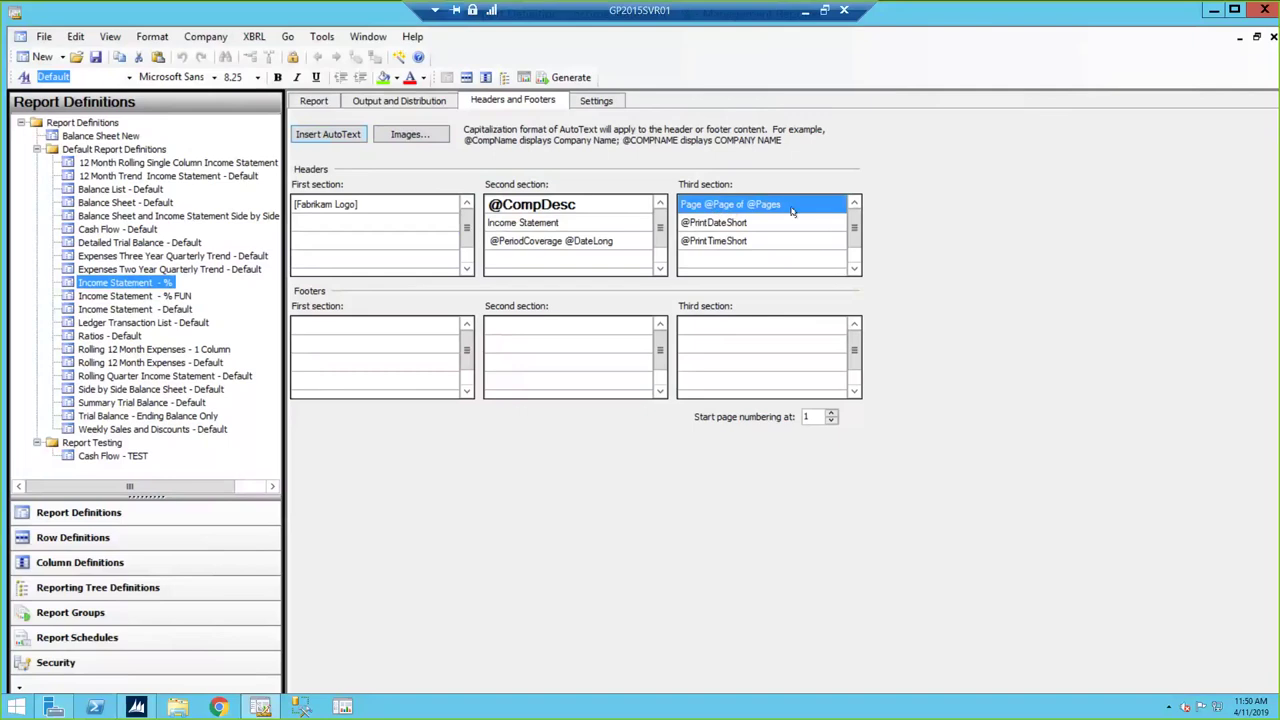
{"action": "left_click", "coordinate": [740, 228]}
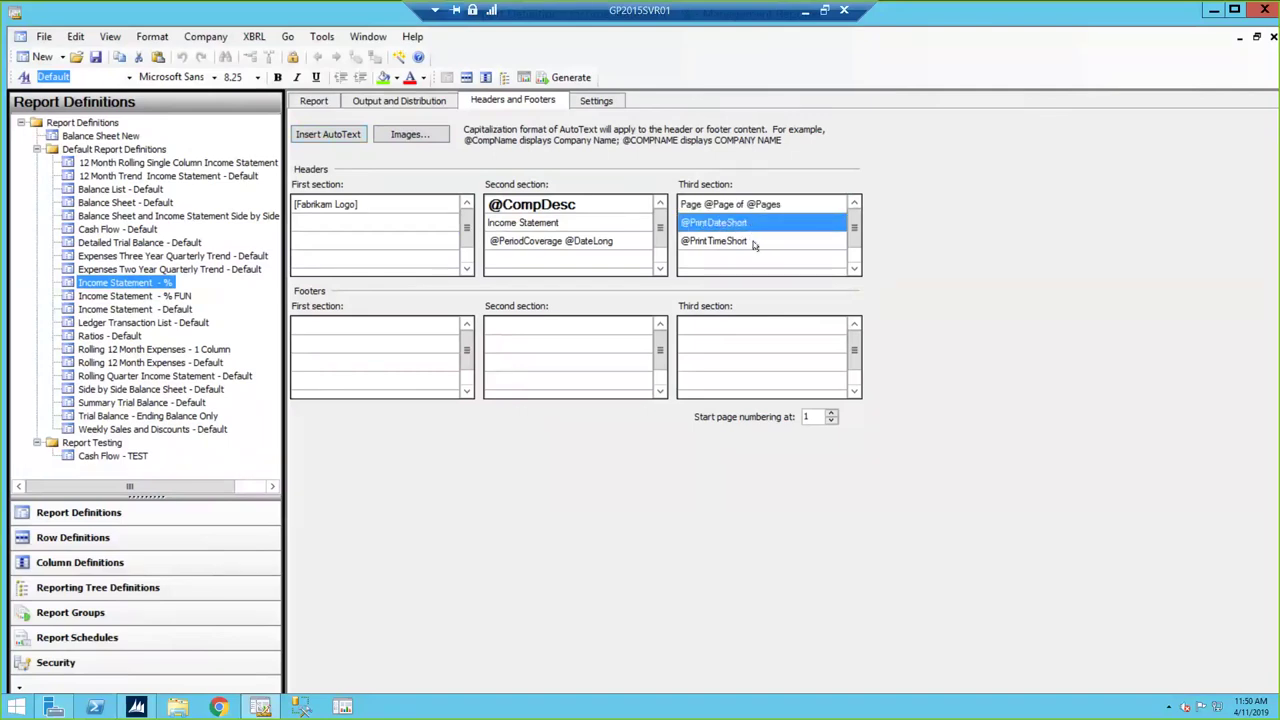
- View the AutoText choices for the header's empty fourth line in the third section, including date and time, Reporting Tree text fields and Other, without inserting any
{"action": "left_click", "coordinate": [778, 257]}
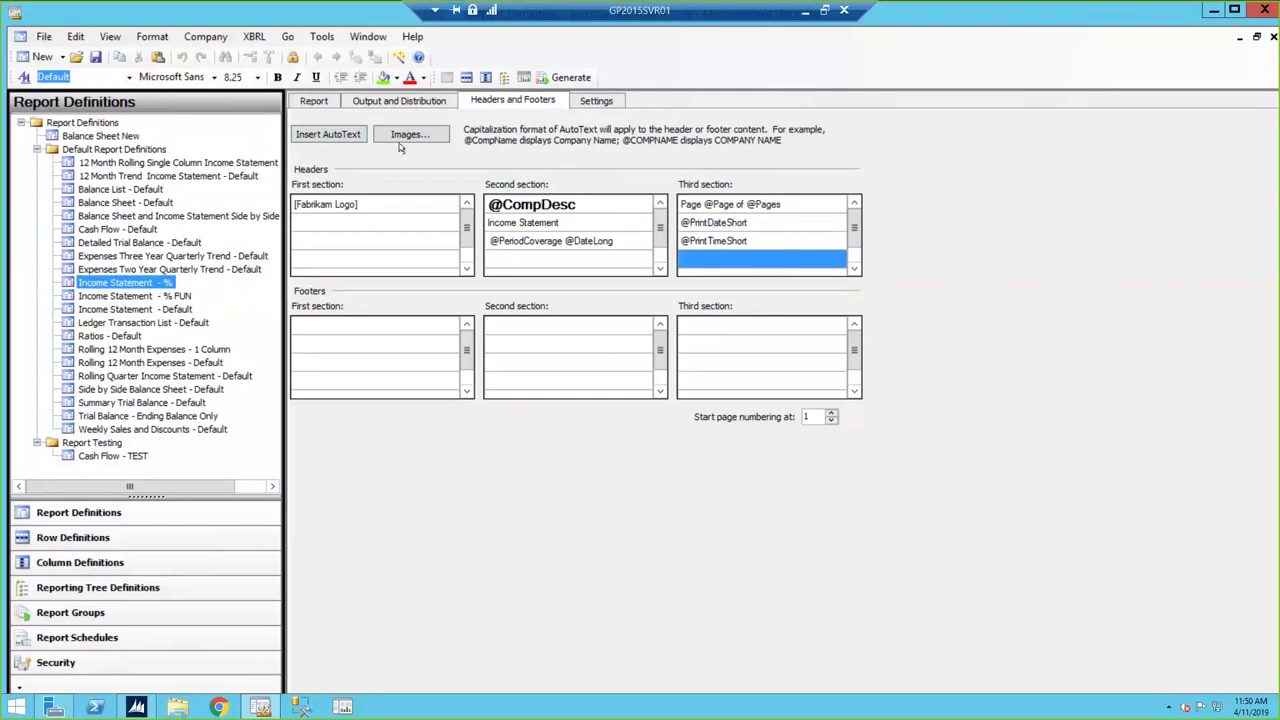
{"action": "left_click", "coordinate": [318, 136]}
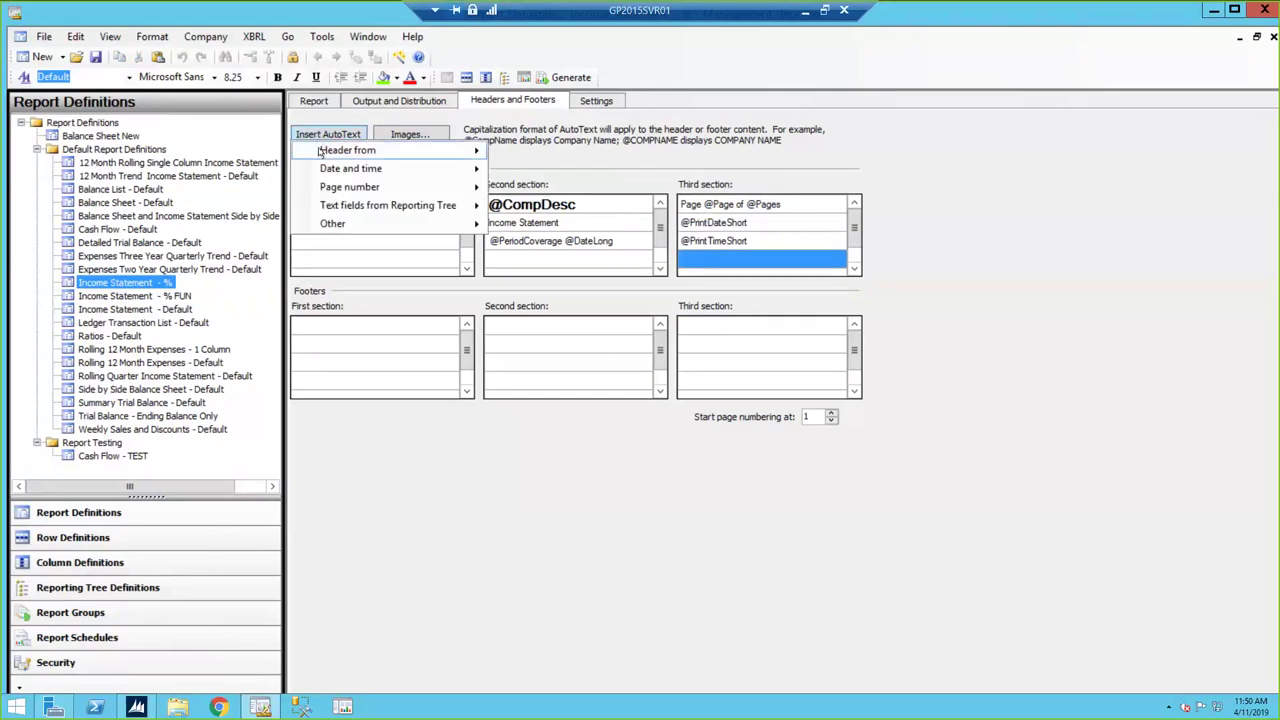
{"action": "mouse_move", "coordinate": [320, 151]}
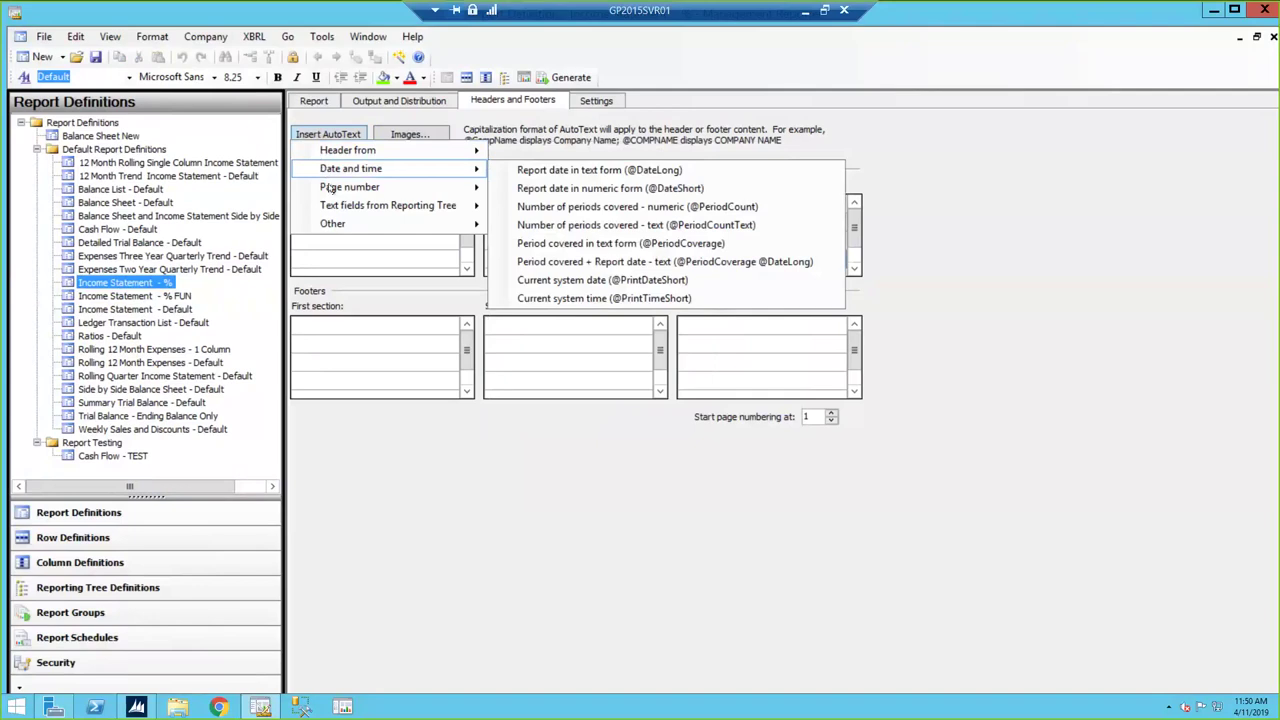
{"action": "mouse_move", "coordinate": [335, 194]}
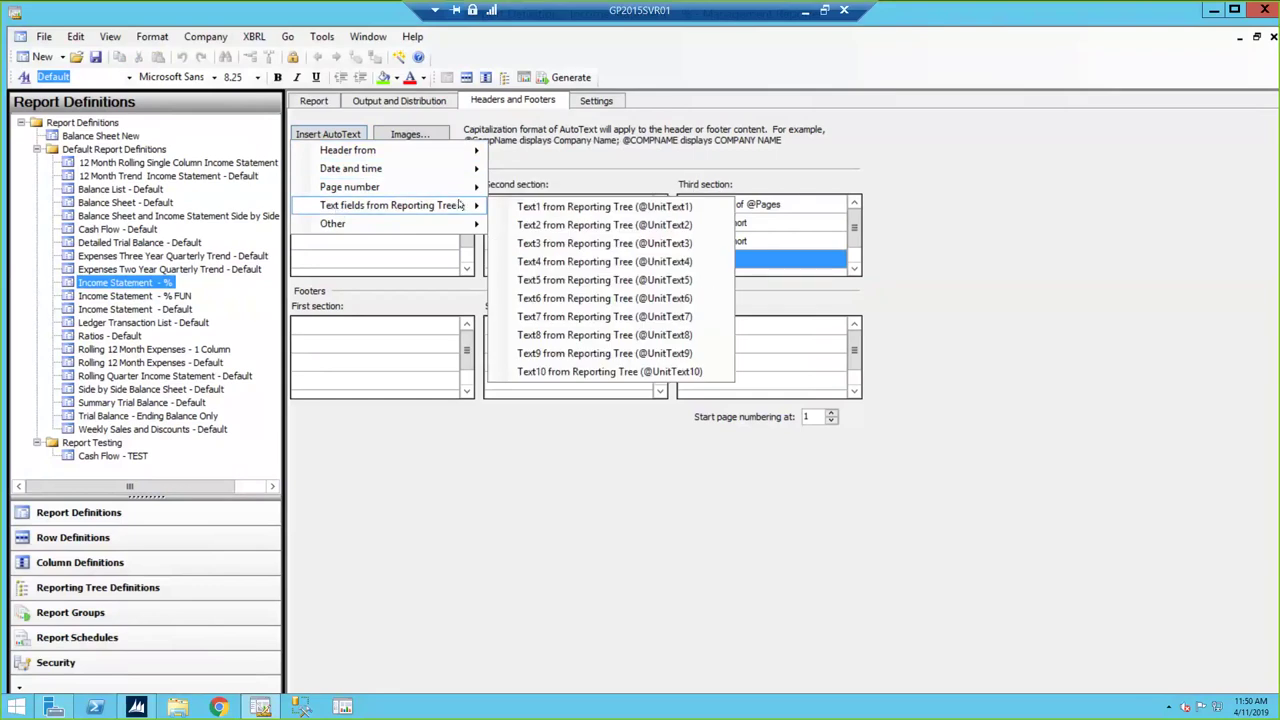
{"action": "mouse_move", "coordinate": [395, 223]}
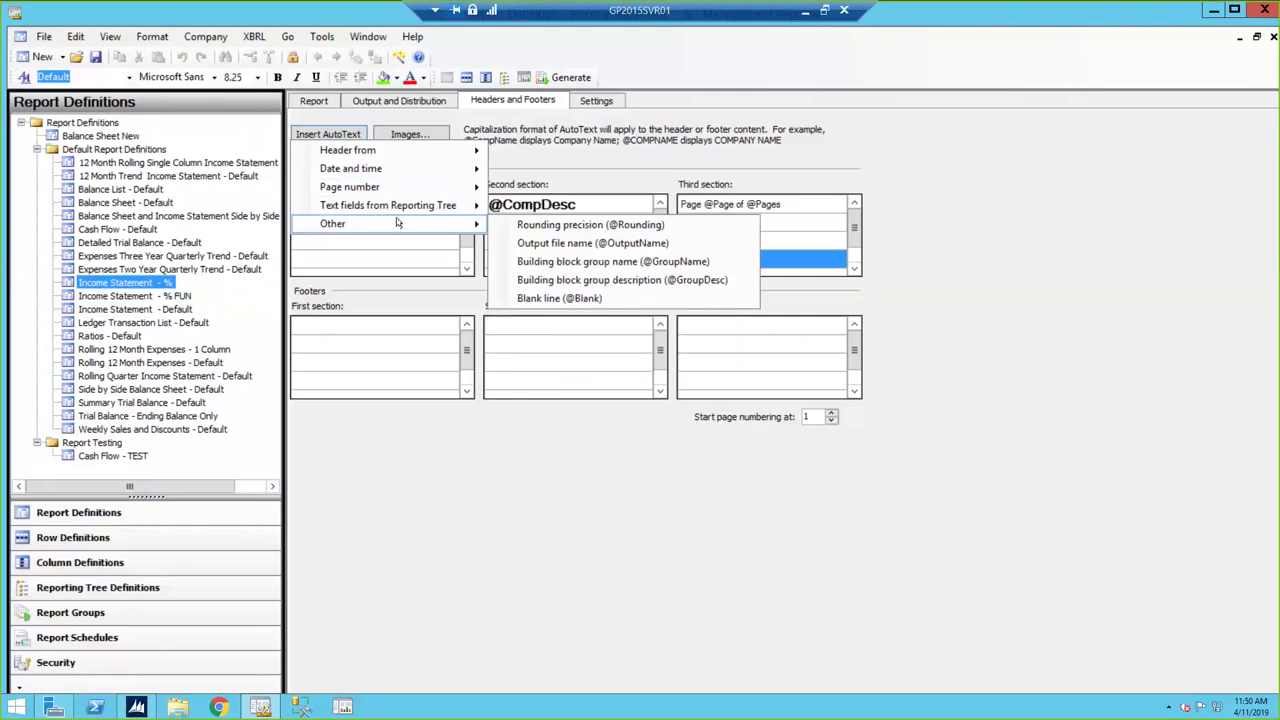
{"action": "left_click", "coordinate": [905, 234]}
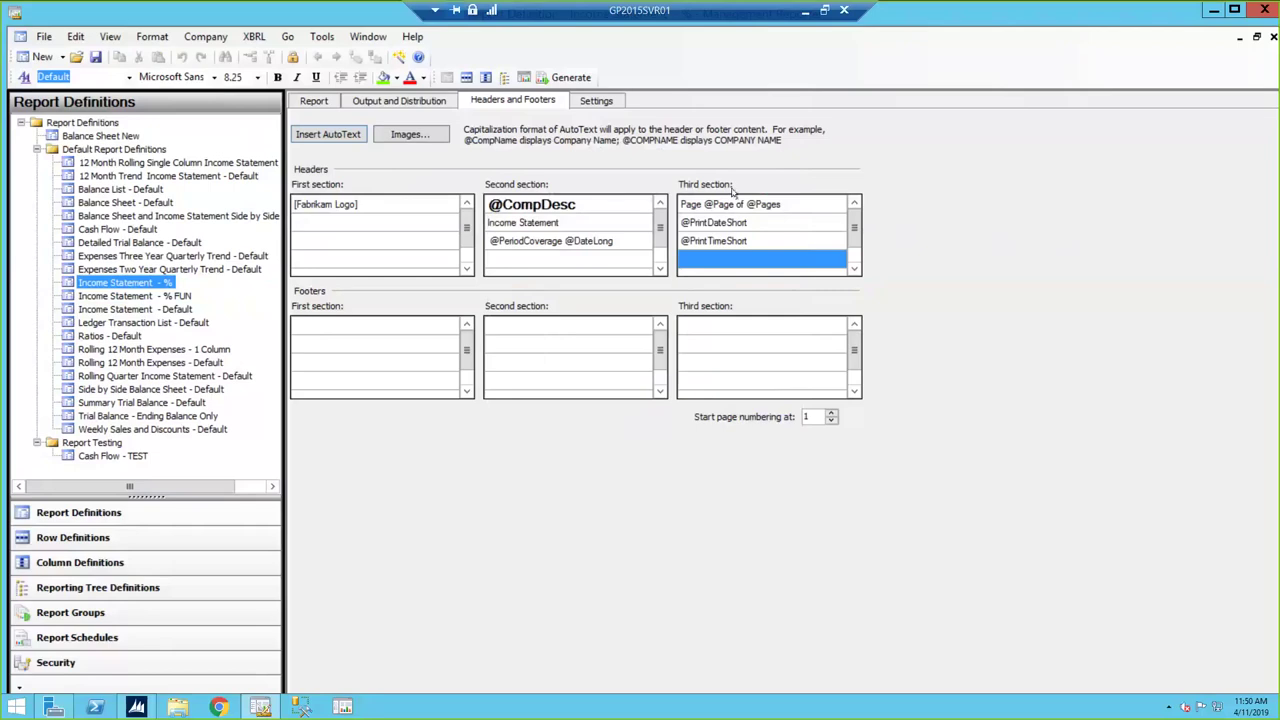
- Return to the report definition's main settings and minimize the remote session to switch to the PowerPoint presentation
{"action": "left_click", "coordinate": [314, 101]}
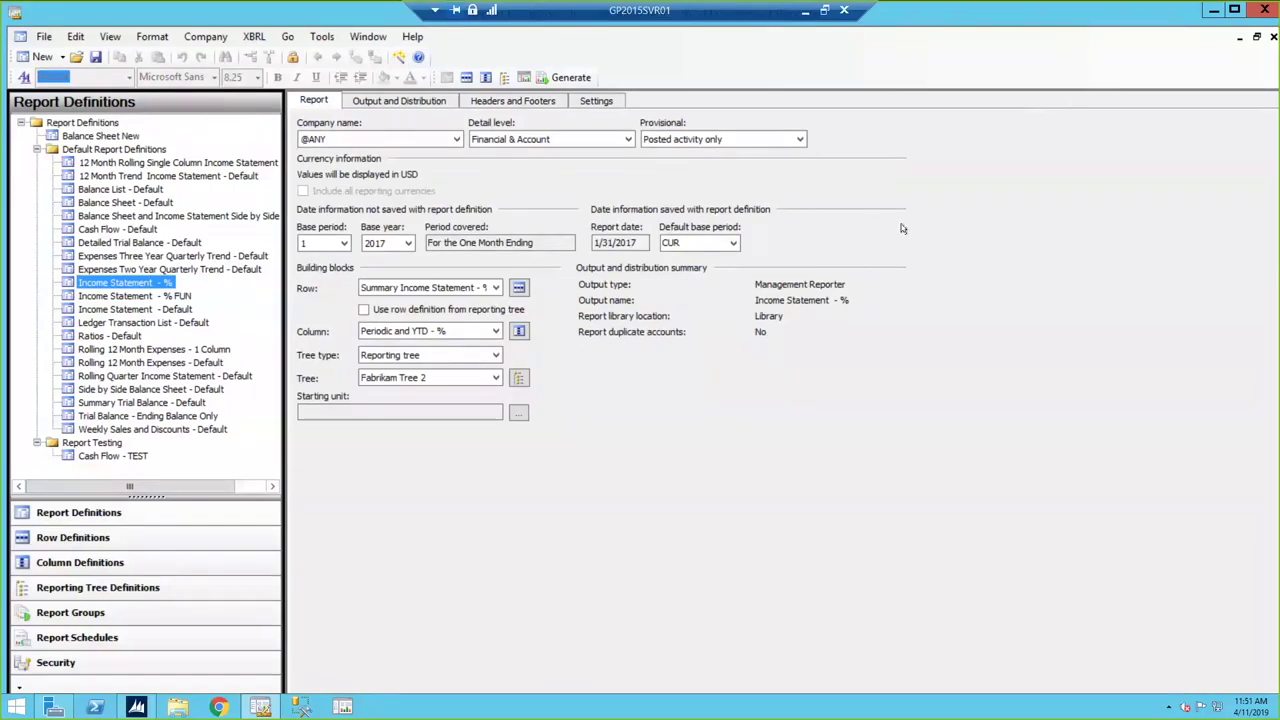
{"action": "left_click", "coordinate": [807, 12]}
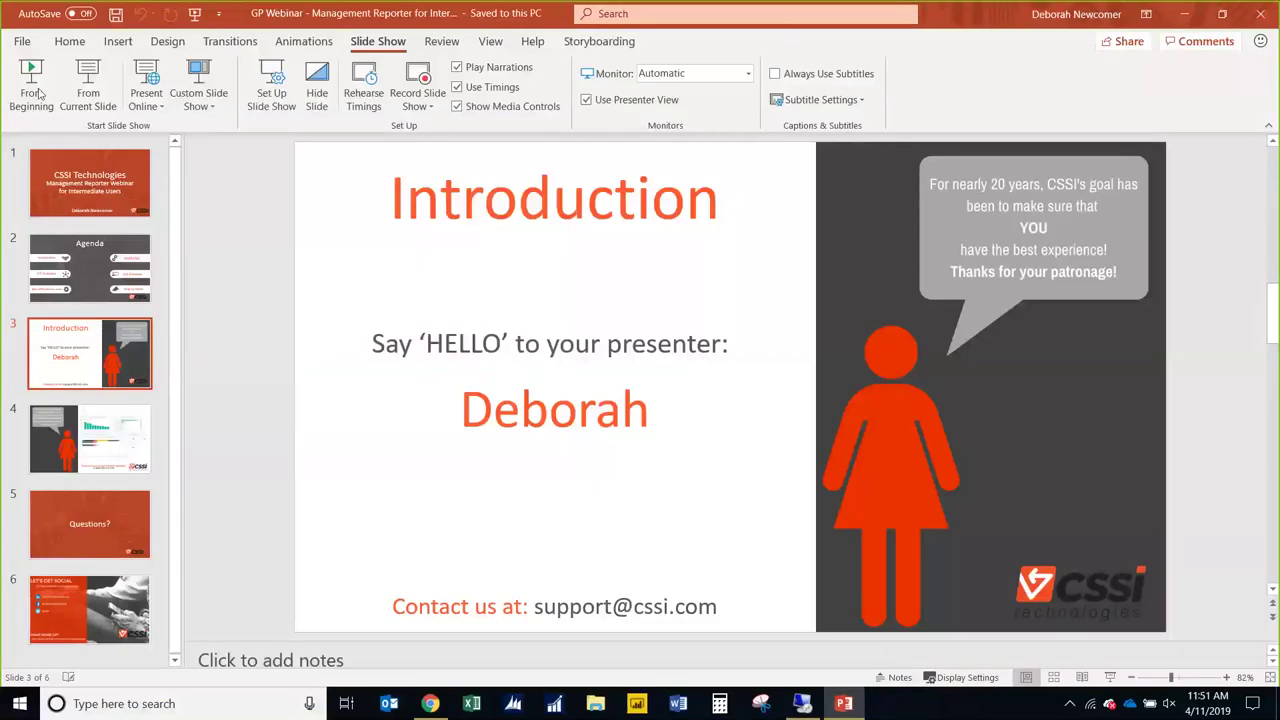